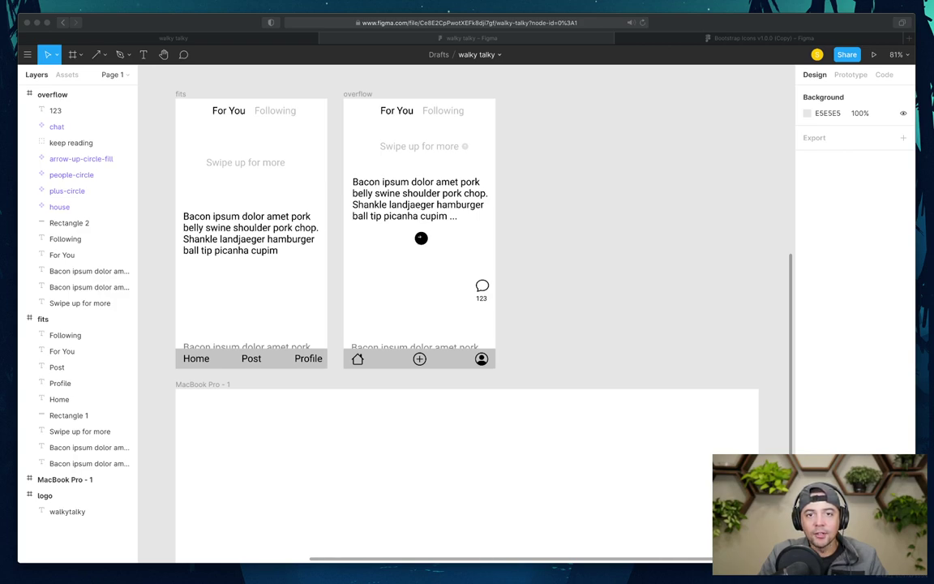
- Load the SoundCloud page for the royalty-free lofi track 'Shikutomoto' in a new tab
key(super+t)
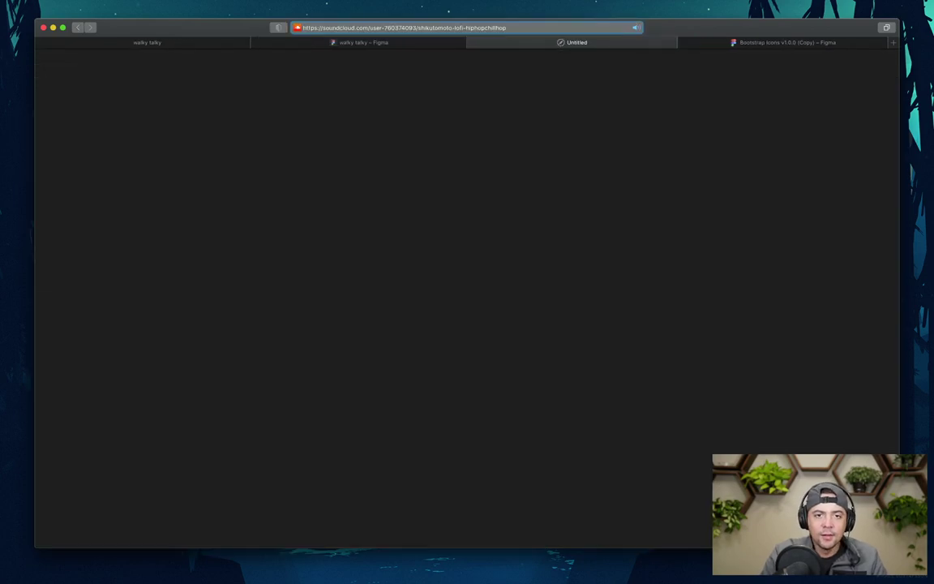
key(Return)
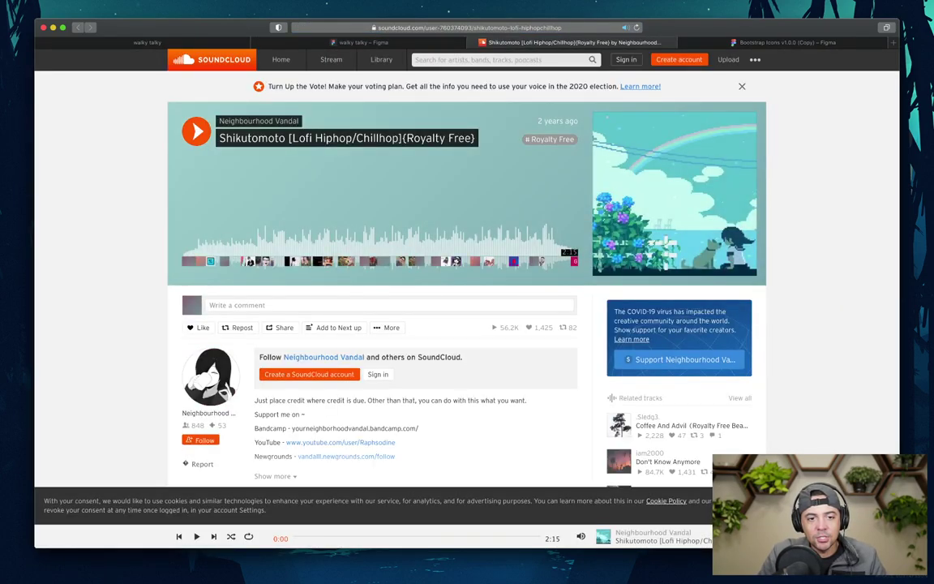
- Highlight 'Royalty Free' in the track title and scroll down through the comments
scroll(466, 267, down, 1)
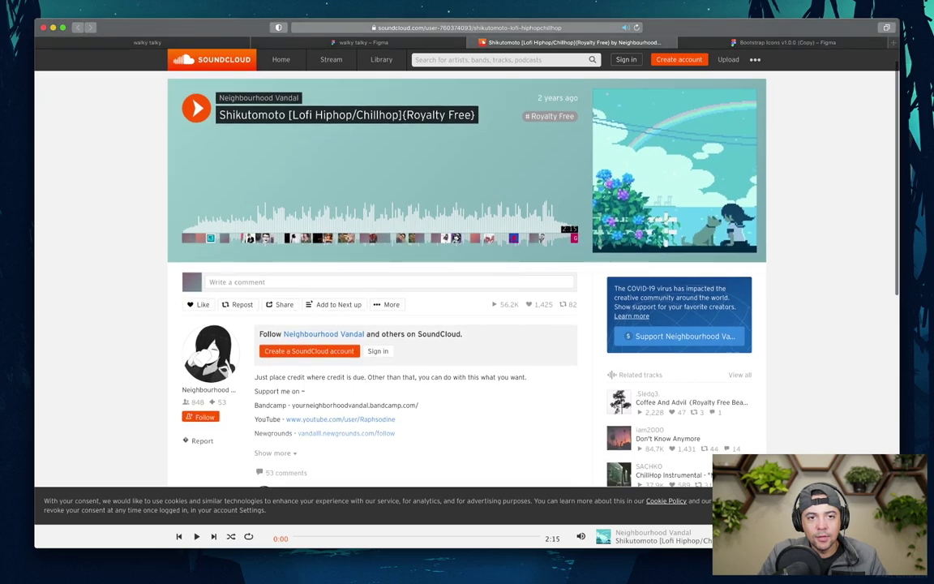
drag(292, 115, 474, 114)
click(473, 115)
scroll(466, 267, down, 5)
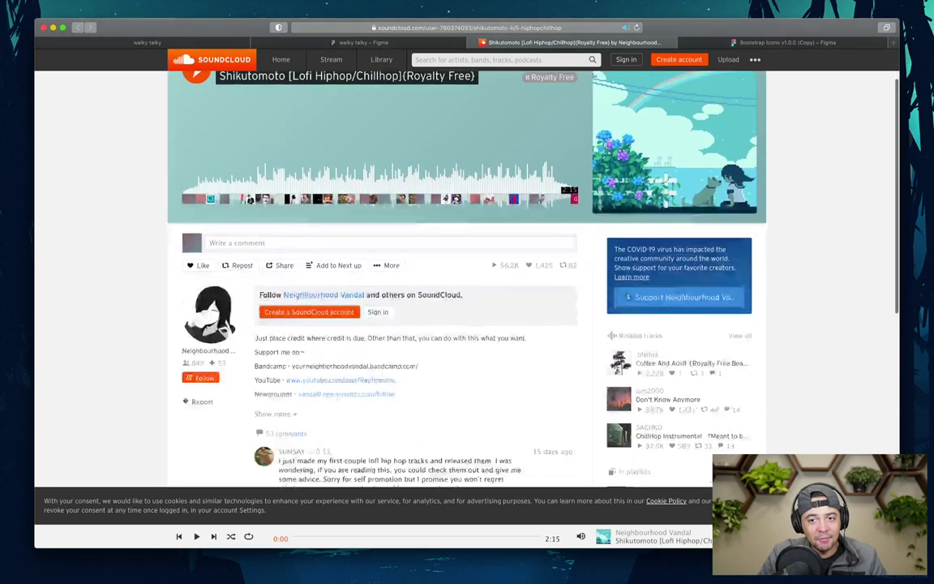
scroll(466, 268, down, 1)
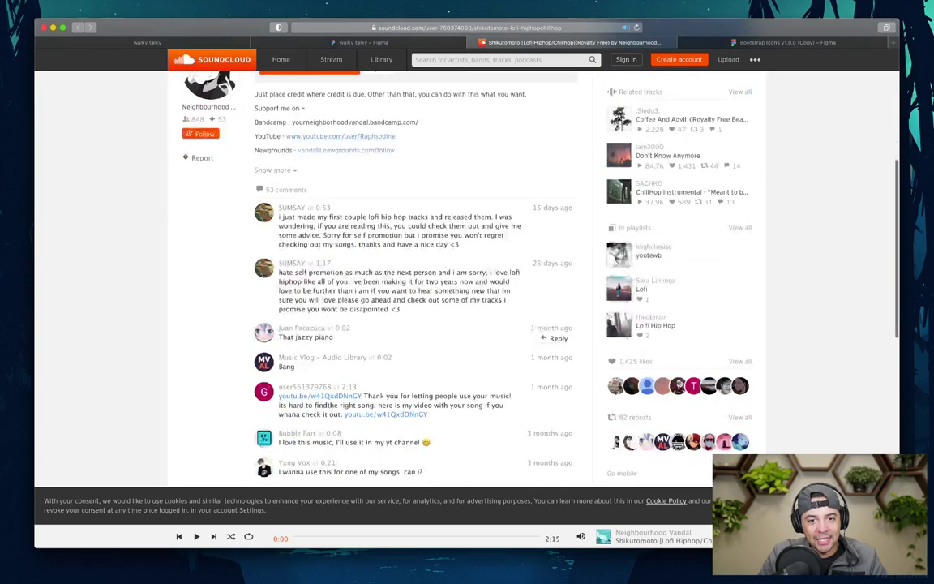
scroll(466, 340, down, 4)
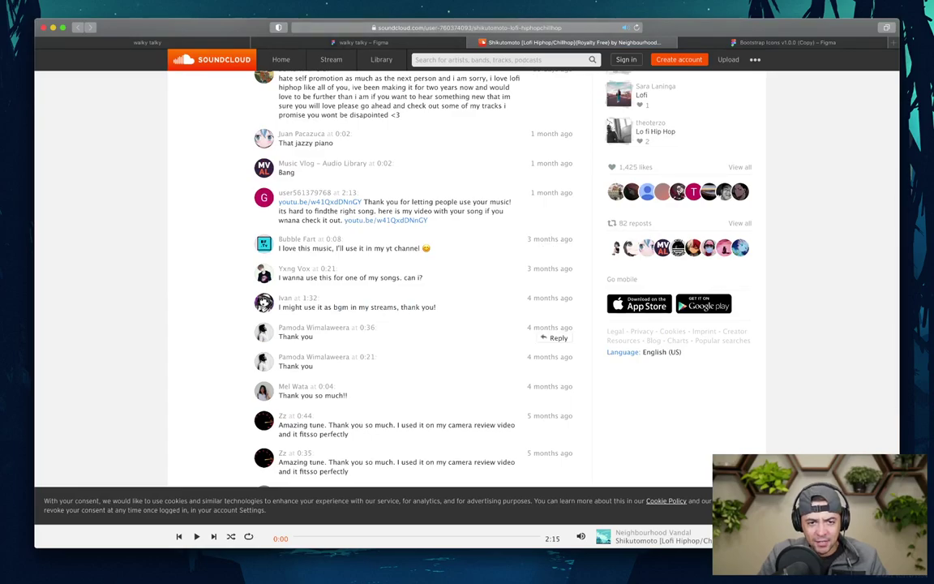
scroll(467, 324, down, 4)
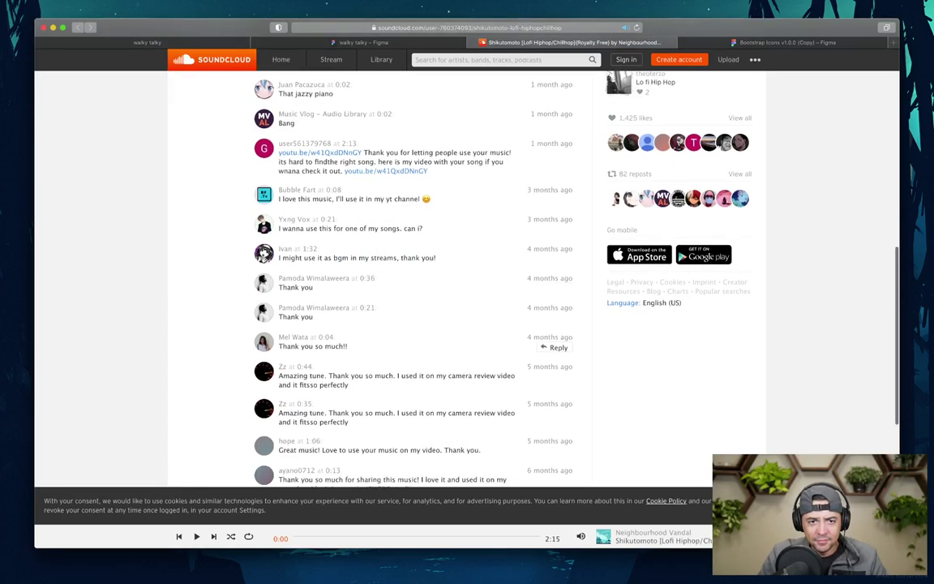
scroll(418, 324, down, 5)
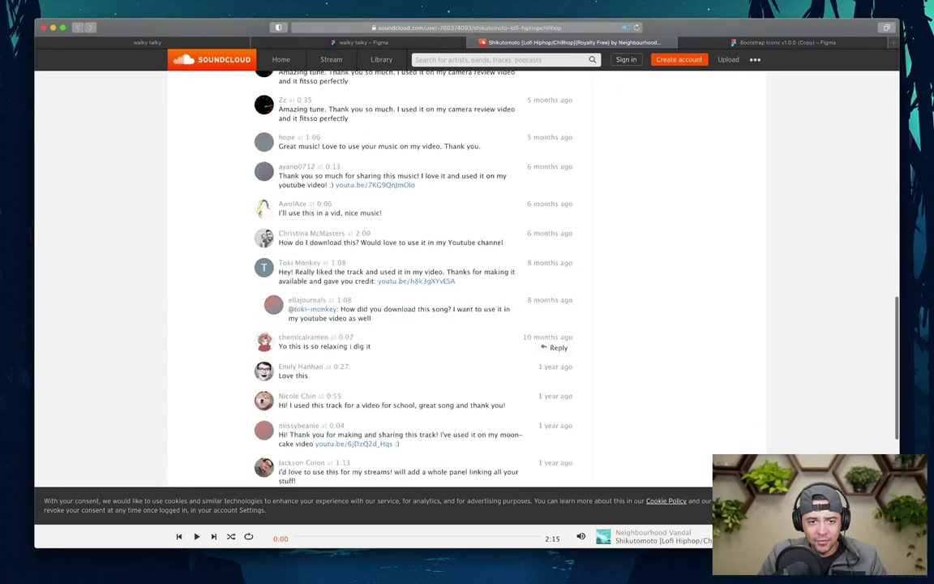
scroll(466, 325, down, 3)
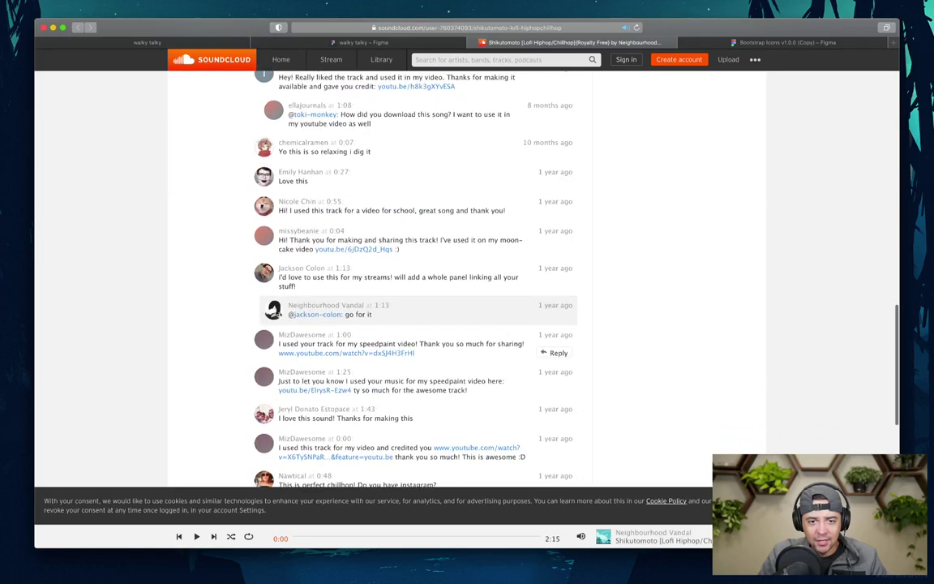
scroll(487, 349, down, 15)
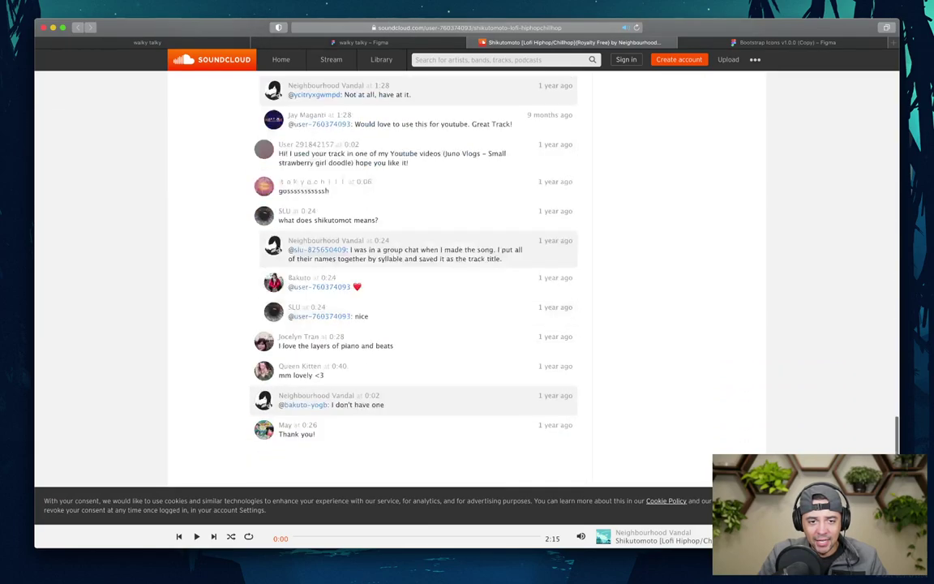
- Highlight the track name 'Shikutomoto', then close the SoundCloud tab to reach the walky talky page
scroll(486, 348, up, 20)
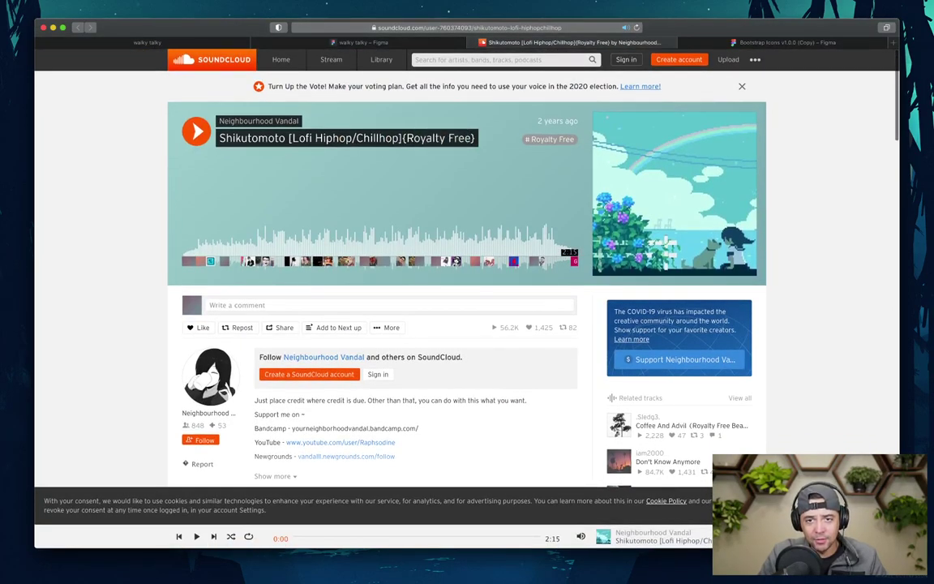
scroll(467, 325, down, 3)
scroll(466, 325, up, 3)
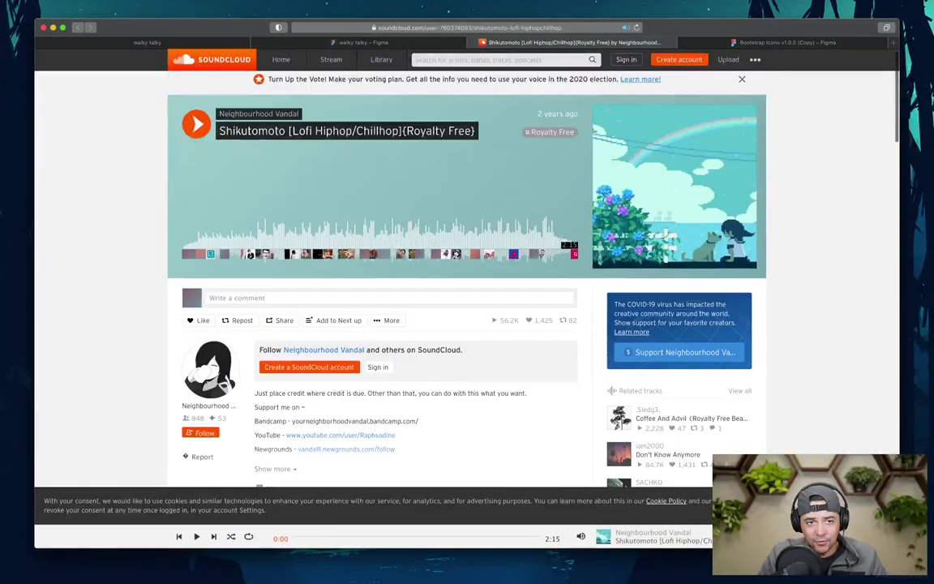
drag(198, 134, 353, 136)
click(258, 134)
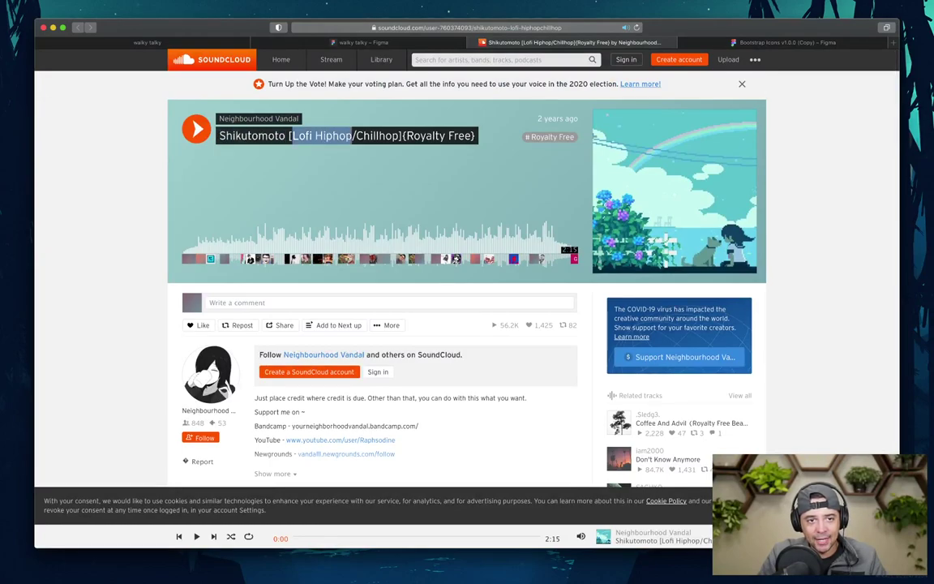
click(353, 135)
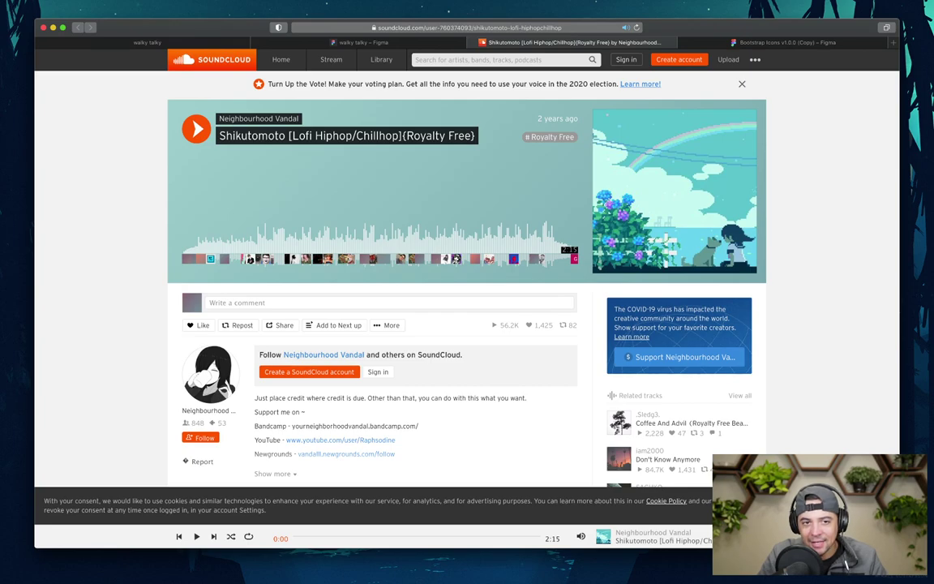
drag(198, 135, 285, 136)
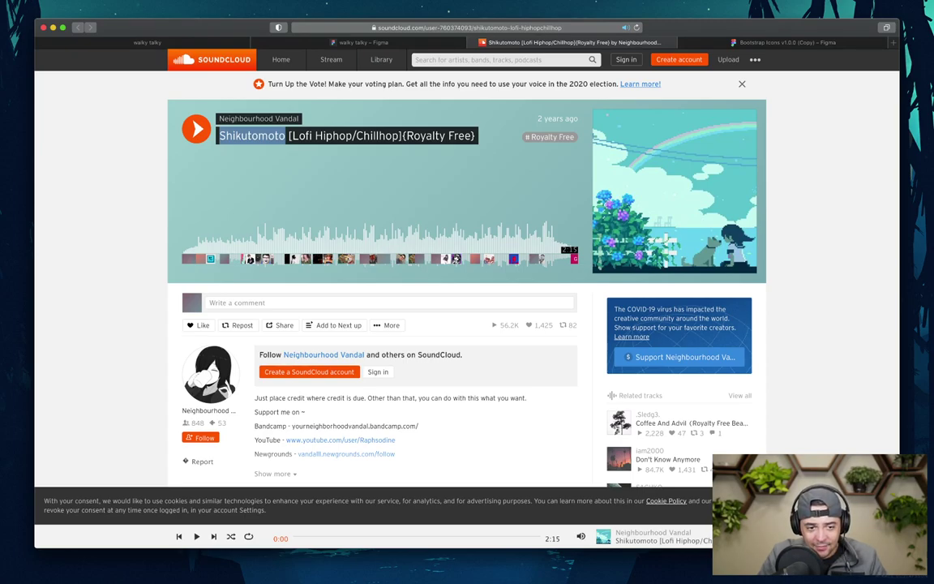
scroll(467, 284, down, 2)
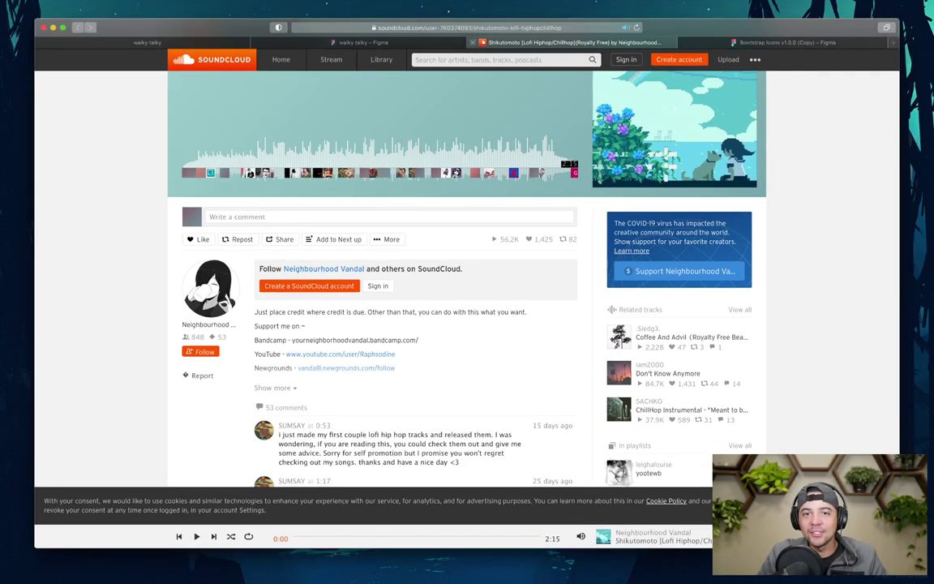
key(super+w)
key(ctrl+Tab)
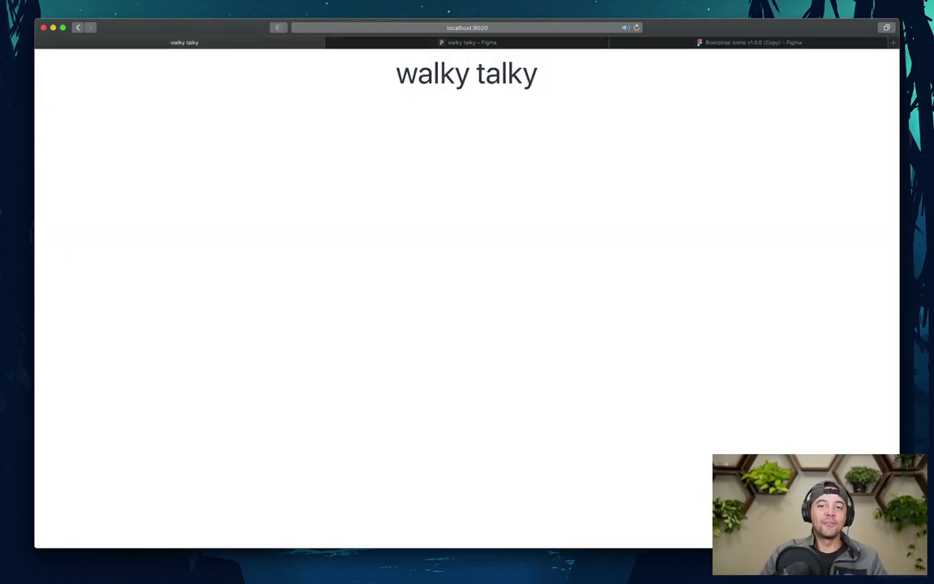
- Switch to the 'walky talky – Figma' tab
key(ctrl+Tab)
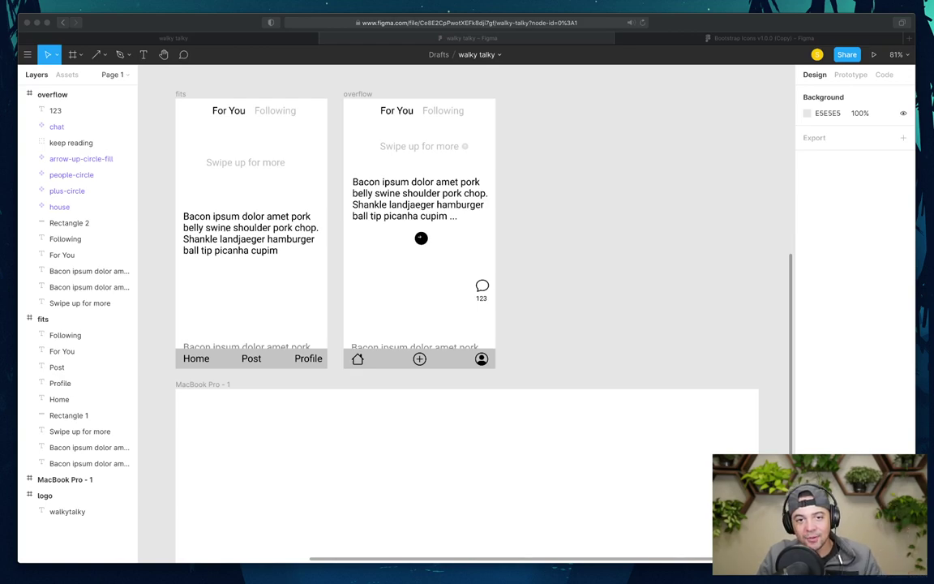
- Replace the overflow frame's Bacon ipsum text with 'Top 10 safest neighborhoods in chicago'
click(421, 235)
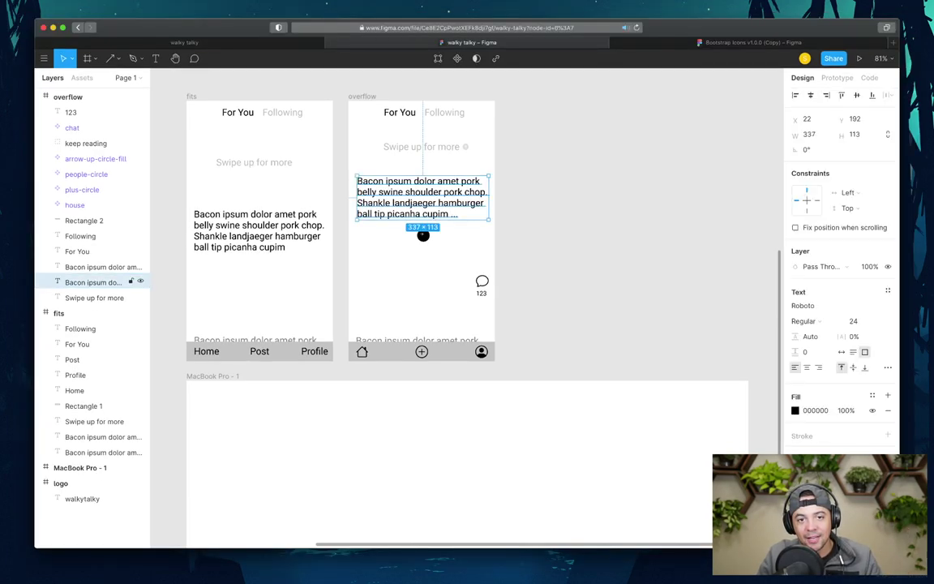
key(Return)
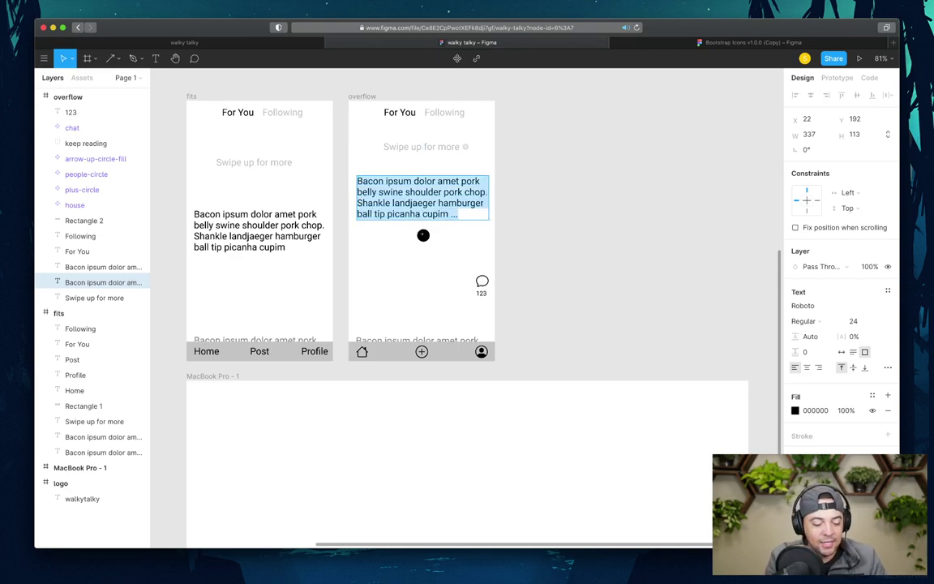
text(Top 10)
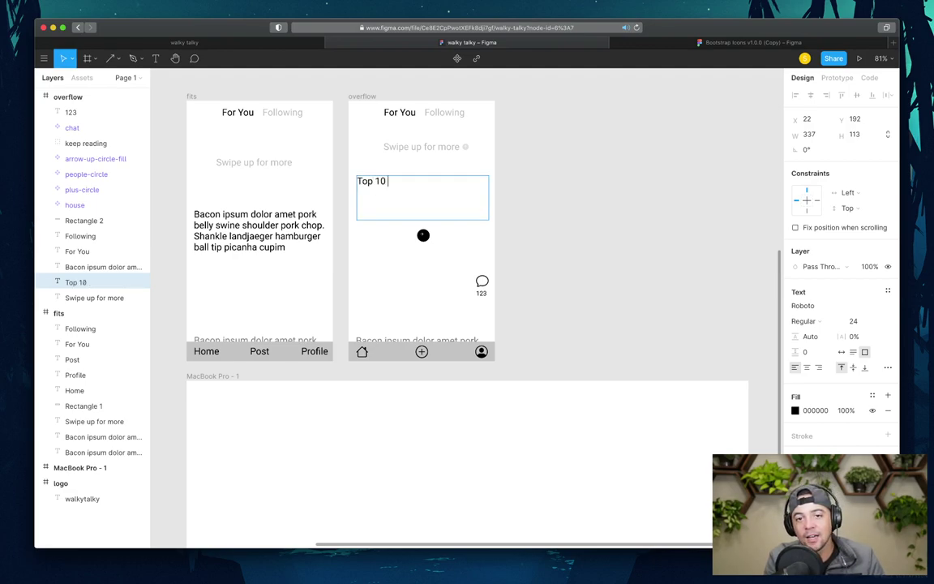
text( safe)
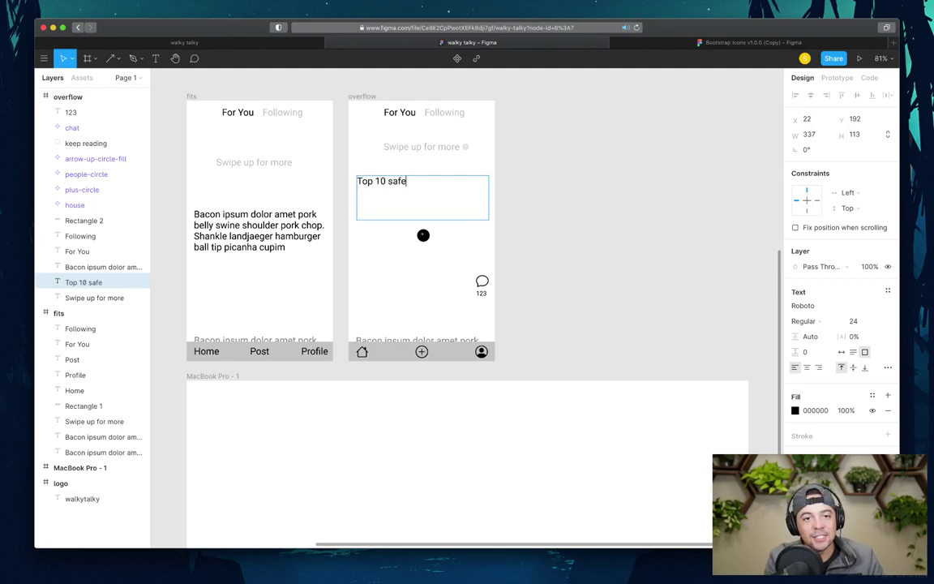
text(st neighbordhood)
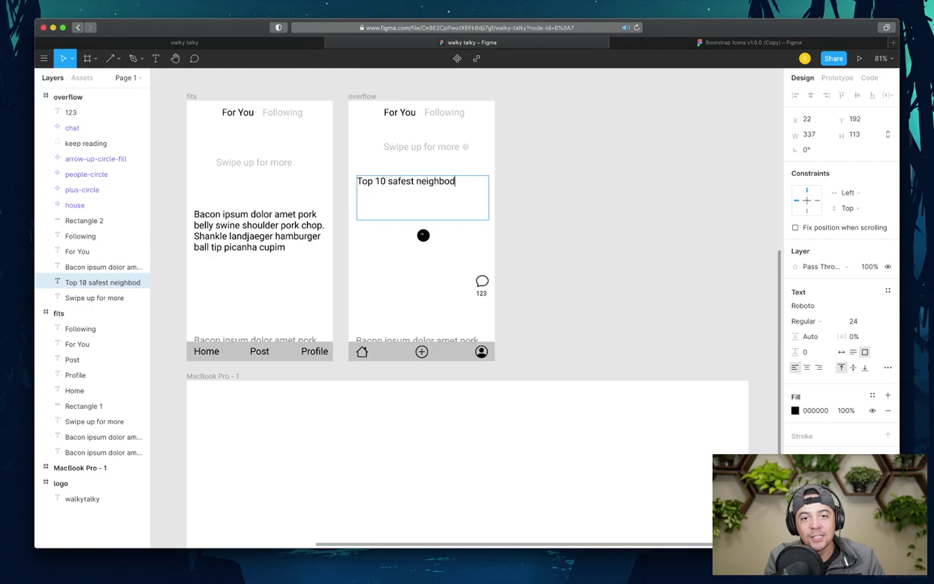
key(BackSpace)
key(BackSpace)
key(BackSpace)
key(BackSpace)
key(BackSpace)
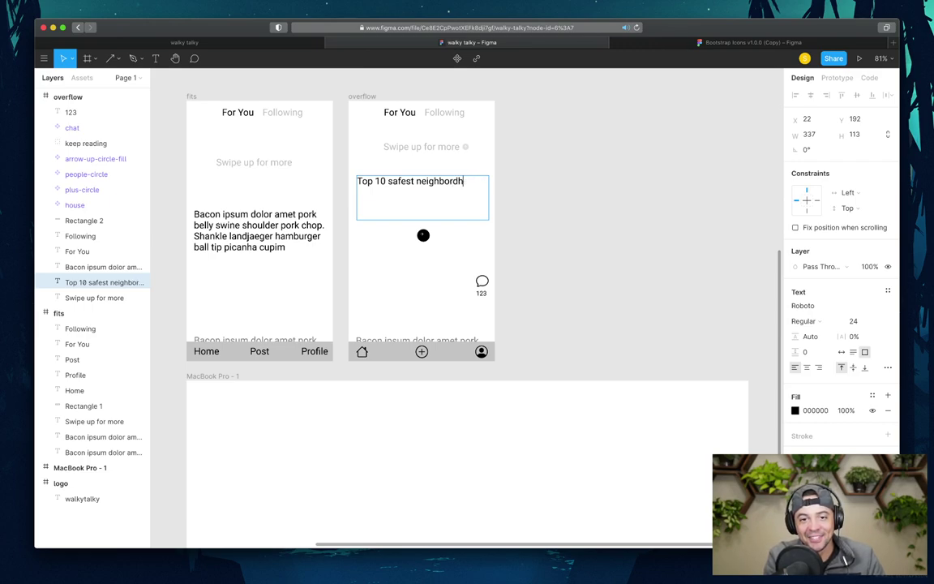
text(hoods )
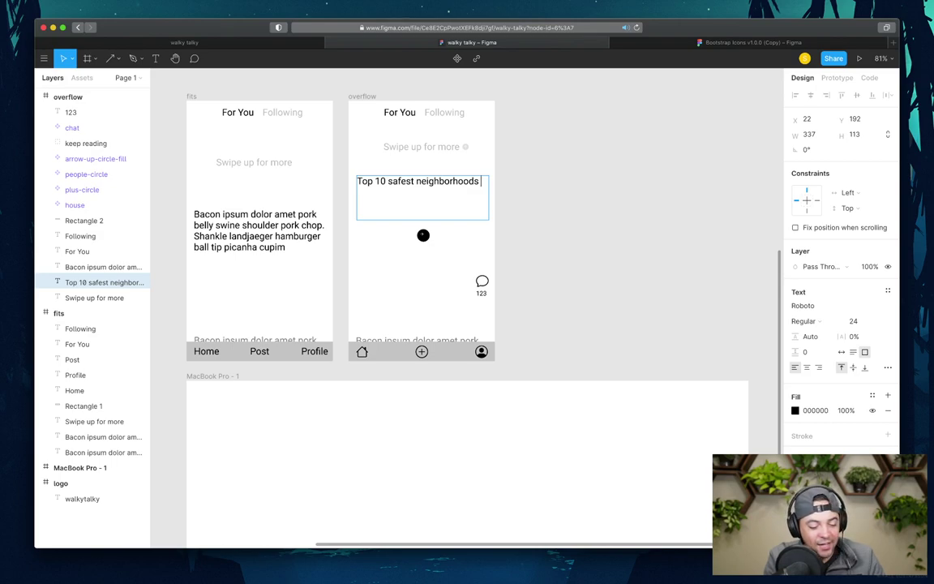
text(in)
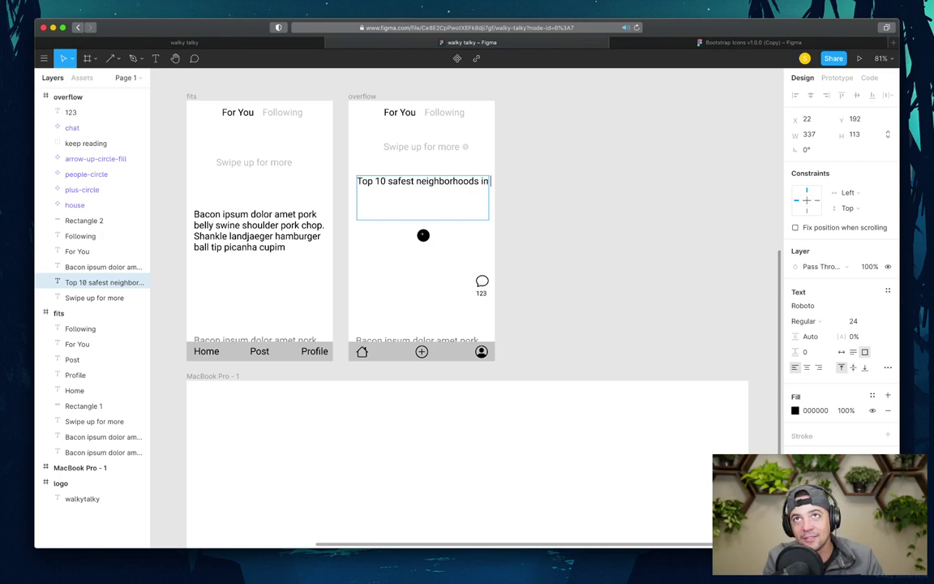
text( chicago)
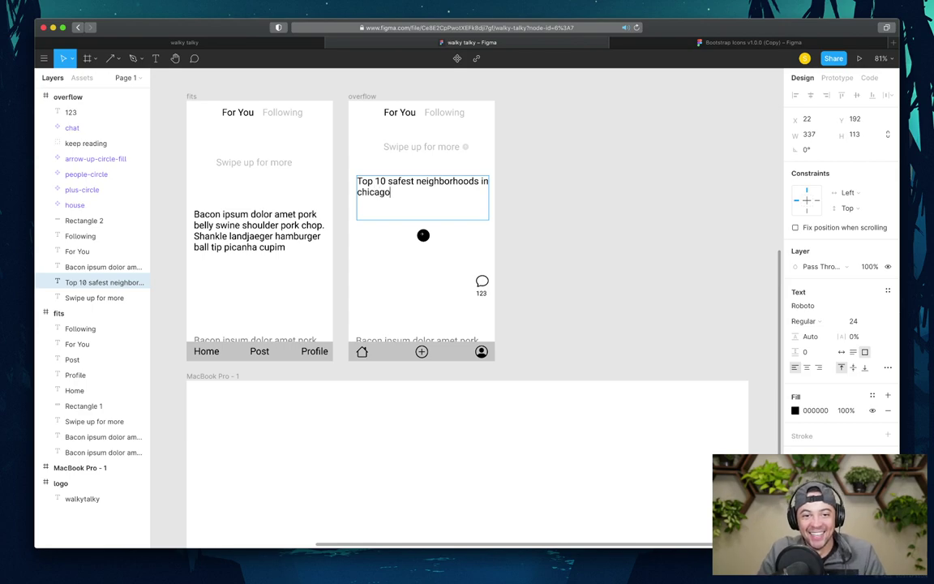
key(Escape)
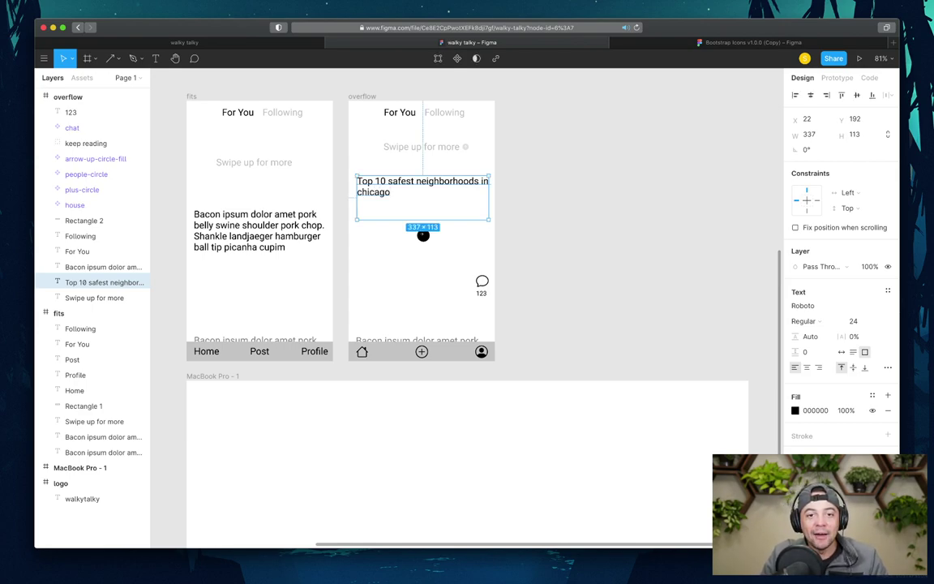
click(422, 236)
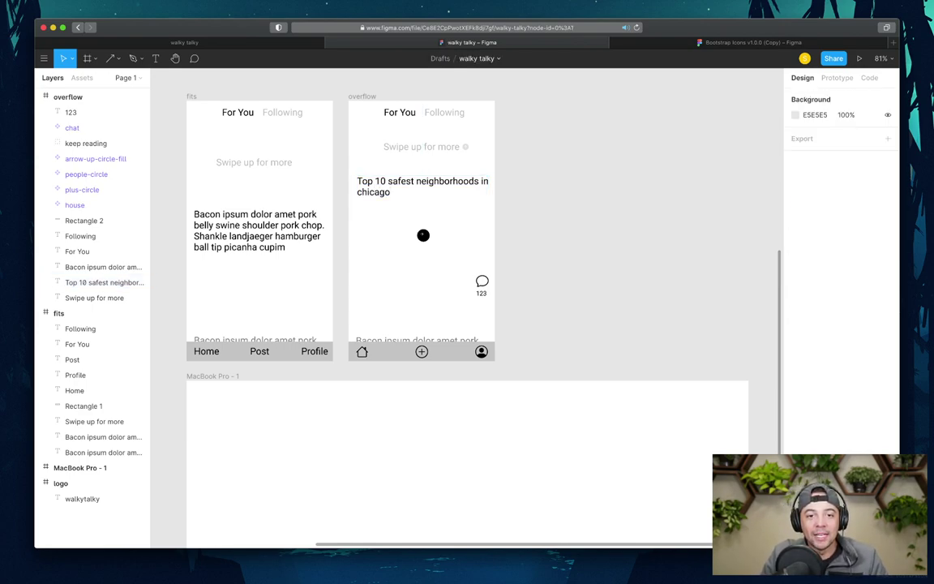
- Undo the headline edit so the overflow text reads Bacon ipsum again
click(422, 235)
key(shift+2)
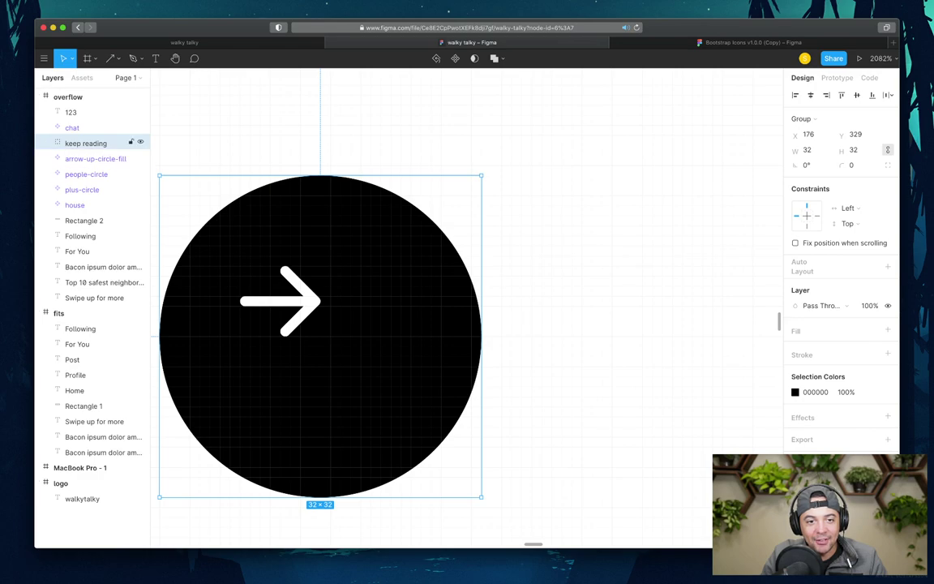
key(Escape)
click(104, 283)
scroll(325, 300, down, 15)
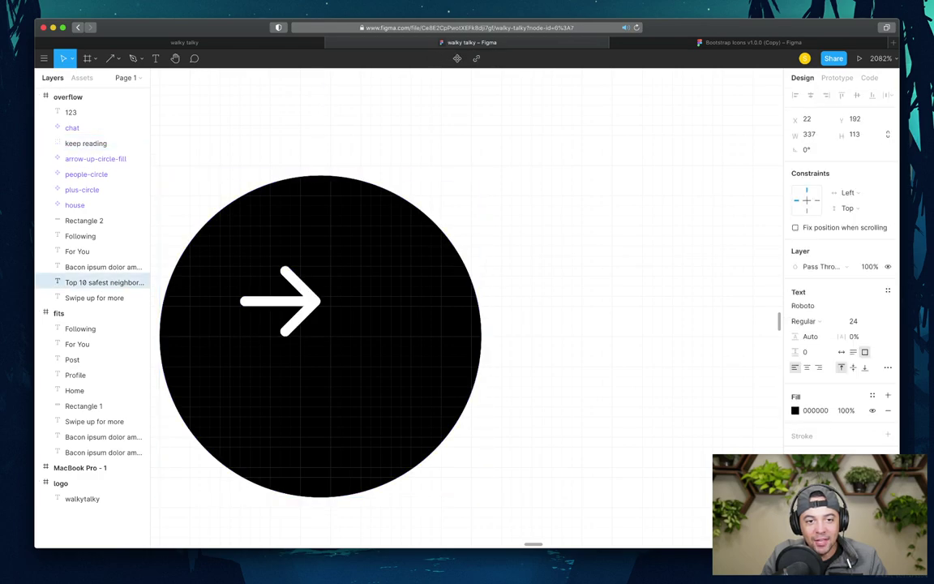
key(ctrl+z)
key(ctrl+z)
key(ctrl+z)
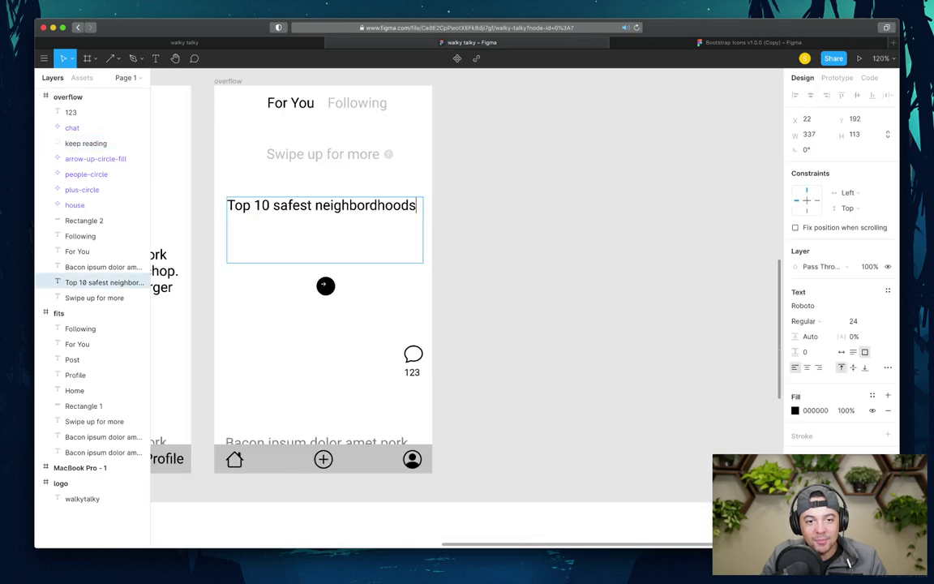
- Expand the keep reading group and inspect its arrow-right-circle-fill, Subtract and arrow layers
click(325, 284)
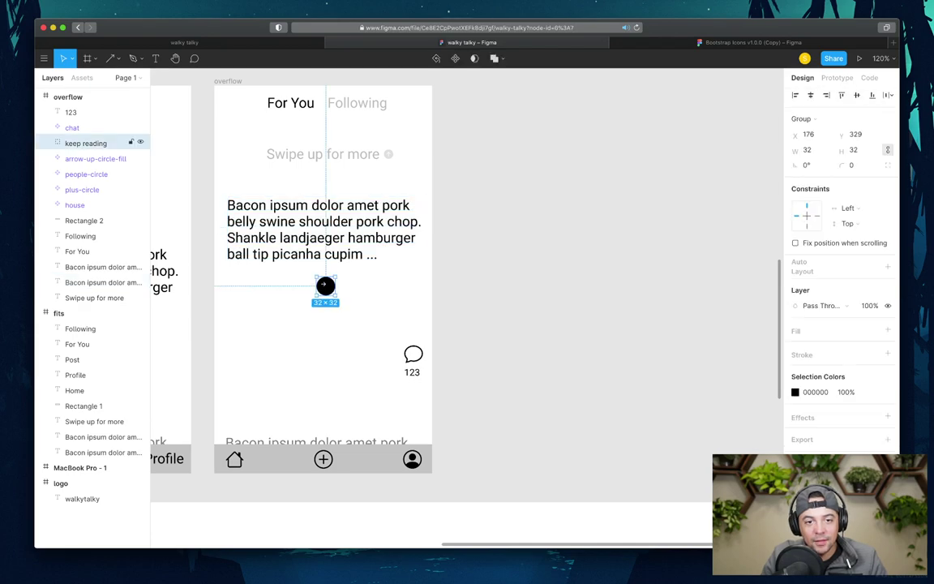
key(shift+2)
click(50, 143)
click(120, 205)
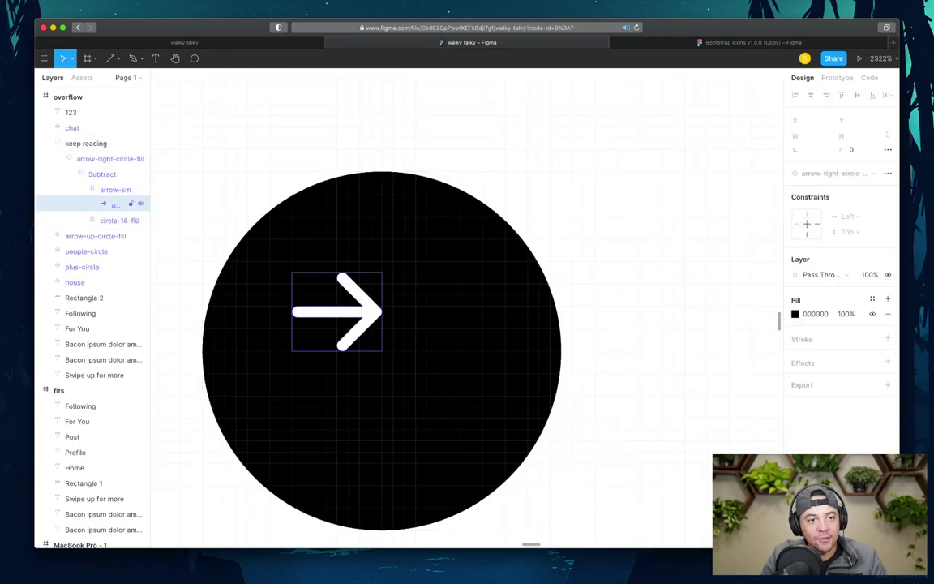
click(110, 159)
click(102, 173)
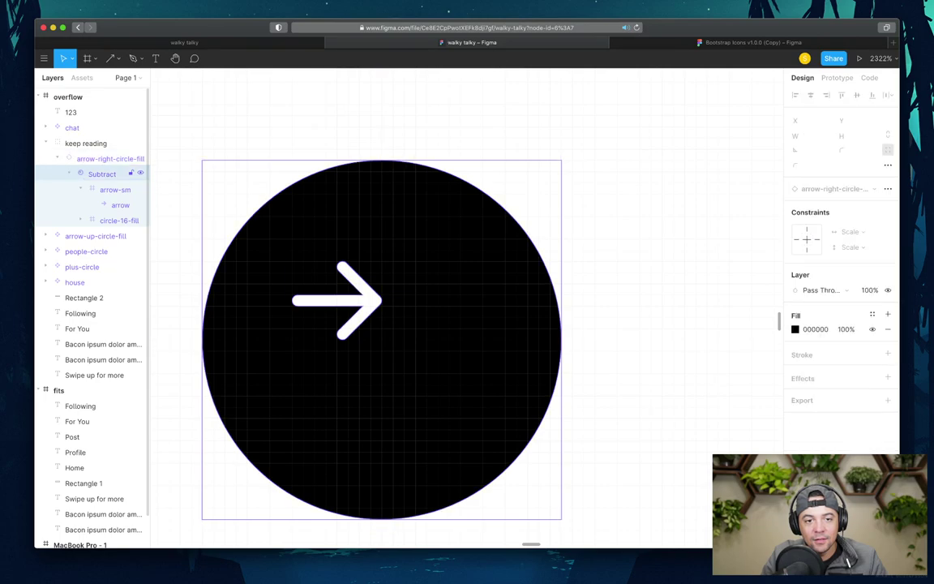
click(120, 205)
click(110, 158)
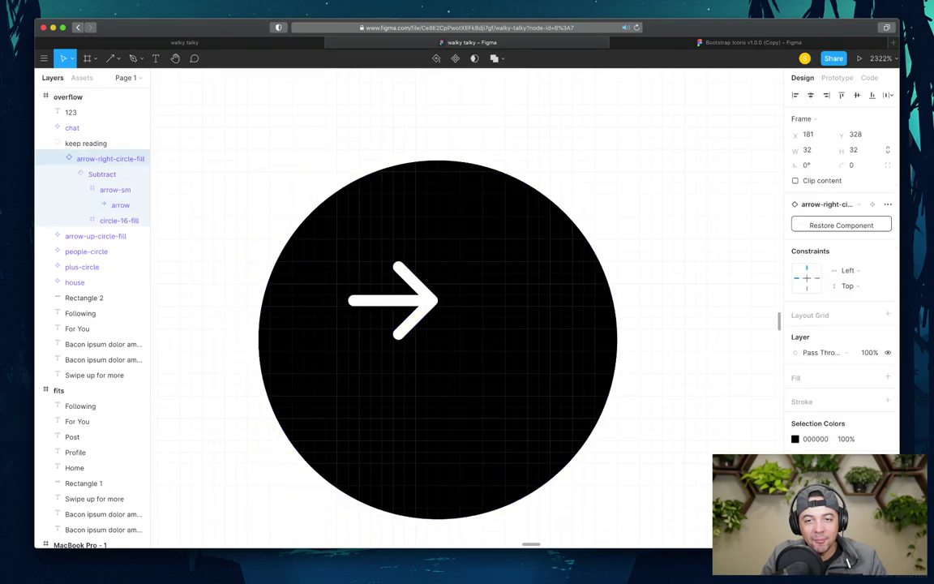
click(120, 205)
click(109, 189)
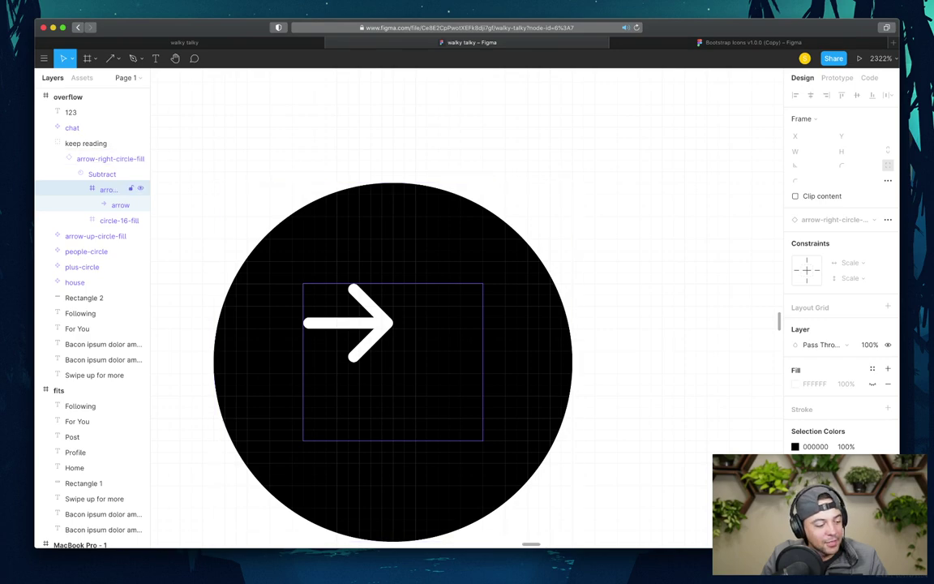
key(Return)
- Delete the arrow-right-circle-fill icon from the overflow screen
click(97, 158)
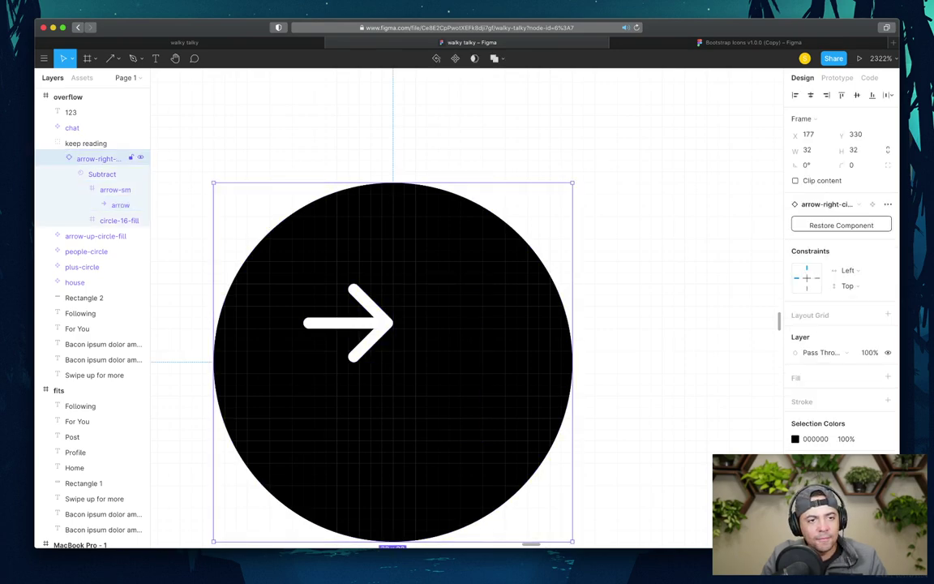
key(Return)
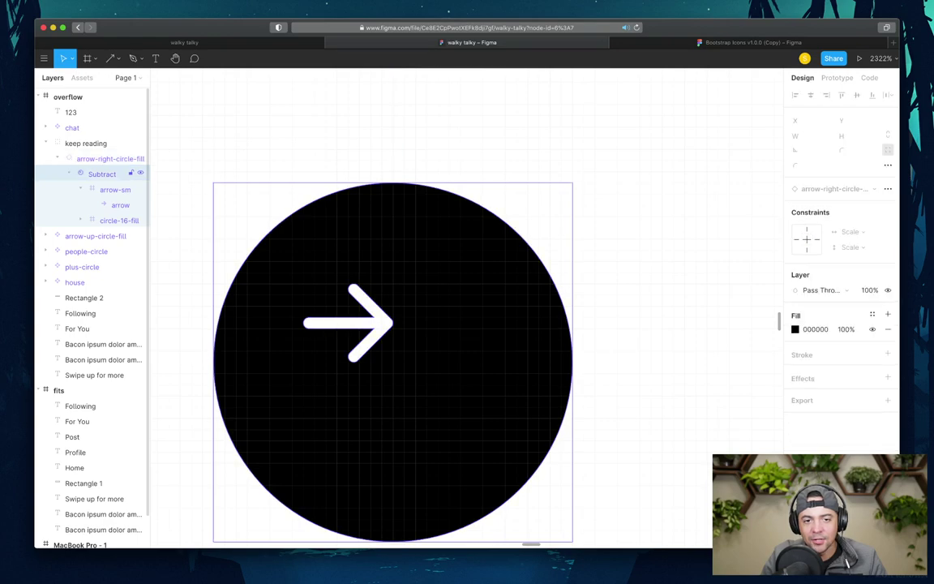
key(Return)
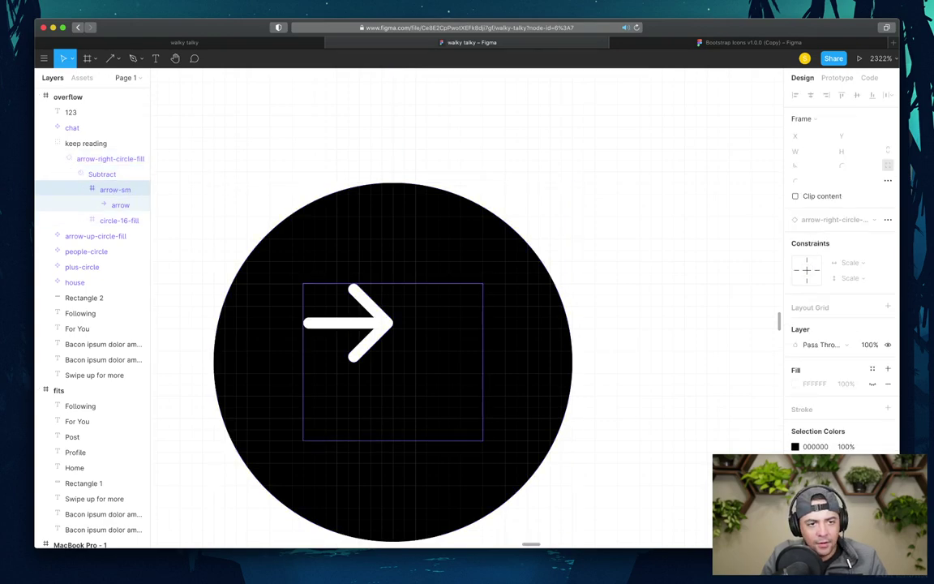
key(Return)
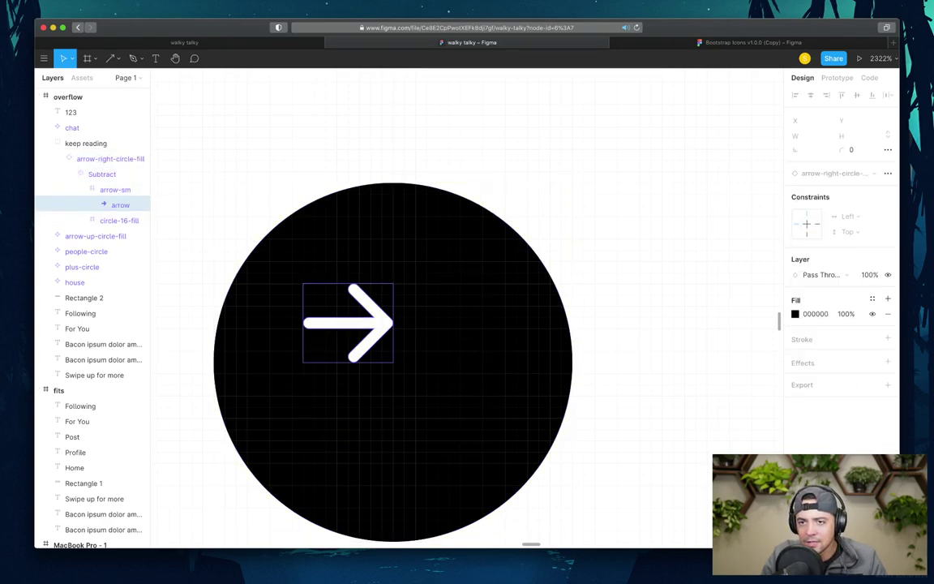
key(shift+2)
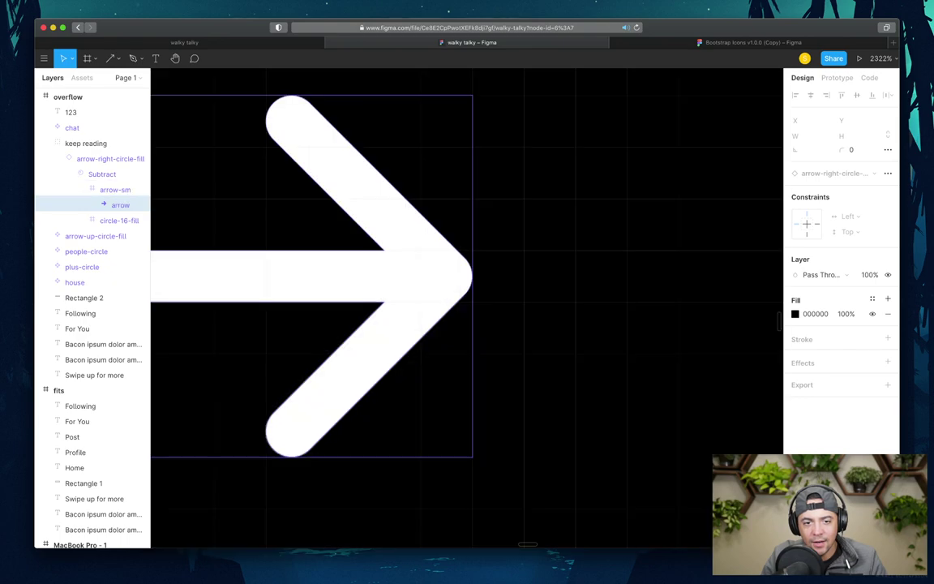
key(minus)
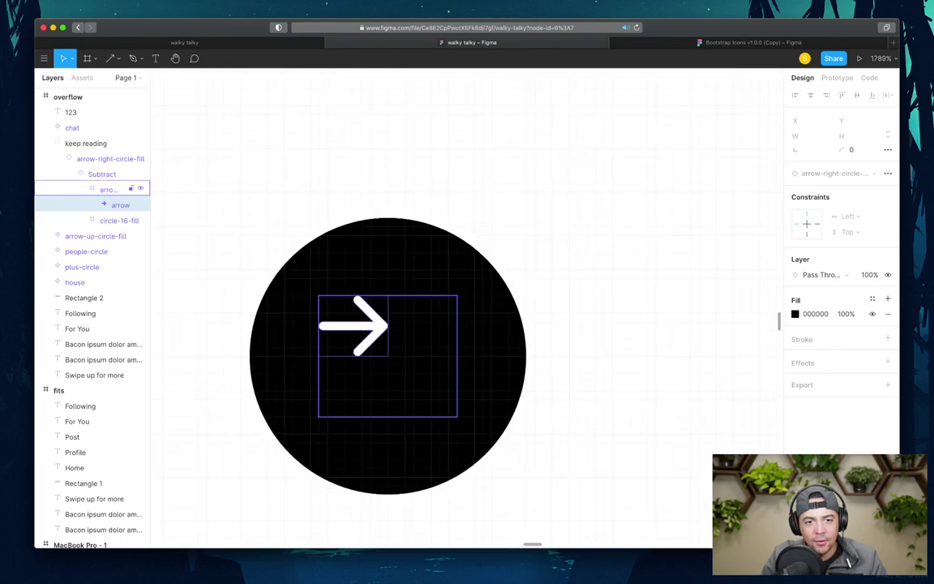
key(shift+Return)
key(shift+Return)
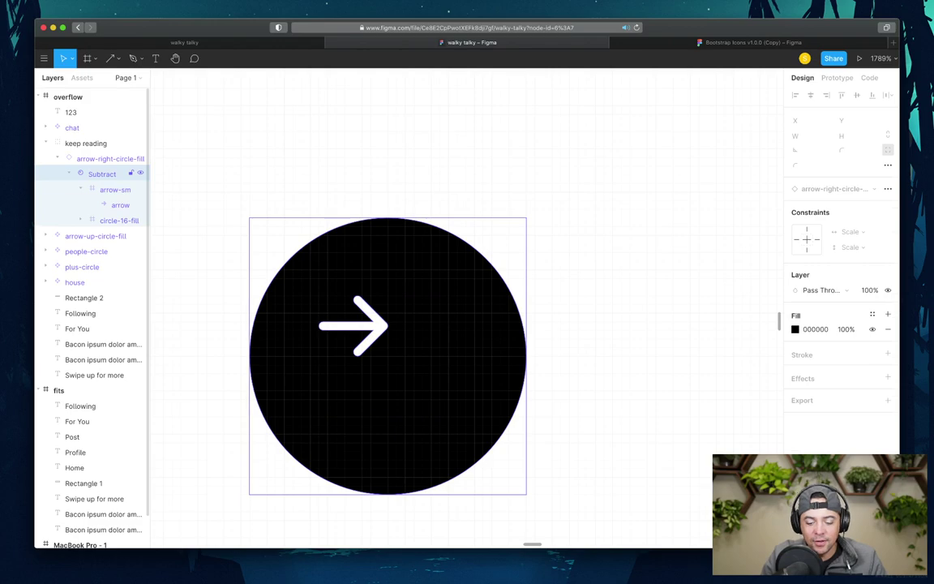
key(shift+Return)
key(Delete)
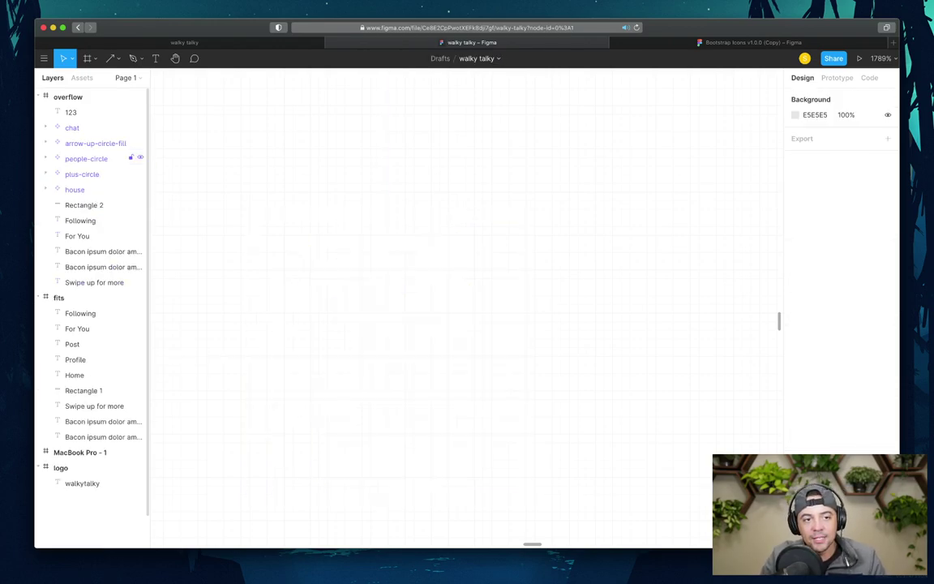
scroll(466, 308, down, 10)
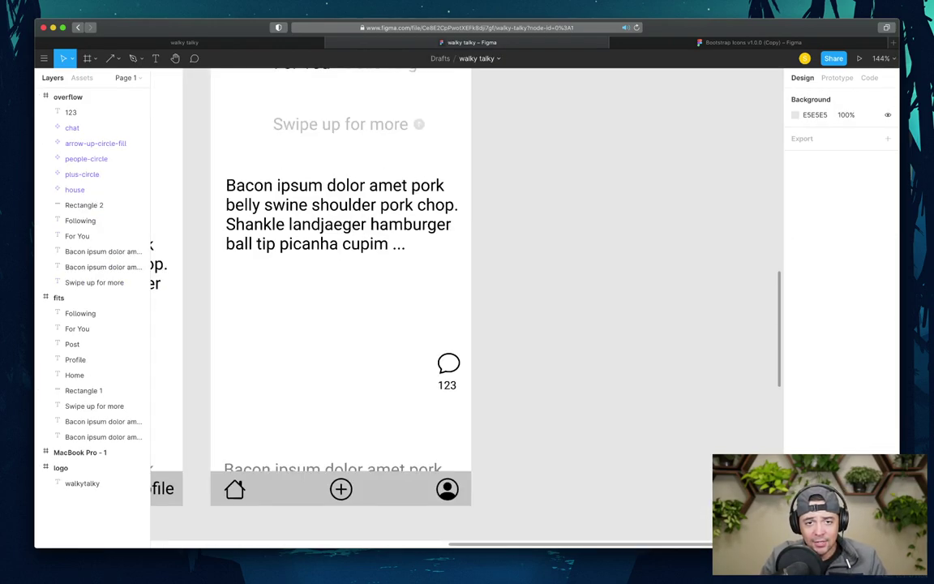
scroll(501, 369, down, 3)
- Retype the overflow paragraph as 'Top 10 safest neighborhoods in chicago', correcting typos
double_click(349, 243)
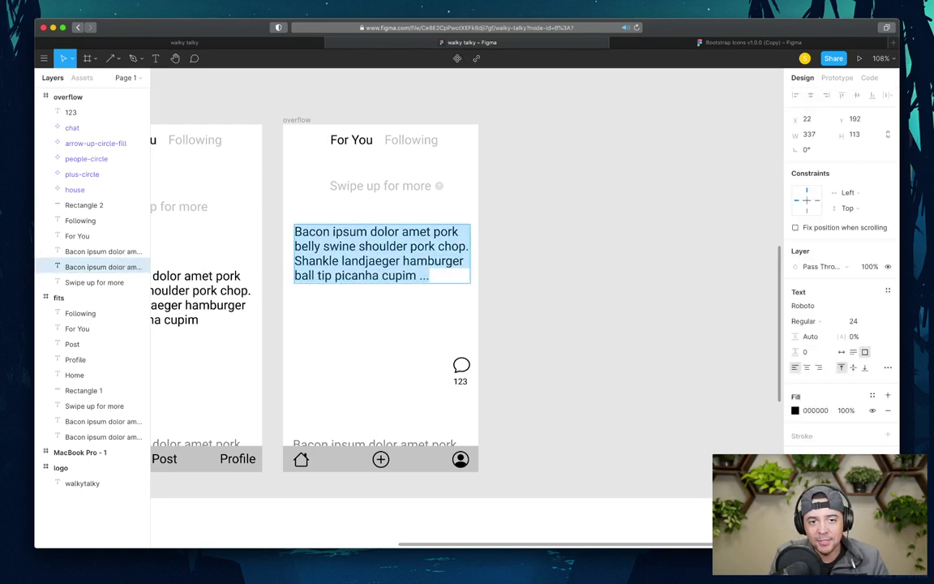
text(Top 10)
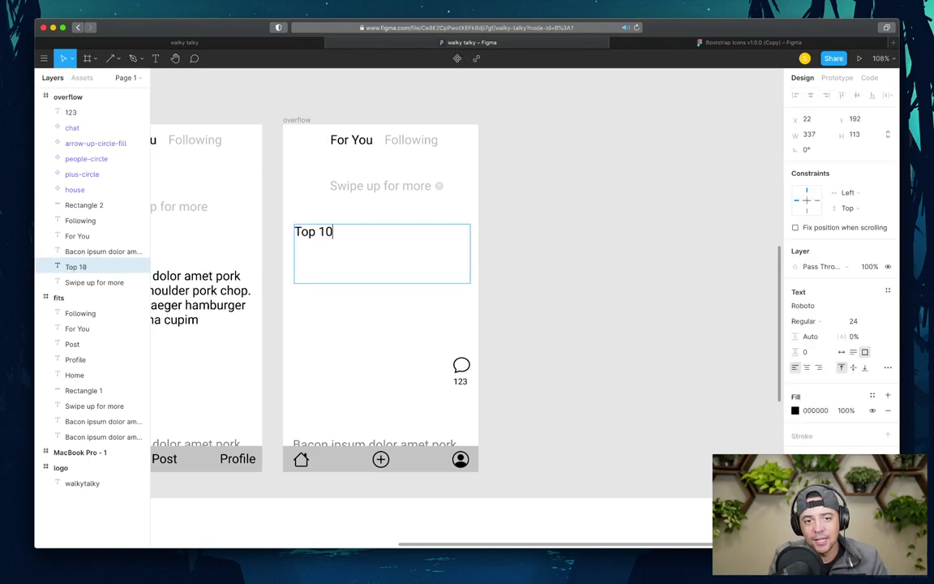
text( safeest)
key(BackSpace)
key(BackSpace)
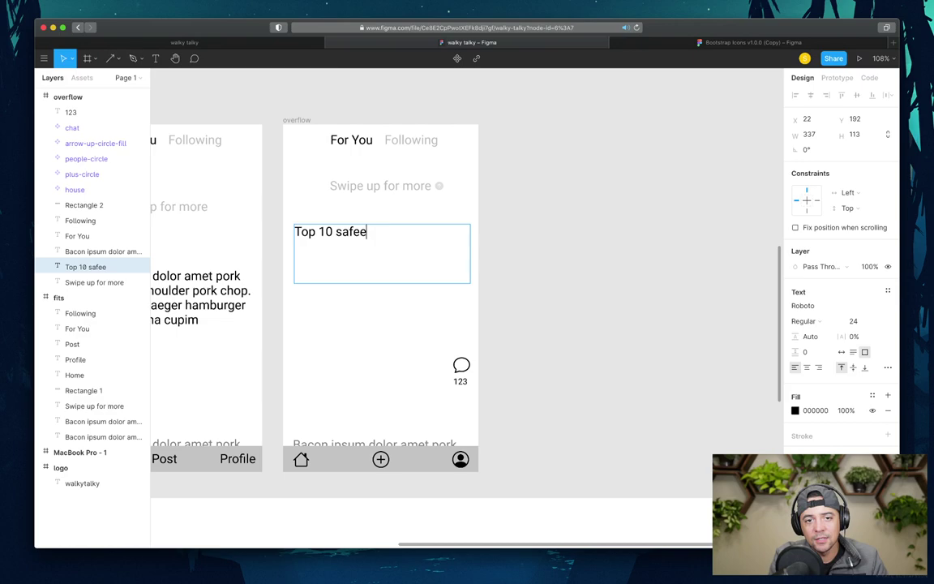
text(t)
key(BackSpace)
key(BackSpace)
text(st neighbor)
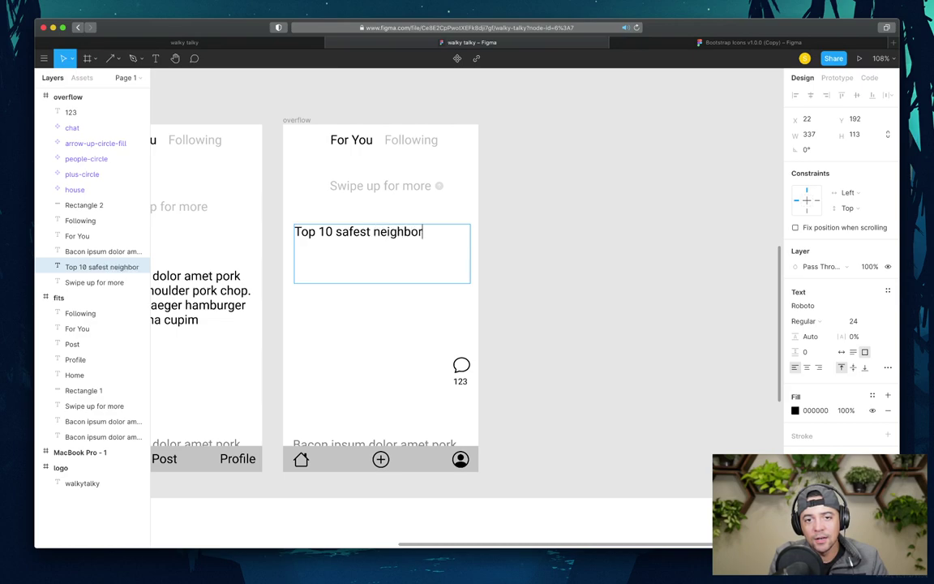
text(hoods in)
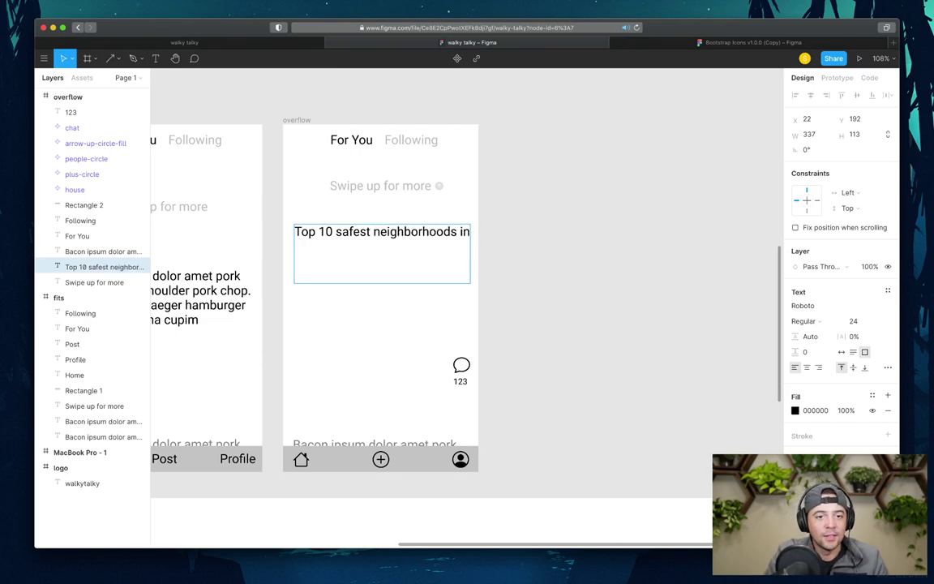
text( chicago)
key(Escape)
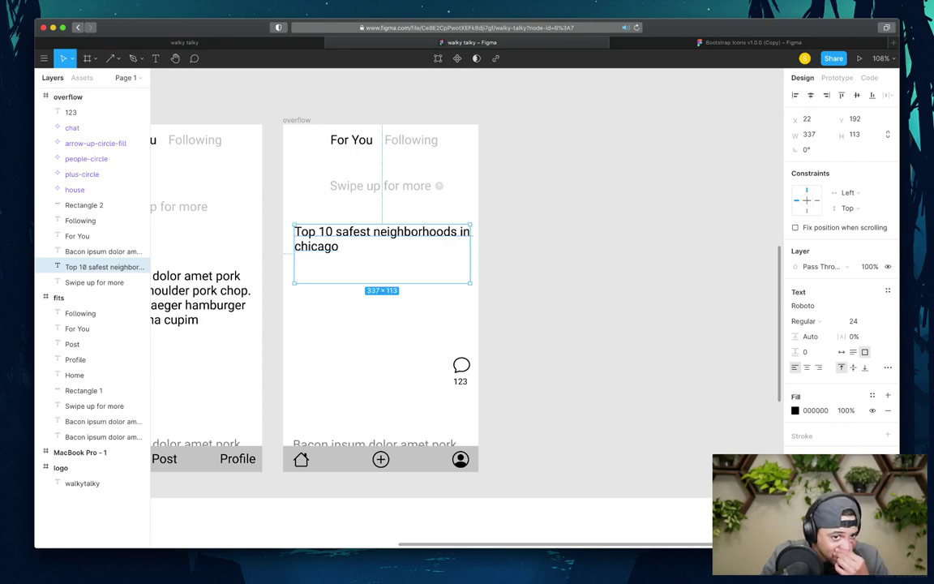
scroll(325, 324, left, 3)
scroll(324, 326, down, 2)
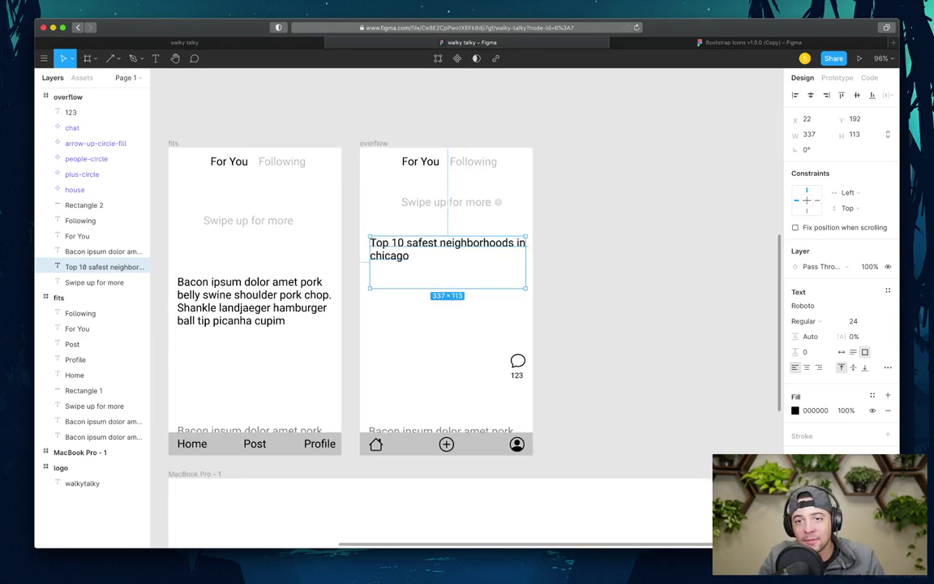
- In the Bootstrap Icons file, find the Shape arrows section and select the filled right-arrow circle icon
key(ctrl+Tab)
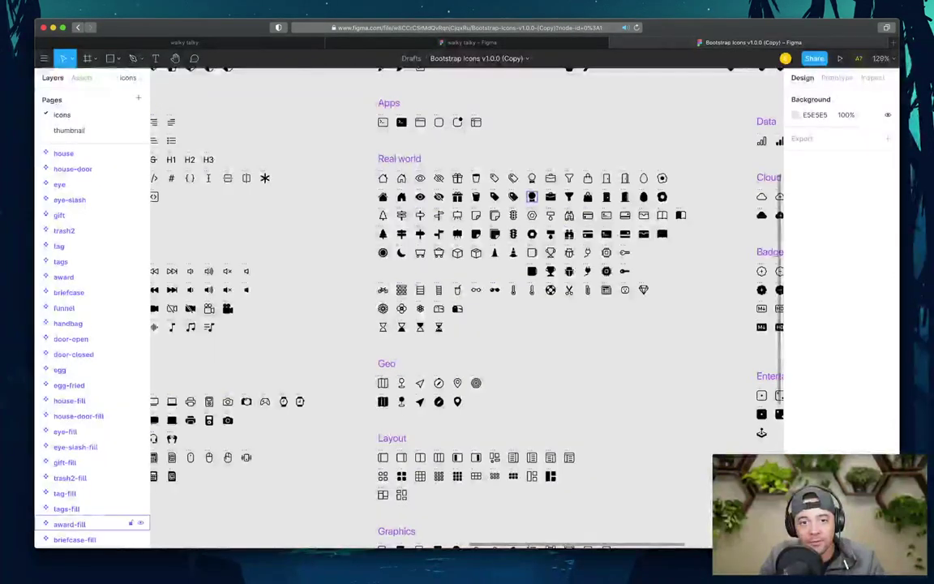
scroll(430, 308, down, 3)
scroll(466, 308, down, 3)
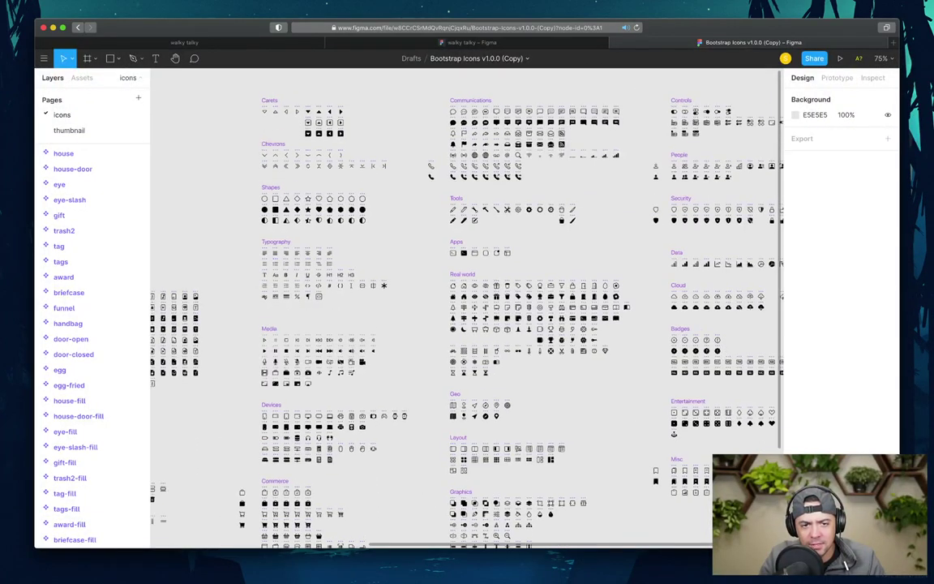
scroll(466, 308, up, 3)
scroll(466, 309, up, 5)
scroll(467, 309, left, 5)
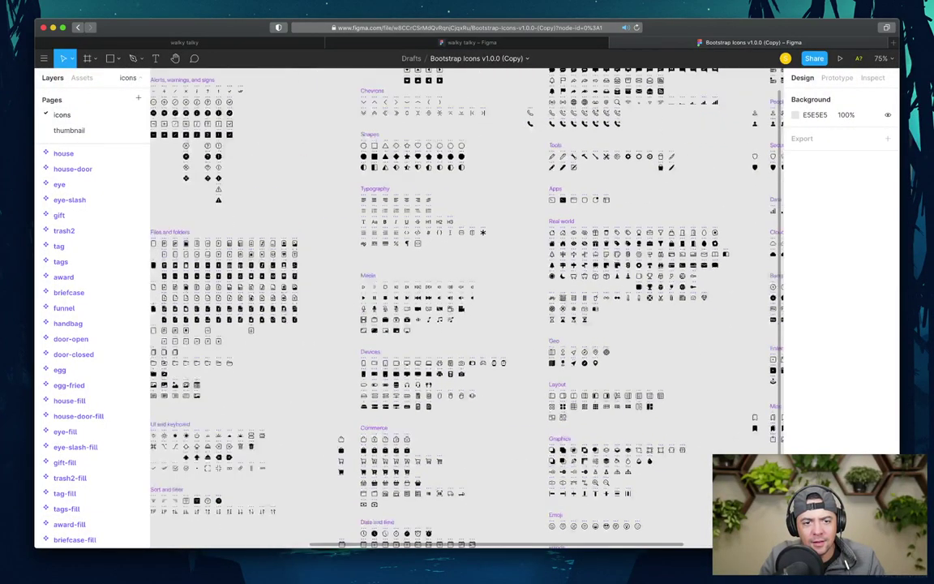
scroll(161, 372, up, 10)
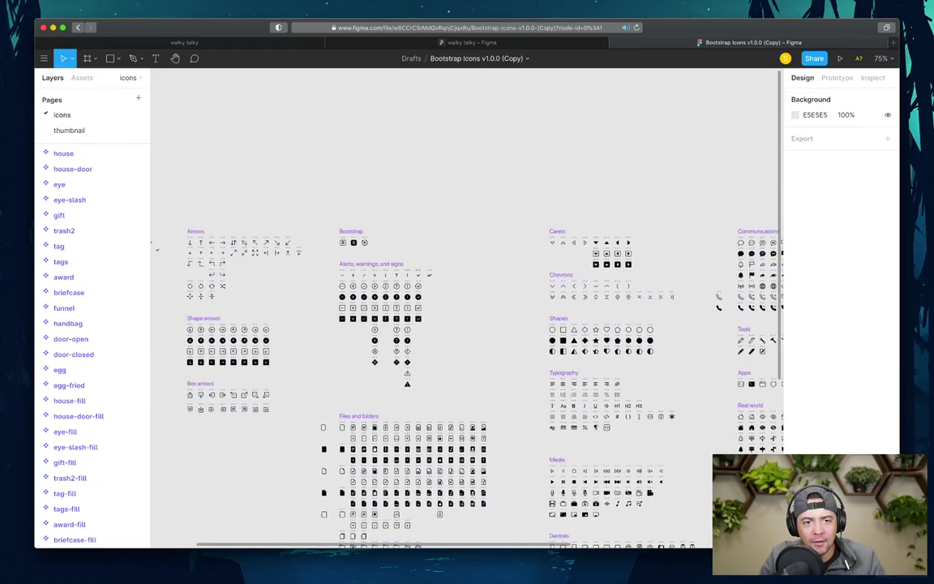
scroll(466, 308, left, 5)
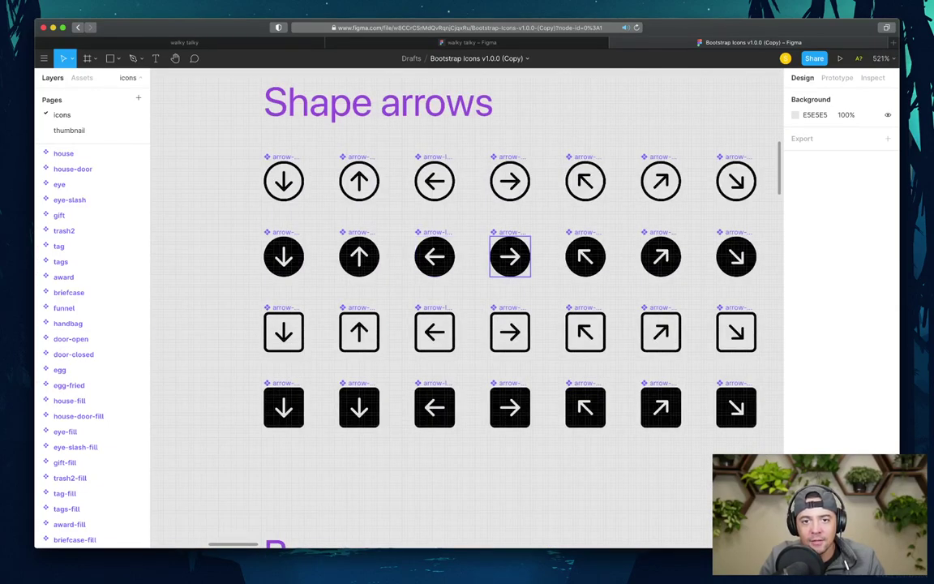
click(510, 256)
- Paste the arrow-right-circle-fill icon into the overflow frame of the walky talky file
key(ctrl+shift+Tab)
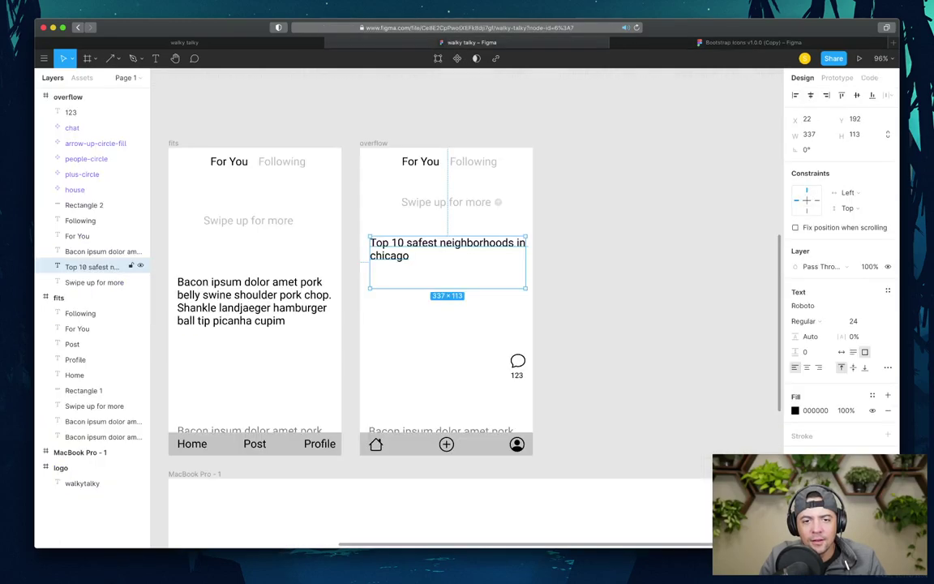
key(super+v)
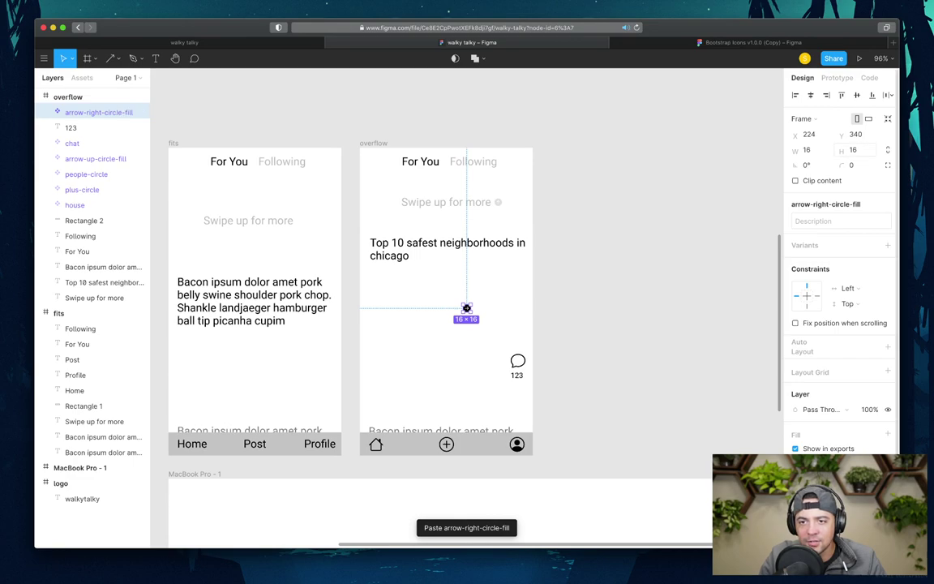
click(807, 150)
text(32)
key(Tab)
text(32)
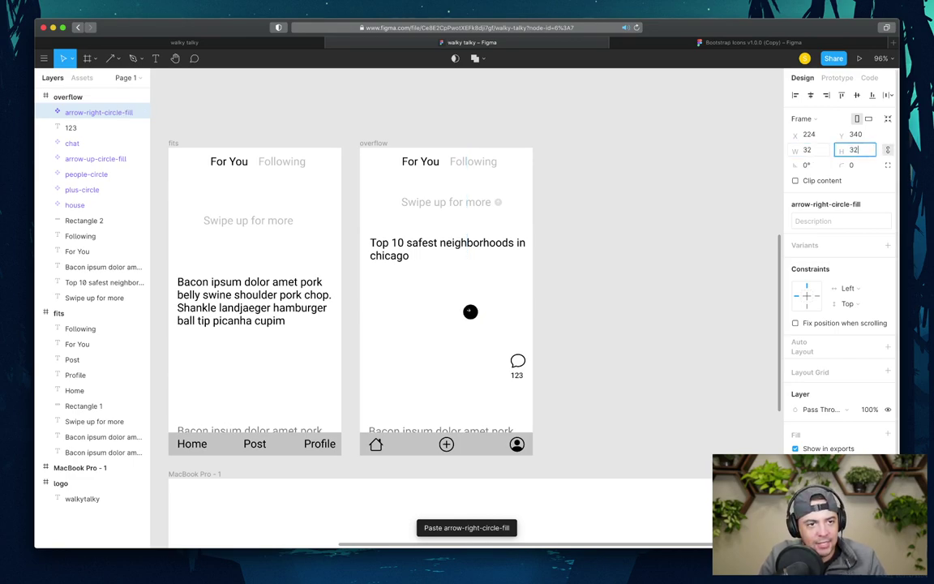
key(super+z)
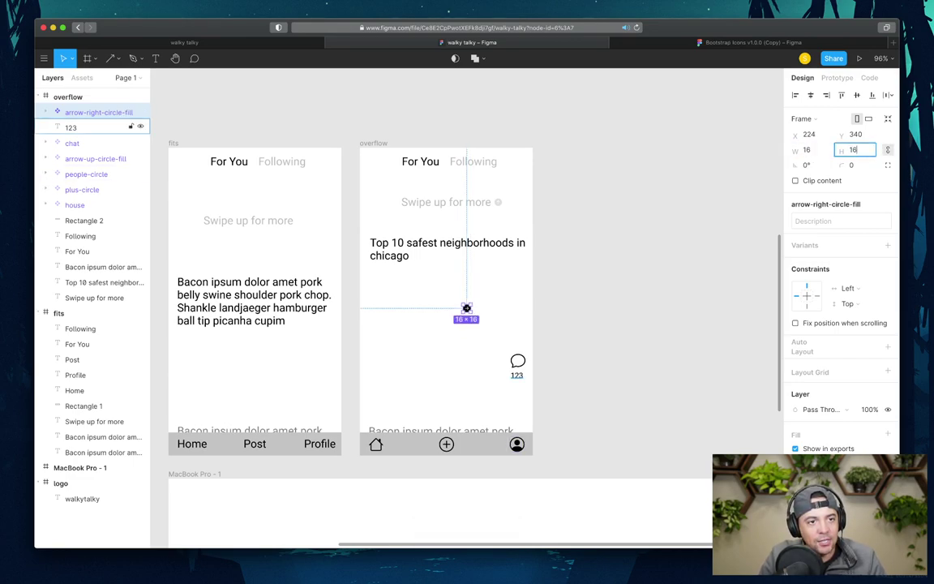
- Resize the icon's inner arrow shape to 16 × 16
click(47, 112)
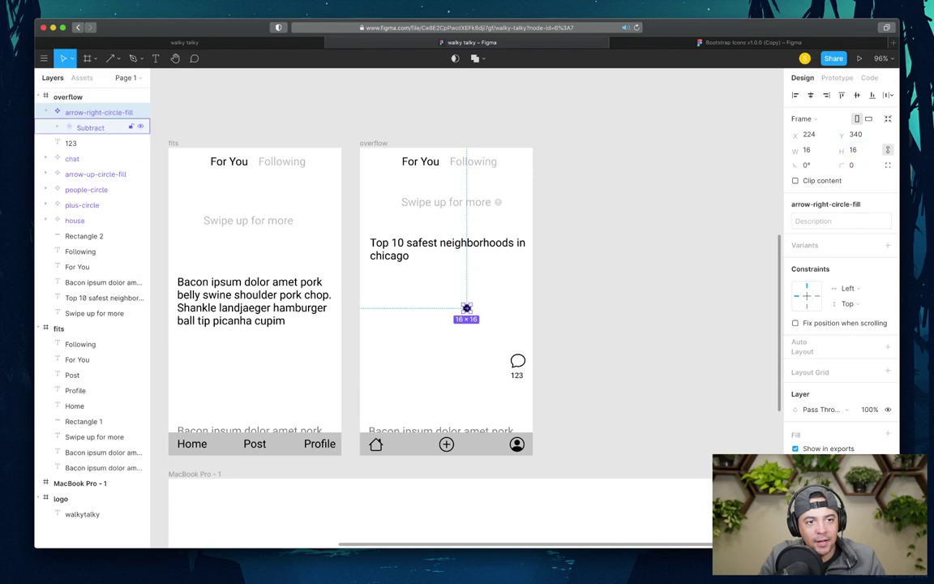
click(57, 127)
click(103, 143)
click(109, 158)
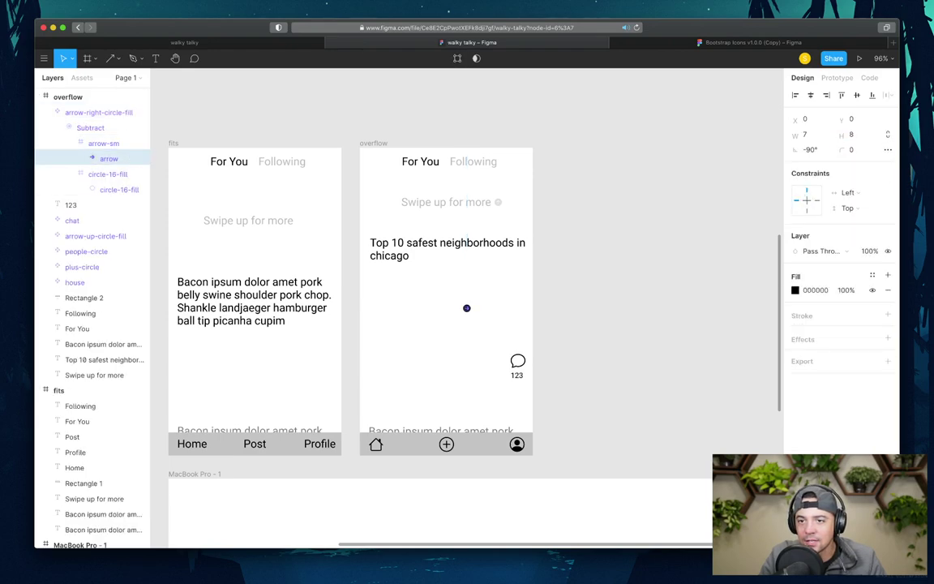
click(809, 134)
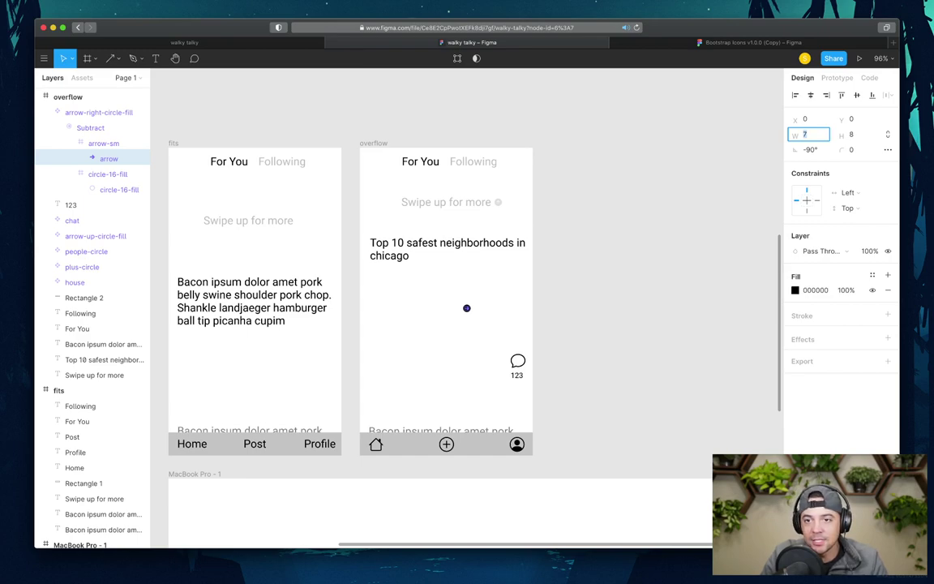
text(16)
key(Tab)
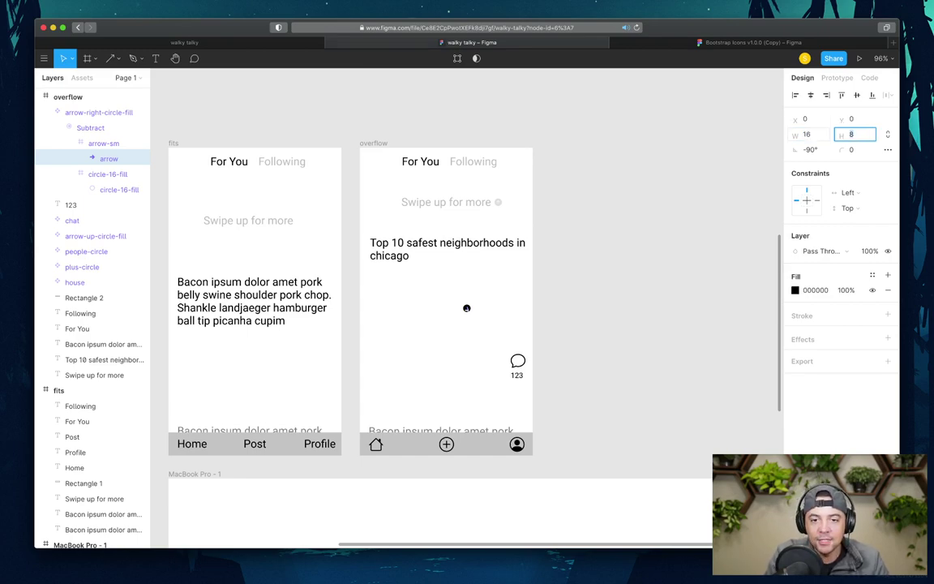
text(16)
key(Up)
key(Return)
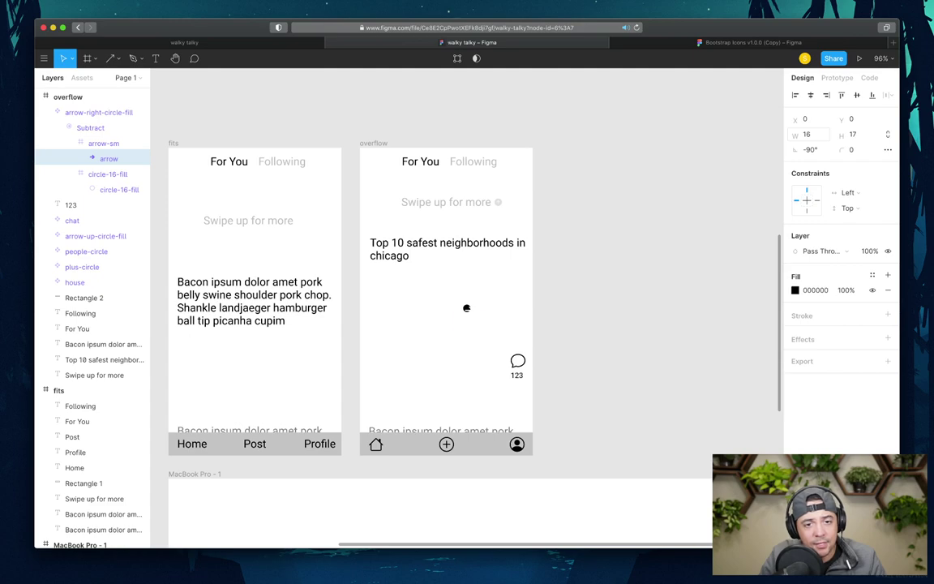
- Set the whole arrow circle icon to 32 × 32 and zoom in to check it
click(468, 309)
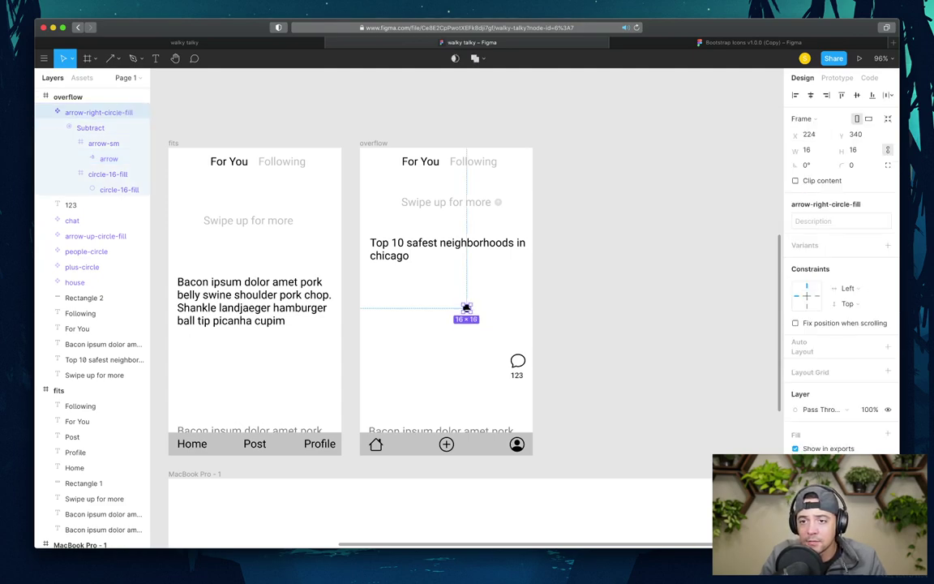
text(32)
key(Tab)
text(32)
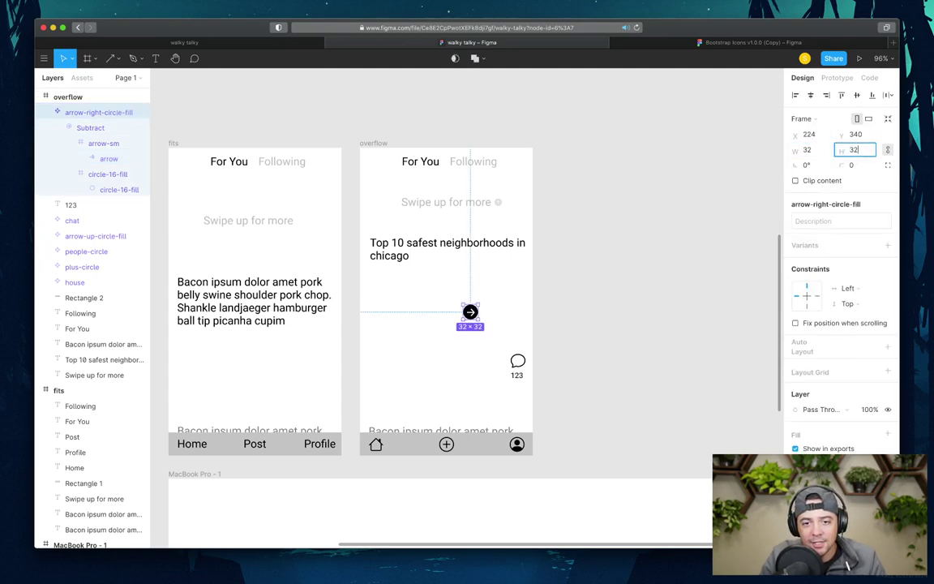
key(shift+2)
scroll(468, 310, down, 3)
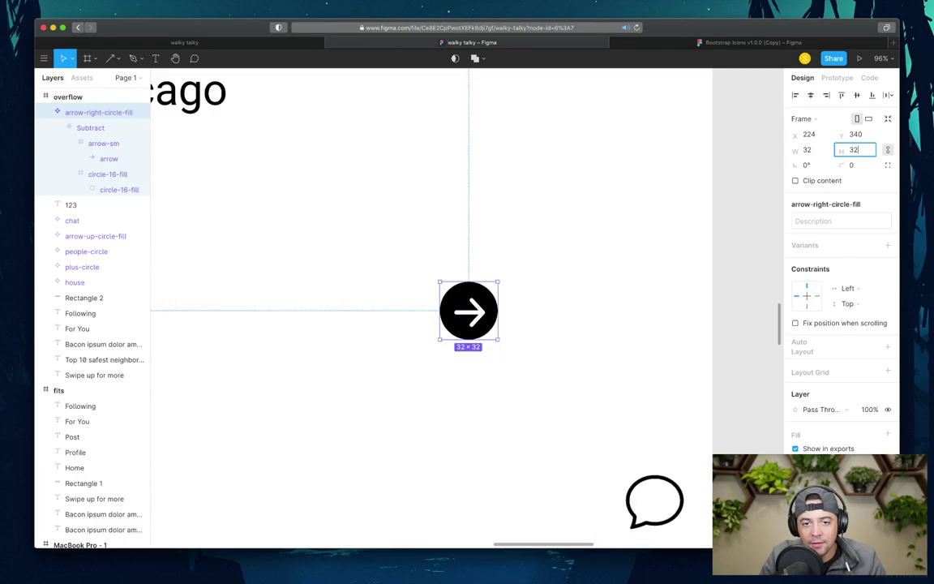
scroll(468, 311, up, 2)
scroll(468, 311, up, 3)
key(Escape)
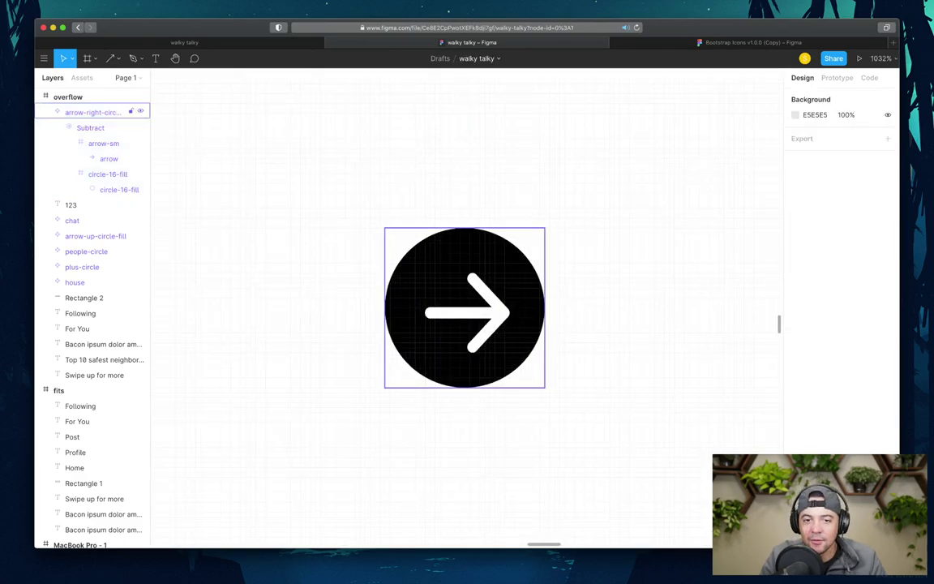
scroll(468, 310, down, 6)
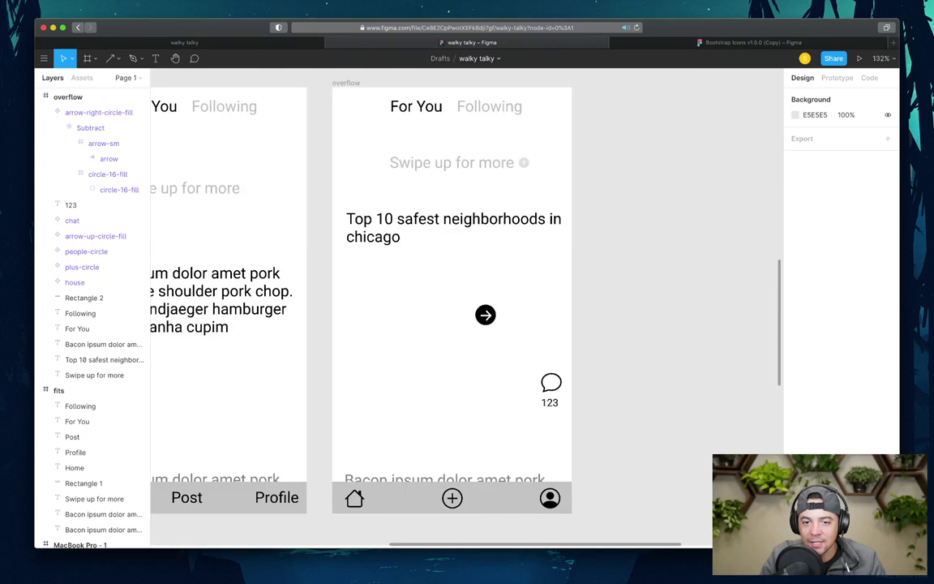
- Move the arrow icon down above the chat icon and delete the grey bottom bar and faded text
click(93, 112)
mouse_move(554, 337)
mouse_down()
mouse_move(553, 434)
mouse_move(550, 350)
mouse_up()
key(Escape)
click(83, 297)
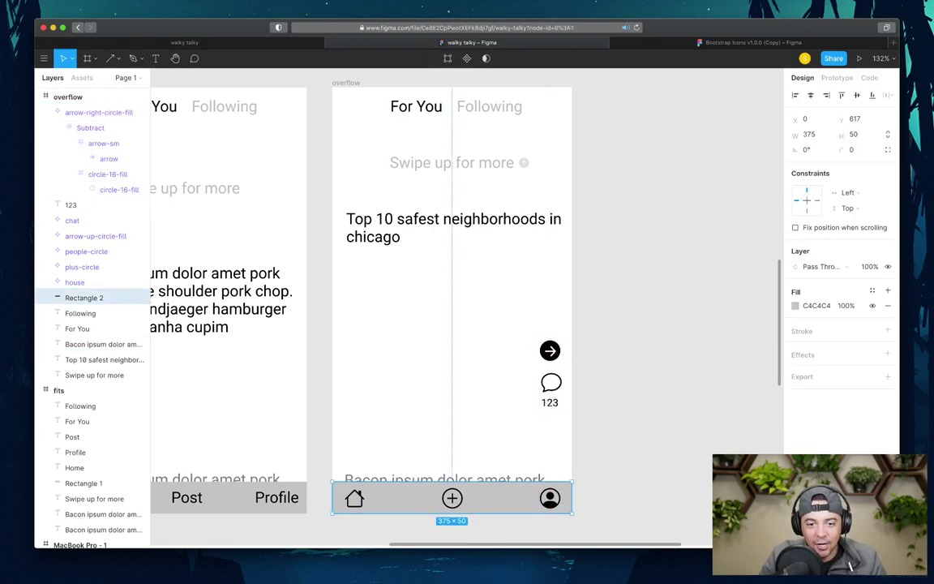
key(Delete)
click(93, 328)
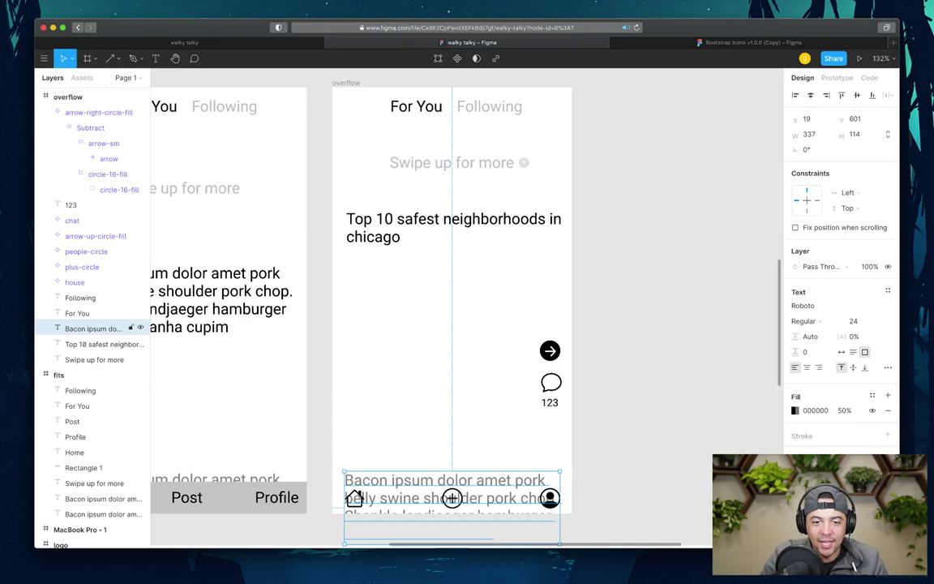
key(Delete)
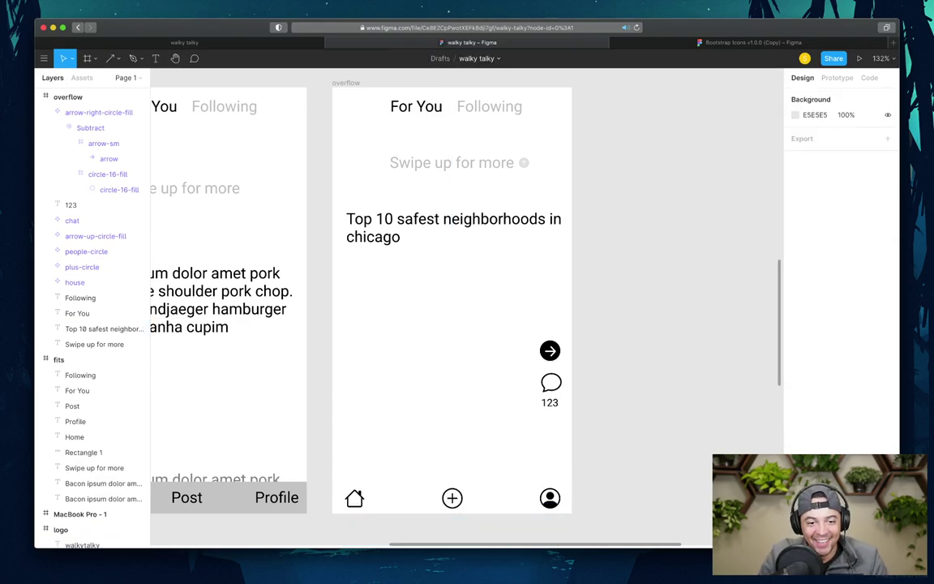
- Raise the house, plus-circle and people-circle nav icons into alignment
click(354, 497)
drag(355, 498, 356, 492)
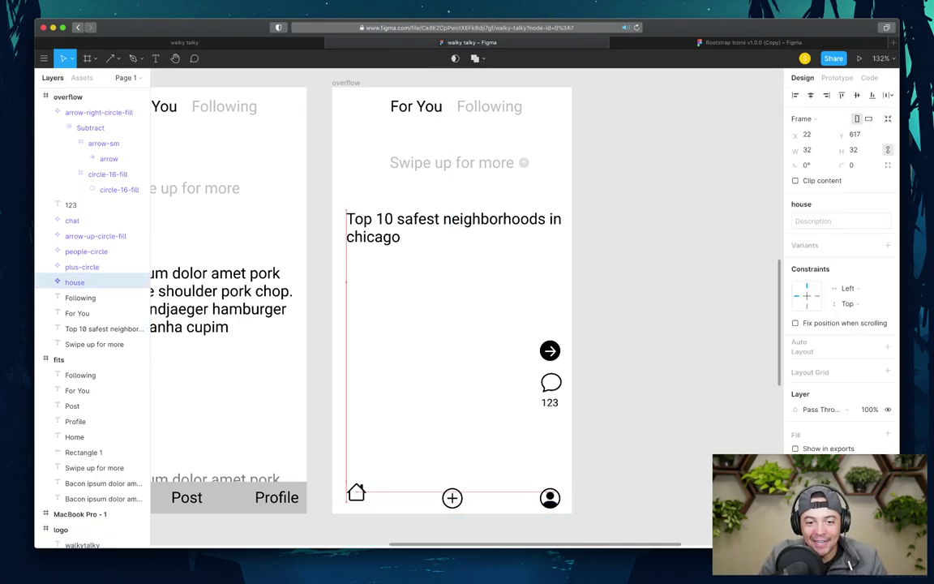
drag(452, 498, 451, 491)
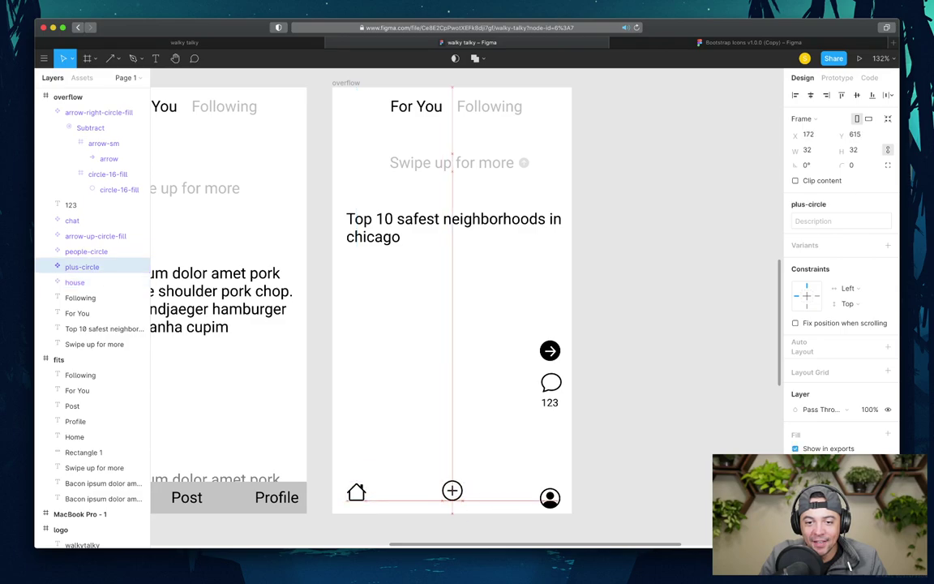
drag(550, 497, 550, 491)
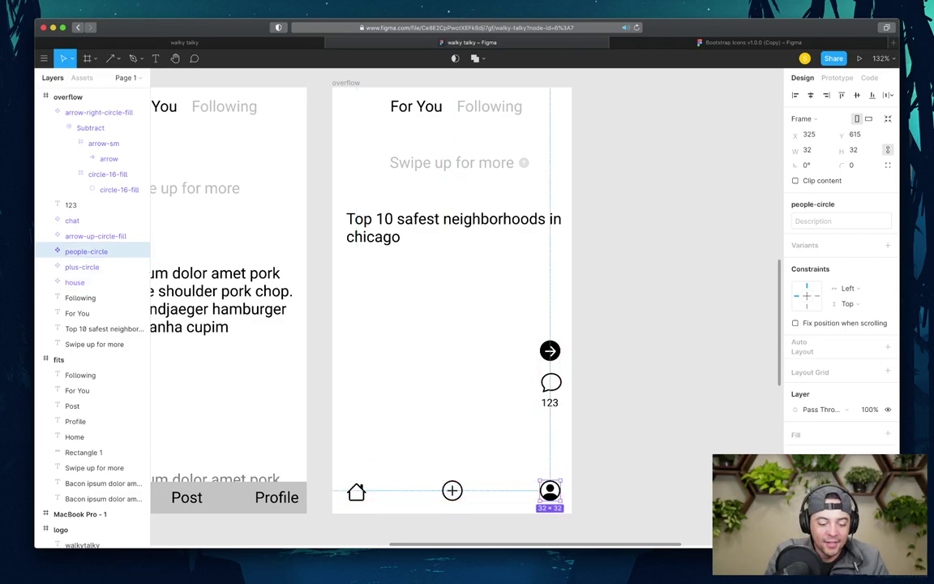
- Add text labels 'Home', 'New Post' and 'Profile' under the bottom nav icons
key(t)
click(348, 504)
text(Home)
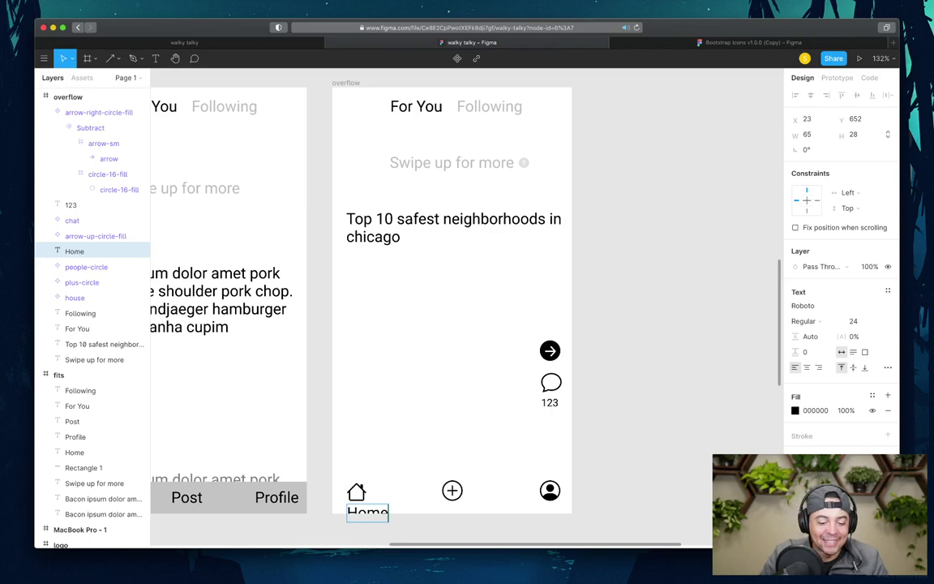
key(Escape)
key(t)
click(413, 504)
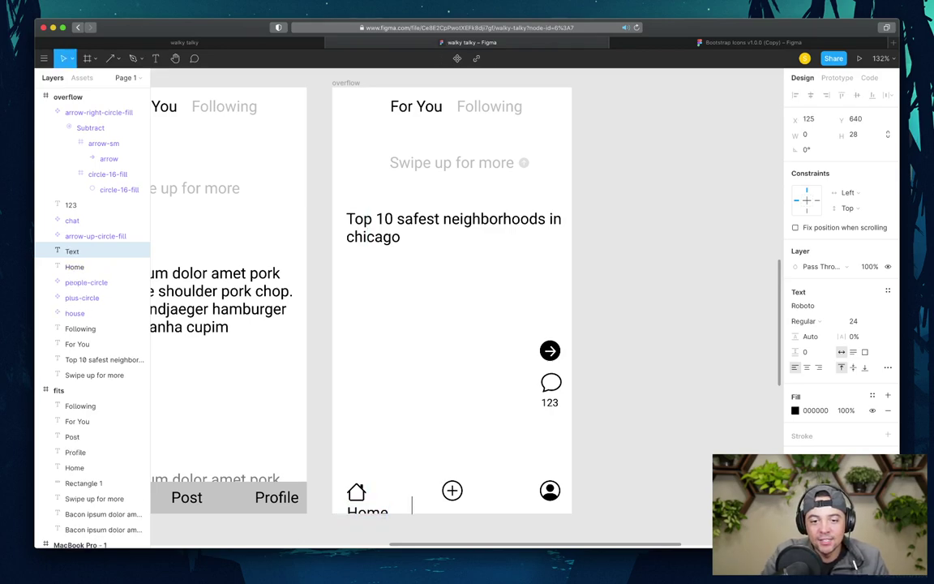
text(New Post)
key(Escape)
key(t)
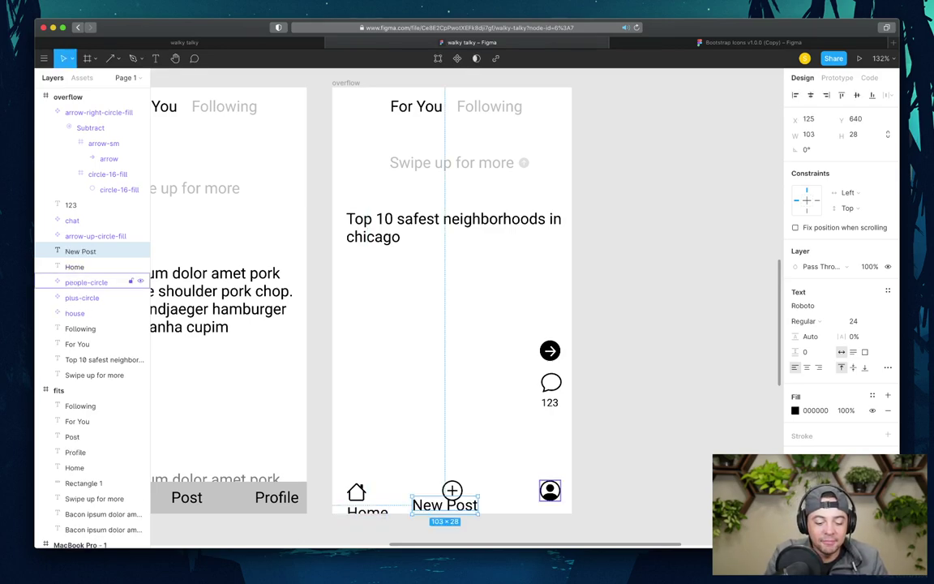
click(523, 492)
text(Profile)
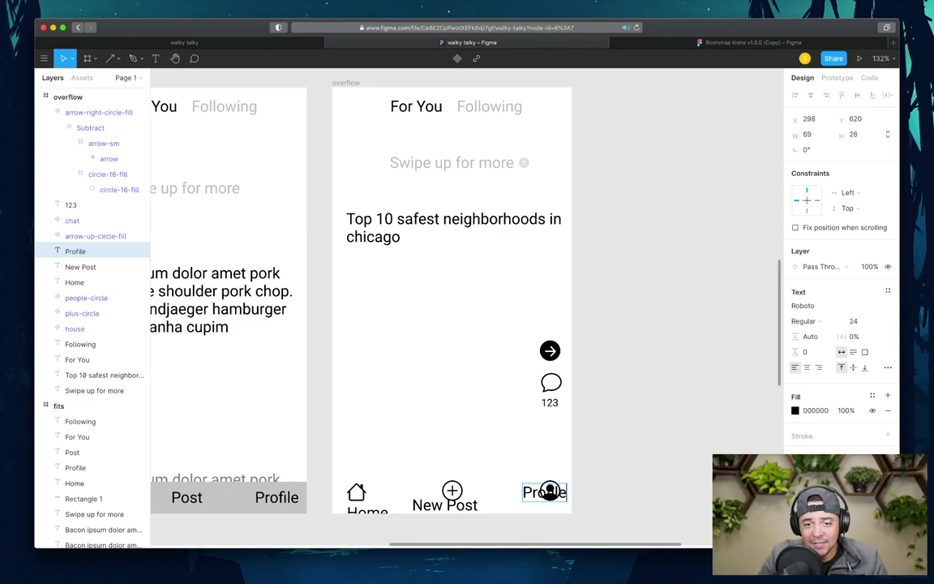
key(Escape)
- Drag the Profile label below its icon and the Home label up beneath the house icon
drag(544, 491, 545, 514)
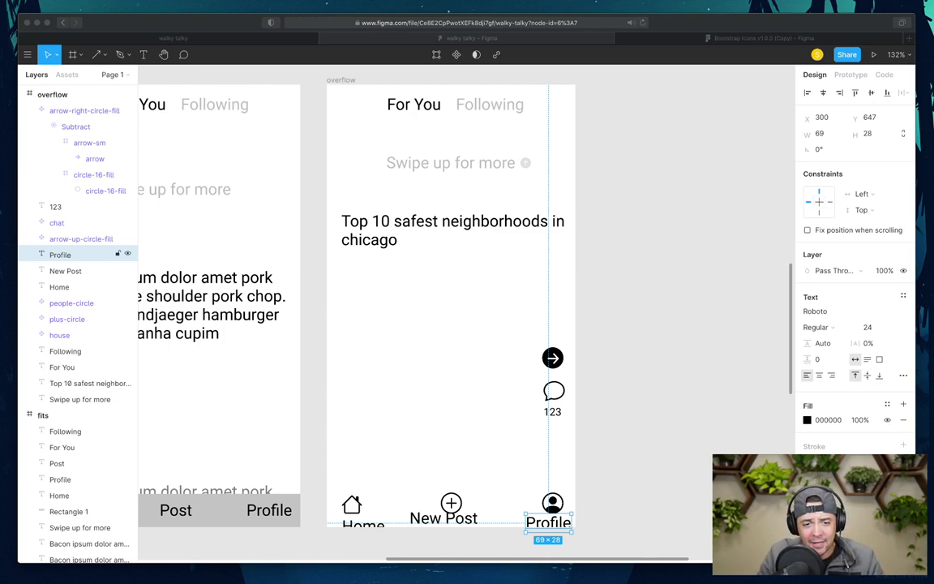
click(74, 328)
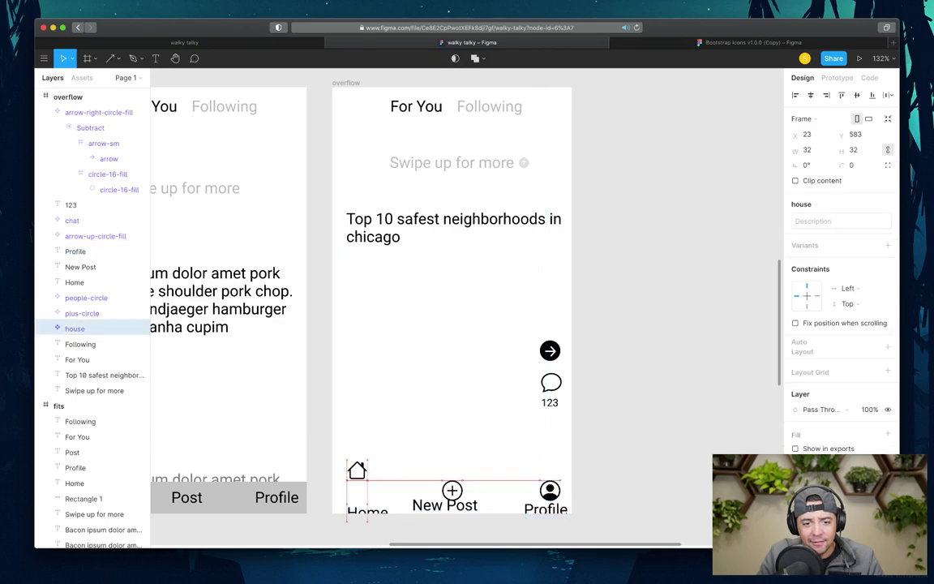
click(74, 282)
drag(368, 511, 360, 495)
- Set the Home label to font size 16 and centre it under the house icon
click(853, 321)
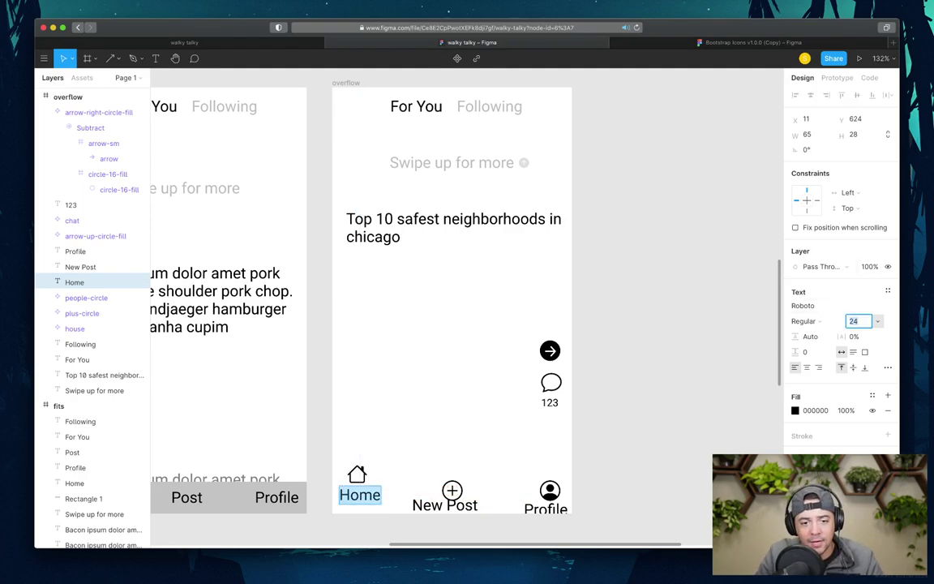
text(16)
key(Return)
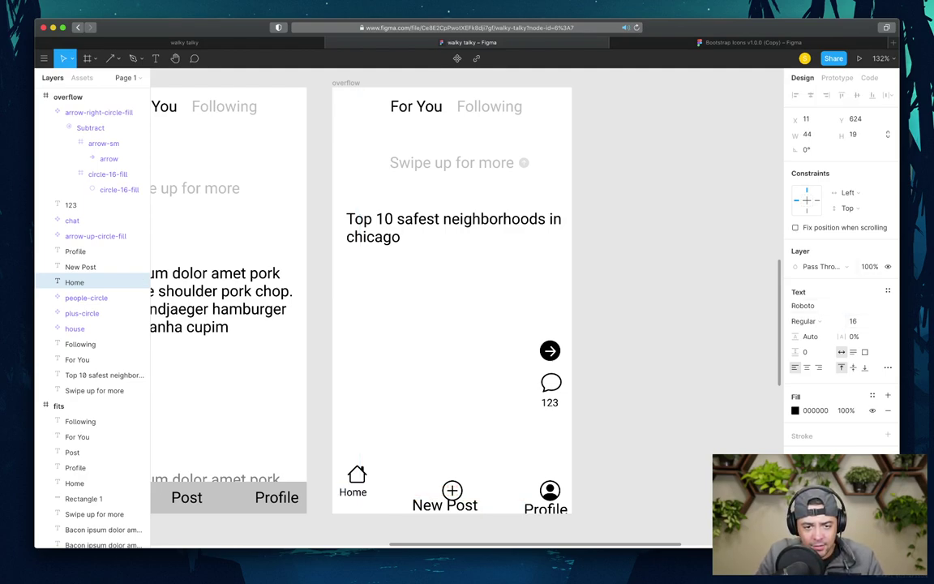
mouse_move(357, 491)
mouse_down()
mouse_move(367, 492)
mouse_move(358, 492)
mouse_up()
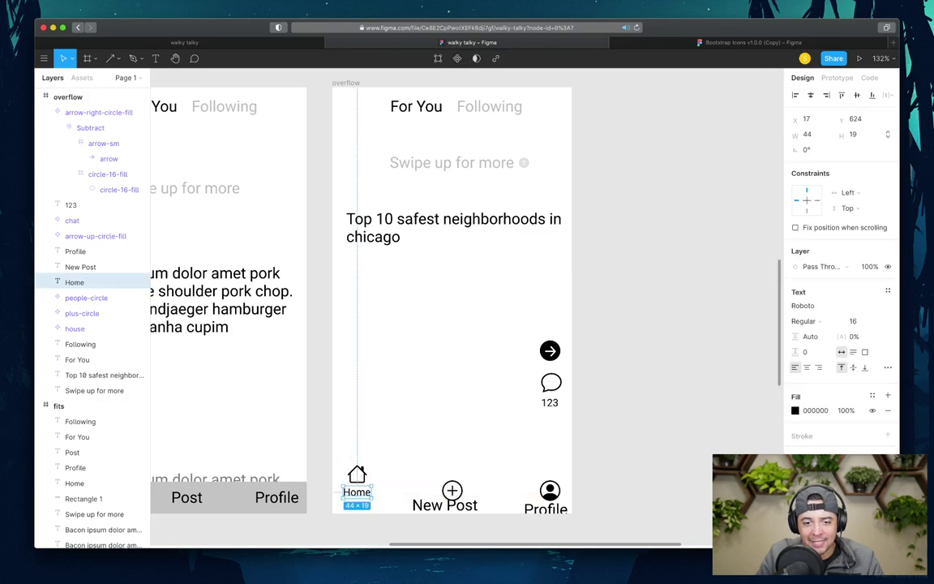
- Raise the plus icon, set New Post to 16, and centre the label beneath it
drag(452, 490, 453, 475)
double_click(444, 505)
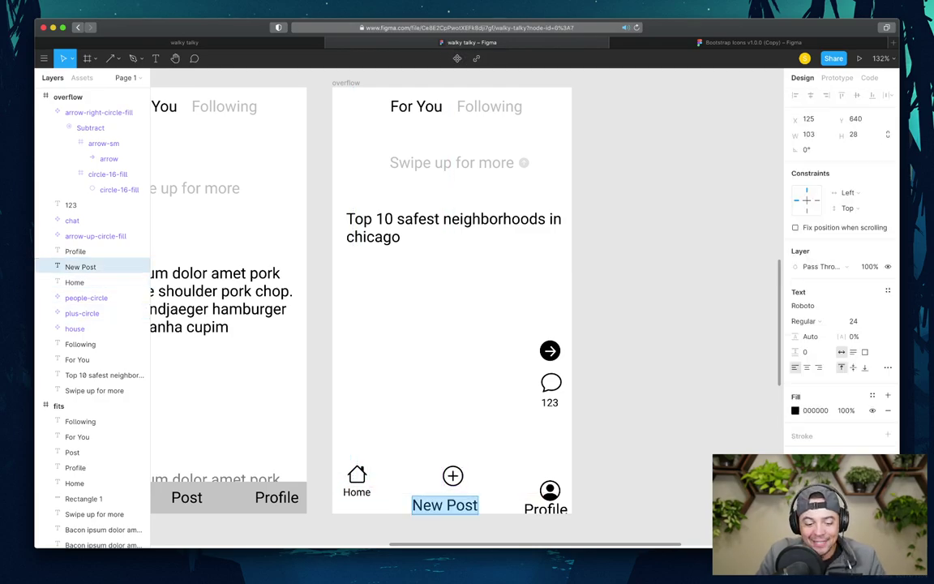
click(856, 321)
text(16)
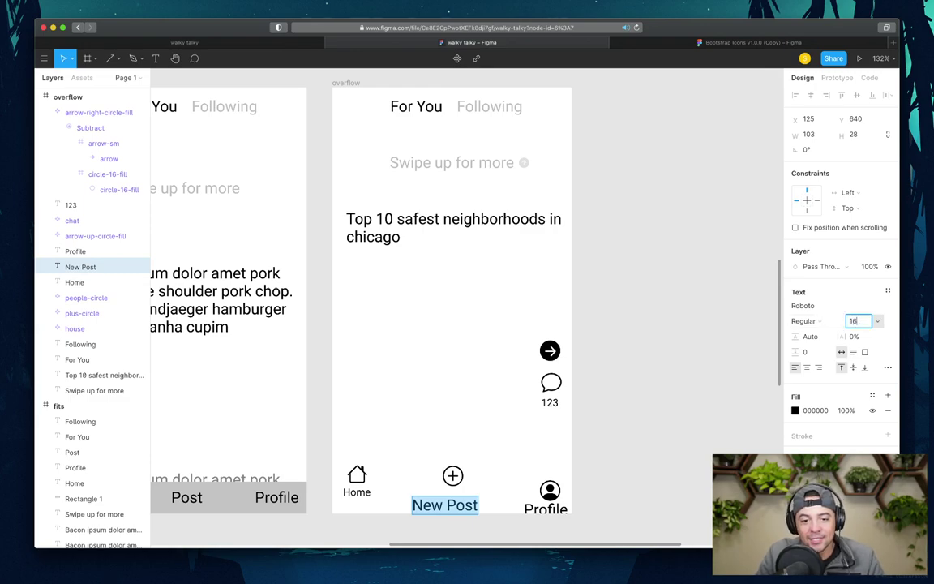
key(Return)
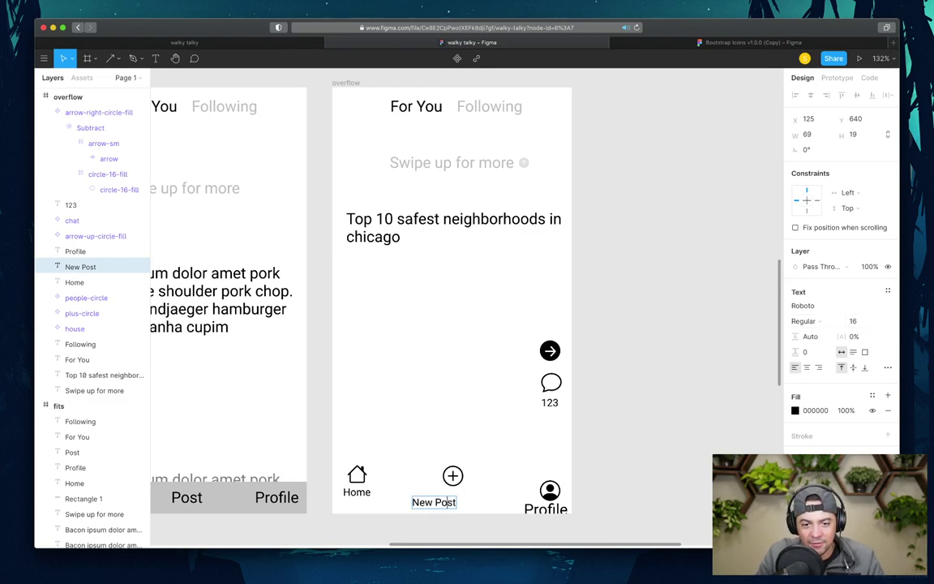
drag(434, 502, 452, 494)
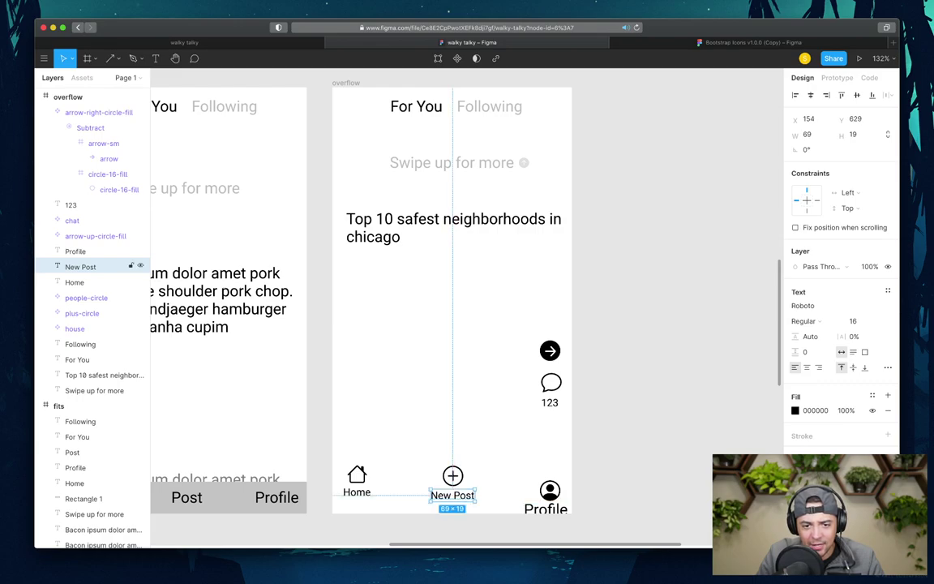
shift+click(81, 313)
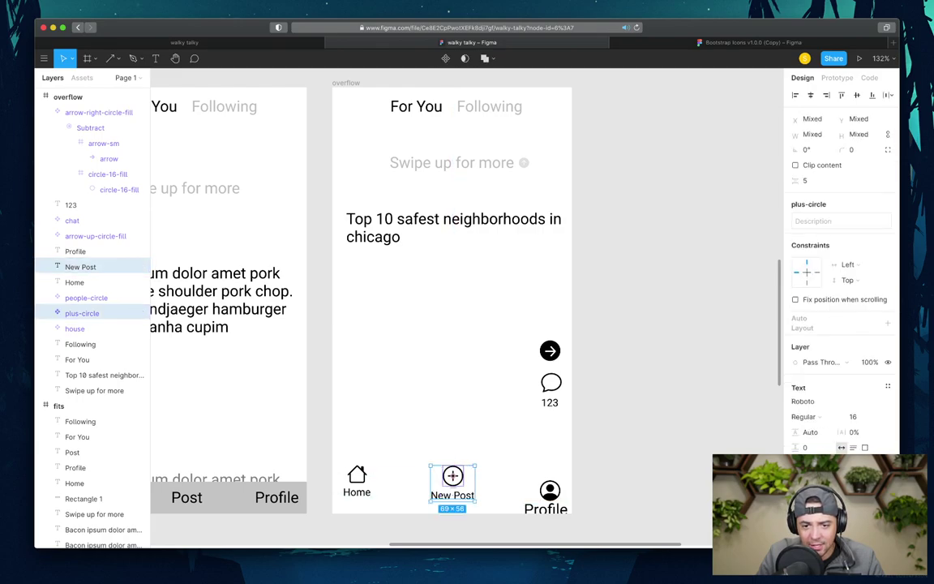
drag(452, 480, 442, 476)
- Set Profile to 16 and move its icon and label level with the plus icon
click(86, 298)
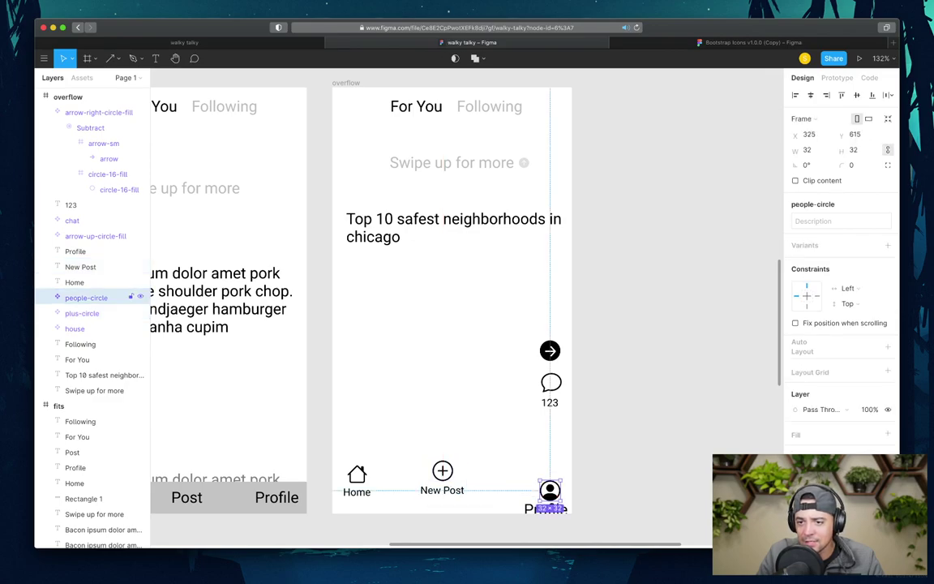
click(76, 251)
click(853, 321)
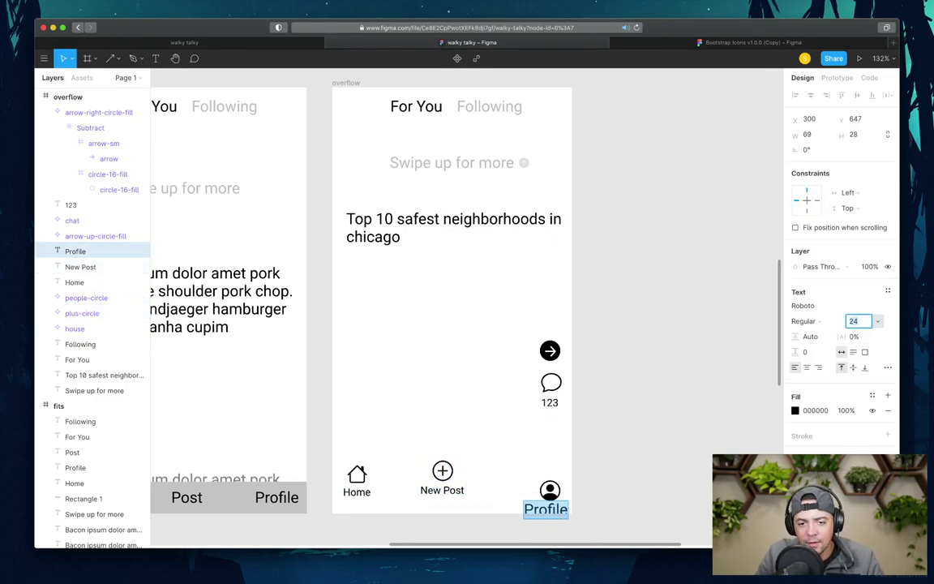
text(16)
key(Return)
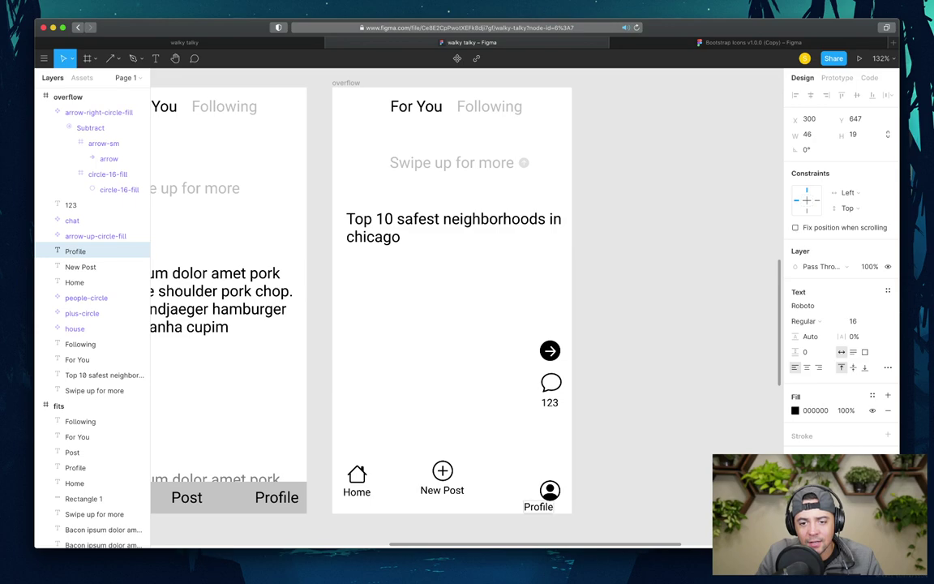
click(550, 489)
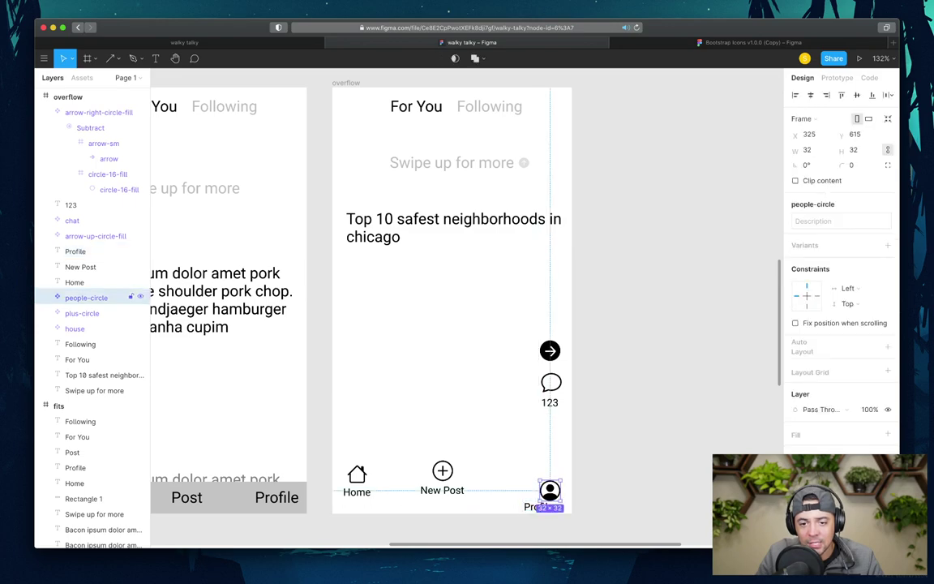
mouse_move(550, 490)
mouse_down()
mouse_move(548, 530)
mouse_move(550, 471)
mouse_up()
drag(538, 506, 545, 490)
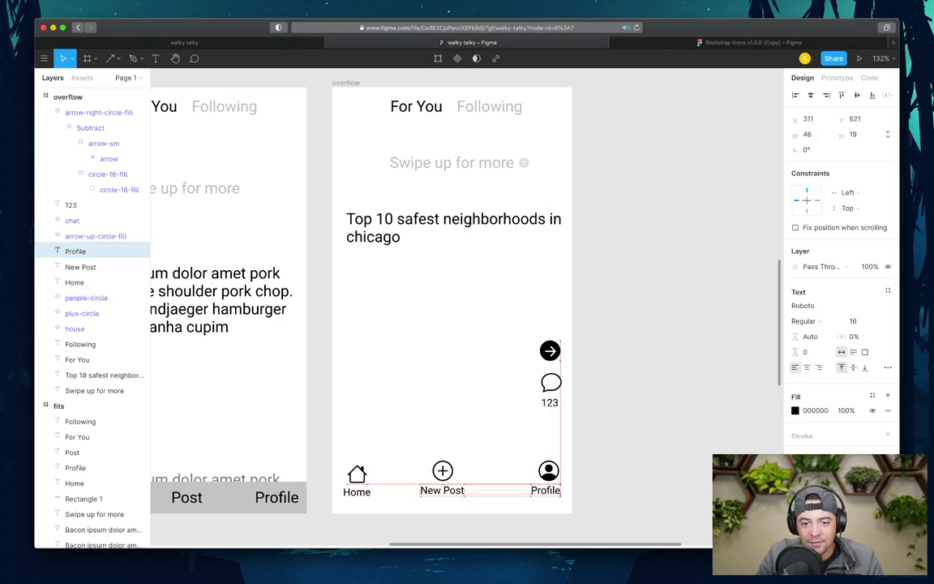
key(Escape)
- Group the house icon with Home and the plus icon with New Post
scroll(525, 475, down, 5)
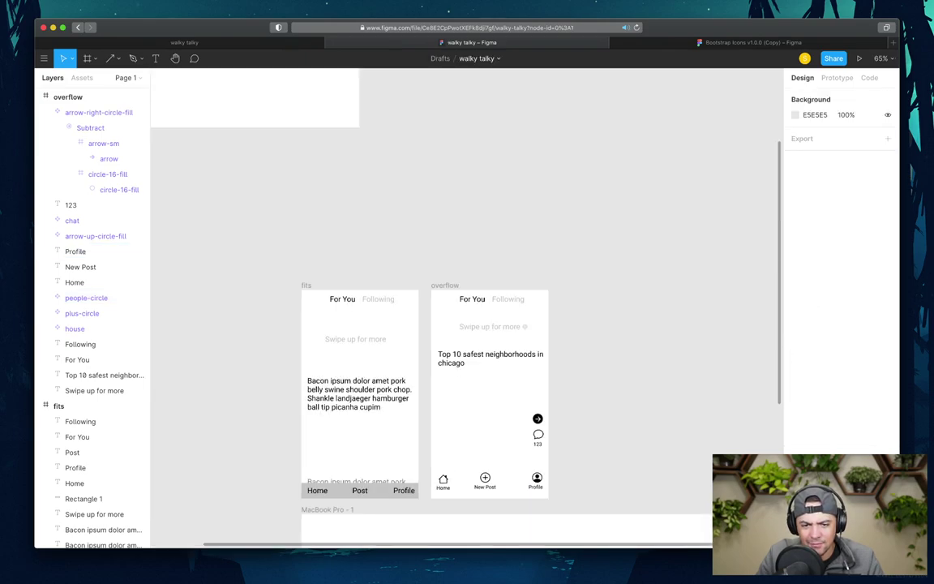
scroll(443, 480, up, 10)
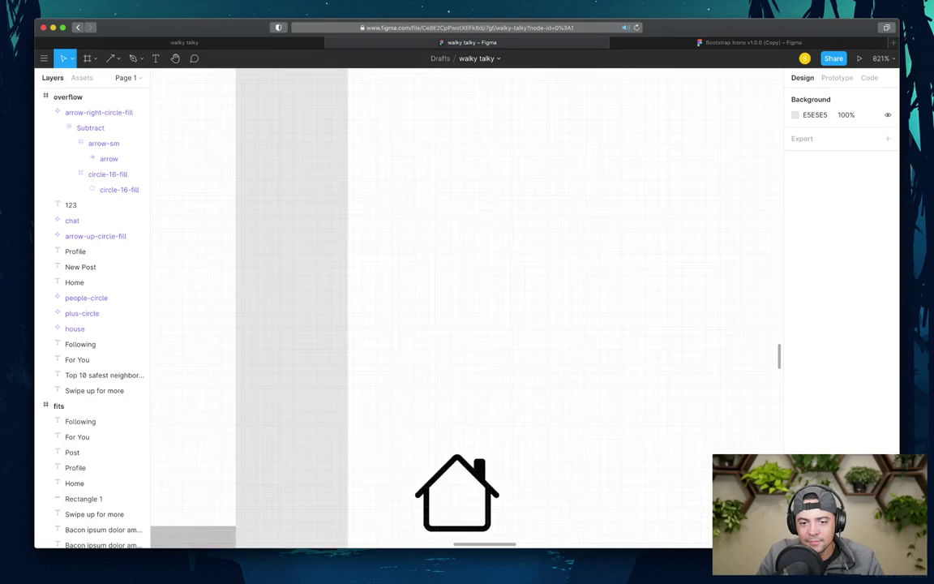
click(75, 328)
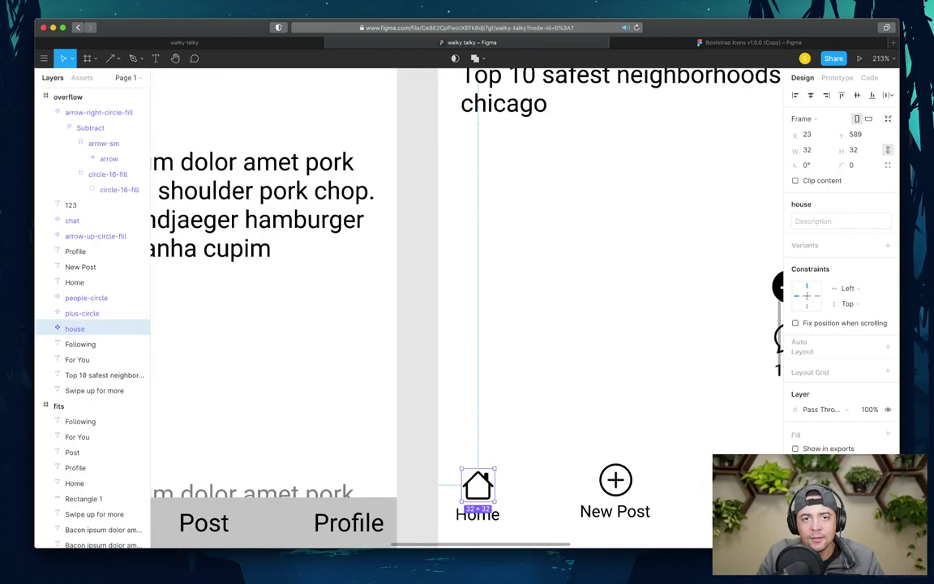
shift+click(74, 283)
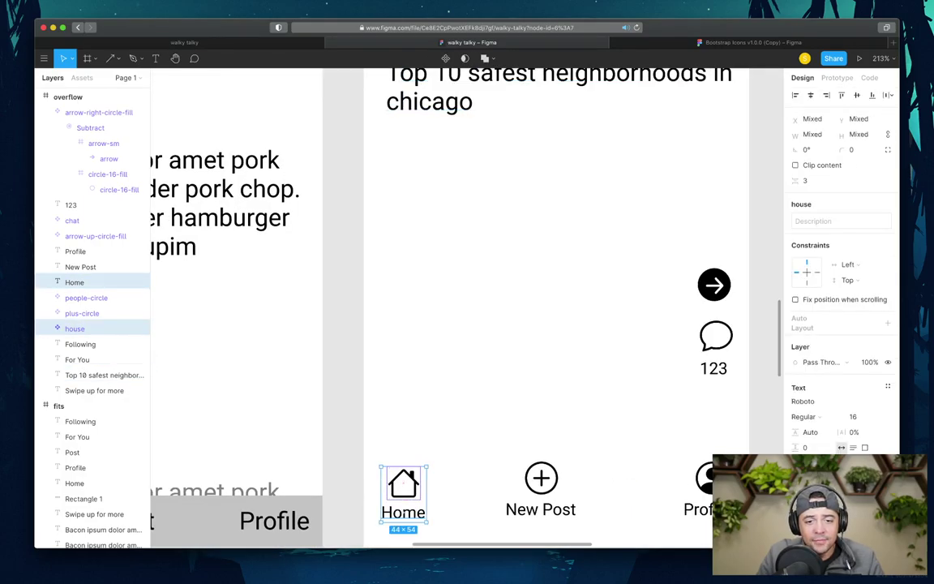
right_click(411, 487)
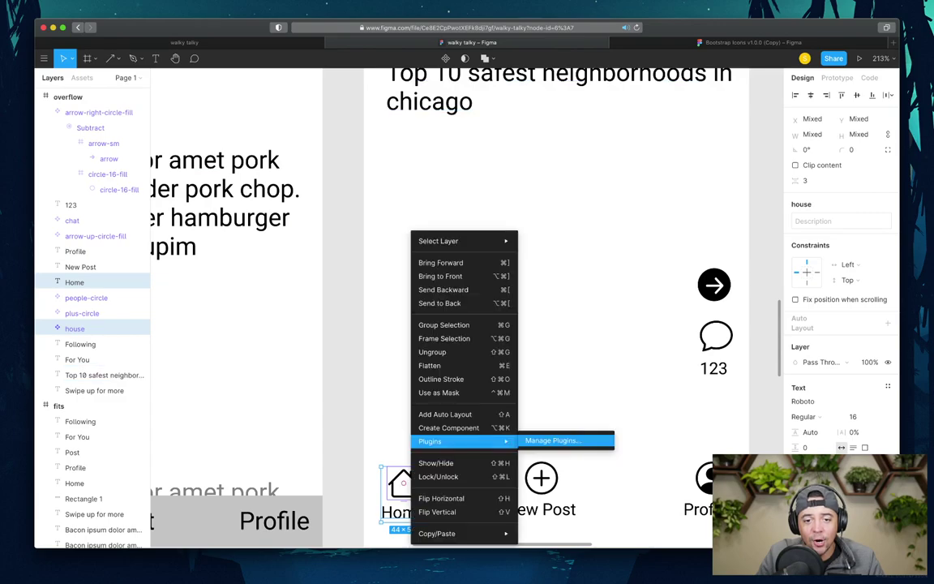
click(443, 325)
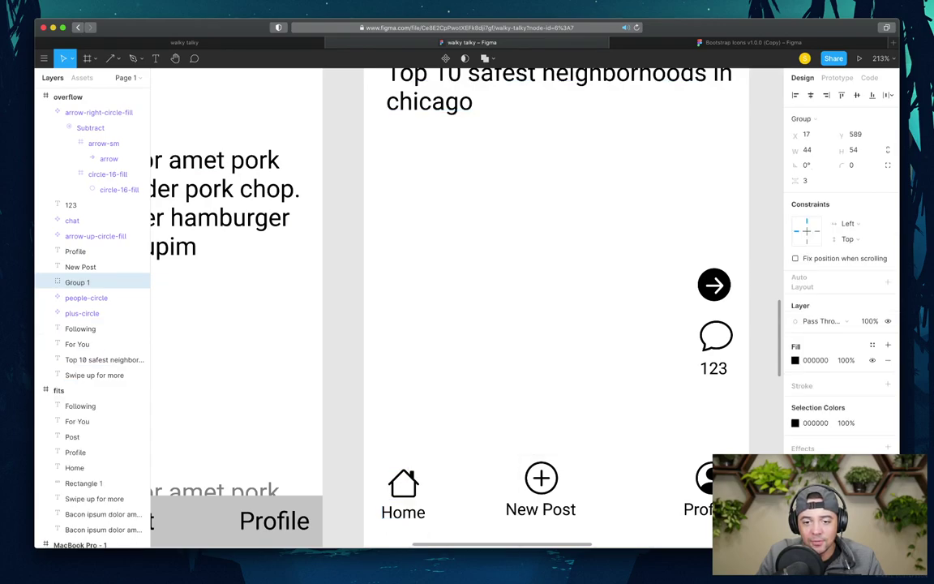
click(541, 478)
shift+click(541, 508)
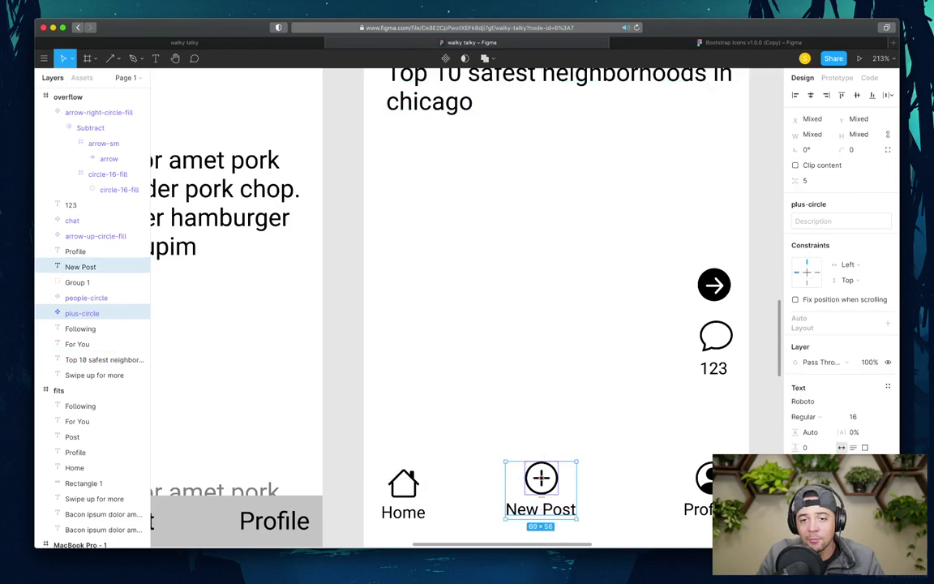
right_click(529, 499)
click(563, 324)
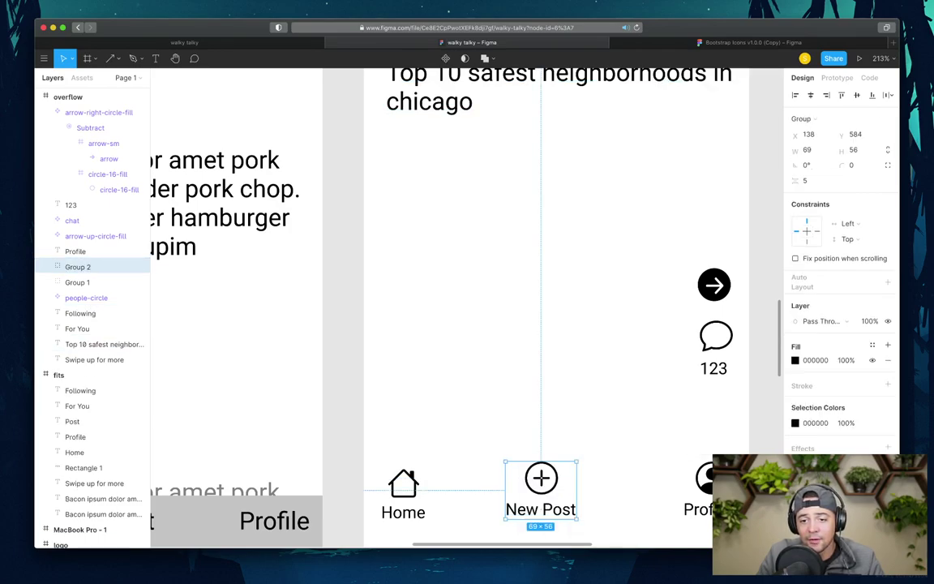
- Group the profile person icon with its Profile label
scroll(535, 308, right, 3)
scroll(535, 308, down, 2)
click(654, 439)
shift+click(648, 470)
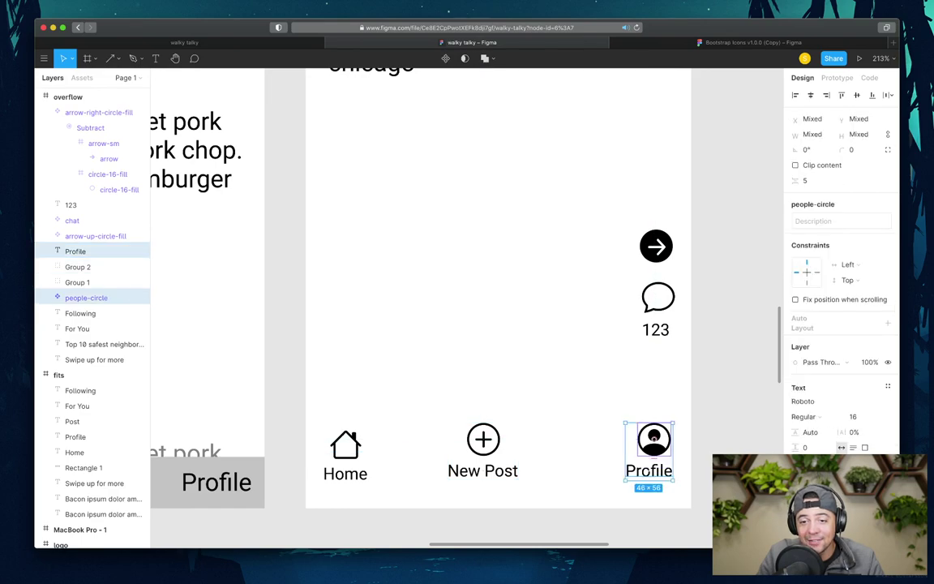
right_click(649, 462)
click(669, 323)
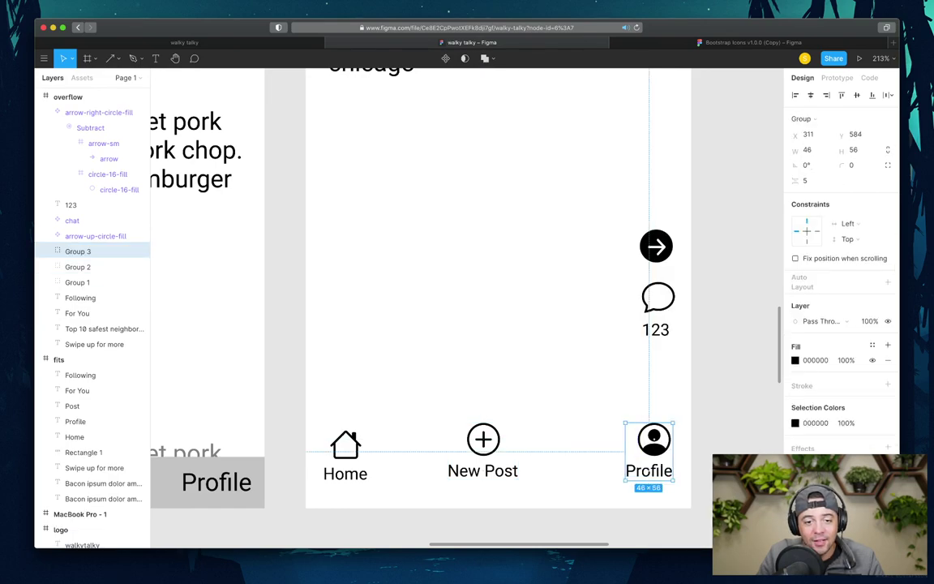
- Align the three nav groups on vertical centres and distribute them evenly horizontally
shift+click(78, 267)
shift+click(78, 282)
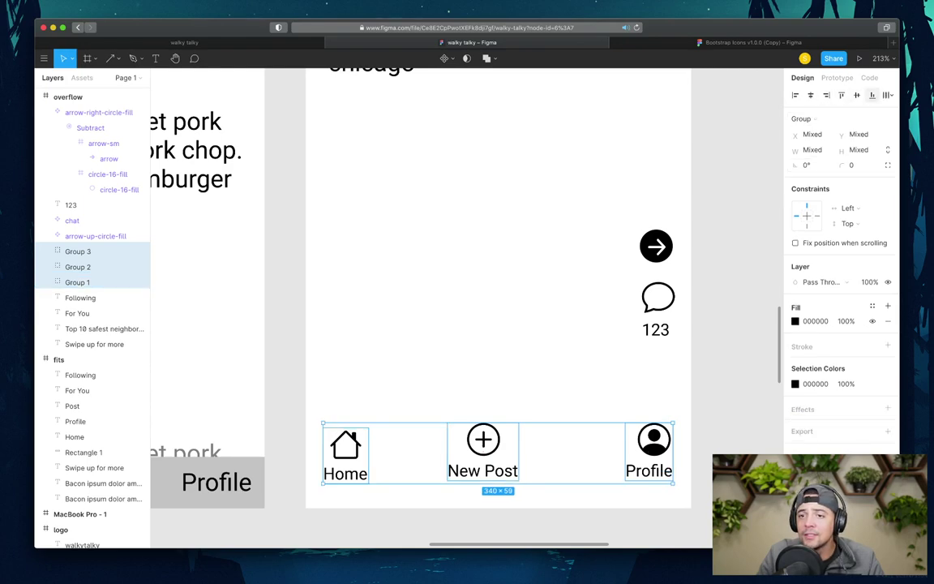
click(857, 95)
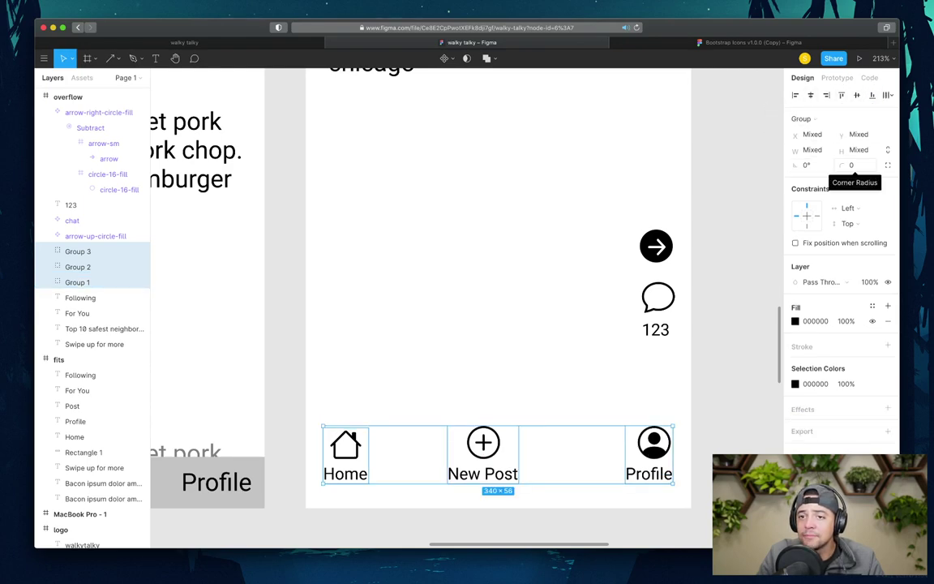
click(888, 95)
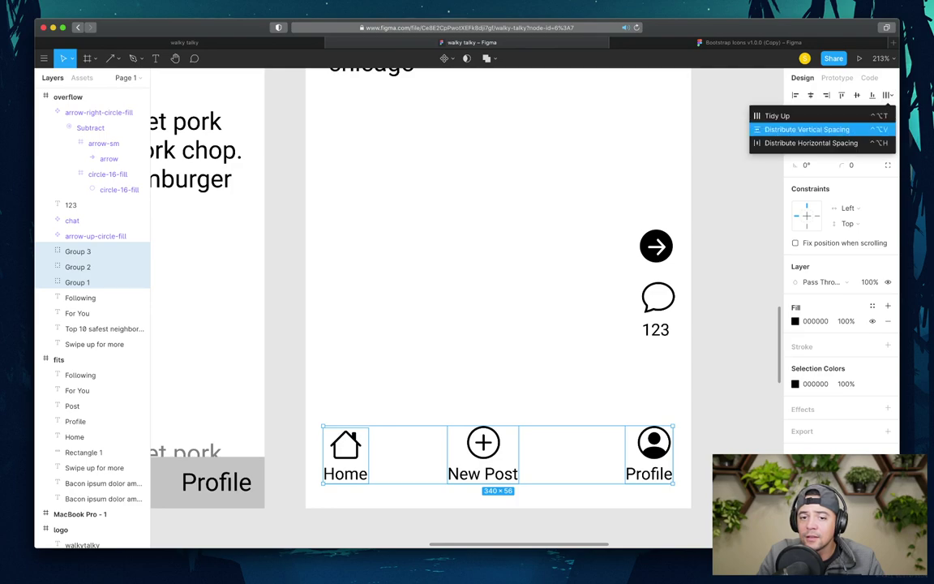
click(811, 143)
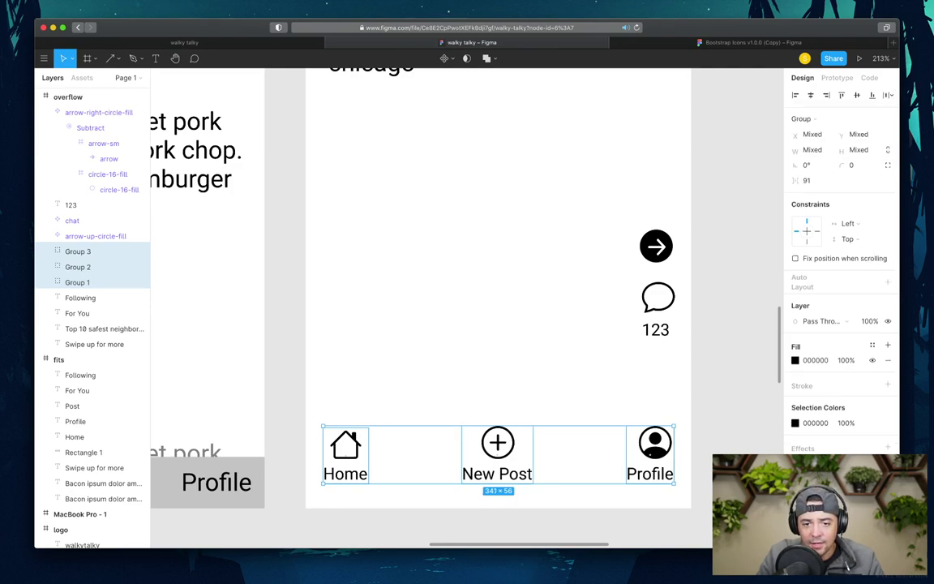
key(Escape)
key(shift+0)
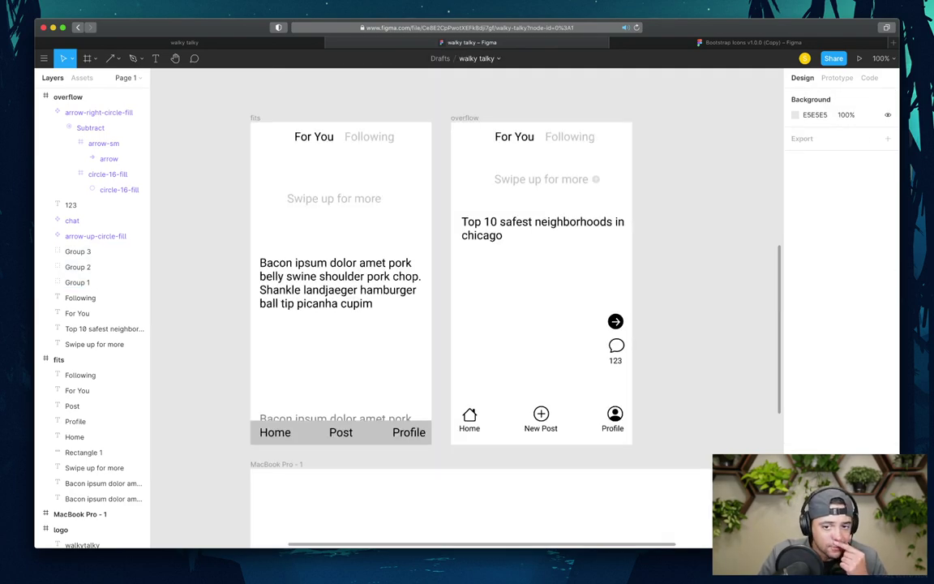
click(615, 415)
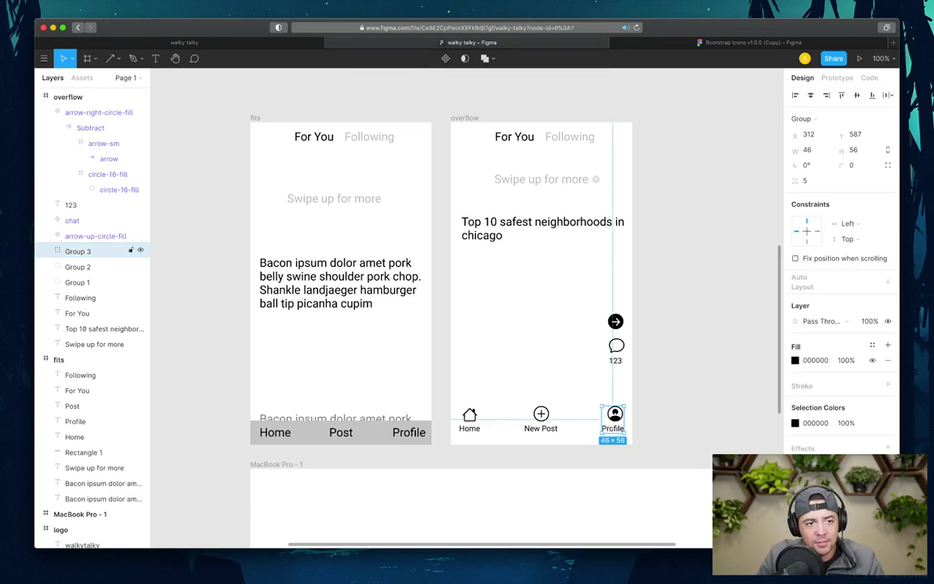
key(shift+2)
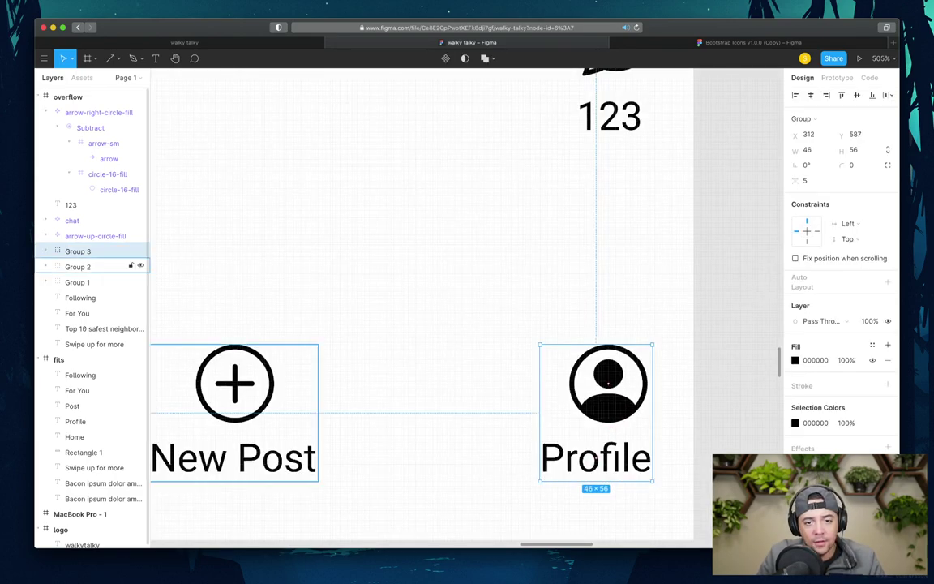
click(46, 252)
key(Return)
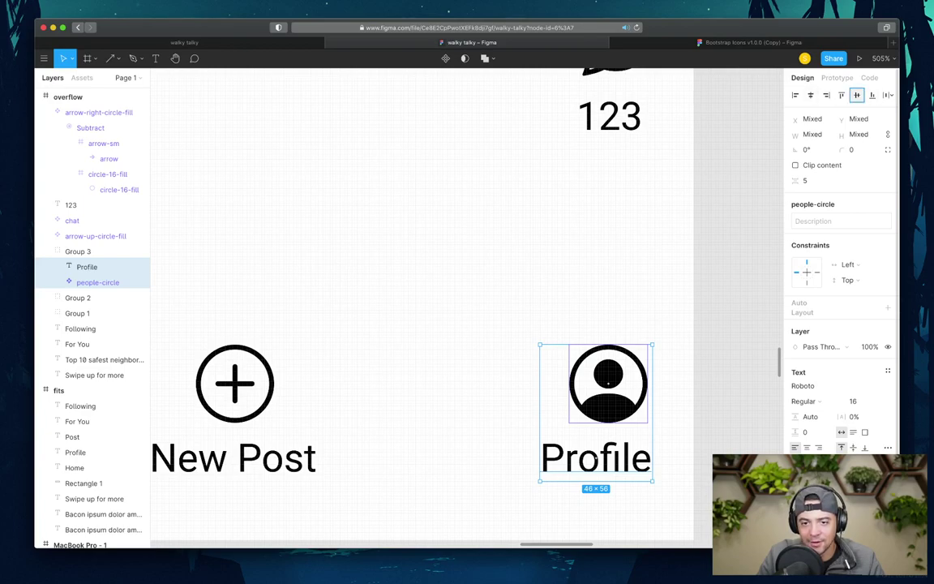
click(858, 95)
key(ctrl+z)
click(810, 95)
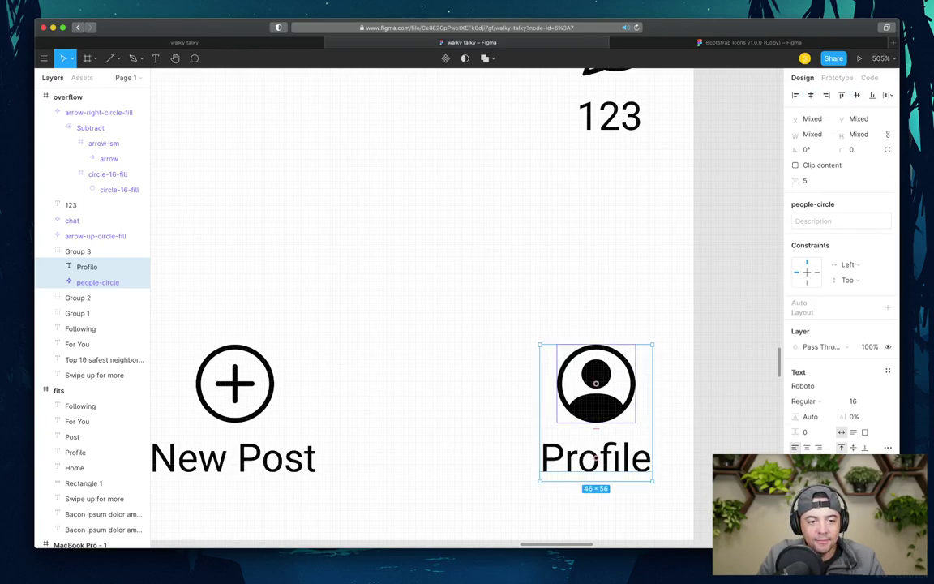
click(78, 298)
click(57, 298)
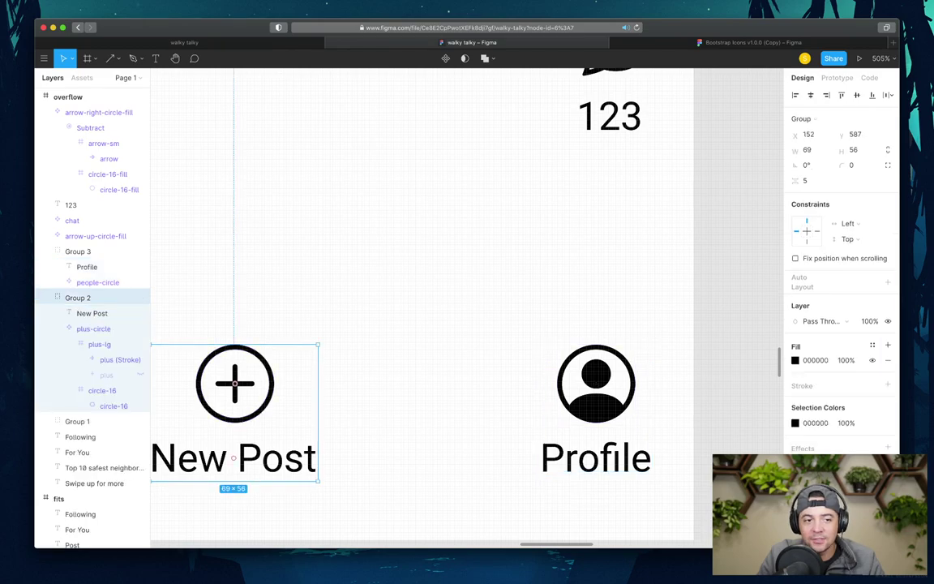
click(114, 405)
shift+click(92, 313)
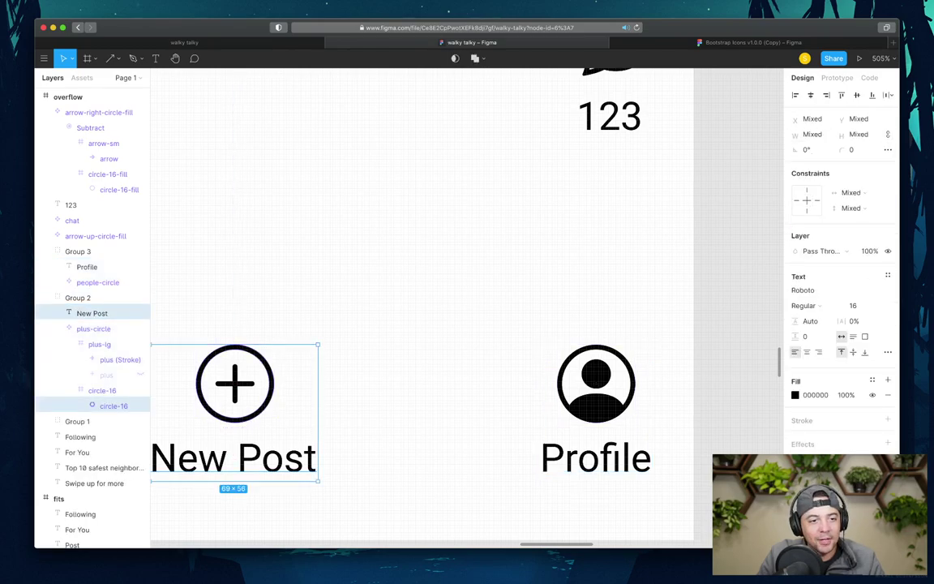
click(93, 328)
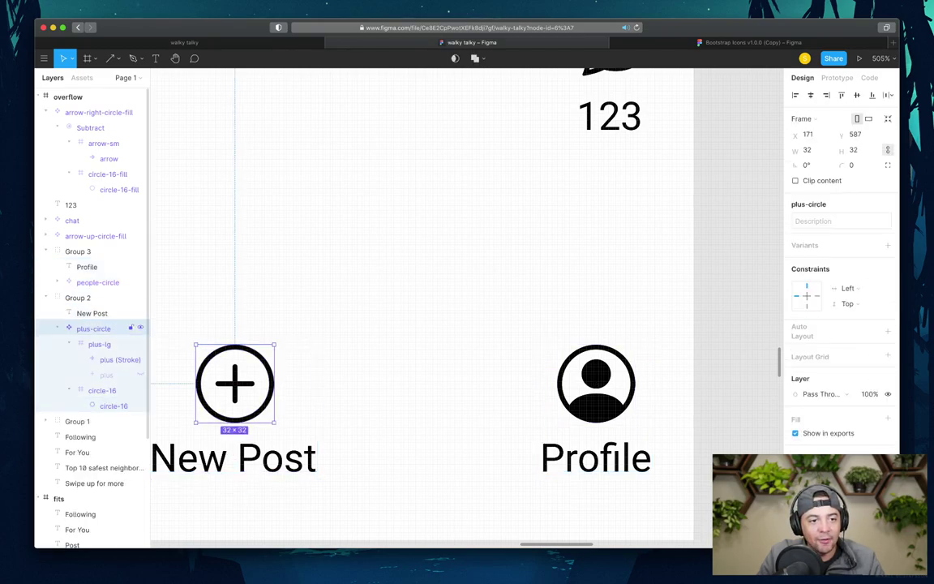
shift+click(92, 313)
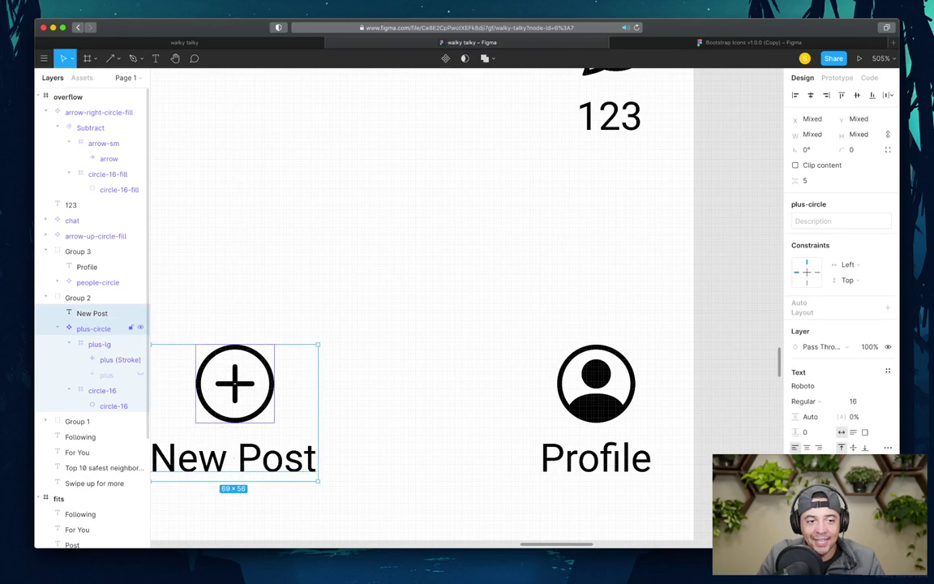
key(Escape)
click(94, 329)
shift+click(91, 314)
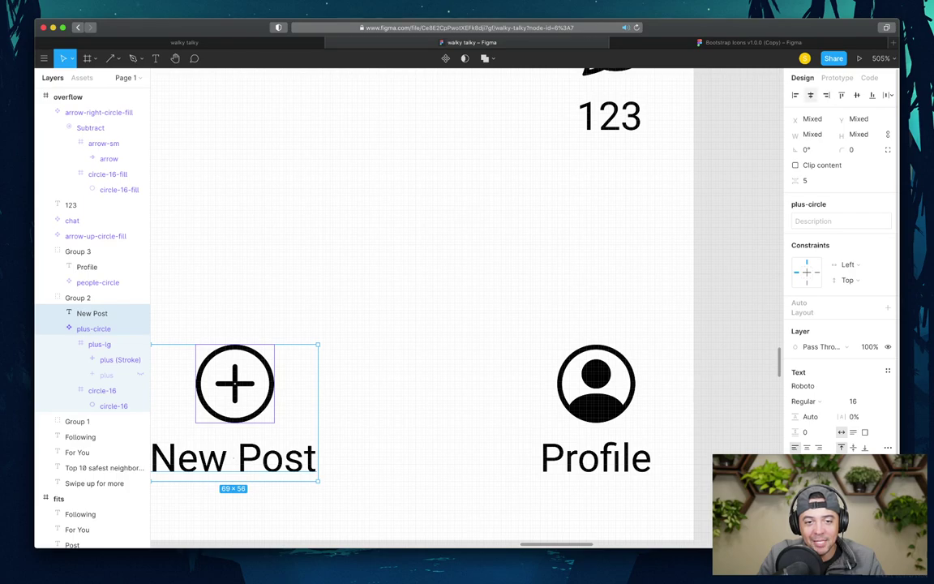
scroll(440, 305, down, 5)
key(Escape)
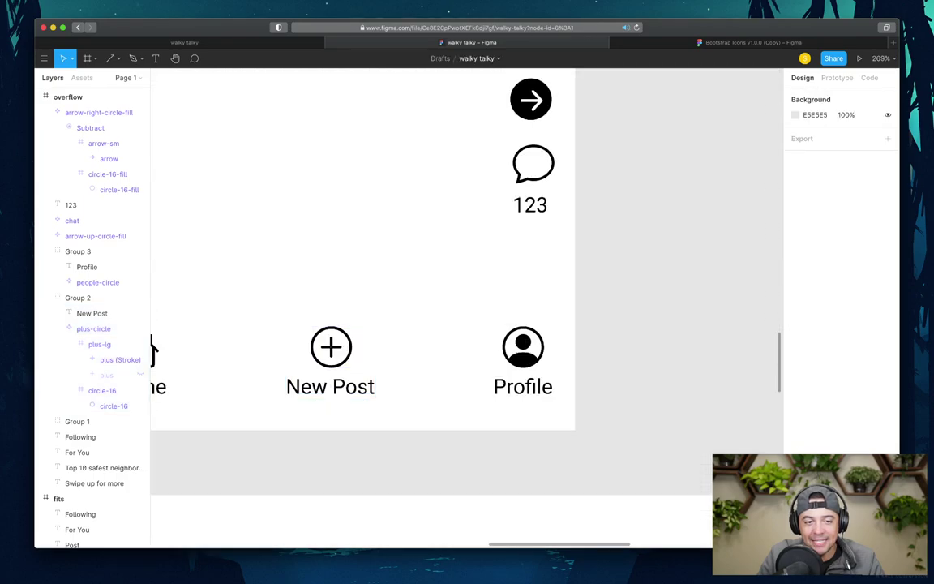
scroll(152, 350, left, 5)
click(388, 393)
key(Escape)
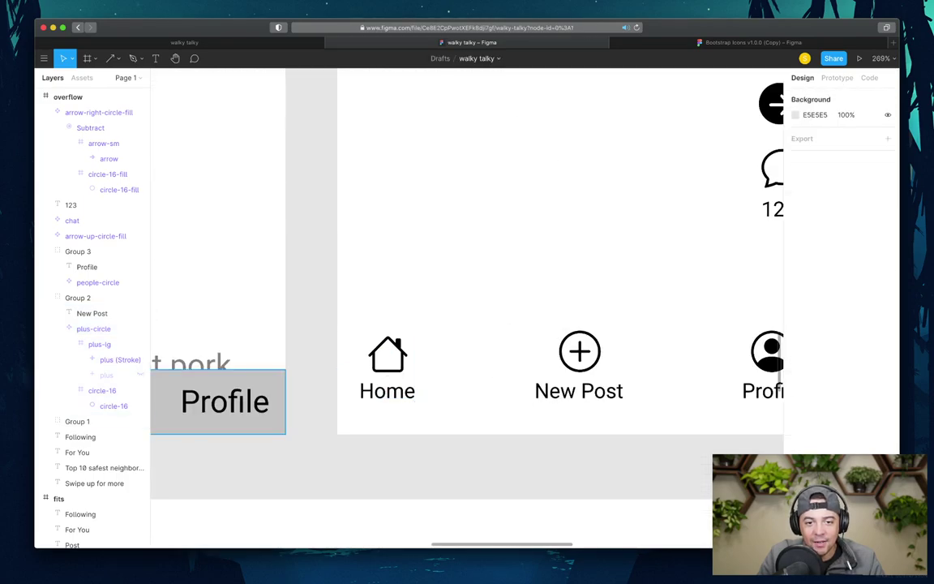
click(387, 392)
double_click(387, 393)
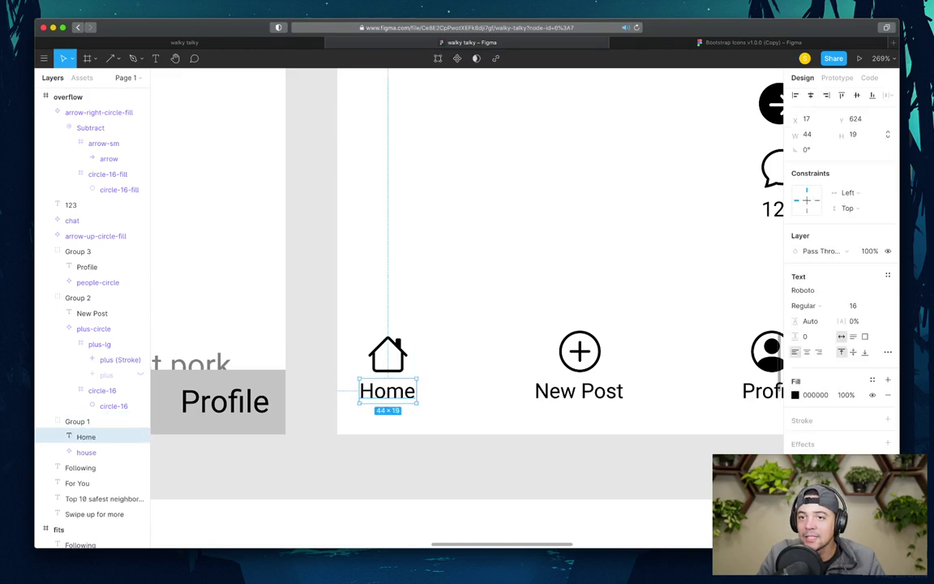
shift+click(388, 355)
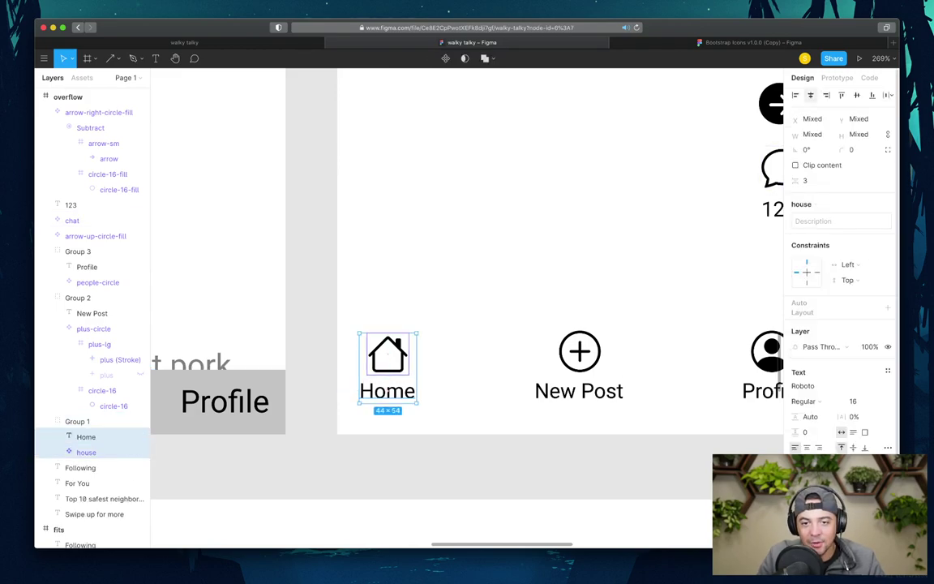
key(Escape)
scroll(510, 274, down, 5)
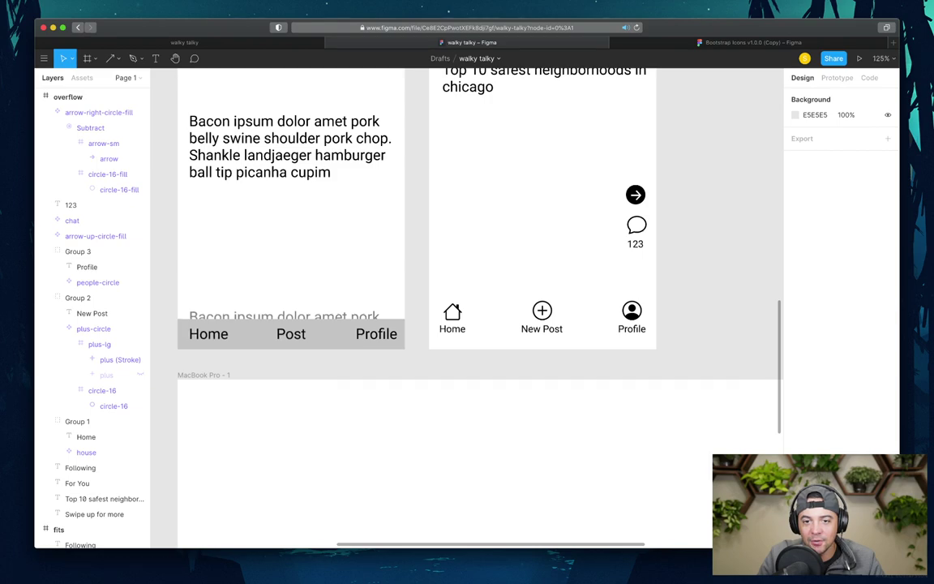
scroll(487, 284, up, 4)
scroll(487, 284, right, 2)
click(543, 340)
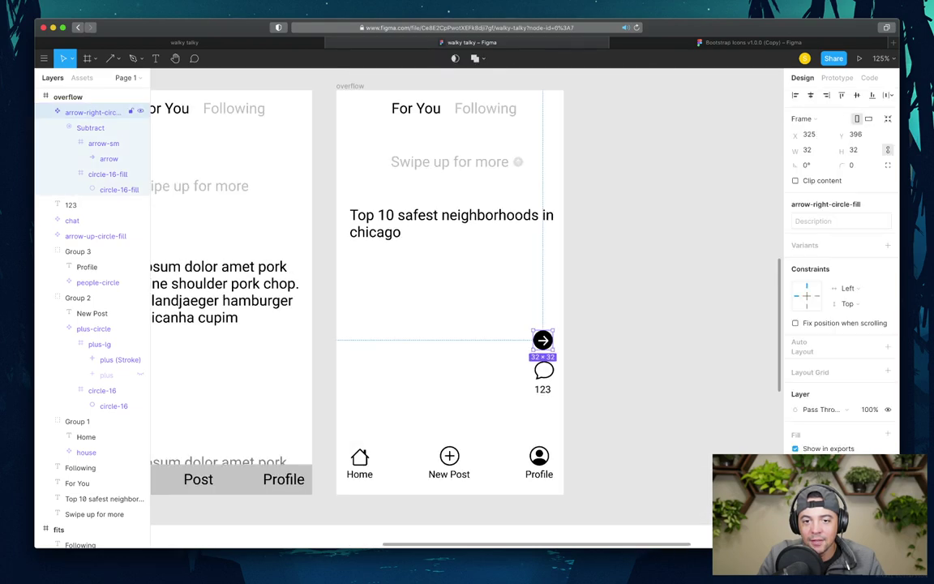
- Move the arrow icon up 22 px to Y 374 and start a text layer below it
drag(543, 340, 543, 326)
key(t)
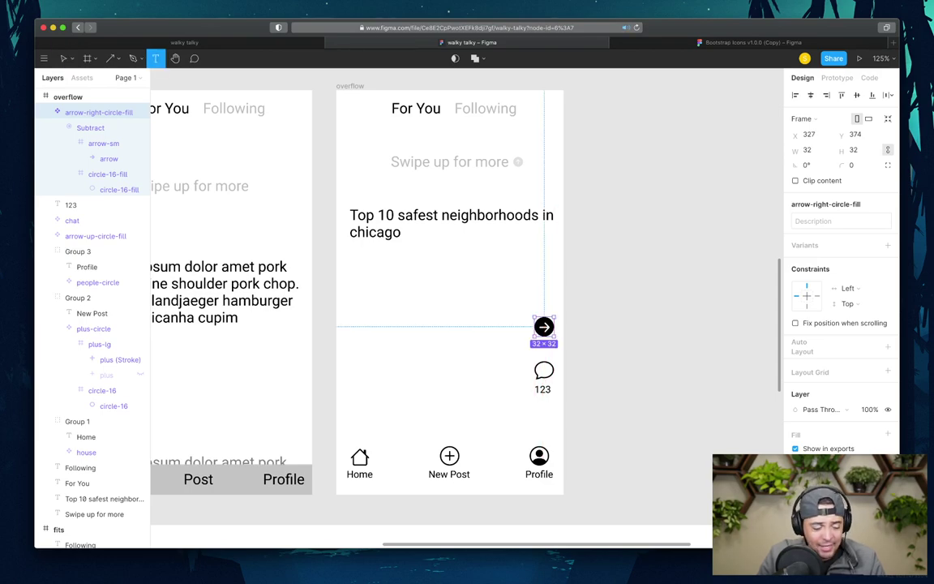
click(538, 344)
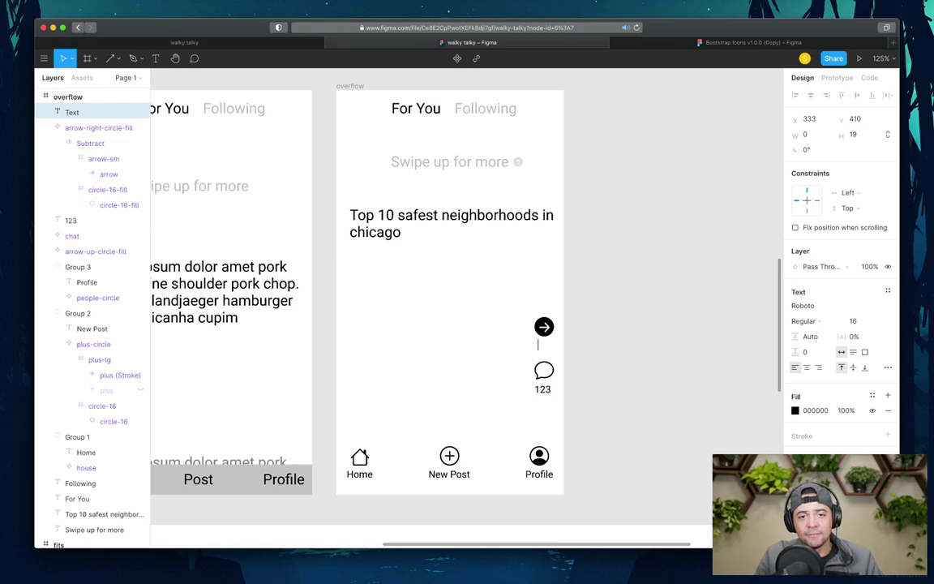
- Drop the empty text layer below the arrow icon and deselect the arrow
scroll(430, 292, left, 6)
scroll(430, 292, right, 4)
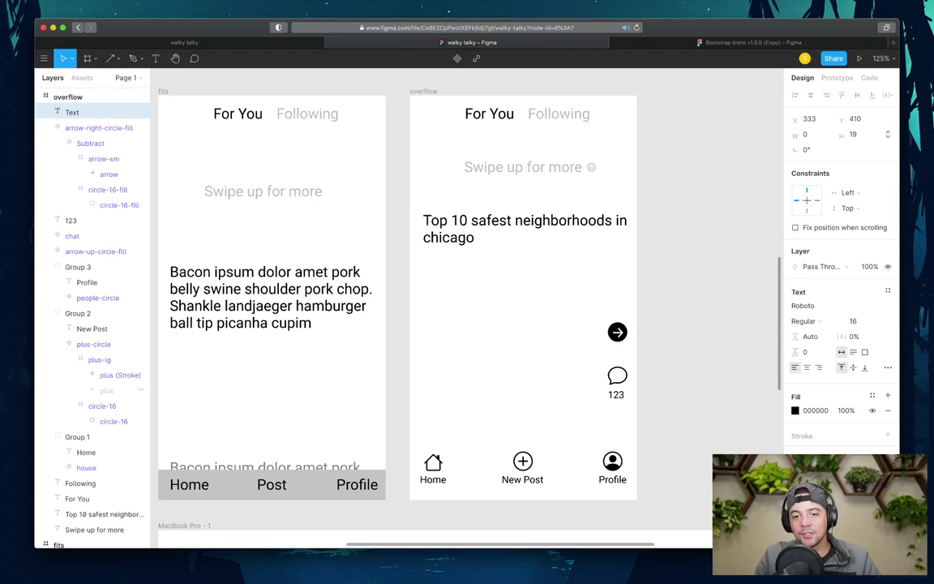
key(Escape)
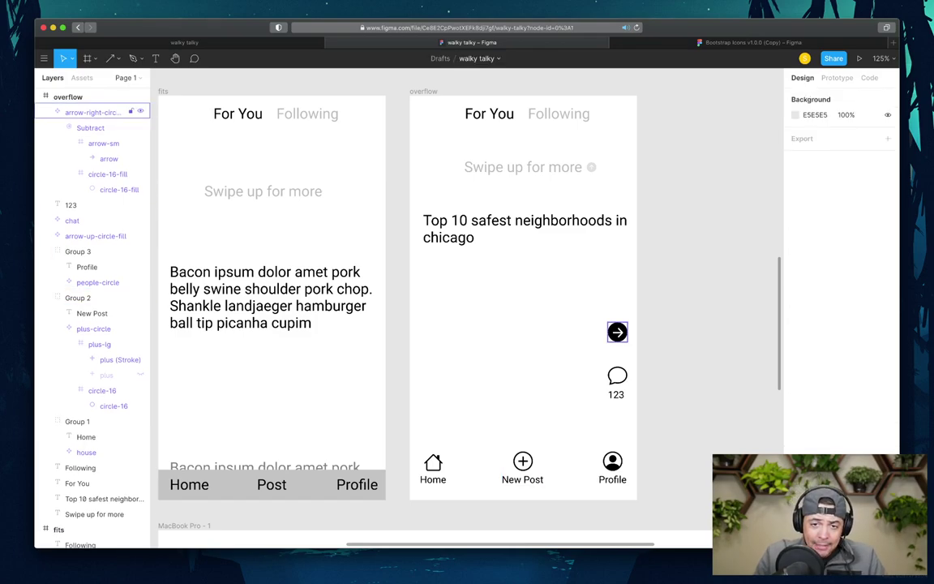
click(98, 112)
key(Escape)
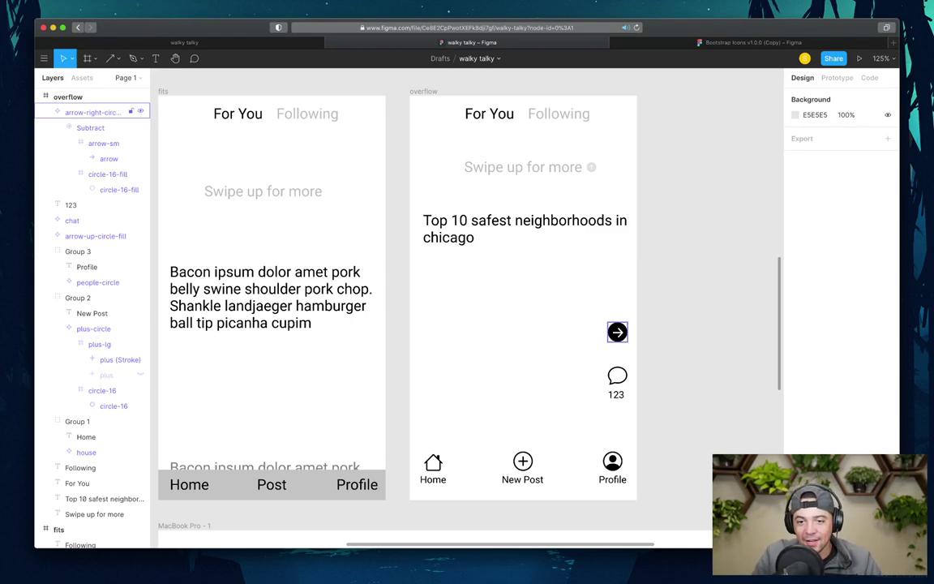
- Stretch the Top 10 safest neighborhoods headline's left edge to X 17, making it 343 px wide
click(617, 332)
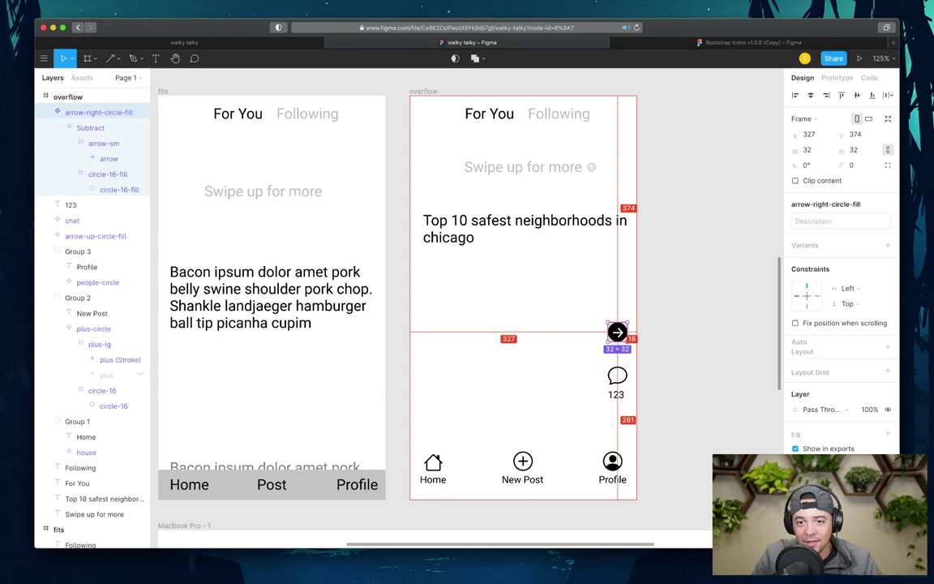
click(487, 229)
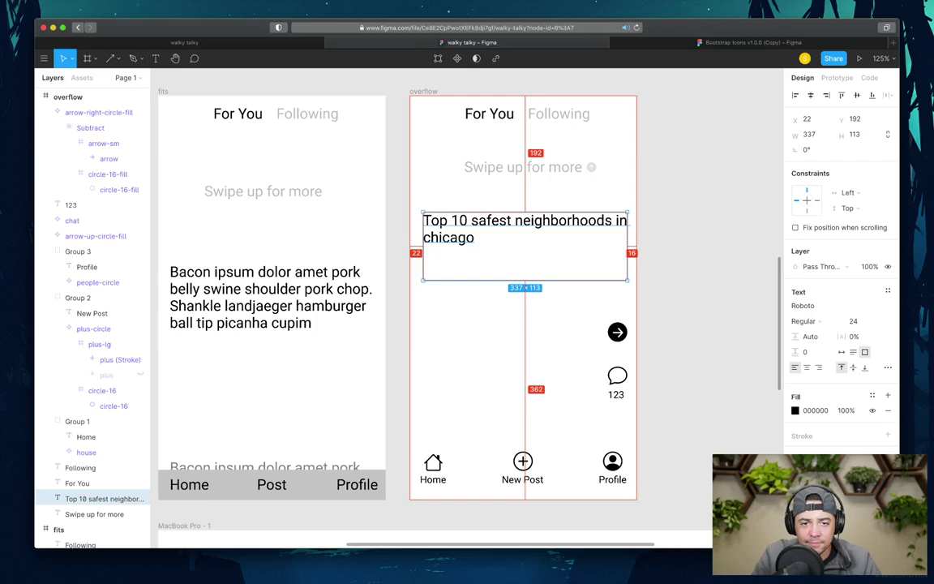
key(Right)
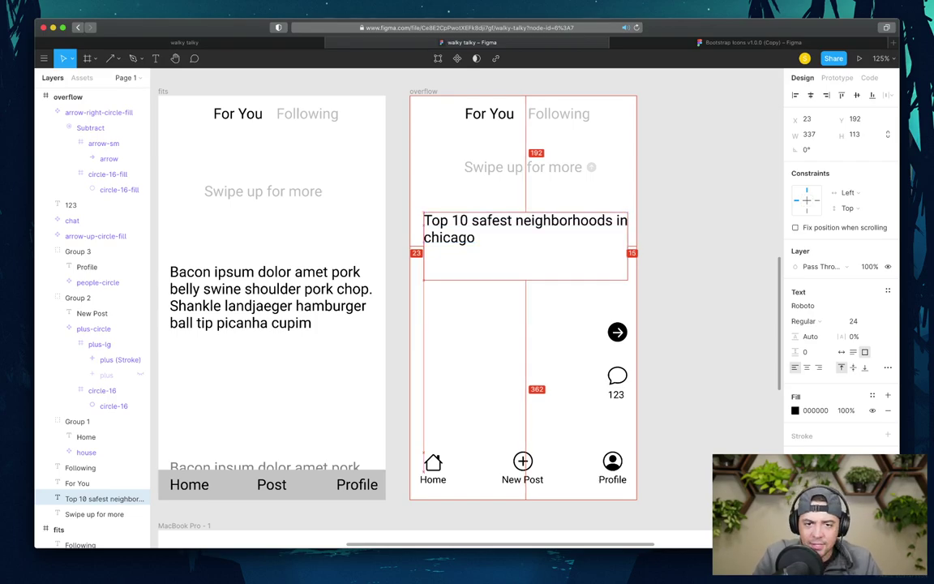
key(Left)
key(Left)
key(Left)
key(Left)
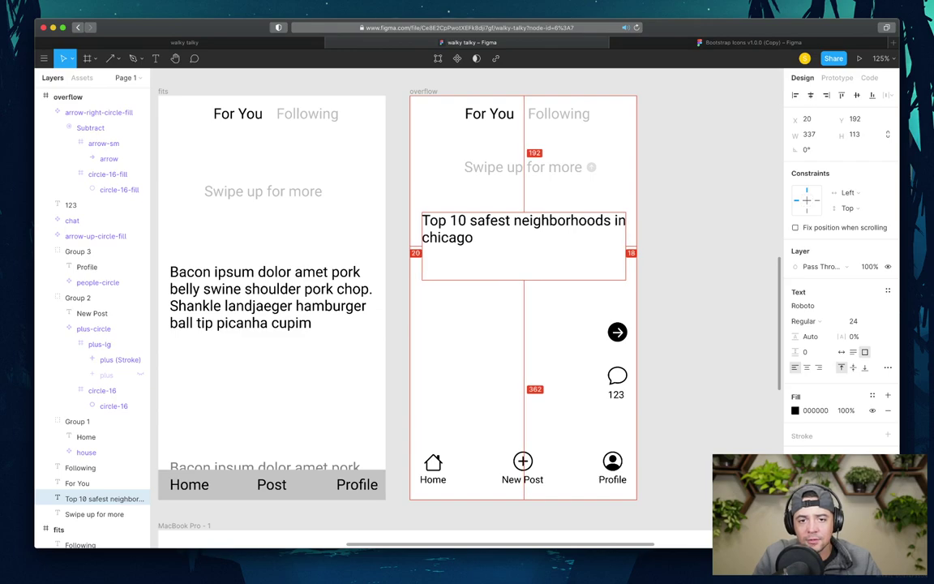
key(Right)
key(Right)
key(Right)
key(Right)
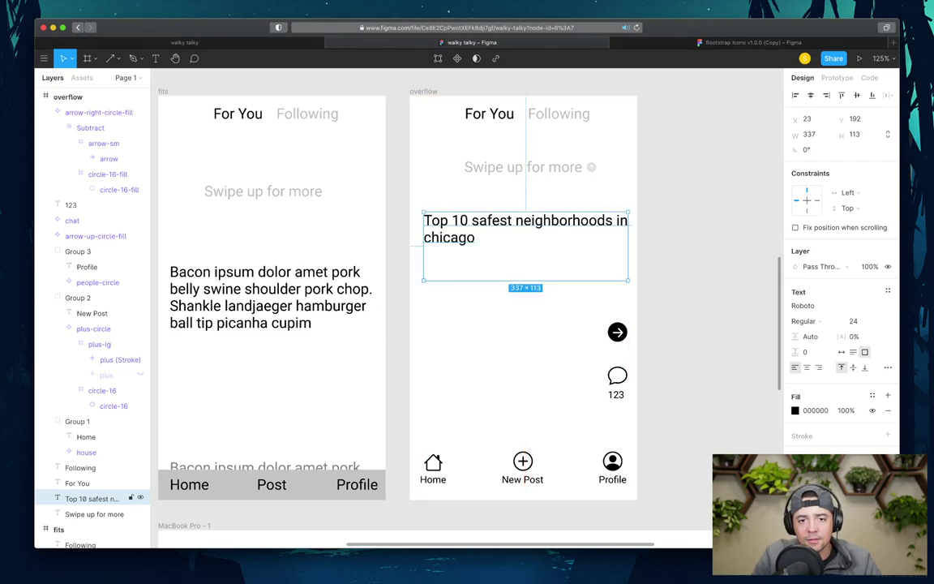
key(Escape)
click(97, 498)
drag(423, 247, 419, 247)
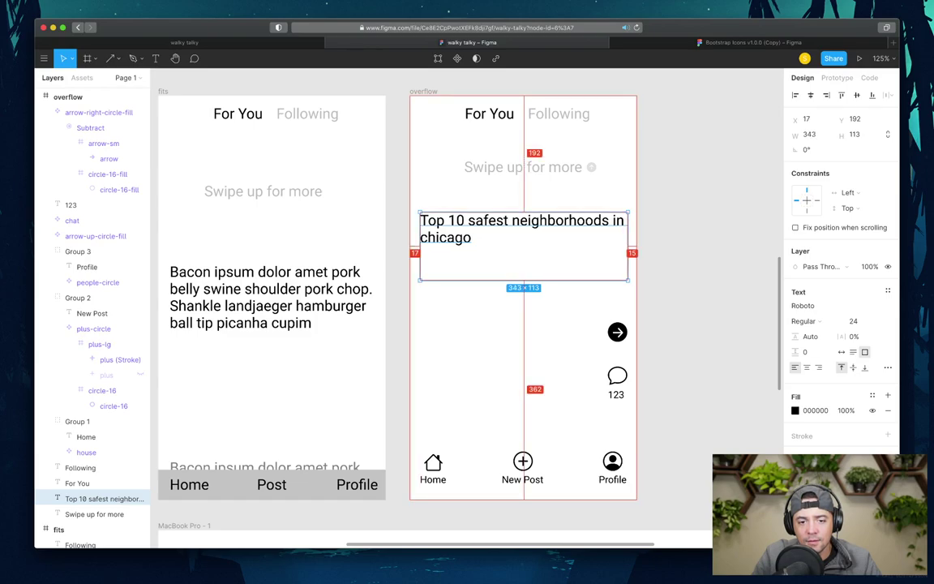
click(433, 467)
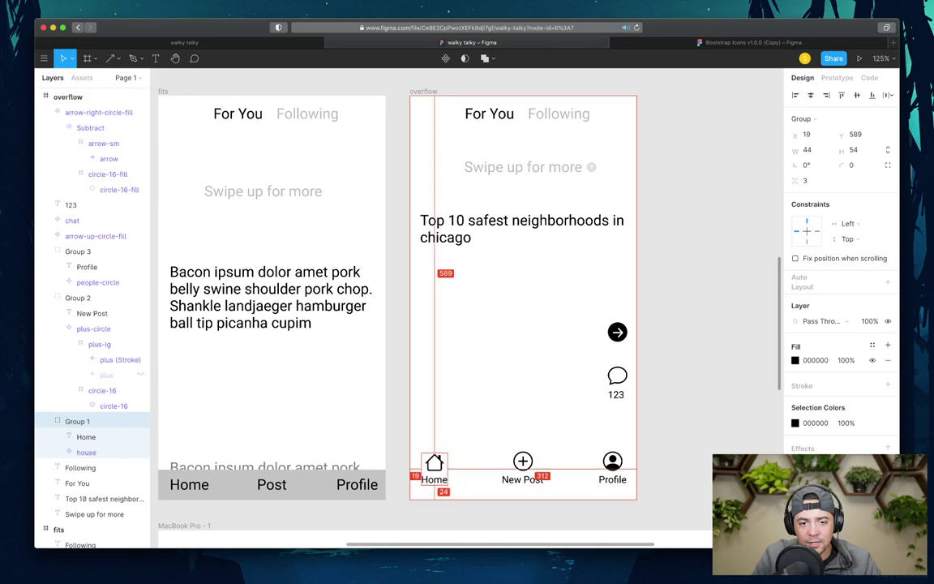
- Nudge the Home nav group with arrow keys to X 20, Y 593
key(Left)
key(Left)
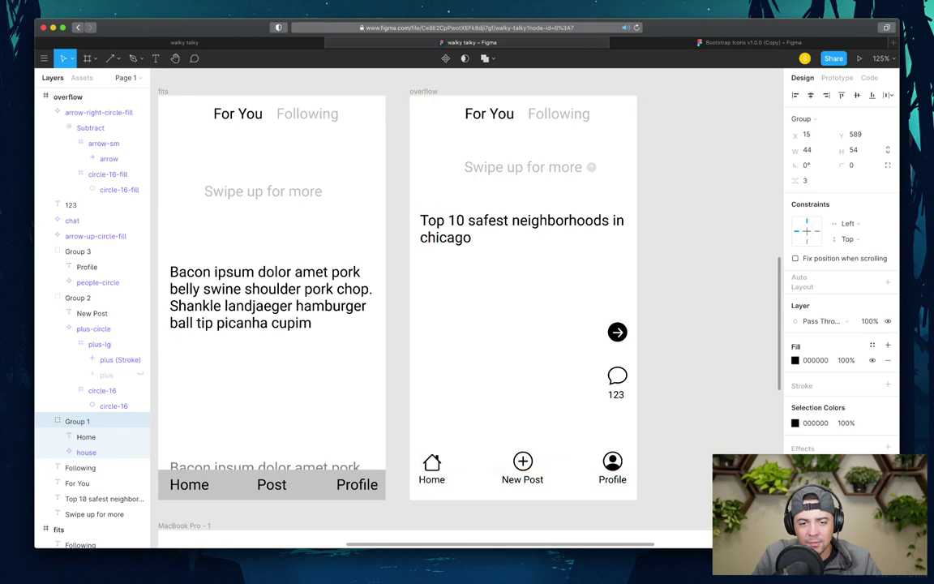
key(Right)
key(Right)
key(Right)
key(Right)
key(Down)
key(Down)
key(Down)
key(Down)
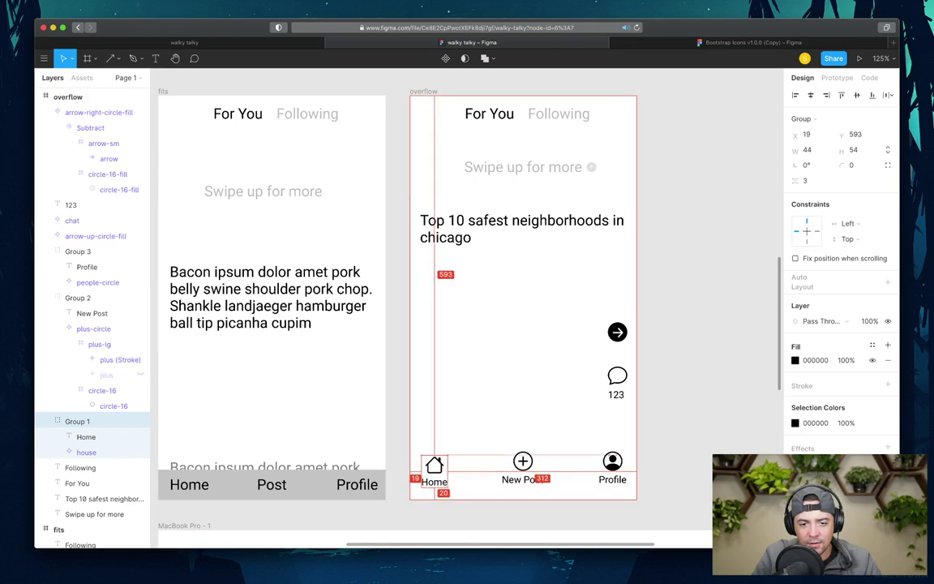
key(Up)
key(Right)
key(Right)
key(Right)
key(Right)
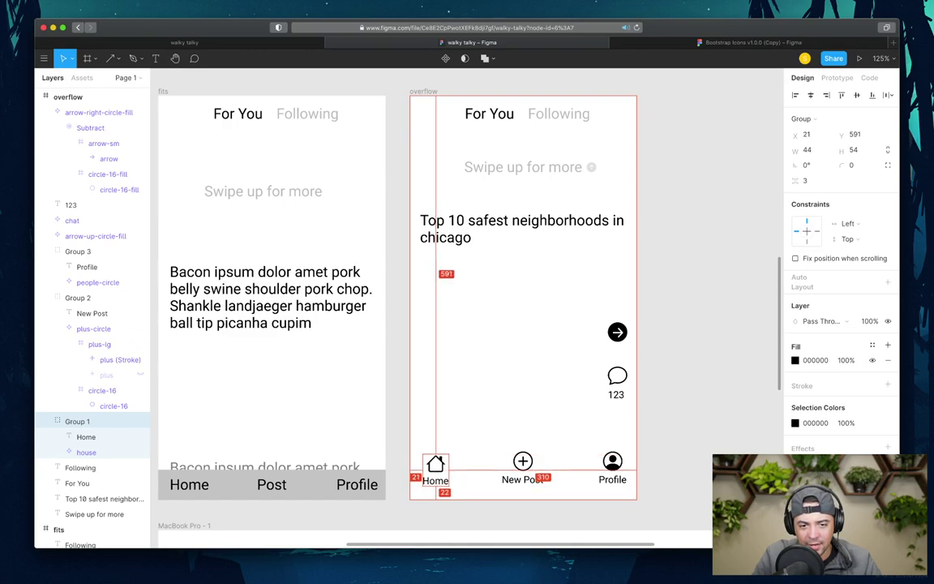
key(Up)
key(Up)
key(Up)
key(Right)
key(Right)
key(Right)
key(Right)
key(Right)
key(Right)
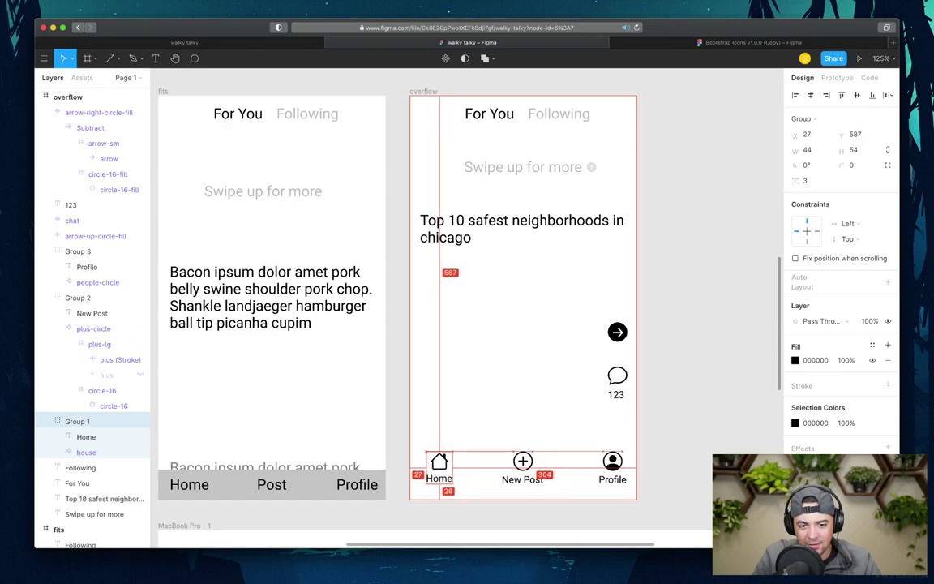
key(Up)
key(Up)
key(Up)
key(Up)
key(Up)
key(Up)
key(Left)
key(Left)
key(Left)
key(Left)
key(Left)
key(Left)
key(Left)
key(Left)
key(Left)
key(Left)
key(Left)
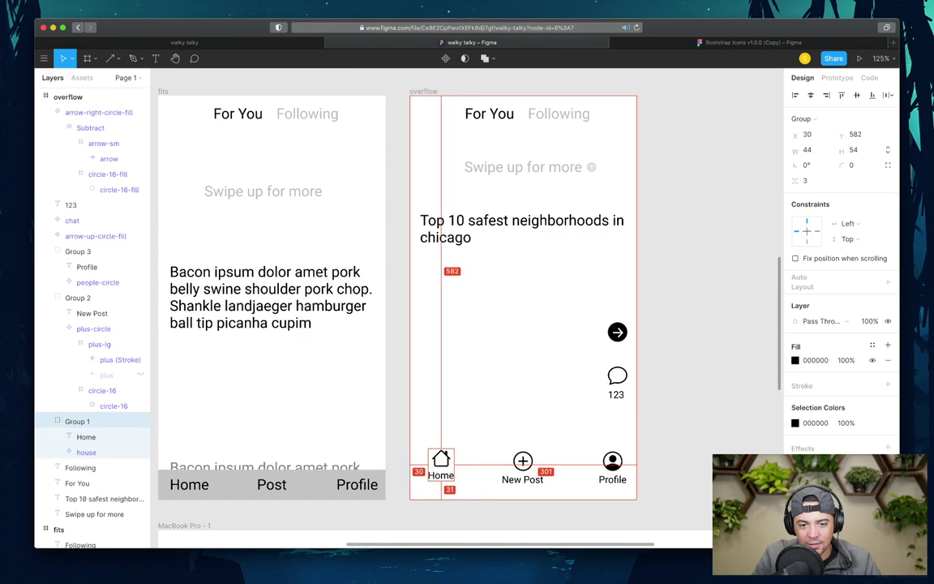
key(Down)
key(Down)
key(Down)
key(Down)
key(Down)
key(Down)
key(Down)
key(Down)
key(Down)
key(Down)
key(Down)
key(Right)
key(Right)
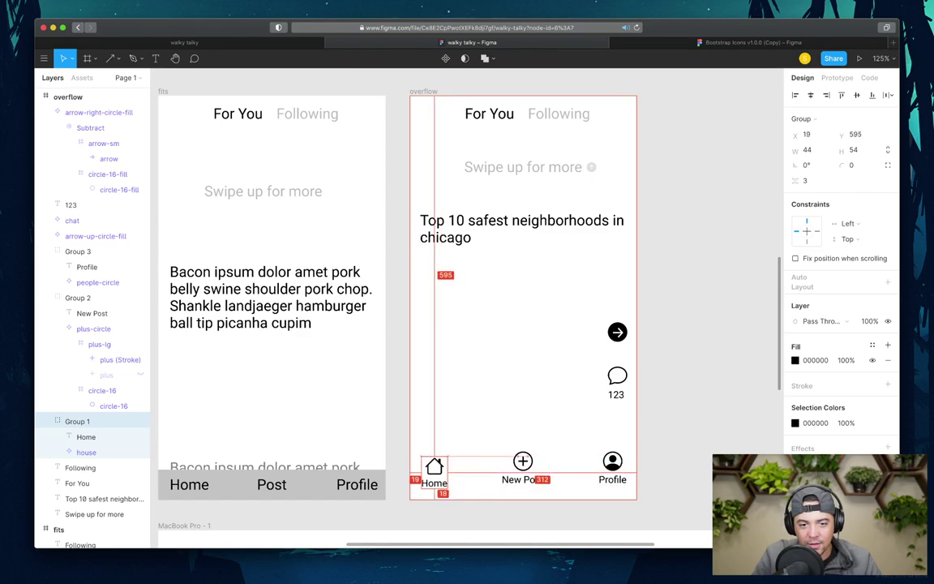
key(Up)
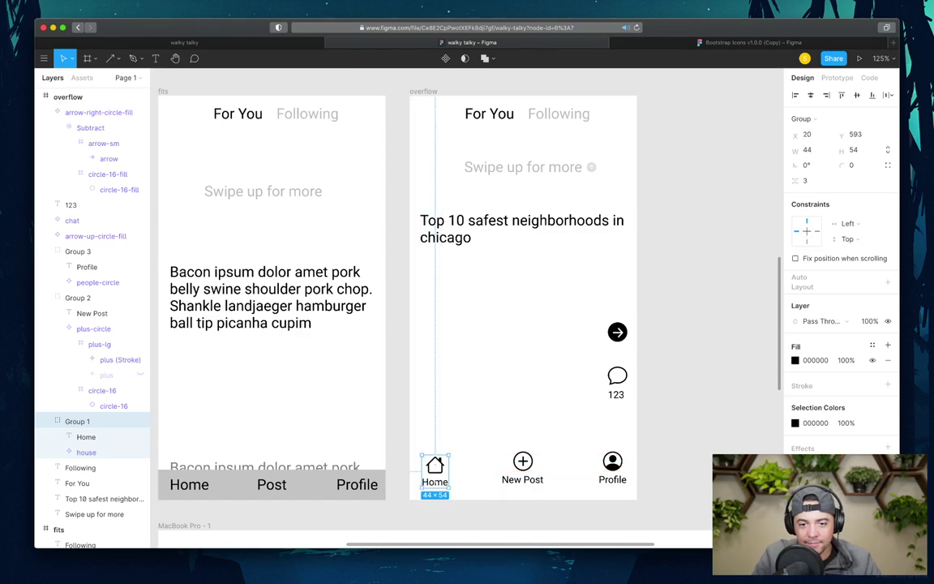
key(Tab)
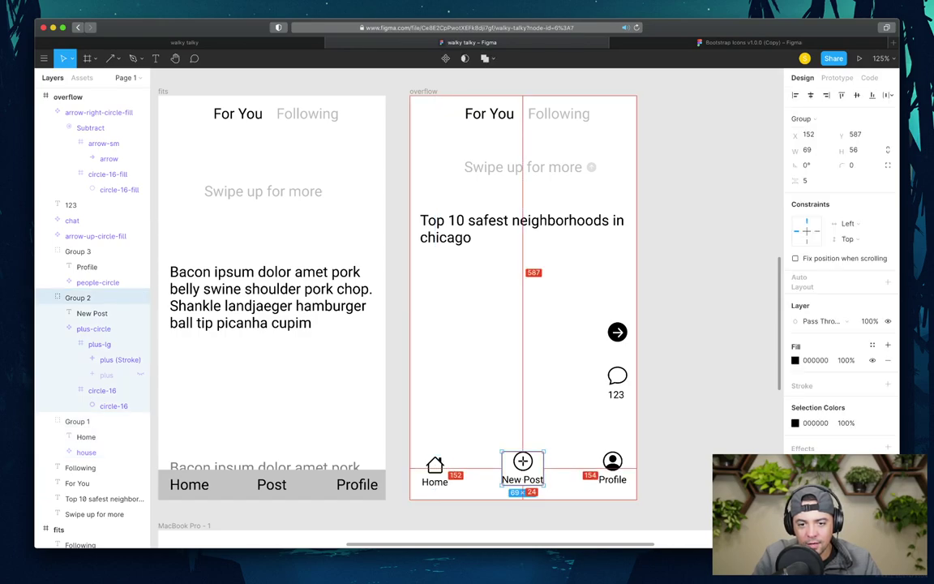
- Nudge New Post left and Profile left and down, checking Profile's edge distances
key(Down)
key(Down)
key(Down)
key(Down)
key(Left)
key(Left)
key(Left)
key(Left)
key(Left)
key(Left)
key(Left)
key(Left)
key(Left)
key(Left)
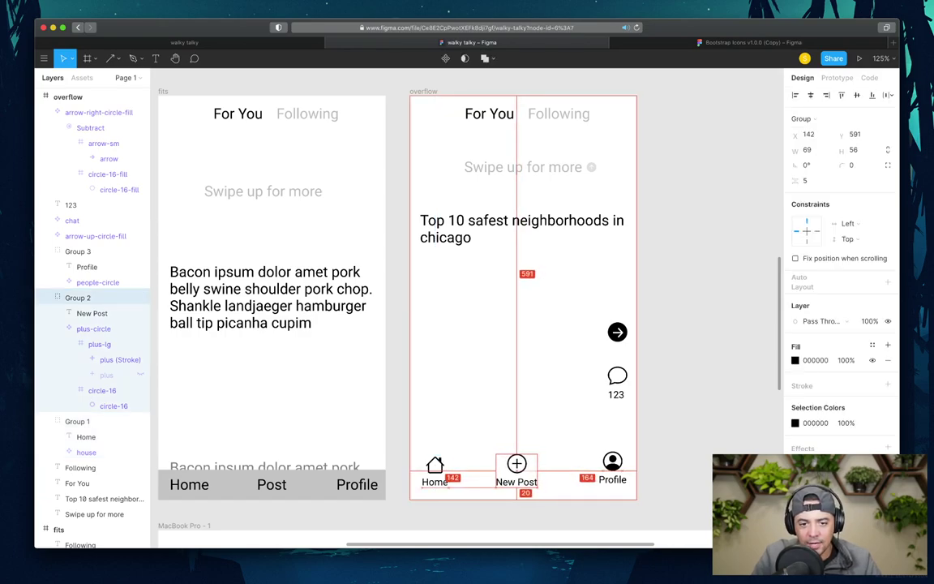
key(Left)
key(Left)
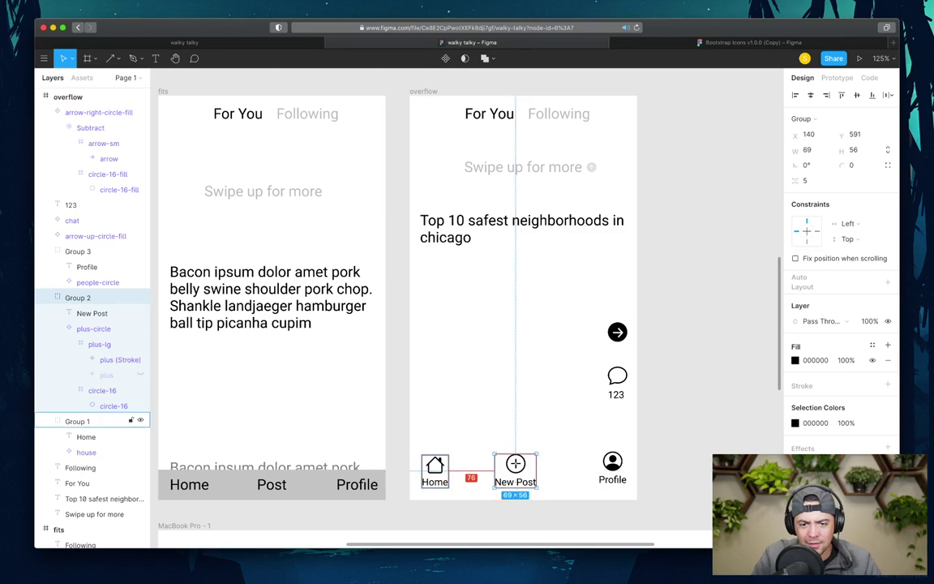
key(Left)
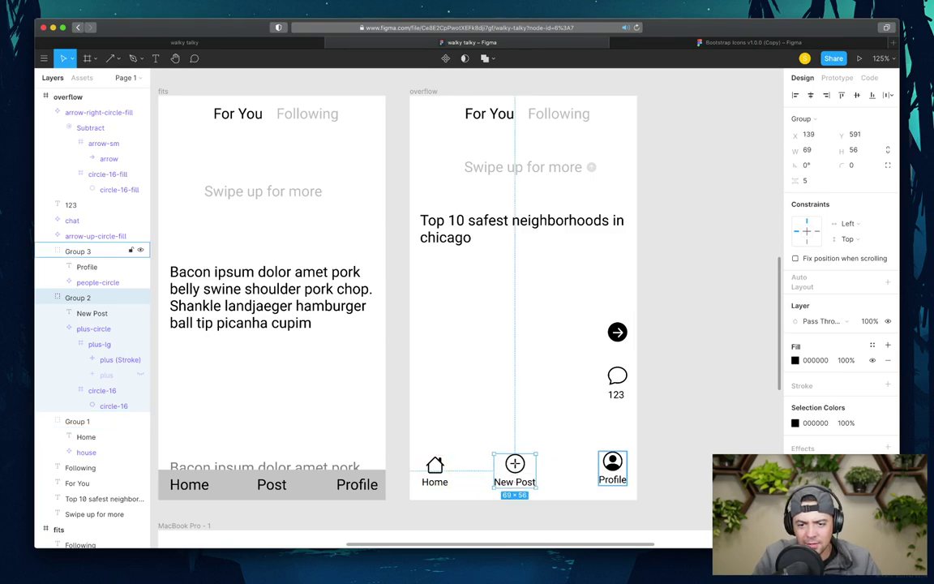
click(612, 466)
key(Left)
key(Left)
key(Down)
key(Down)
key(Down)
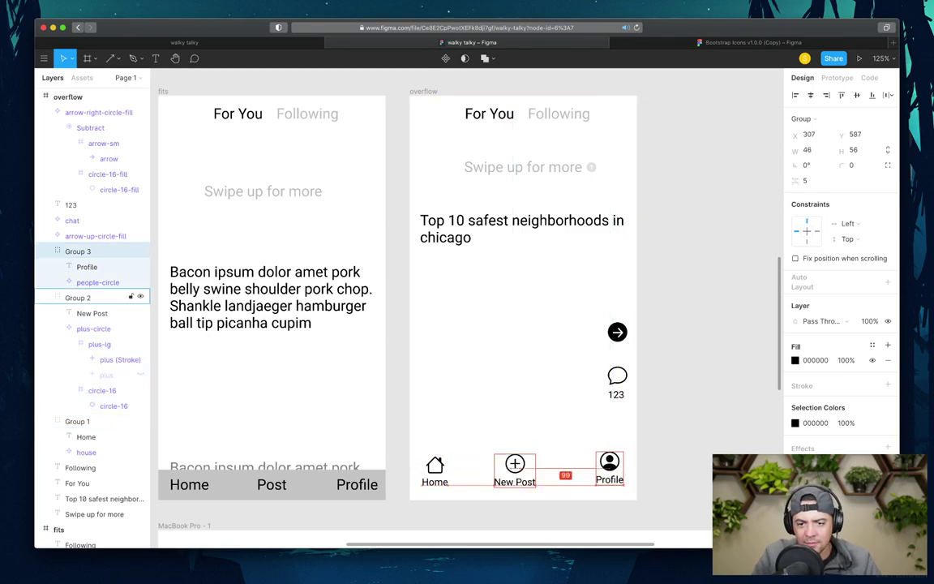
key(alt)
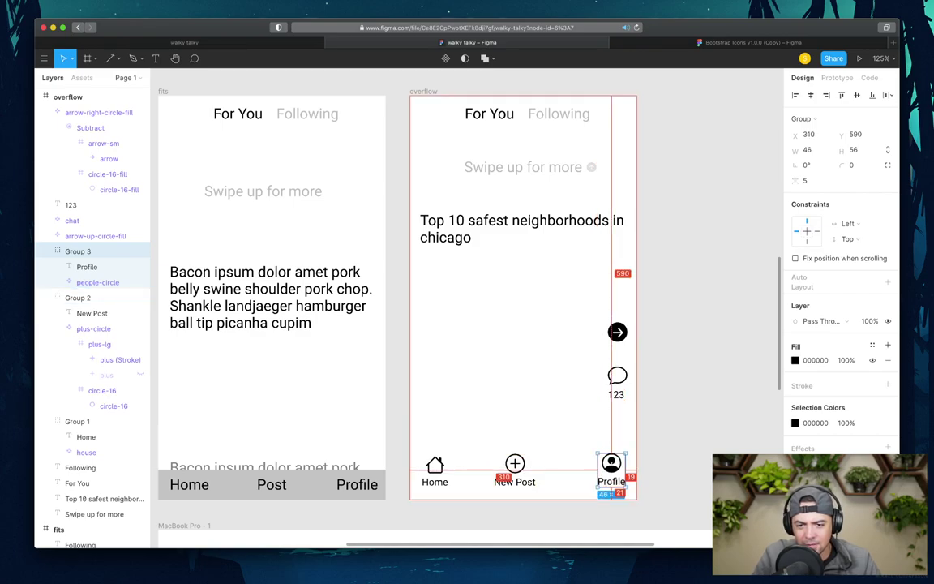
key(Left)
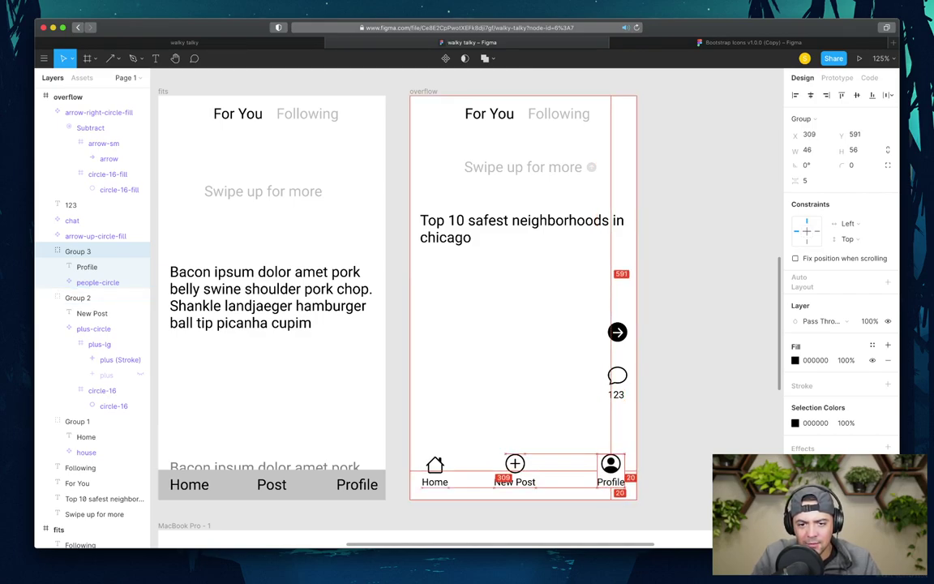
key(Down)
- Centre the New Post group horizontally in the frame, level with Home and Profile
click(515, 467)
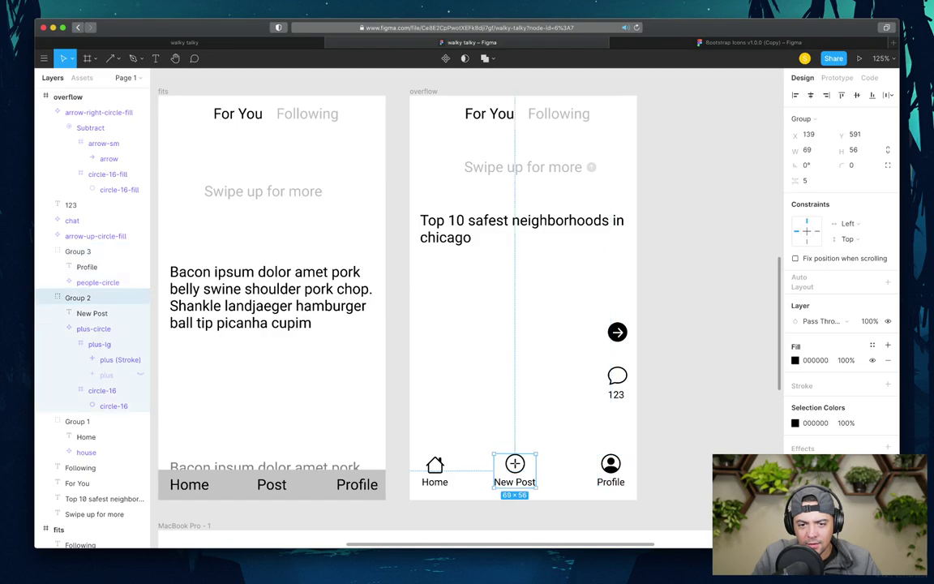
key(alt)
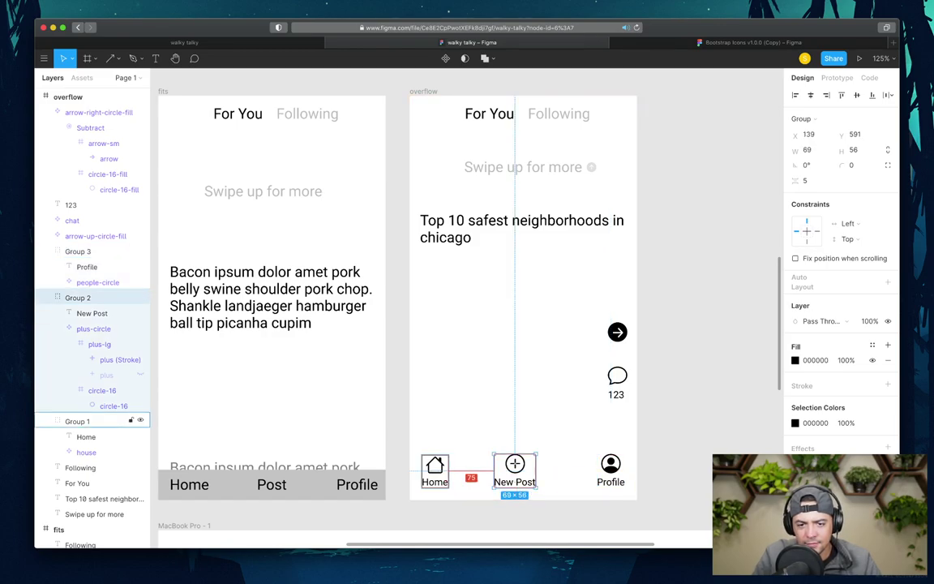
key(Right)
key(Right)
key(Right)
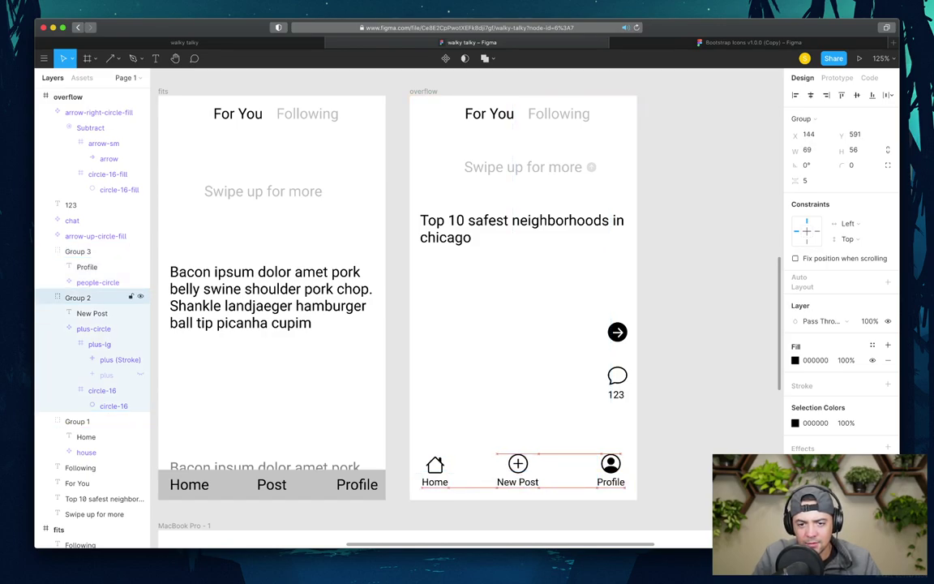
key(Right)
key(Right)
key(Right)
key(Right)
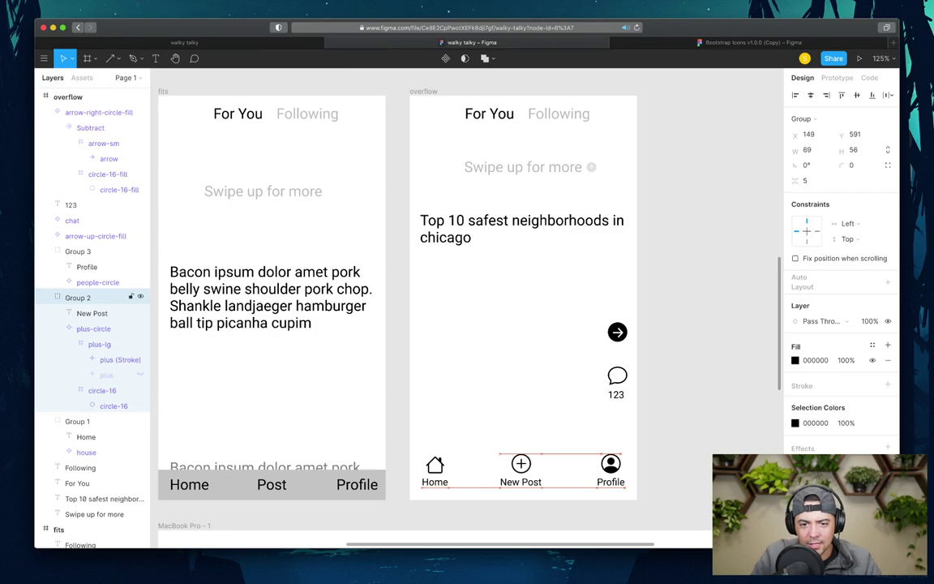
text(8)
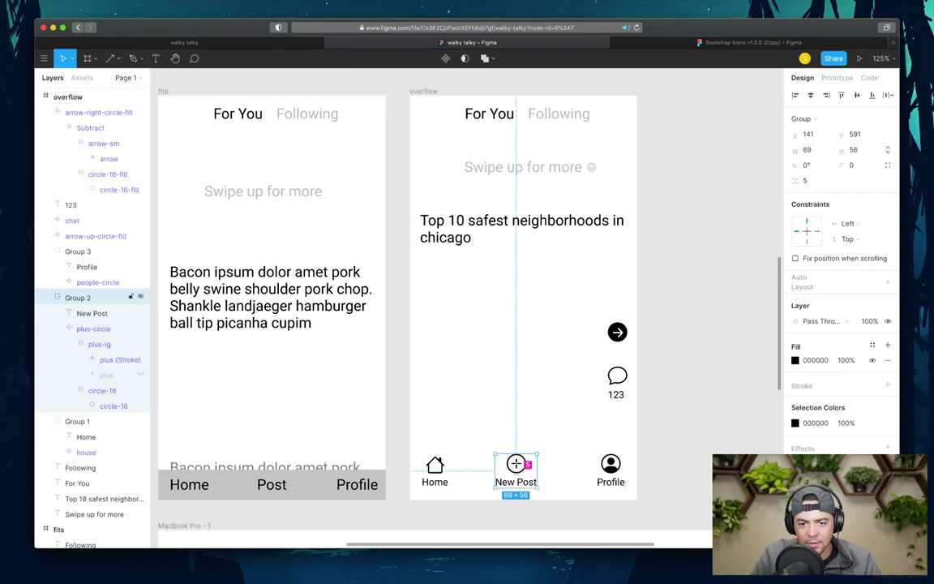
key(Escape)
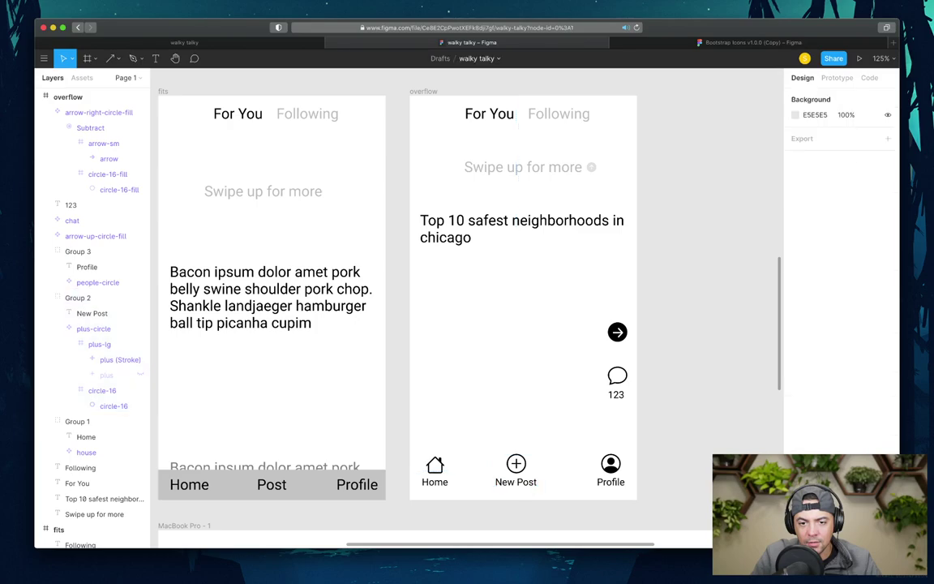
key(super+z)
key(Right)
key(Right)
key(Right)
key(Right)
key(Right)
key(Right)
key(Right)
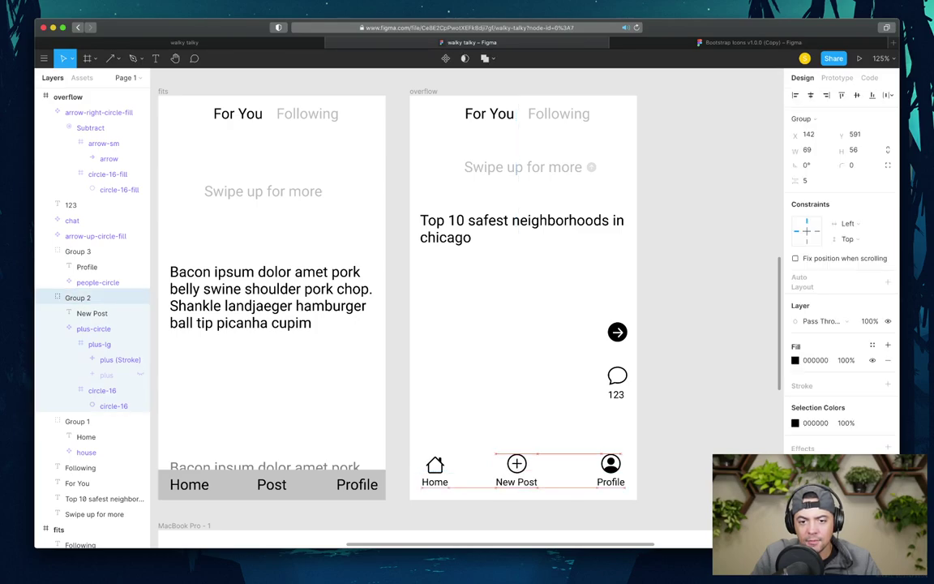
mouse_move(520, 473)
mouse_down()
mouse_move(530, 470)
mouse_move(524, 373)
mouse_move(514, 449)
mouse_move(523, 470)
mouse_up()
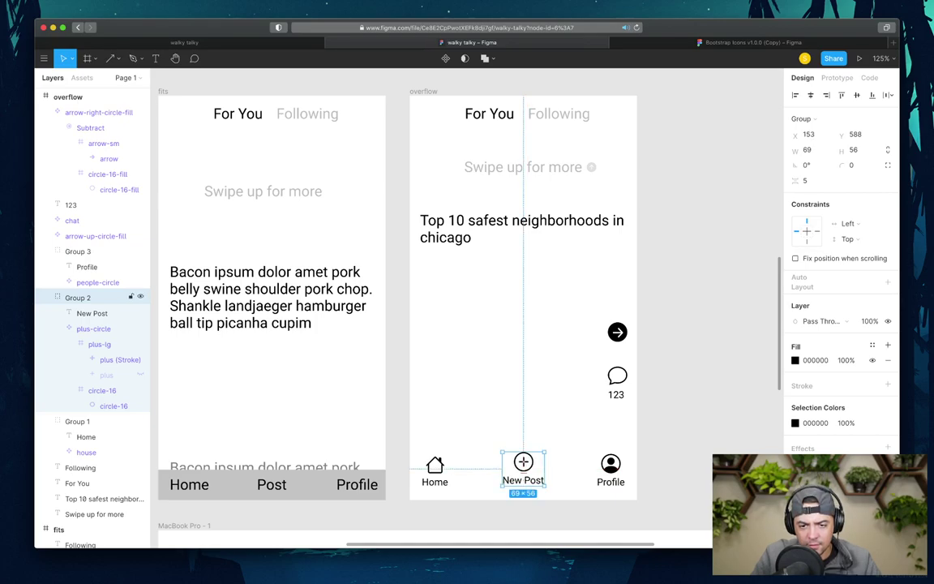
key(Down)
key(Down)
key(Down)
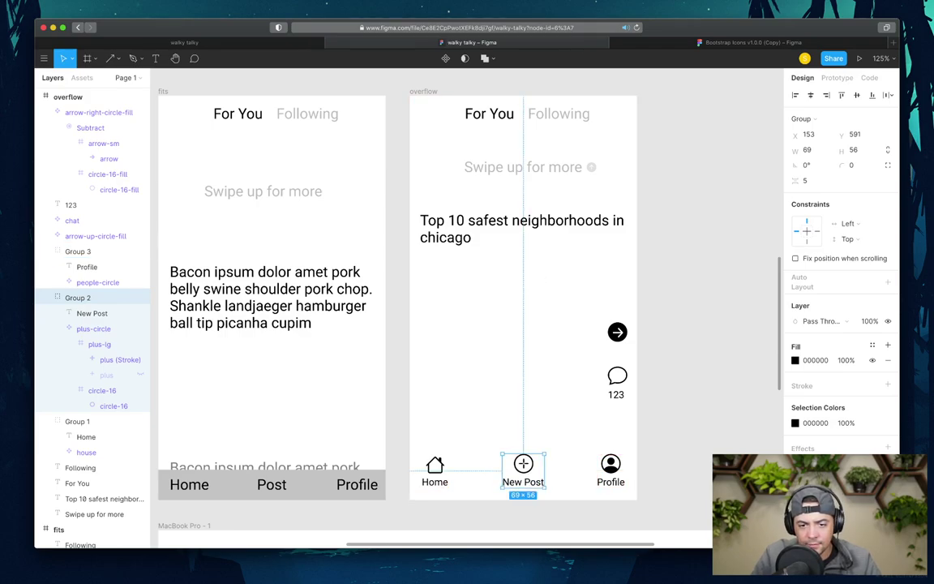
- Check the Home and Profile groups' spacing, ending with Home selected
click(435, 469)
click(611, 469)
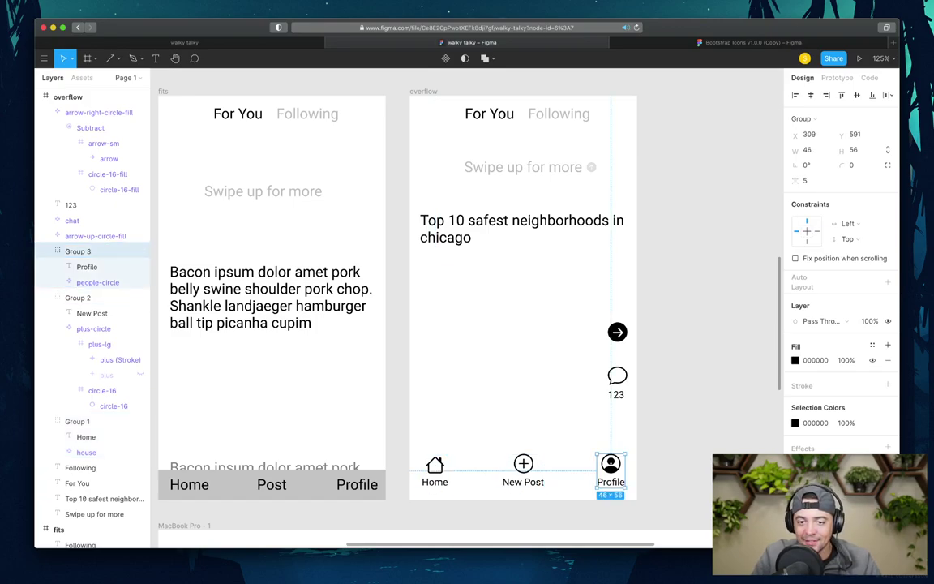
key(Escape)
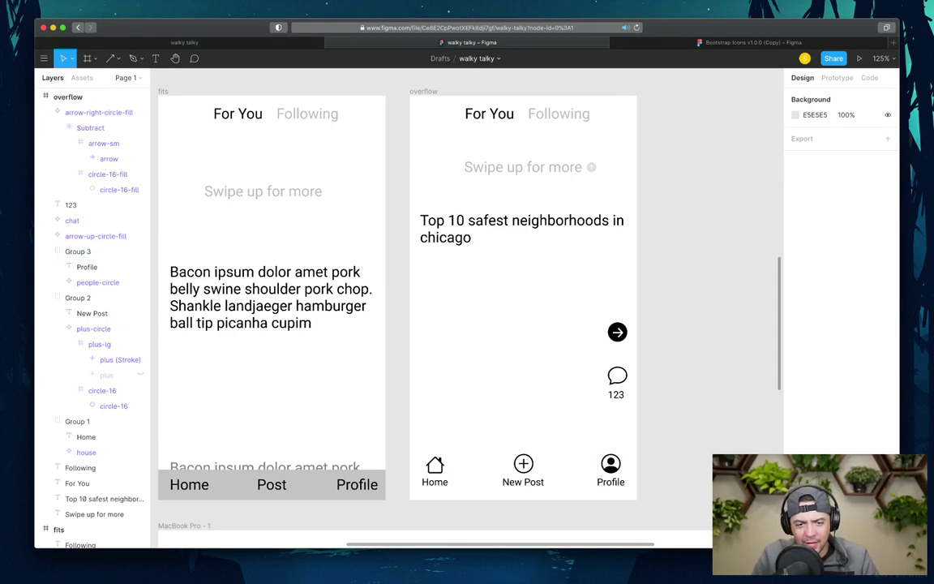
click(435, 467)
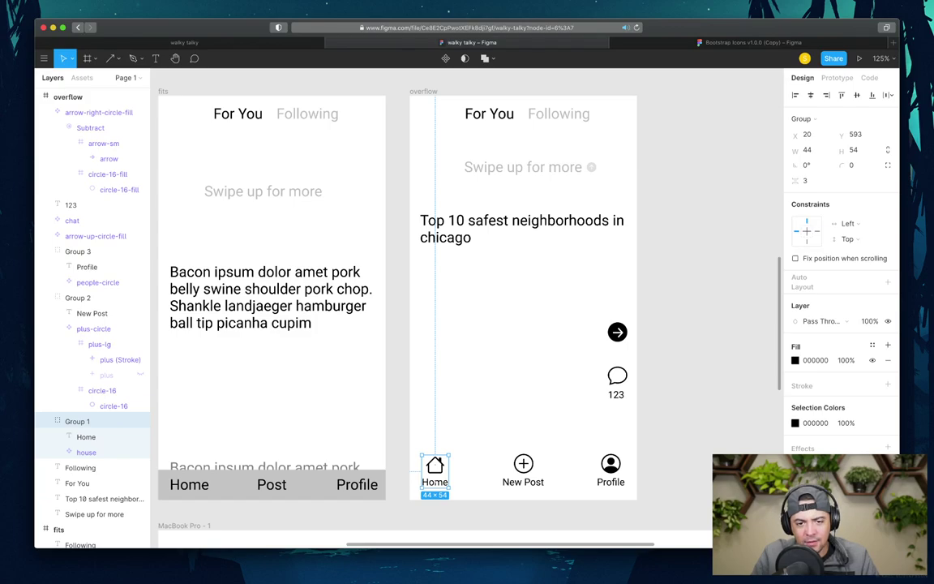
- Move Home inward to x 30 and Profile 10 px inward to x 299
key(alt)
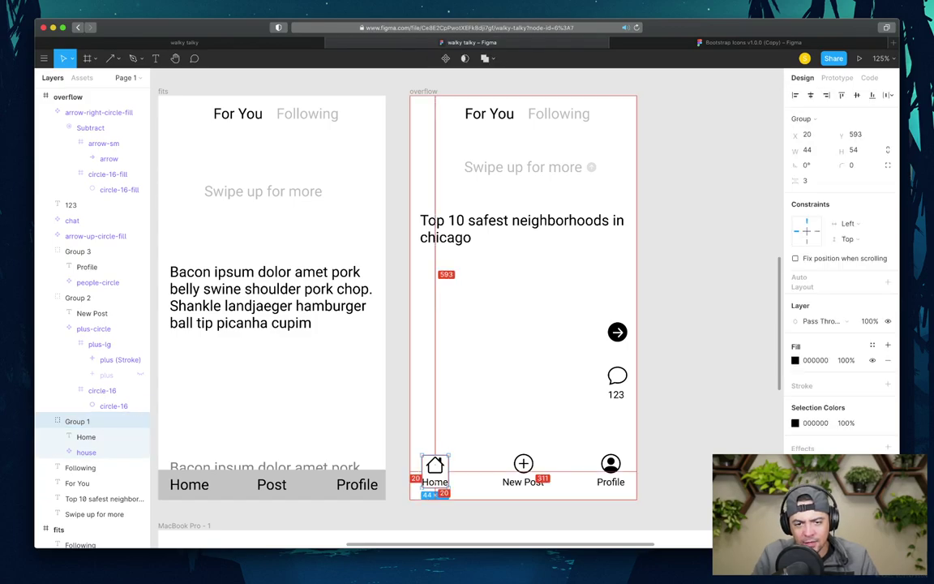
key(Right)
key(Right)
key(Right)
key(Right)
key(Right)
key(Right)
key(Right)
key(Right)
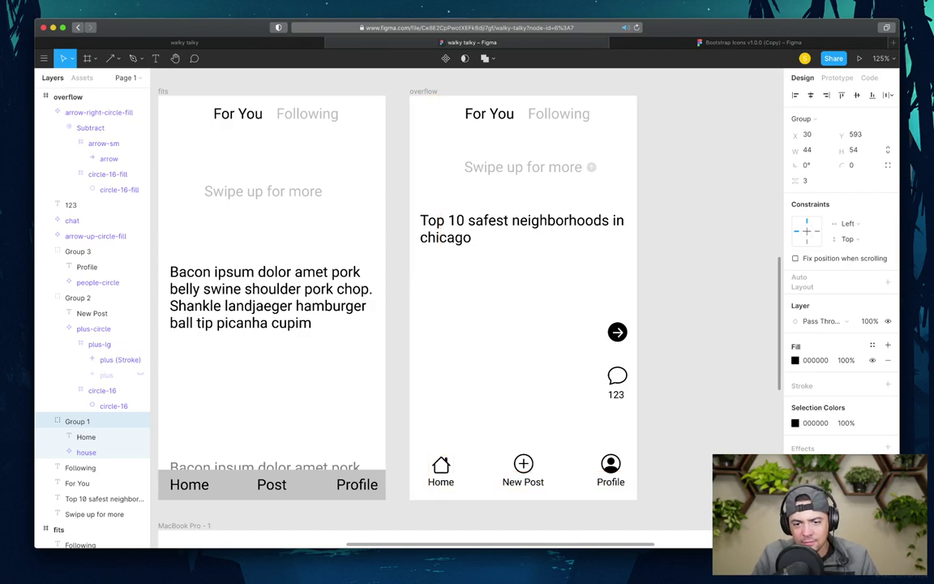
click(611, 471)
key(alt)
key(Left)
key(Left)
key(Left)
key(Left)
key(Left)
key(Left)
key(Left)
key(Left)
key(Left)
key(Left)
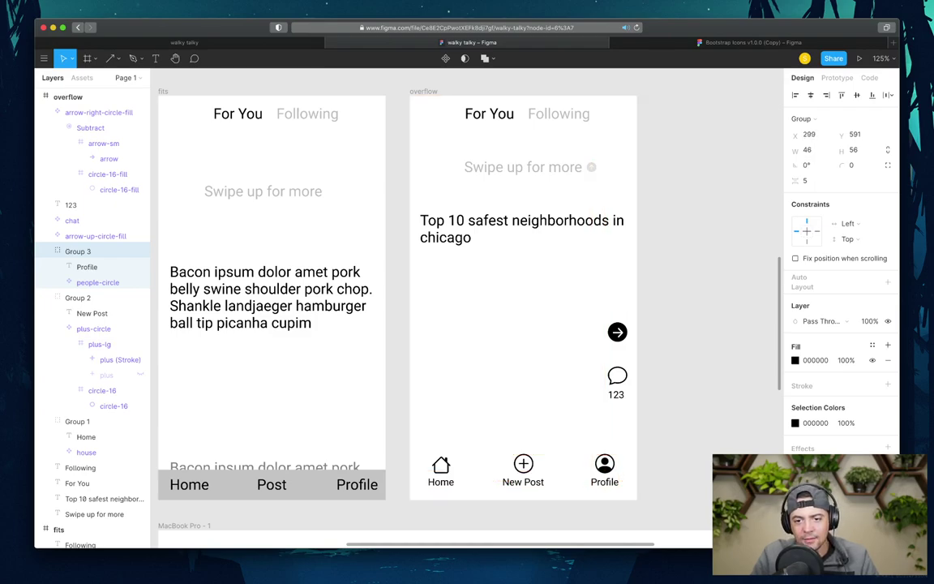
key(Escape)
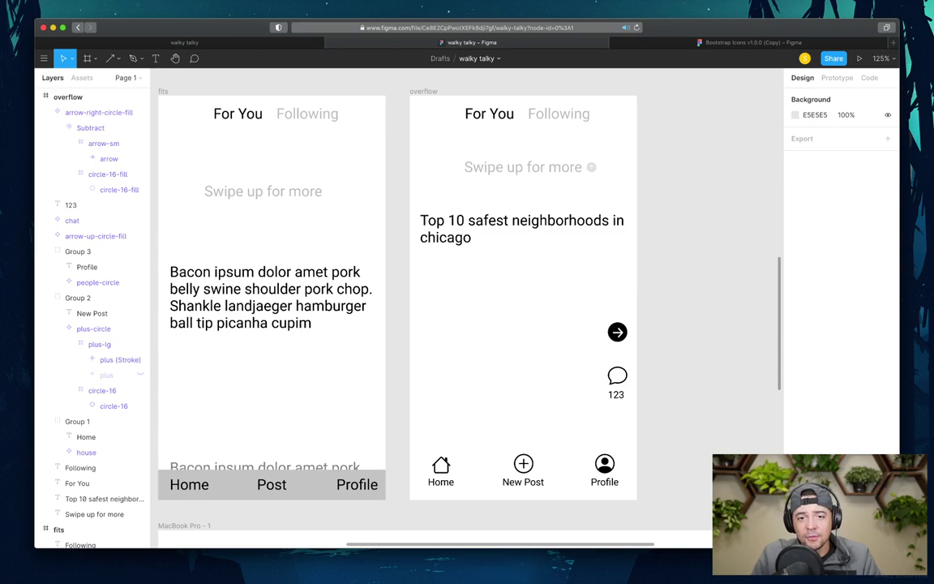
- Inspect the arrow icon, headline, and the Swipe up for more text with its arrow
click(94, 112)
click(97, 499)
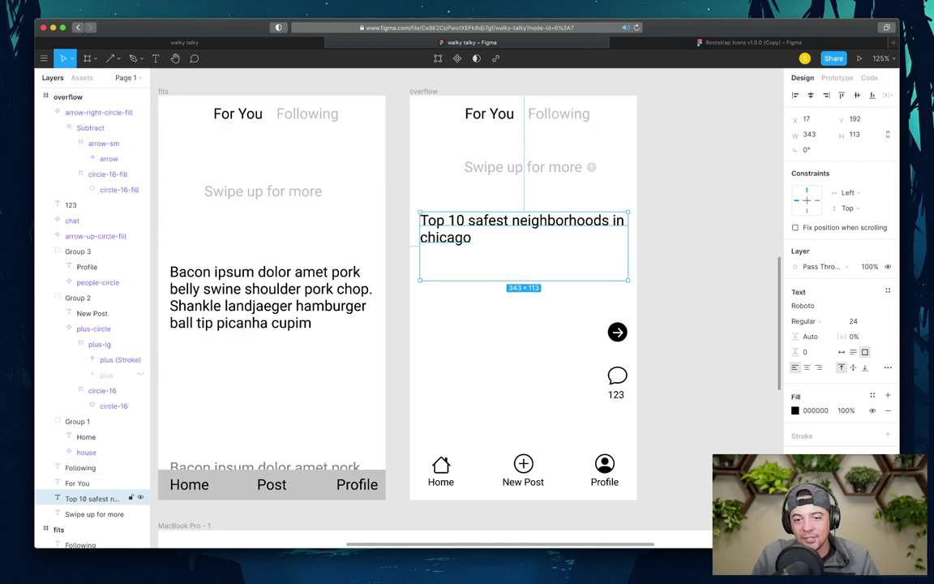
key(Escape)
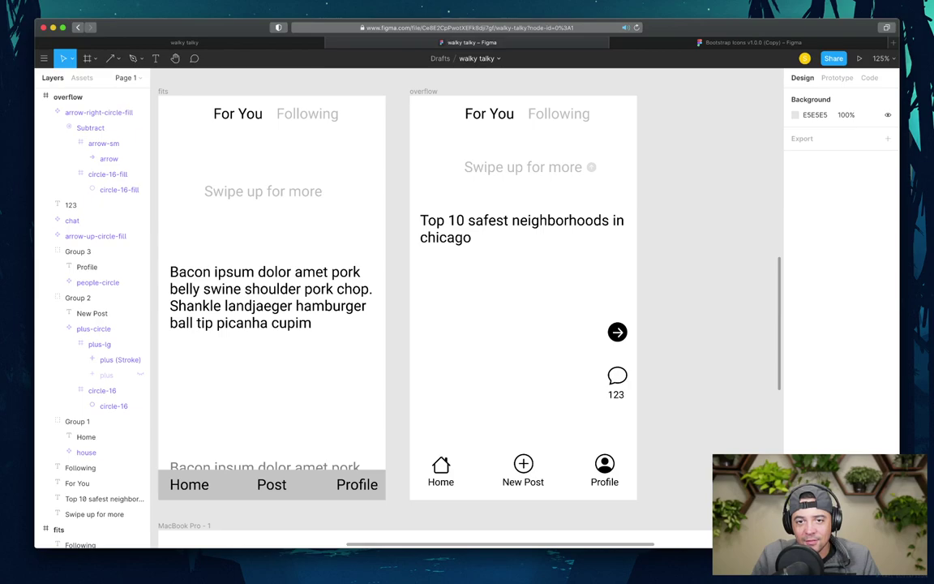
click(523, 168)
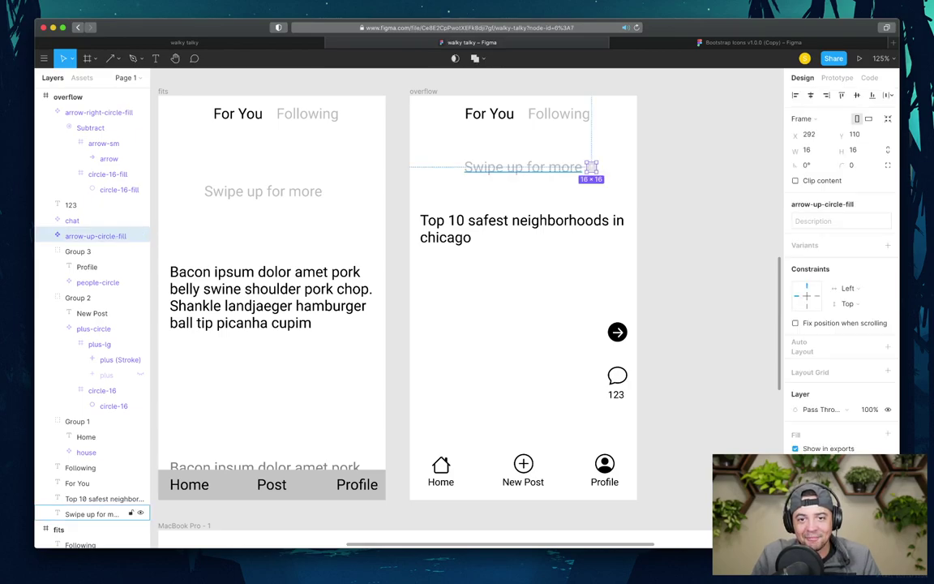
click(591, 167)
click(523, 194)
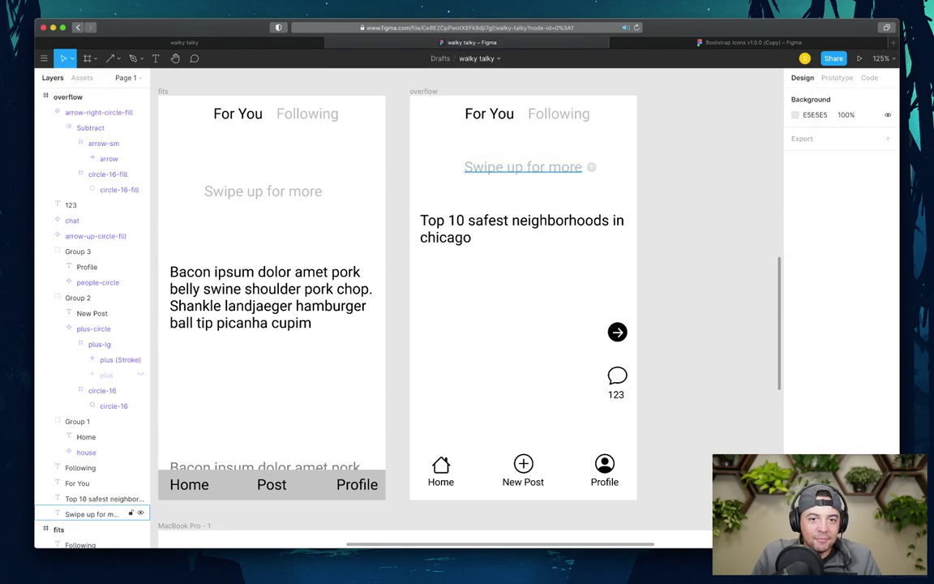
click(523, 167)
key(Escape)
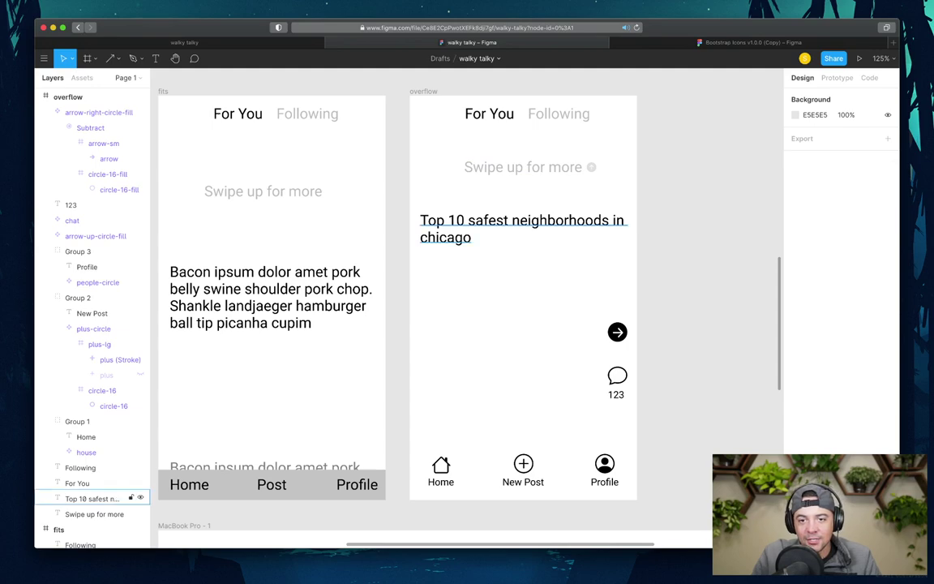
- Resize the headline box to fit its two lines and move it lower
click(104, 499)
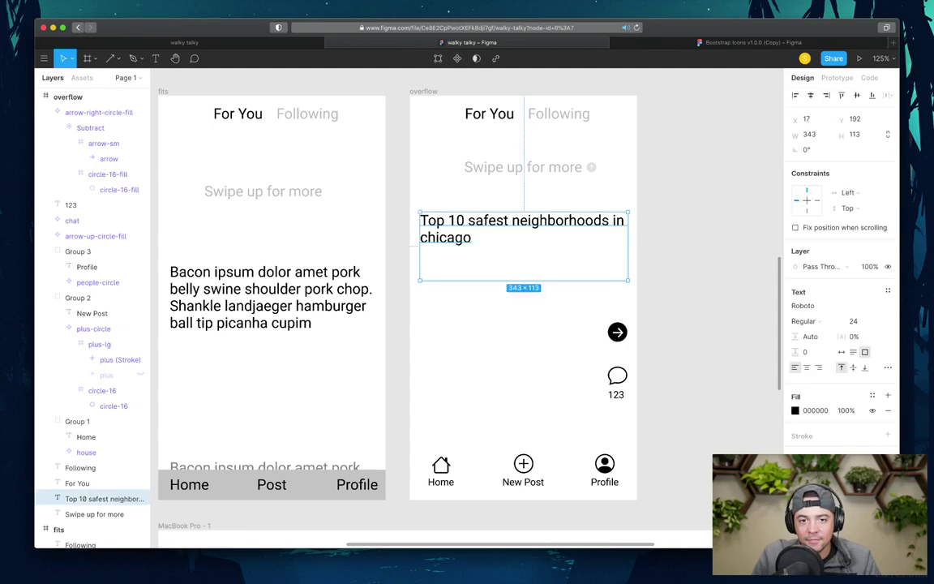
drag(629, 281, 632, 246)
mouse_move(525, 229)
mouse_down()
mouse_move(526, 353)
mouse_move(525, 243)
mouse_up()
key(Escape)
key(Escape)
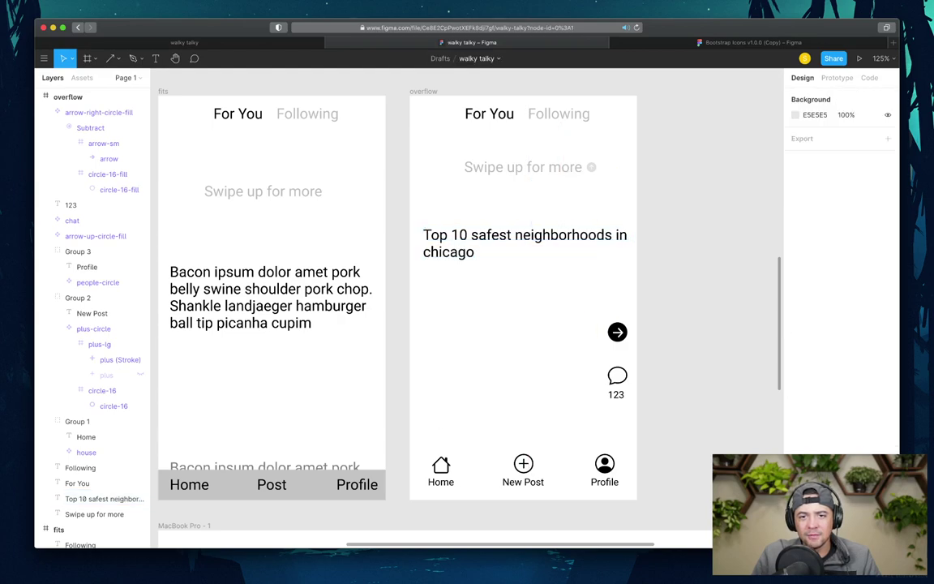
click(94, 514)
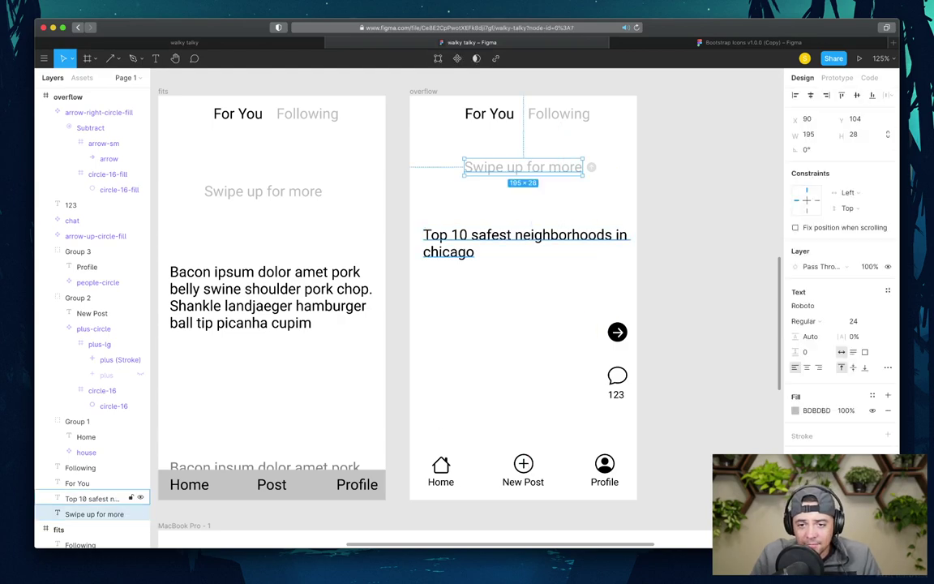
key(Escape)
click(94, 112)
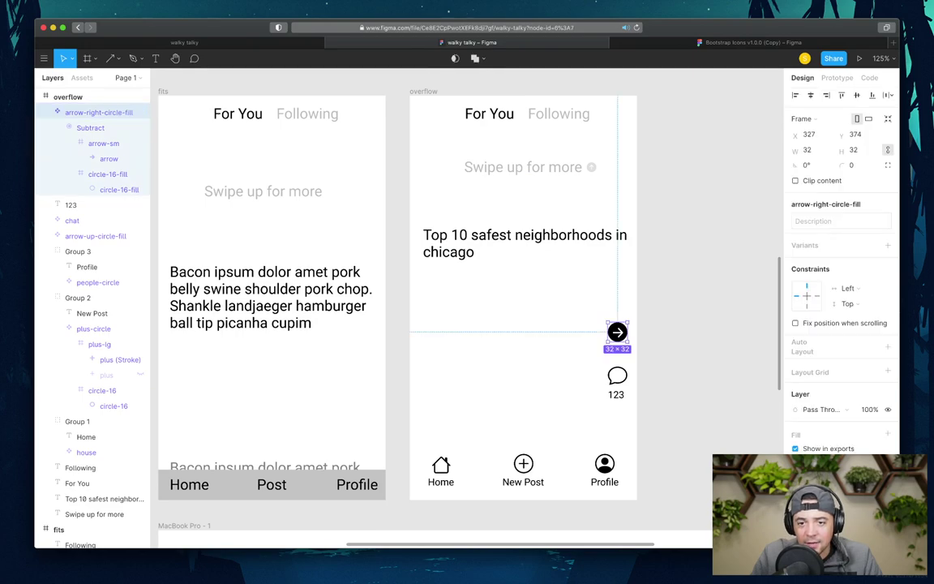
key(t)
click(597, 360)
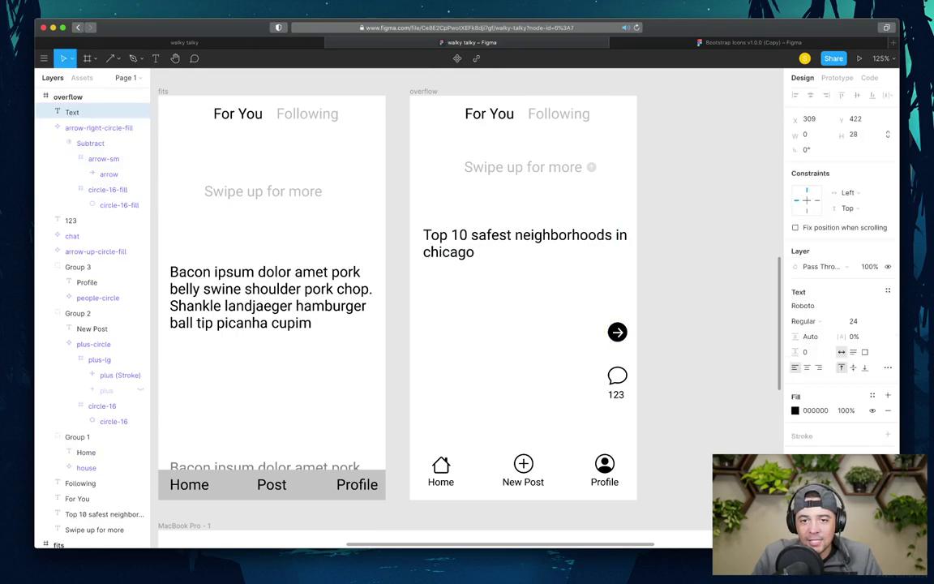
key(Escape)
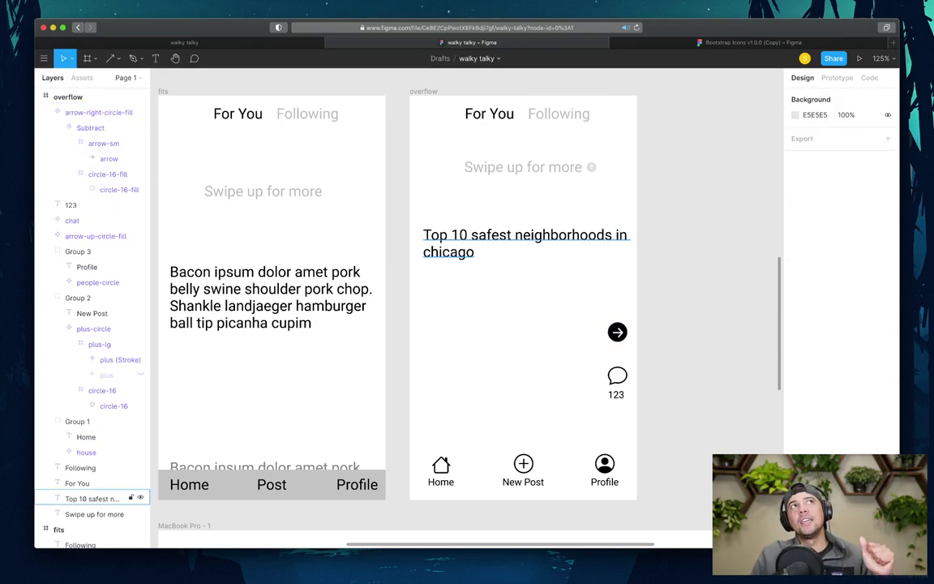
click(104, 499)
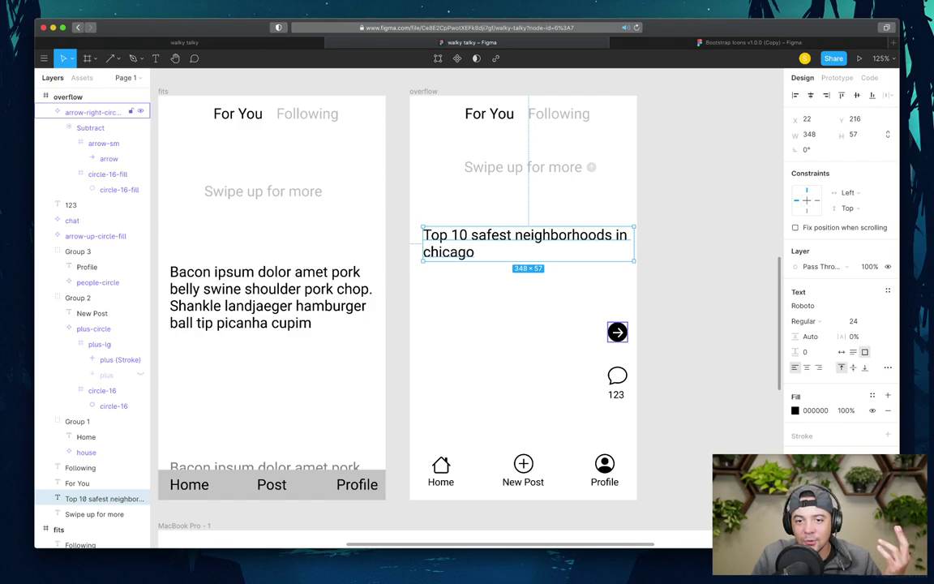
click(617, 332)
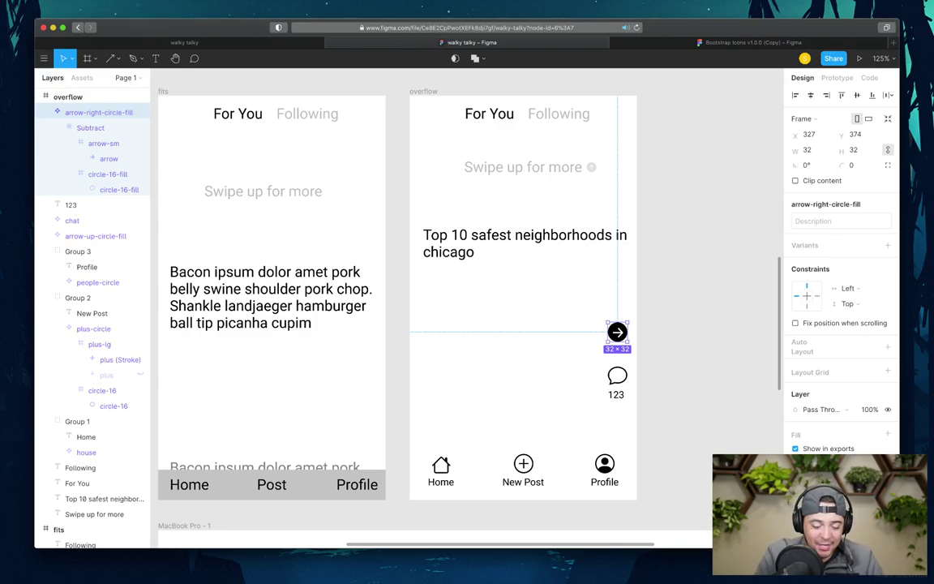
- Add a text label below the arrow icon, changing 'Keep Reading' to 'Read'
key(Escape)
key(t)
click(603, 357)
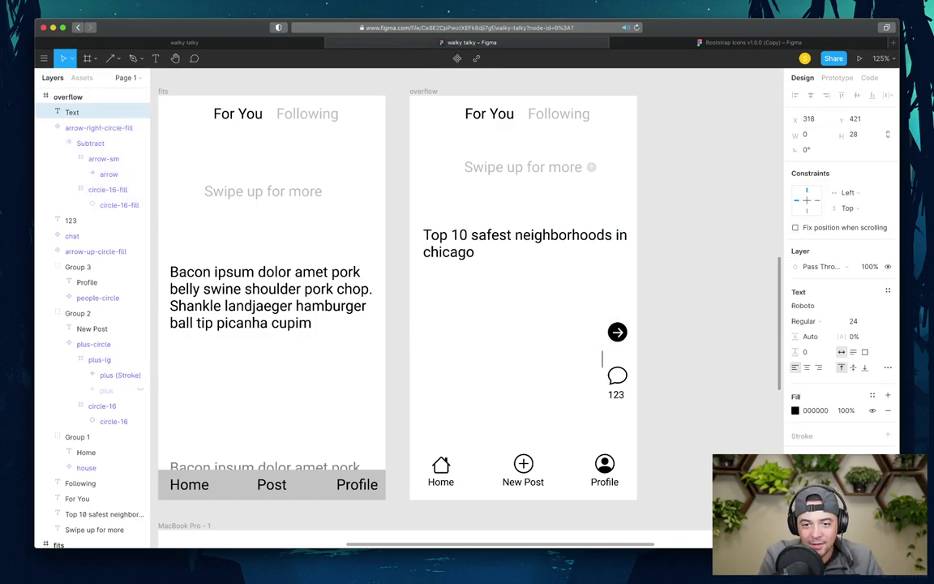
text(Keep Reading)
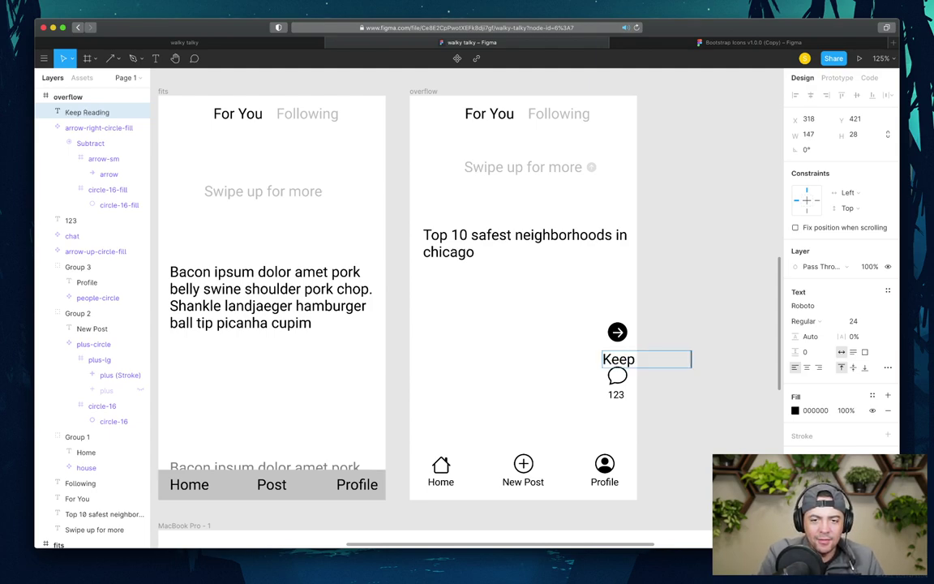
key(super+a)
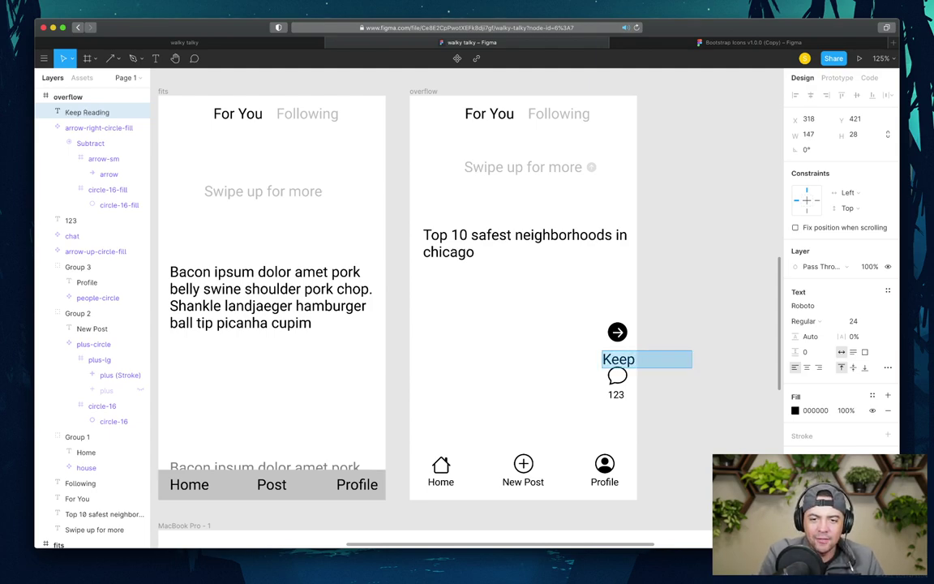
text(Mor)
key(BackSpace)
key(BackSpace)
key(BackSpace)
text(K)
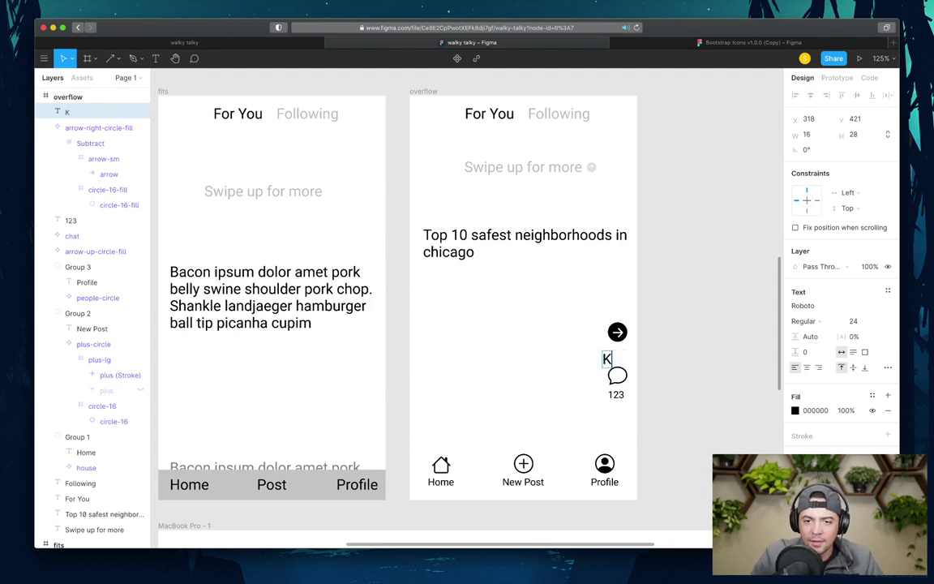
text(eep Reading)
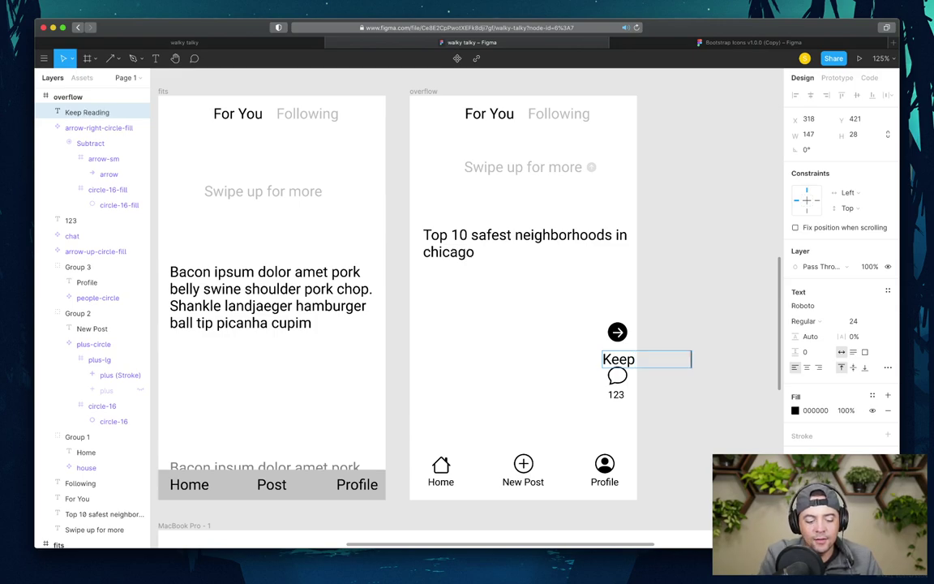
key(Escape)
key(Return)
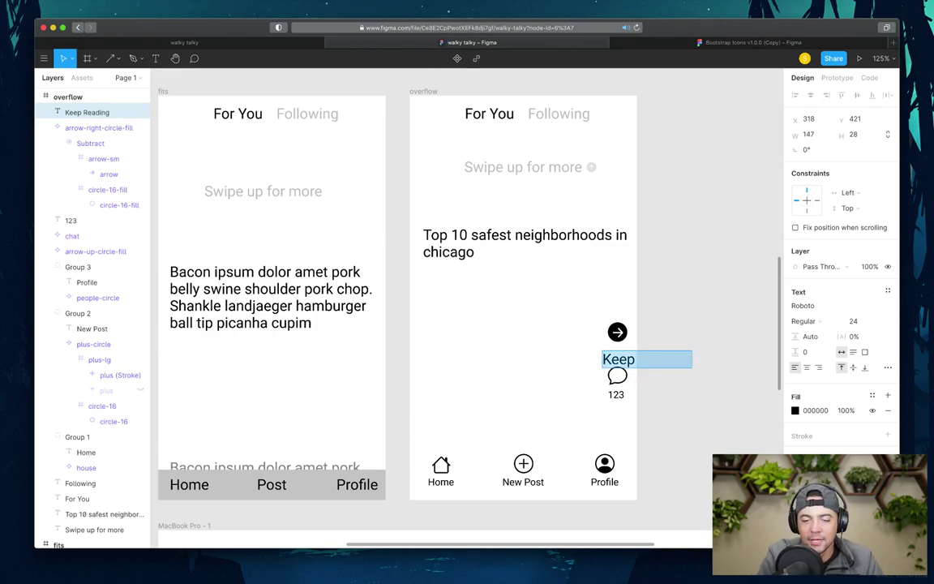
text(Read)
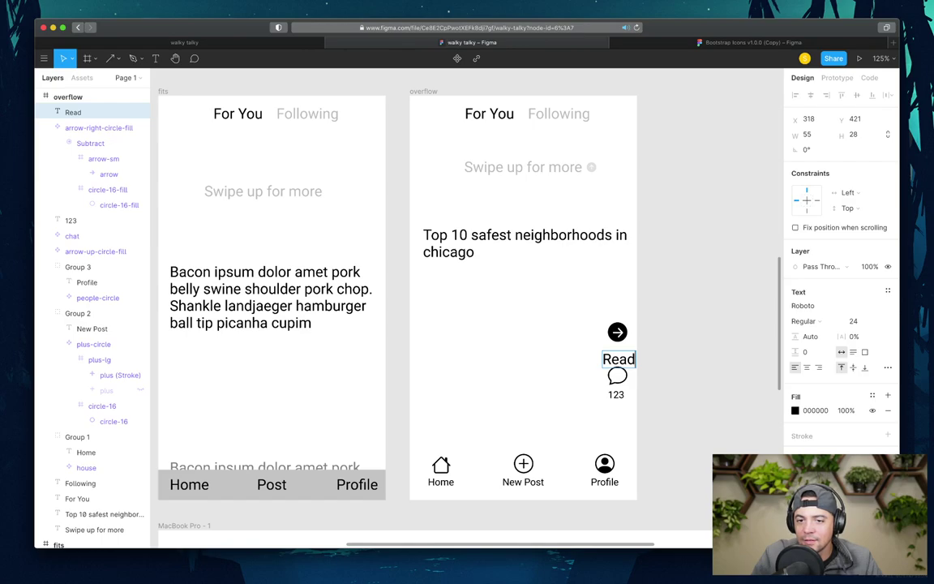
key(Escape)
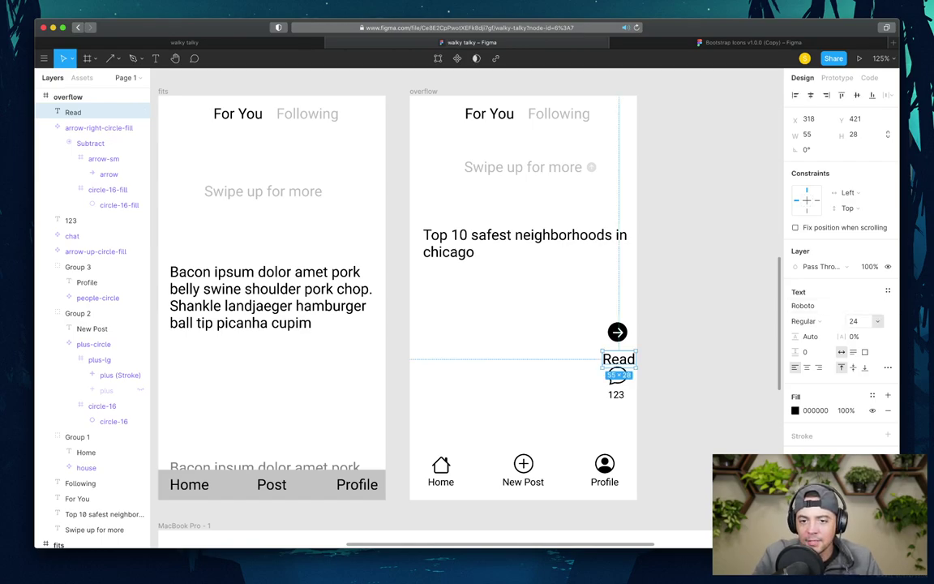
- Set the Read label to font size 16 and place it directly under the arrow
click(853, 321)
text(16)
key(Return)
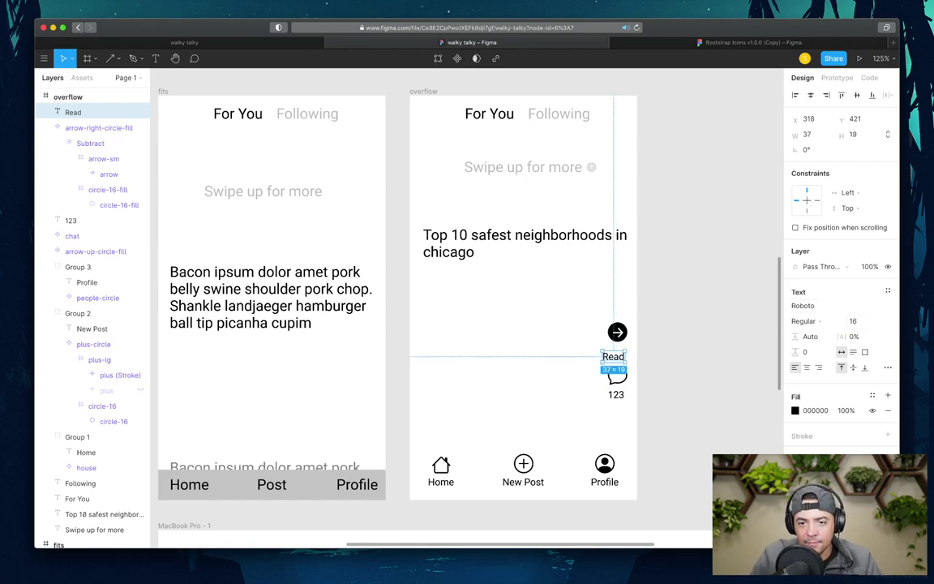
mouse_move(613, 357)
mouse_down()
mouse_move(617, 349)
mouse_move(610, 358)
mouse_up()
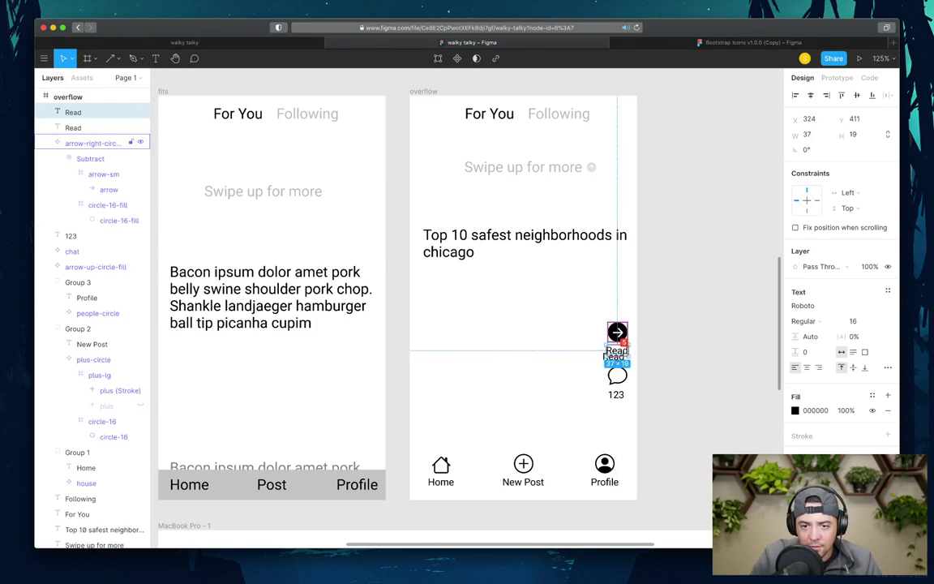
key(Escape)
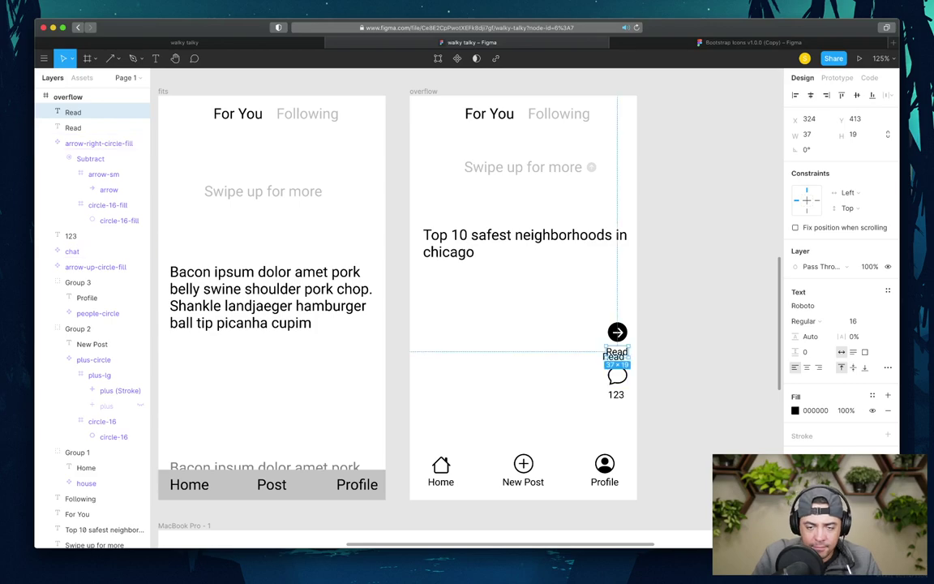
click(73, 112)
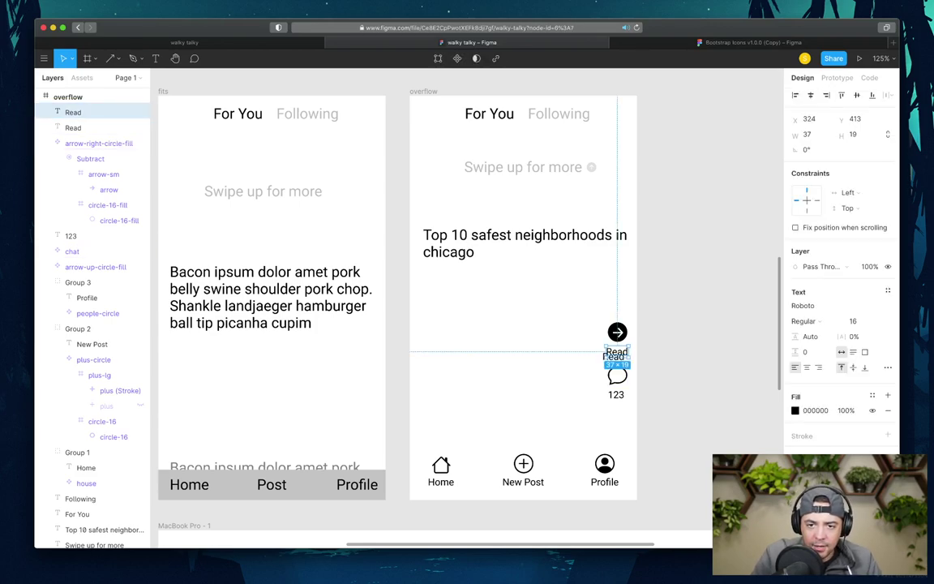
- Delete the leftover duplicate Read label
key(Escape)
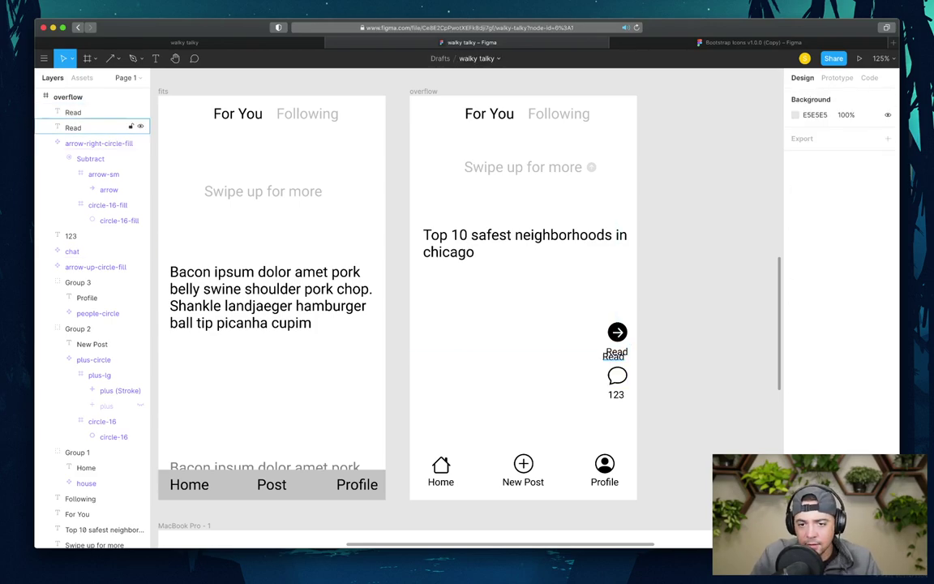
click(73, 127)
key(Delete)
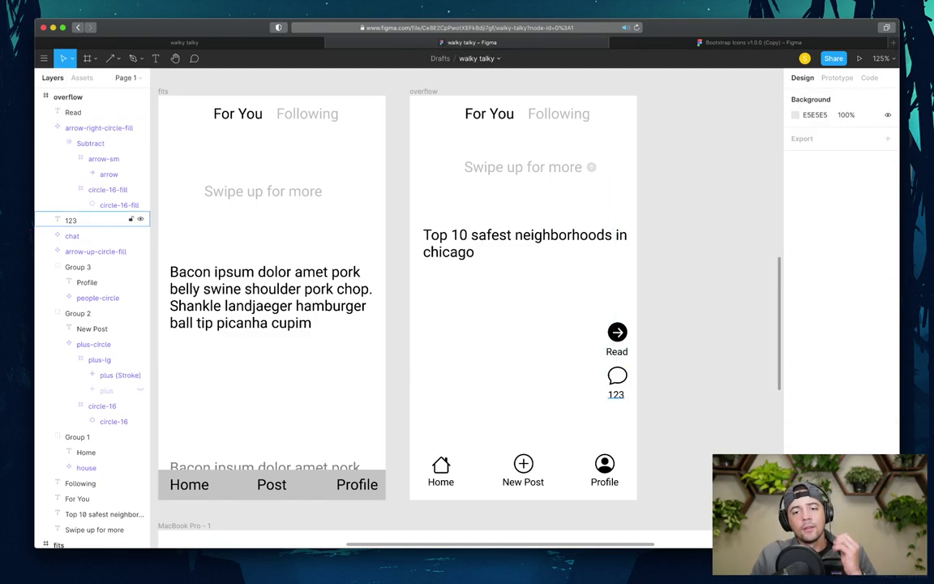
- Nudge the chat icon and its 123 count left to line up beneath Read
click(70, 220)
key(Escape)
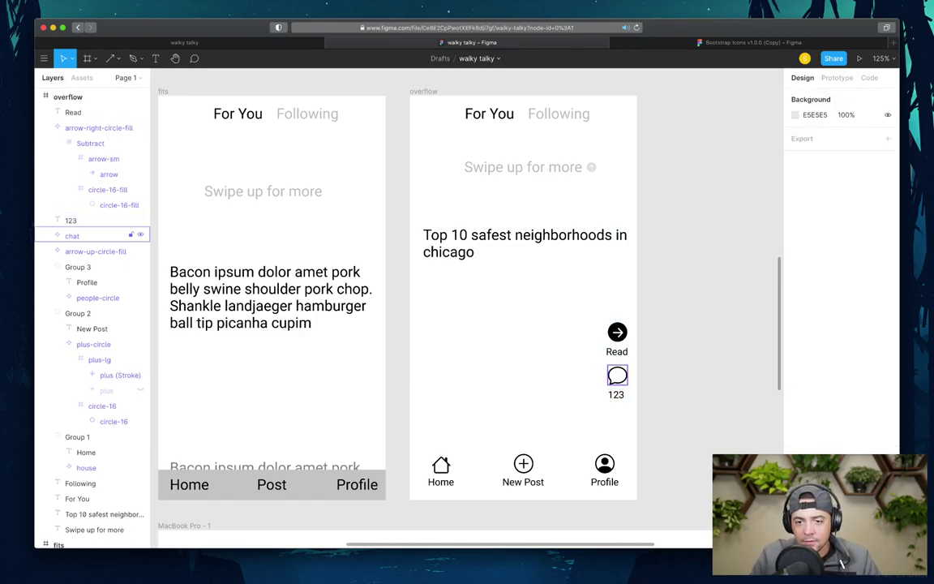
click(72, 235)
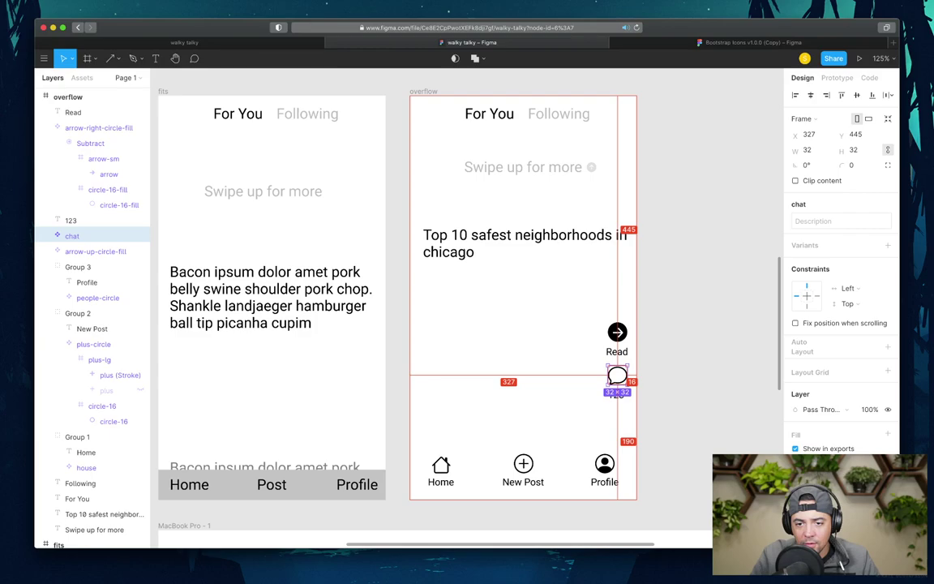
key(Left)
key(Left)
key(Left)
key(Left)
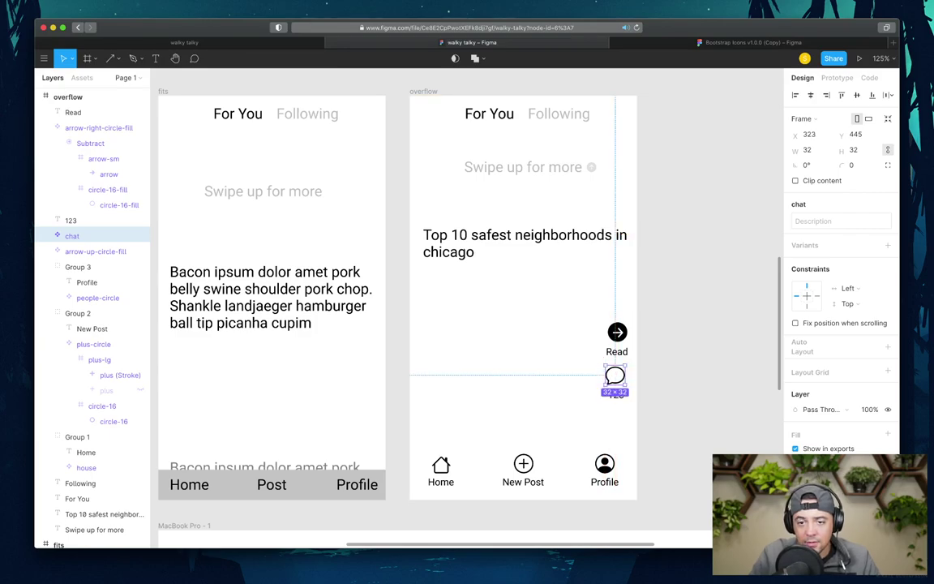
click(605, 468)
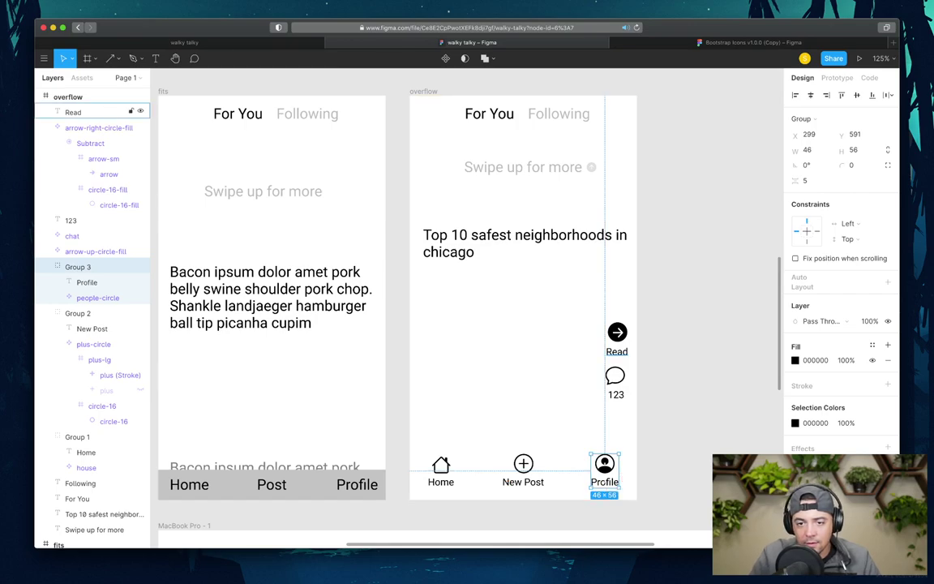
click(72, 236)
key(Left)
key(Left)
key(Left)
key(Left)
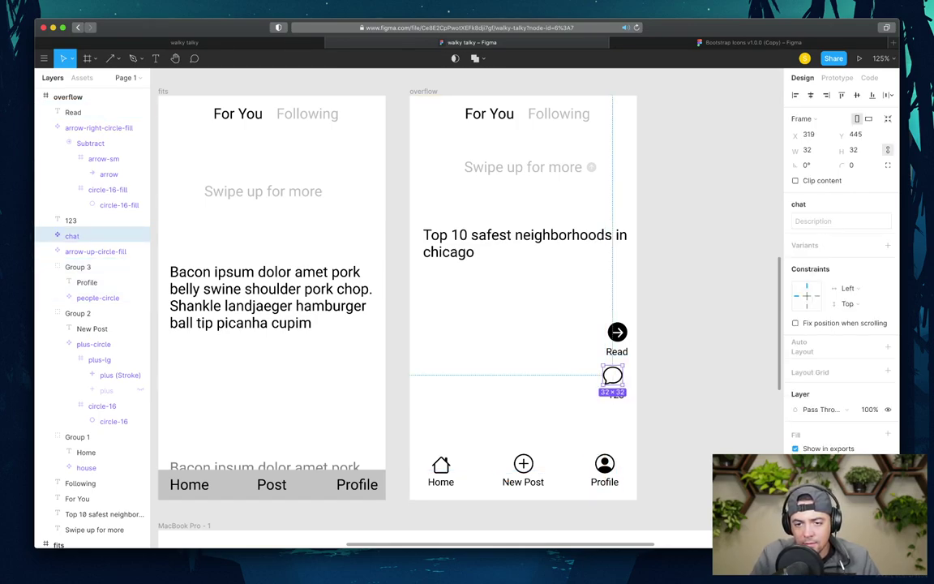
key(alt)
key(Left)
key(Left)
key(Left)
key(Left)
key(Left)
key(Left)
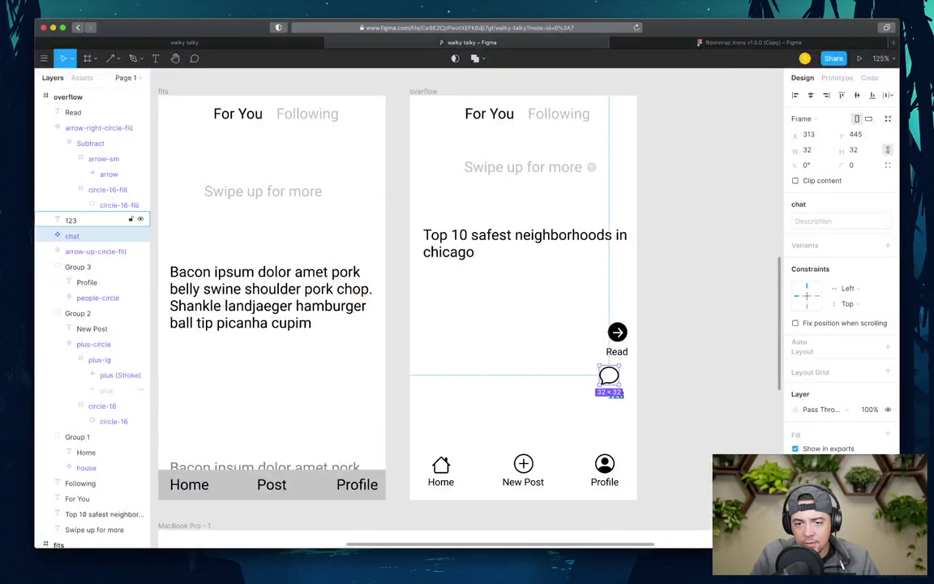
click(617, 395)
key(Left)
key(Left)
key(Left)
key(Left)
key(Left)
key(Left)
key(Left)
key(Left)
key(Left)
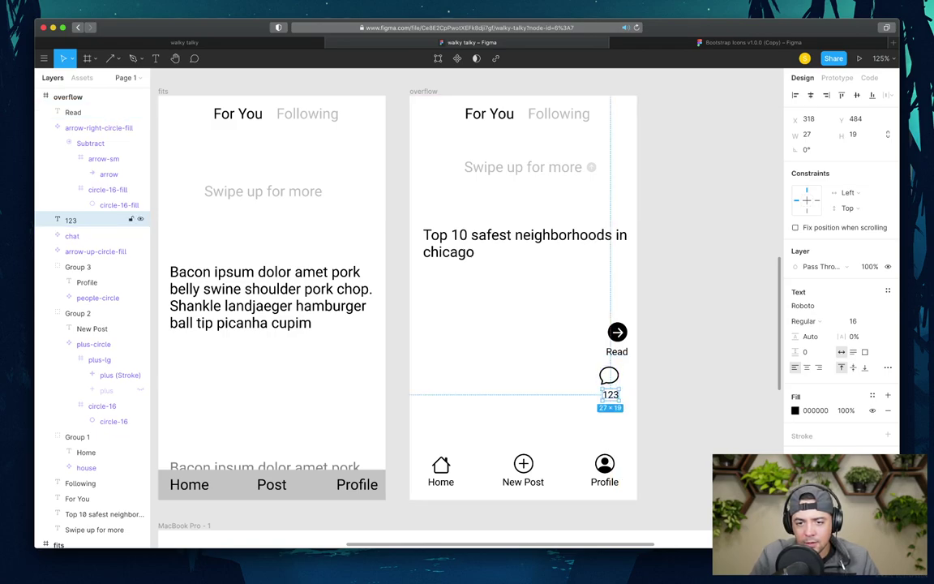
key(Left)
key(Left)
key(Left)
key(Left)
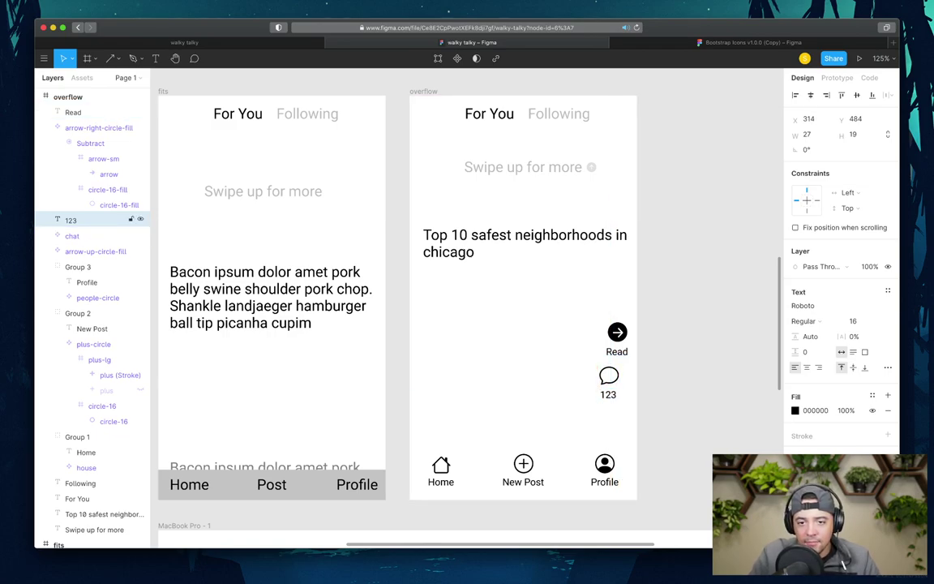
- Nudge the Read arrow and label left and up to centre them over the chat icon
click(98, 127)
shift+click(73, 112)
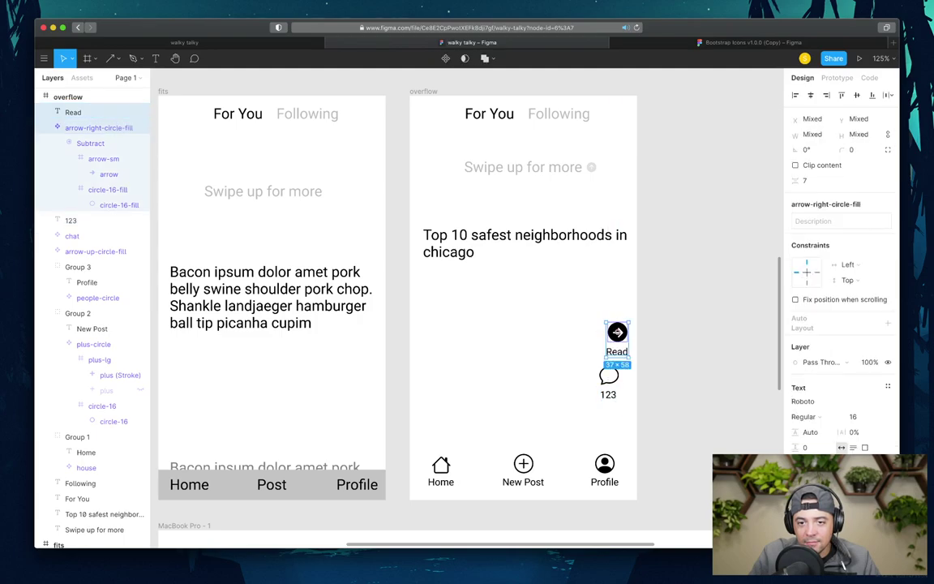
key(Left)
key(Left)
key(Left)
key(Left)
key(Left)
key(Left)
key(Left)
key(Left)
key(Up)
key(Up)
key(Up)
key(Up)
key(Up)
key(Up)
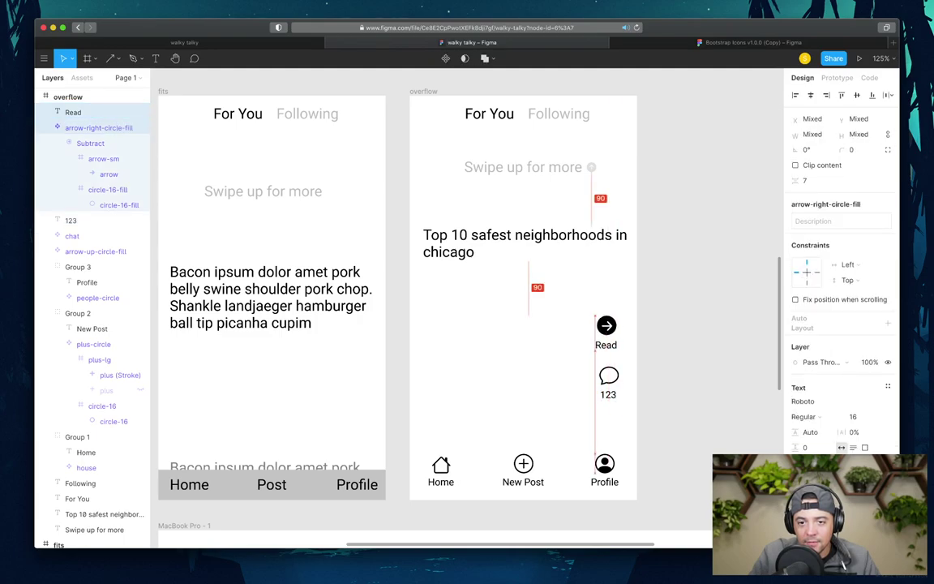
key(Left)
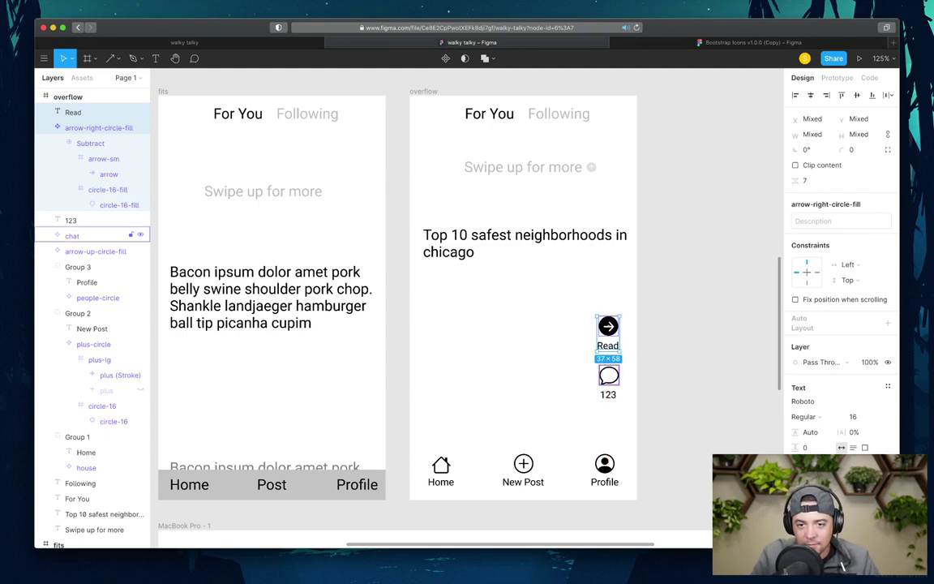
key(Up)
key(Up)
key(Up)
key(Up)
key(Up)
key(Up)
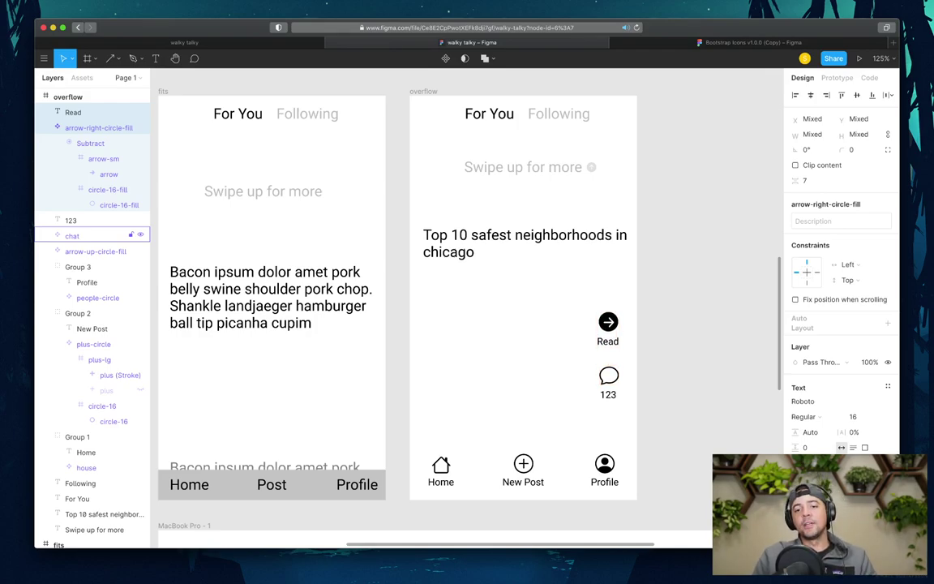
key(Escape)
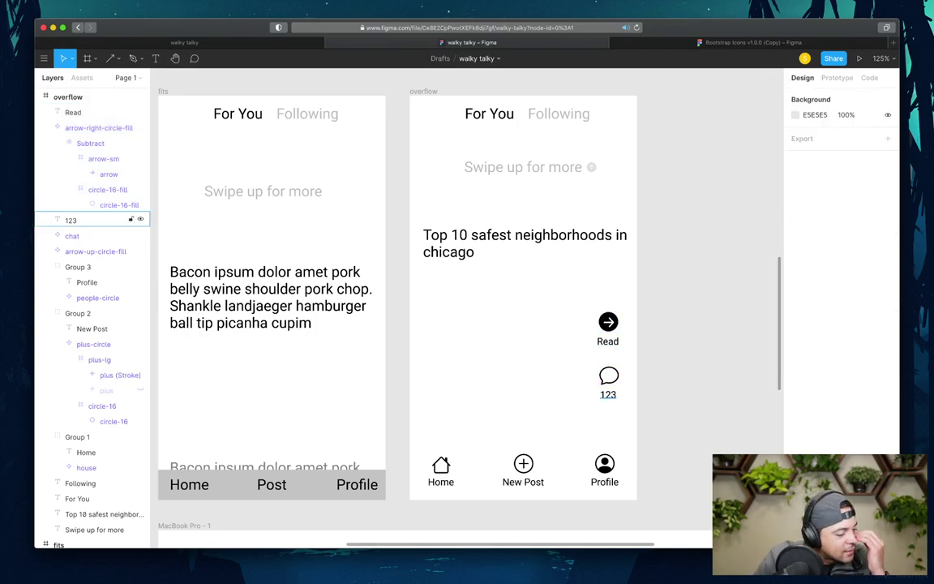
- Deselect the 123 label and scroll down in the Bootstrap Icons file
click(105, 220)
key(Escape)
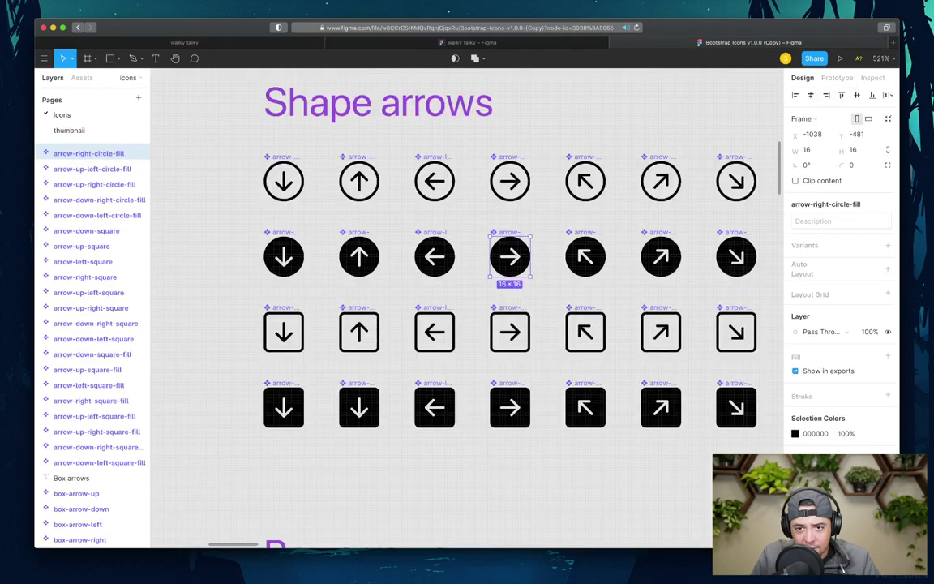
scroll(515, 255, down, 5)
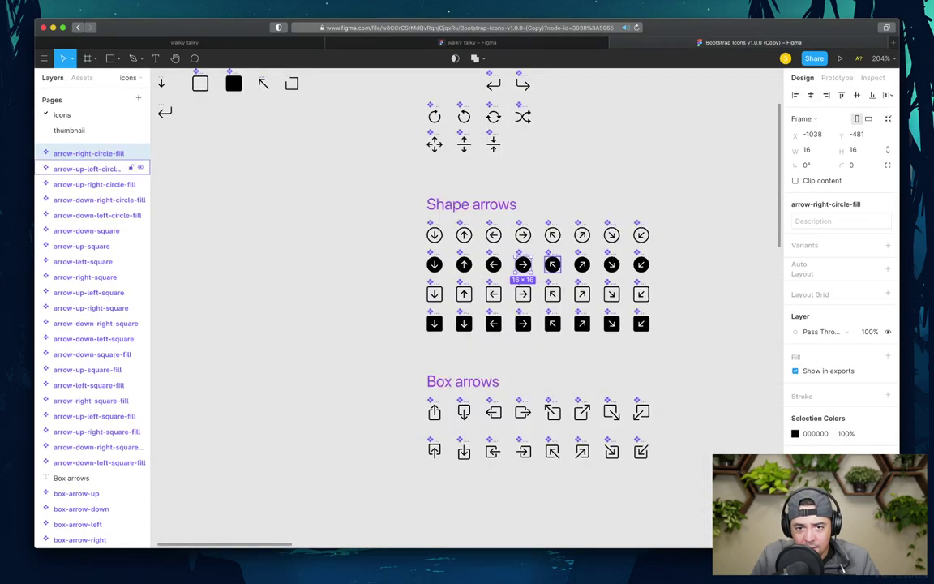
- Pan around the Bootstrap Icons canvas to find the Shapes heart icons
scroll(468, 308, up, 5)
scroll(467, 308, right, 5)
scroll(467, 308, down, 5)
scroll(467, 308, right, 5)
scroll(468, 308, up, 2)
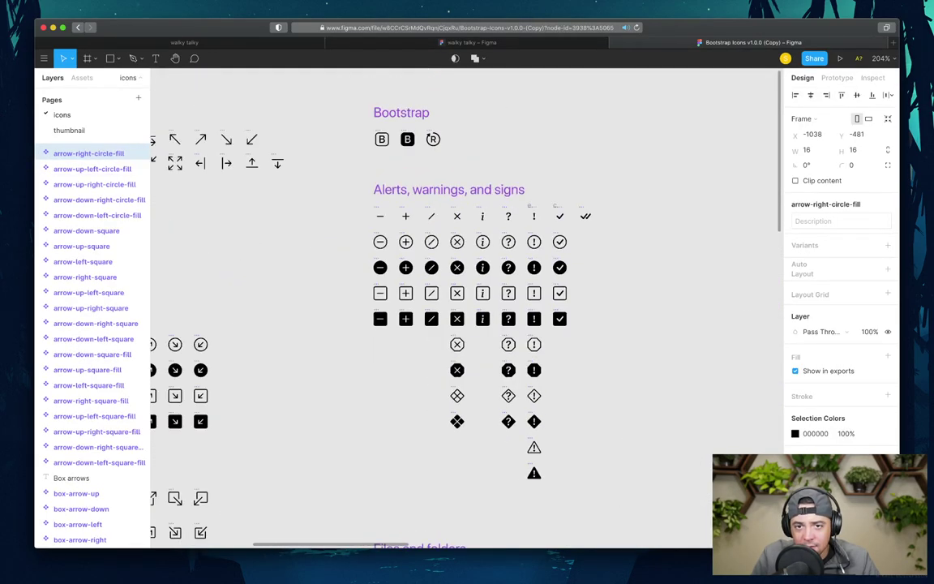
scroll(467, 308, down, 5)
scroll(467, 308, down, 3)
scroll(467, 308, right, 8)
scroll(467, 308, up, 3)
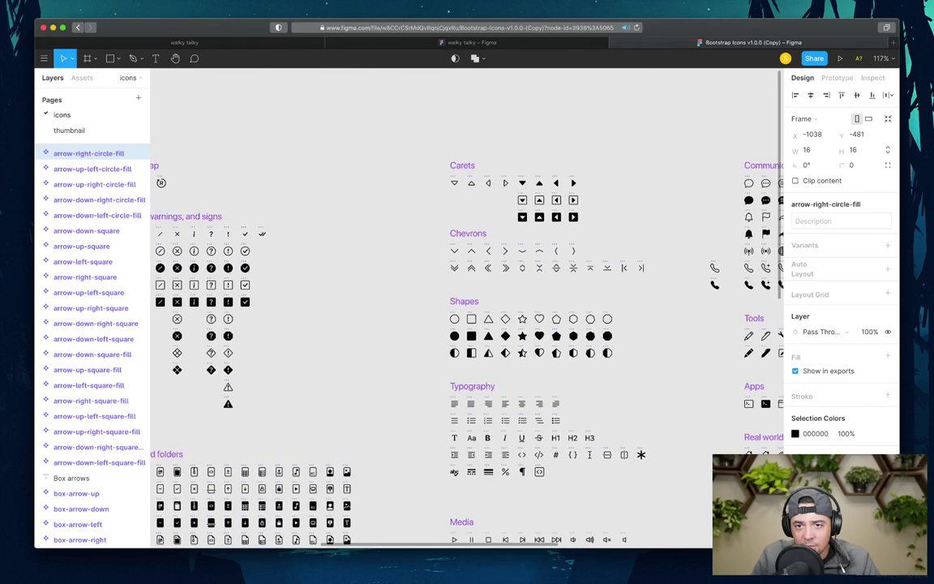
scroll(467, 308, right, 5)
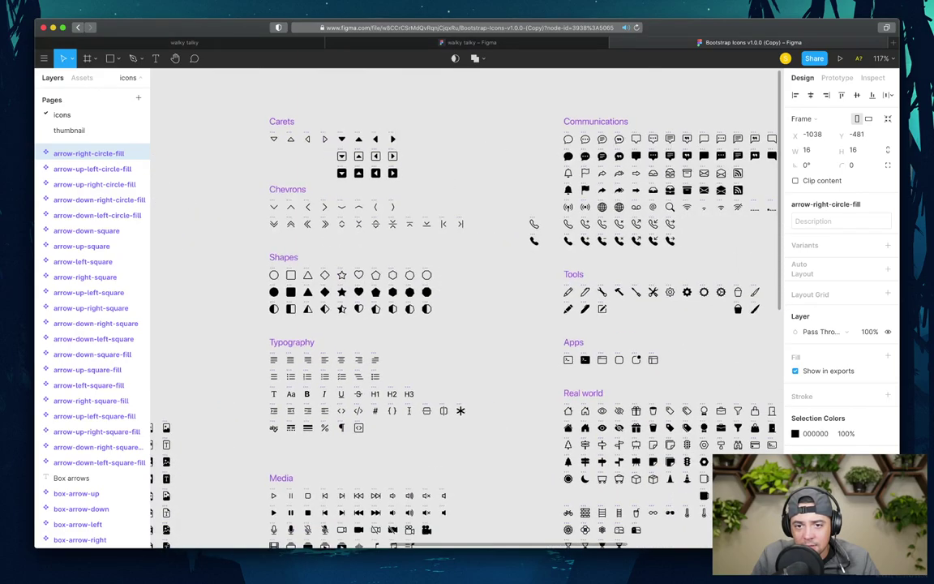
scroll(467, 308, up, 1)
scroll(467, 308, down, 3)
scroll(467, 308, right, 5)
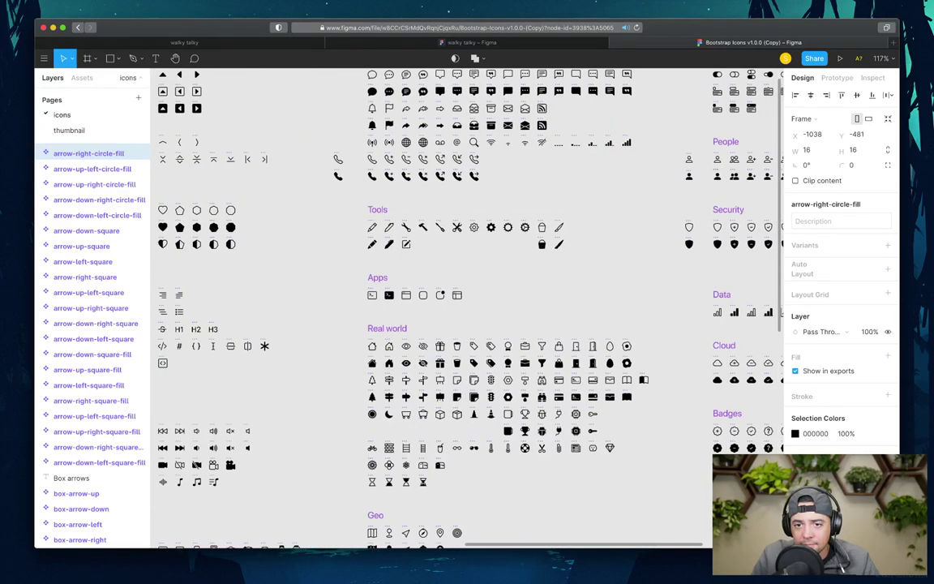
scroll(467, 308, up, 2)
scroll(468, 308, right, 4)
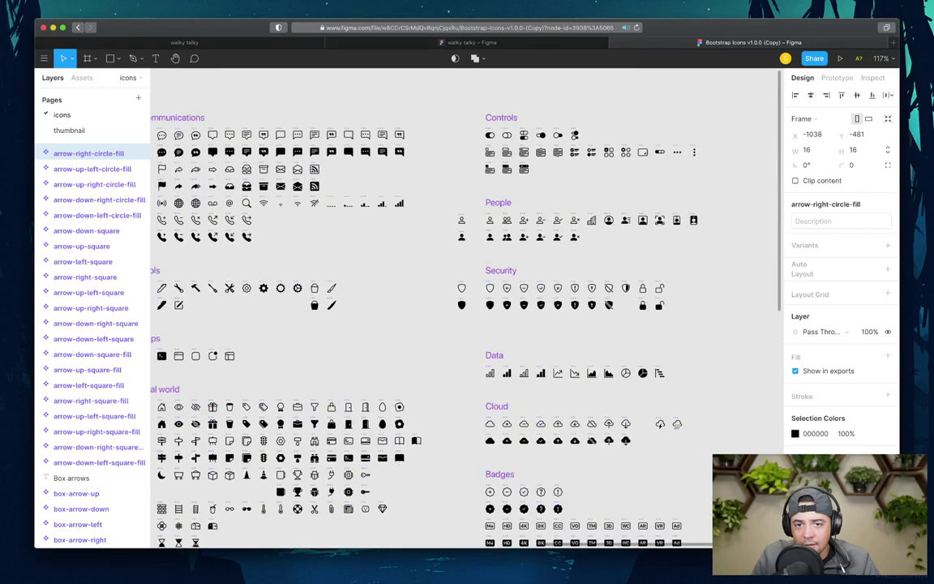
scroll(467, 308, down, 8)
scroll(467, 309, left, 3)
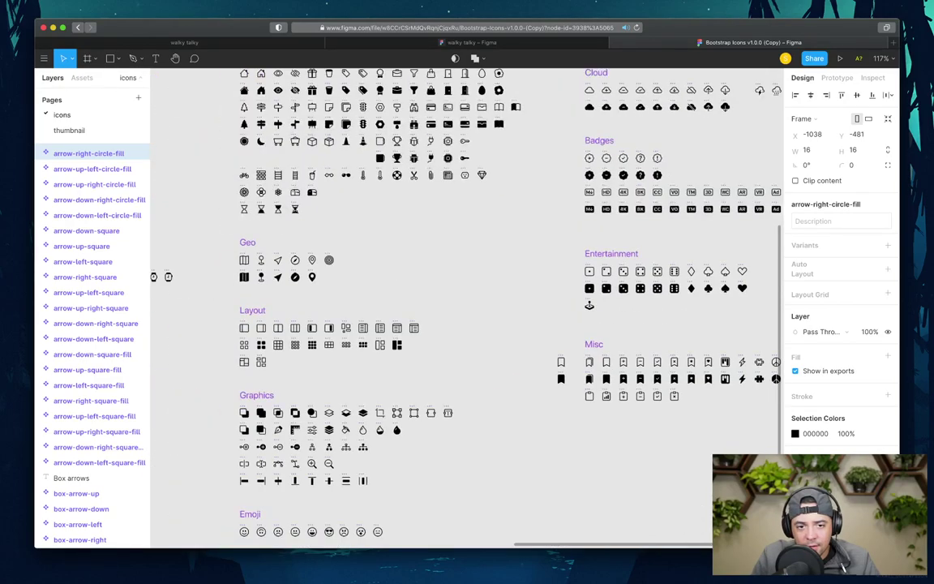
scroll(467, 308, down, 5)
scroll(467, 309, left, 4)
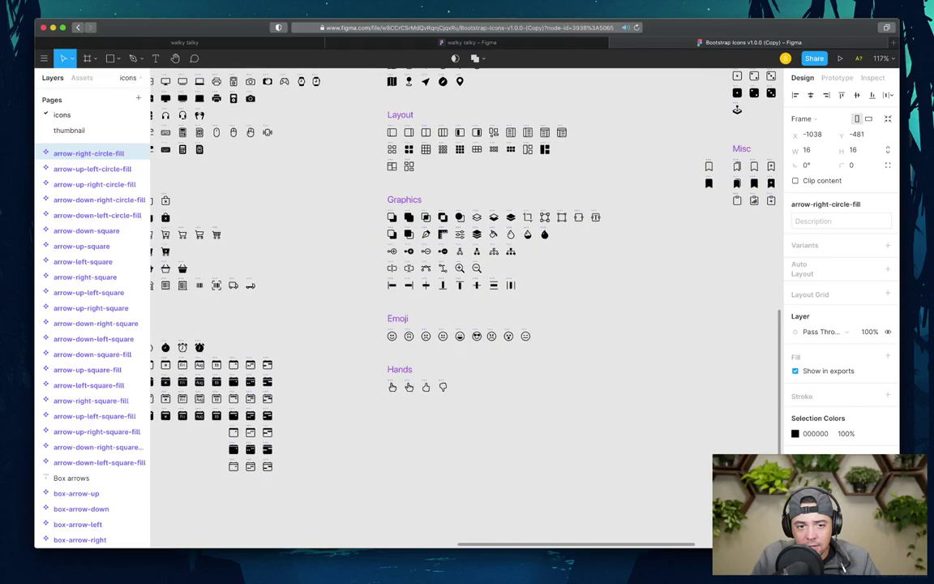
scroll(467, 309, left, 2)
scroll(467, 308, left, 1)
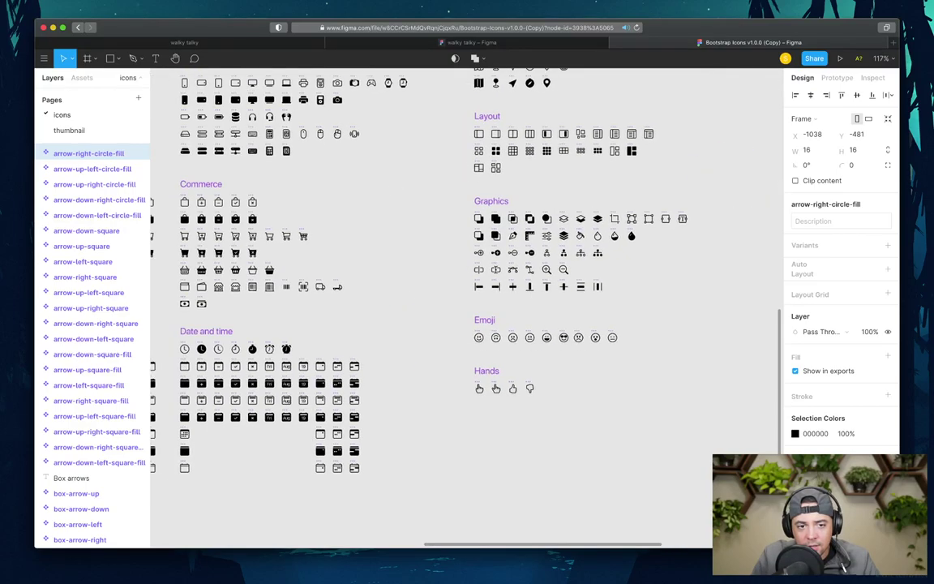
scroll(468, 309, left, 13)
scroll(467, 308, up, 4)
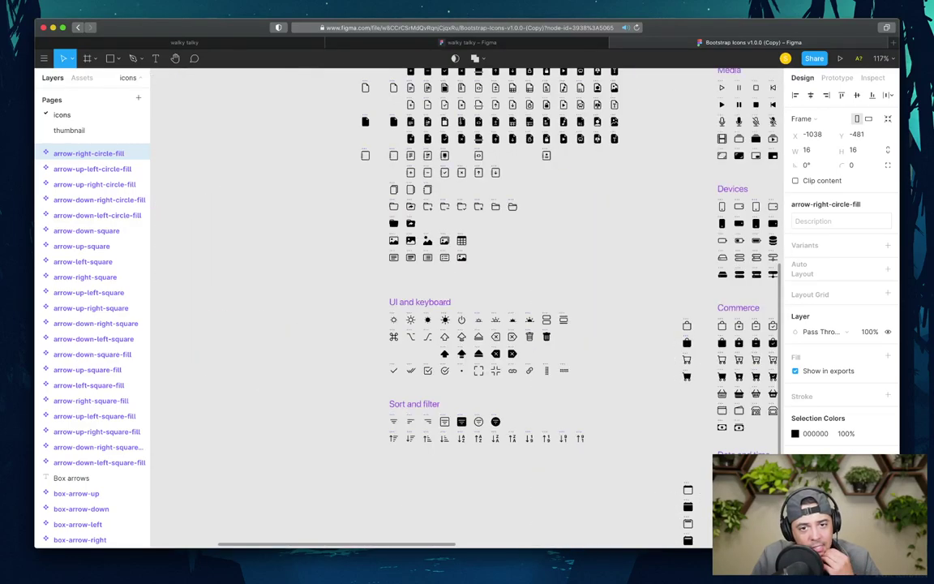
scroll(467, 308, left, 1)
scroll(467, 308, left, 5)
scroll(467, 309, up, 10)
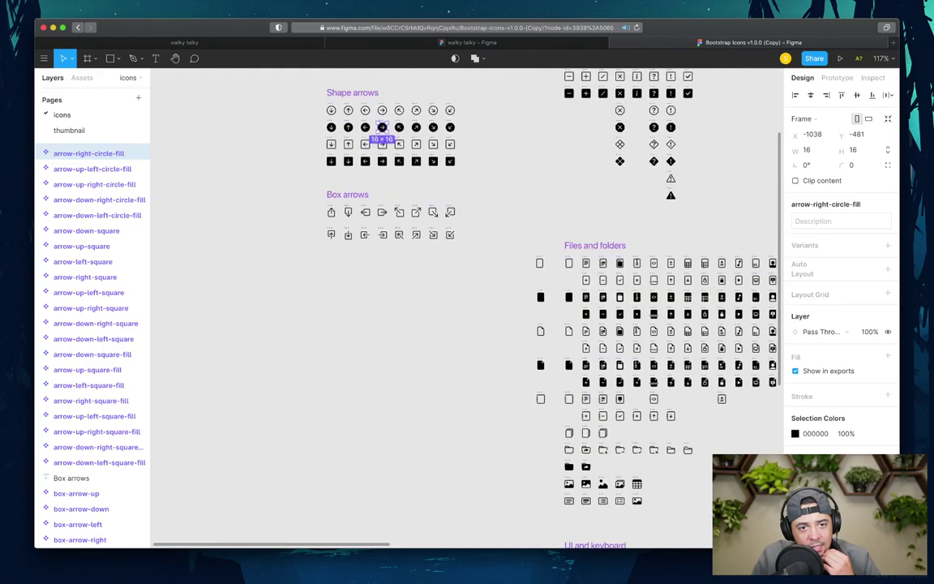
scroll(467, 308, down, 3)
scroll(467, 308, right, 6)
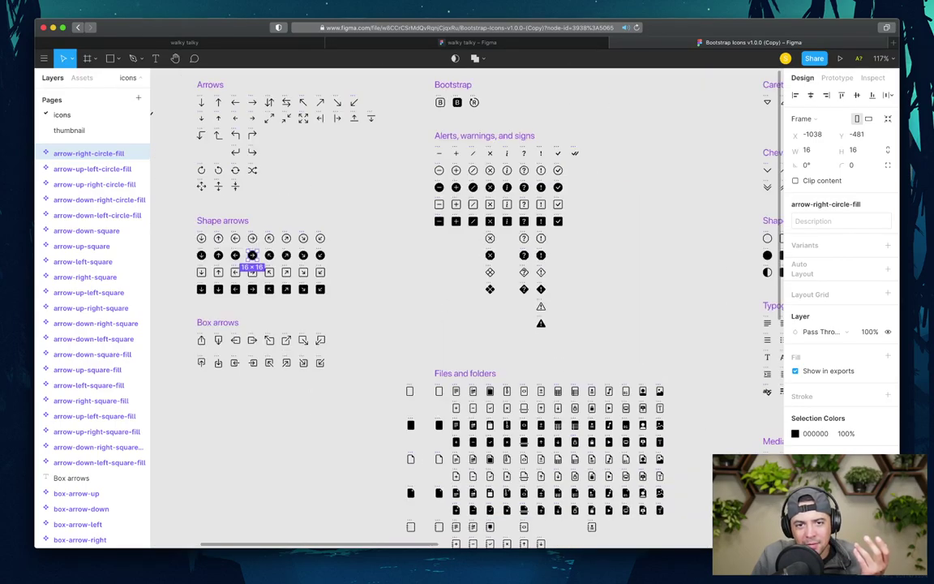
scroll(467, 308, right, 5)
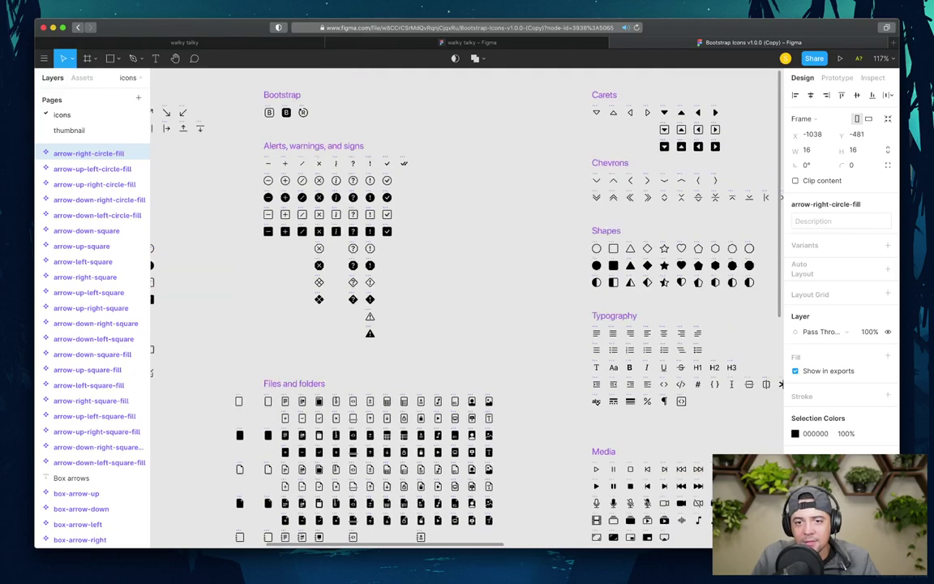
scroll(632, 280, up, 5)
scroll(616, 285, up, 5)
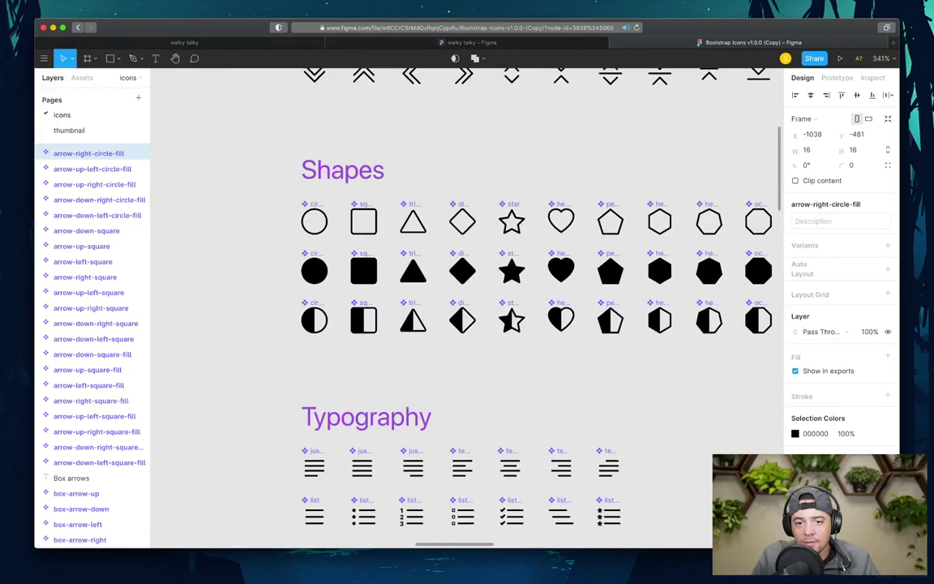
- Pick the half-filled heart icon and return to the walky talky mockup
click(561, 218)
scroll(562, 217, down, 3)
click(490, 329)
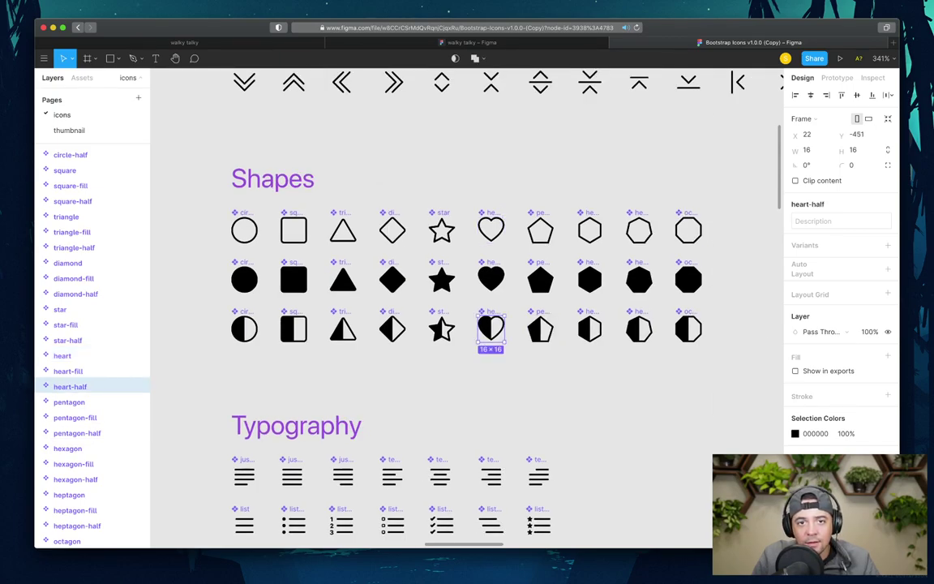
key(ctrl+shift+Tab)
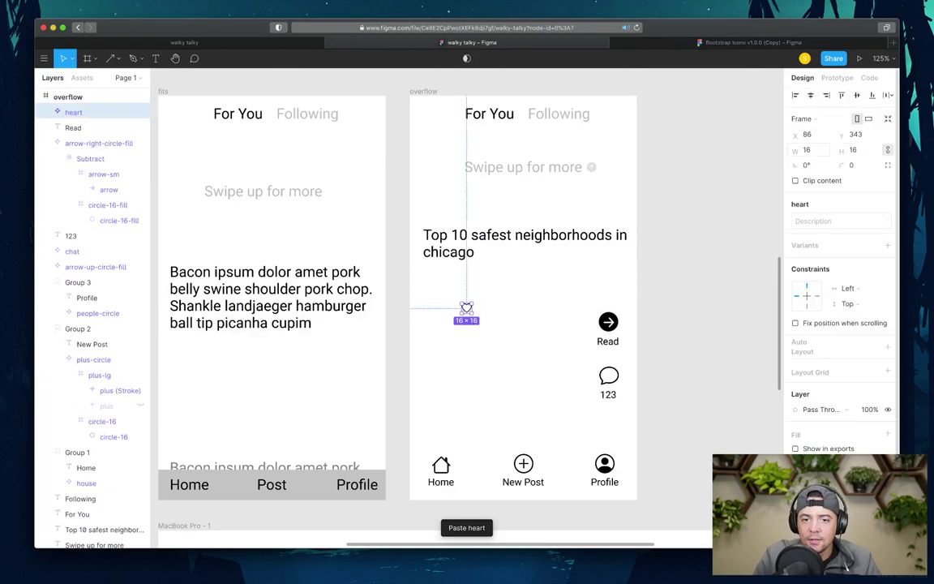
- Enlarge the pasted heart to 32×32 and place it beneath the 123 count
click(807, 149)
text(32)
key(Return)
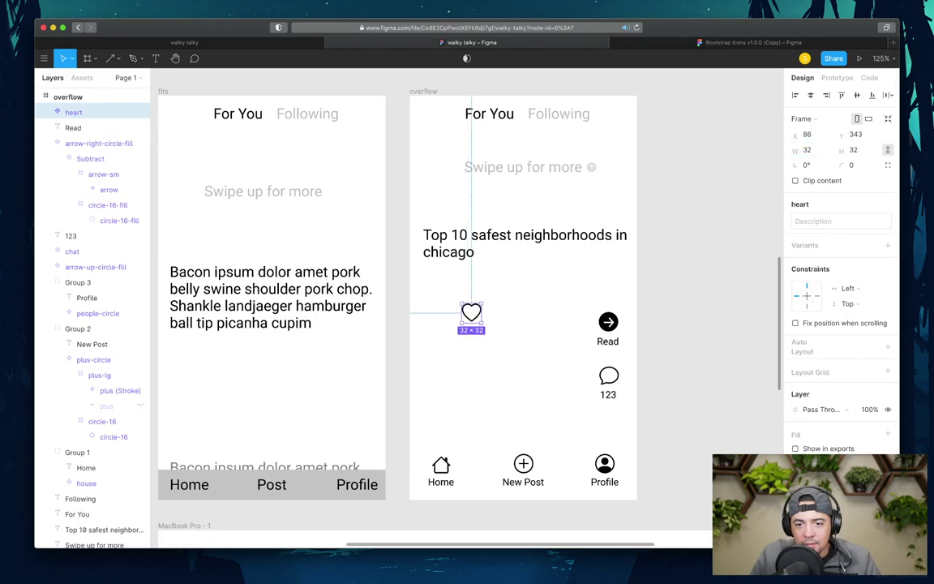
drag(472, 315, 609, 427)
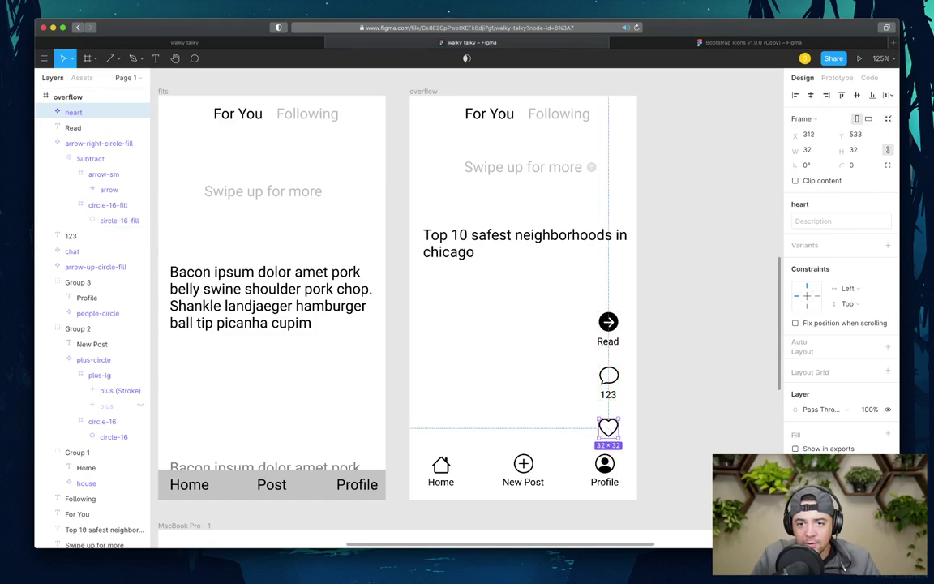
drag(584, 312, 607, 318)
key(alt)
key(super+z)
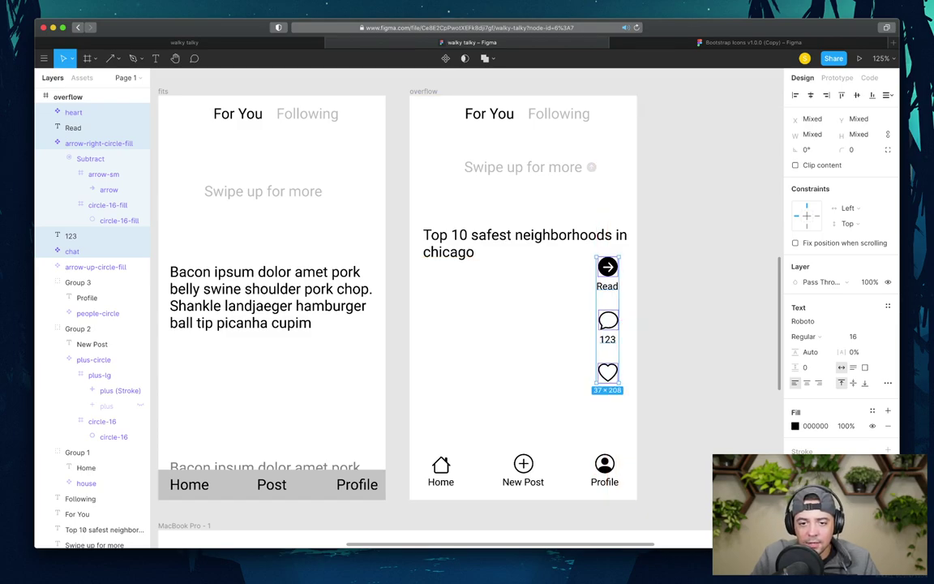
- Add a 'Like' text label directly under the heart
key(Escape)
key(t)
click(602, 396)
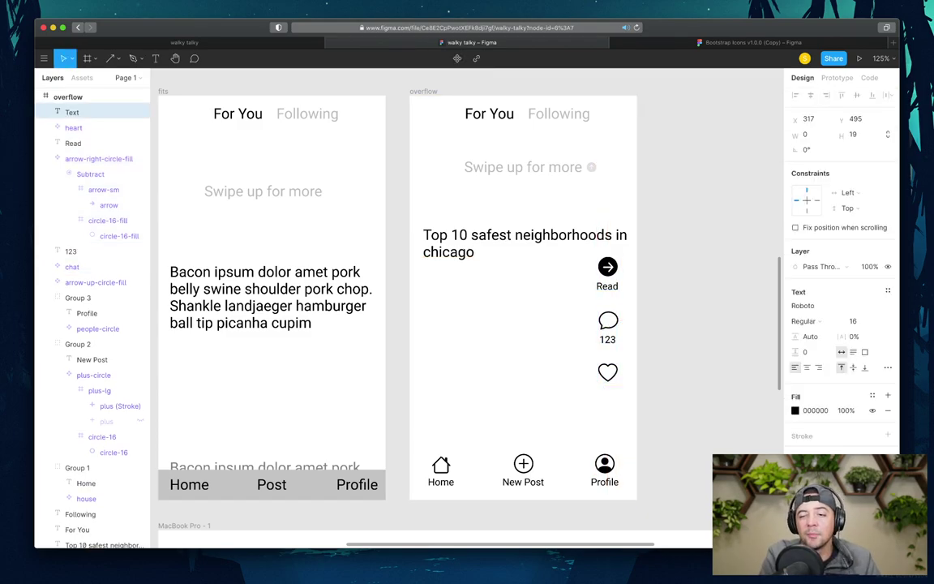
text(Like)
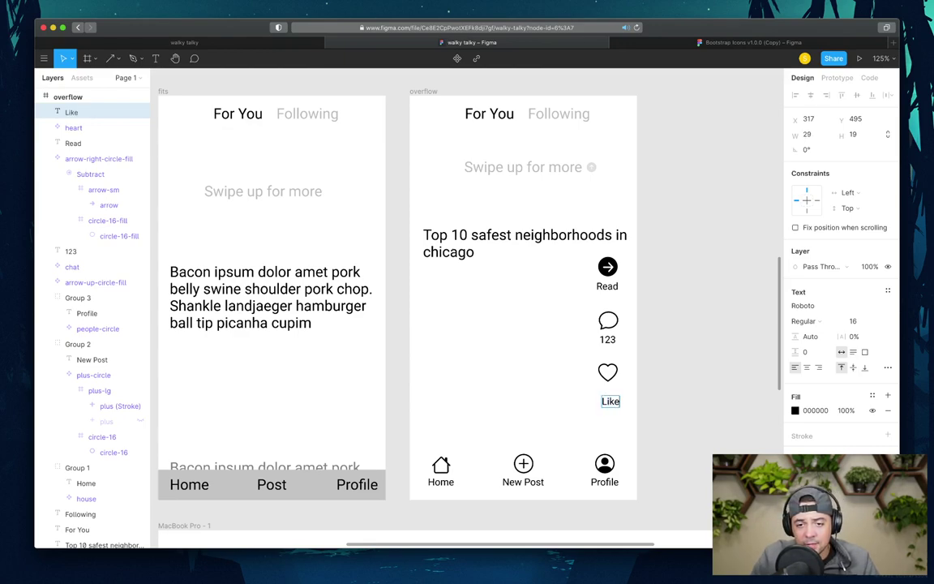
key(Escape)
drag(611, 402, 610, 392)
- Nudge the Like label 1 px left and show its generated code
drag(405, 221, 634, 399)
key(Escape)
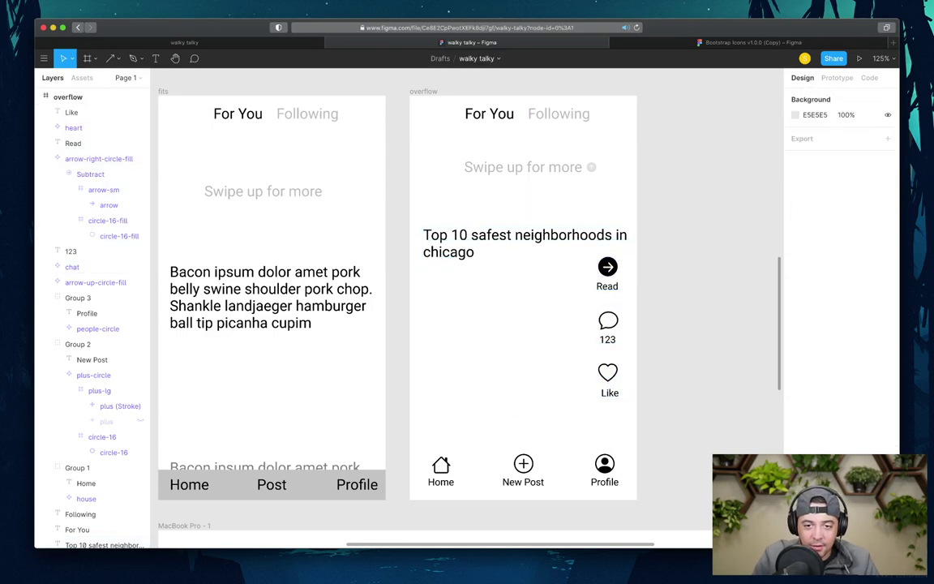
click(82, 112)
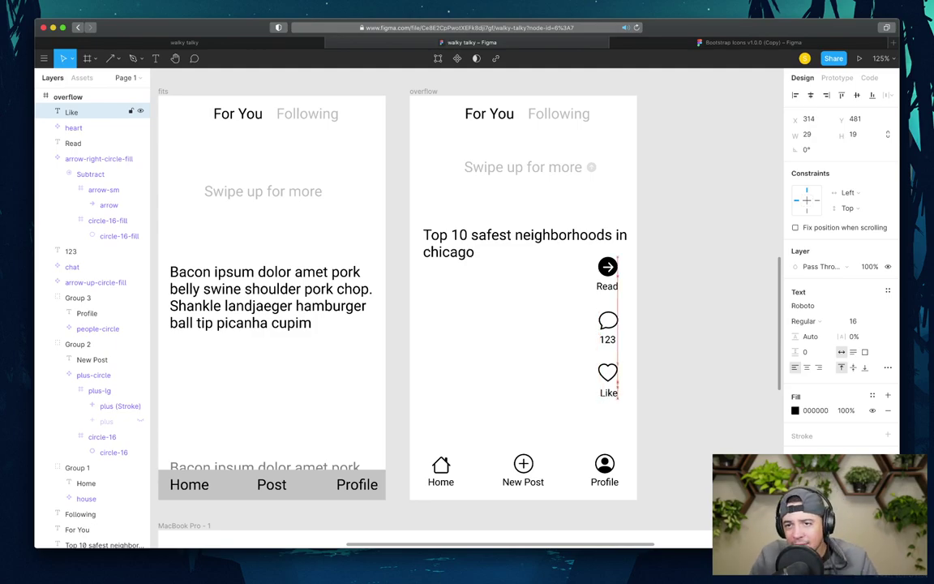
key(Left)
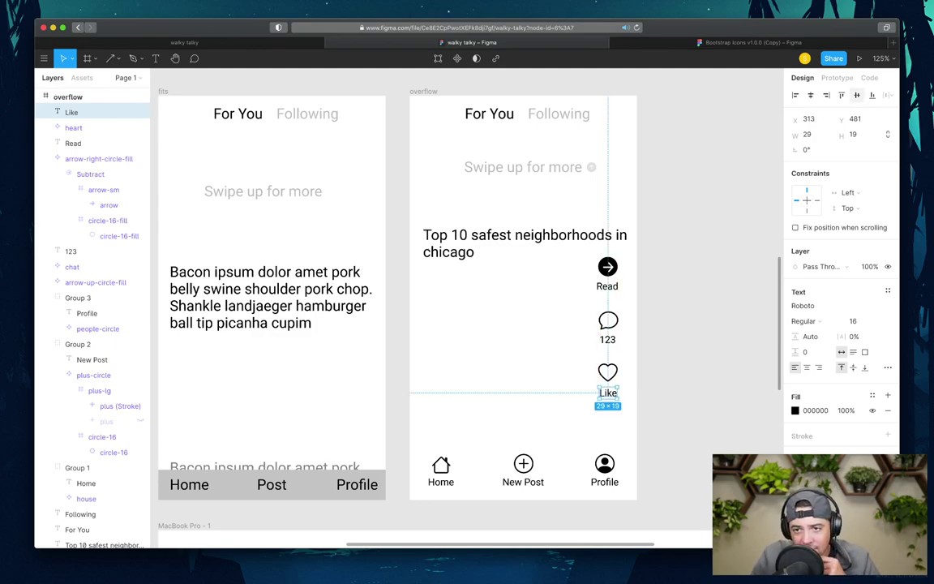
key(alt+0)
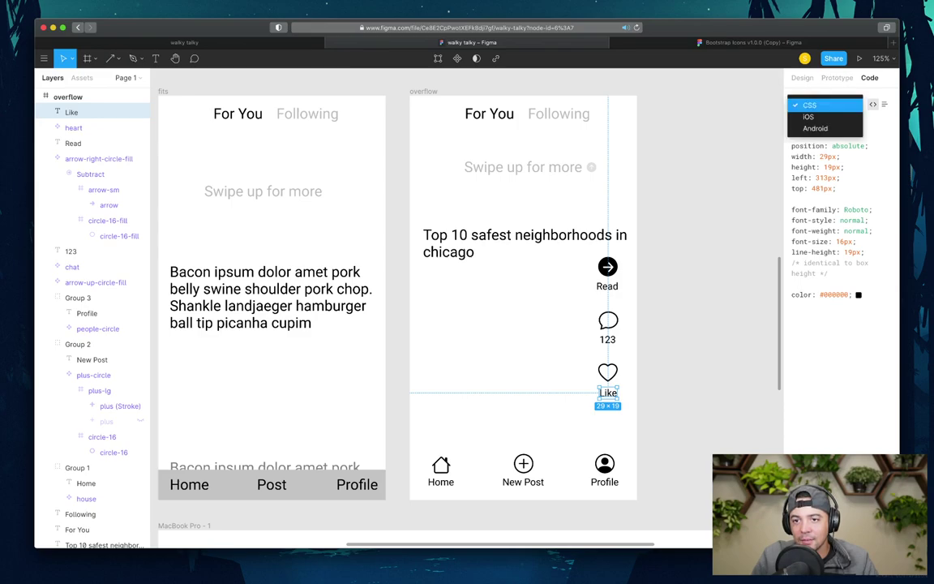
- Preview the Like label's code as iOS, switch back to CSS, then return to Design
key(Down)
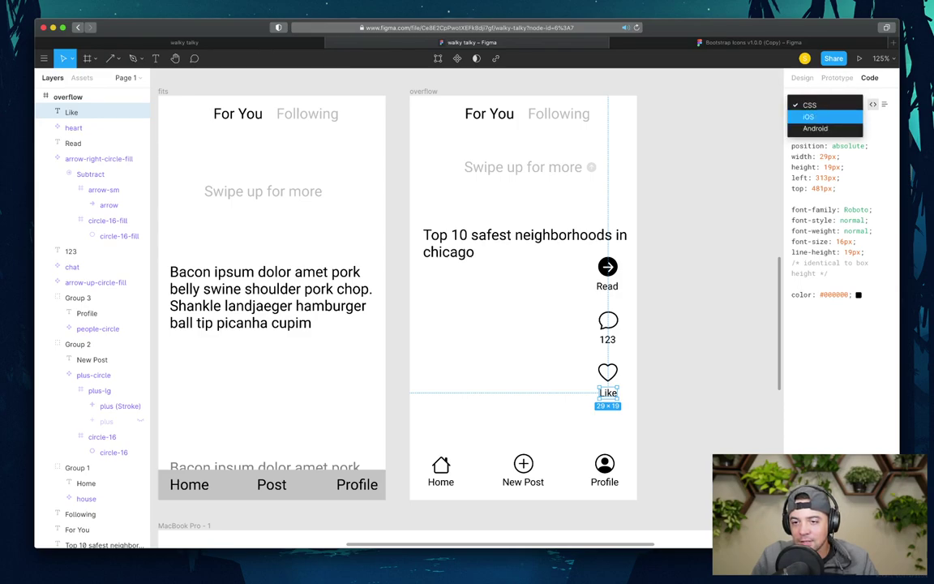
key(Return)
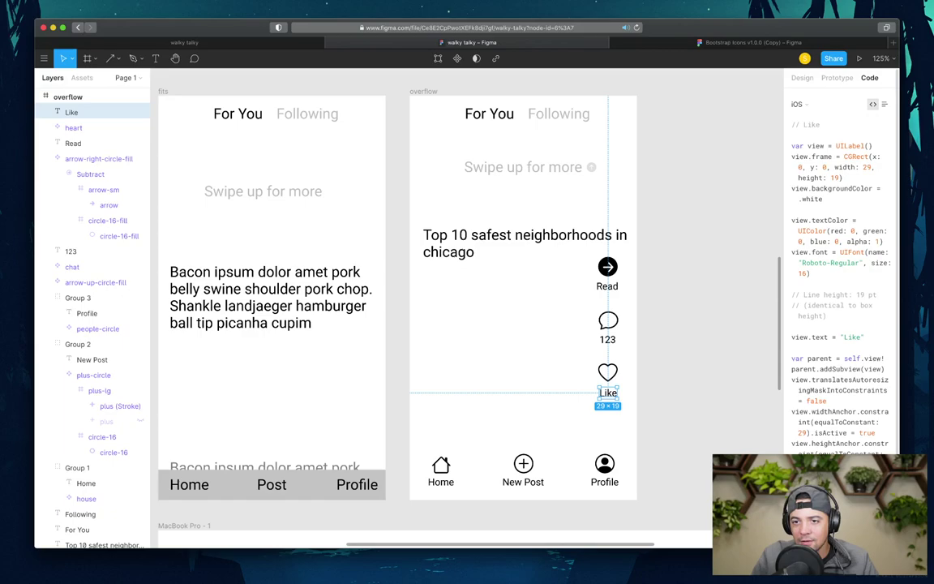
key(space)
key(Up)
key(Return)
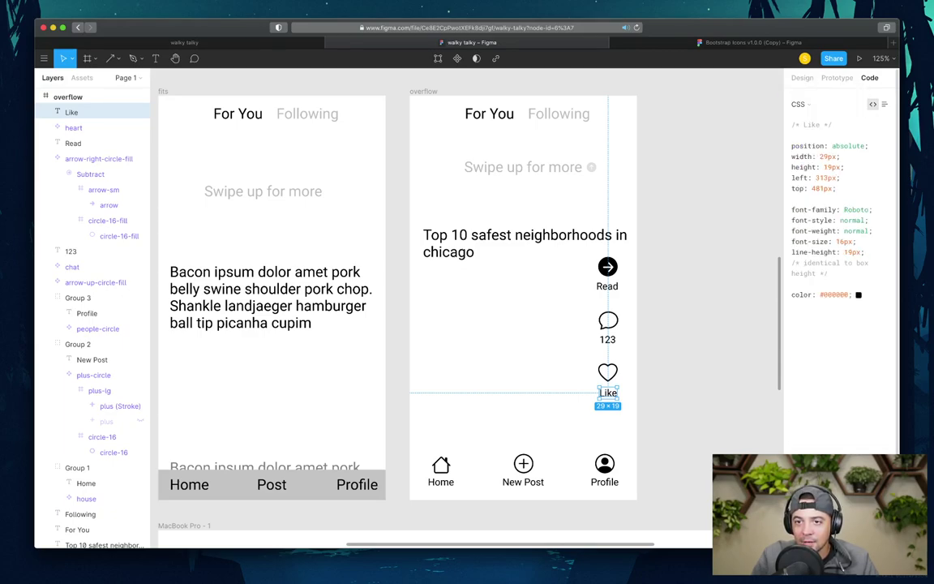
key(alt+8)
key(alt+9)
- Shift the Read/123/Like icon column down about 13 px with Shift+Down
key(alt+8)
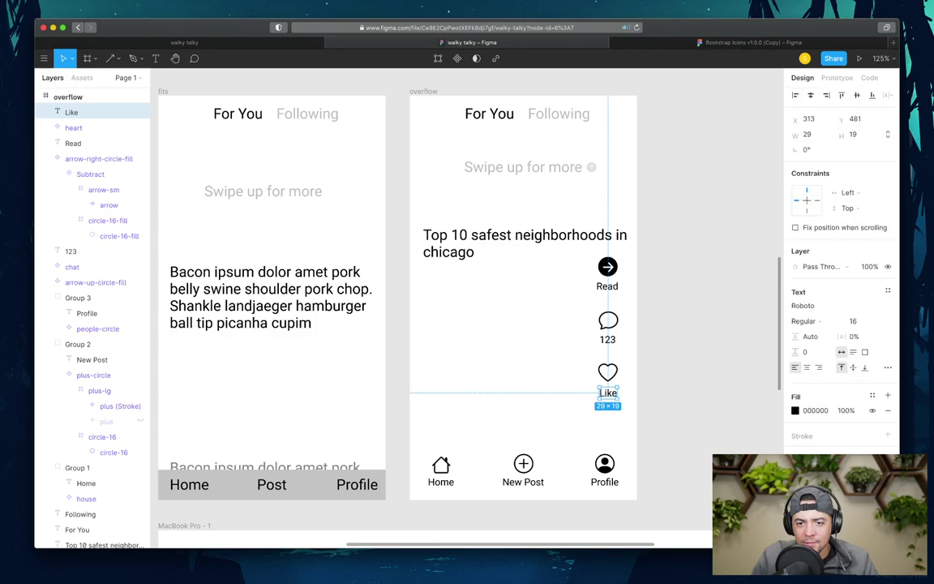
drag(572, 253, 635, 410)
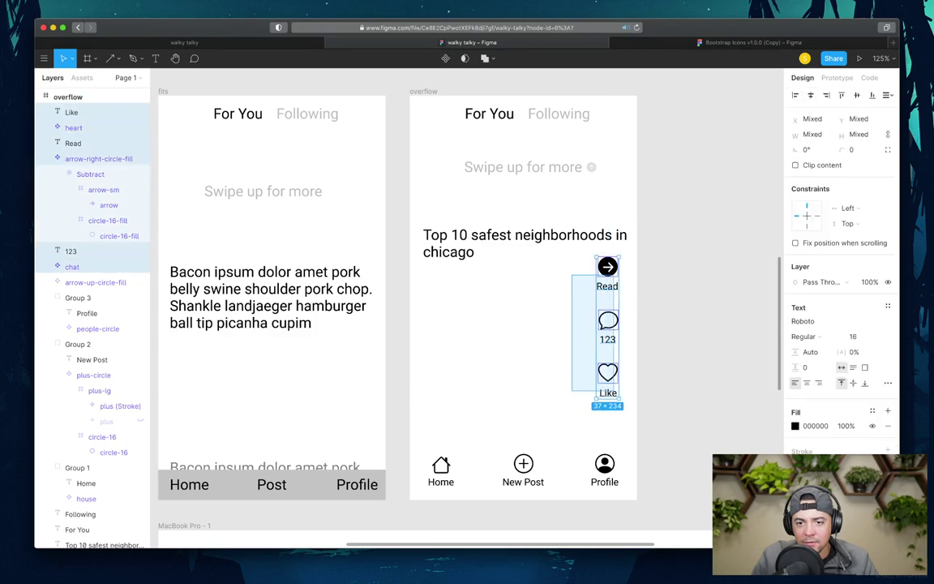
key(shift+Down)
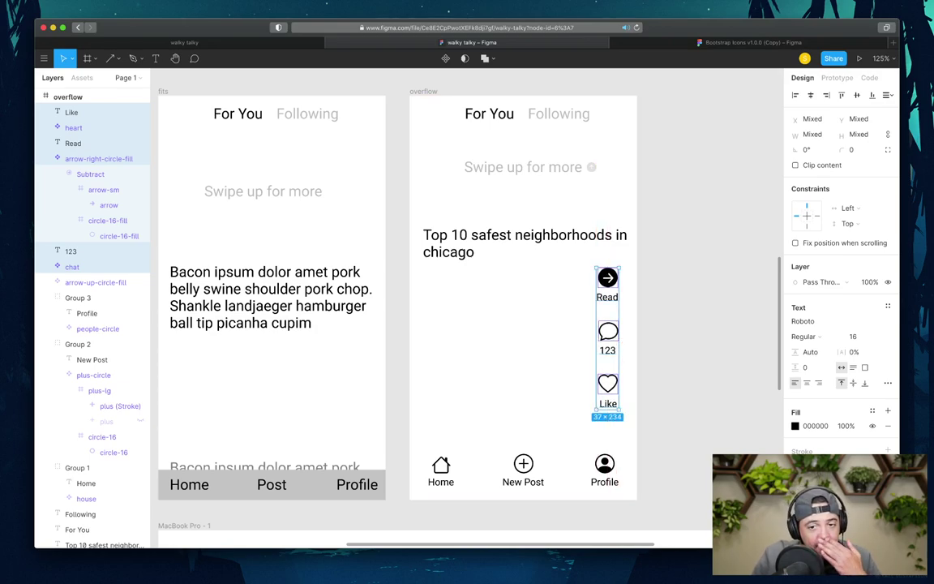
key(Escape)
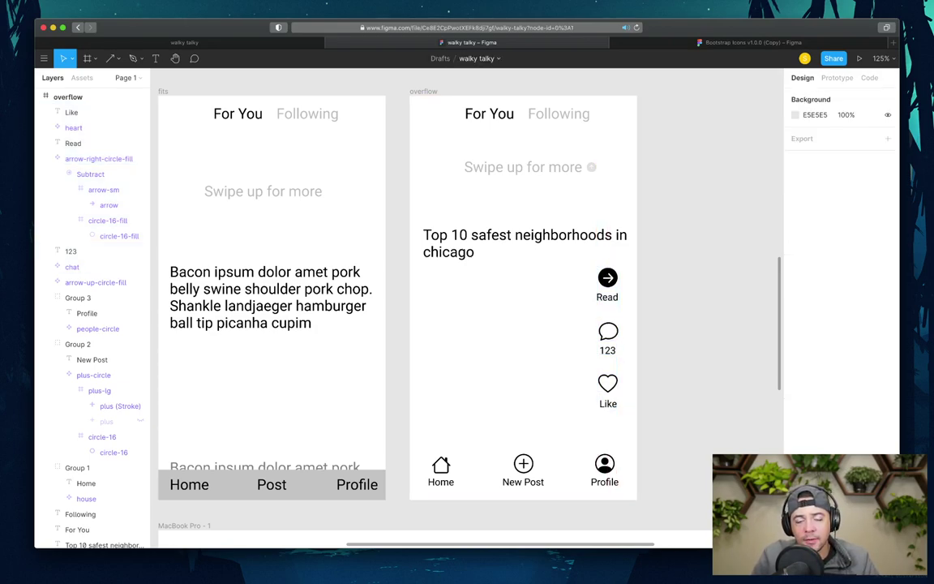
click(542, 247)
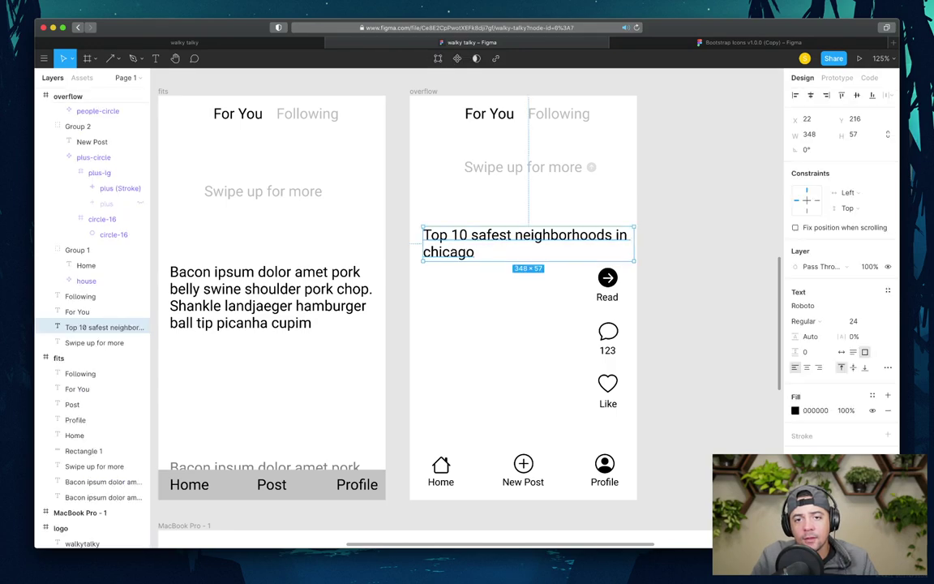
- Move Swipe up for more above the bottom nav and the headline up under the tabs
drag(528, 243, 528, 221)
click(523, 167)
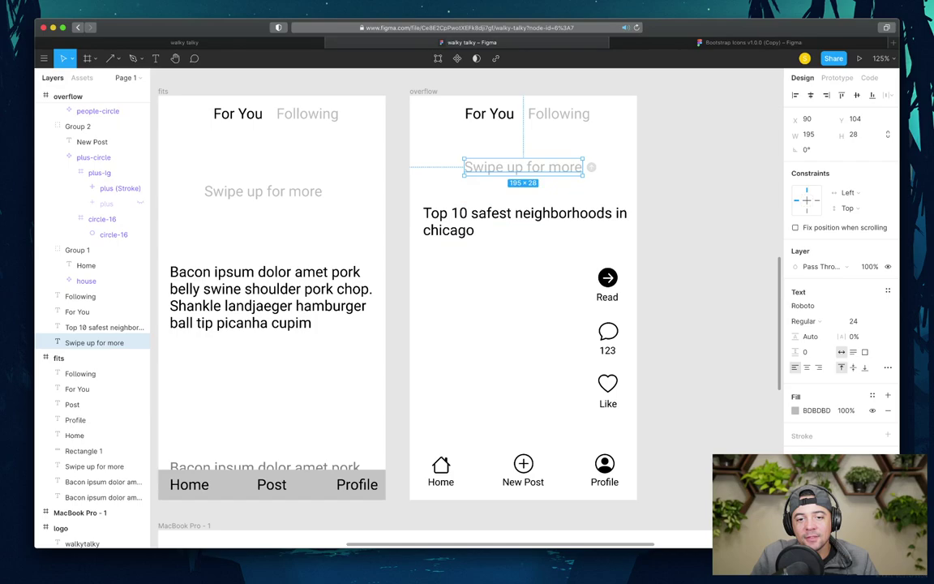
drag(524, 167, 506, 425)
click(527, 221)
drag(527, 222, 523, 160)
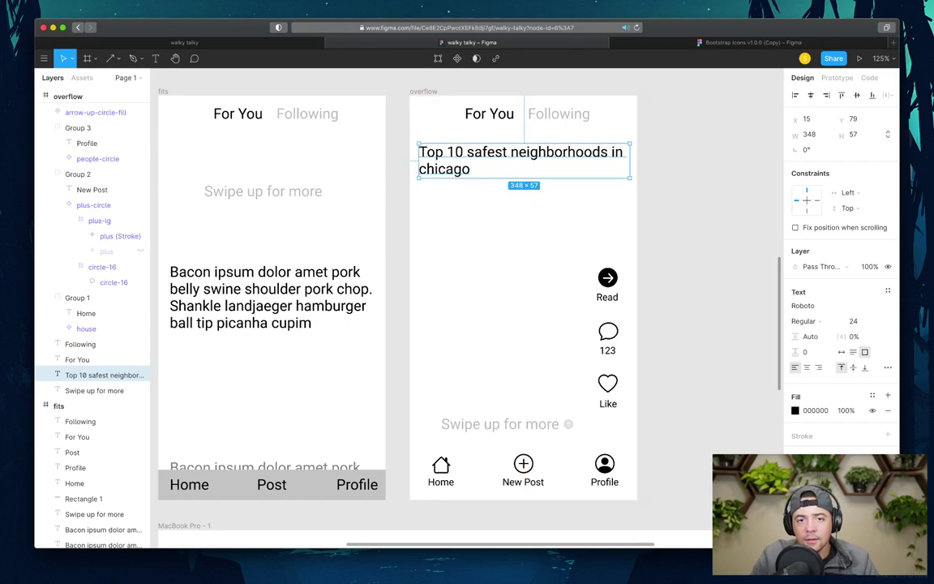
- Resize the headline box to about 350 wide and nudge it 7 px right
drag(630, 177, 619, 175)
click(854, 133)
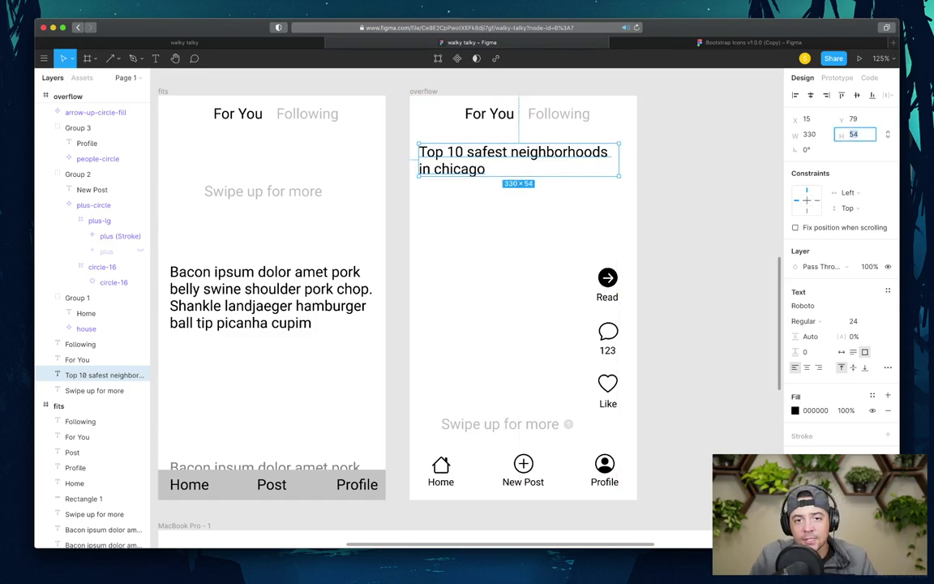
key(Escape)
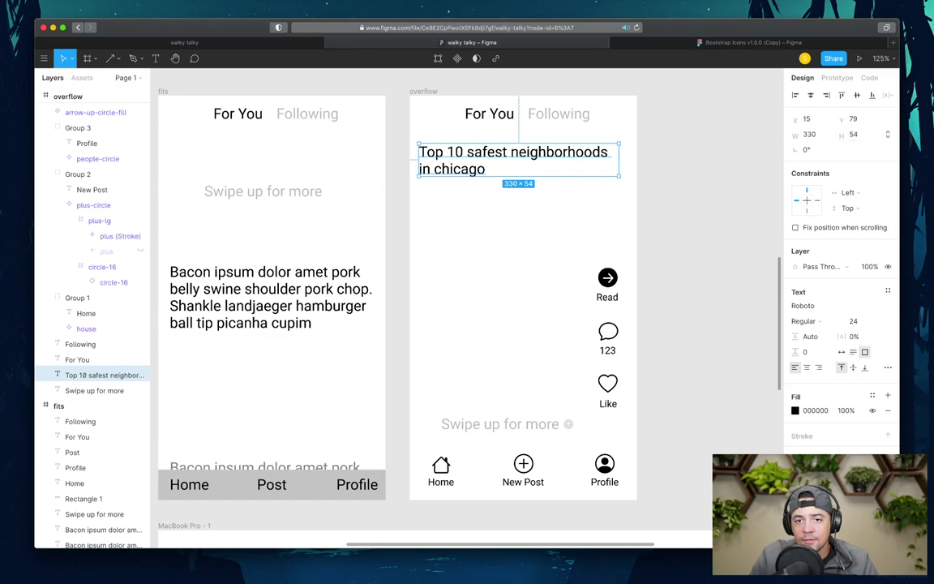
key(alt)
drag(620, 160, 626, 160)
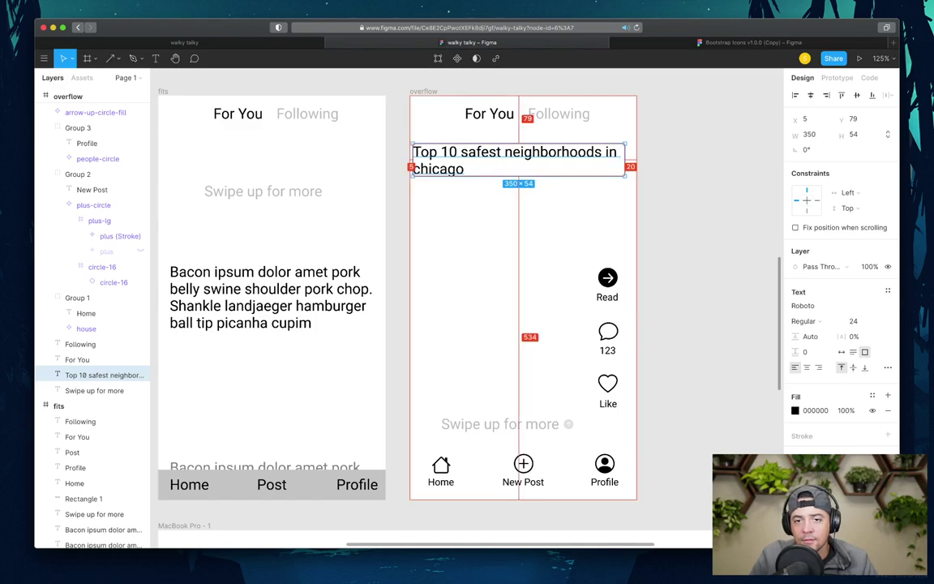
key(Right)
key(Right)
key(Right)
key(Right)
key(Right)
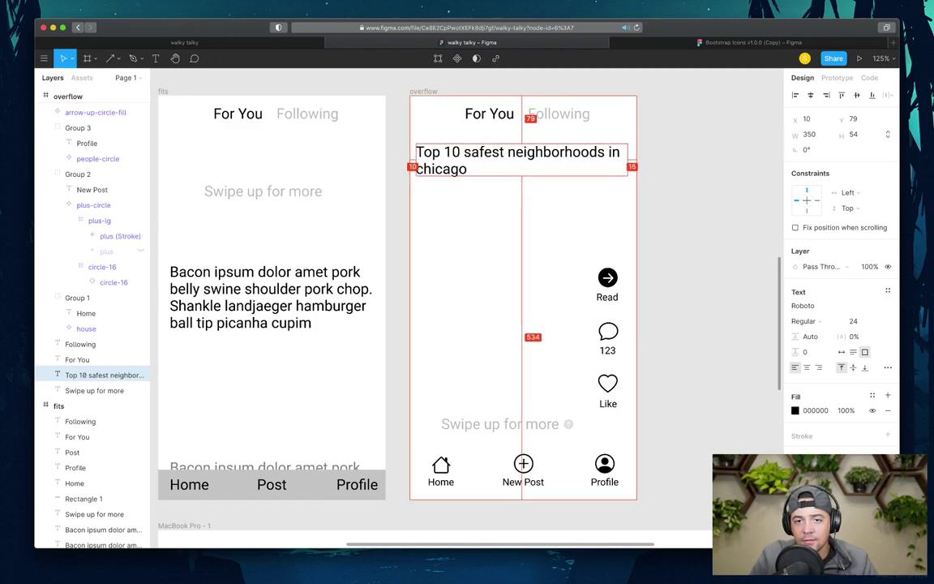
key(Right)
key(Right)
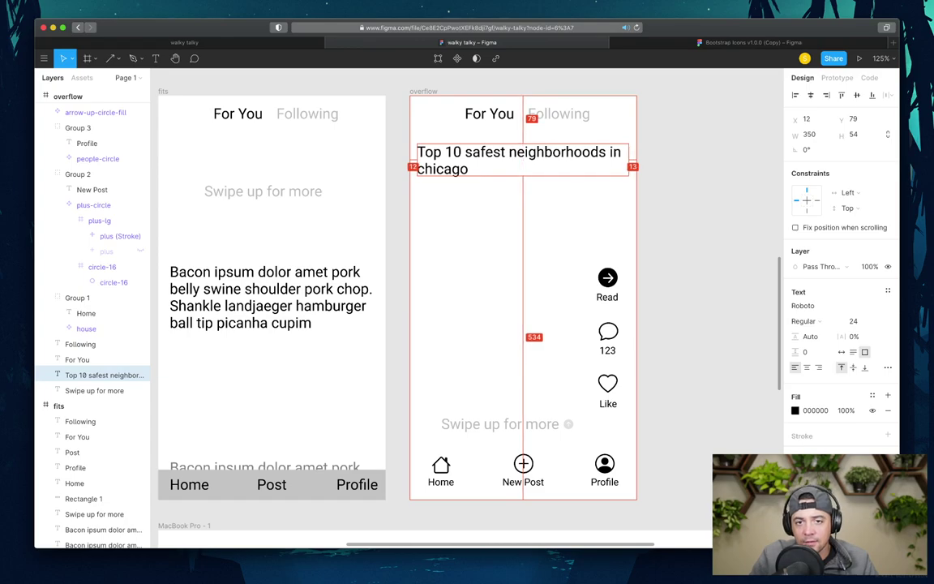
key(Escape)
- Set the headline box height to 40
click(104, 374)
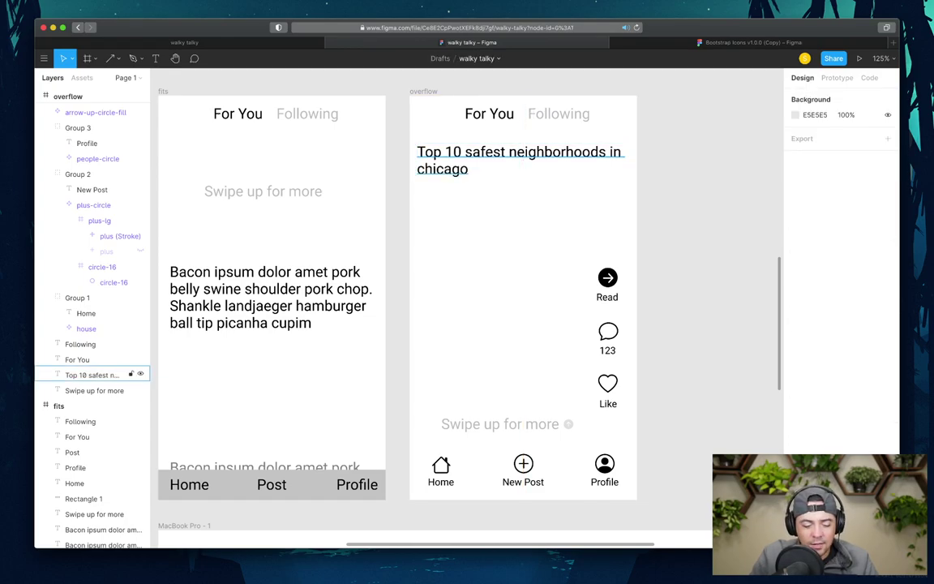
click(854, 134)
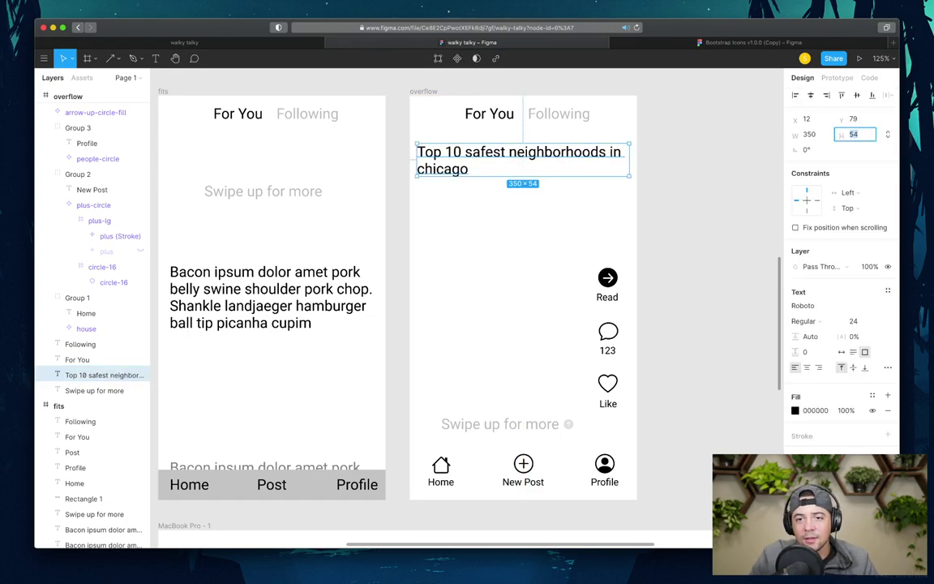
text(40)
key(Return)
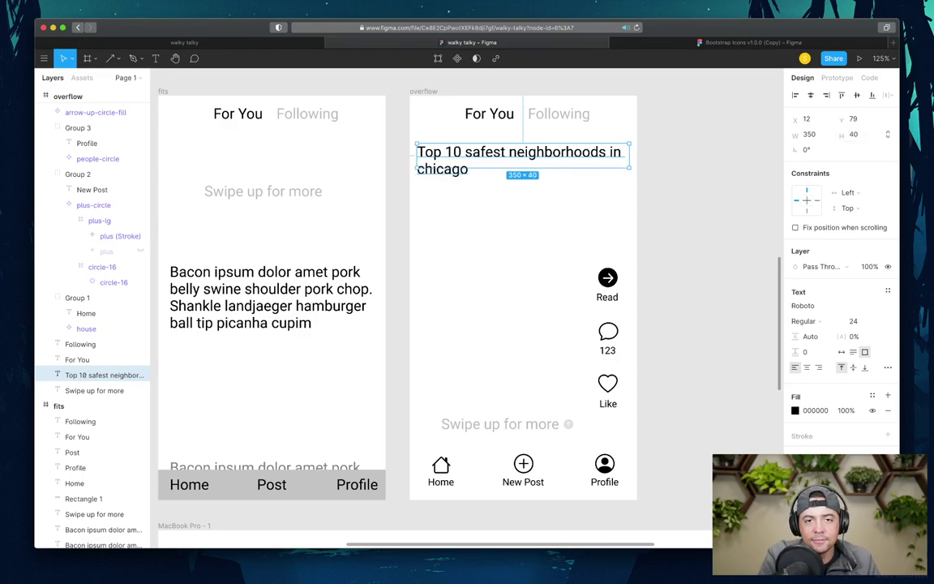
key(Escape)
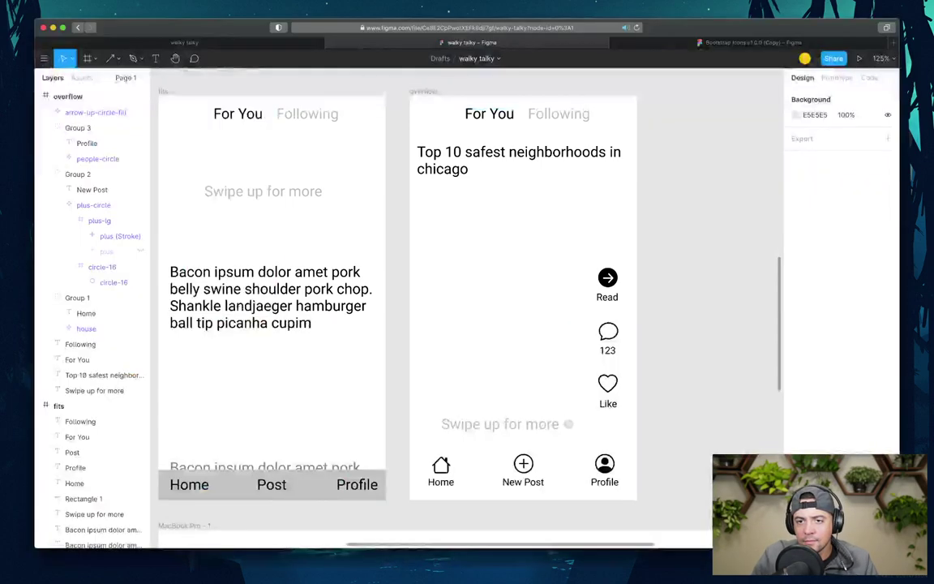
- Make the headline box 345 × 54 and centre it with 15 px side margins
click(519, 154)
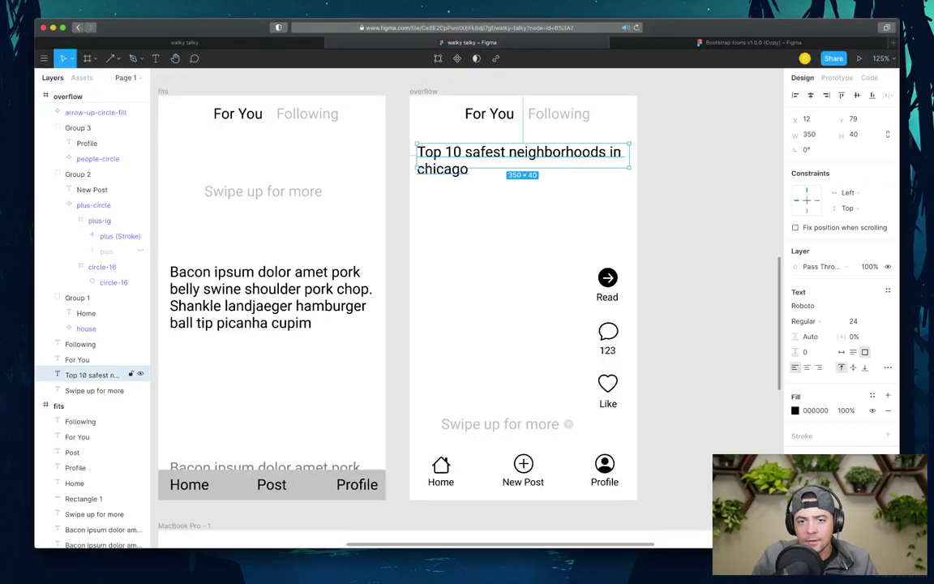
key(alt)
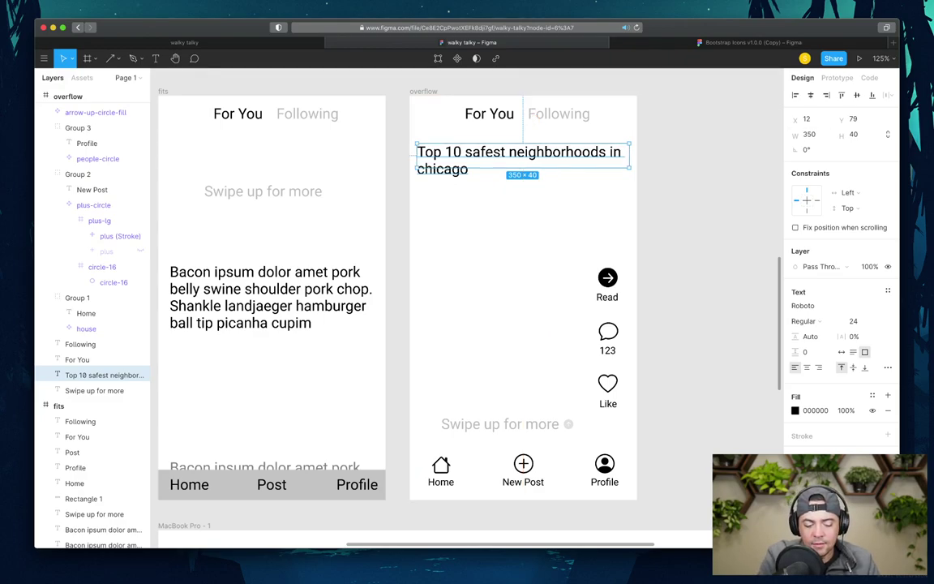
click(854, 134)
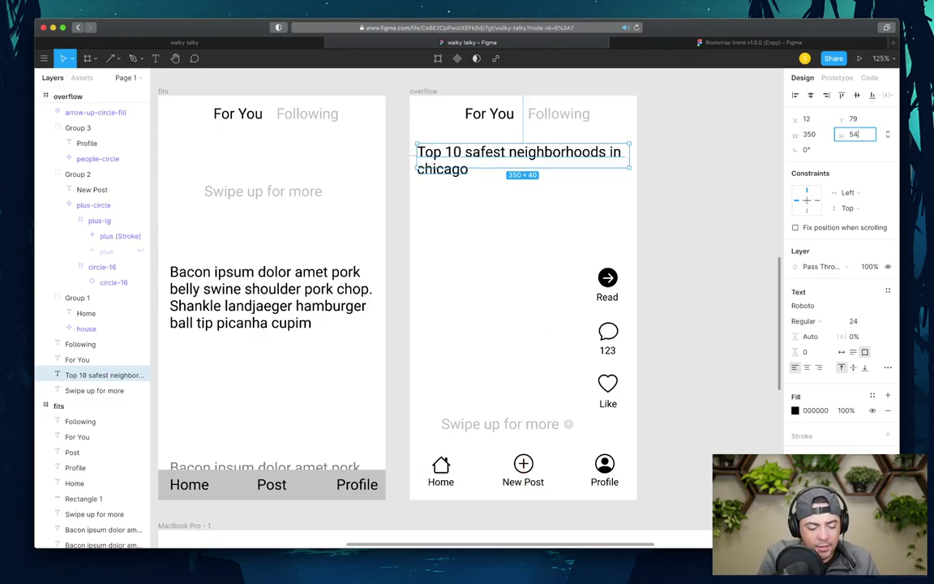
text(54)
key(Return)
click(809, 134)
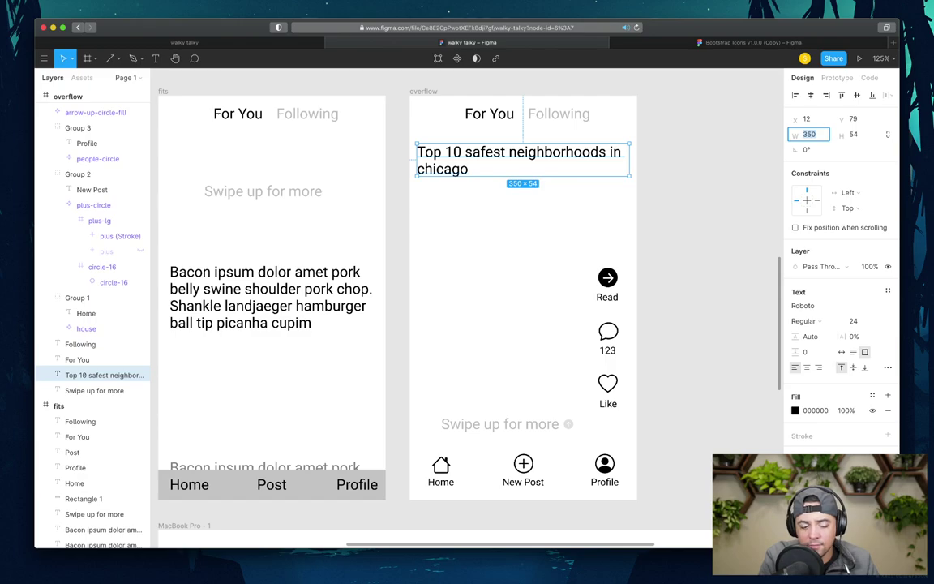
text(3)
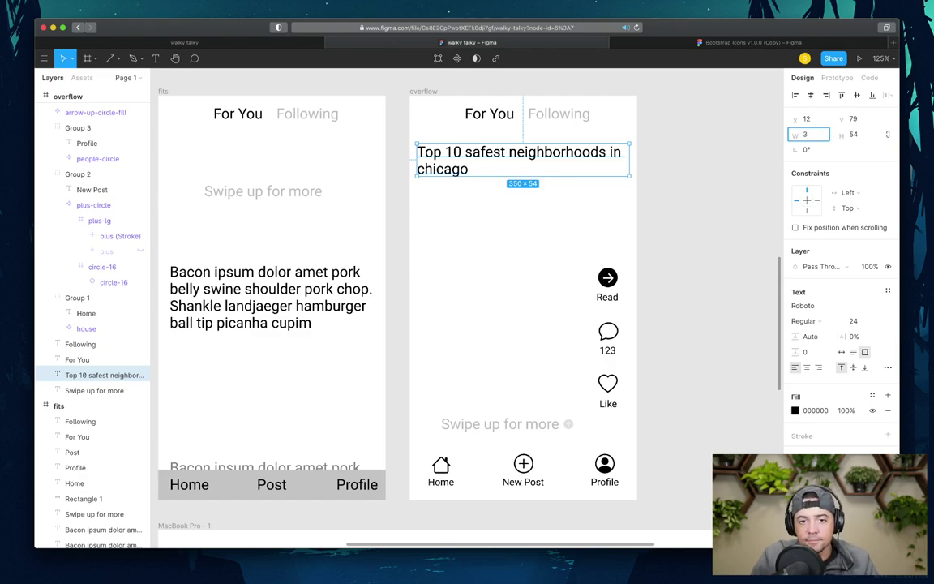
text(45)
key(Return)
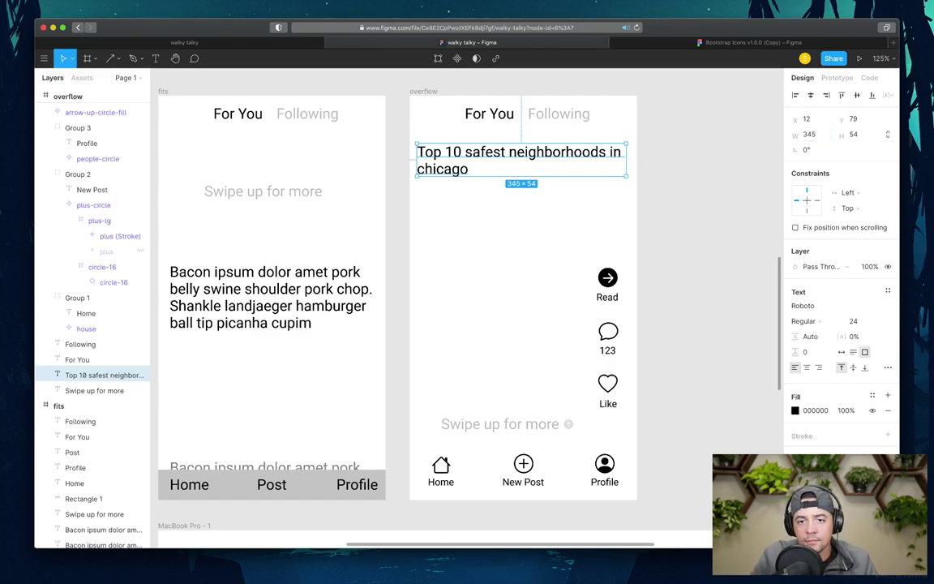
key(alt)
key(Right)
key(Right)
key(Right)
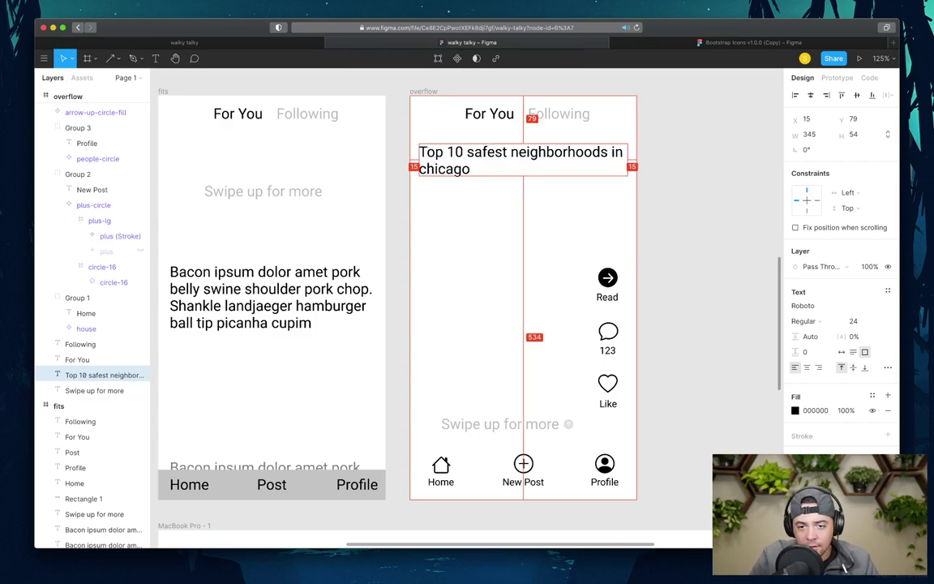
key(Escape)
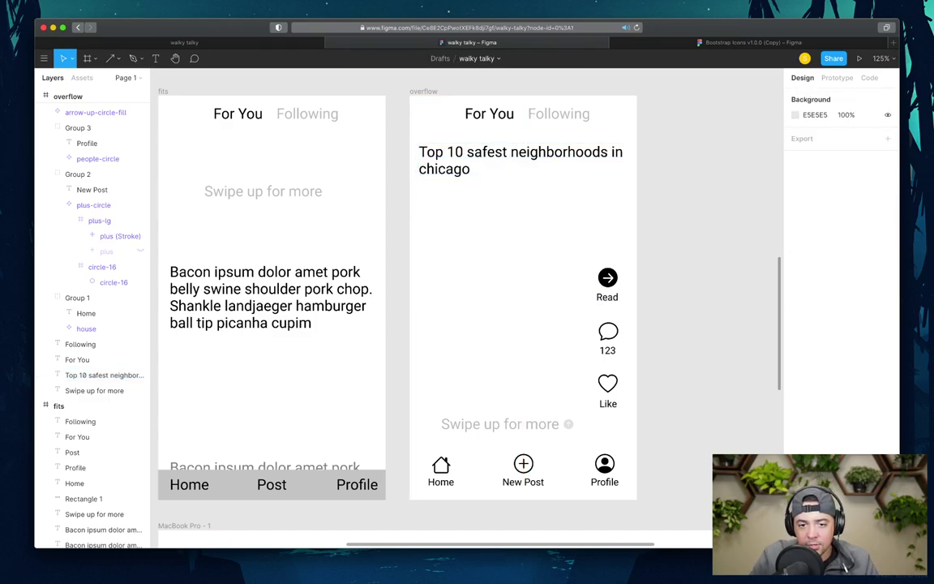
- Move Swipe up for more and its arrow icon up beneath the headline
click(94, 390)
shift+click(95, 112)
key(Up)
key(Up)
key(Up)
key(Up)
key(Up)
key(Up)
key(Up)
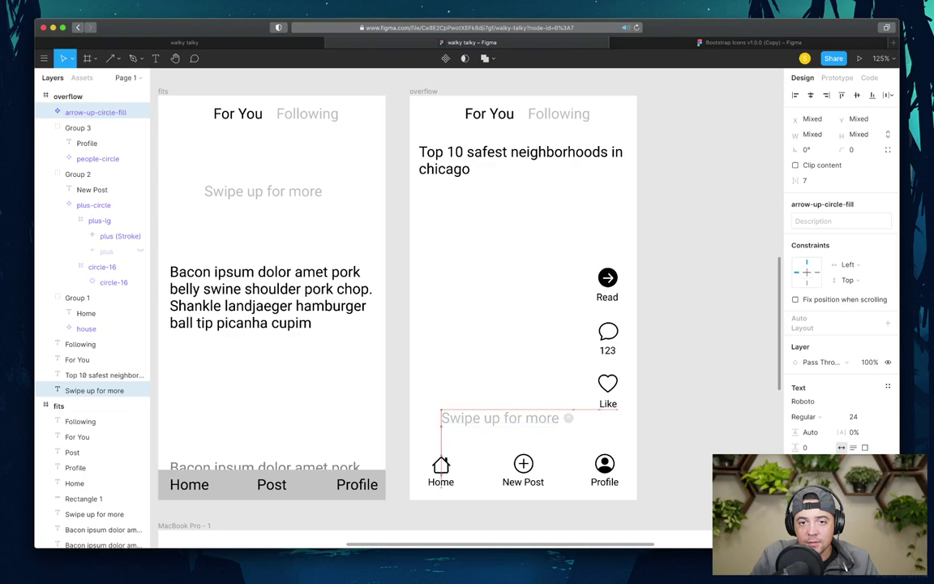
drag(503, 418, 519, 217)
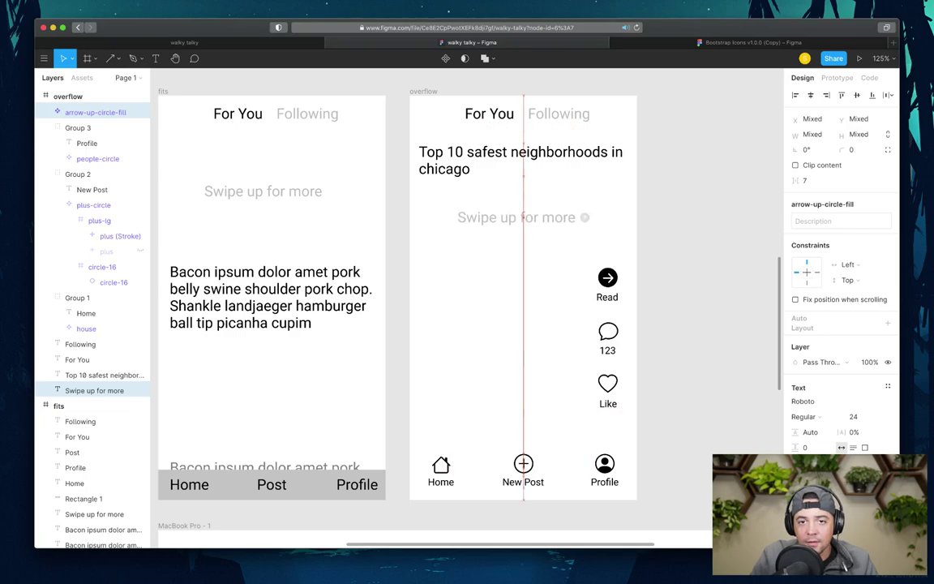
- Nudge the headline down away from the tabs to y 104
click(104, 375)
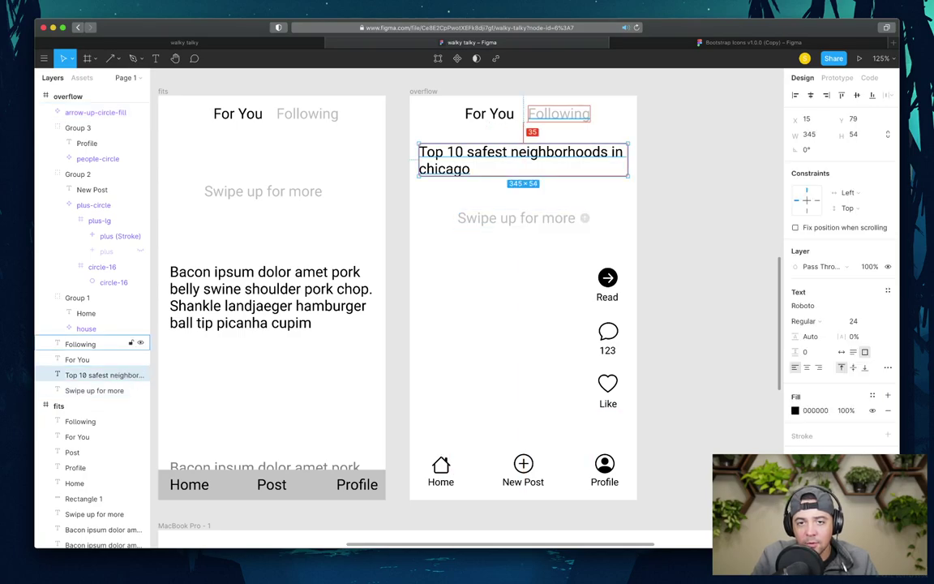
key(Down)
key(Down)
key(Down)
key(Down)
key(Down)
key(Down)
key(Down)
key(Down)
key(Down)
key(Down)
key(Down)
key(Down)
key(Down)
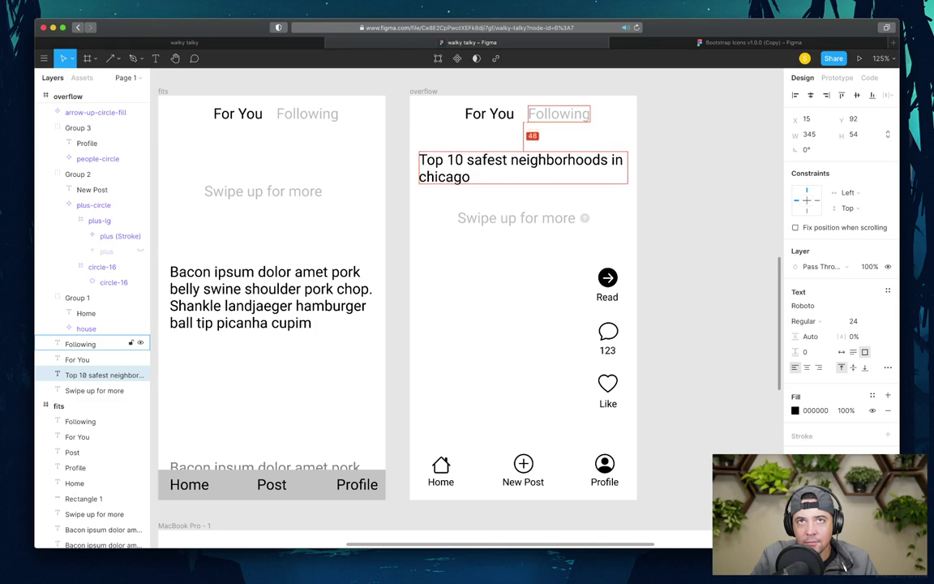
key(Down)
key(Down)
key(Down)
key(Down)
key(Down)
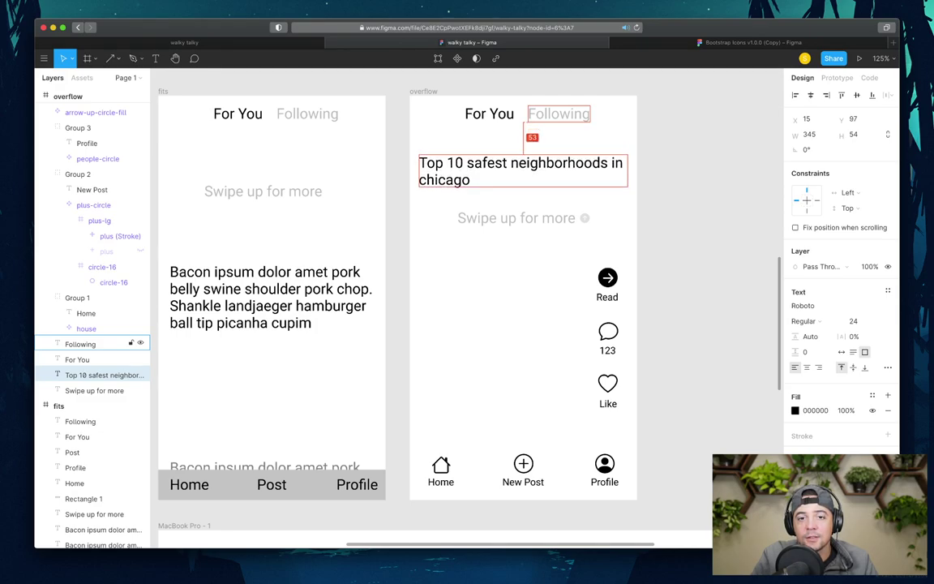
key(Down)
key(Down)
key(Down)
key(Down)
key(Down)
key(Down)
key(Down)
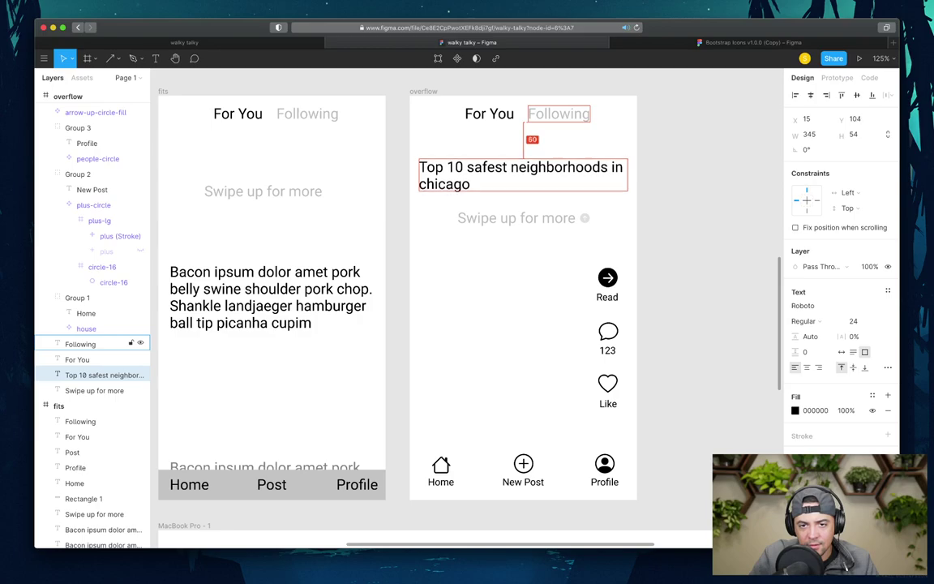
- Shift Swipe up for more and its arrow left to align with the headline
click(516, 217)
shift+click(585, 218)
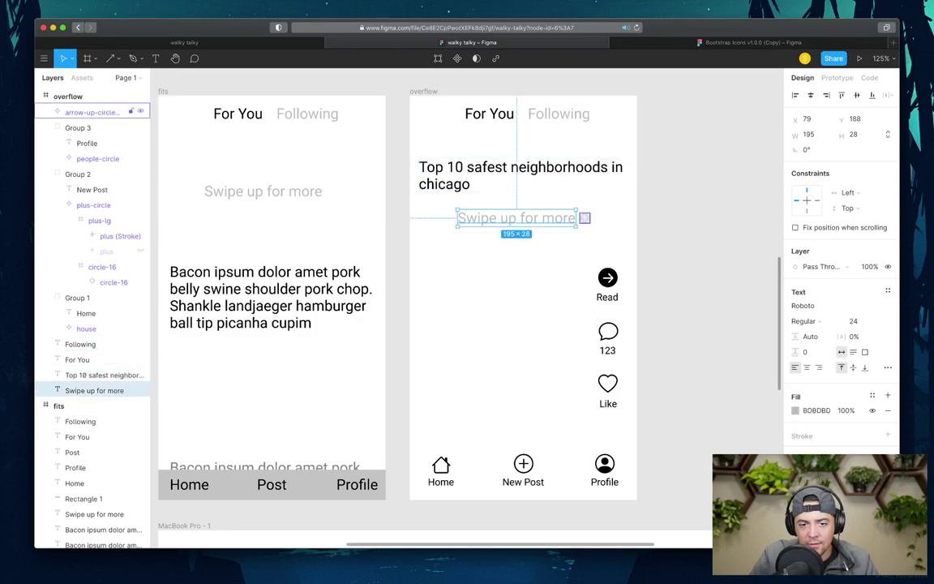
drag(516, 217, 485, 226)
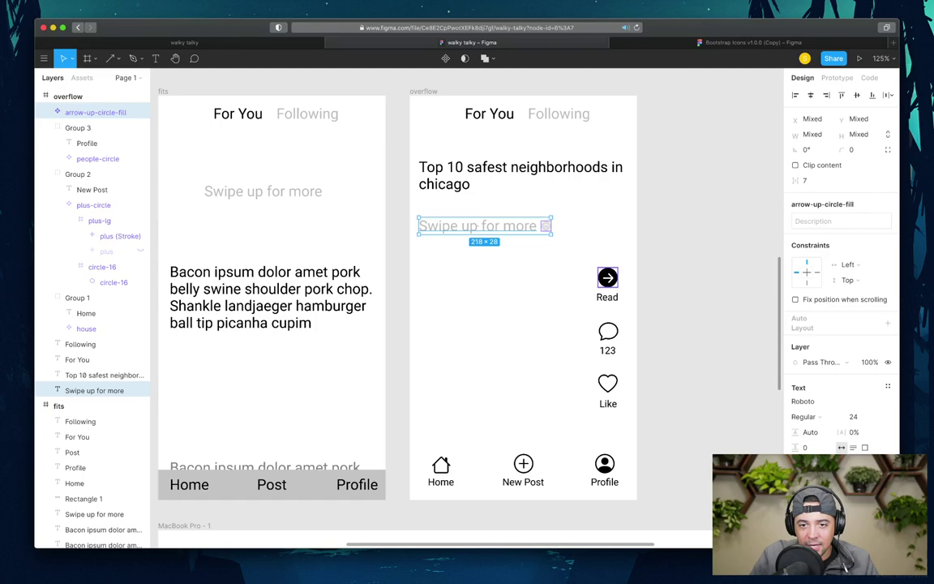
key(Escape)
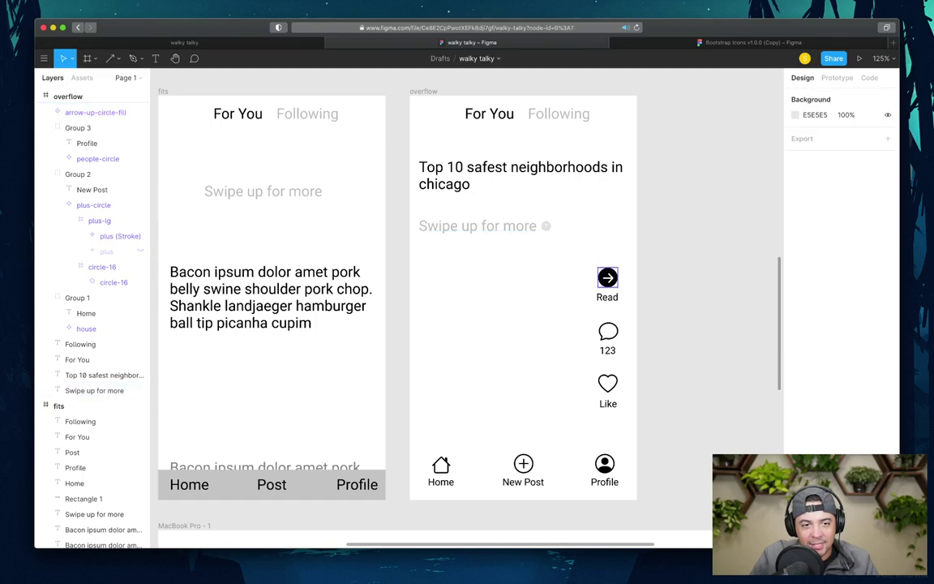
- Move the lower Bacon ipsum text in the fits frame up above the nav bar
click(608, 278)
scroll(607, 277, left, 2)
scroll(438, 308, right, 2)
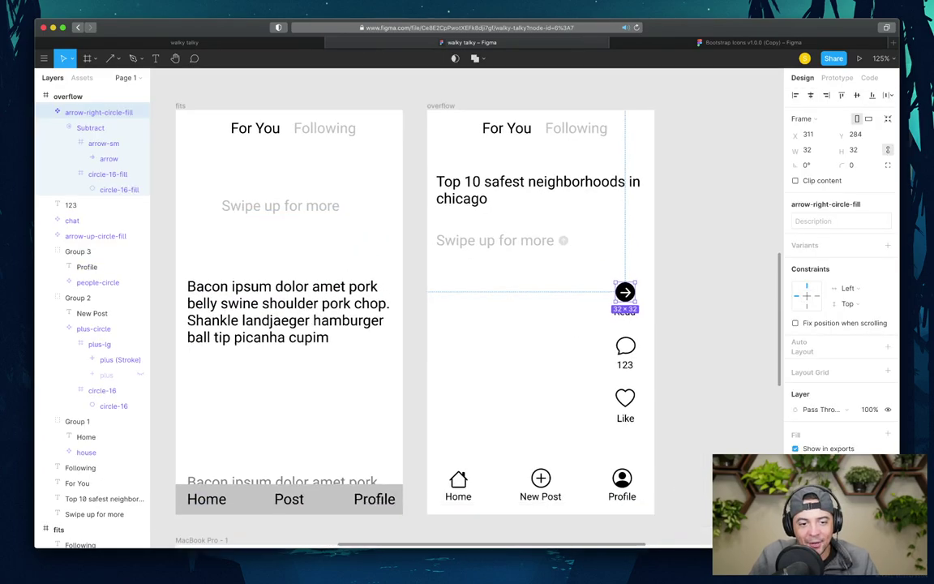
click(287, 311)
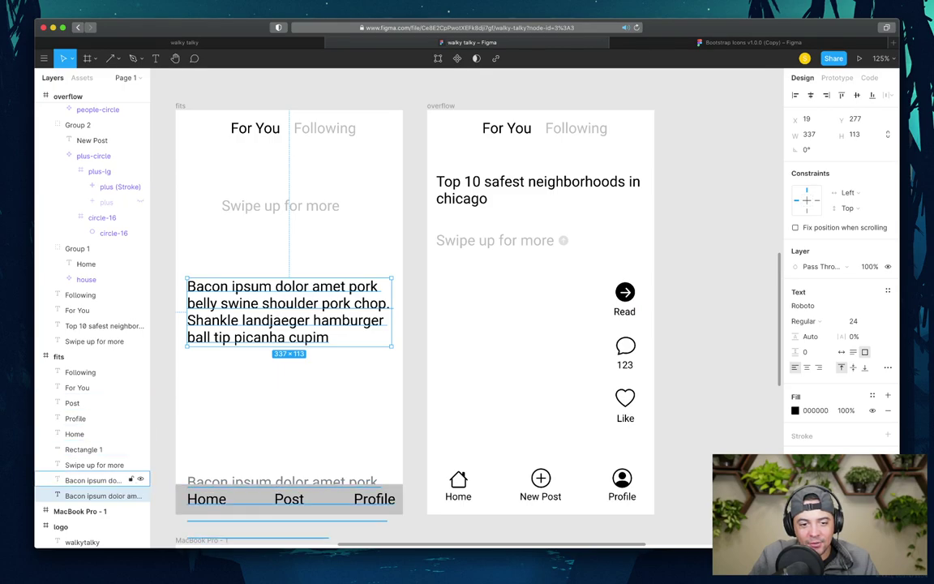
click(83, 449)
click(93, 480)
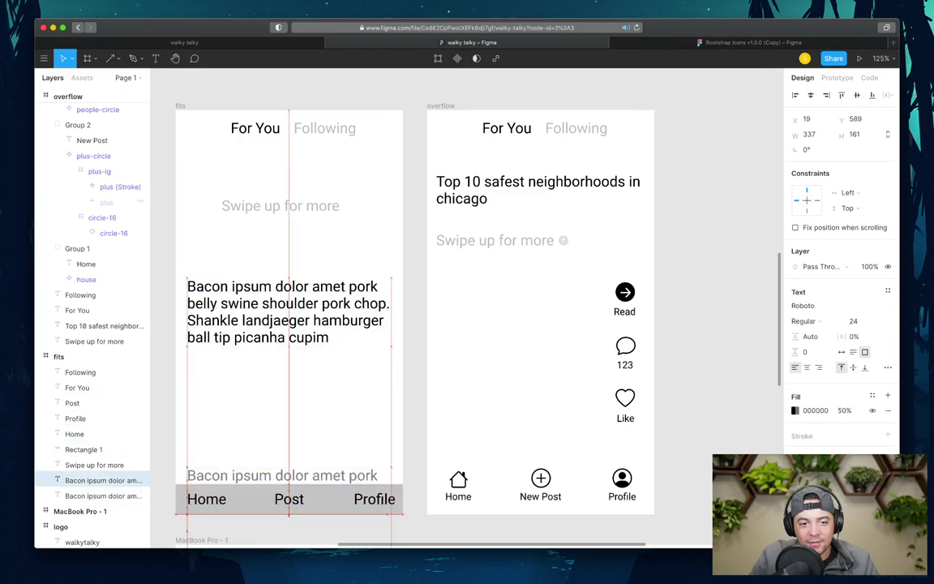
key(Down)
key(Down)
key(Down)
key(Down)
key(Down)
key(Down)
key(Down)
key(Down)
key(Down)
key(Down)
key(Down)
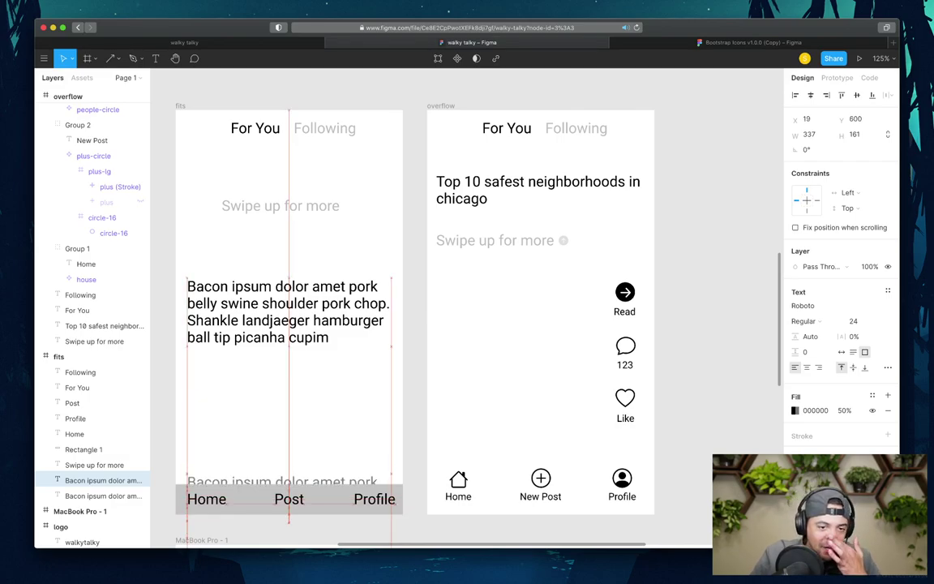
mouse_move(280, 482)
mouse_down()
mouse_move(279, 494)
mouse_move(279, 457)
mouse_move(277, 465)
mouse_up()
key(Escape)
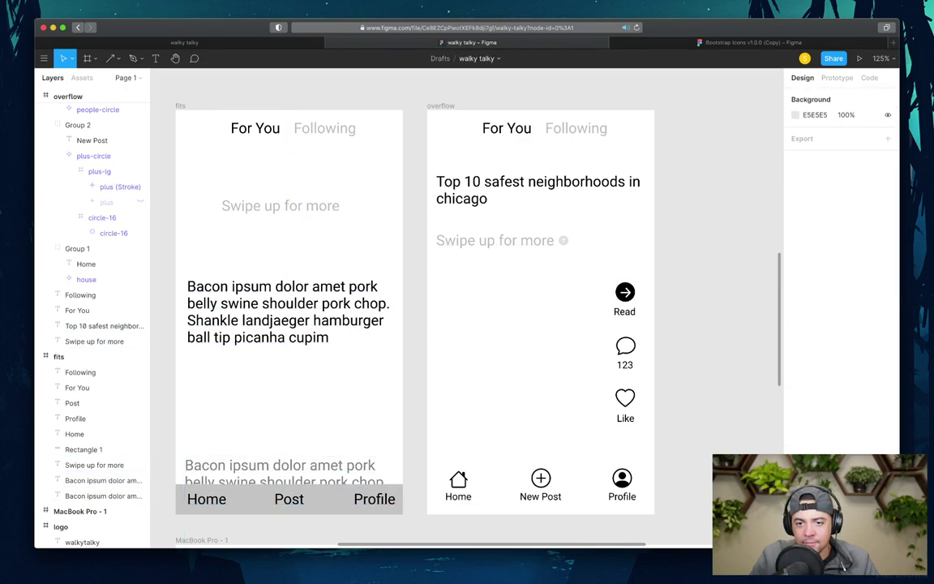
- Nudge the Read/123/Like icon column up about 22 px, then switch to the Bootstrap Icons file
drag(599, 280, 643, 430)
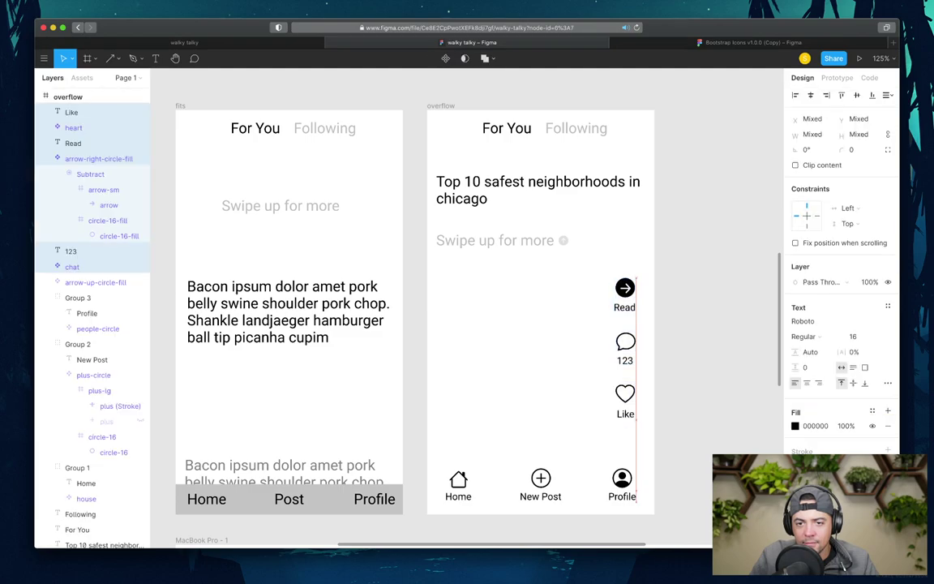
key(shift+Up)
key(shift+Up)
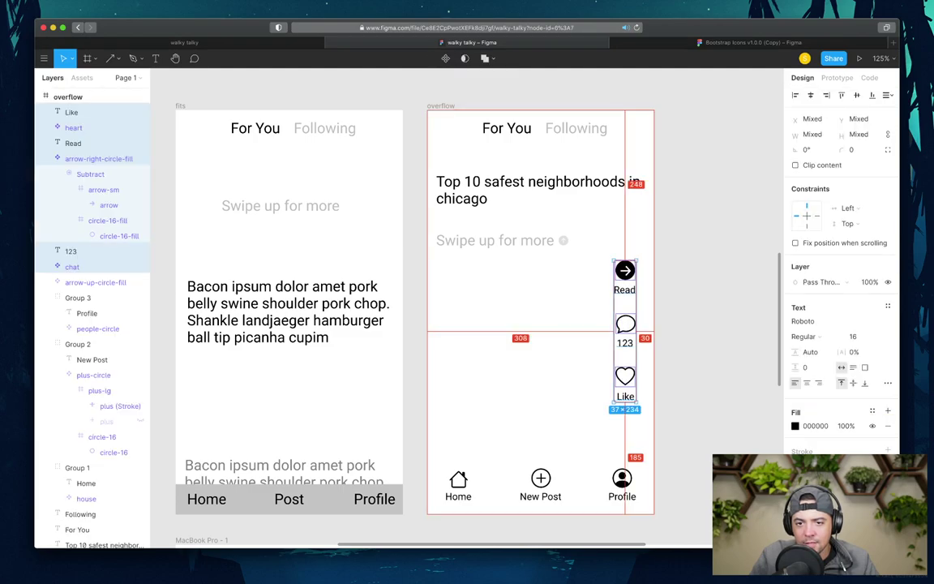
key(Escape)
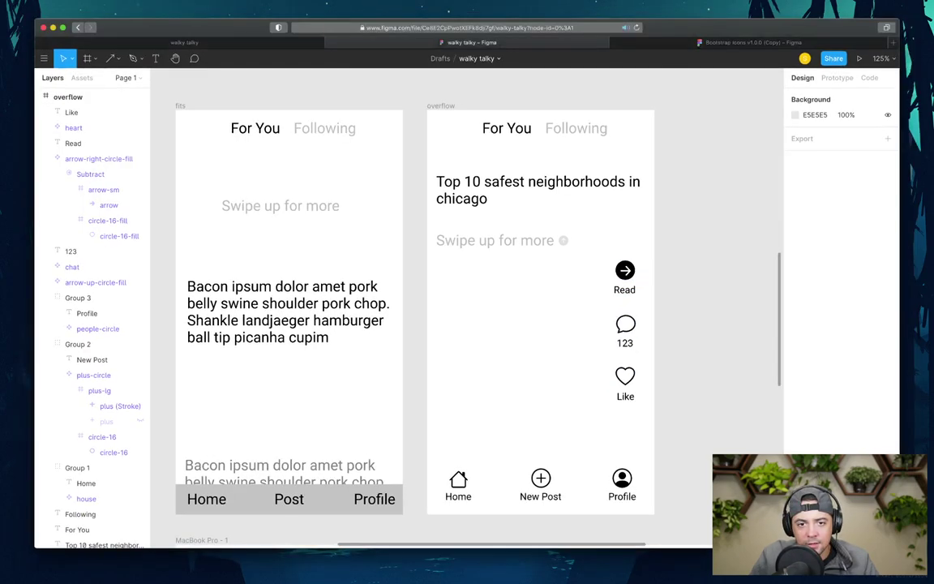
key(ctrl+Tab)
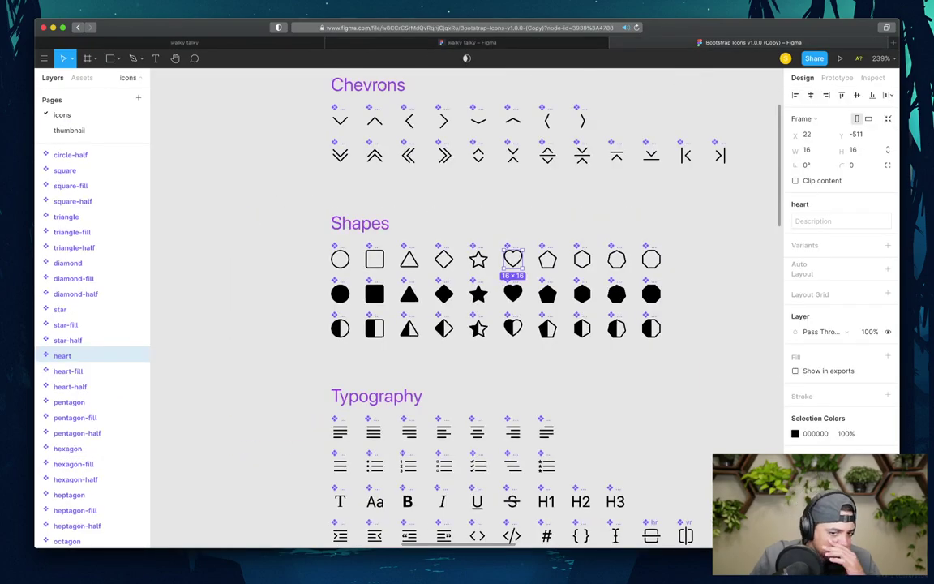
- Scroll down the Bootstrap Icons canvas, briefly glancing back at the walky talky file
scroll(466, 308, down, 6)
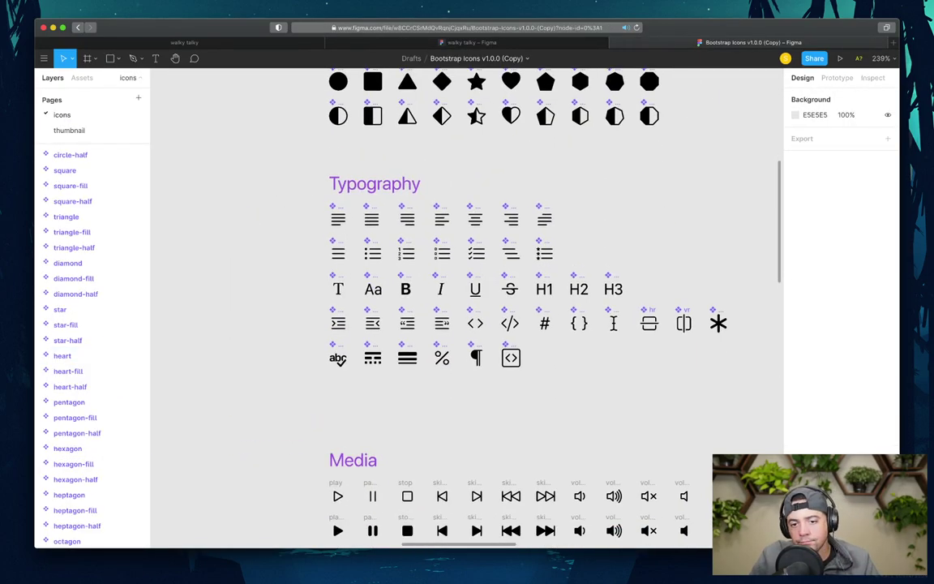
scroll(467, 309, down, 3)
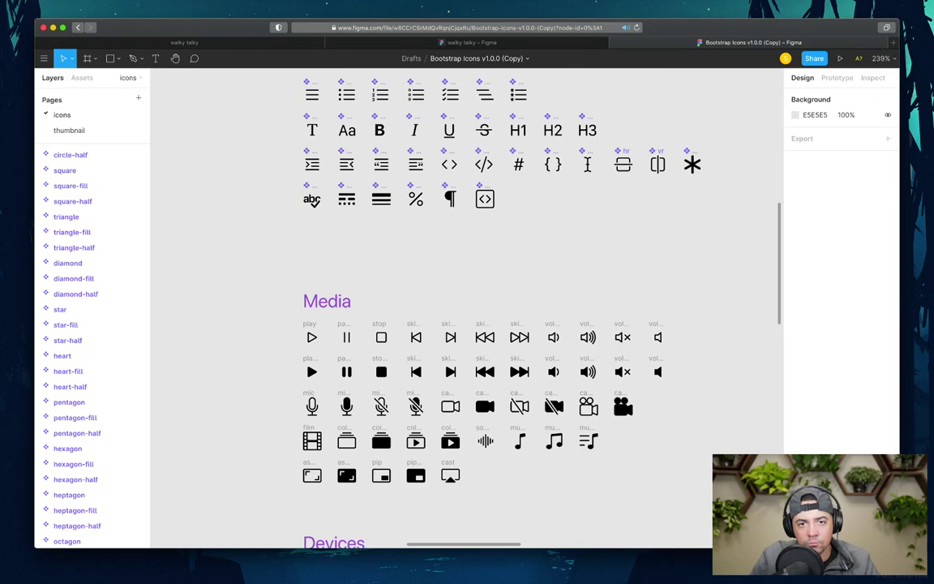
key(ctrl+shift+Tab)
key(ctrl+shift+Tab)
key(ctrl+Tab)
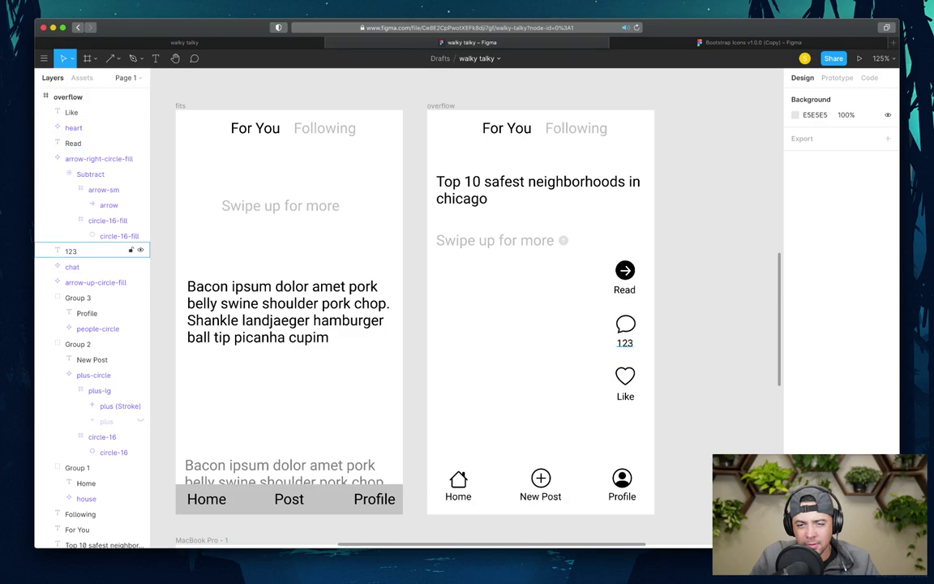
key(ctrl+shift+Tab)
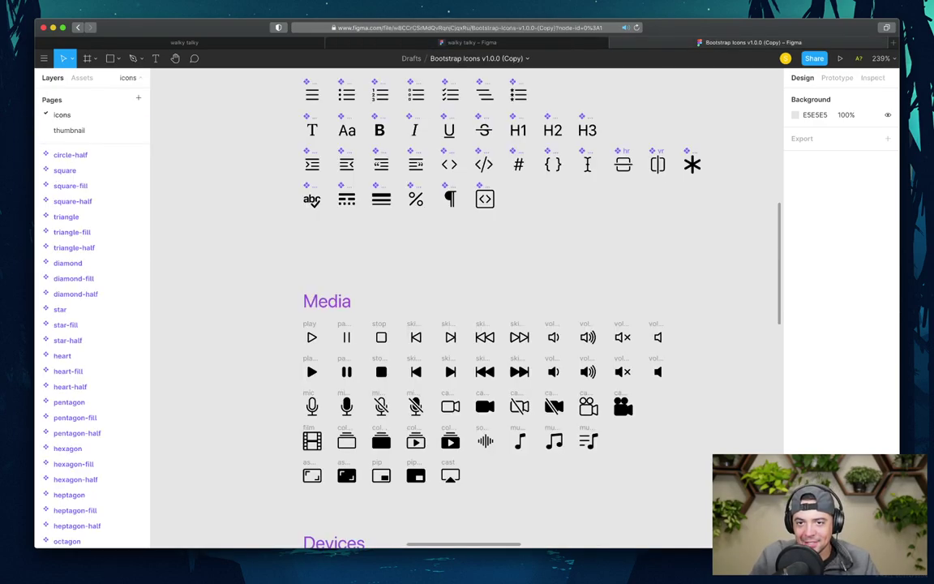
- Pan to the People section and inspect the people-circle icon
scroll(467, 308, down, 5)
scroll(467, 308, up, 4)
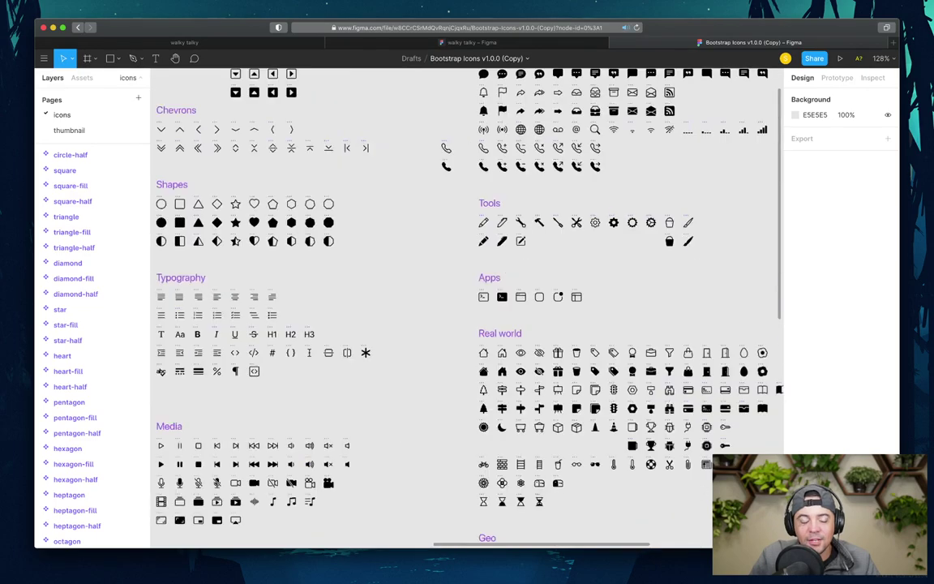
scroll(467, 308, up, 3)
scroll(467, 308, right, 3)
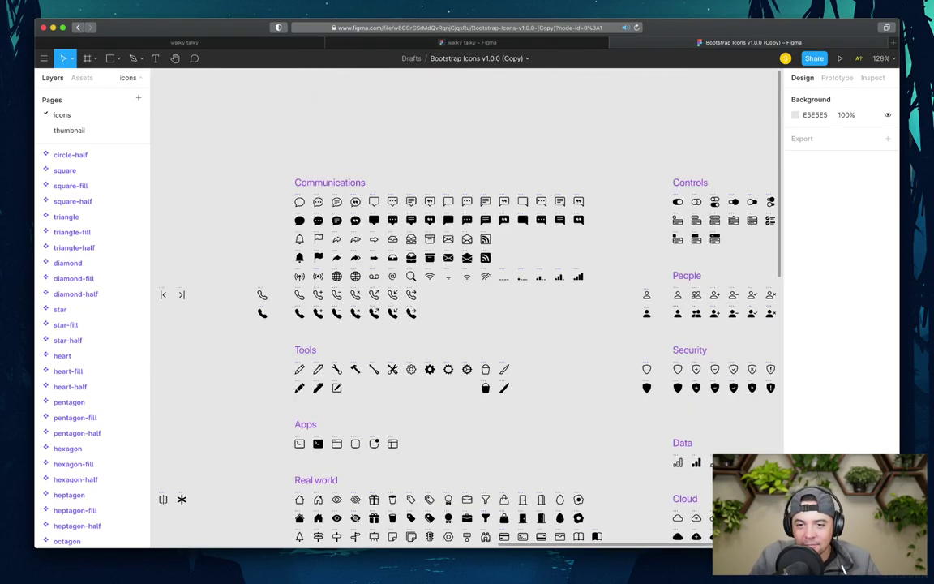
scroll(466, 324, right, 4)
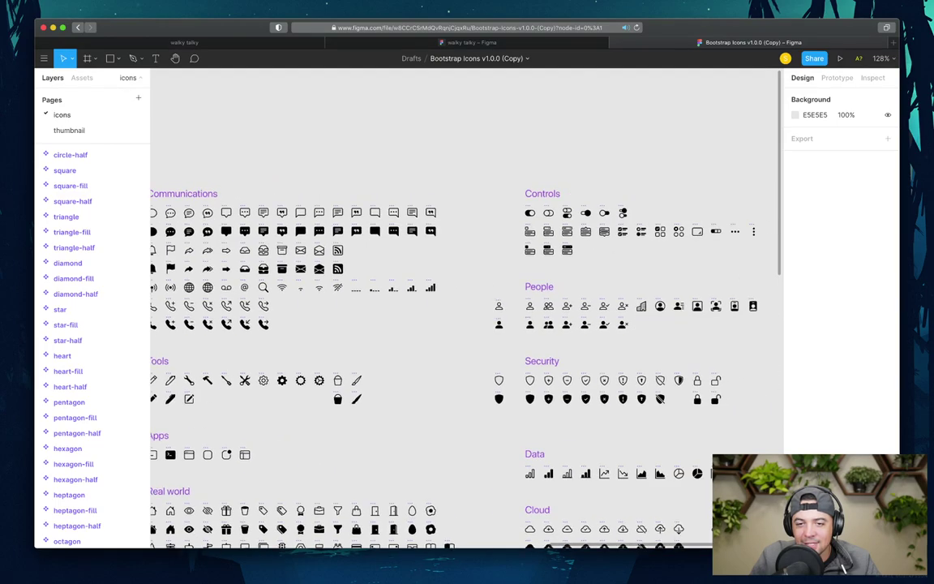
click(660, 306)
key(Escape)
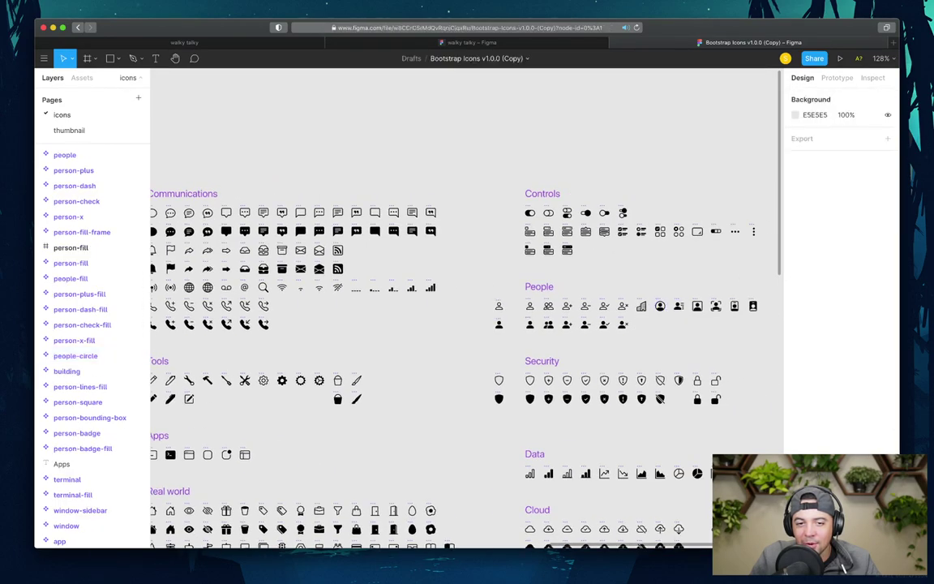
scroll(466, 325, right, 6)
scroll(466, 325, left, 3)
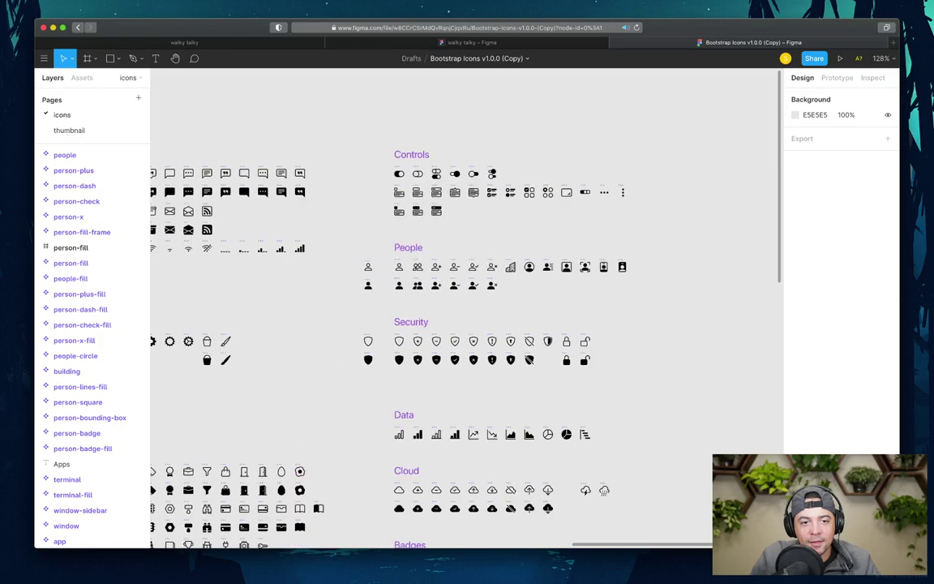
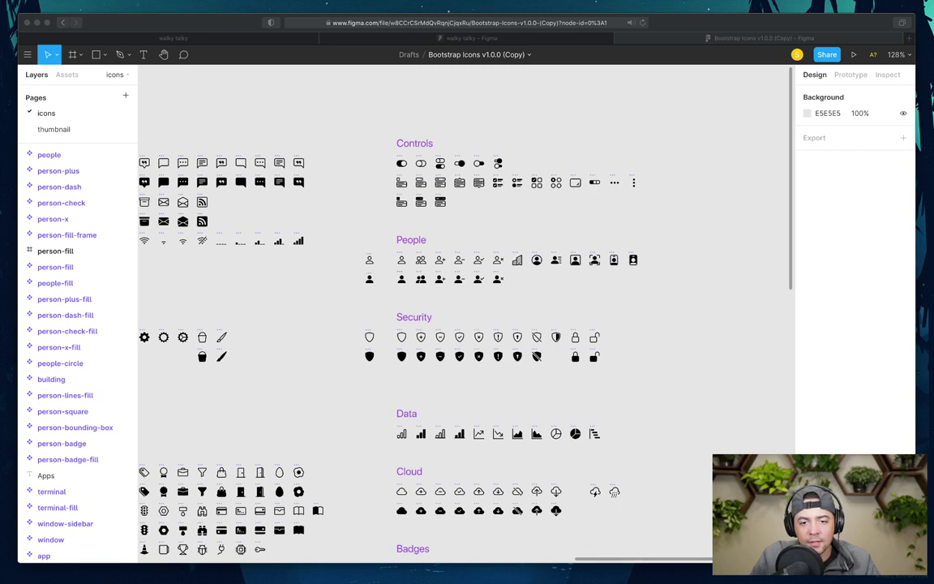
- Paste the profile photo into the walky talky overflow screen and move it over the upper area
key(ctrl+shift+Tab)
key(super+v)
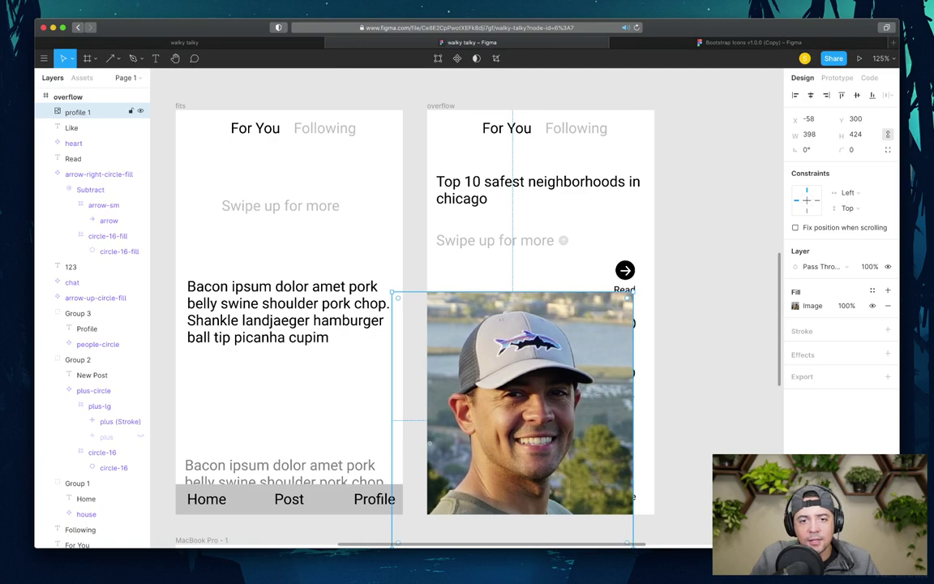
drag(519, 389, 552, 278)
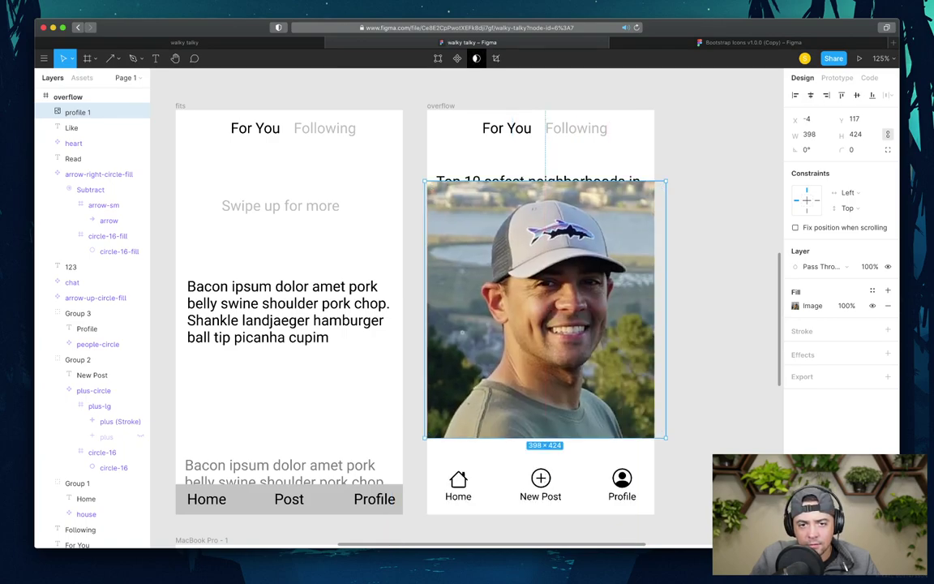
click(476, 57)
key(ctrl+z)
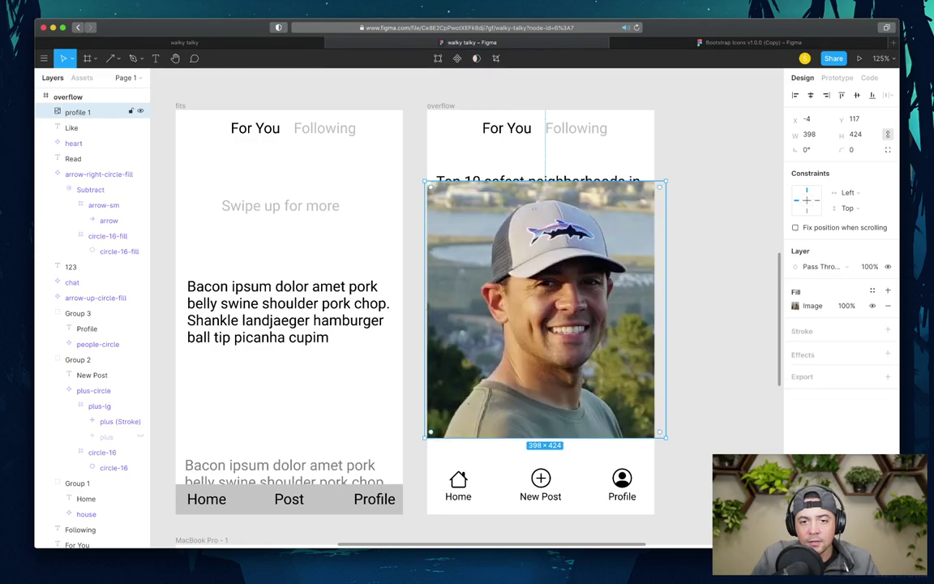
- Draw a 250×250 circle over the face in the photo
key(o)
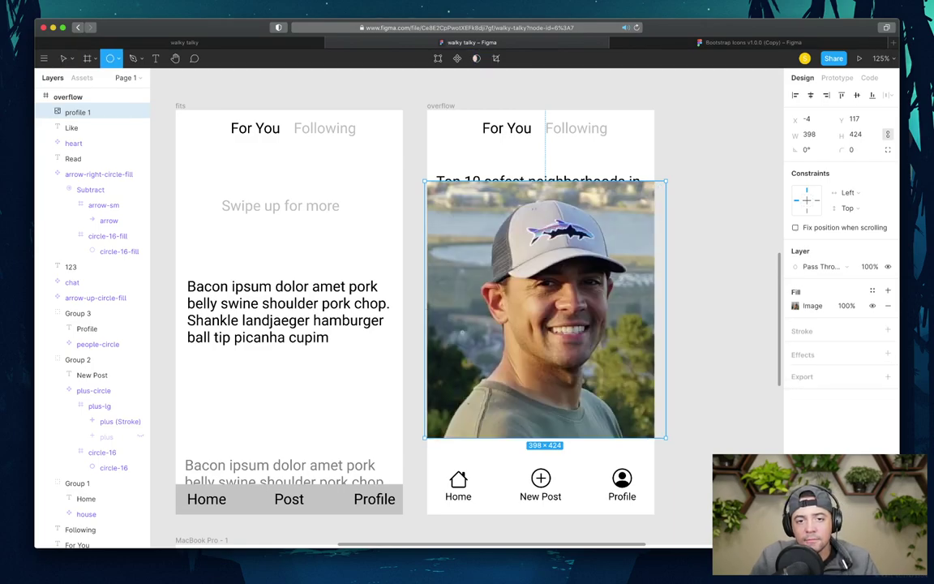
drag(469, 200, 632, 341)
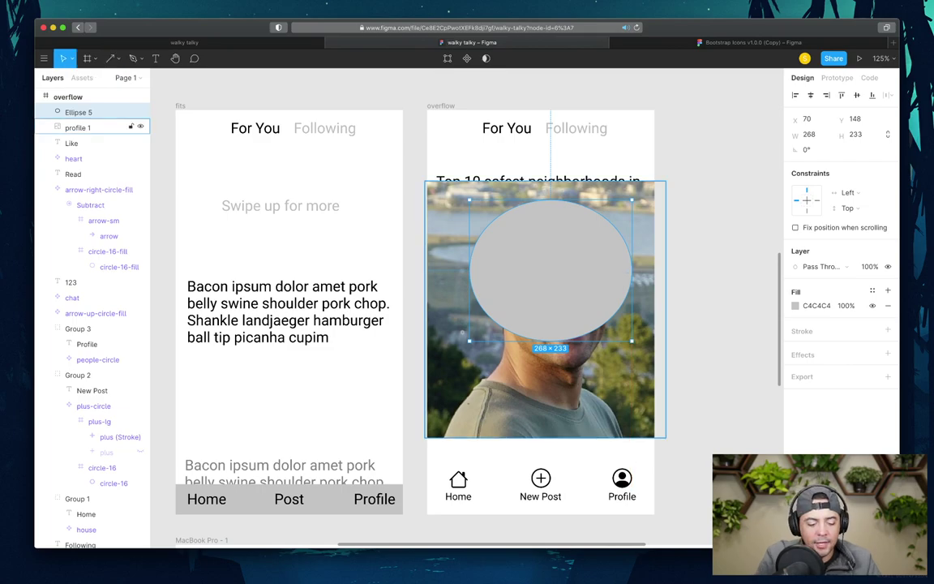
click(809, 133)
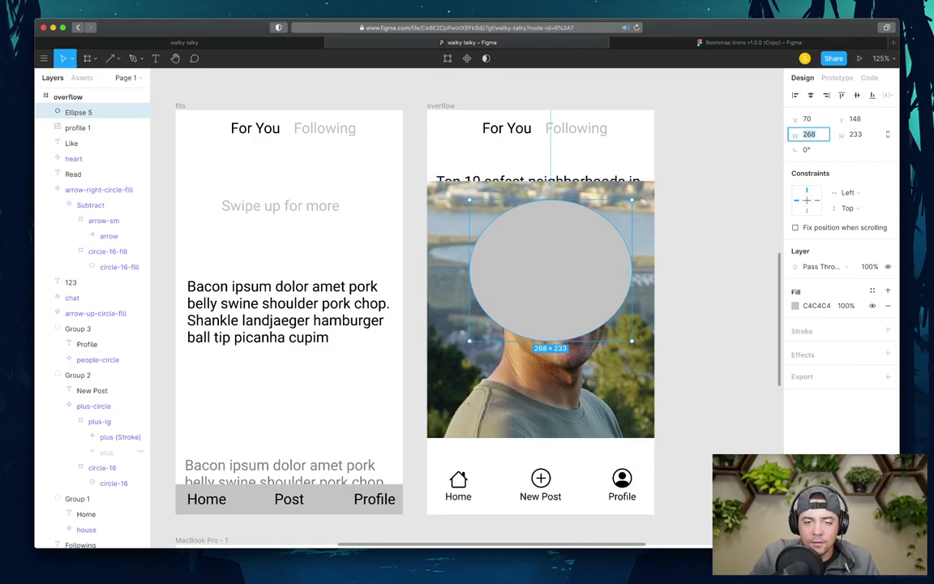
text(250)
key(Tab)
text(250)
key(Return)
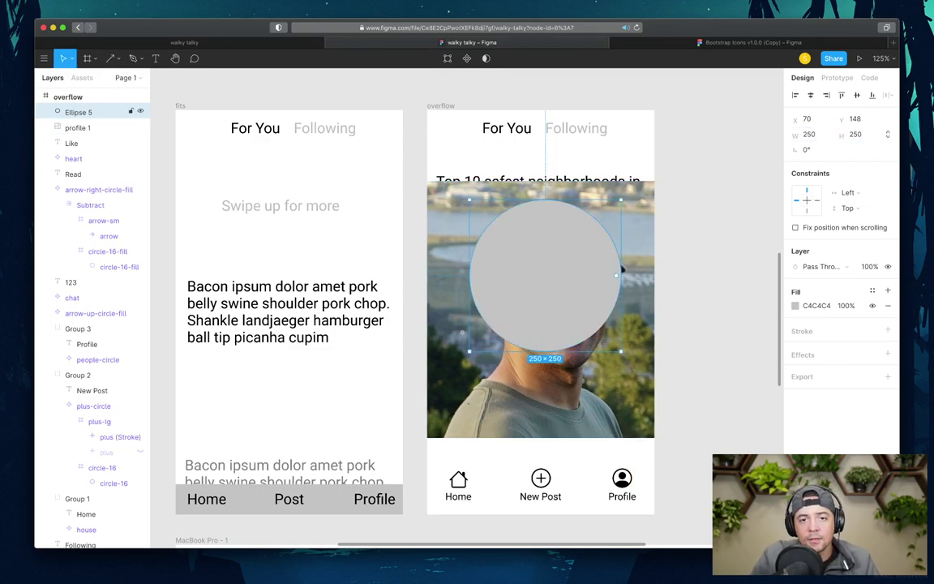
- Reorder the photo layer above the circle and mask the photo with it
shift+click(623, 270)
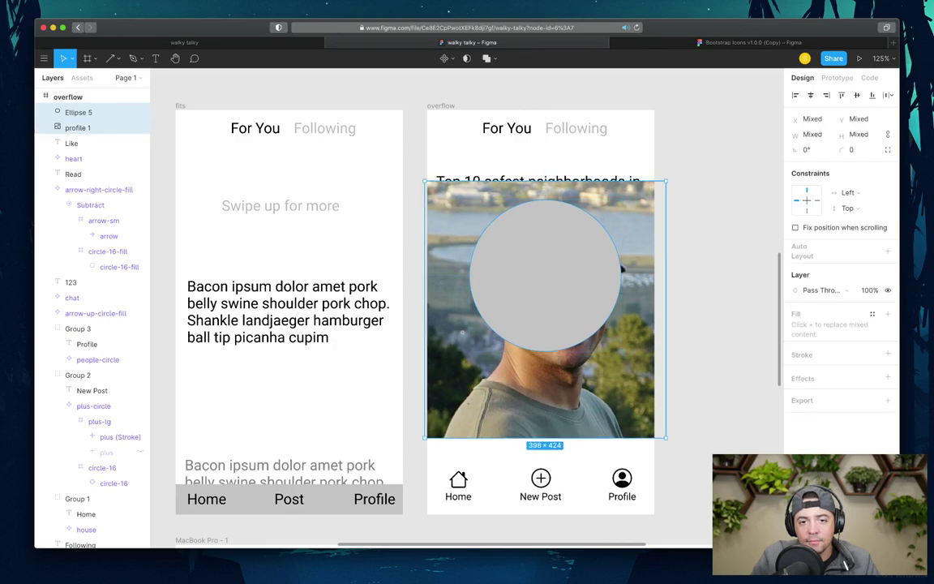
key(ctrl+super+m)
key(super+z)
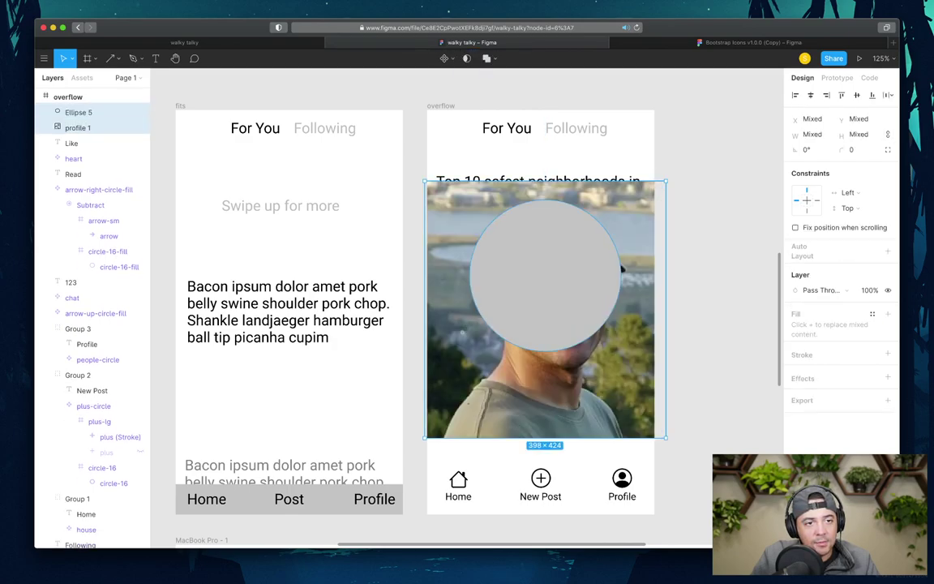
drag(89, 127, 90, 106)
shift+click(78, 127)
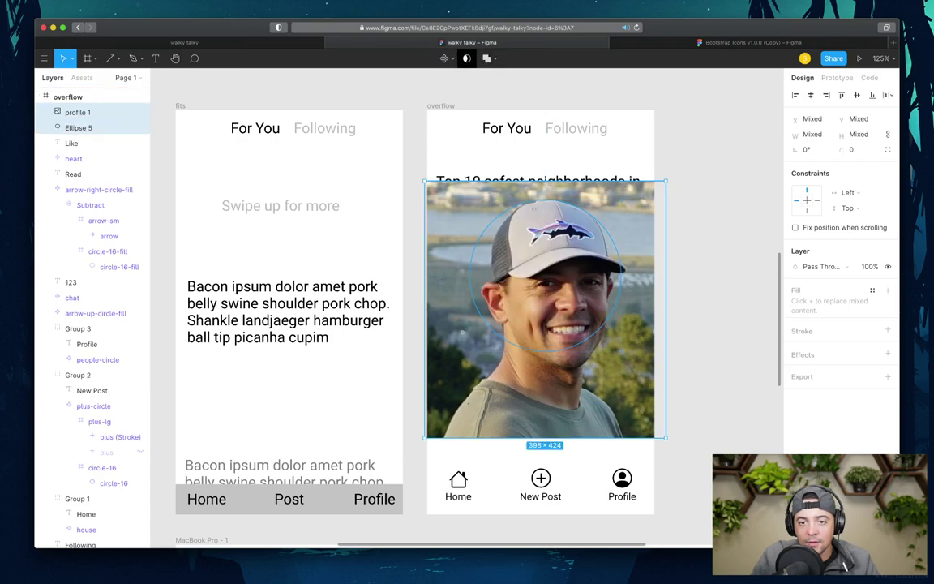
key(ctrl+super+m)
mouse_move(547, 280)
mouse_down()
mouse_move(536, 396)
mouse_move(553, 271)
mouse_up()
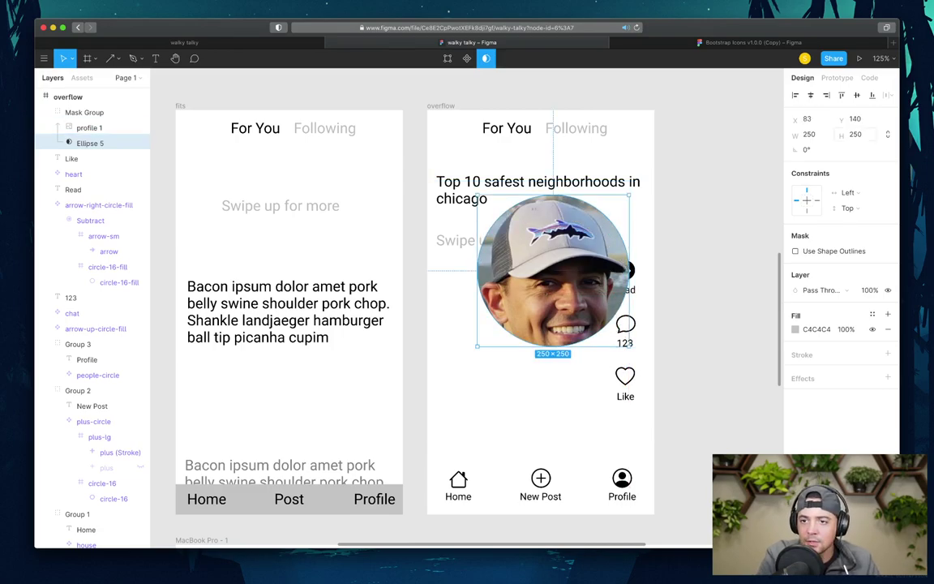
- Enlarge the circular crop to 400×400 and centre it over the photo
click(809, 134)
text(300)
key(Tab)
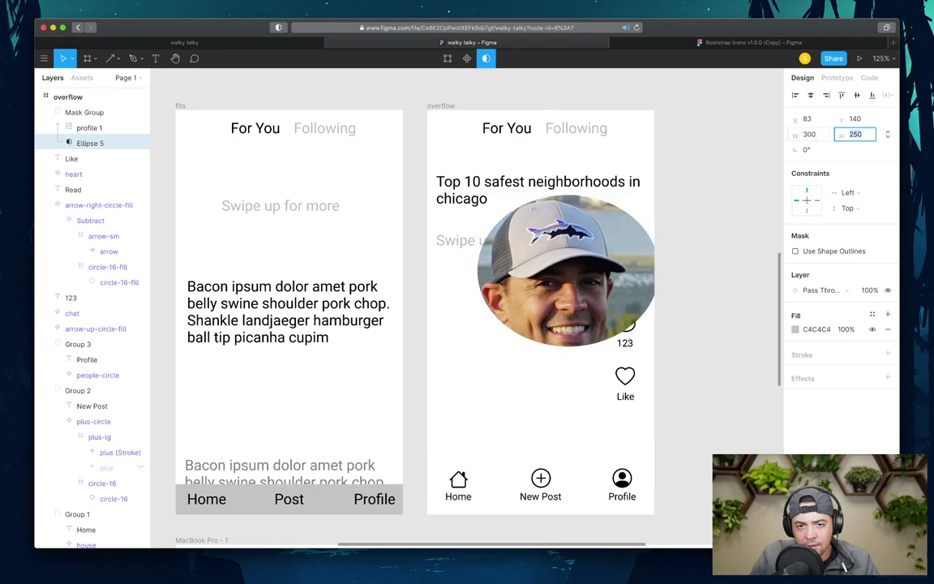
mouse_move(566, 286)
mouse_down()
mouse_move(572, 274)
mouse_move(552, 274)
mouse_move(549, 291)
mouse_up()
click(810, 134)
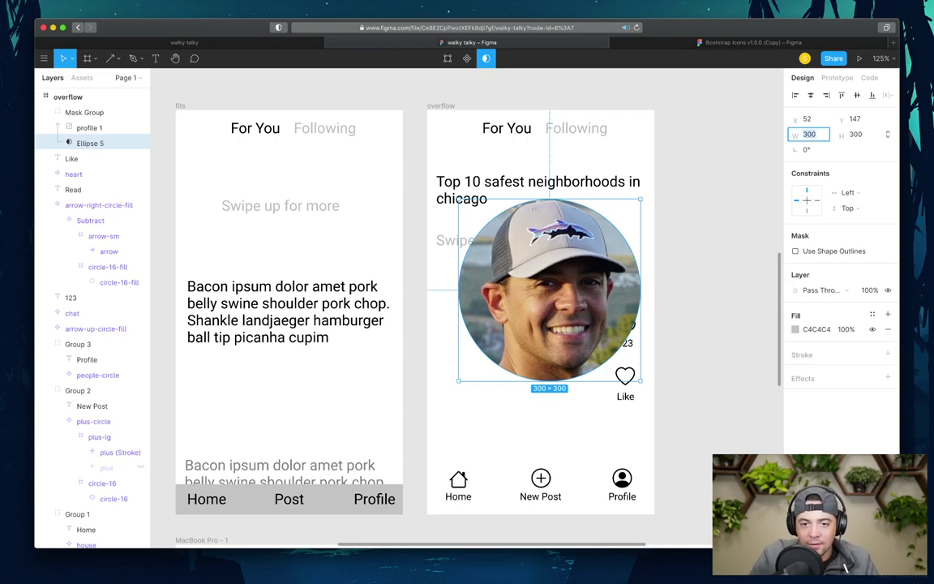
text(400)
key(Tab)
text(400)
key(Return)
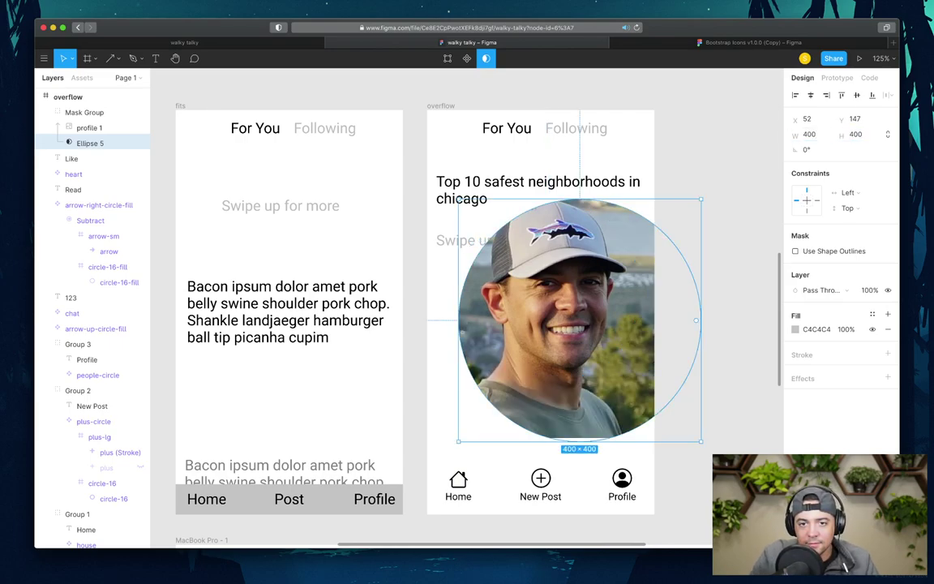
drag(551, 292, 523, 286)
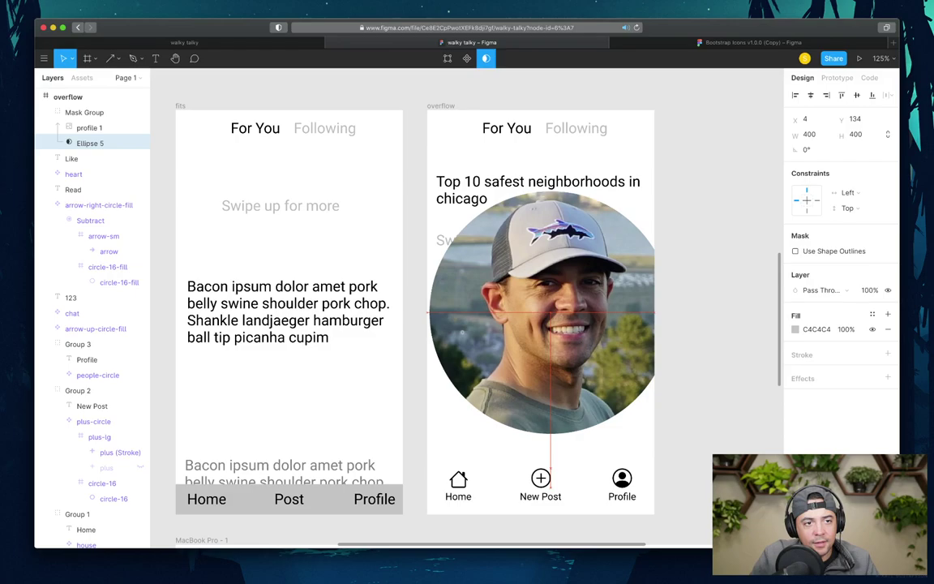
click(89, 112)
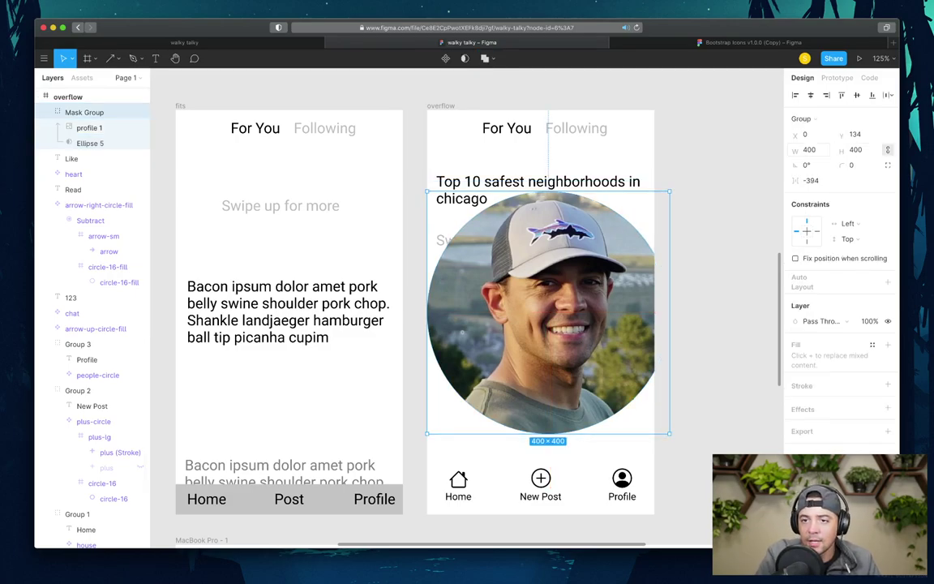
- Shrink the masked photo to 100, then 50, and move it below the Like action
click(809, 149)
text(100)
key(Return)
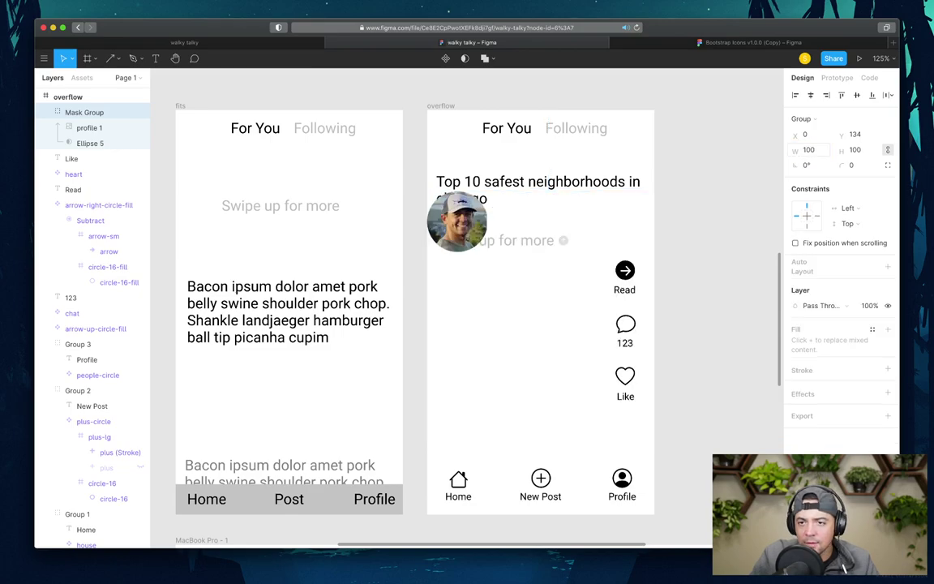
drag(457, 220, 625, 430)
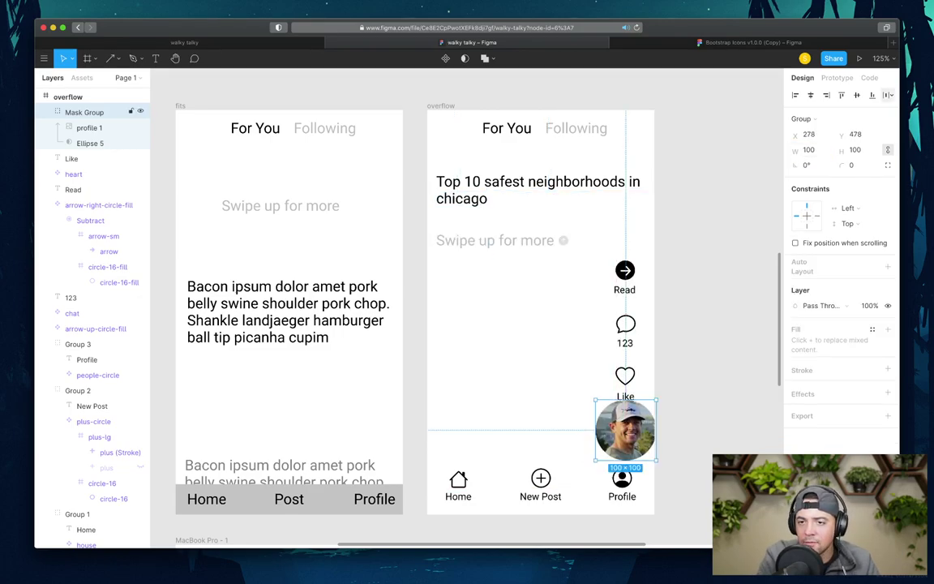
text(50)
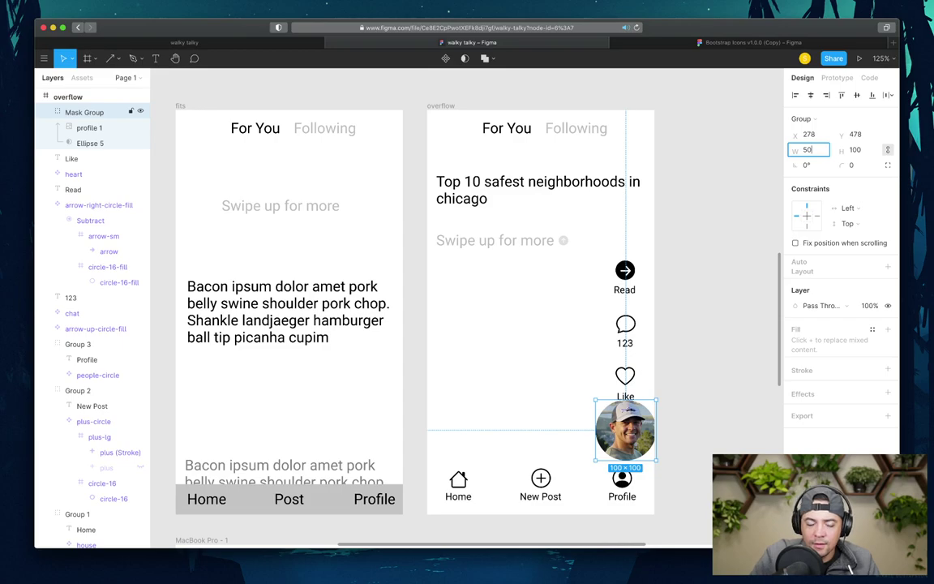
key(Tab)
text(50)
key(Escape)
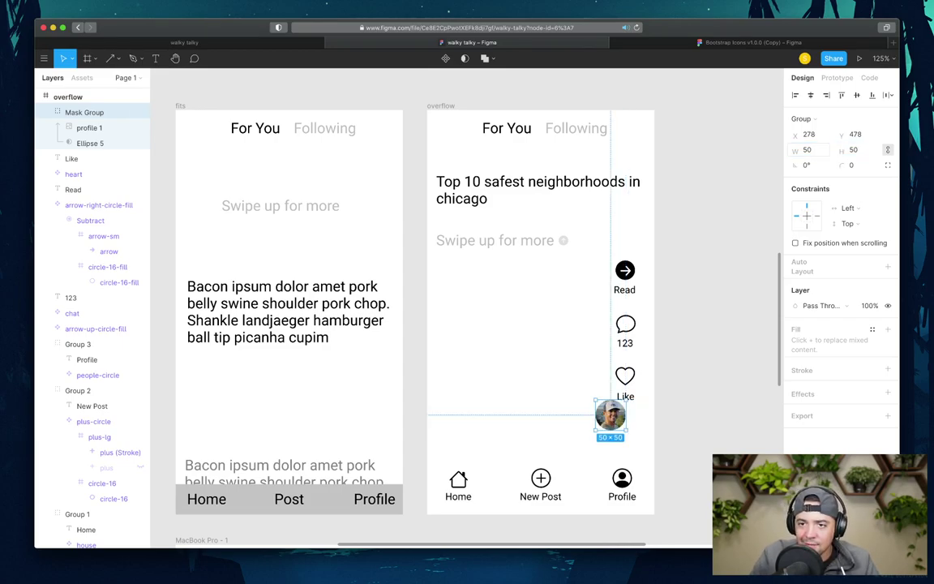
drag(610, 416, 626, 428)
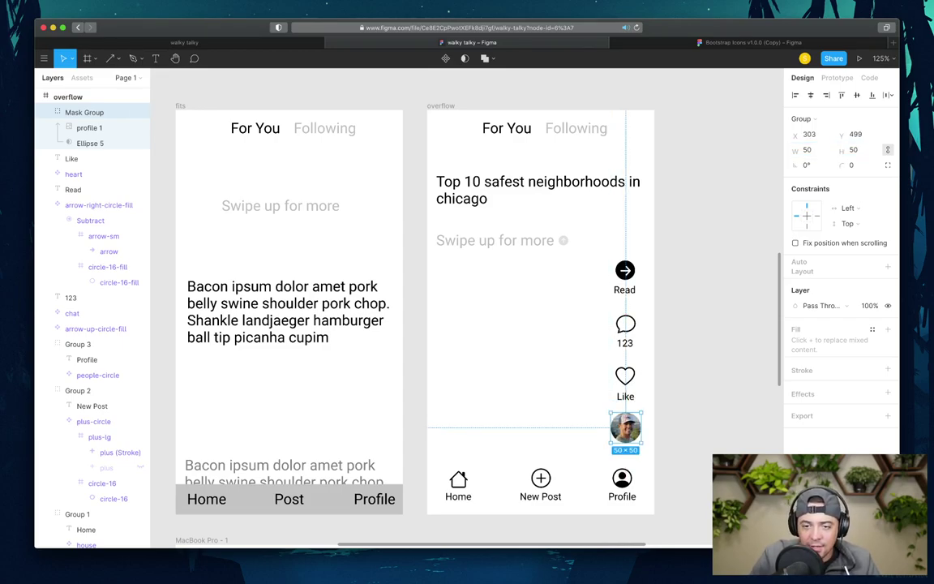
- Resize the avatar to 40×40 and align it below Like in line with the icons
click(808, 150)
text(32)
key(Return)
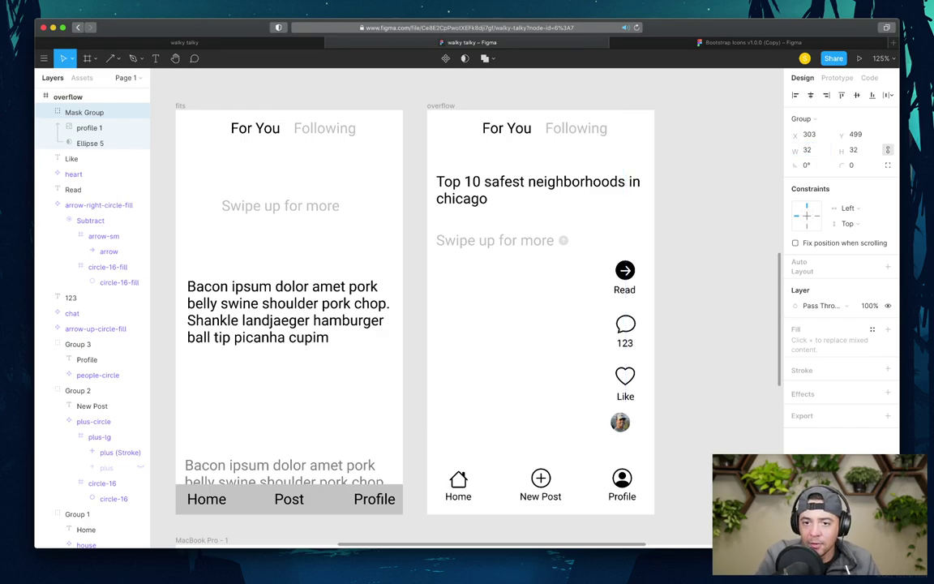
text(40)
key(Return)
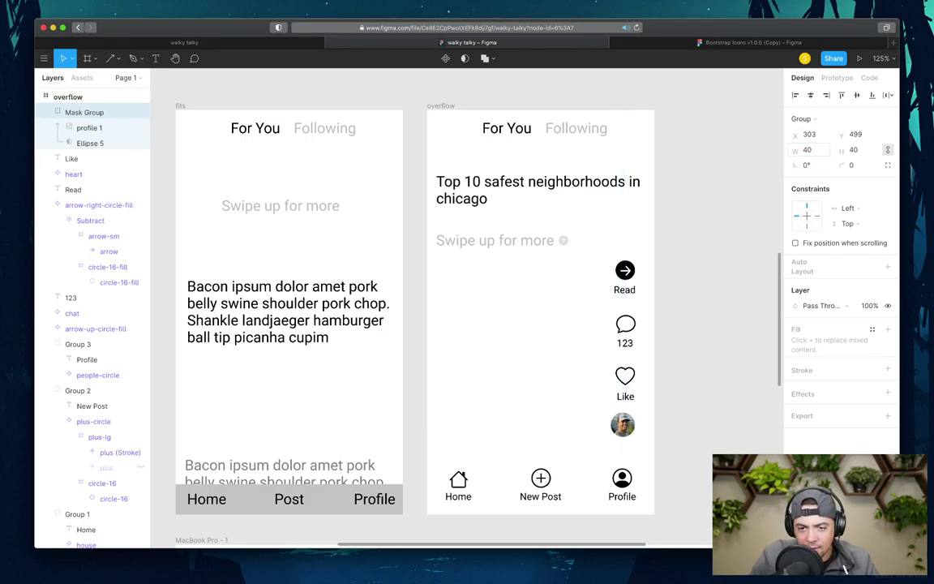
drag(623, 424, 624, 429)
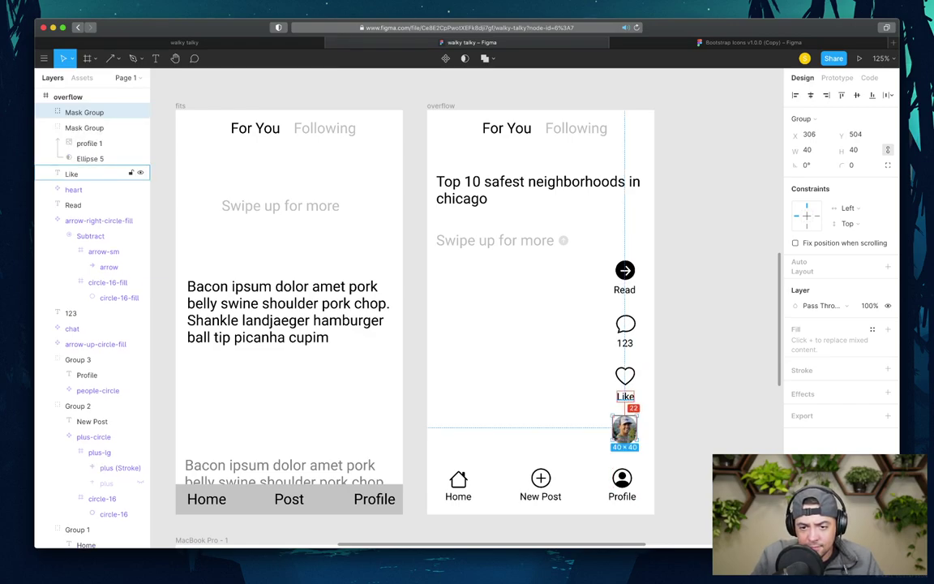
key(Up)
key(Up)
key(Up)
key(Up)
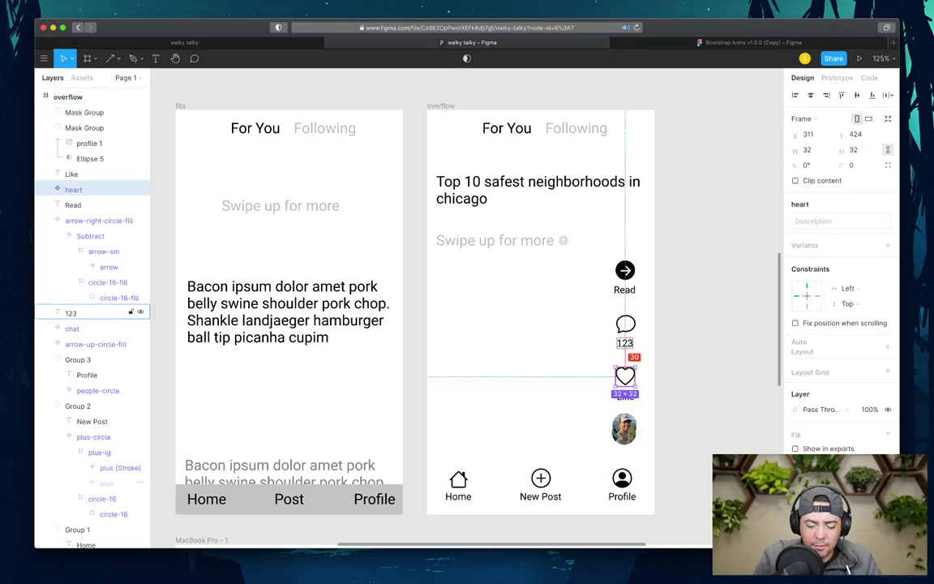
- Delete the duplicate avatar group and check the remaining avatar's placement
click(626, 376)
click(89, 112)
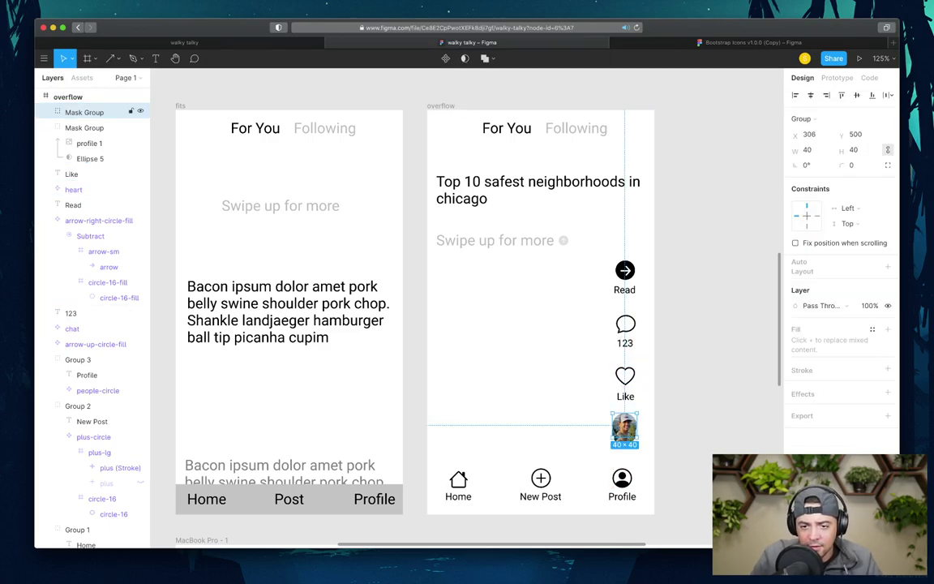
key(Delete)
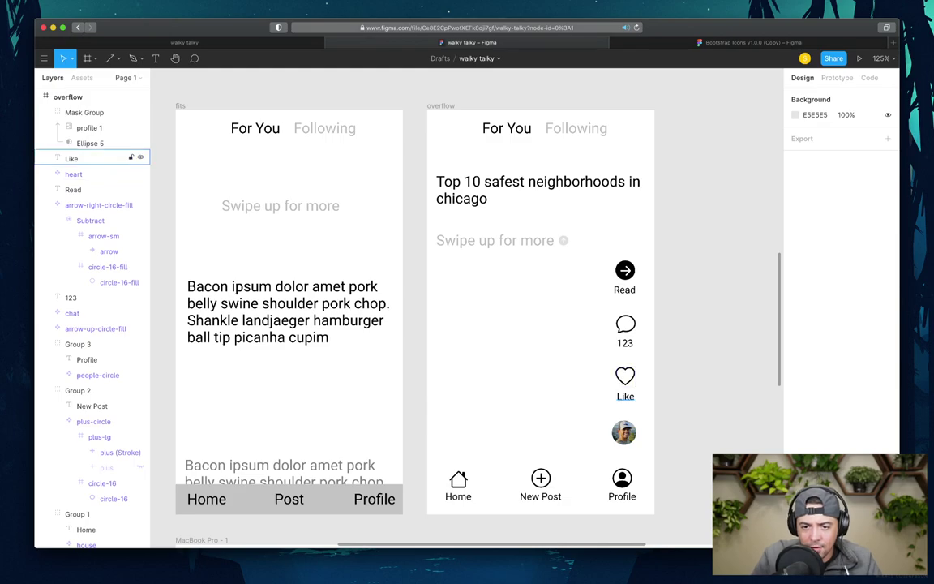
click(624, 432)
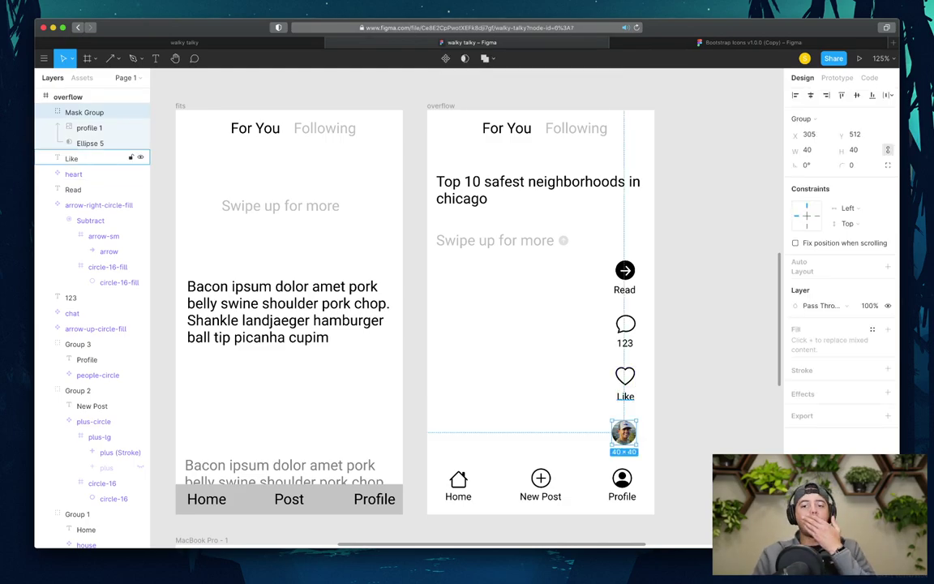
key(Escape)
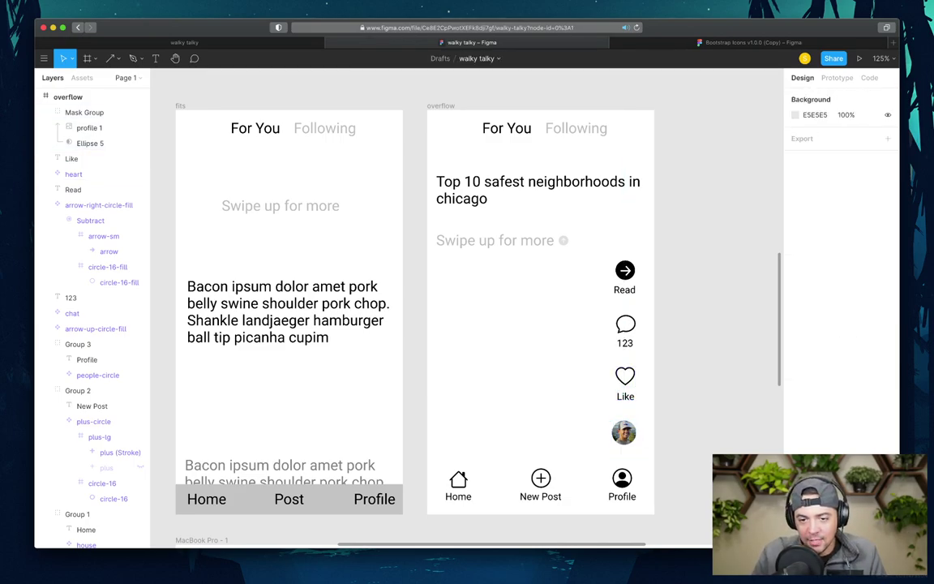
click(624, 432)
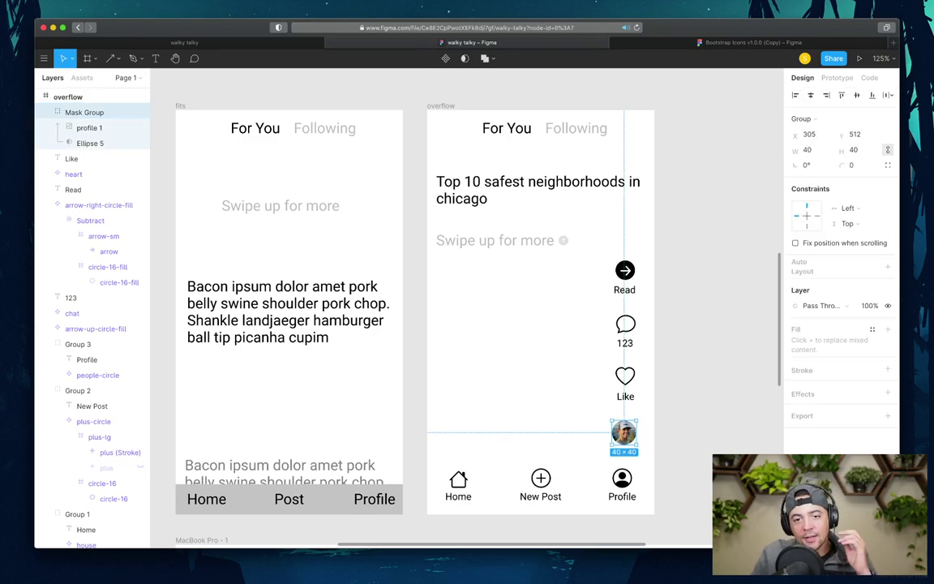
- Shift the overflow frame right and rename the fits frame to v1
scroll(653, 441, up, 10)
scroll(653, 440, down, 10)
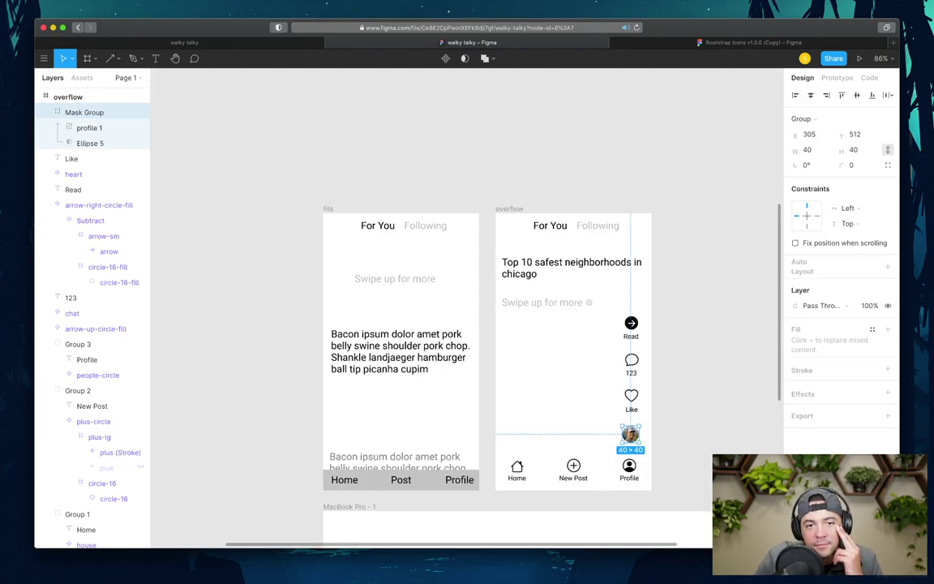
scroll(467, 308, down, 3)
scroll(466, 308, right, 4)
drag(399, 135, 466, 130)
click(226, 134)
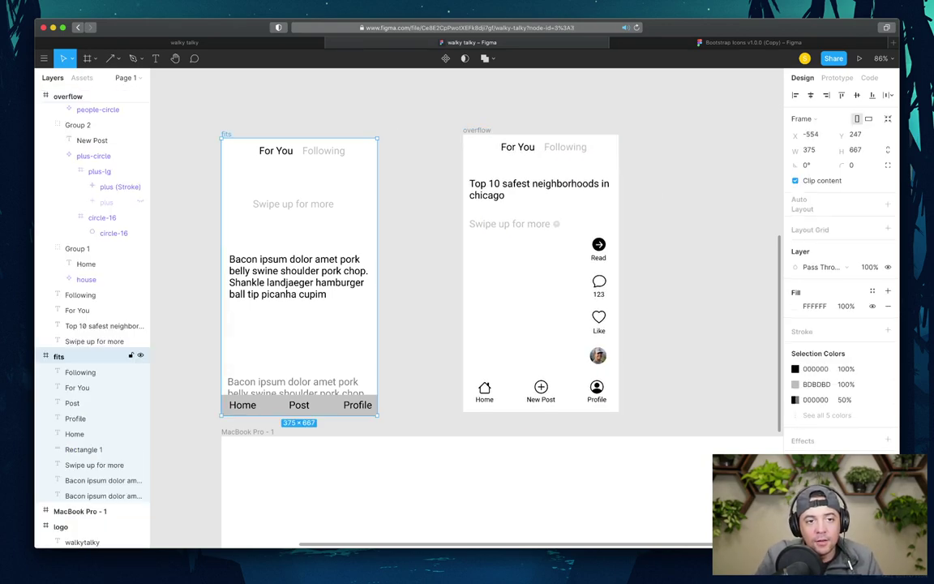
double_click(58, 356)
text(v1)
key(Return)
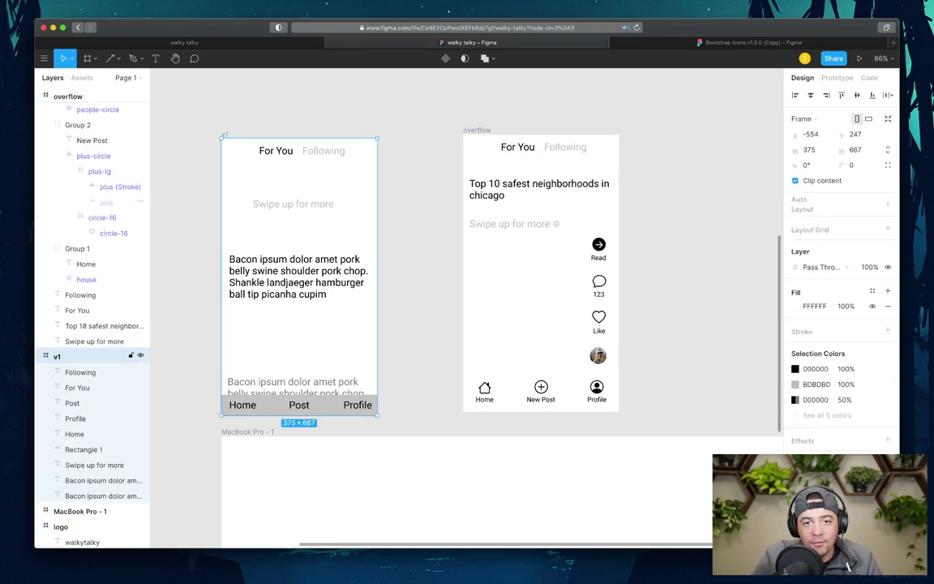
- Rename the overflow frame to v2 and move it left beside v1
click(73, 96)
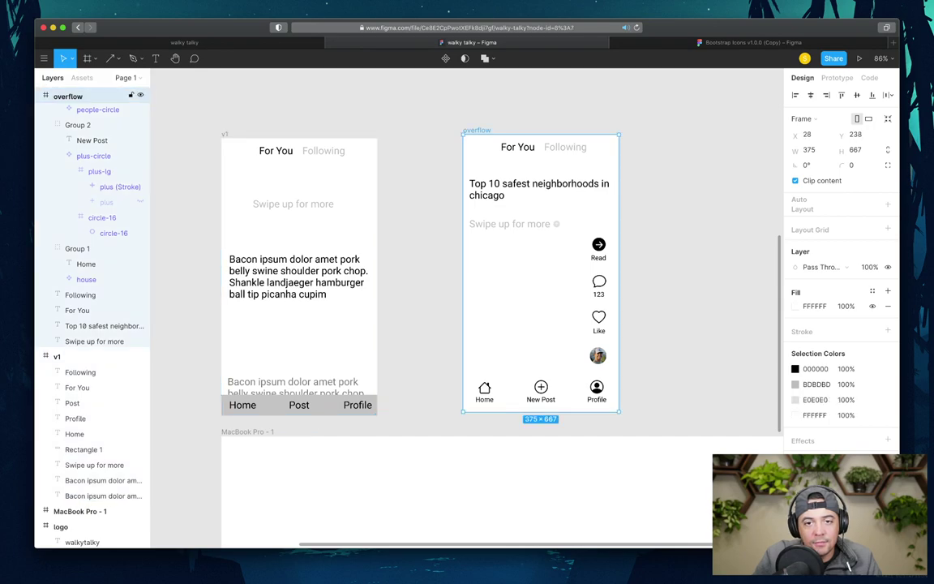
double_click(69, 96)
text(v2)
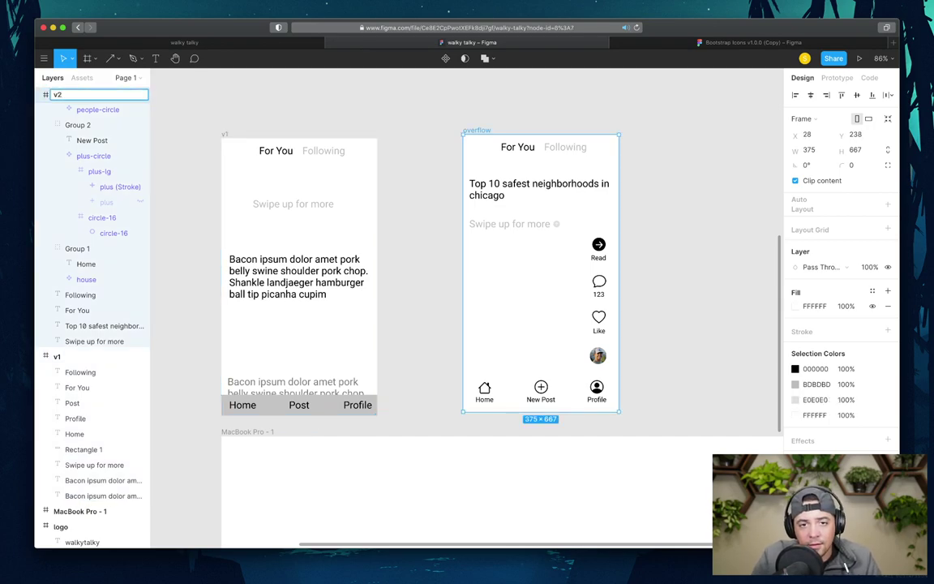
key(Return)
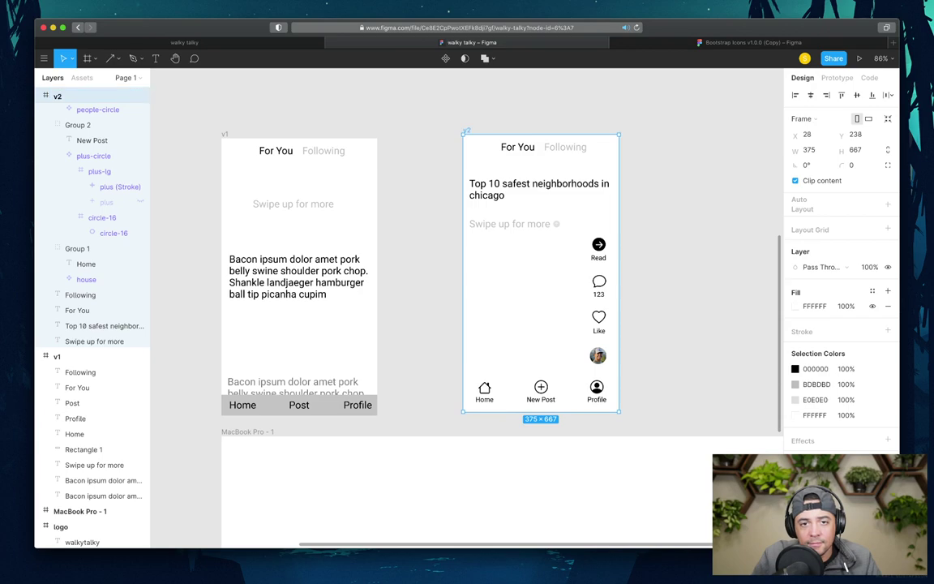
key(Escape)
drag(467, 131, 404, 135)
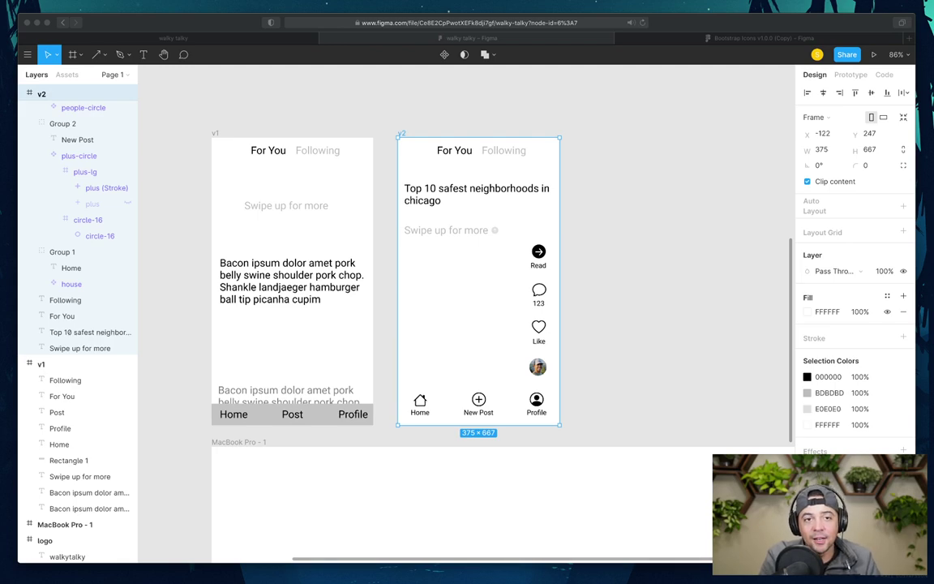
- Search for 'polyplane' in a new Safari tab and open the polypane.app result
key(super+t)
text(polyplan)
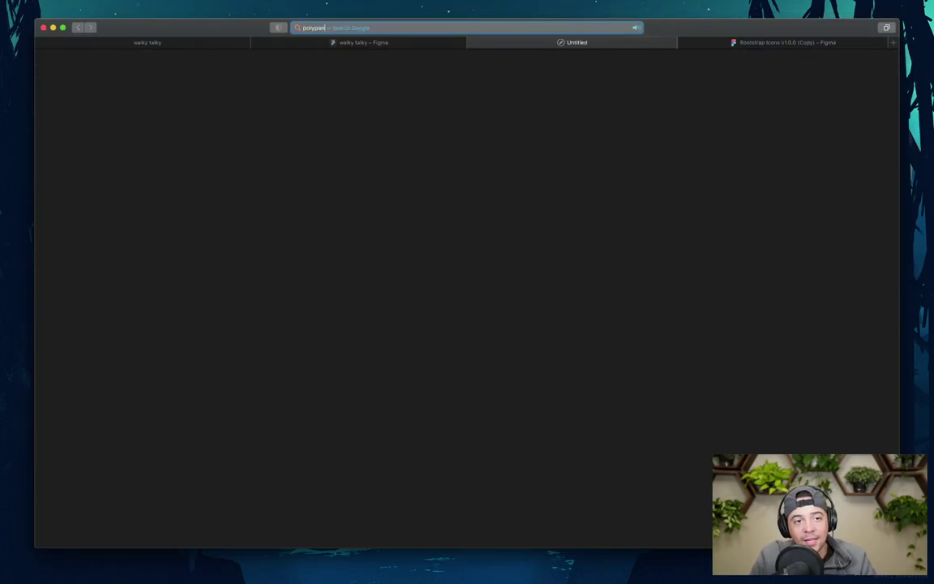
text(e)
key(Return)
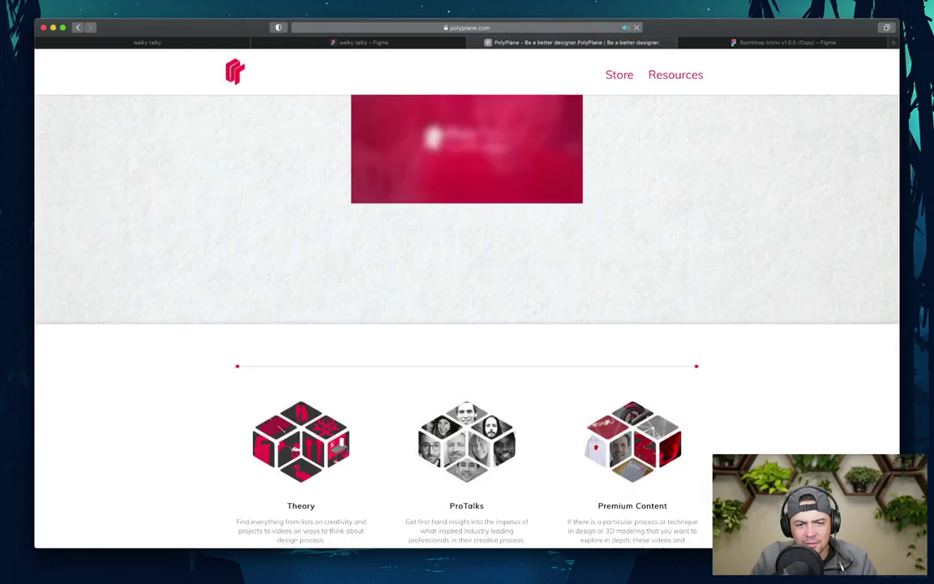
scroll(467, 324, down, 5)
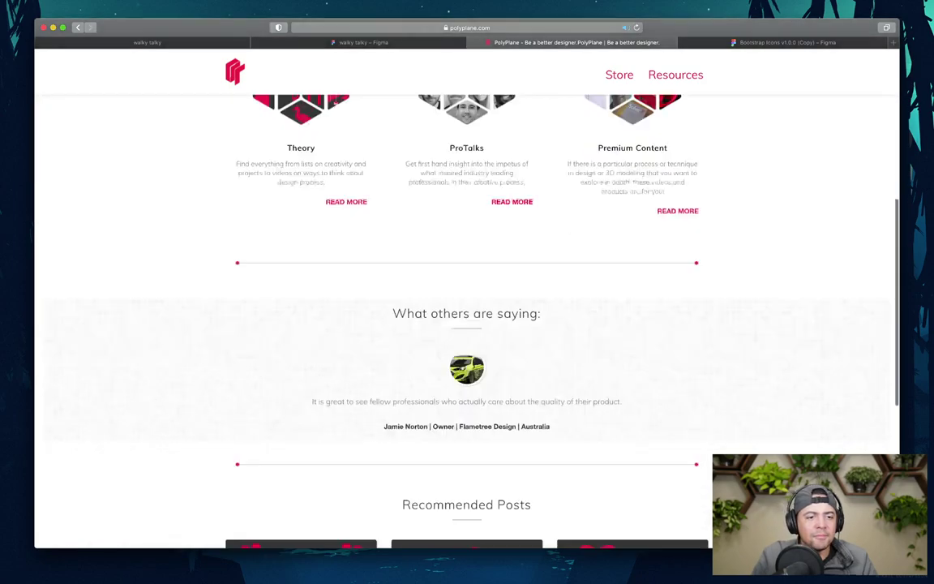
scroll(467, 325, left, 5)
click(259, 69)
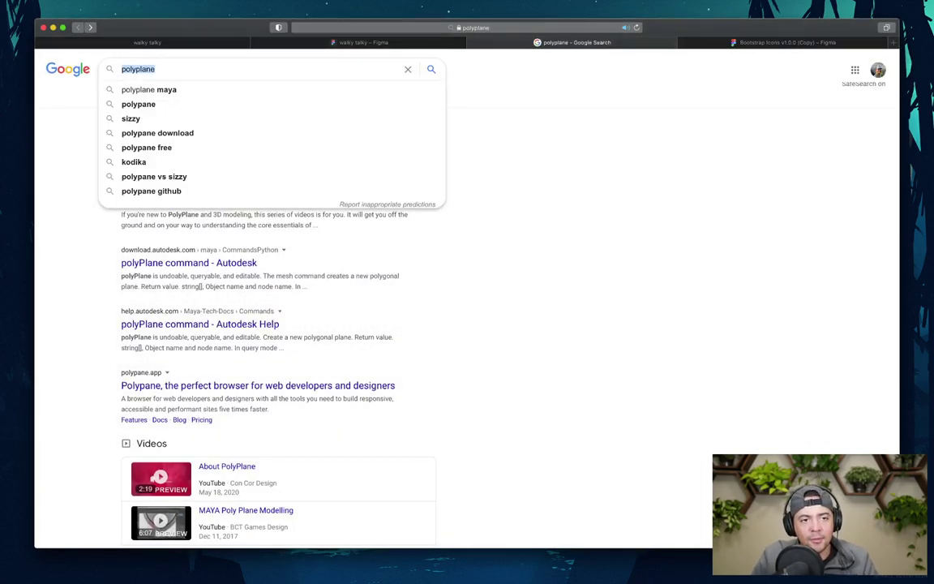
click(258, 385)
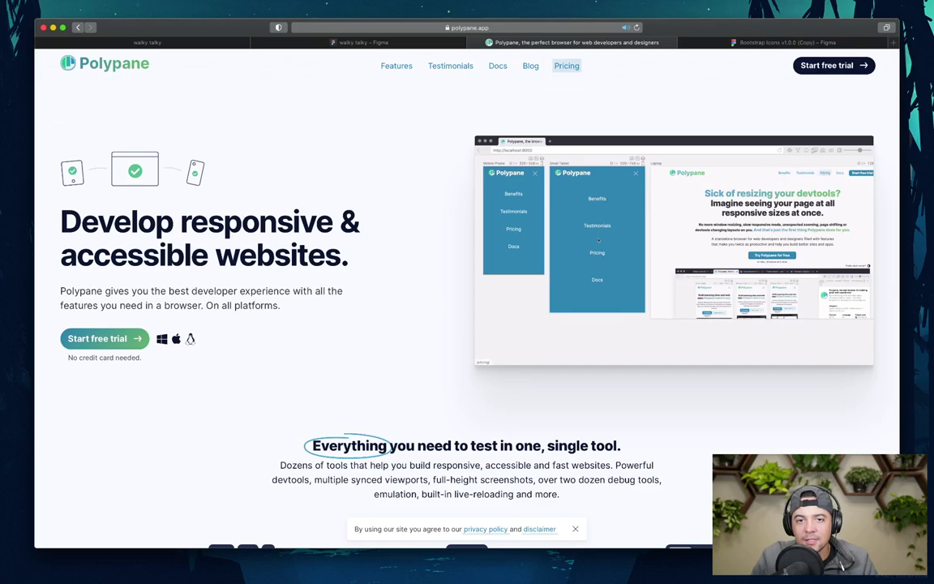
- Browse Polypane's pricing plans, toggling monthly and yearly billing, then go back to Figma
click(567, 66)
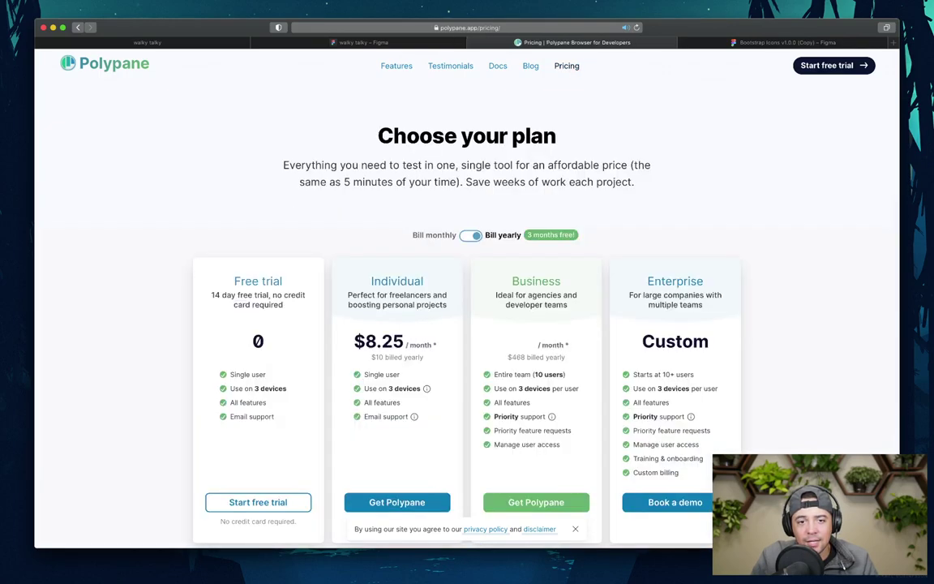
scroll(567, 243, down, 3)
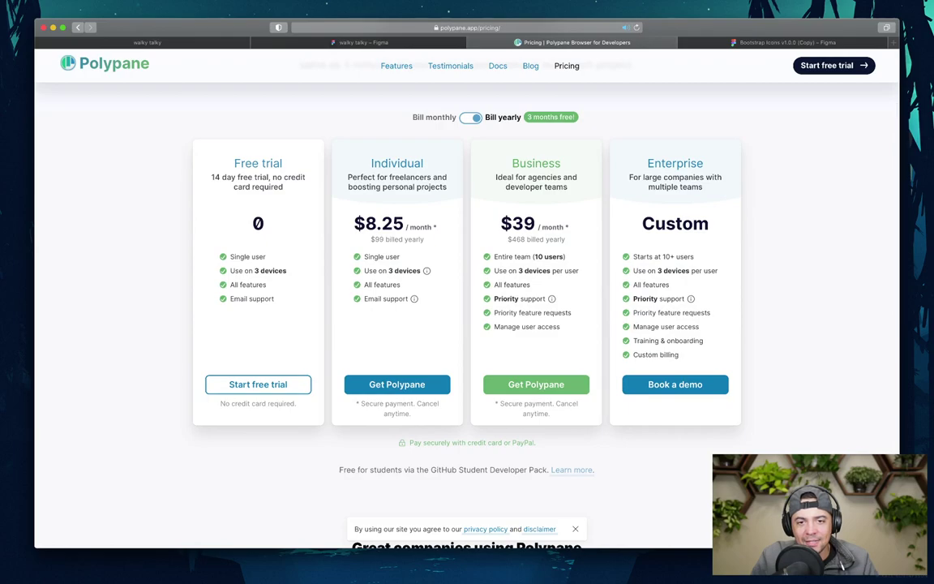
scroll(467, 324, up, 2)
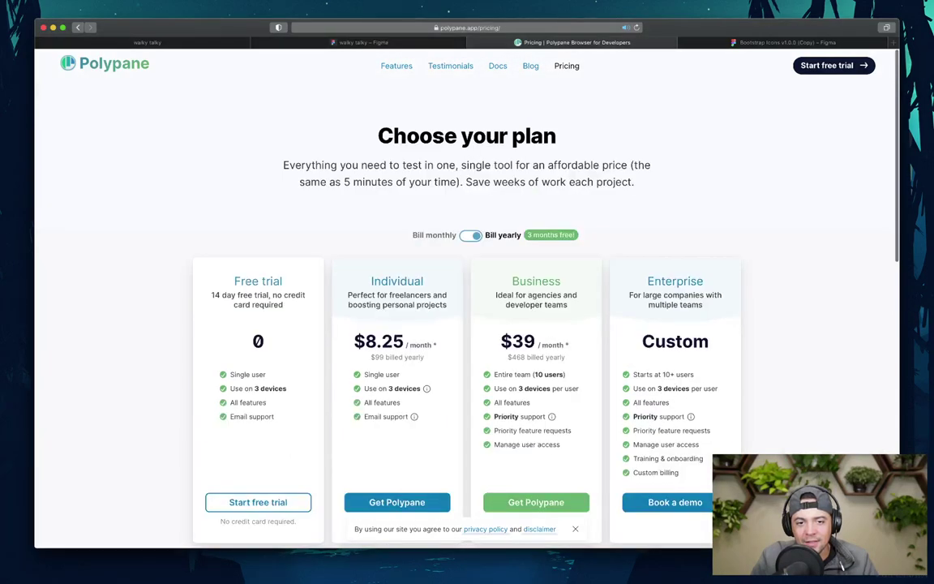
click(470, 235)
click(470, 235)
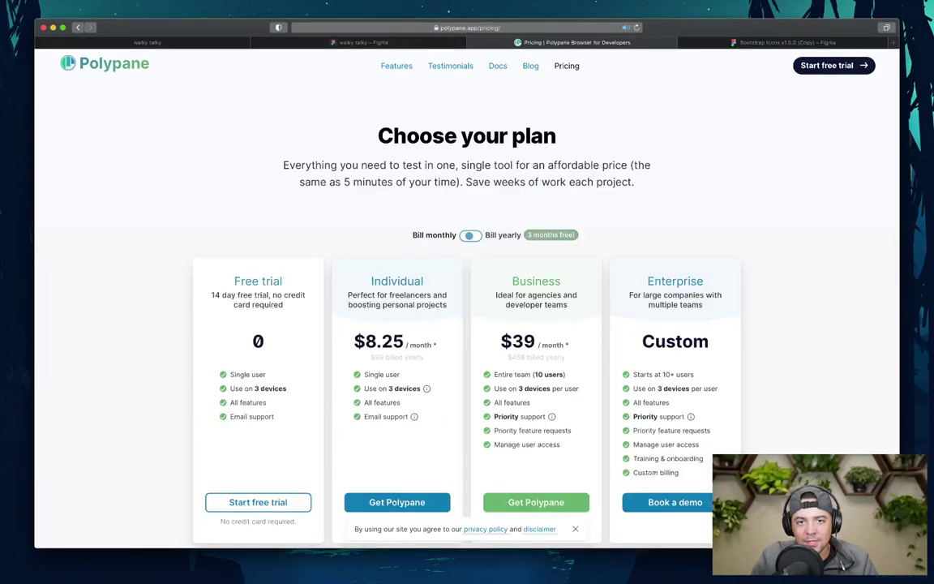
scroll(467, 324, down, 4)
scroll(467, 324, down, 5)
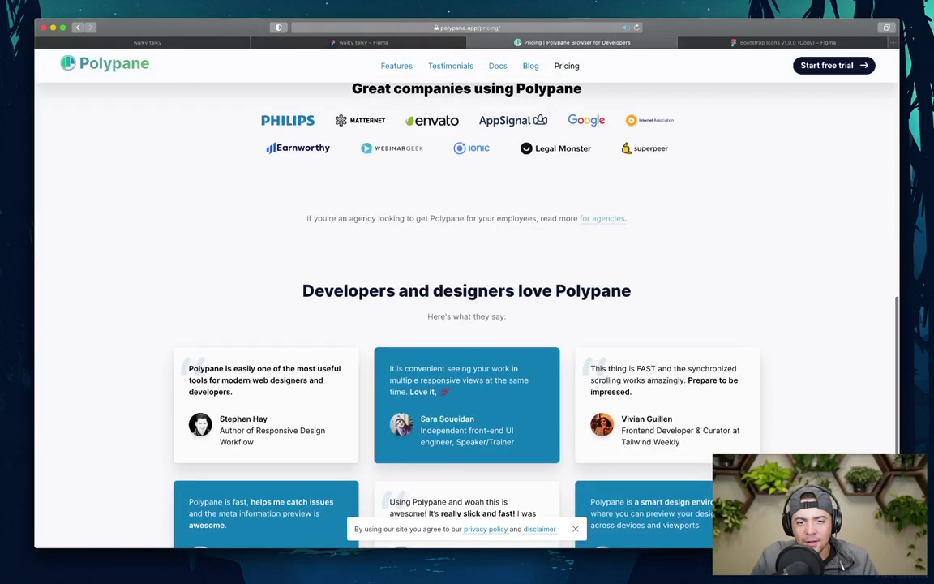
scroll(467, 292, up, 10)
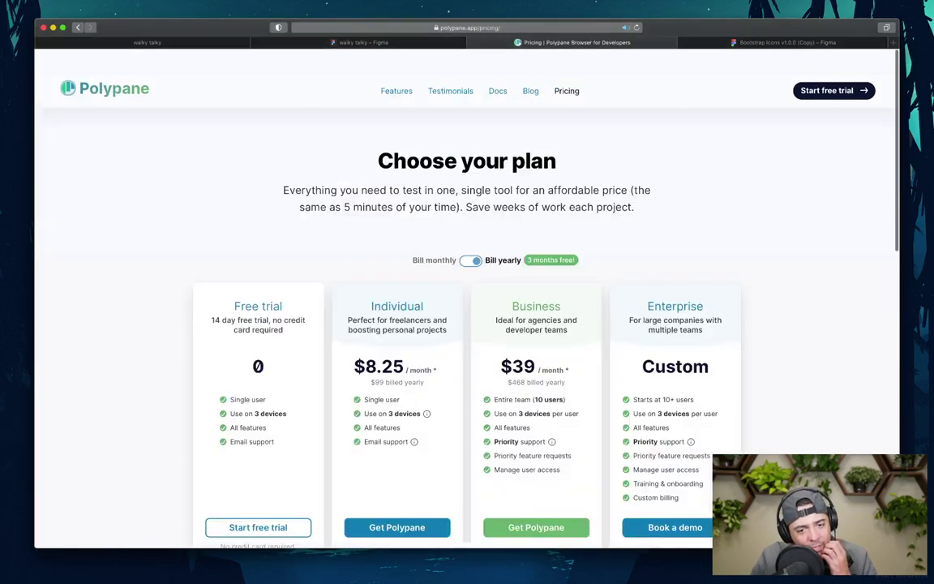
scroll(467, 292, left, 5)
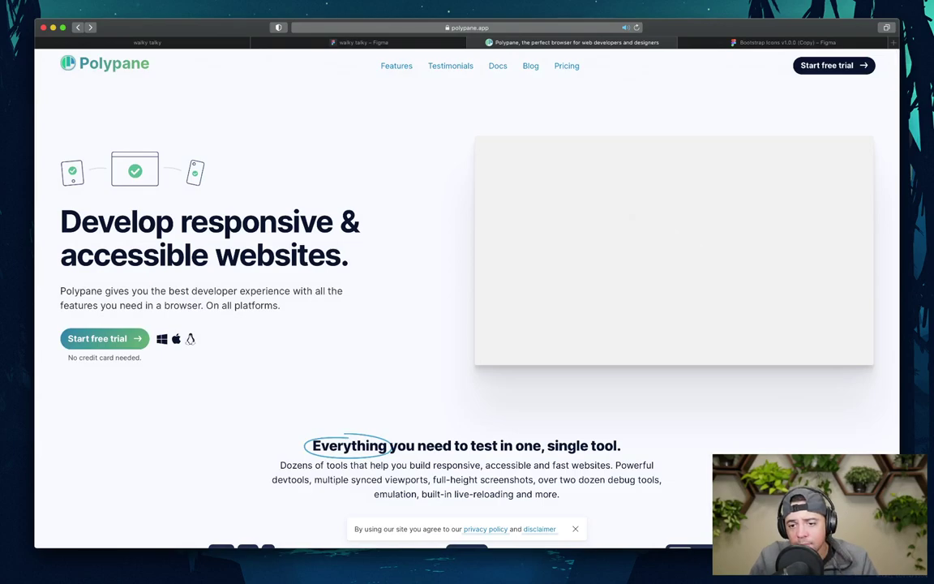
scroll(467, 292, down, 3)
scroll(467, 292, up, 3)
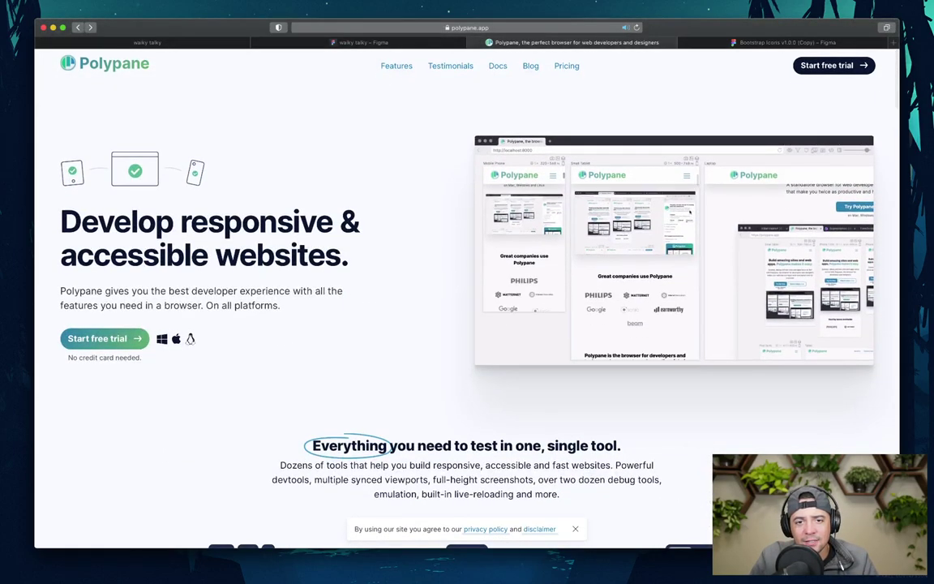
key(ctrl+shift+Tab)
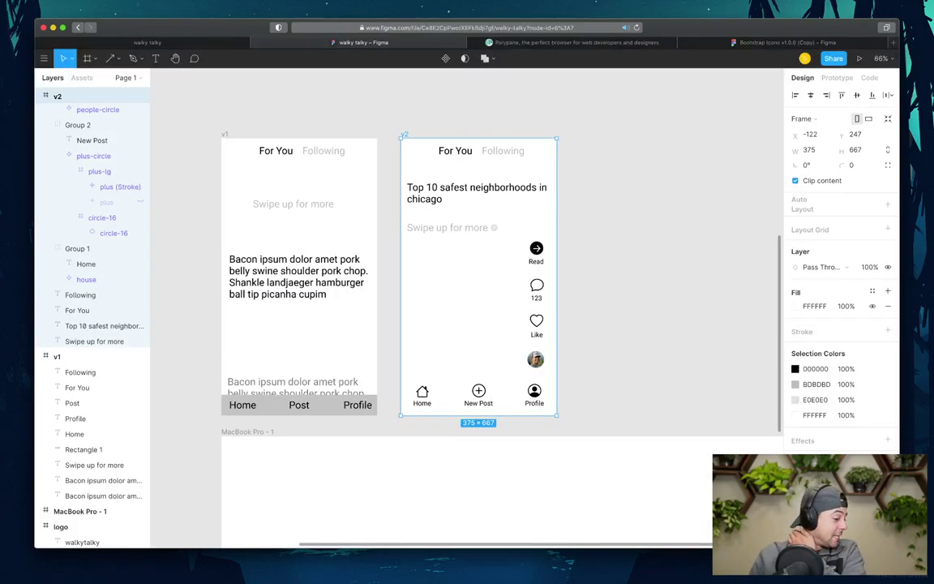
key(Escape)
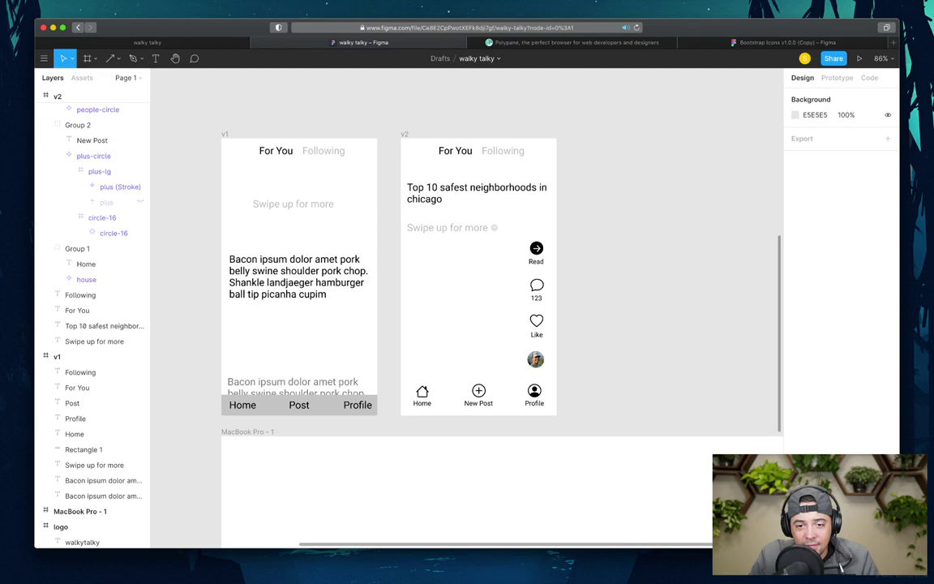
click(536, 359)
key(Escape)
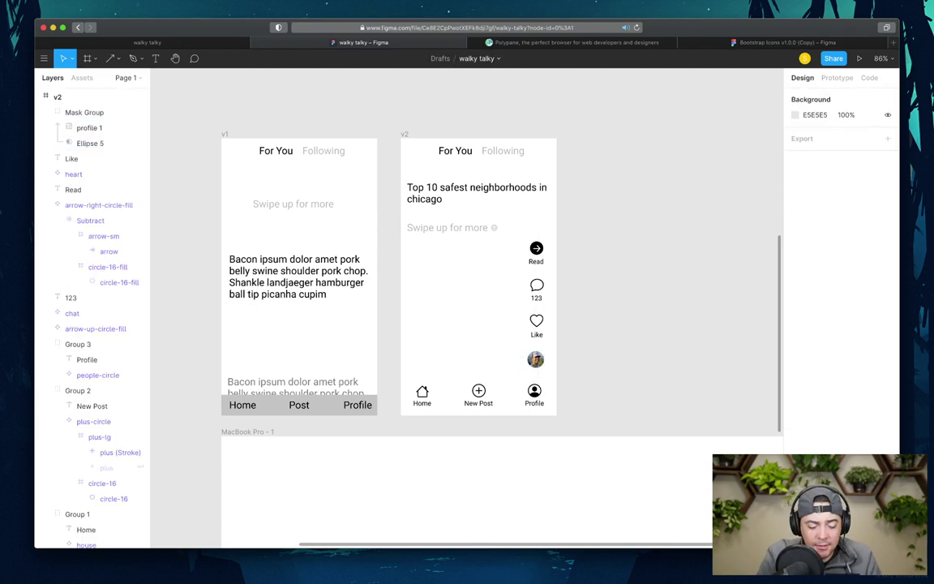
key(t)
click(531, 377)
text(sw;klr)
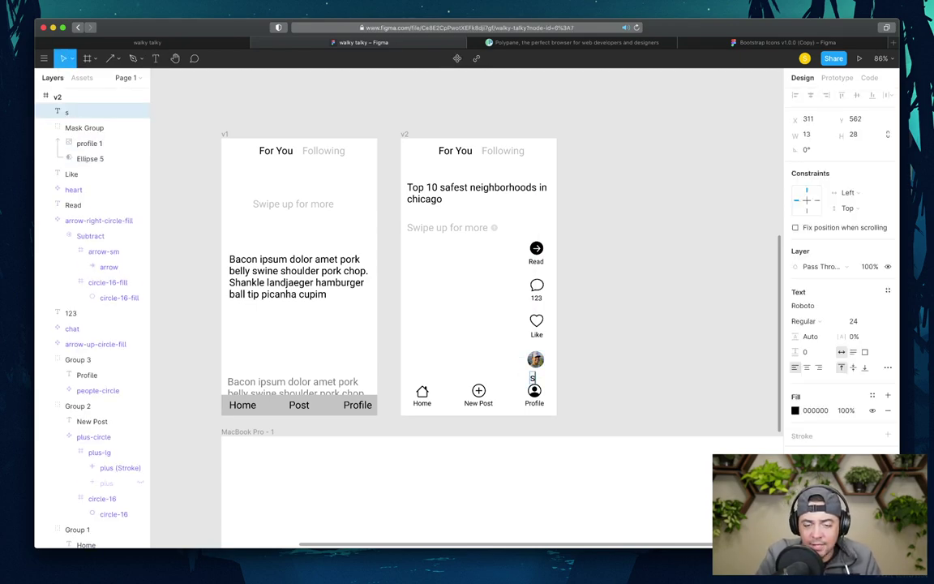
key(BackSpace)
key(BackSpace)
key(BackSpace)
key(BackSpace)
key(BackSpace)
key(BackSpace)
text(sean)
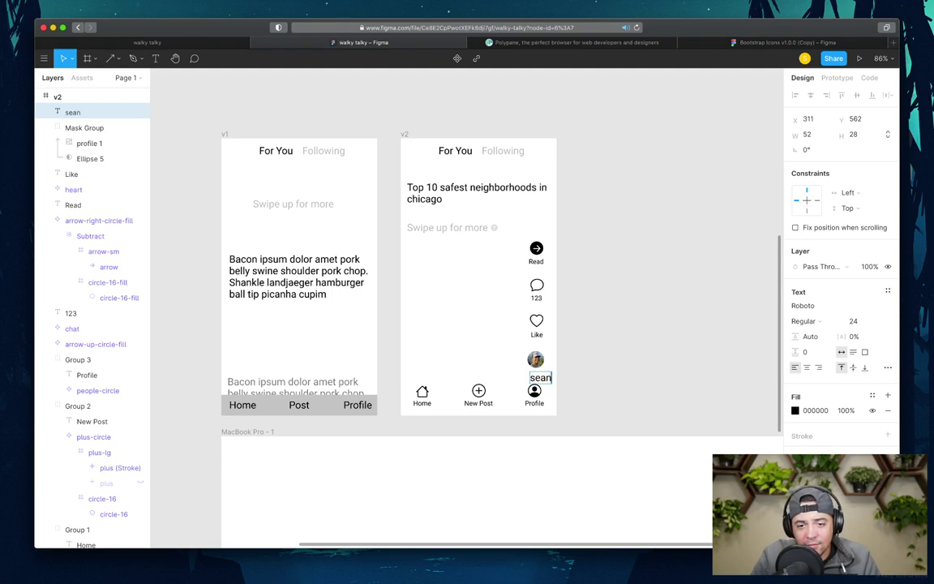
key(Home)
text(@)
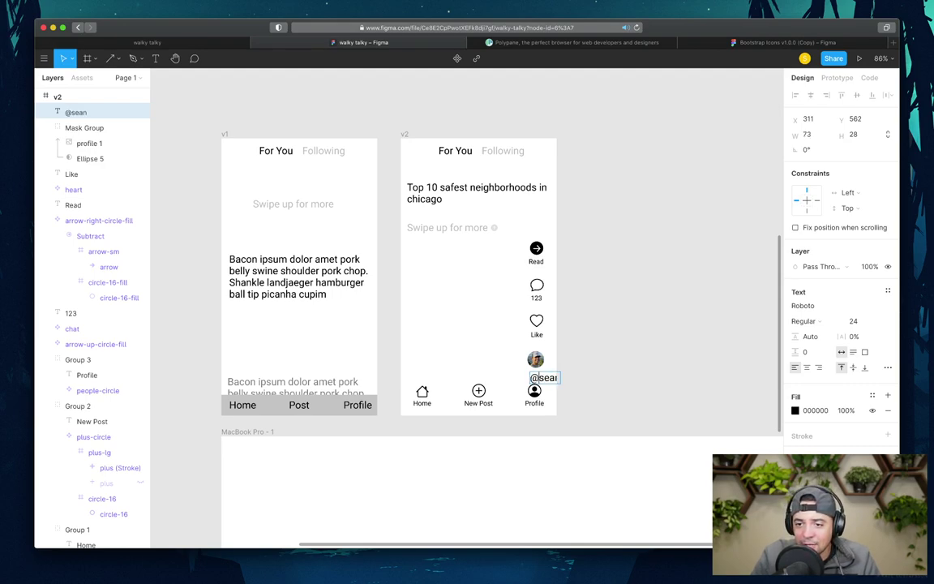
key(Escape)
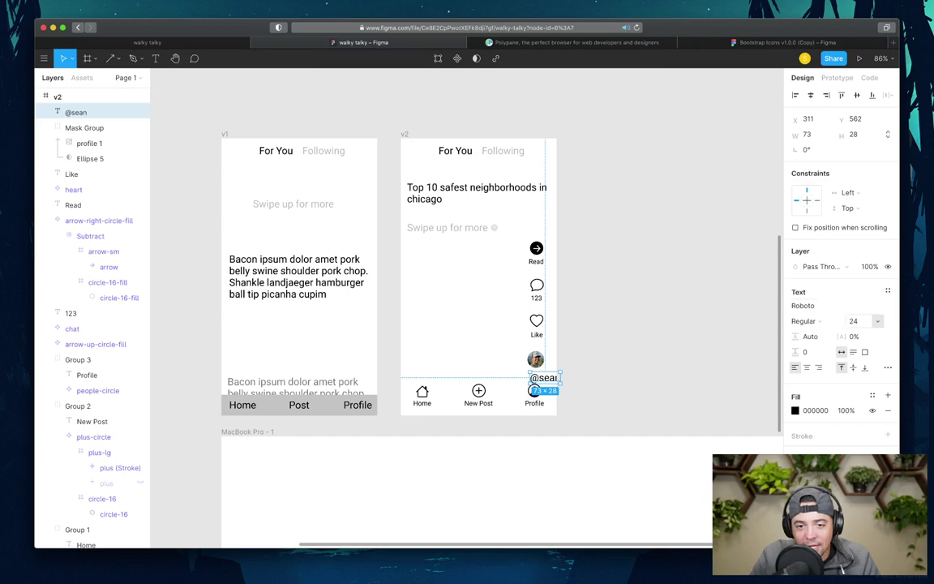
- Set the username label's font size to 16
click(853, 322)
text(16)
key(Return)
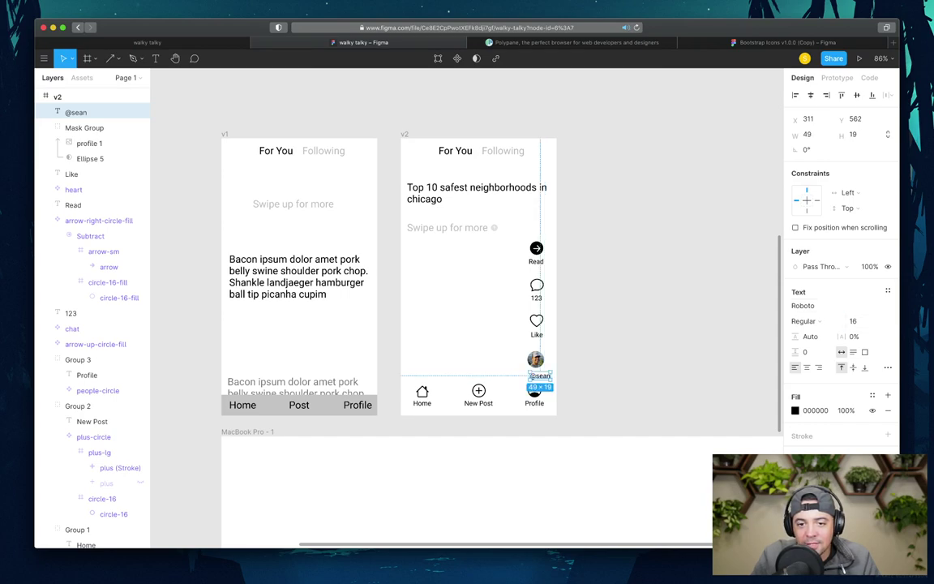
scroll(526, 372, up, 10)
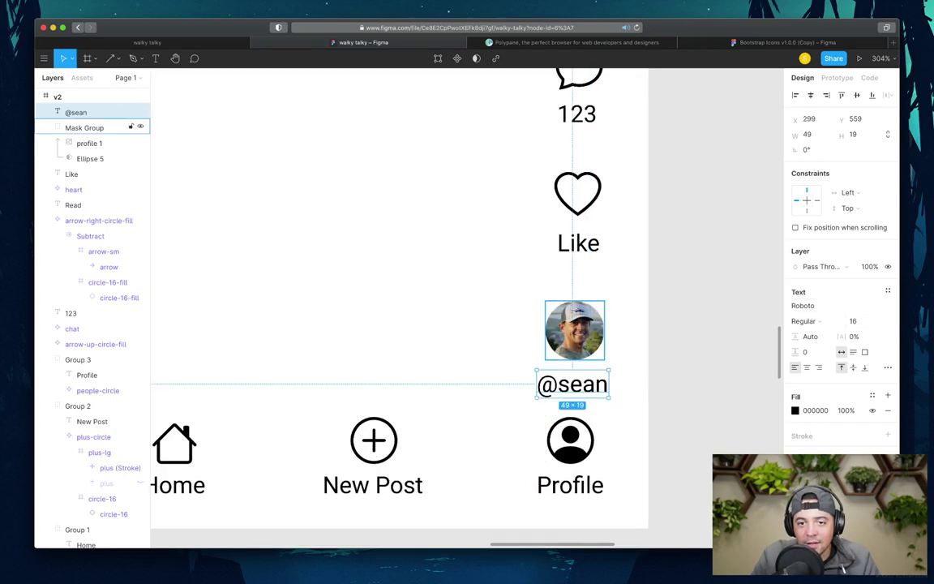
- Select the Like label, avatar group and side action icons to review the column
click(71, 174)
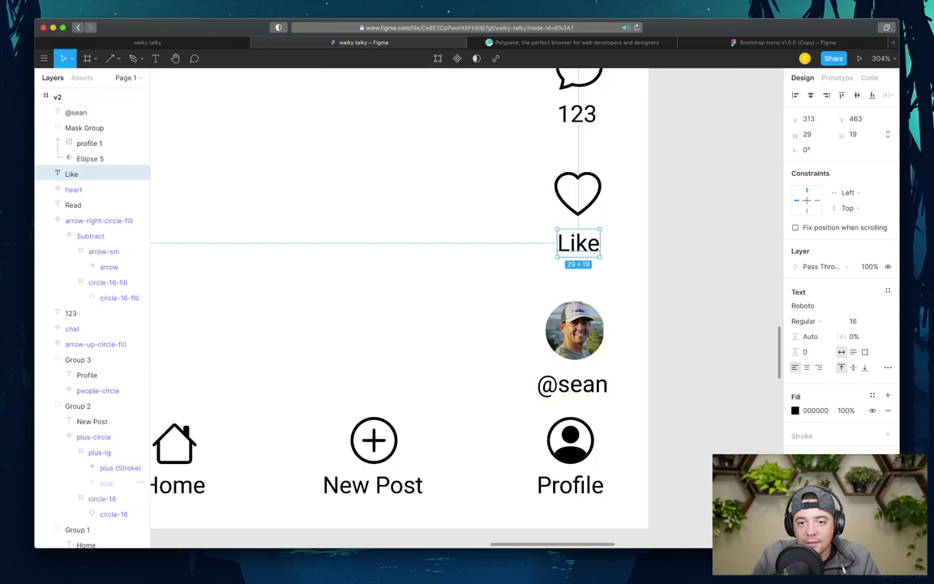
scroll(582, 229, down, 5)
click(84, 127)
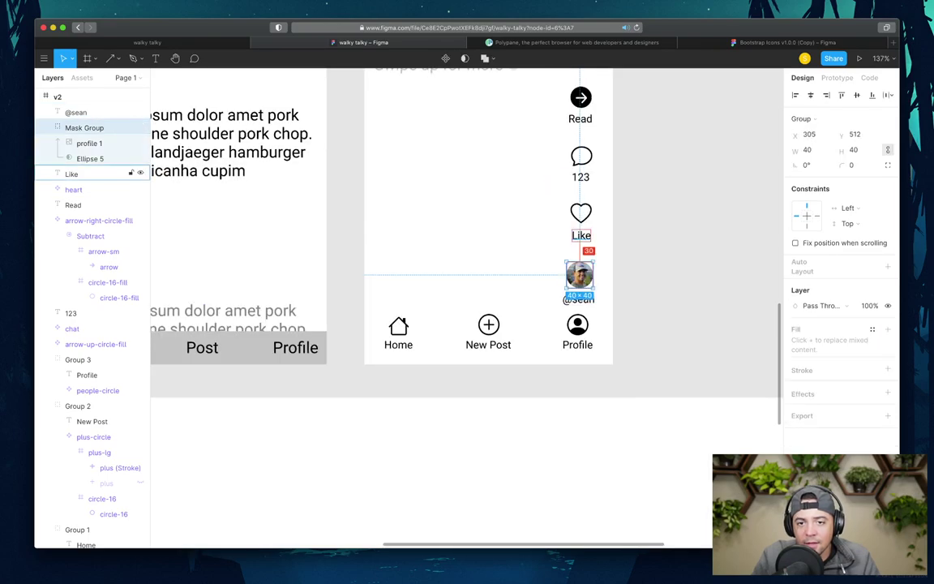
key(Escape)
scroll(590, 357, down, 5)
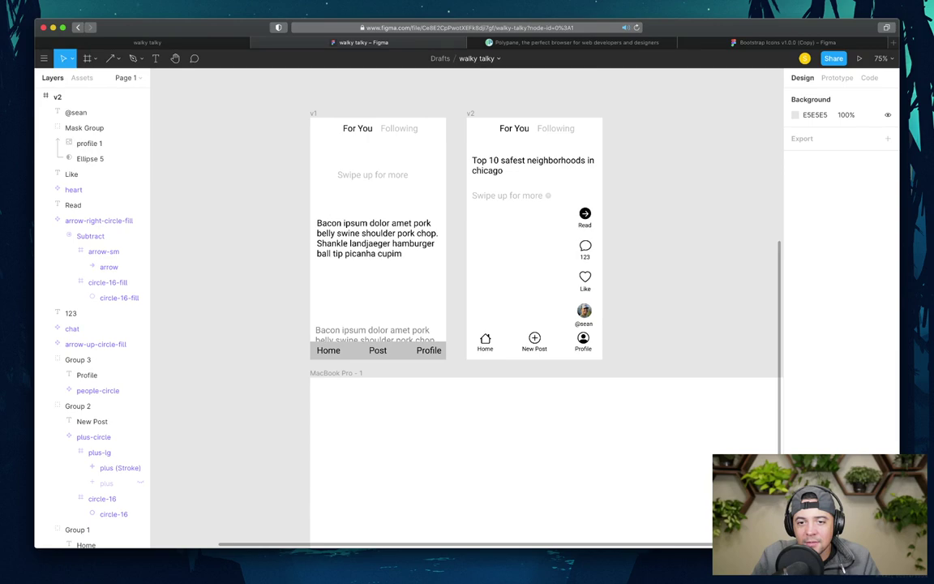
drag(570, 213, 600, 324)
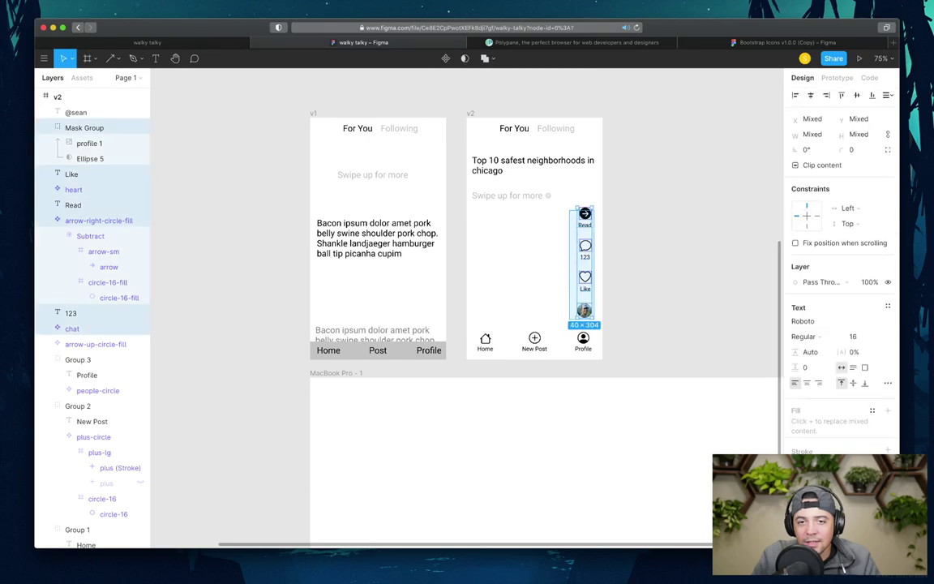
key(Escape)
scroll(601, 255, up, 5)
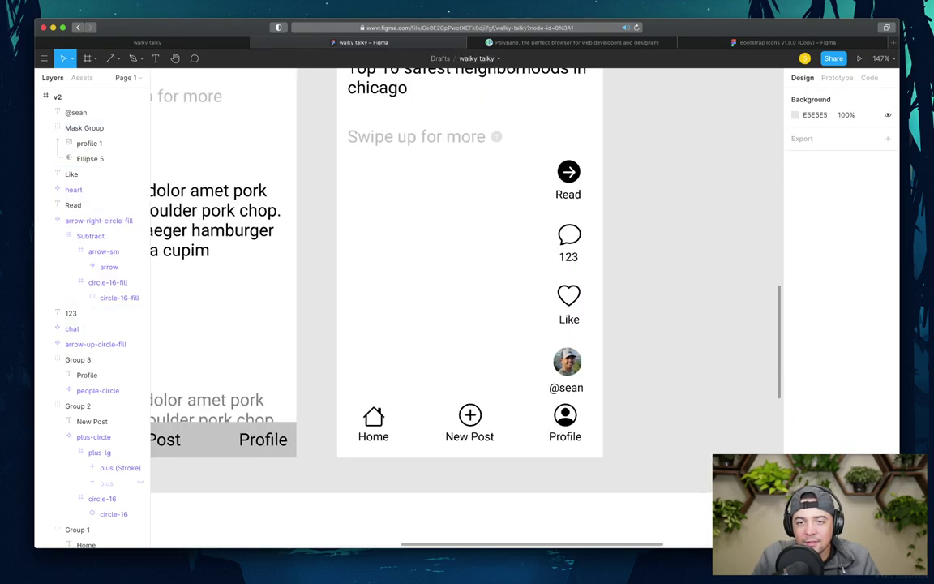
- Nudge the chat icon, heart, 123 count and Like label up to tighten spacing
click(569, 235)
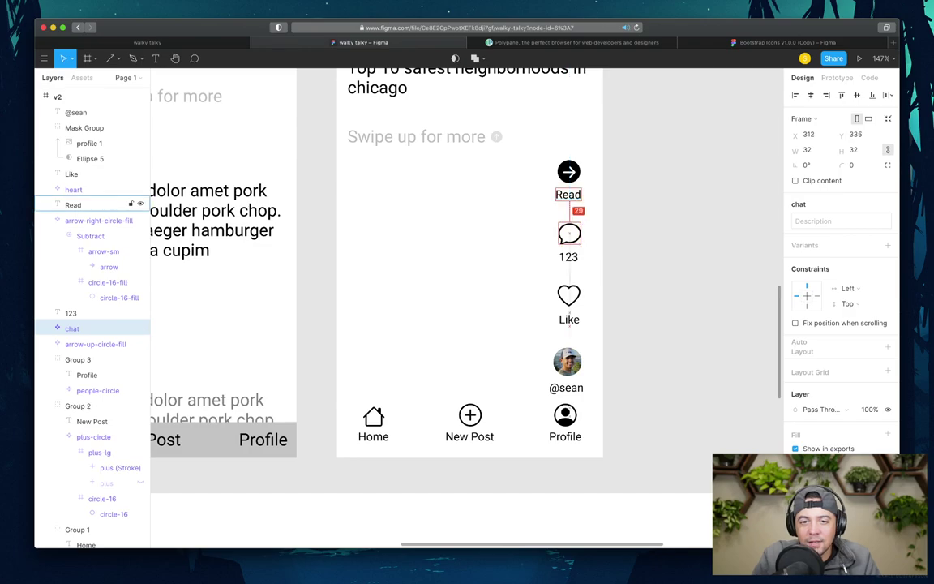
key(shift+Up)
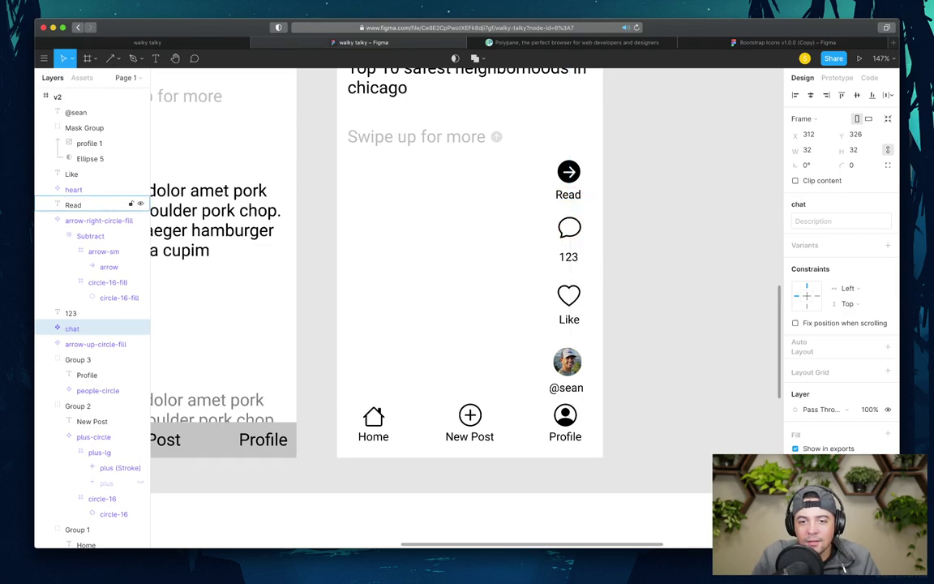
click(569, 256)
click(74, 189)
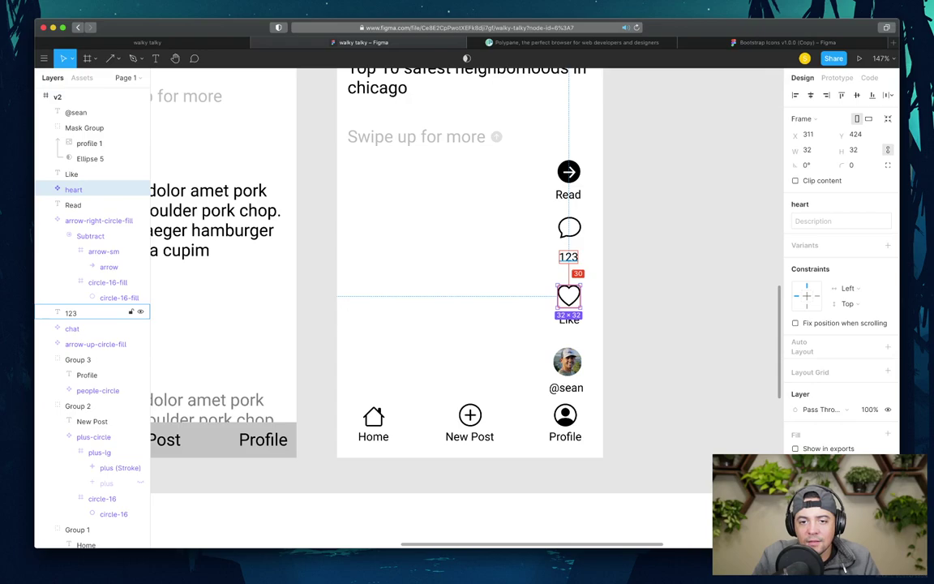
key(Up)
key(Up)
key(Up)
key(Up)
key(Up)
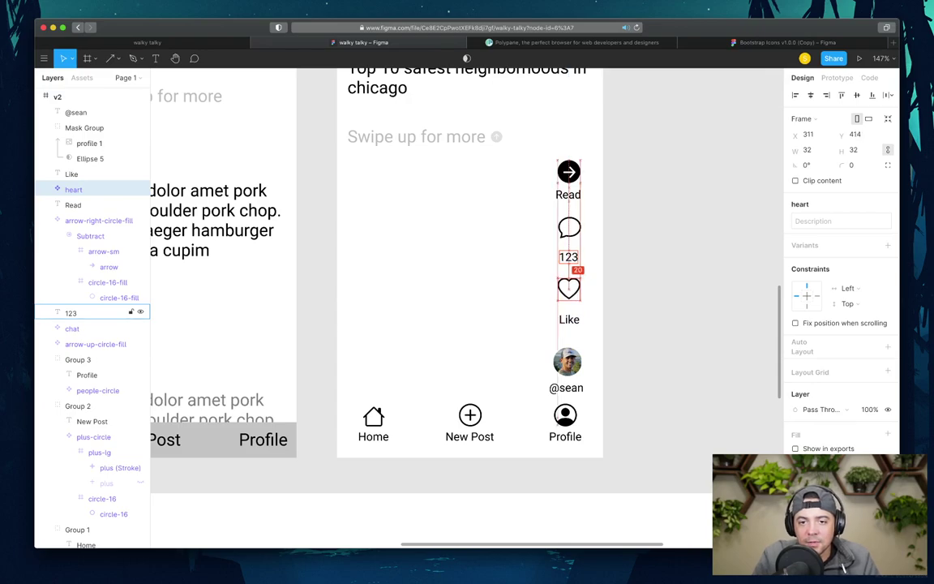
click(97, 313)
key(Up)
key(Up)
key(Up)
key(Up)
key(Up)
key(Up)
key(Up)
key(Up)
key(Up)
key(Up)
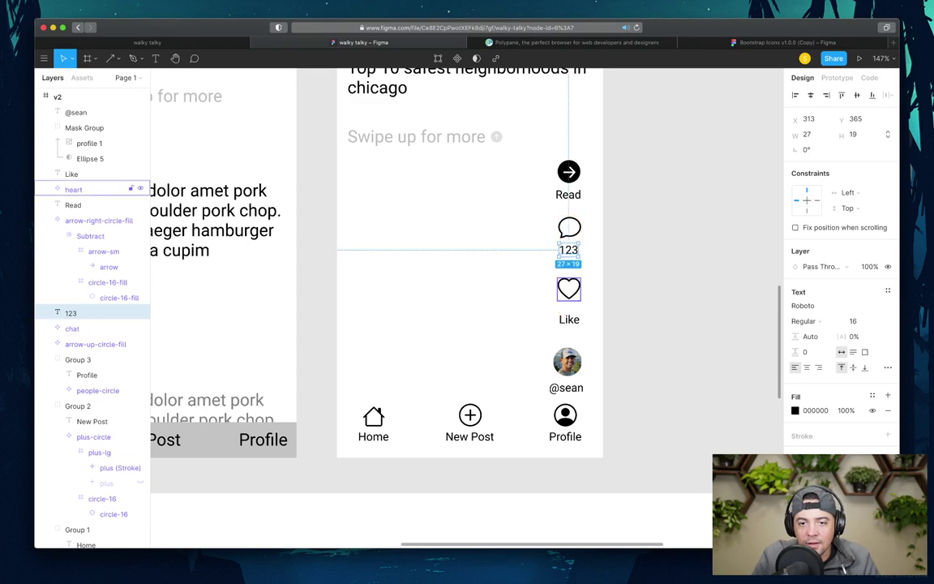
click(97, 174)
key(Up)
key(Up)
key(Up)
key(Up)
key(Up)
key(Up)
key(Up)
key(Up)
key(Up)
key(Up)
key(Up)
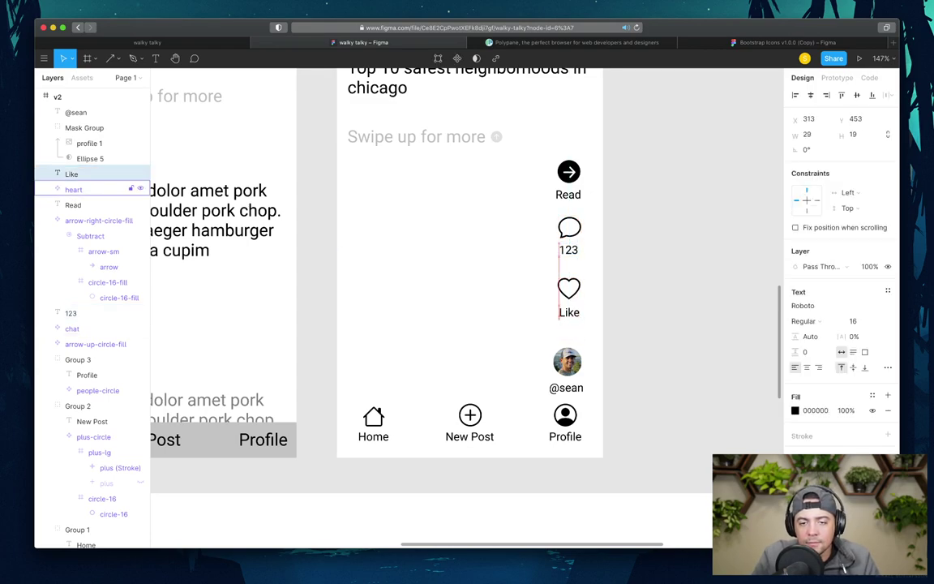
- Move the avatar and username label up, leaving a 20 px gap below Like
click(84, 127)
shift+click(75, 112)
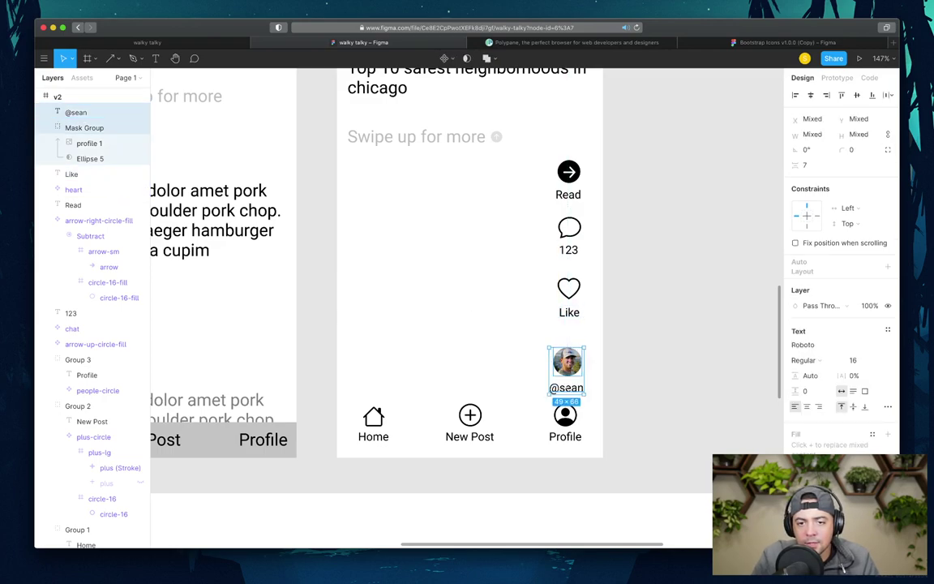
key(Up)
key(Up)
key(Up)
key(Up)
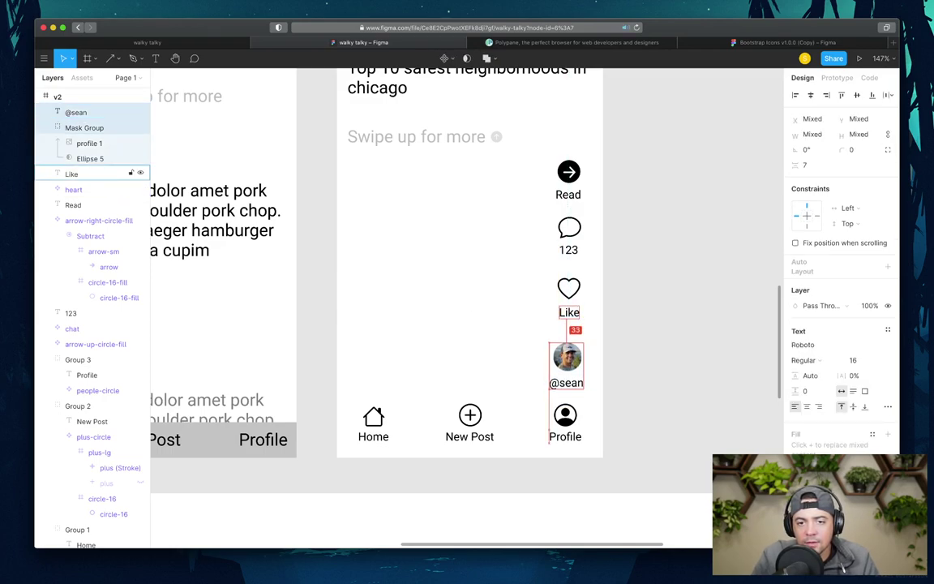
key(Up)
key(Up)
key(Up)
key(Up)
key(Up)
key(Up)
key(Up)
key(Up)
key(Up)
key(Up)
key(Up)
key(Up)
key(Up)
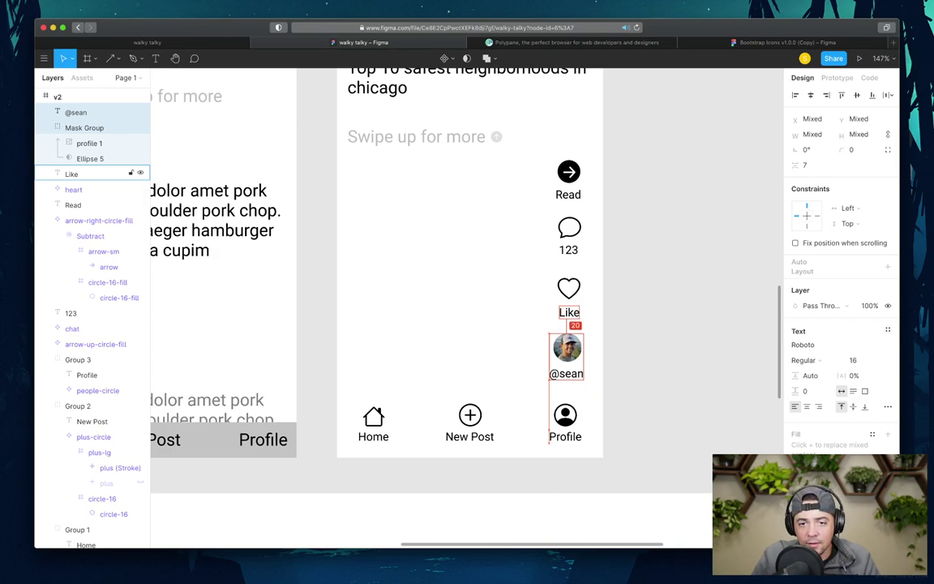
key(Escape)
scroll(470, 313, down, 5)
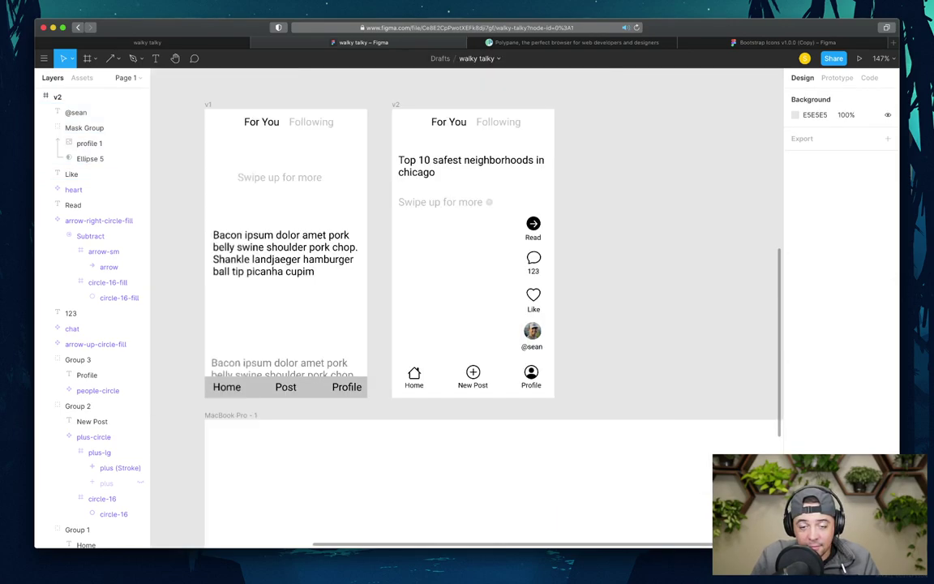
scroll(470, 313, up, 2)
scroll(470, 313, up, 2)
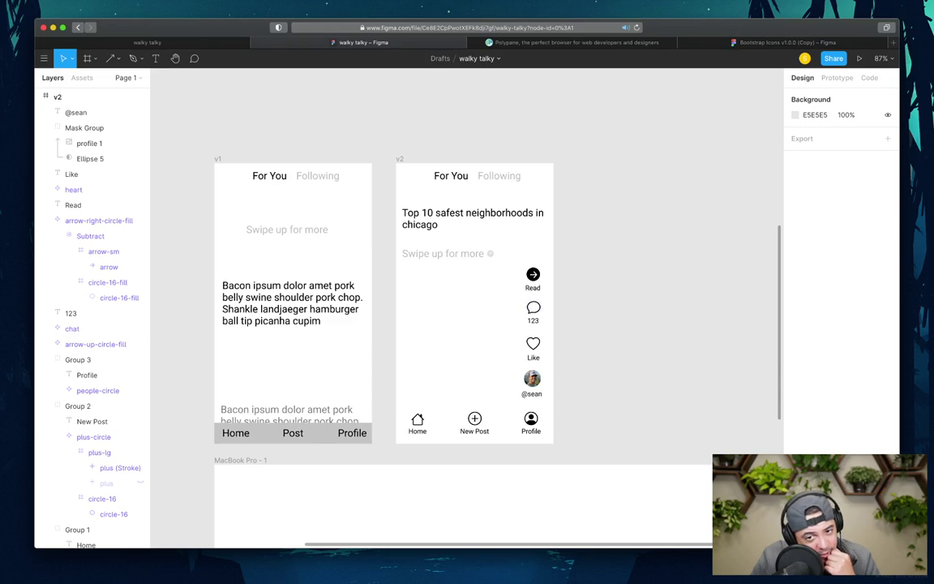
click(84, 127)
key(Escape)
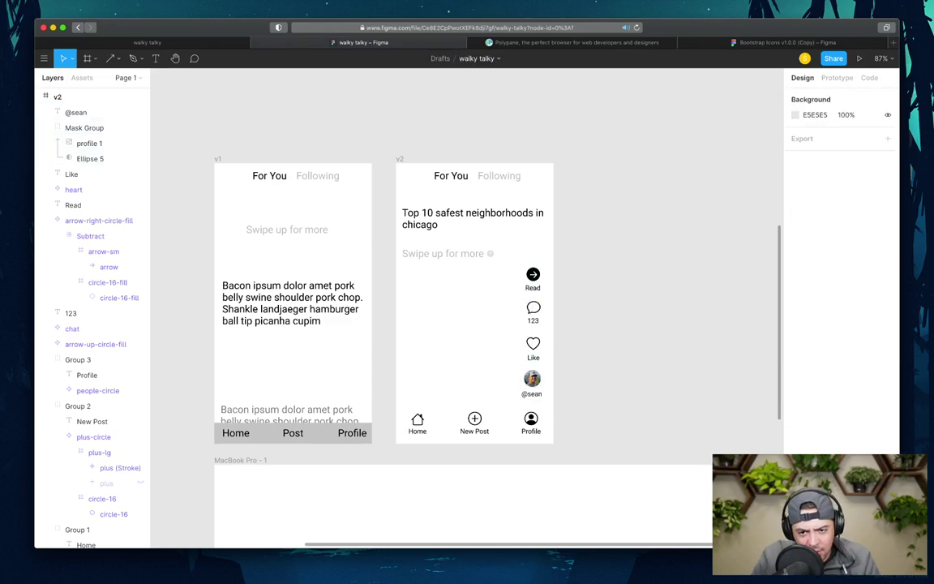
click(77, 113)
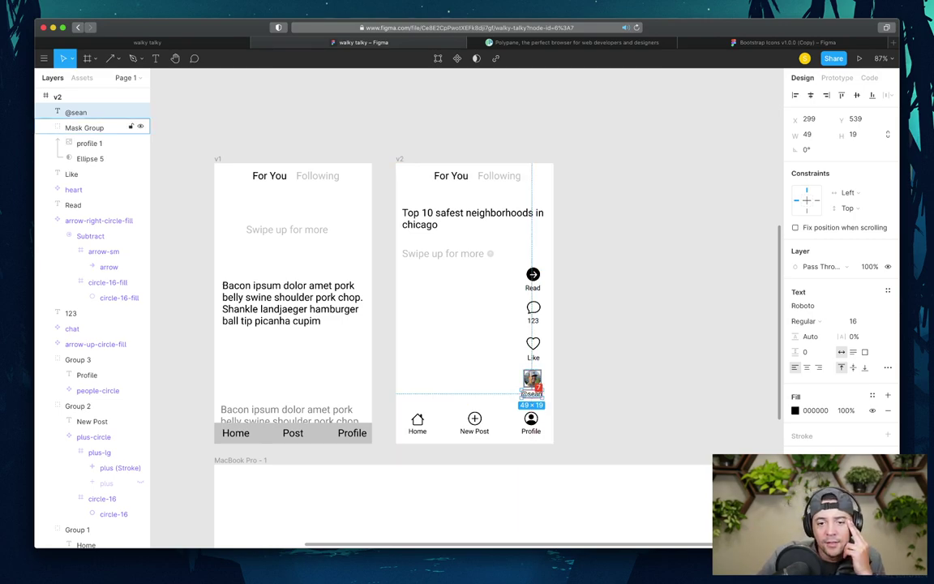
key(Escape)
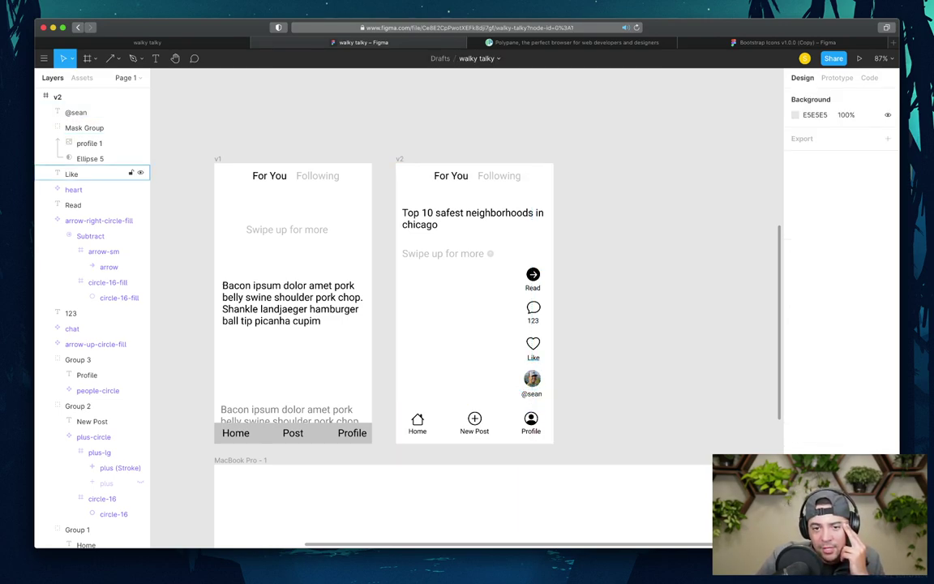
click(84, 127)
click(71, 174)
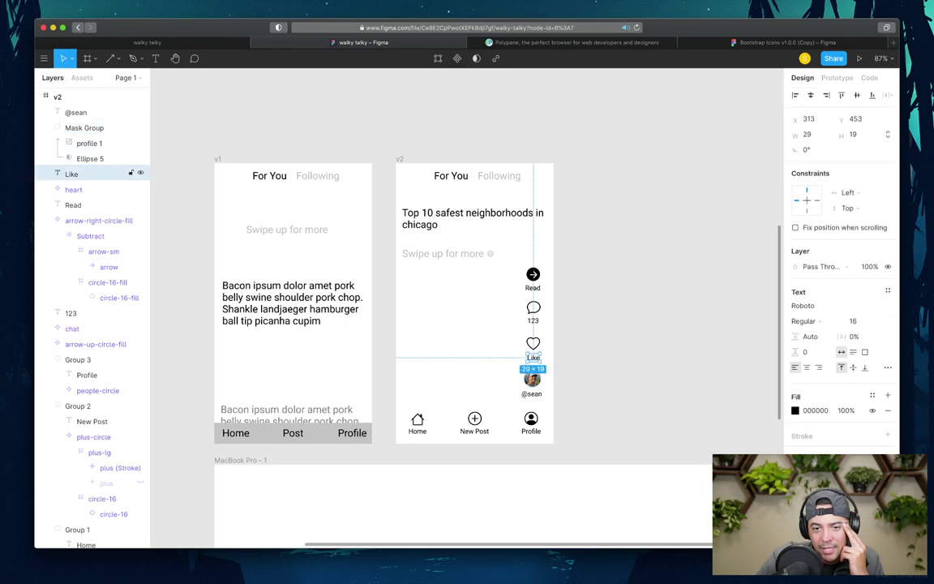
click(73, 189)
key(Escape)
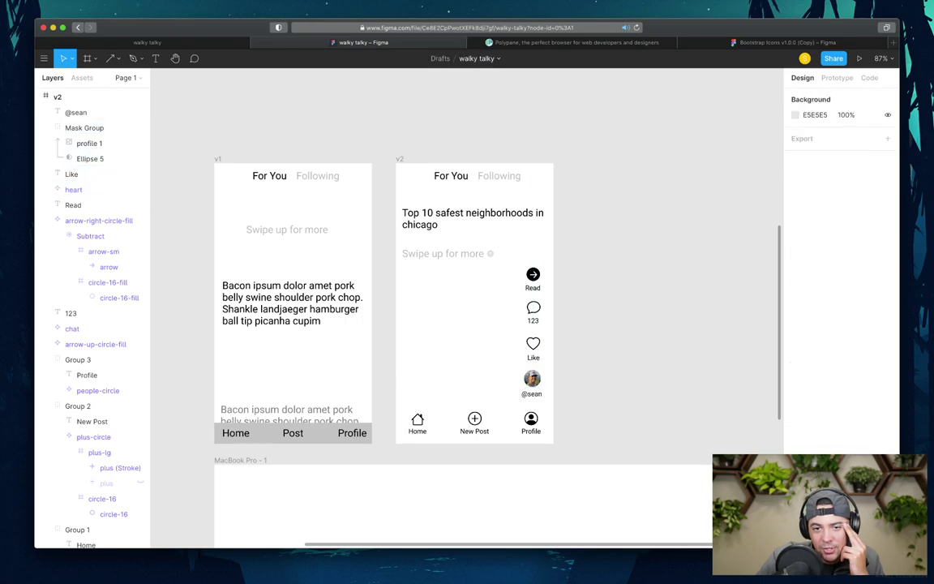
click(72, 328)
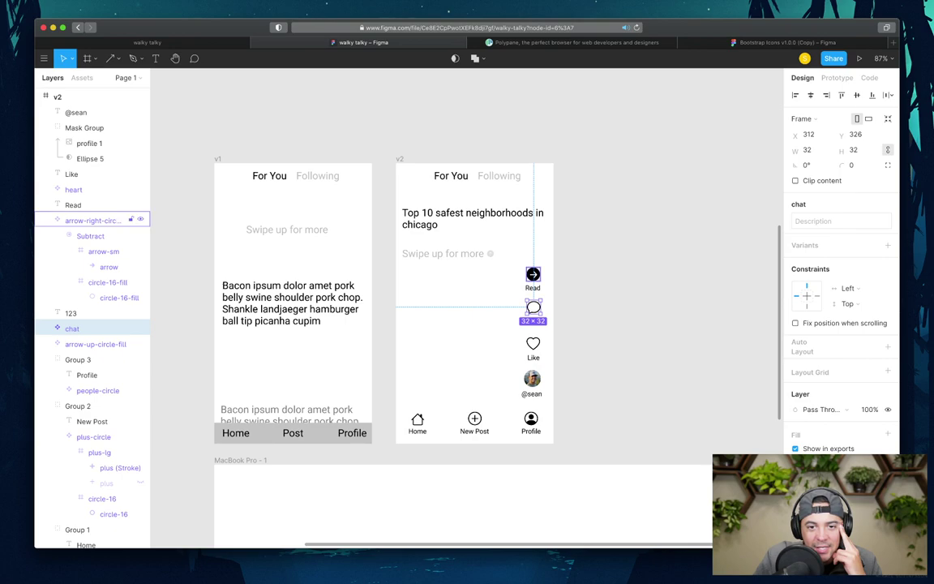
- Check the Read arrow icon's position against the Top 10 safest neighborhoods headline
click(532, 274)
key(Escape)
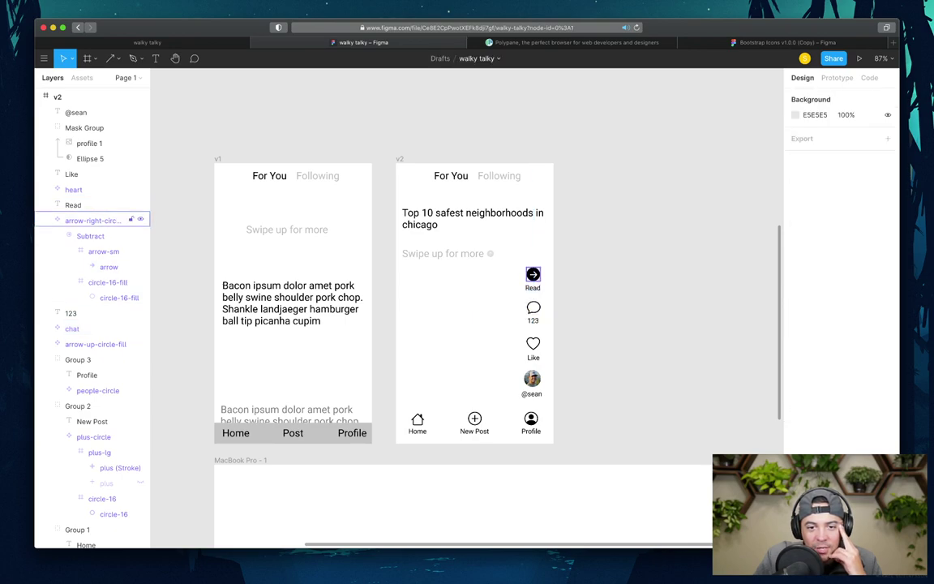
click(98, 221)
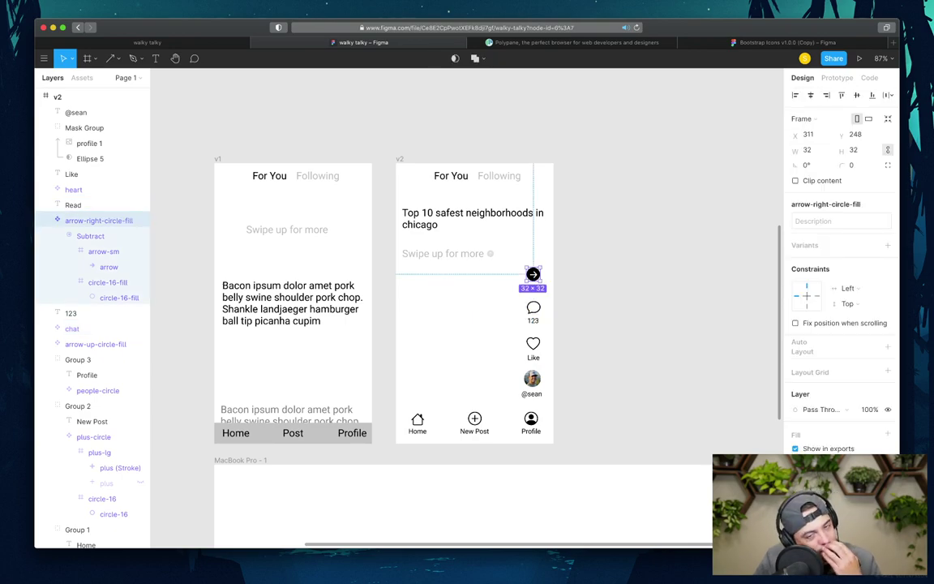
click(473, 217)
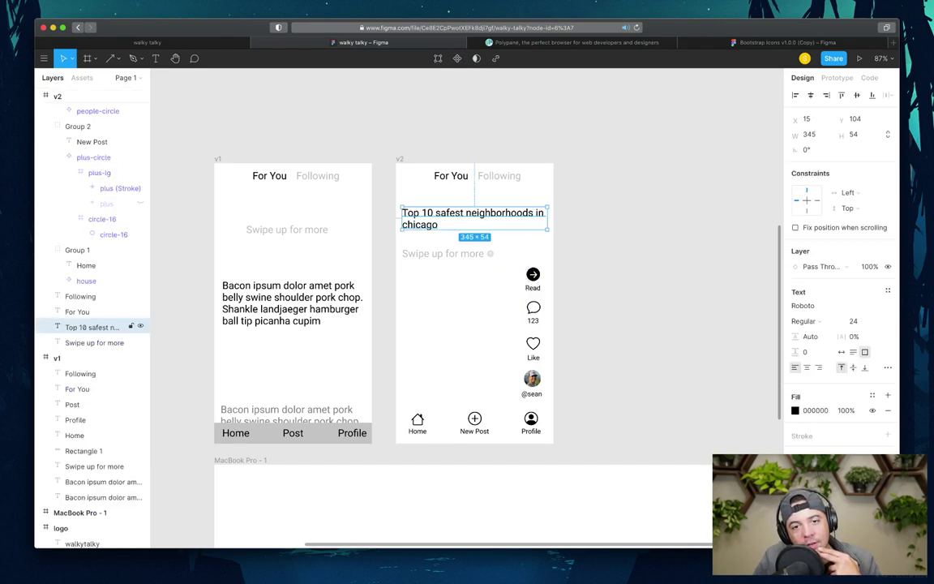
click(533, 274)
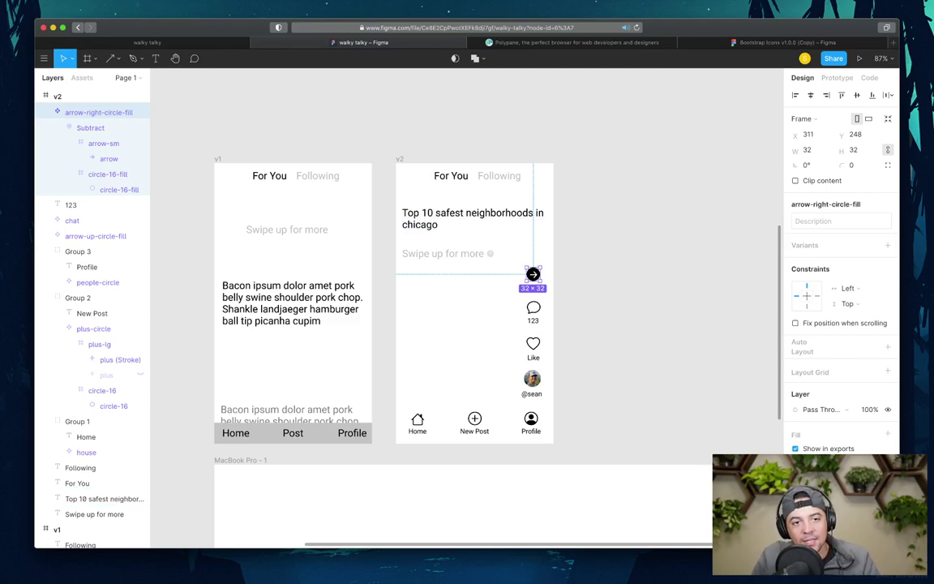
key(Escape)
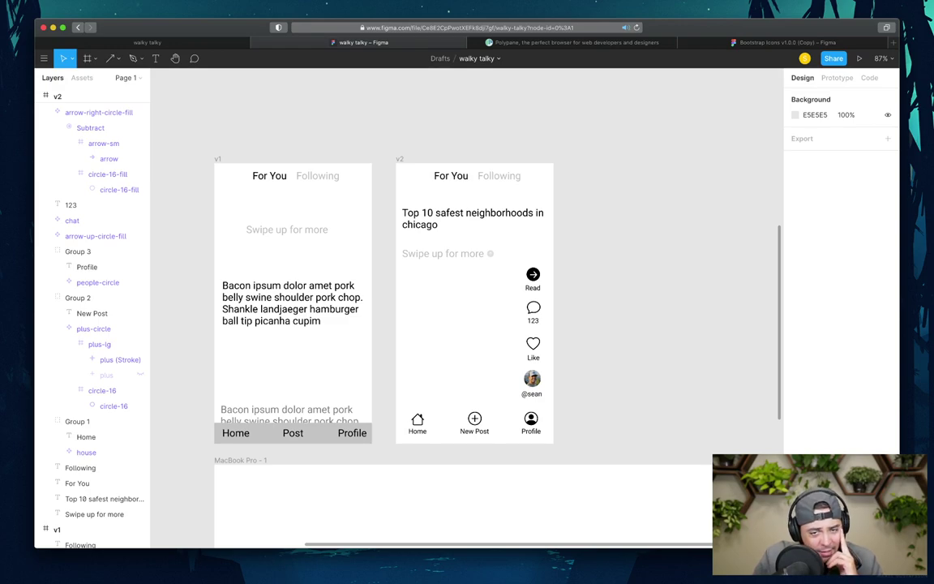
- Close the Polypane tab and select the Swipe up for more, For You and Following labels
click(473, 42)
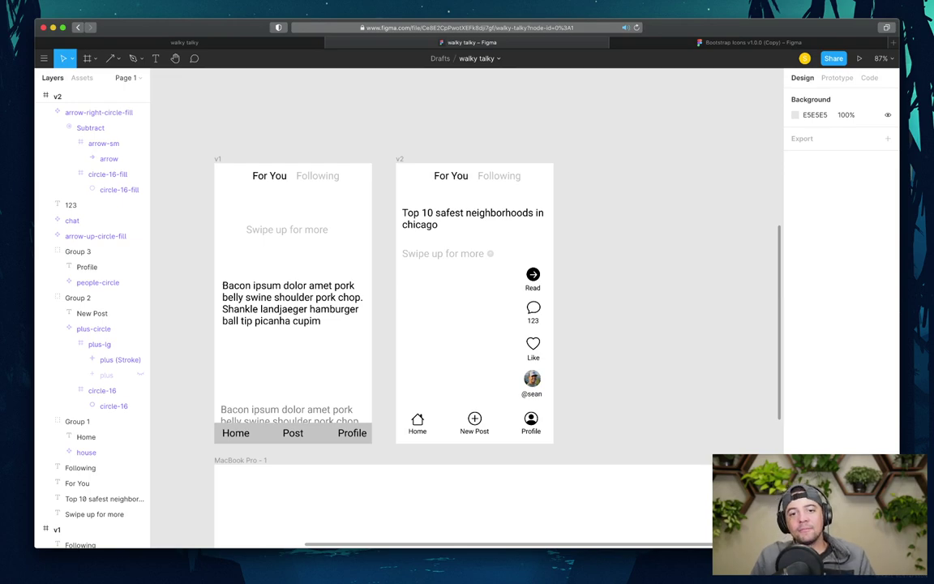
click(94, 514)
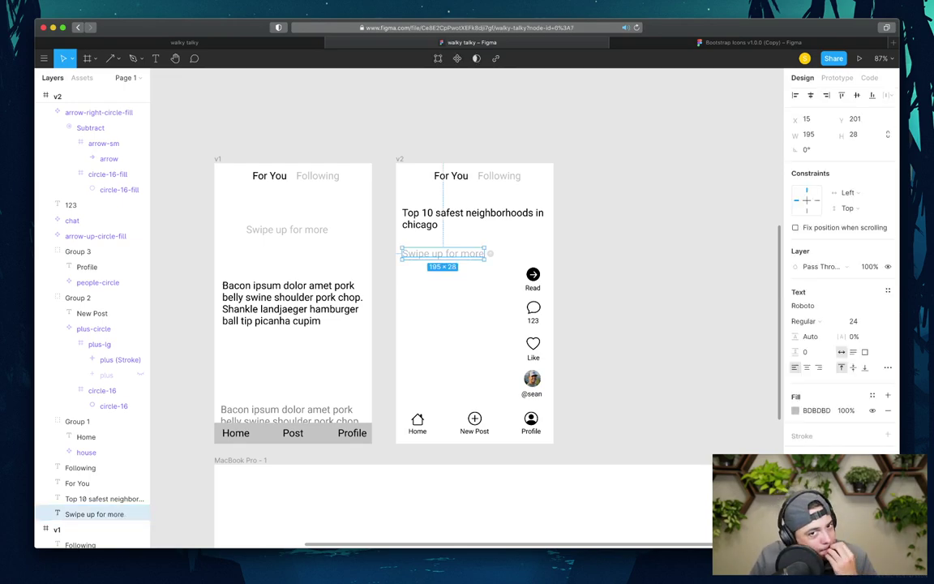
key(Escape)
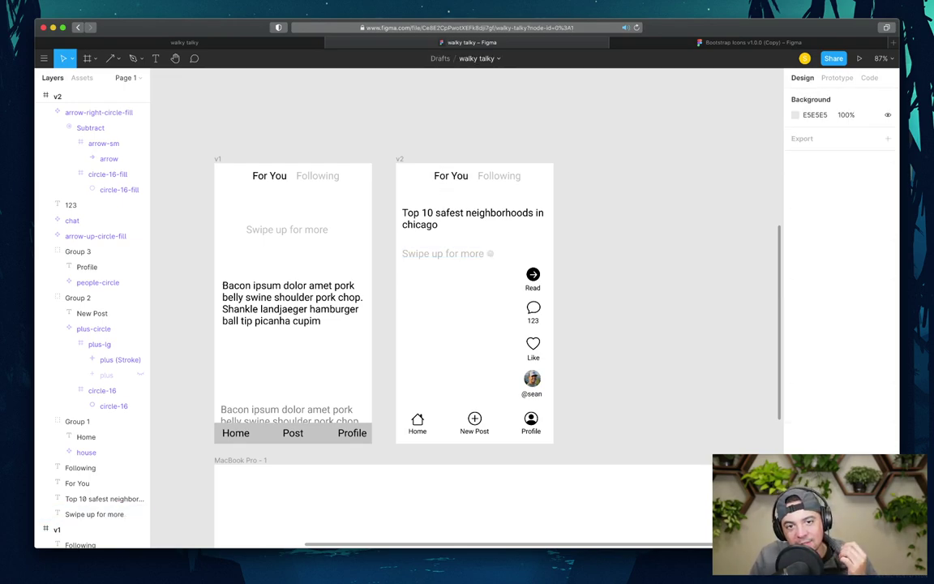
click(77, 482)
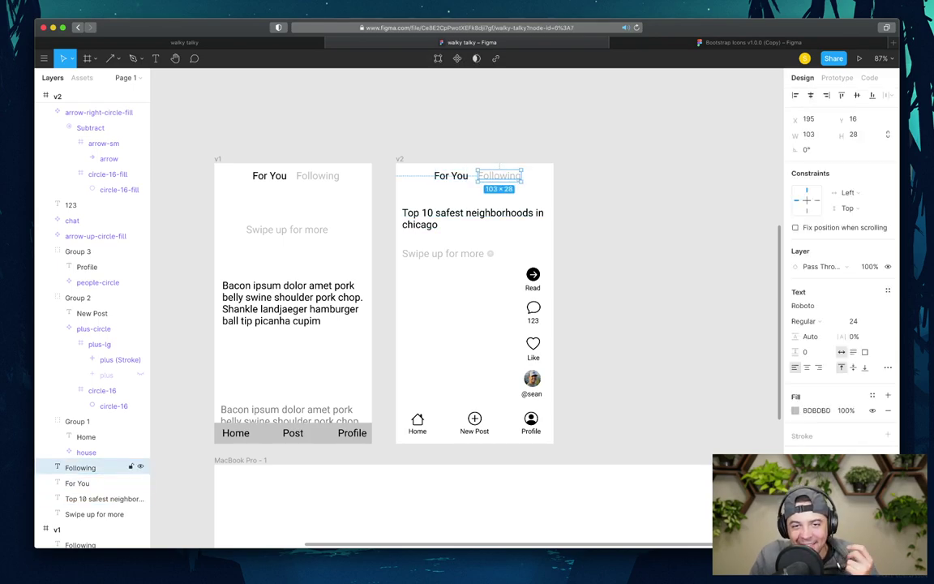
key(Escape)
click(80, 467)
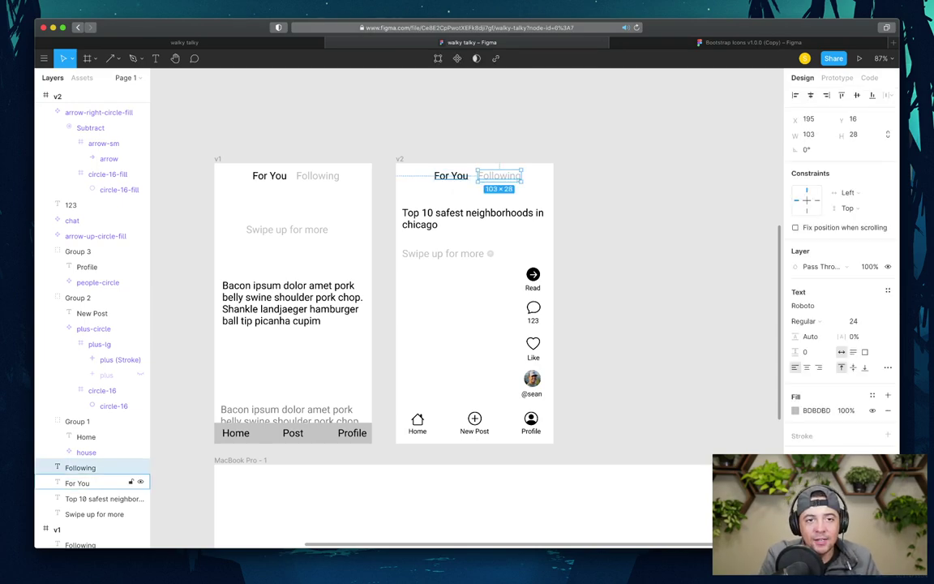
- Search 'tiktok ui' in a new tab, preview the first image result, then return to Figma
key(super+t)
text(tiktok ui)
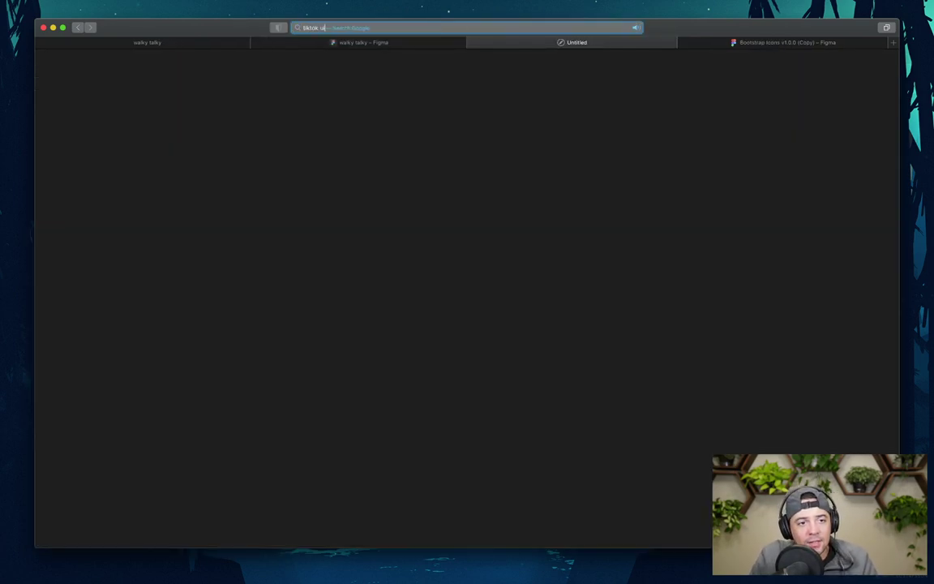
key(Return)
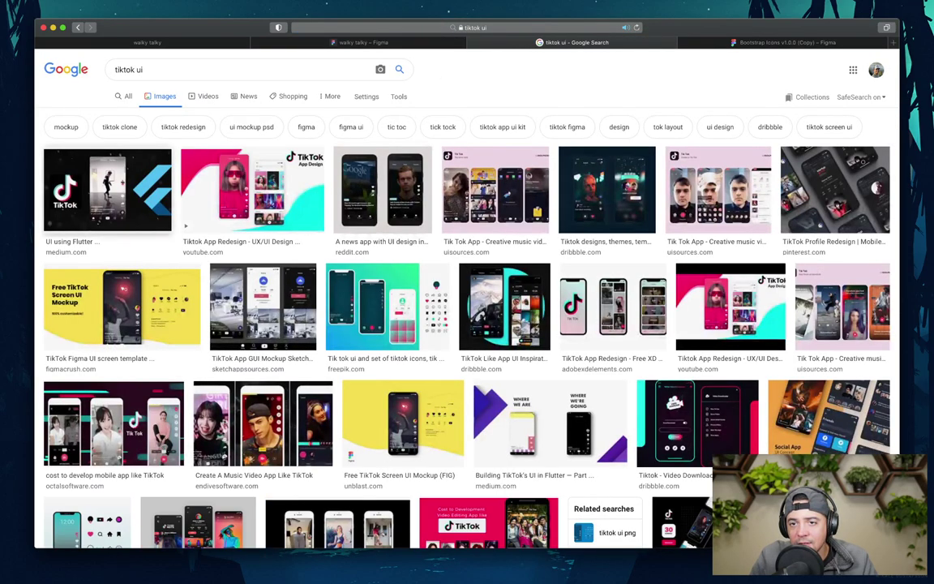
click(73, 183)
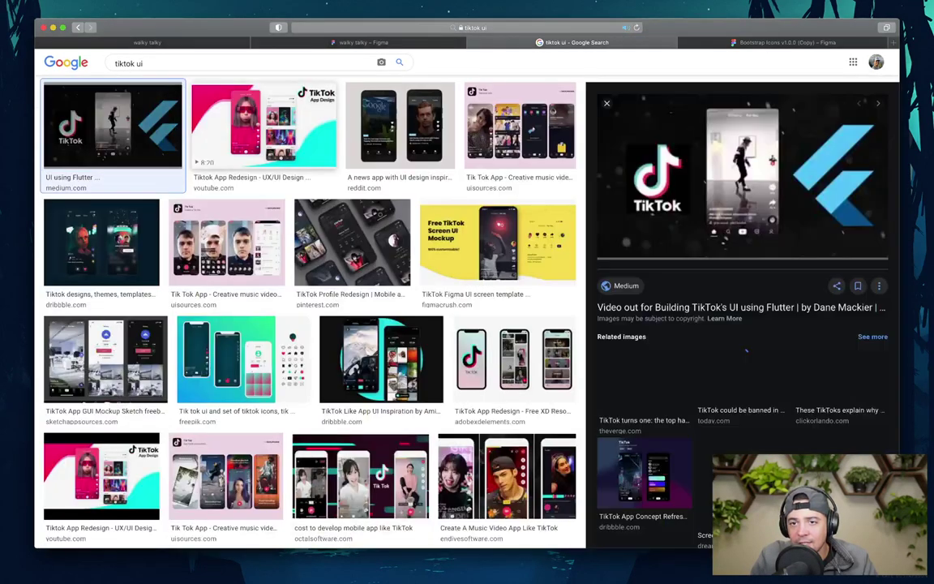
scroll(467, 309, up, 5)
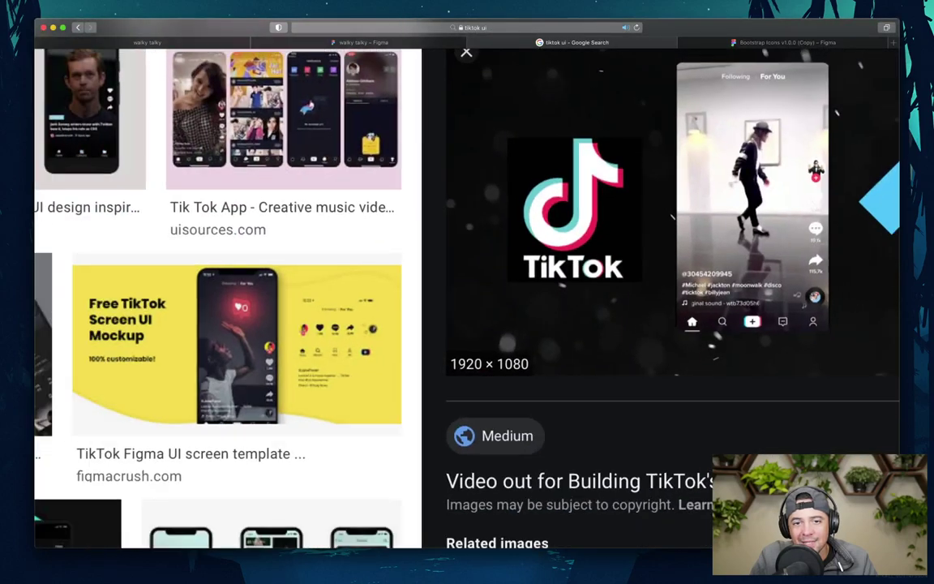
key(ctrl+shift+Tab)
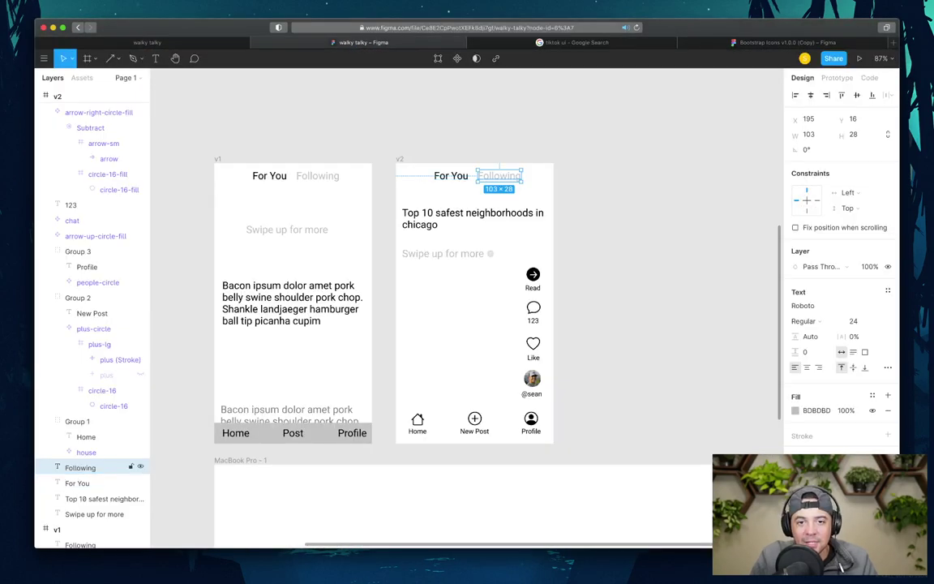
- Move Following to the left of For You in v2 and check it against the TikTok image
click(81, 482)
drag(499, 175, 452, 176)
click(454, 146)
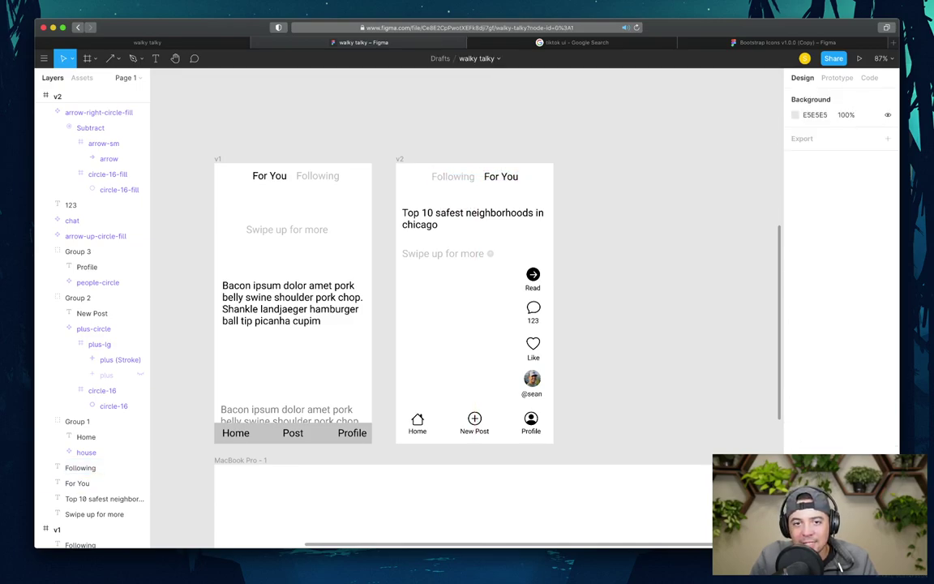
key(ctrl+Tab)
key(ctrl+shift+Tab)
- Compare the tab labels and Home nav item with the TikTok reference, then switch to Bootstrap Icons
click(81, 483)
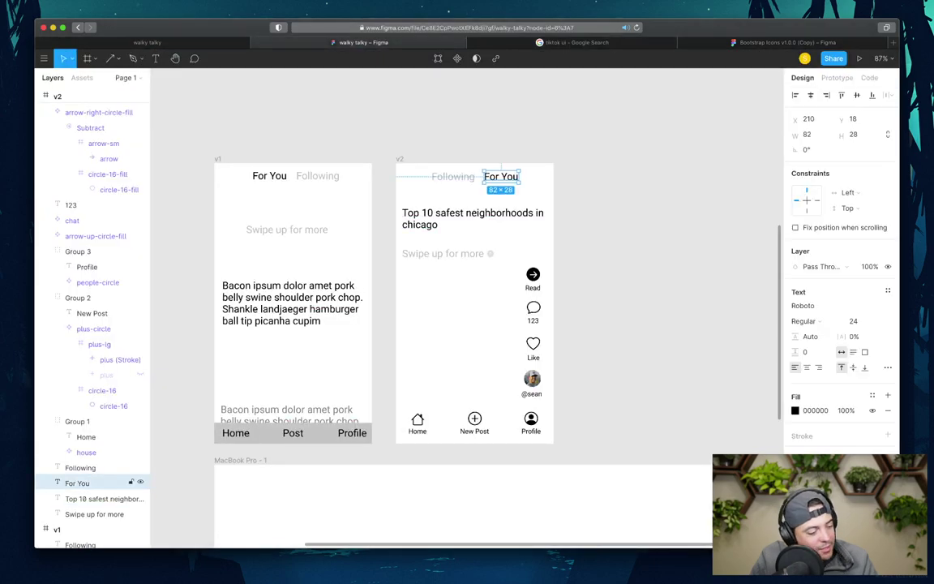
click(80, 467)
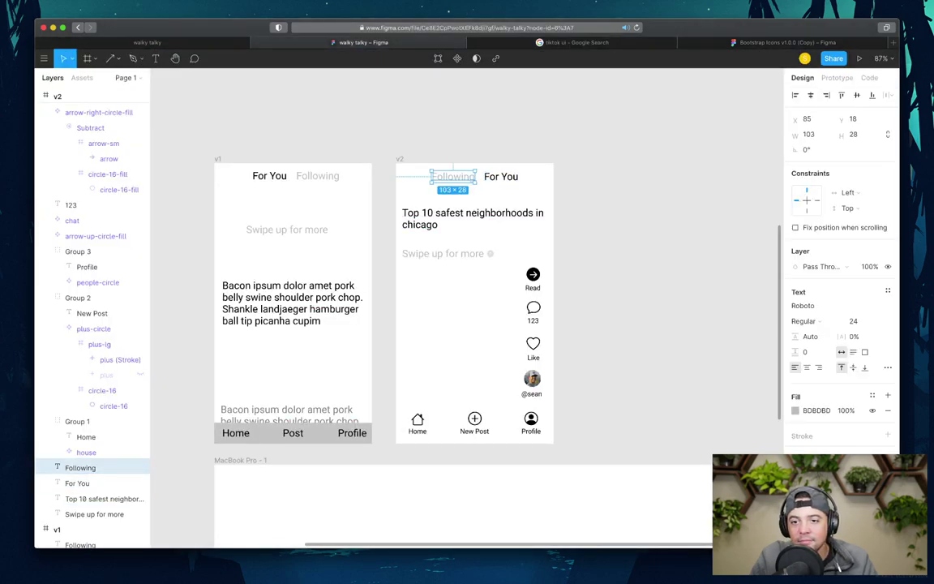
key(ctrl+Tab)
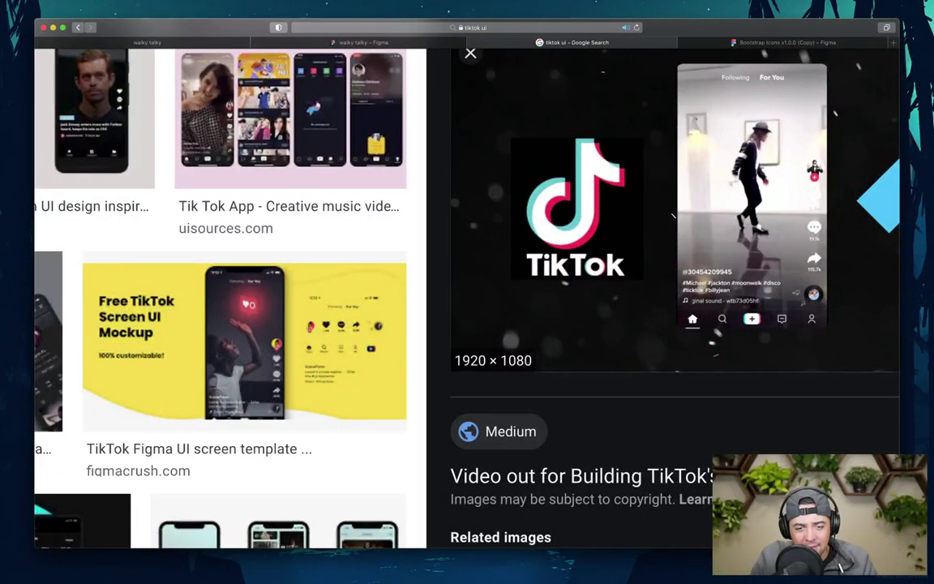
key(ctrl+shift+Tab)
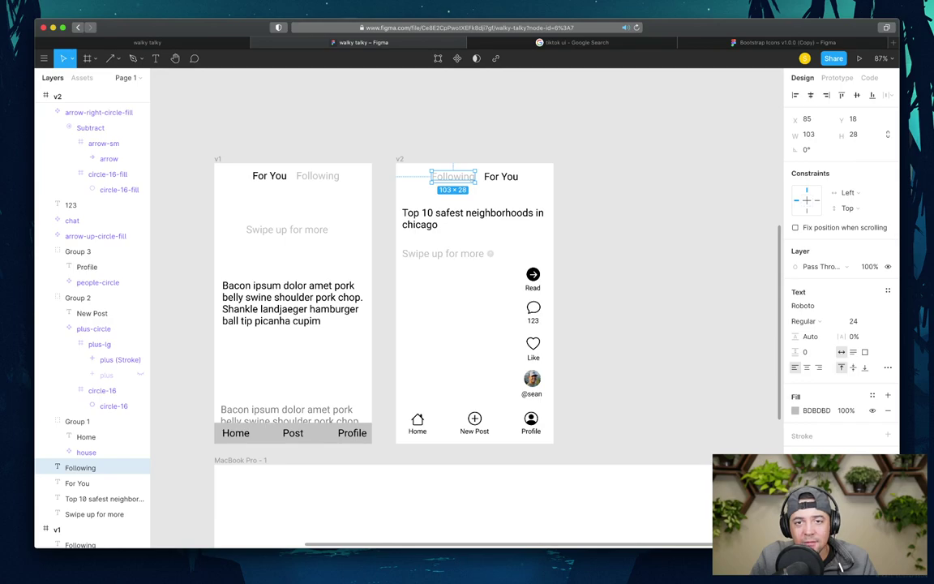
click(77, 421)
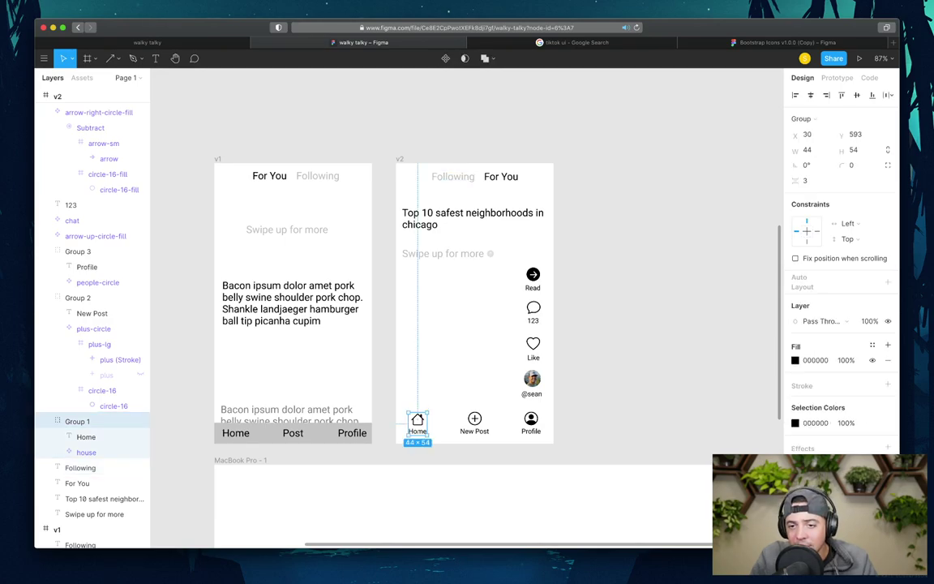
key(ctrl+Tab)
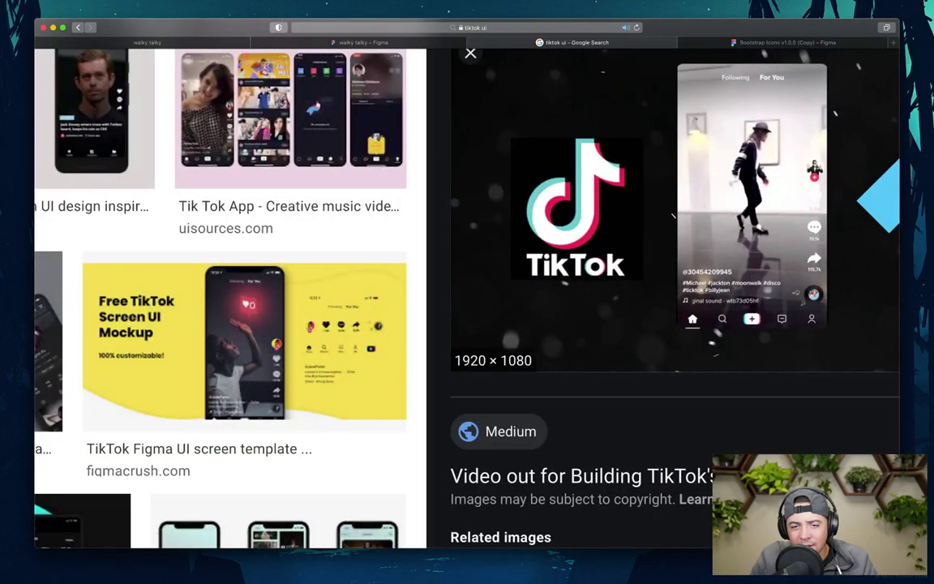
key(ctrl+shift+Tab)
key(ctrl+Tab)
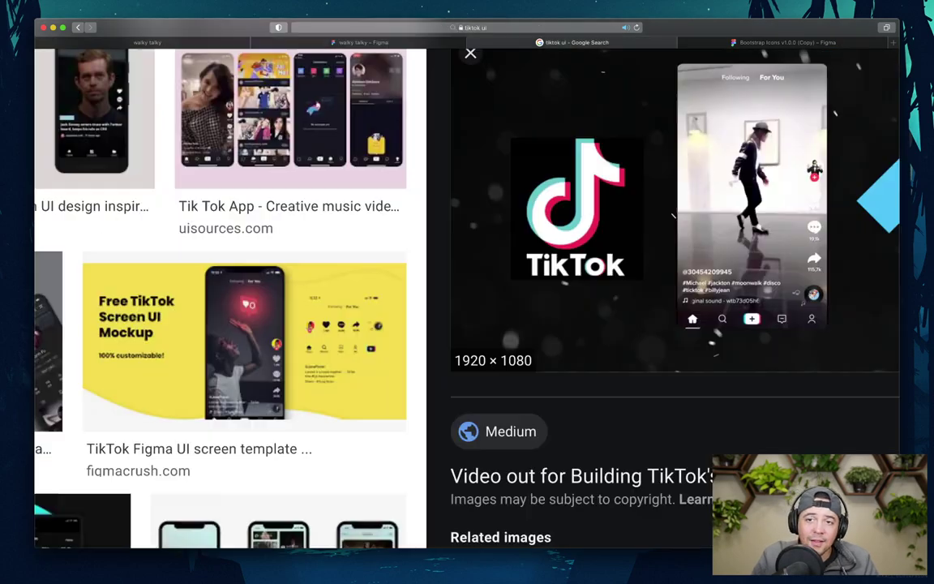
key(ctrl+shift+Tab)
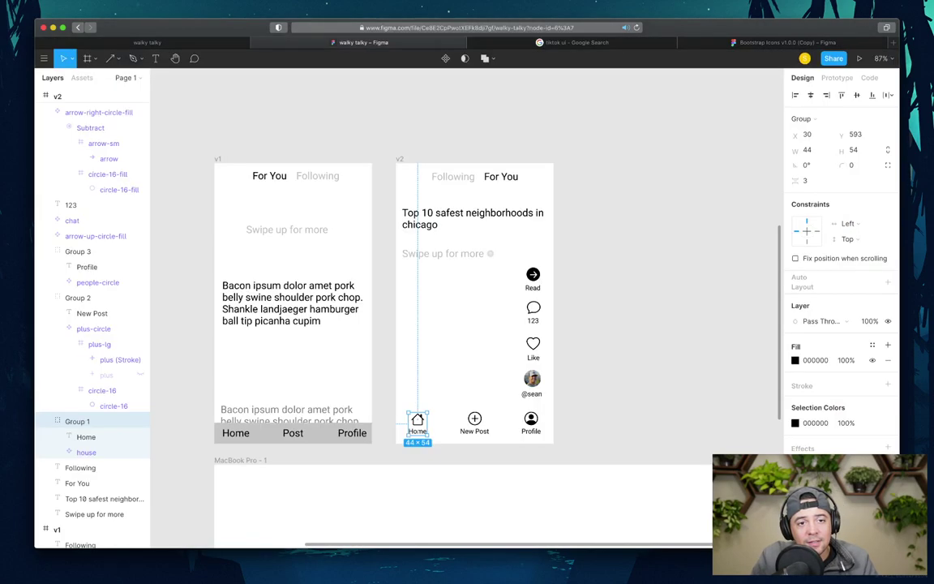
key(ctrl+Tab)
key(ctrl+Tab)
- Paste the bell icon into v2 at 32 px width and place it between New Post and Profile
scroll(466, 309, left, 5)
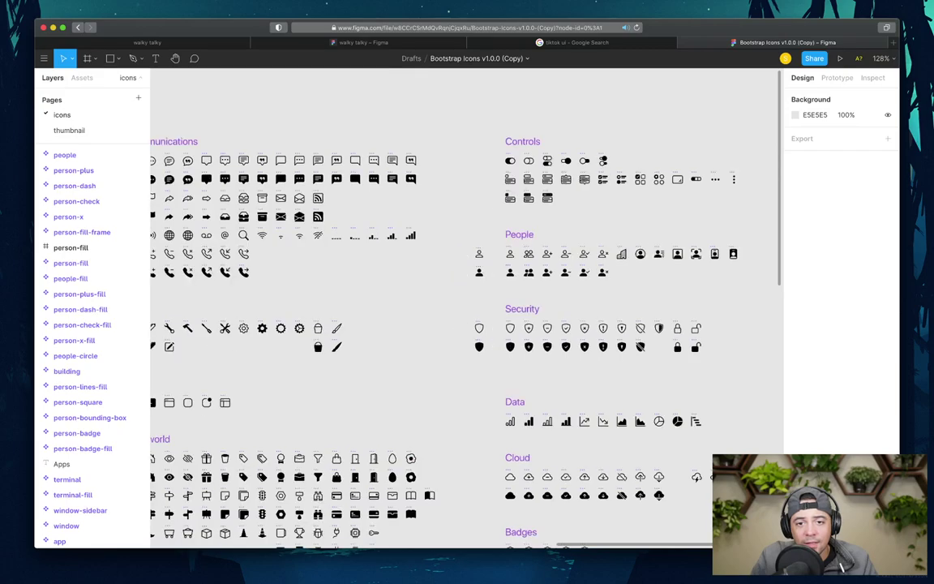
scroll(531, 198, left, 10)
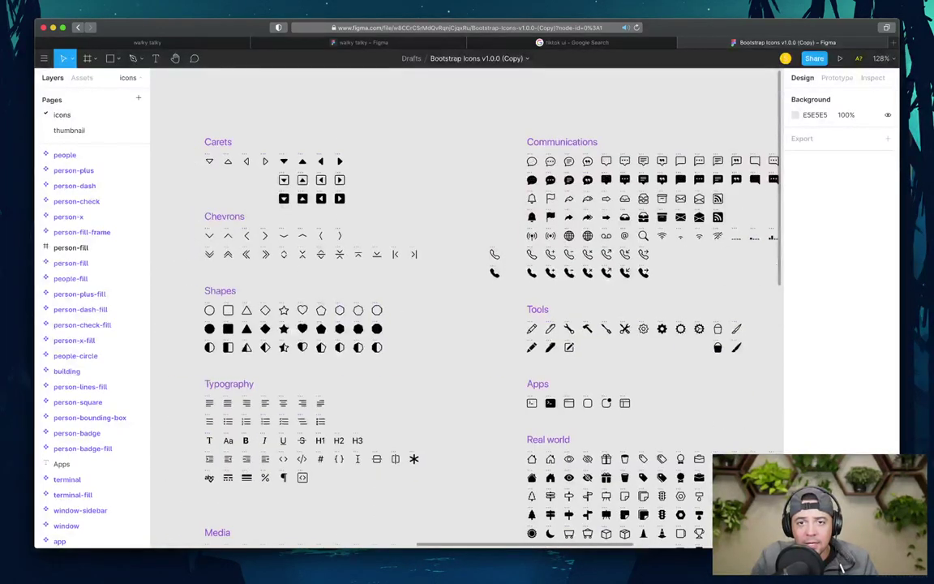
click(532, 198)
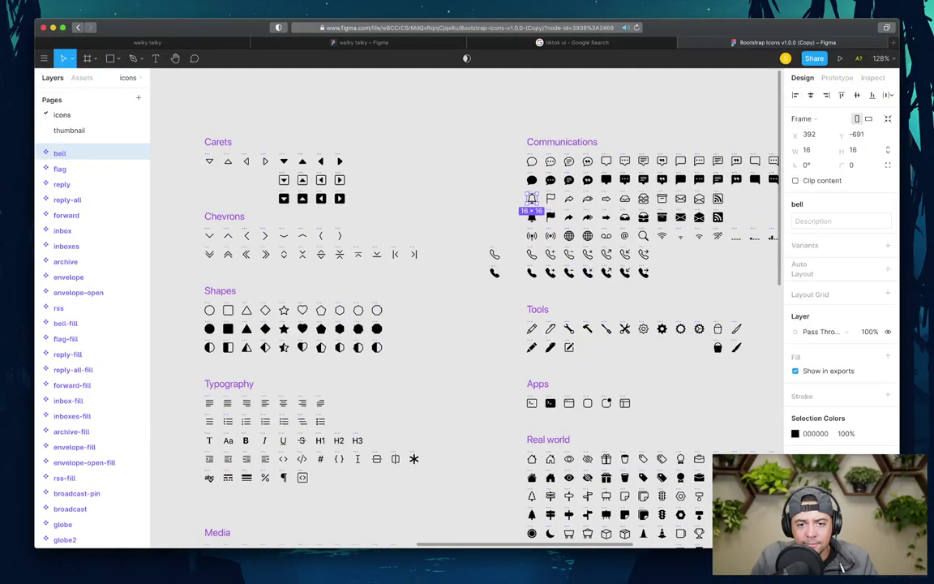
key(ctrl+shift+Tab)
key(ctrl+shift+Tab)
key(Escape)
key(ctrl+v)
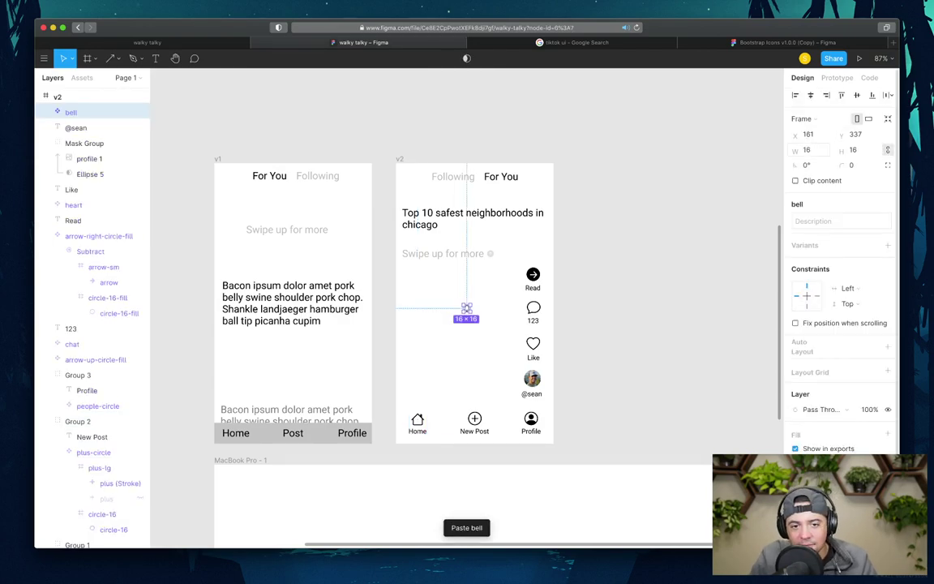
click(807, 149)
text(32)
key(Return)
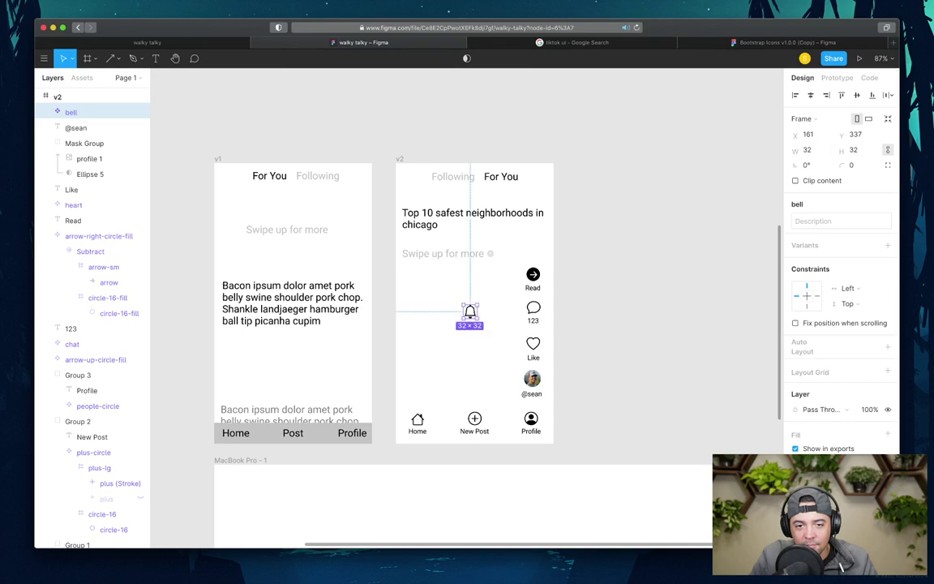
drag(469, 305, 469, 405)
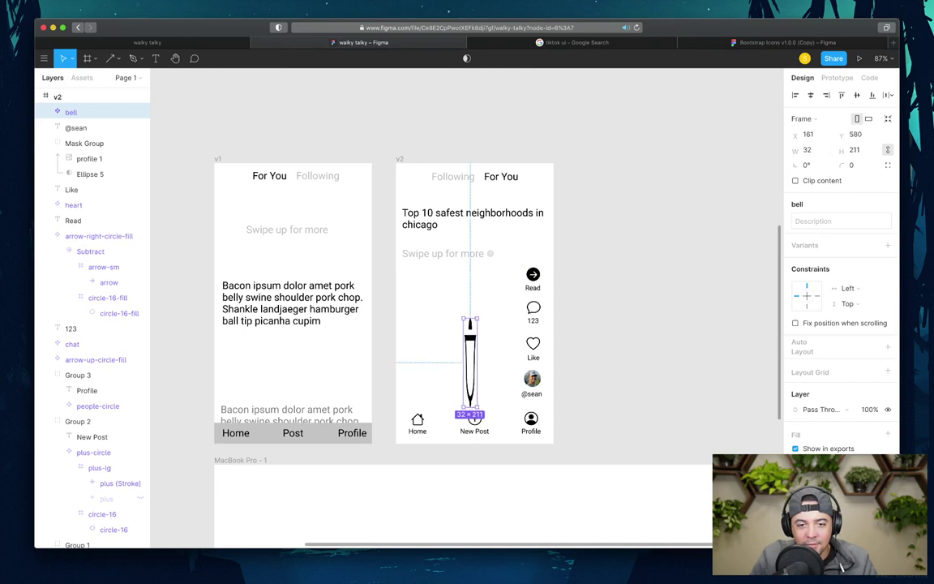
key(super+z)
drag(469, 312, 506, 423)
- Add an 'Alerts' text label under the bell, lined up with the other nav labels
key(t)
click(500, 440)
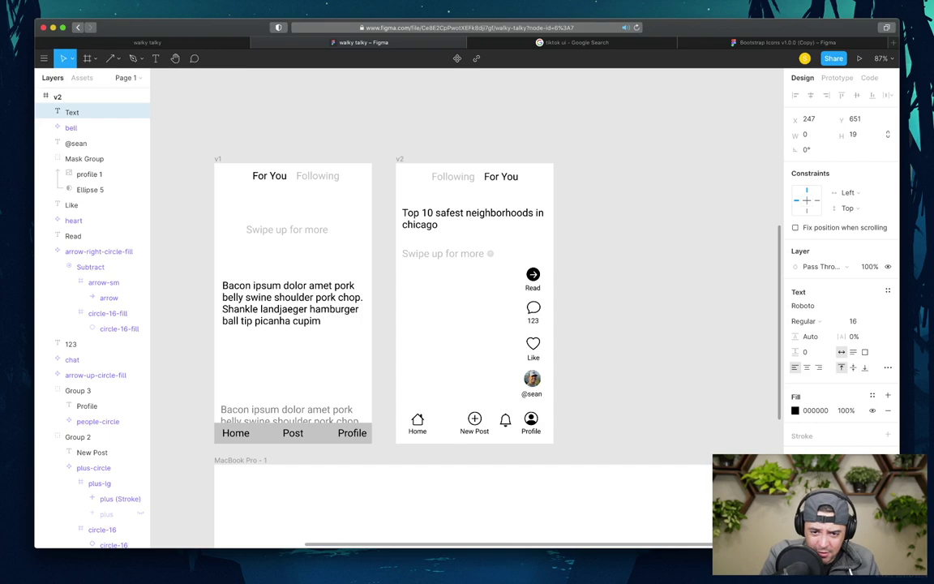
text(Aler)
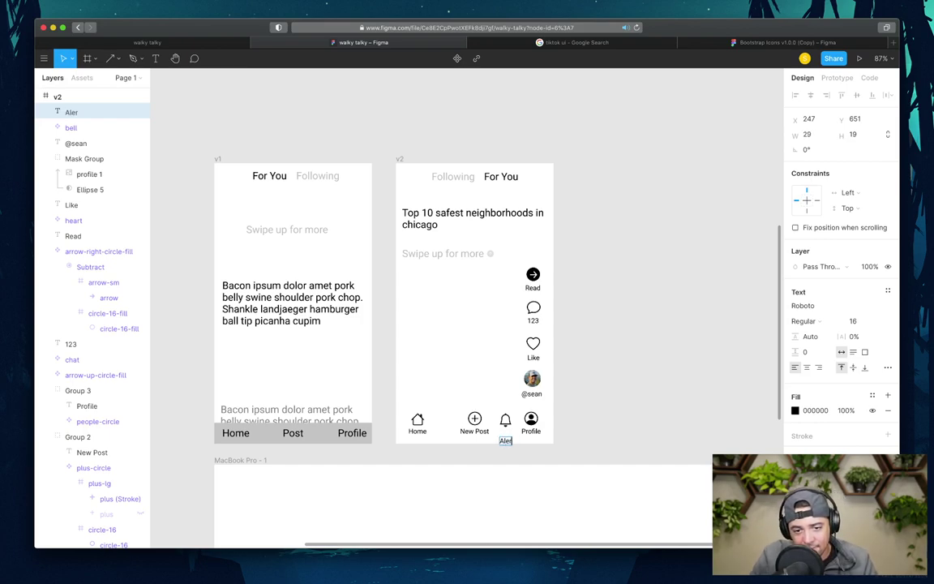
text(ts)
key(Escape)
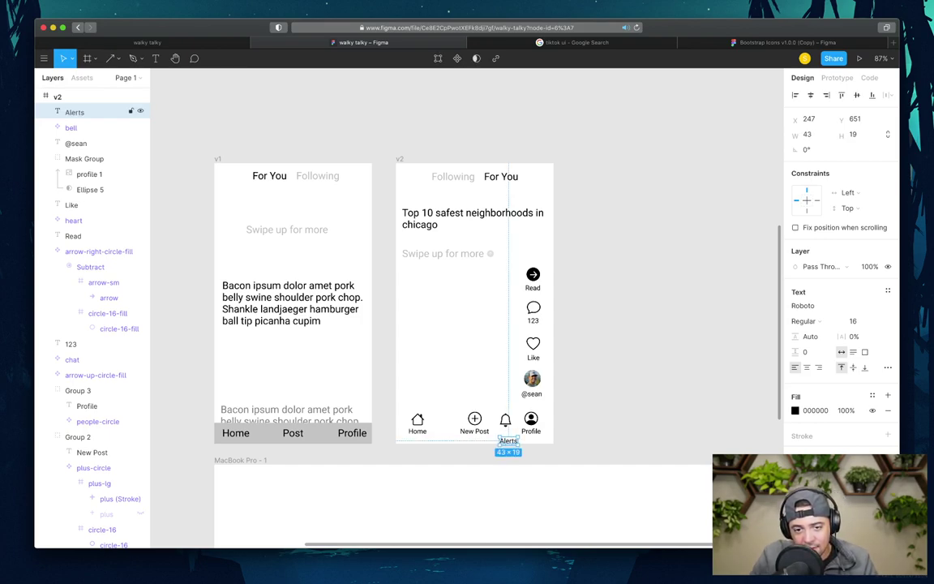
drag(506, 435, 505, 426)
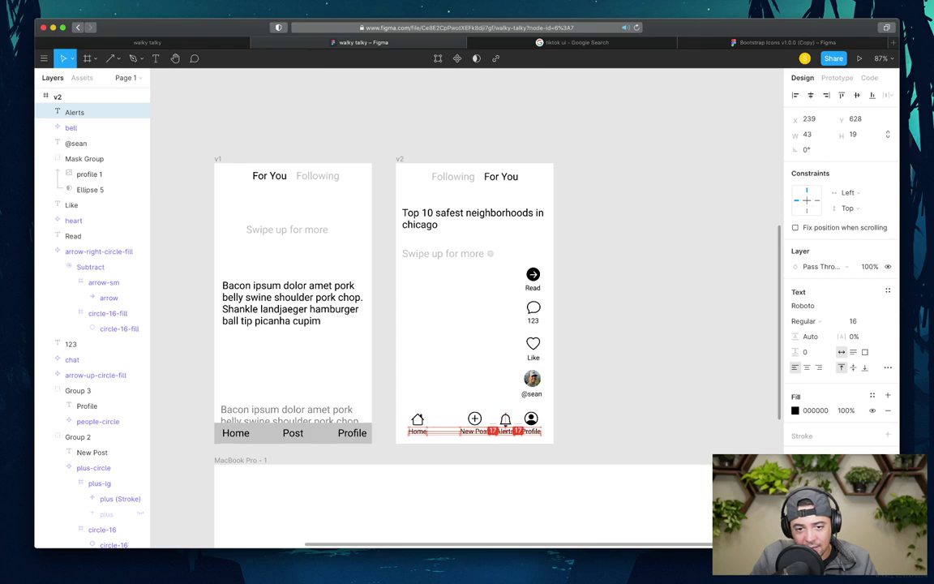
key(Escape)
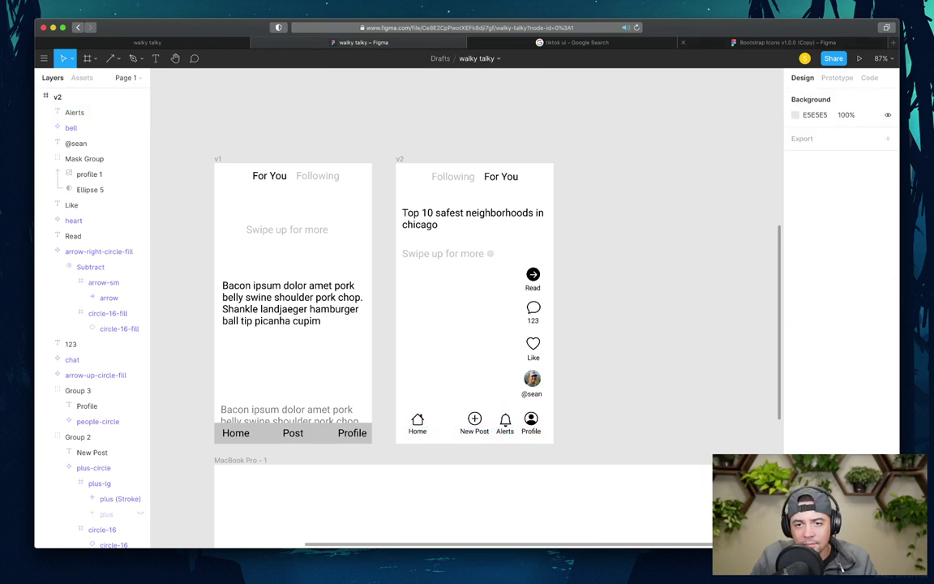
key(super+4)
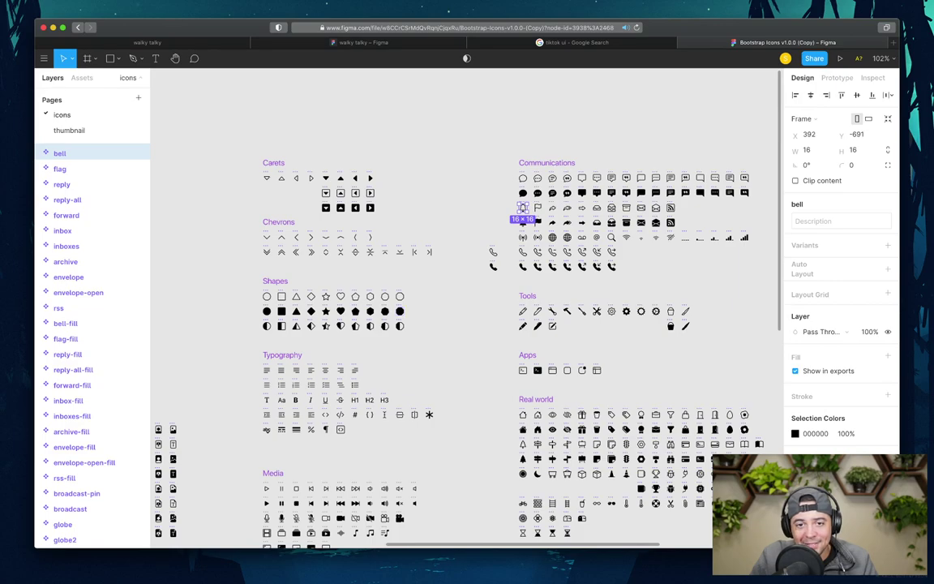
- Paste the search icon into v2 at 32 px width and move it into the nav beside Home
scroll(467, 309, right, 5)
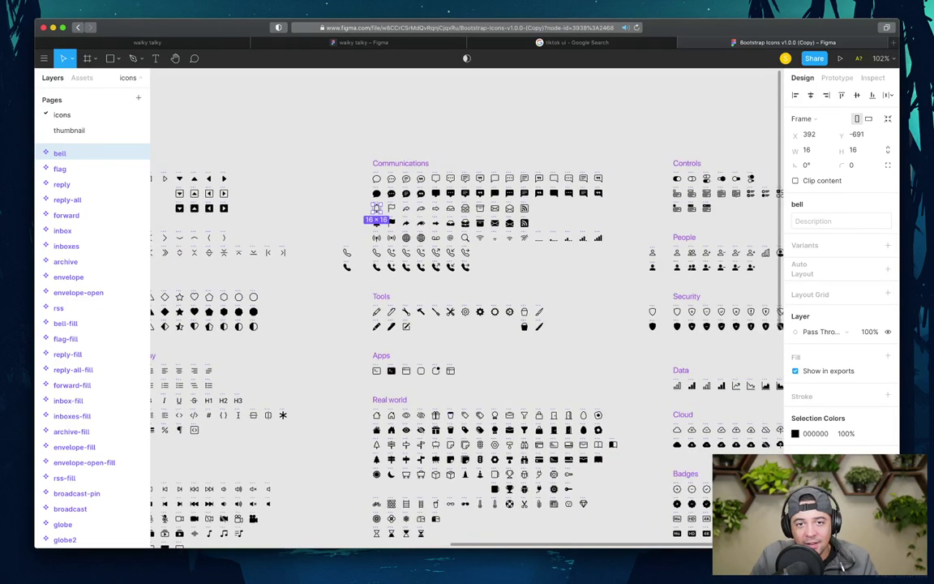
scroll(466, 308, right, 2)
click(415, 244)
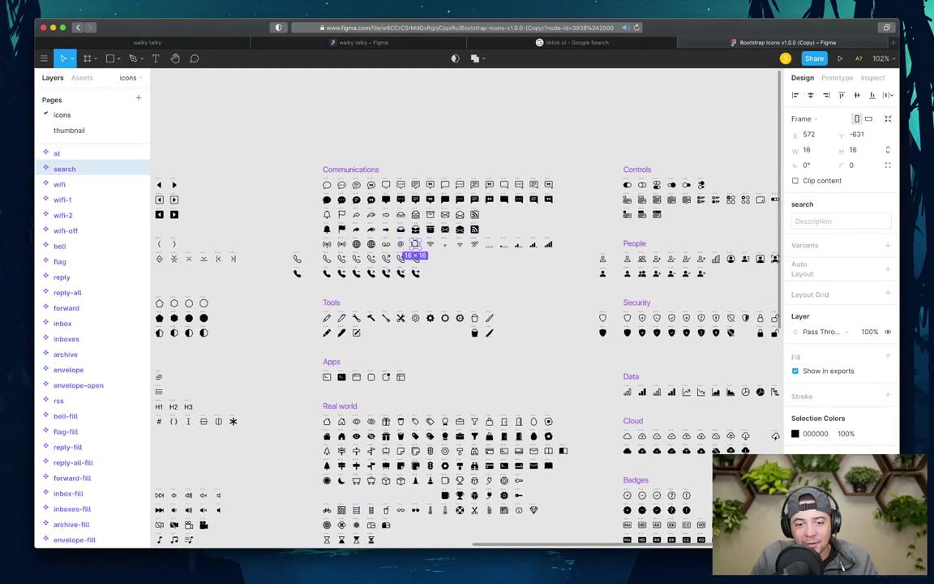
key(super+2)
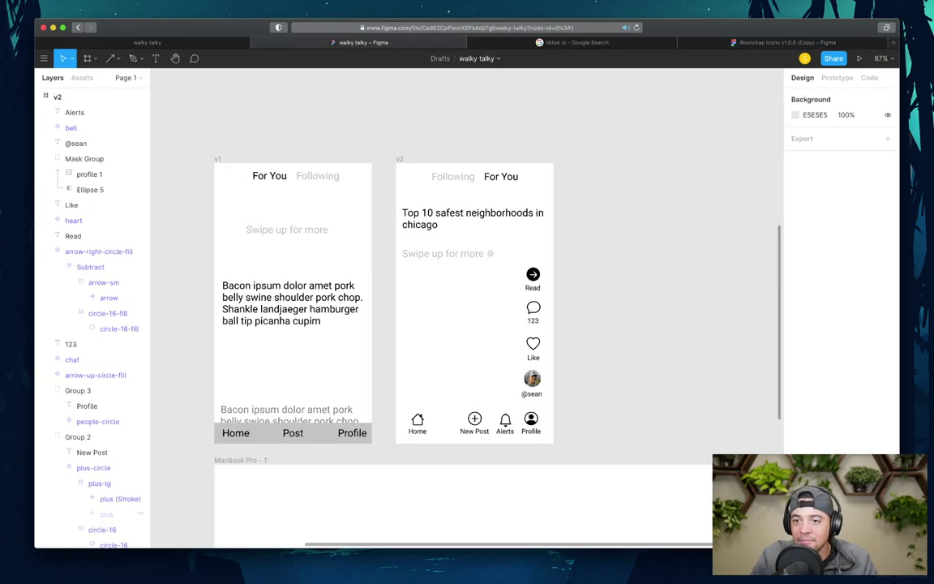
key(super+v)
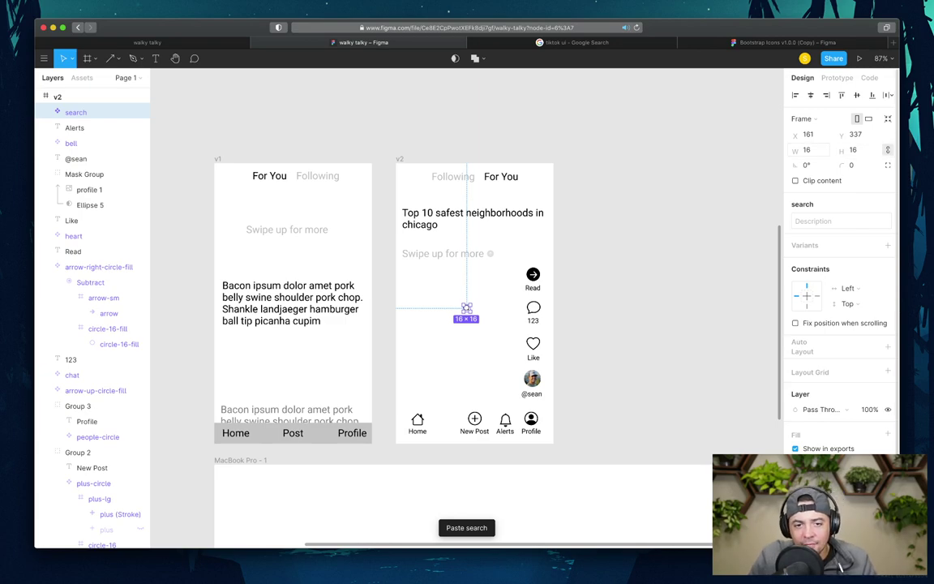
click(808, 149)
text(32)
key(Return)
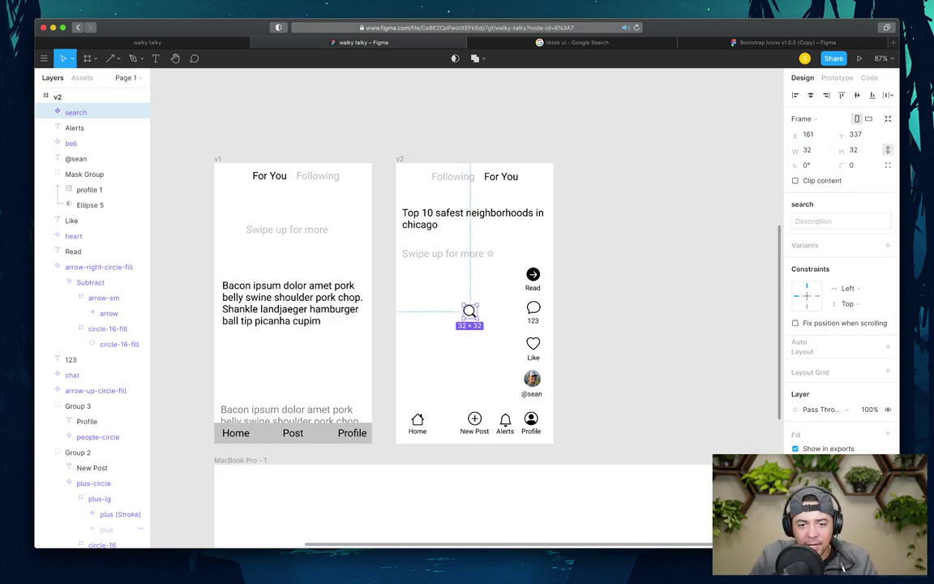
drag(470, 311, 442, 421)
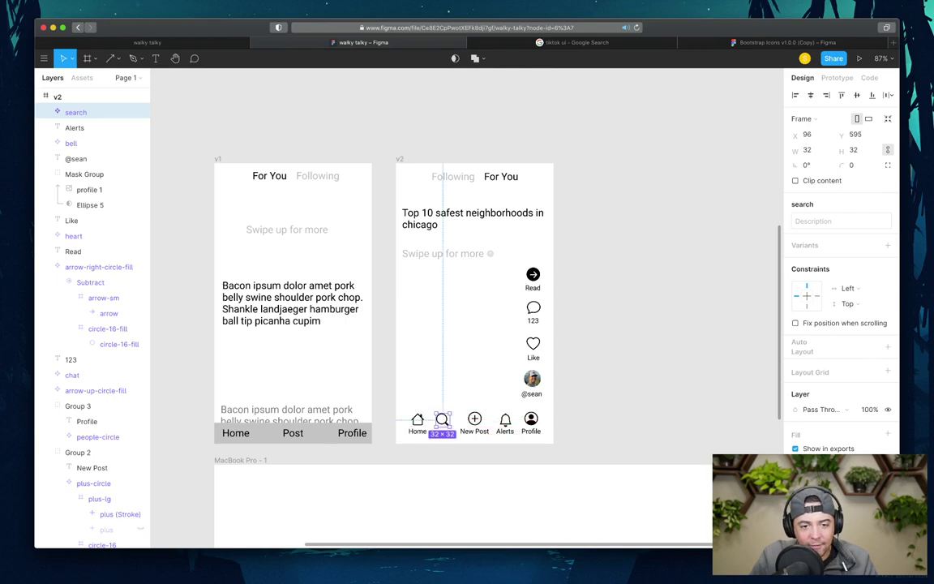
- Type a 'Search' text label beneath the search icon
key(t)
key(Escape)
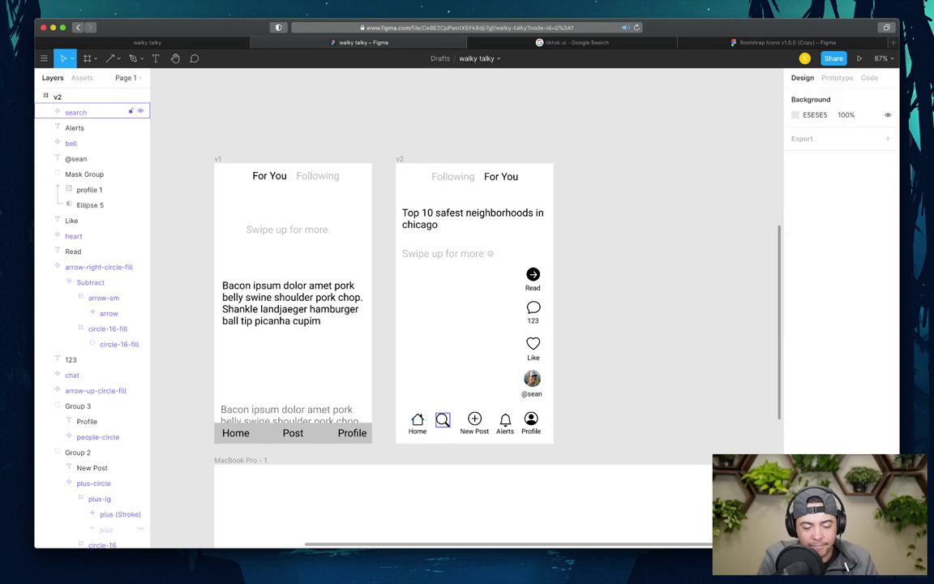
click(437, 435)
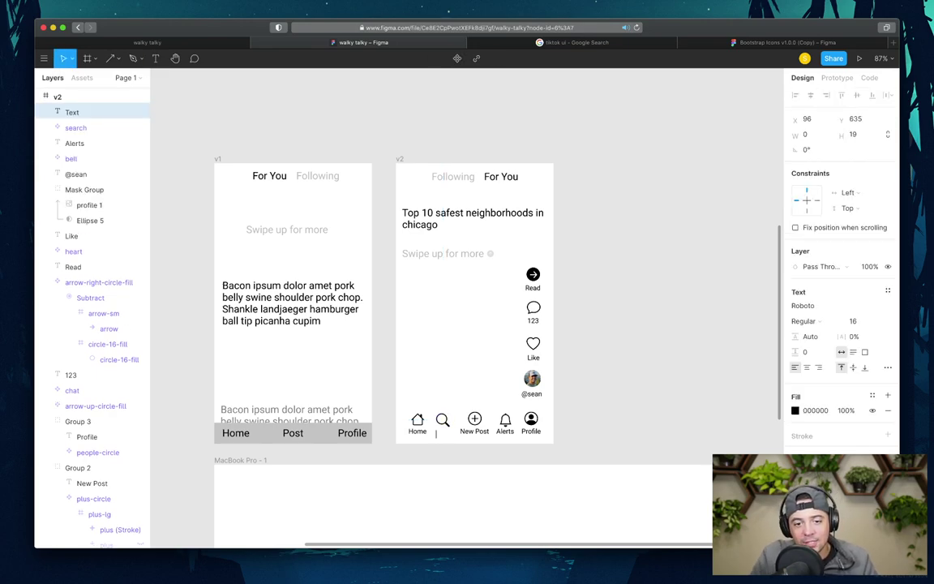
text(Search)
key(Escape)
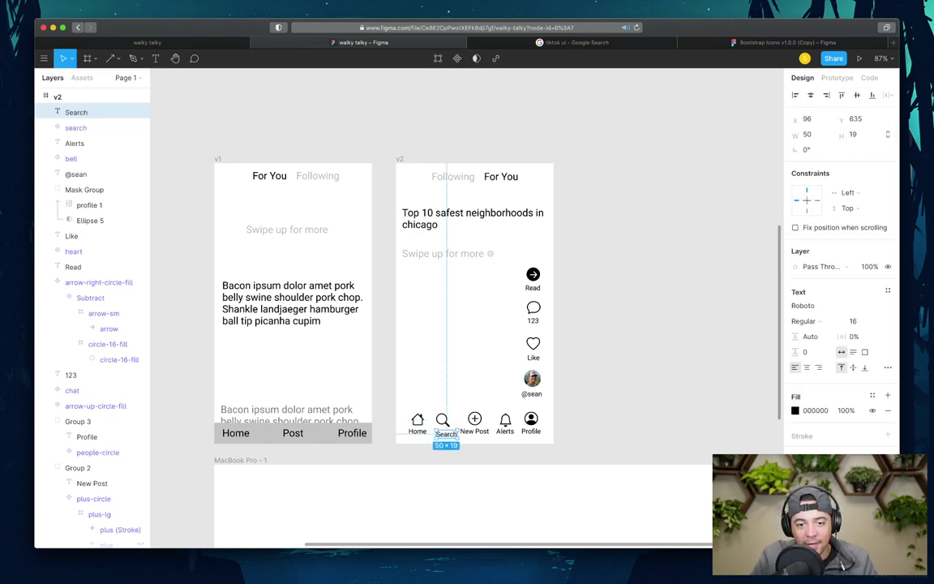
- Nudge the Search label left to center it, and check how the nav items are grouped
drag(445, 430, 441, 426)
click(417, 420)
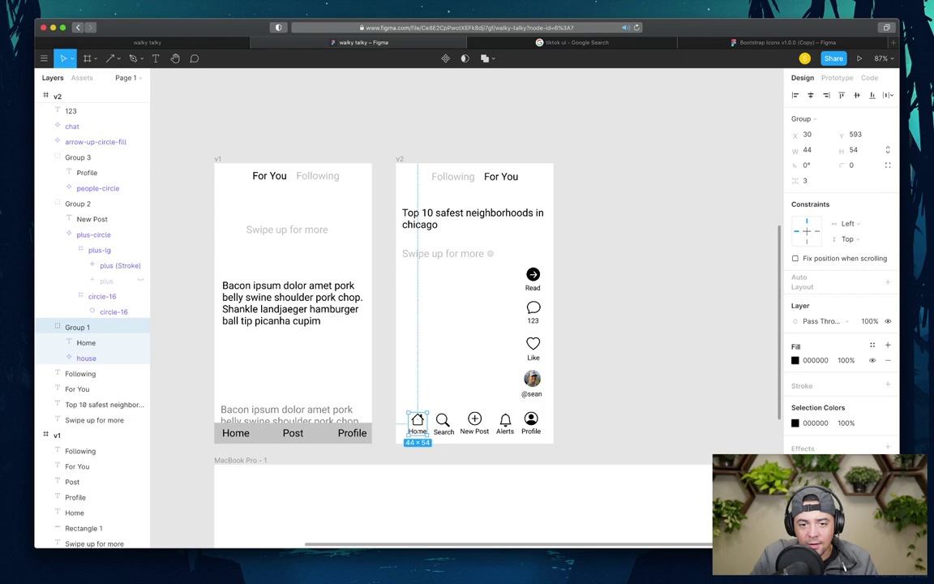
click(442, 421)
click(474, 420)
click(780, 422)
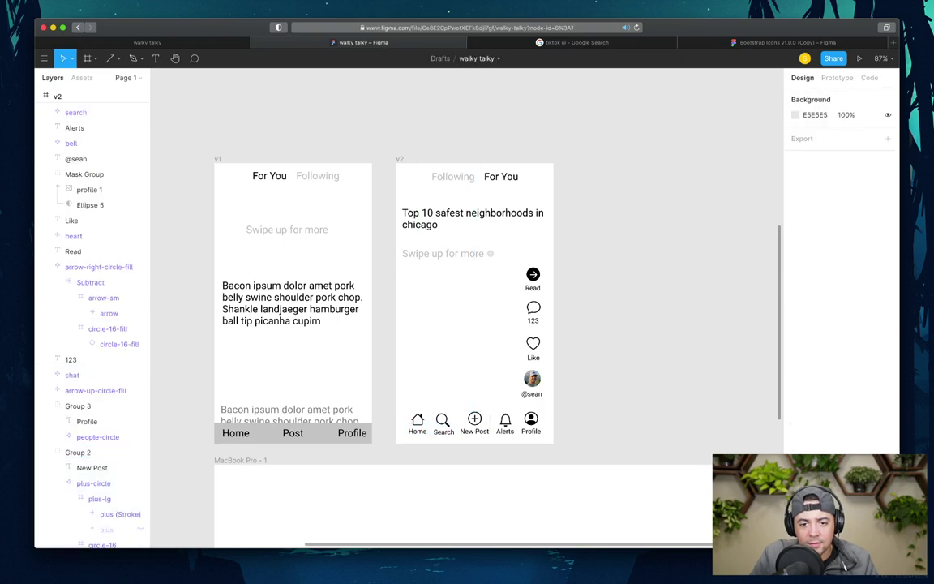
- Group the search icon with its label, and the bell with Alerts
click(442, 419)
click(487, 397)
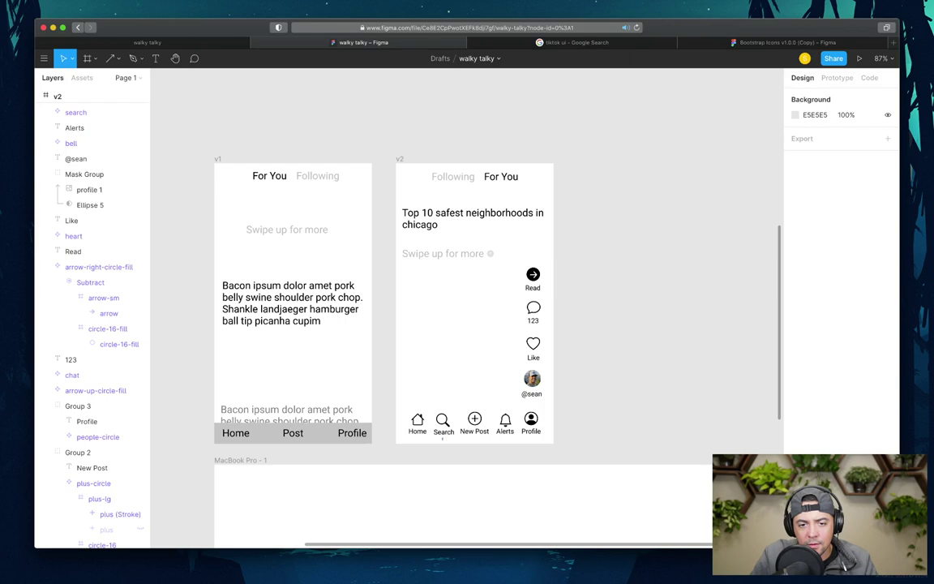
drag(430, 408, 457, 438)
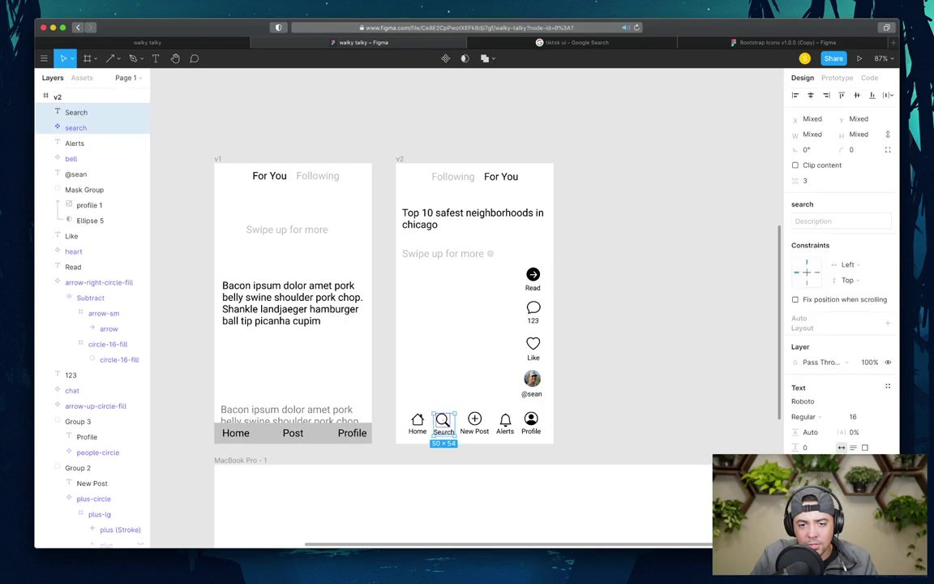
right_click(439, 422)
click(487, 323)
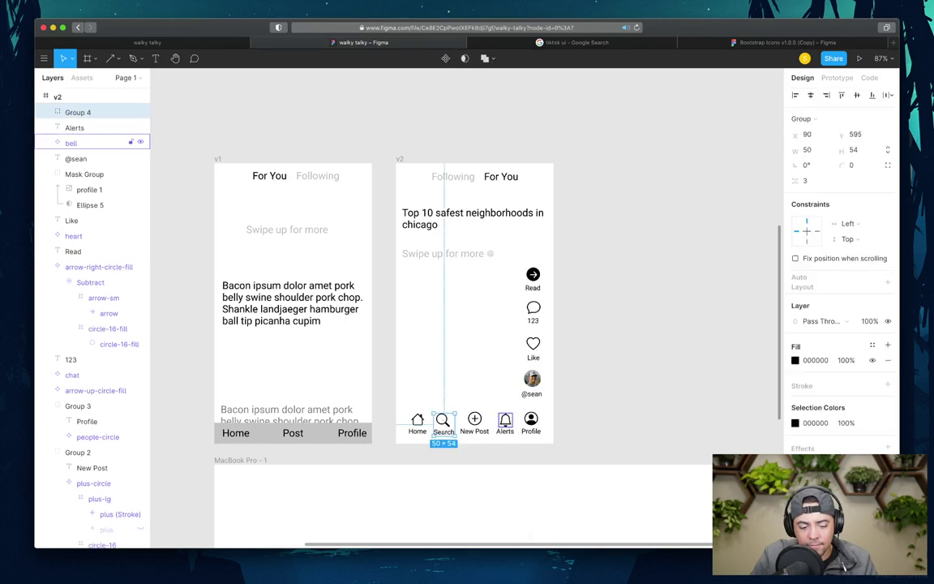
click(505, 431)
shift+click(504, 418)
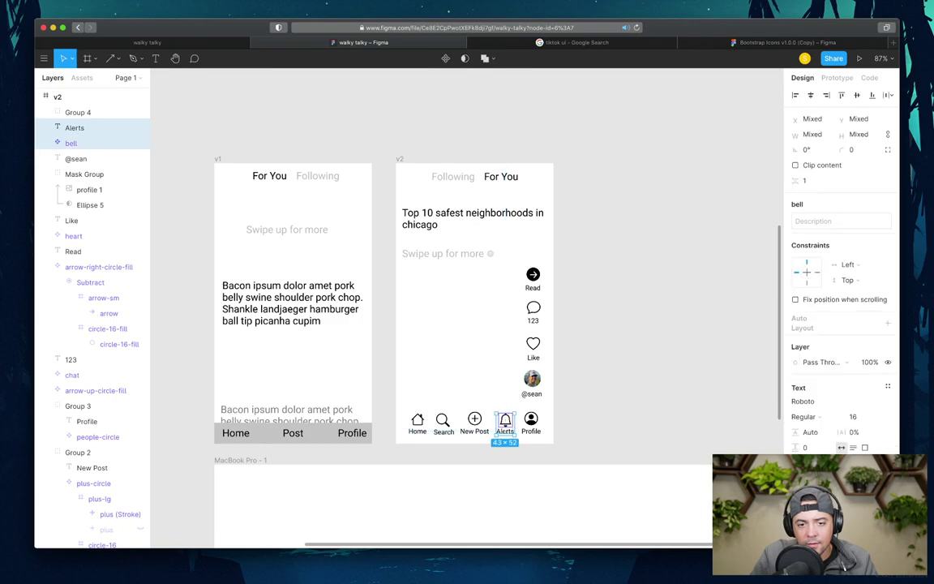
key(super+g)
key(Escape)
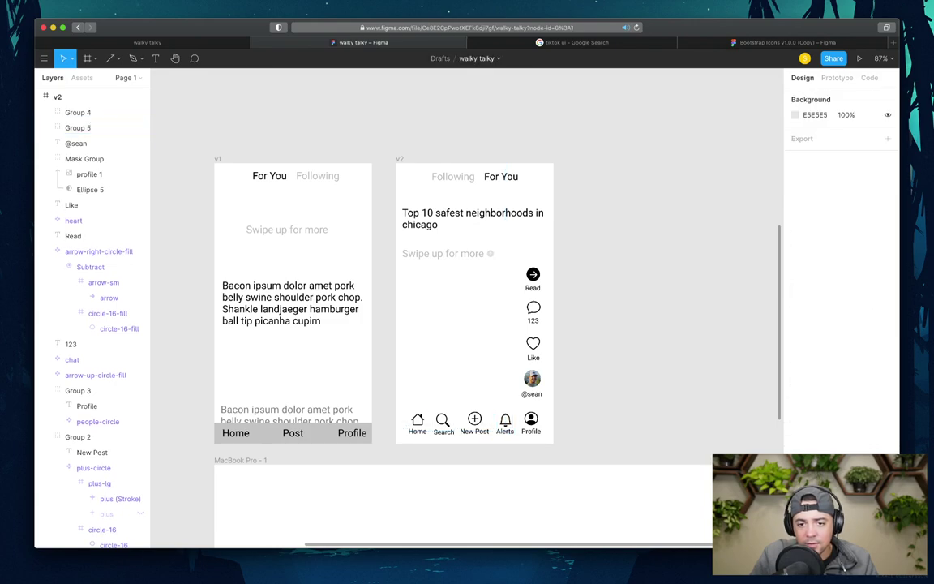
- Bottom-align the nav items and distribute their horizontal spacing
drag(394, 402, 533, 447)
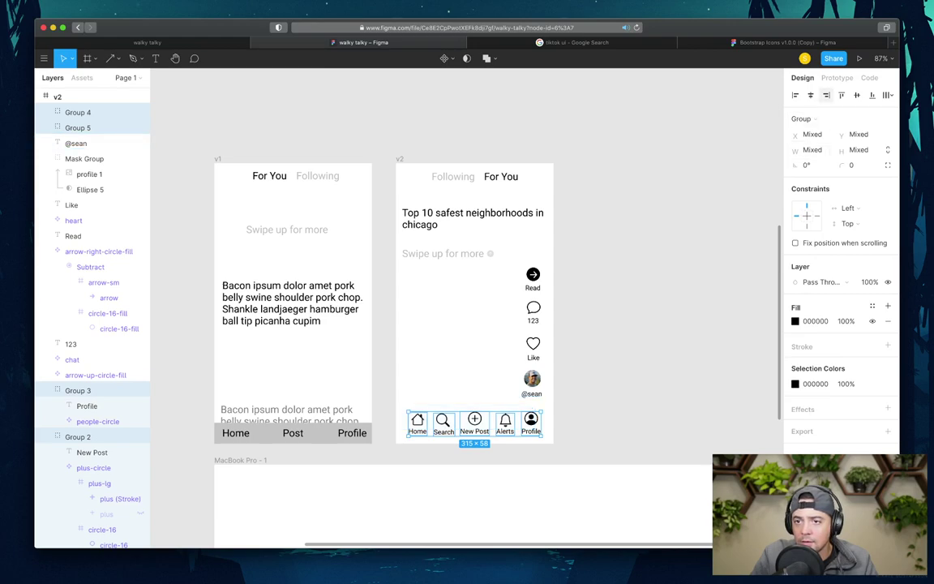
click(856, 95)
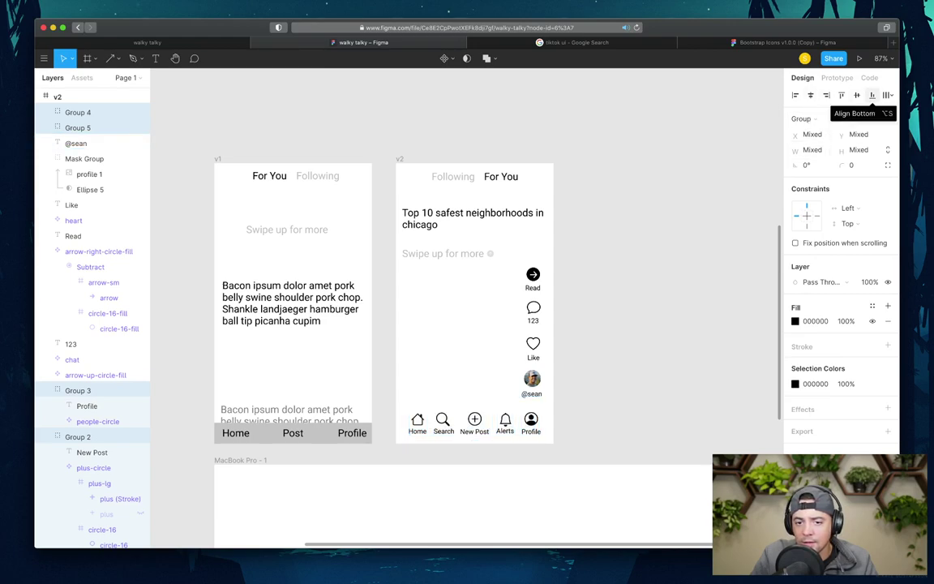
click(872, 95)
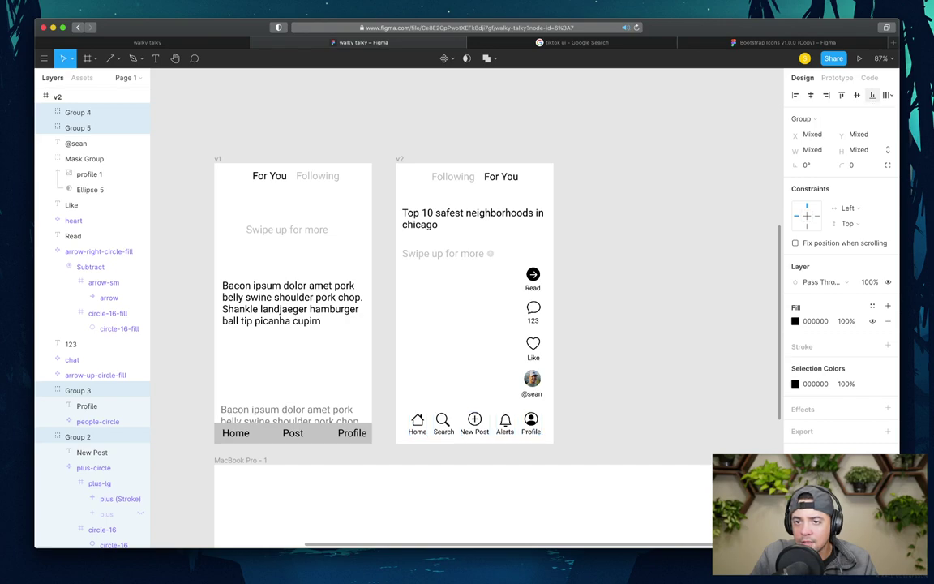
click(888, 95)
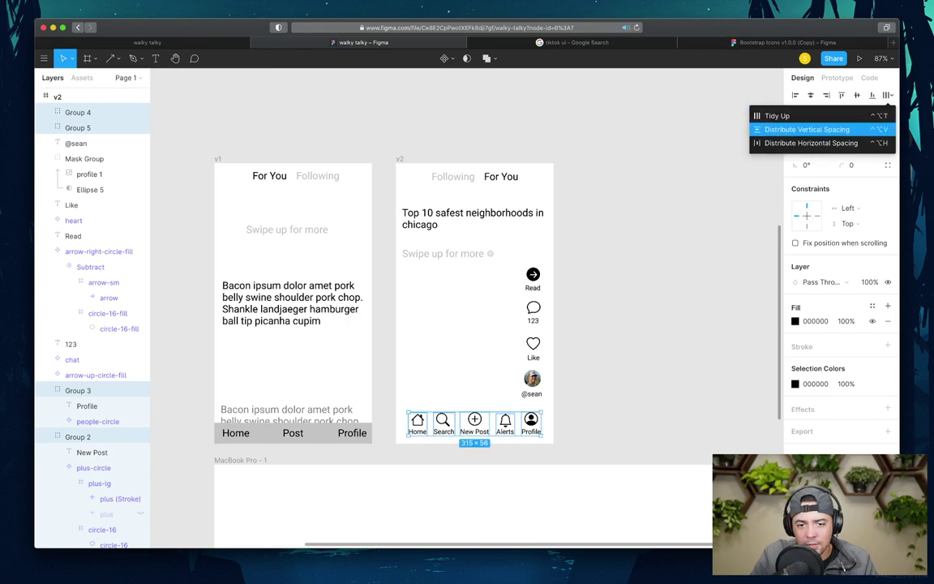
click(811, 143)
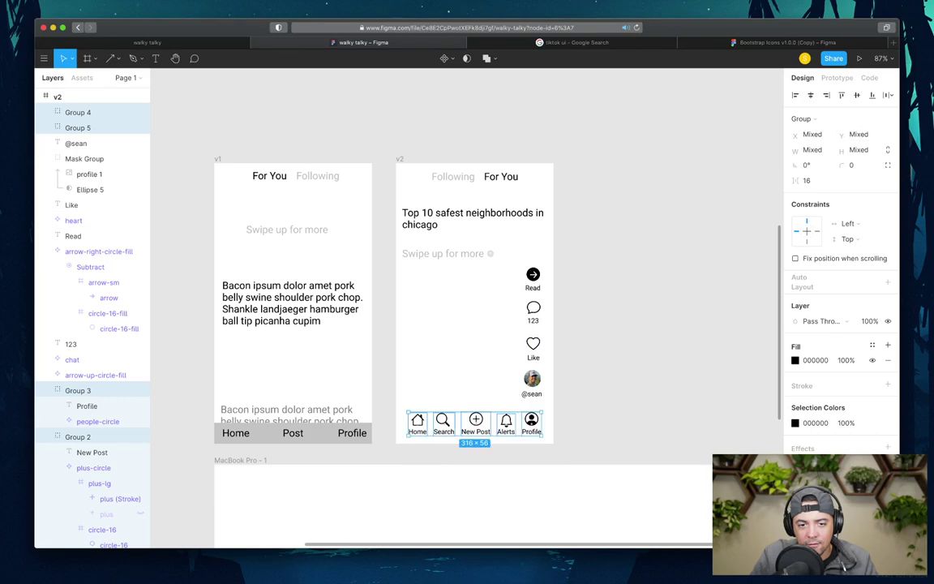
key(Escape)
- Move Home toward the left edge and Profile toward the right, nudging Home up into line
click(418, 421)
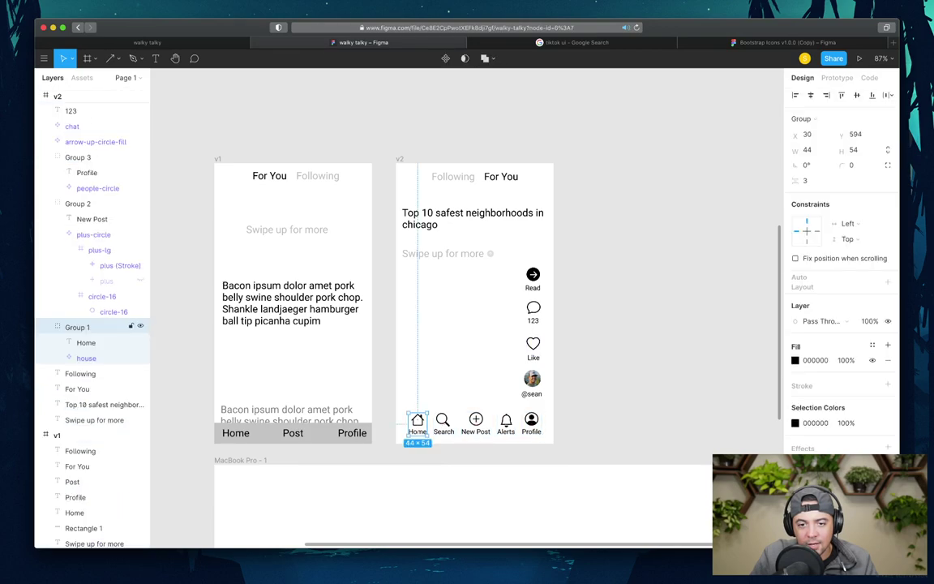
drag(418, 421, 411, 421)
drag(531, 419, 539, 419)
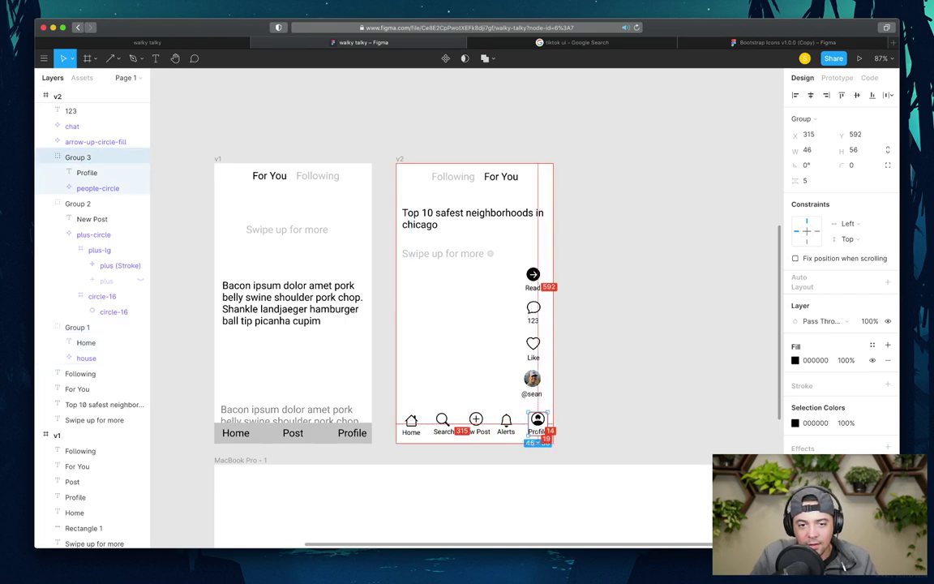
click(412, 422)
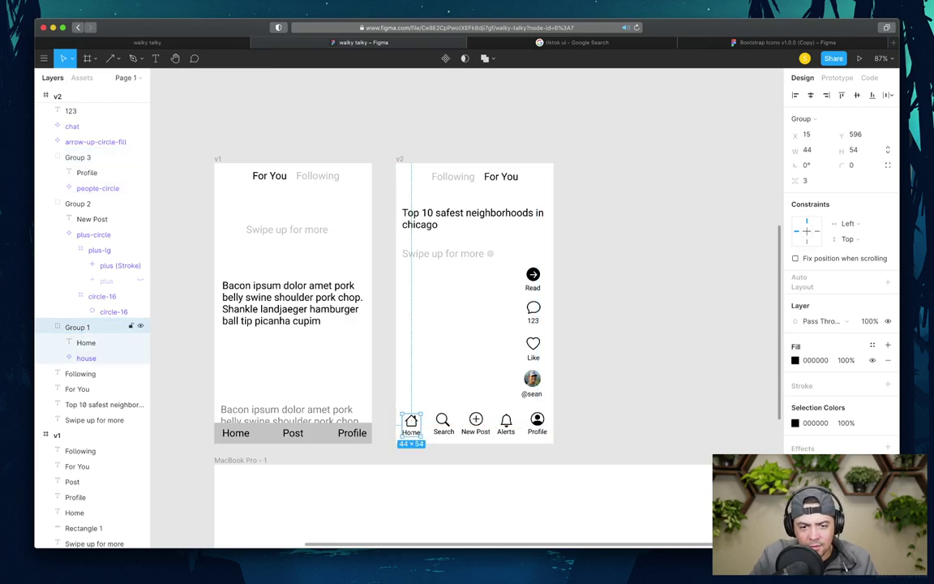
key(Up)
key(Up)
key(Up)
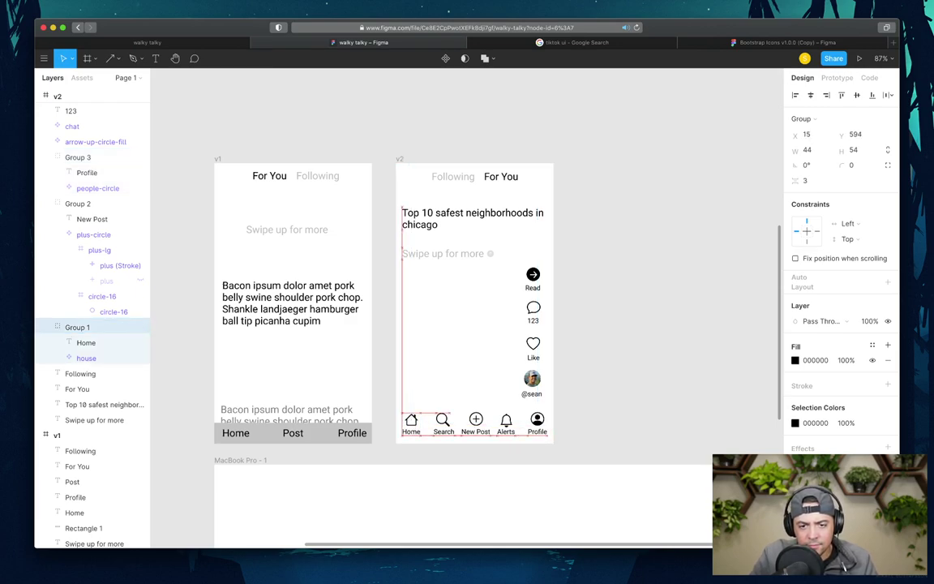
click(506, 422)
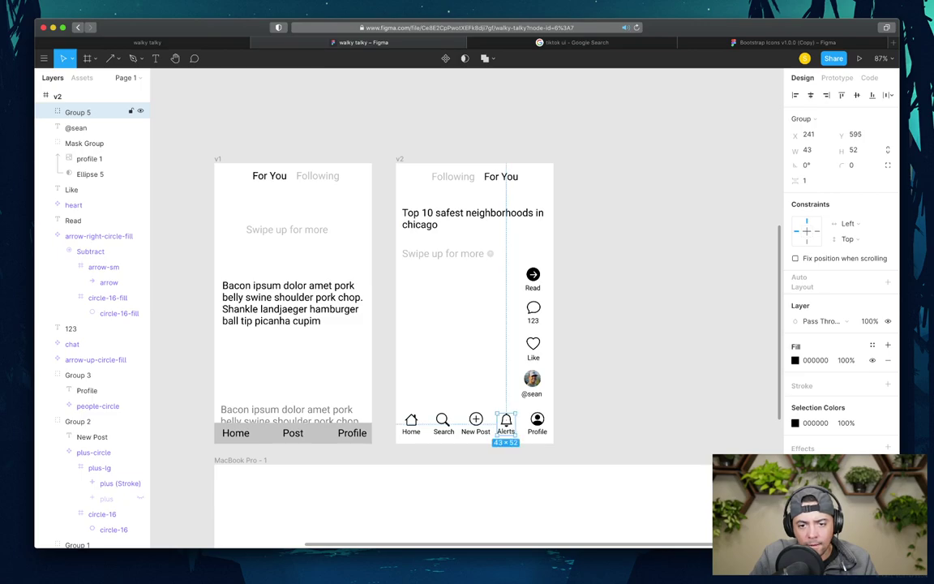
key(Return)
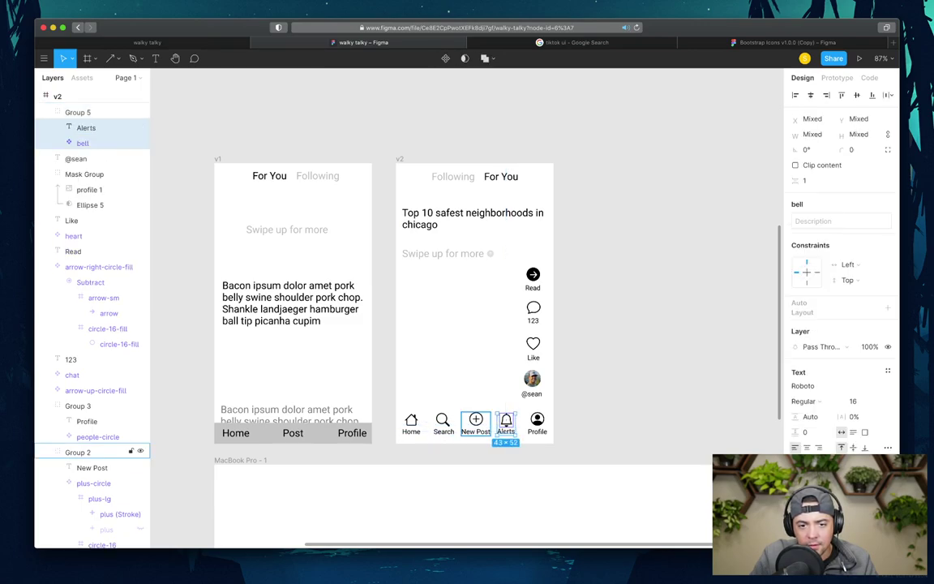
key(Escape)
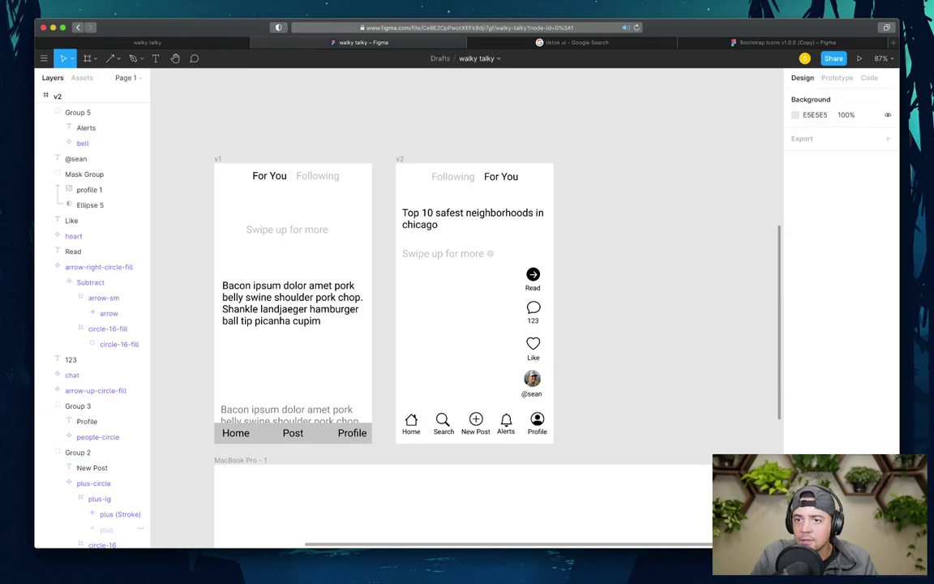
- Select all five nav items and distribute their horizontal spacing evenly again
click(476, 422)
shift+click(506, 422)
shift+click(536, 422)
shift+click(443, 422)
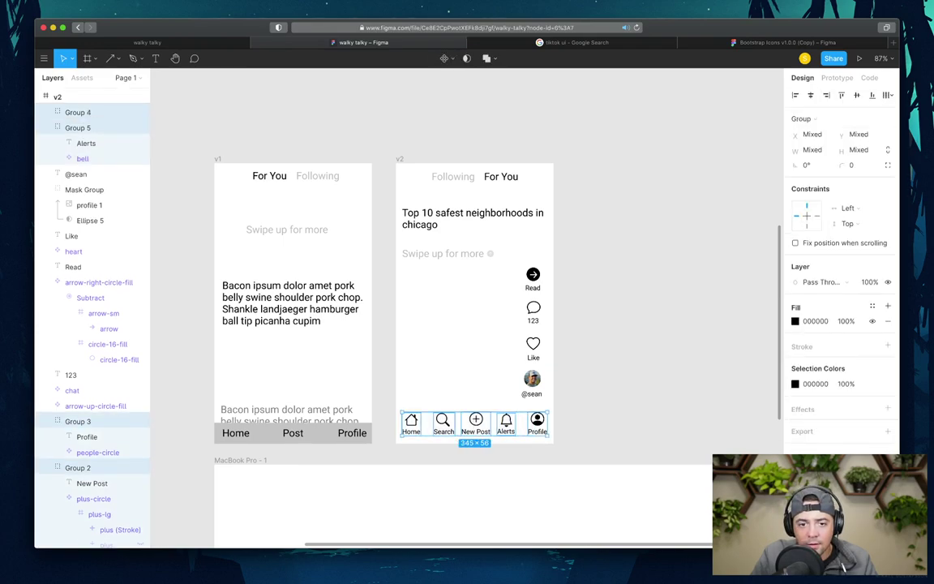
click(888, 95)
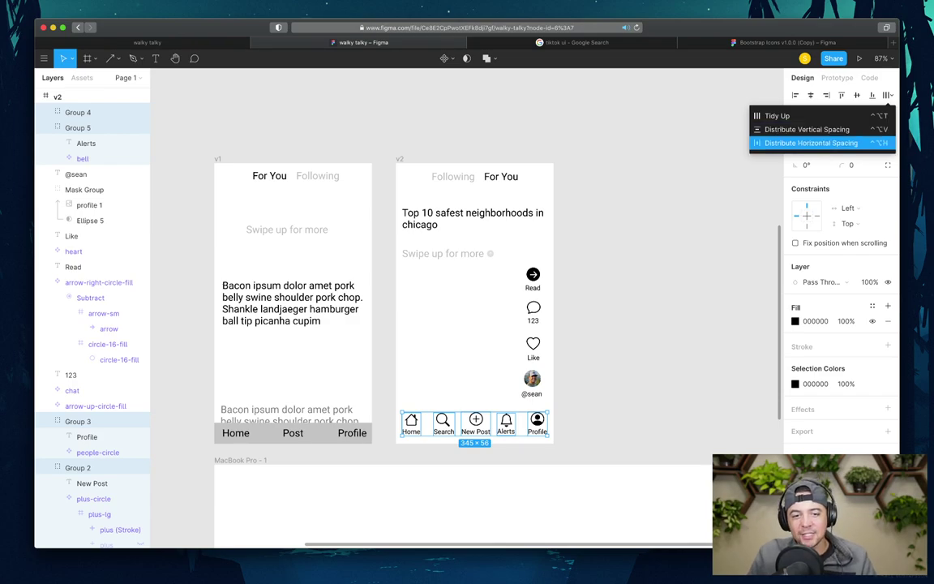
click(819, 139)
key(Escape)
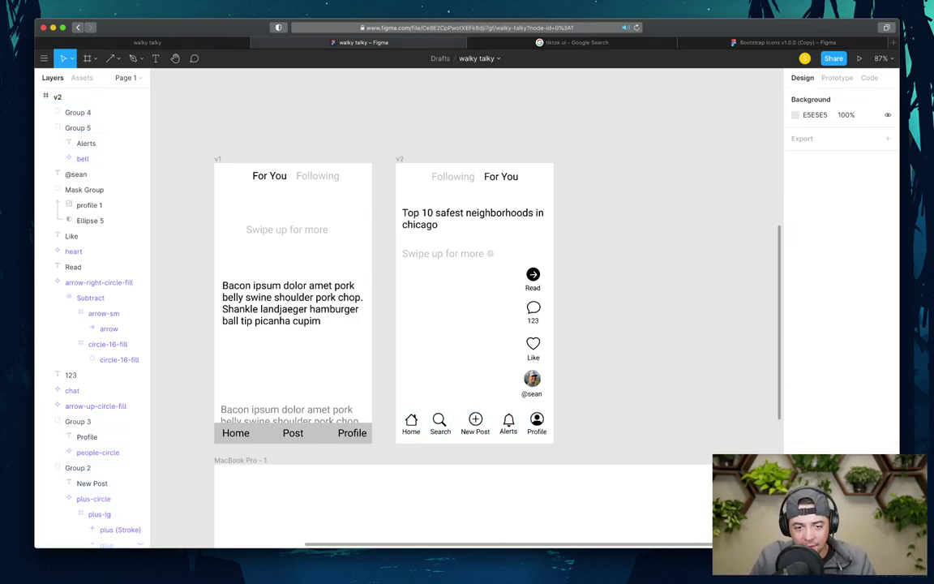
scroll(484, 362, up, 5)
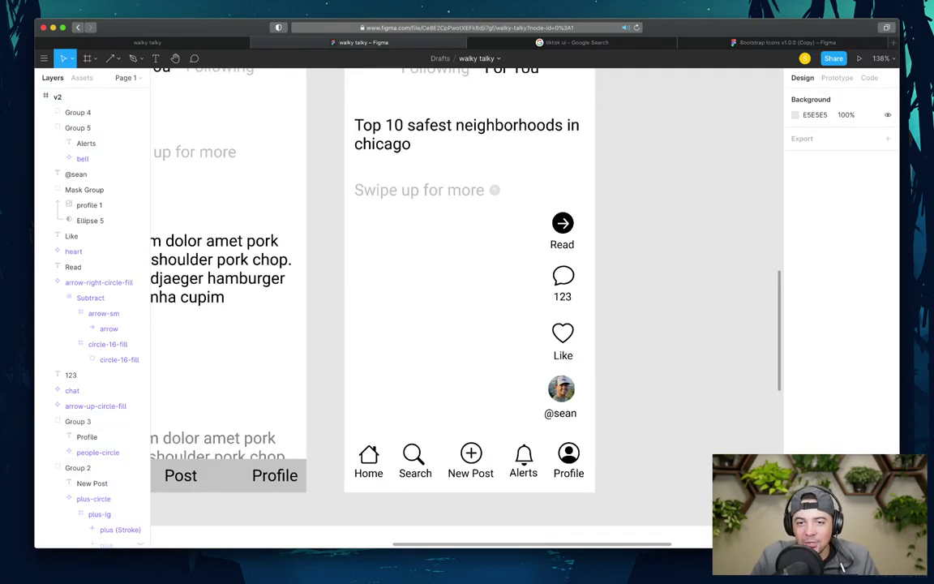
- Compare the Search and New Post nav items with the TikTok reference image
scroll(467, 284, up, 2)
click(402, 481)
key(ctrl+Tab)
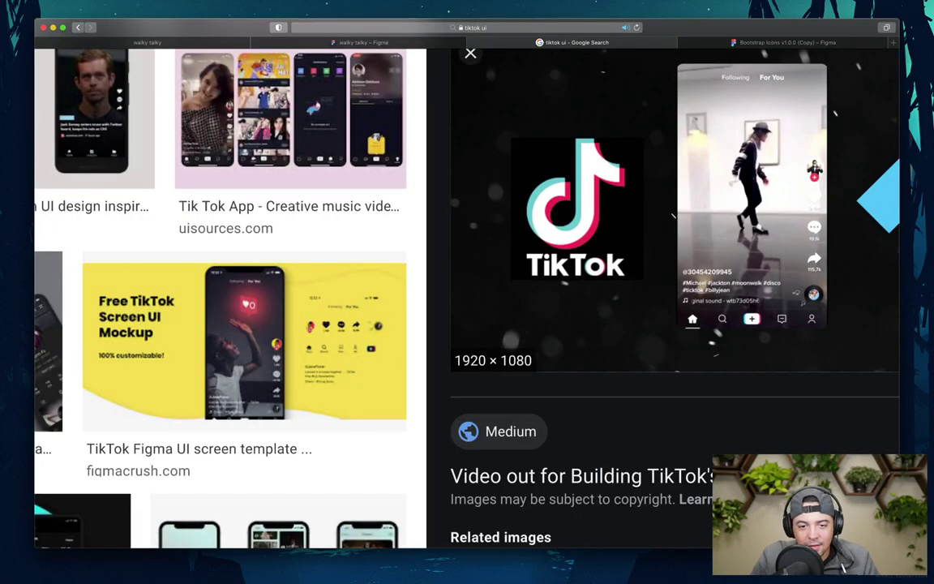
key(ctrl+shift+Tab)
click(78, 467)
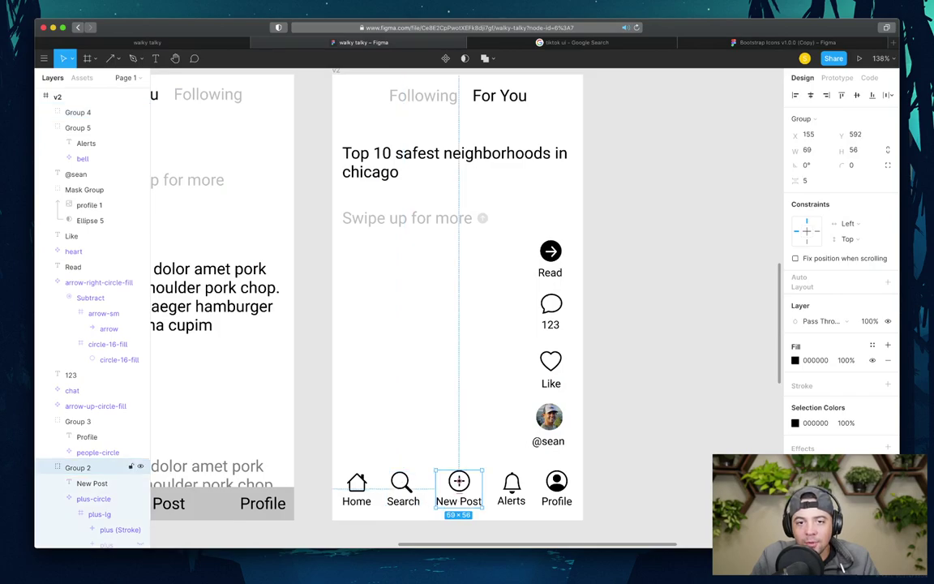
- Pick plus-circle-fill in Bootstrap Icons and head back to the walky talky file
key(ctrl+Tab)
key(ctrl+Tab)
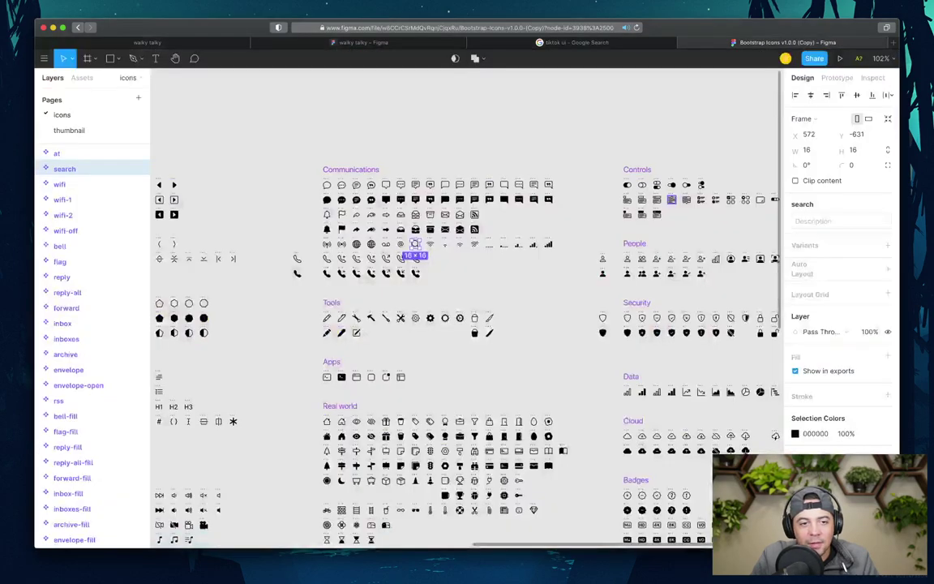
scroll(466, 309, left, 10)
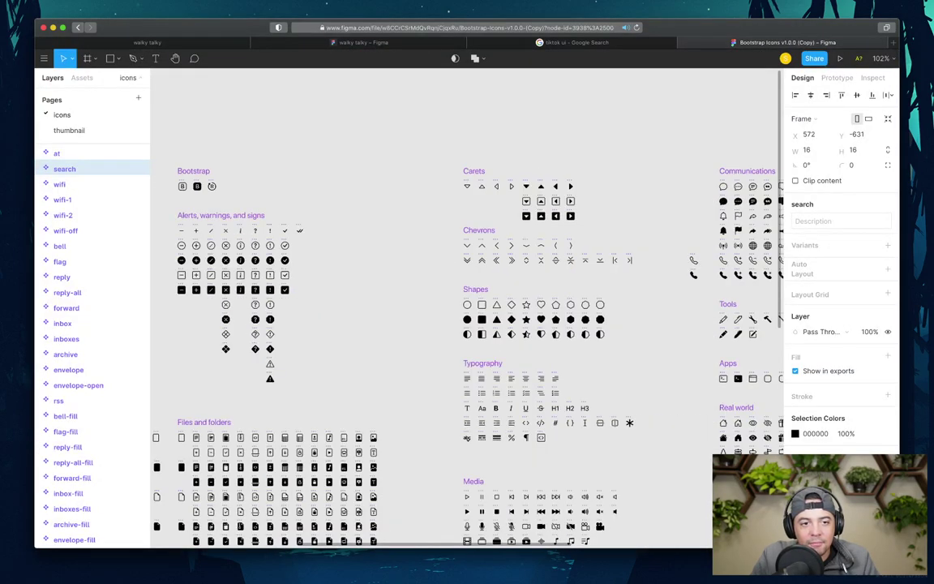
scroll(340, 248, left, 5)
scroll(340, 247, up, 6)
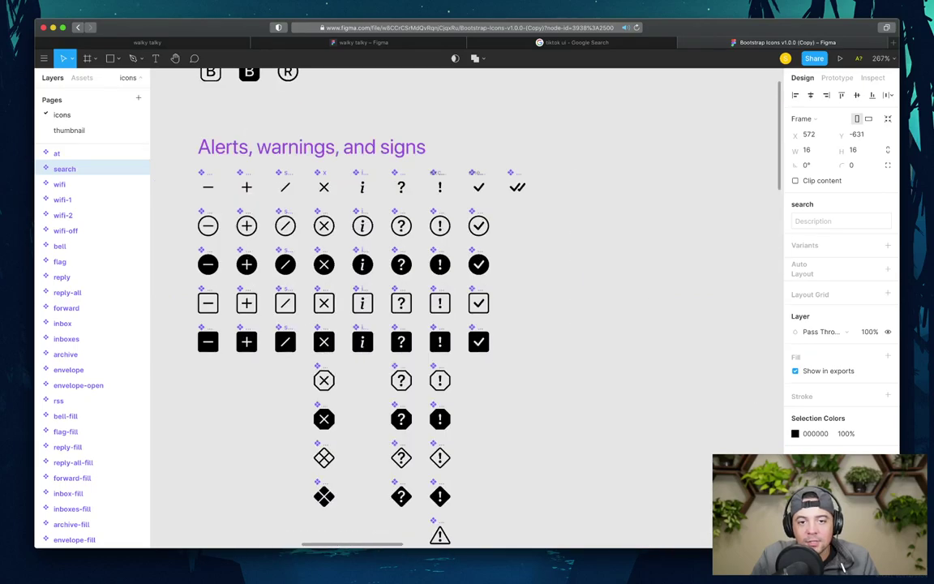
click(247, 225)
click(246, 264)
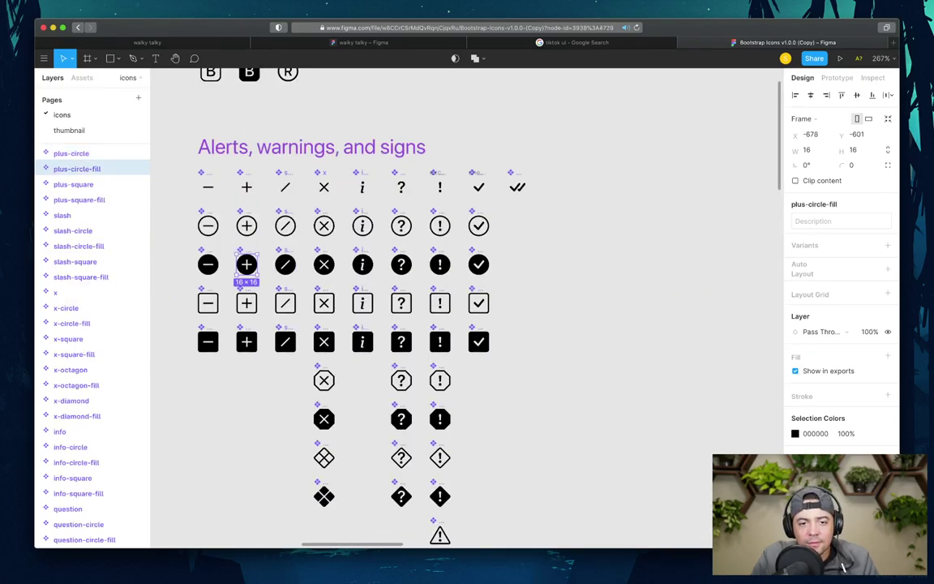
key(ctrl+shift+Tab)
key(ctrl+shift+Tab)
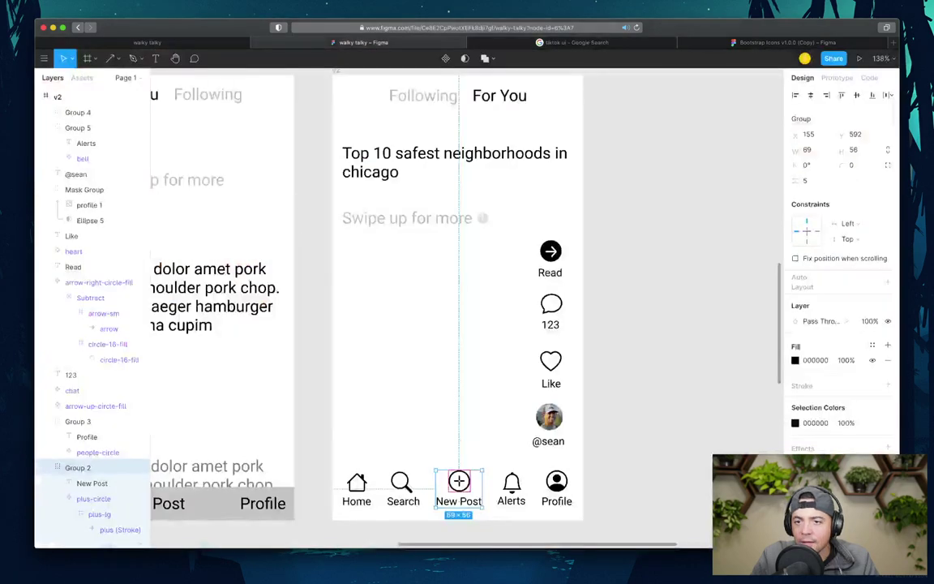
- Paste the filled plus icon into the mockup and size it to 24×24
key(Escape)
key(super+v)
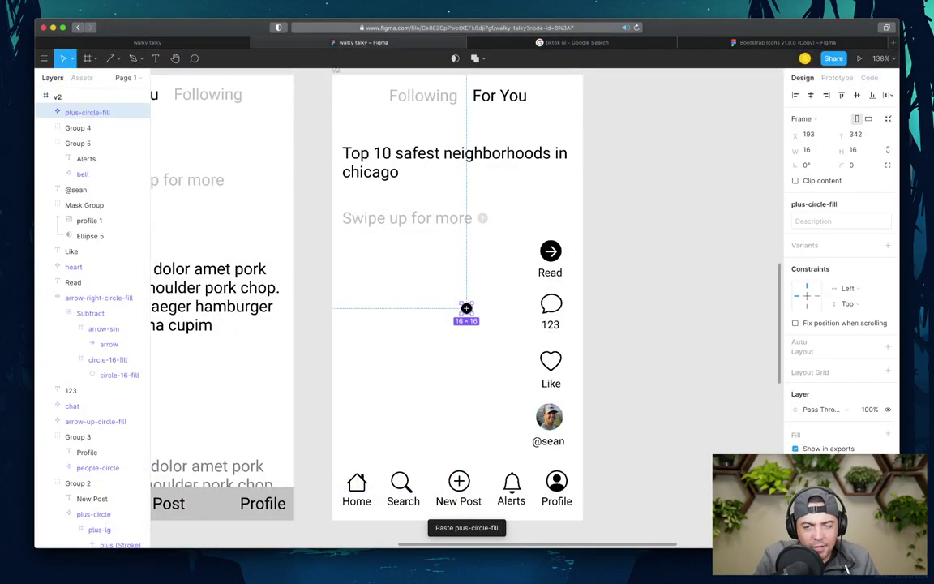
click(807, 149)
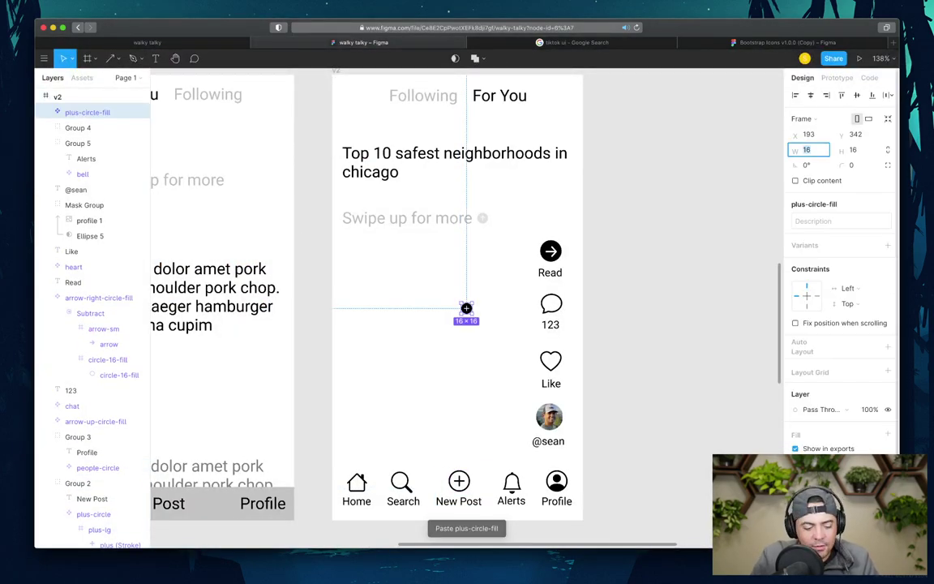
text(24)
key(Return)
click(853, 149)
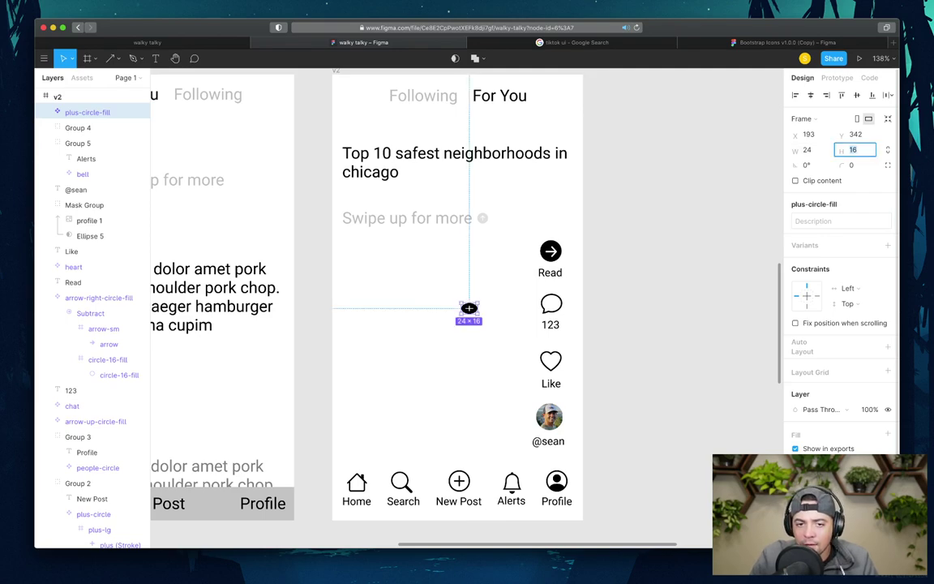
text(24)
key(Return)
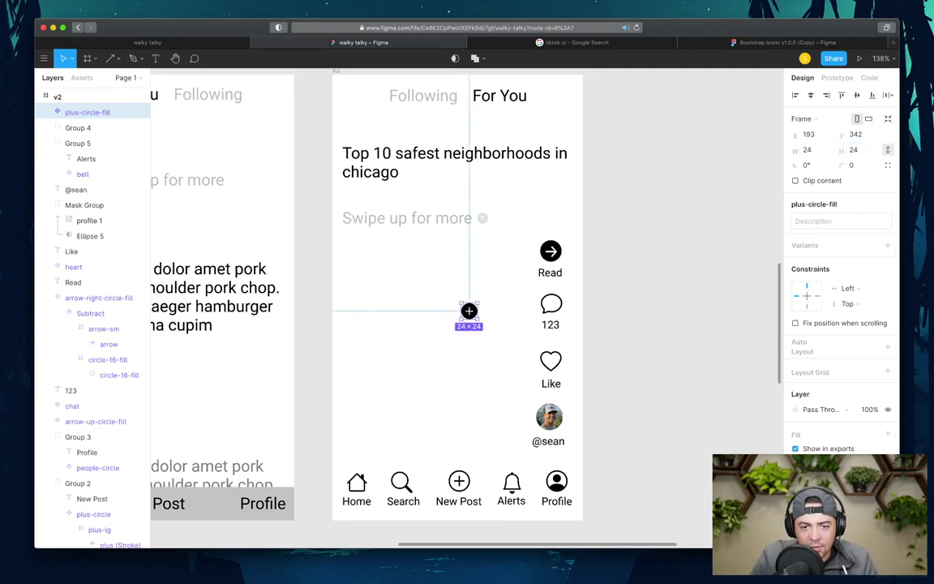
- Delete the old outline plus and place the filled plus above the New Post label
click(82, 483)
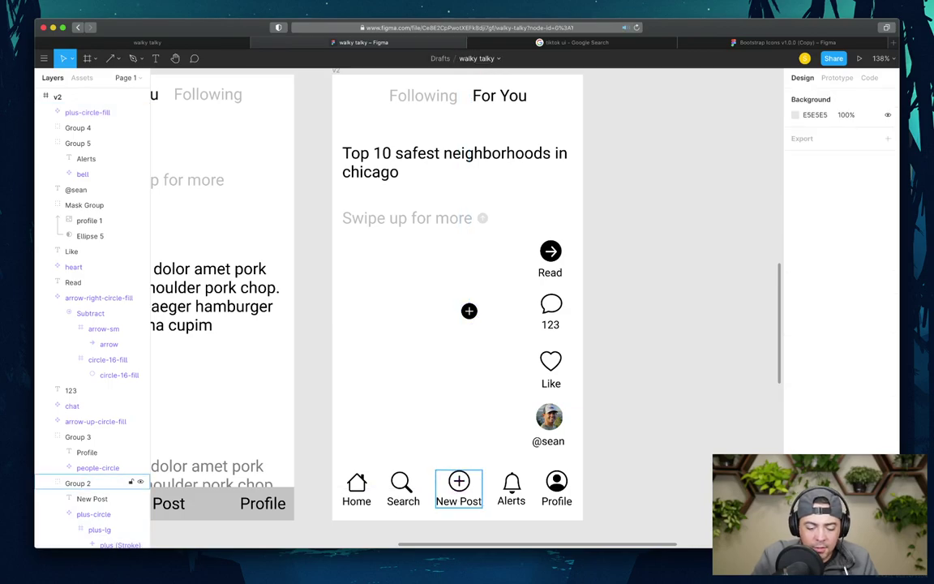
click(92, 498)
click(97, 514)
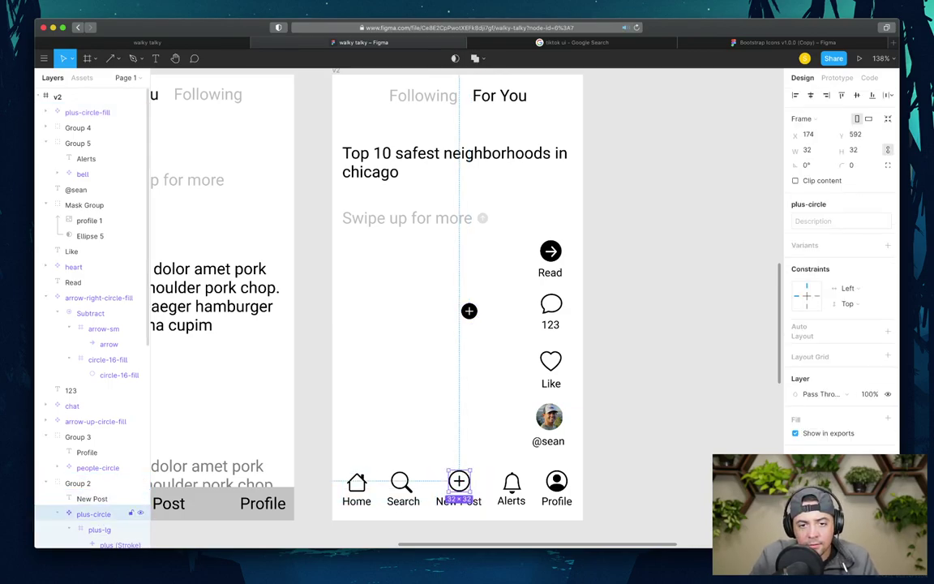
key(BackSpace)
drag(468, 311, 459, 484)
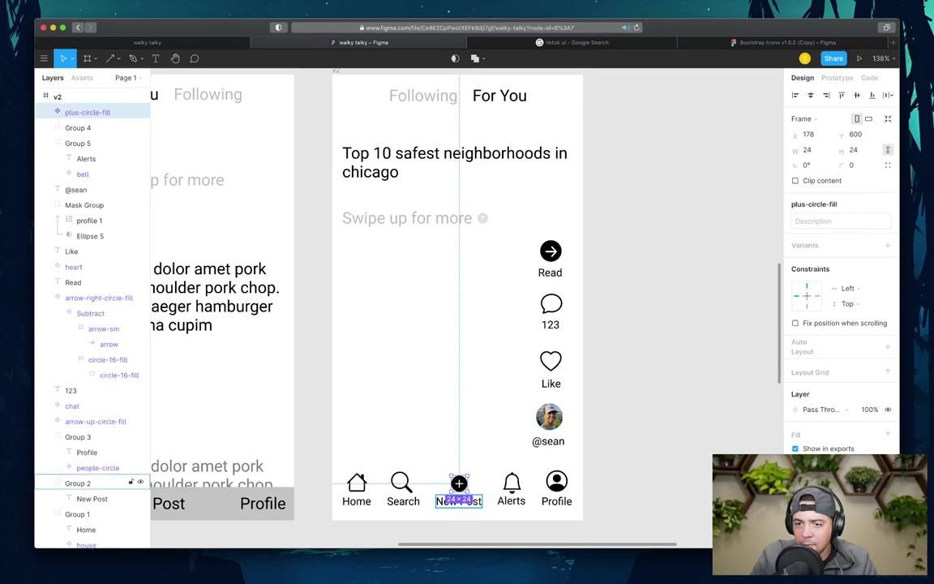
- Set the New Post label to font size 14 and centre it under the plus
click(77, 483)
click(91, 499)
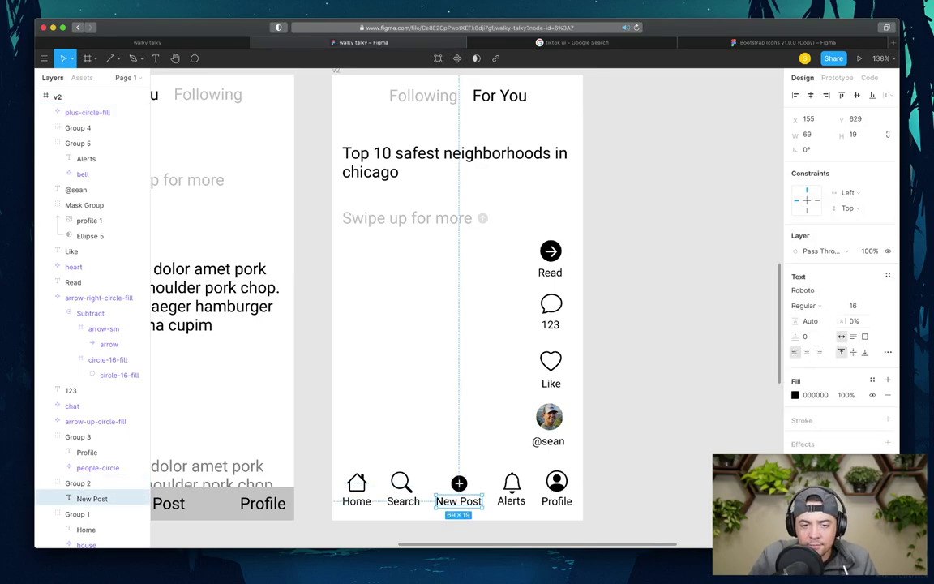
click(858, 304)
text(14)
key(Return)
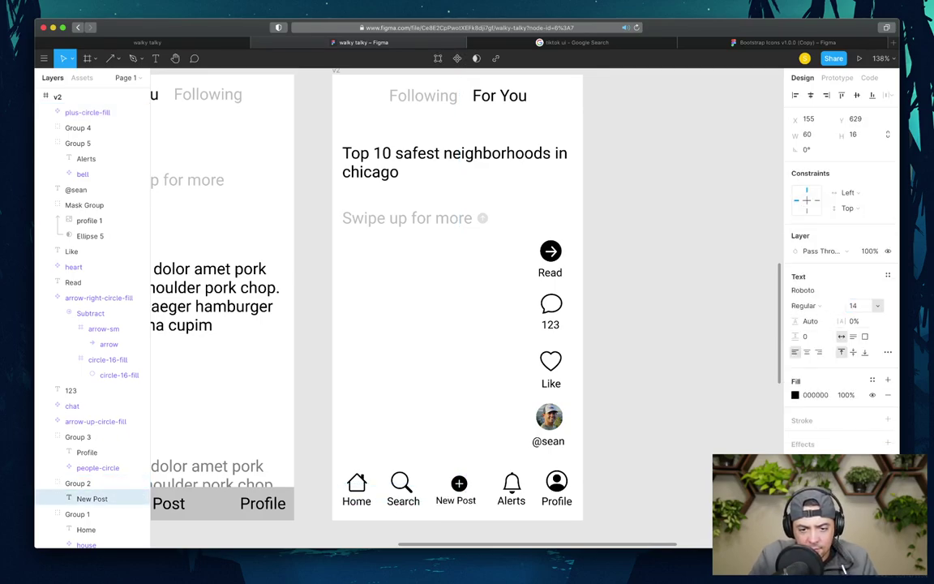
drag(456, 500, 459, 501)
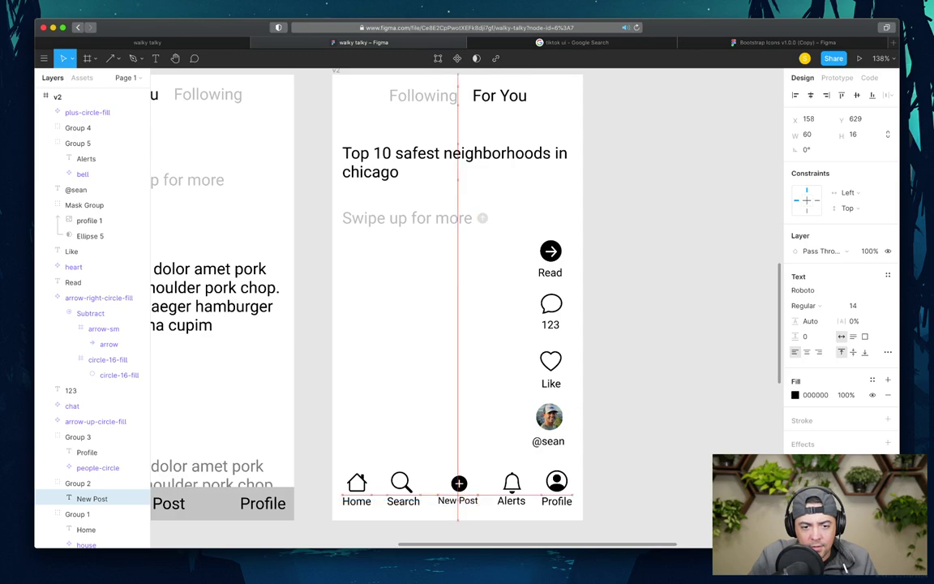
click(403, 489)
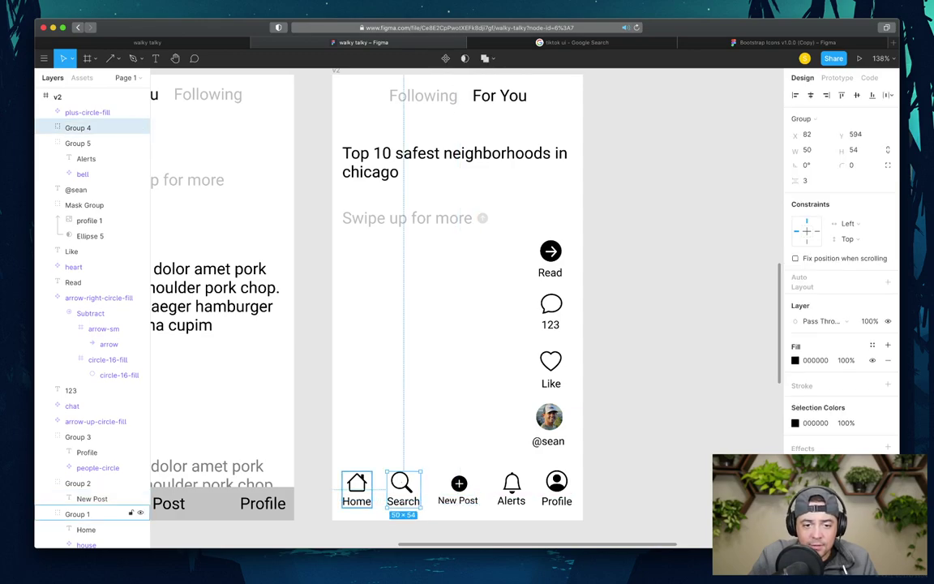
- Resize the Home house icon to 24 px, correcting the mistyped 2424 width
click(357, 486)
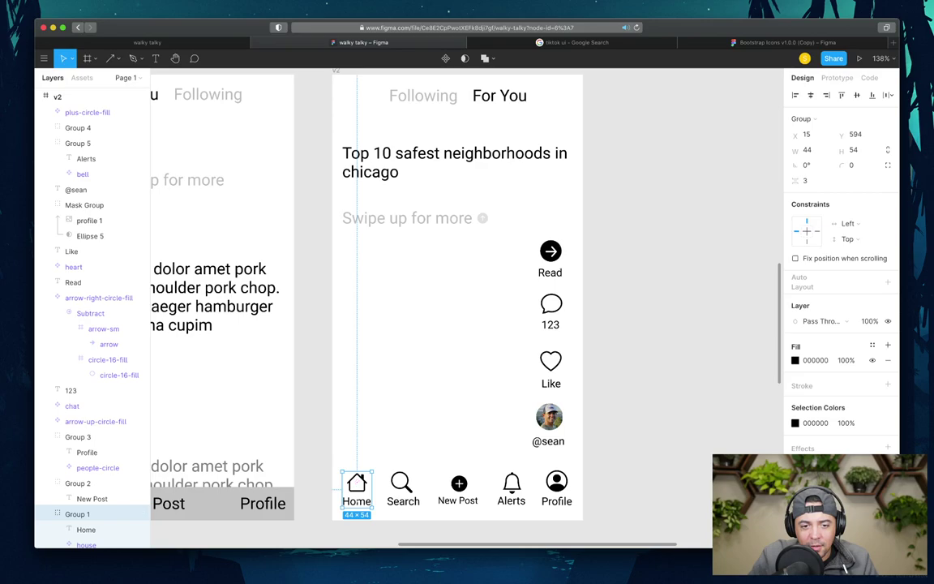
double_click(357, 484)
double_click(401, 484)
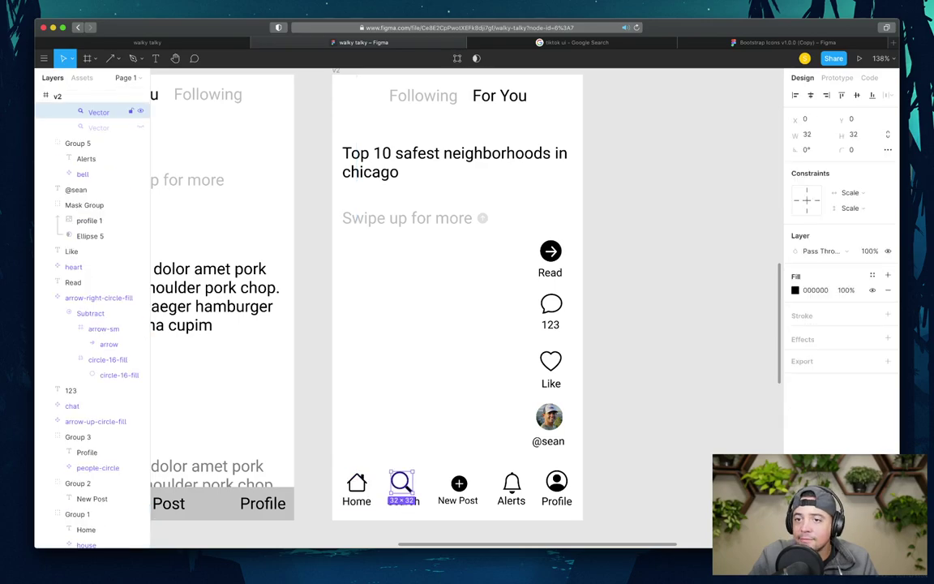
double_click(356, 484)
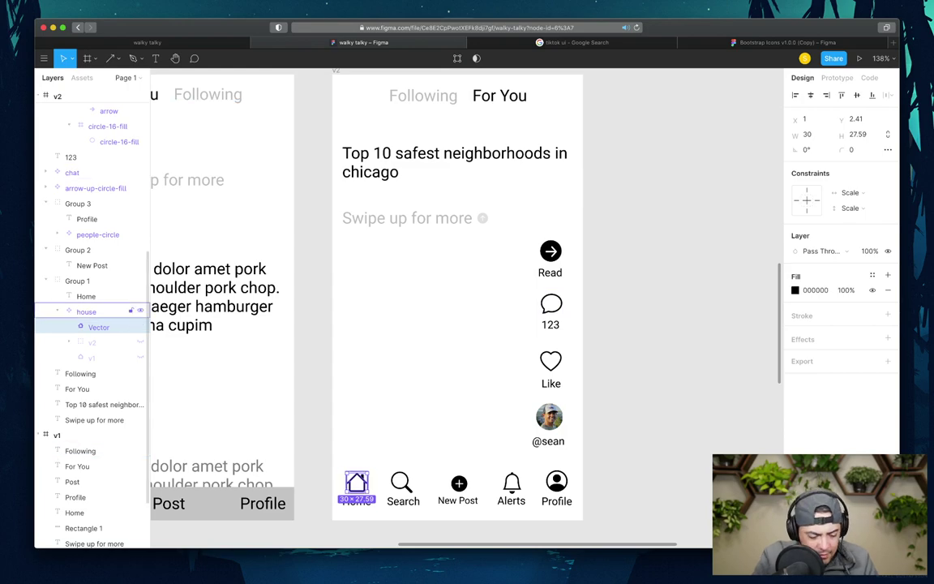
click(89, 312)
click(808, 149)
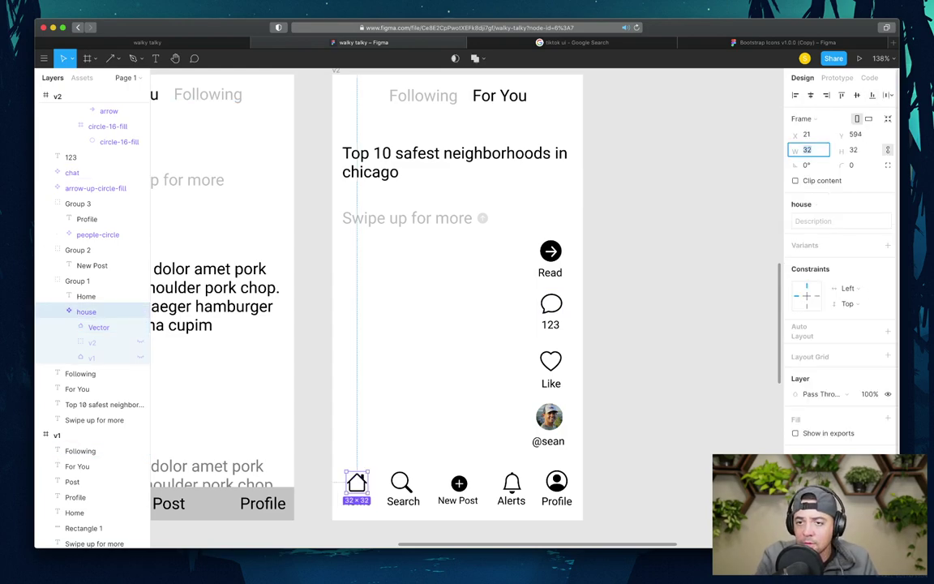
text(2424)
key(Return)
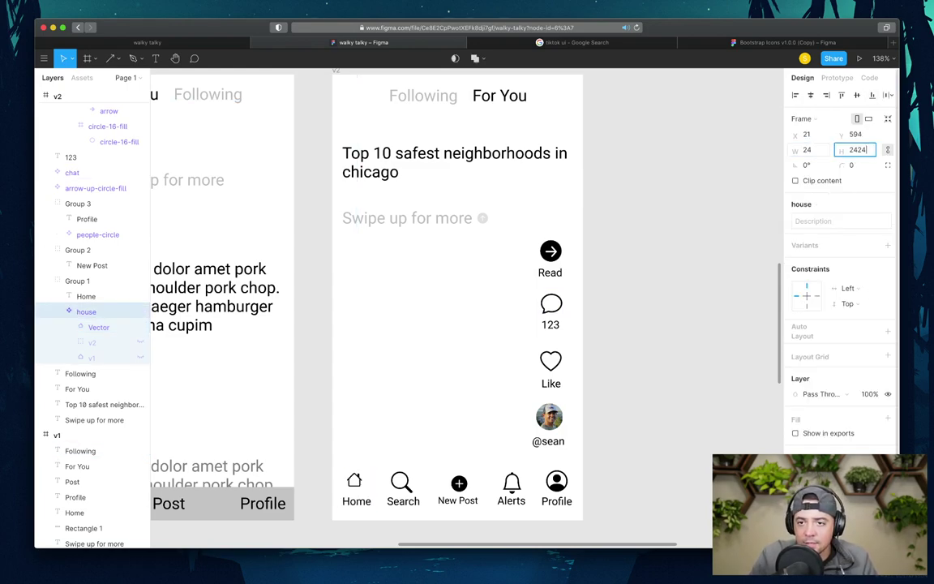
key(Escape)
click(811, 149)
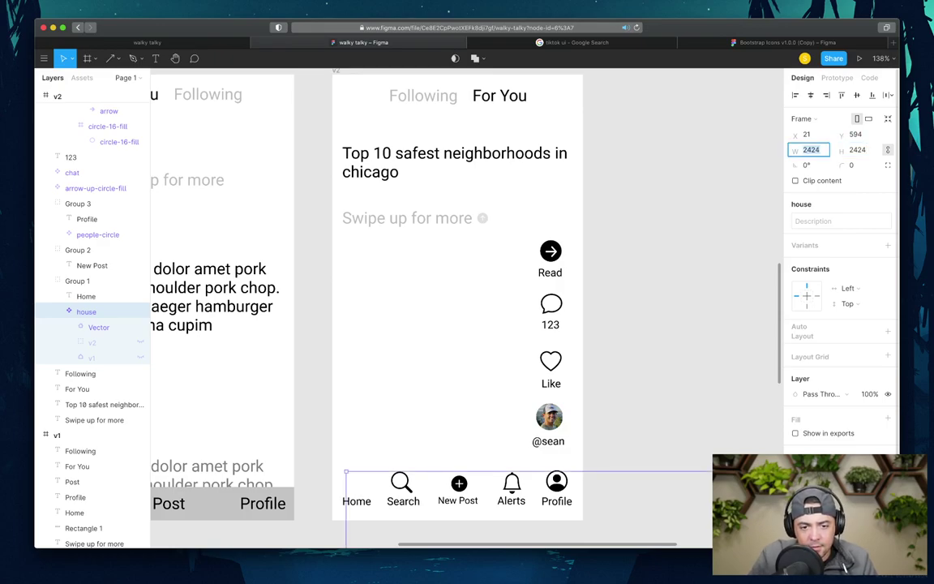
text(24)
key(Return)
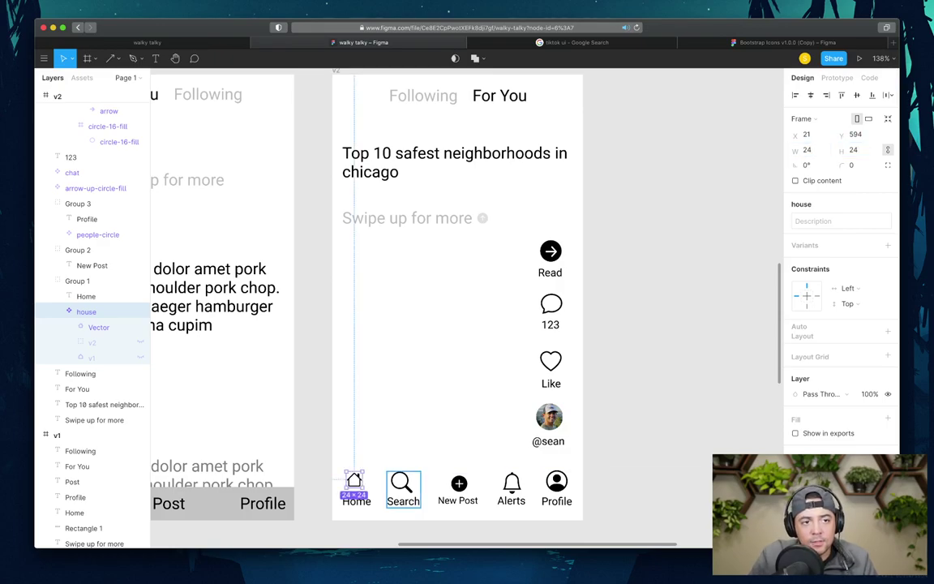
- Shrink the Search magnifier and Alerts bell icons to 24×24
click(402, 482)
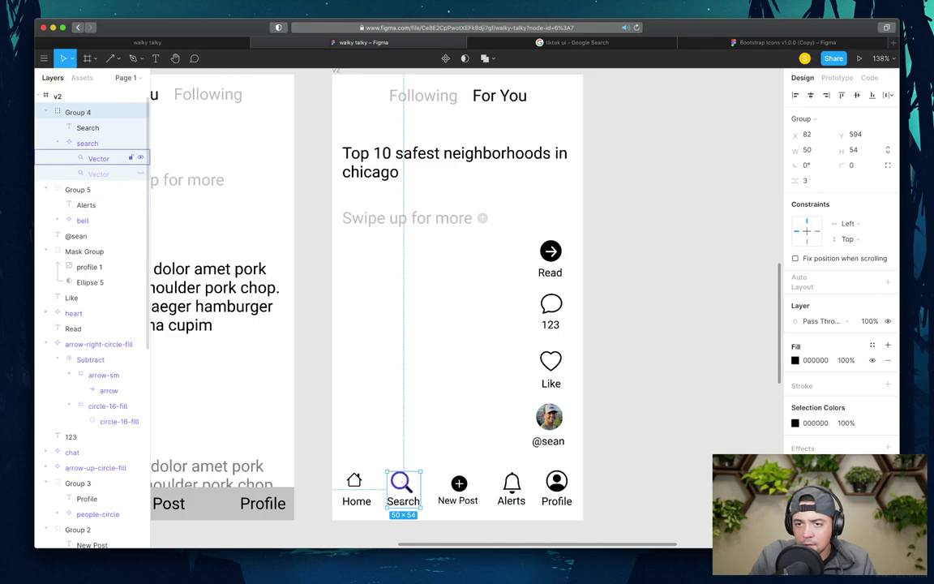
click(88, 143)
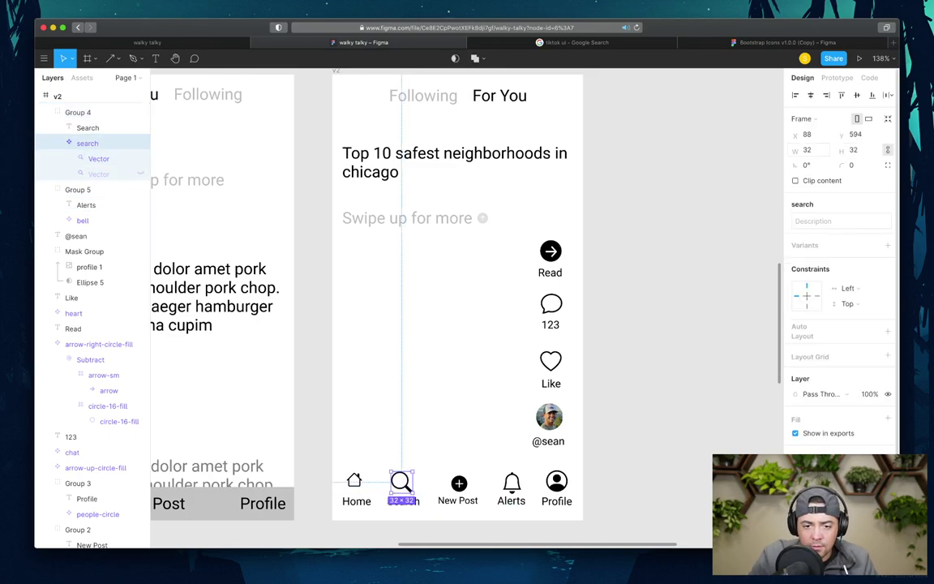
click(807, 149)
text(24)
key(Return)
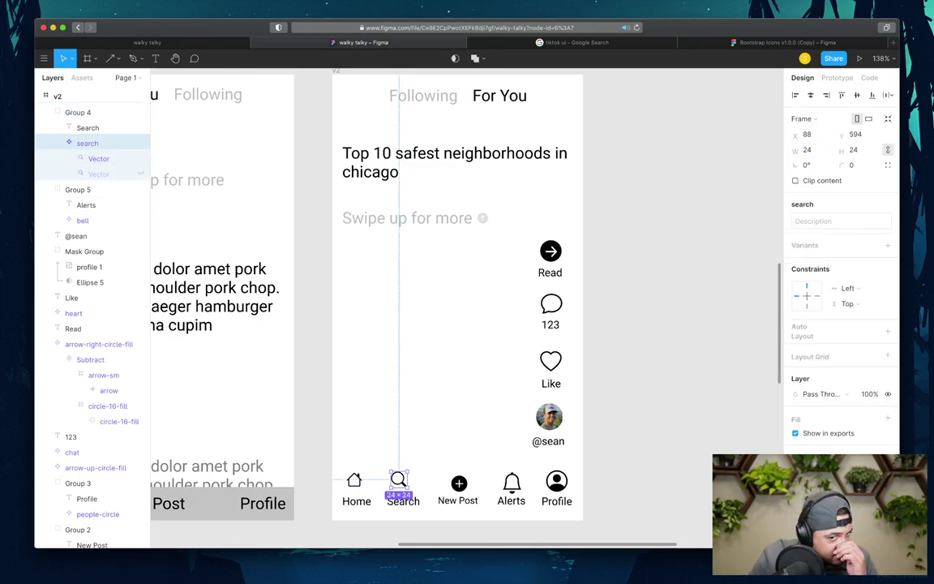
click(511, 482)
click(83, 220)
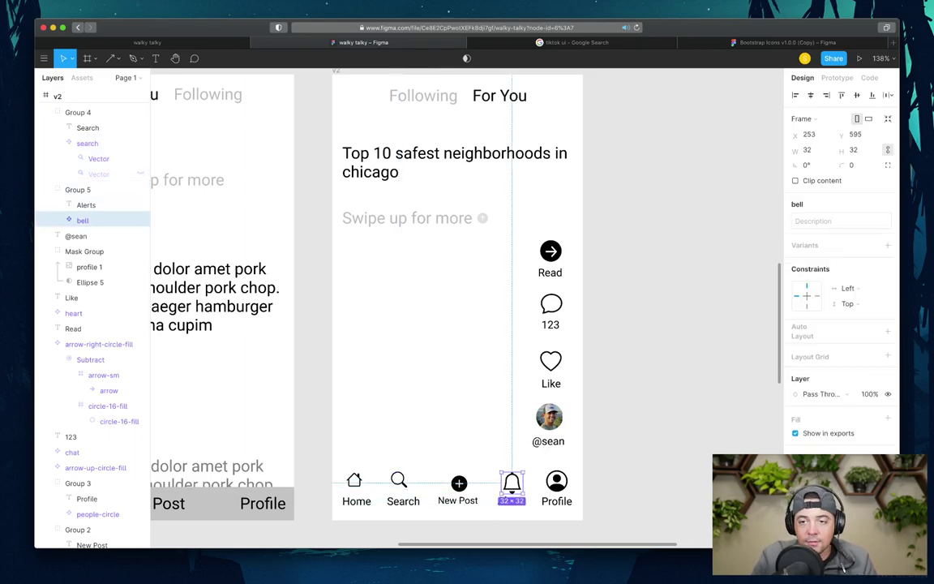
click(807, 149)
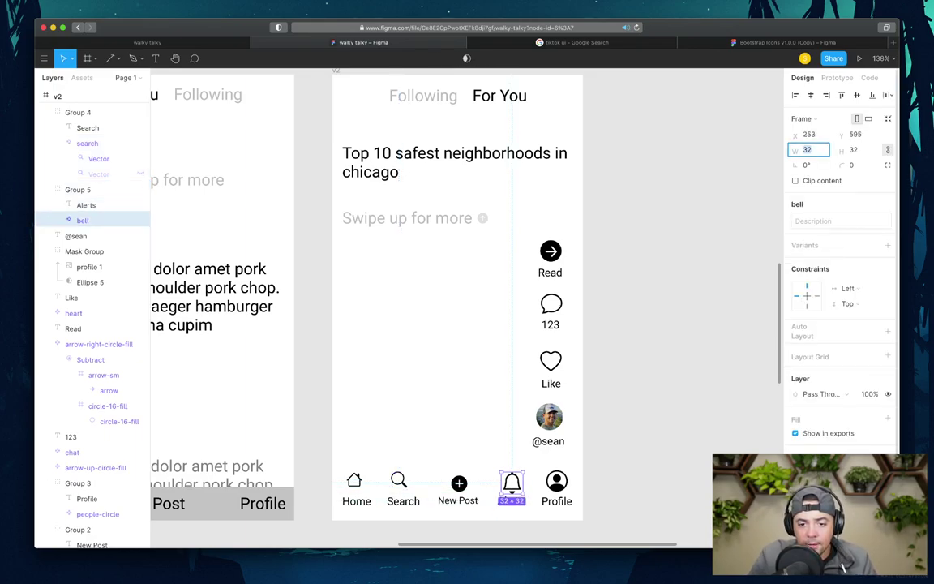
text(24)
key(Return)
- Set the Profile icon in Group 3 to 24 px wide
click(557, 482)
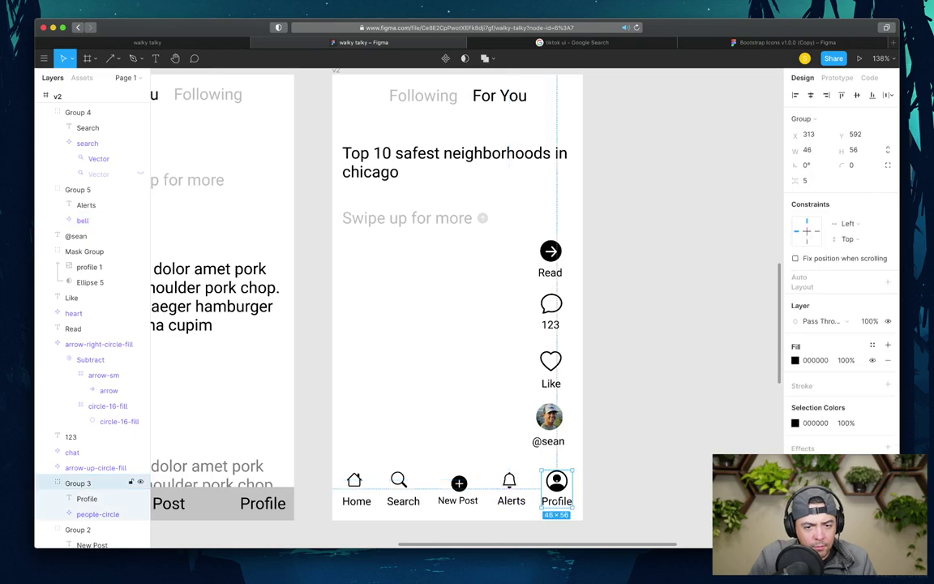
scroll(97, 406, down, 2)
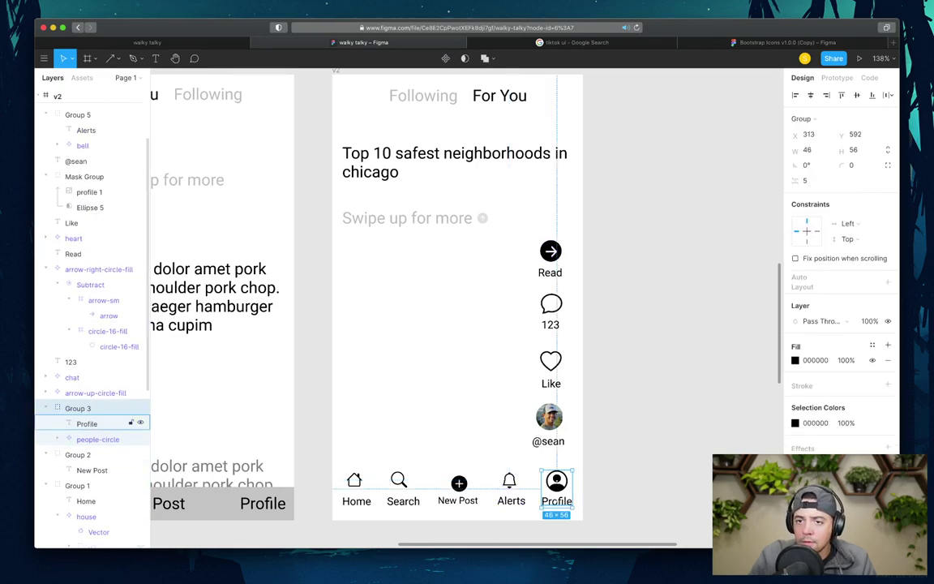
click(87, 424)
click(97, 438)
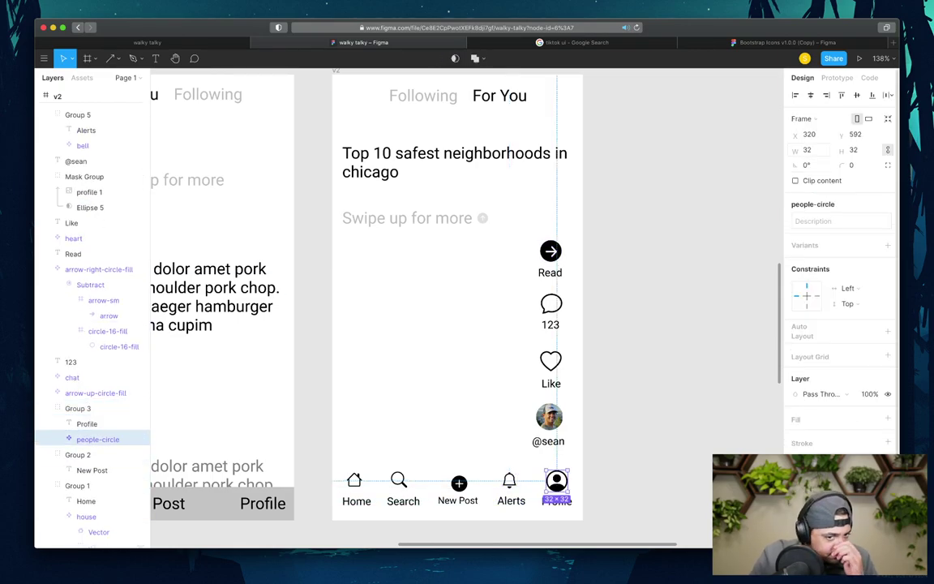
click(807, 149)
text(24)
key(Return)
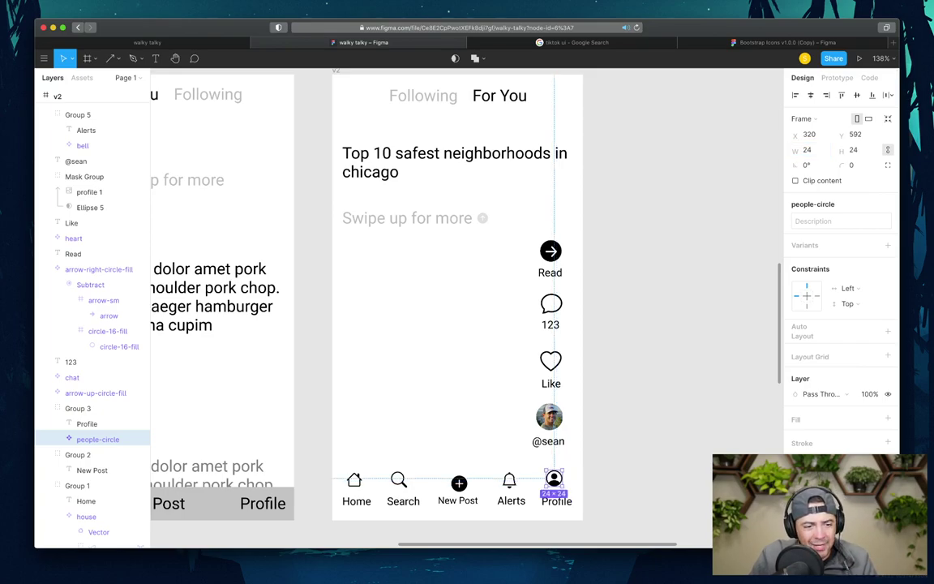
click(89, 485)
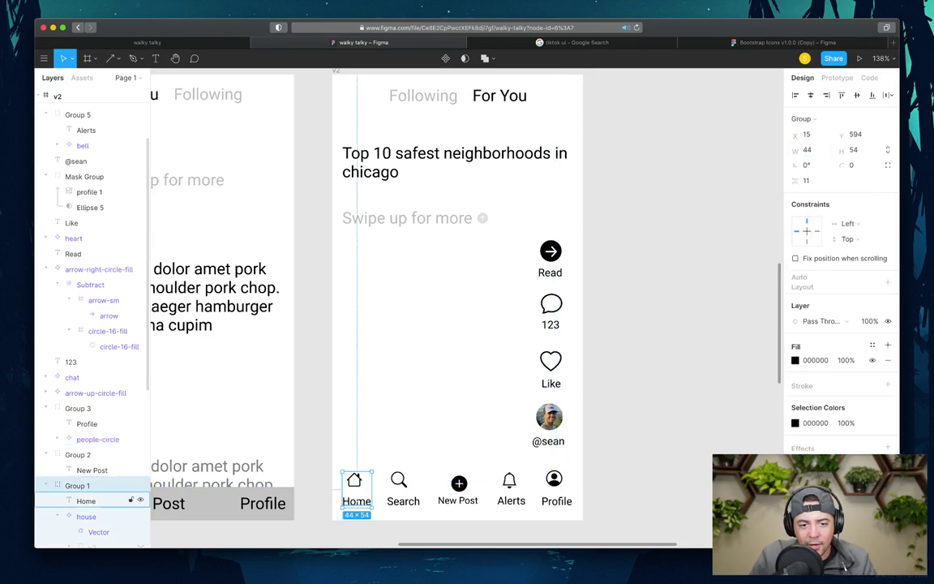
- Move the search glyph to the top of its frame and shift the search icon into line
scroll(89, 406, down, 3)
click(86, 454)
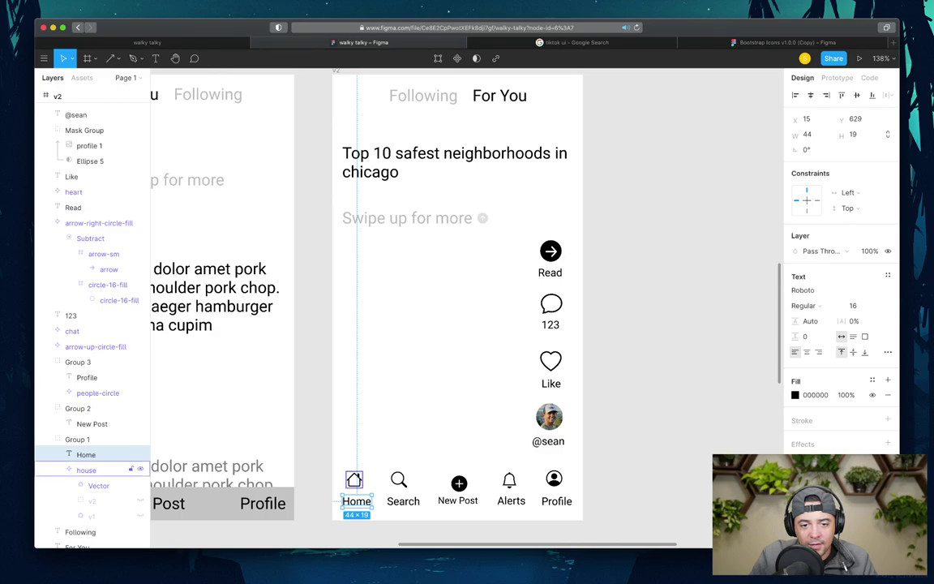
click(86, 470)
click(403, 487)
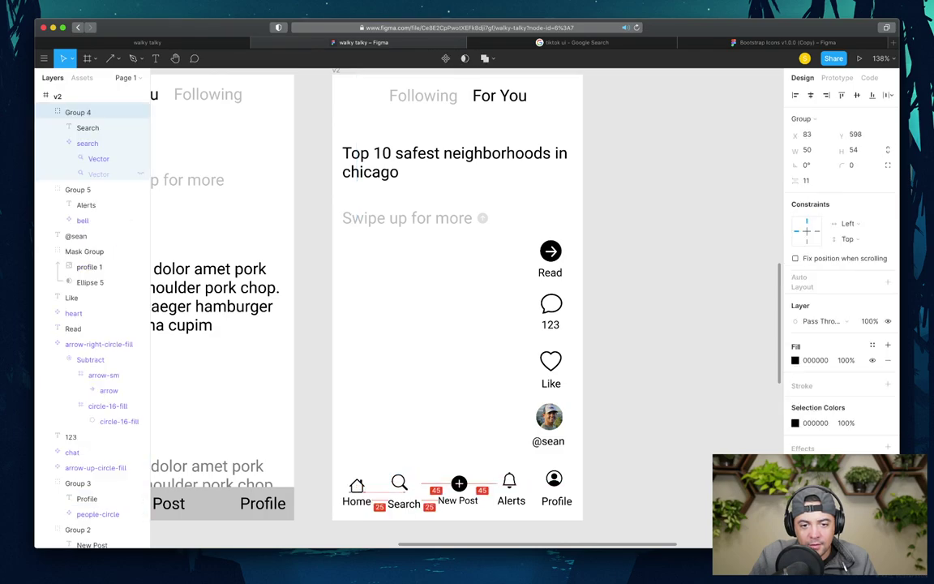
double_click(403, 500)
click(356, 487)
key(Escape)
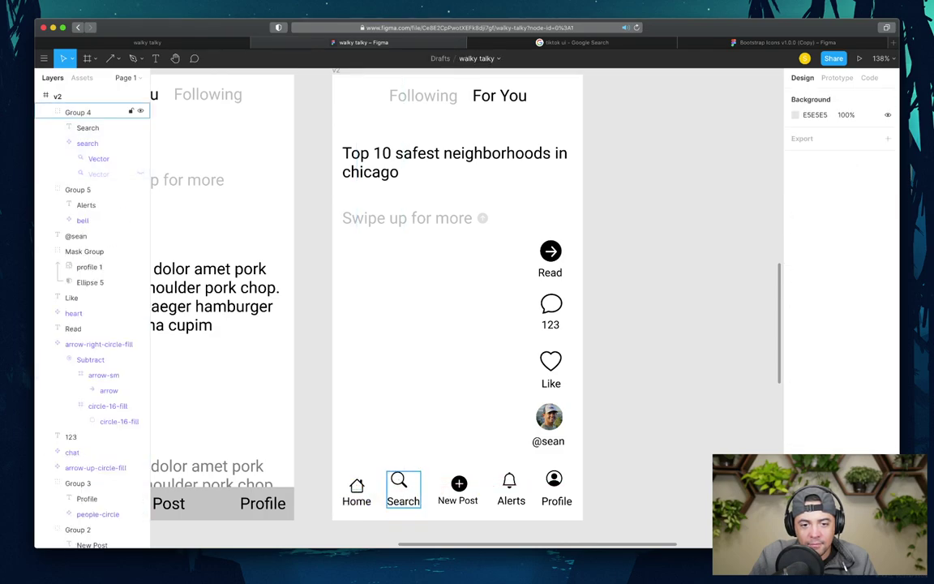
click(99, 158)
key(Escape)
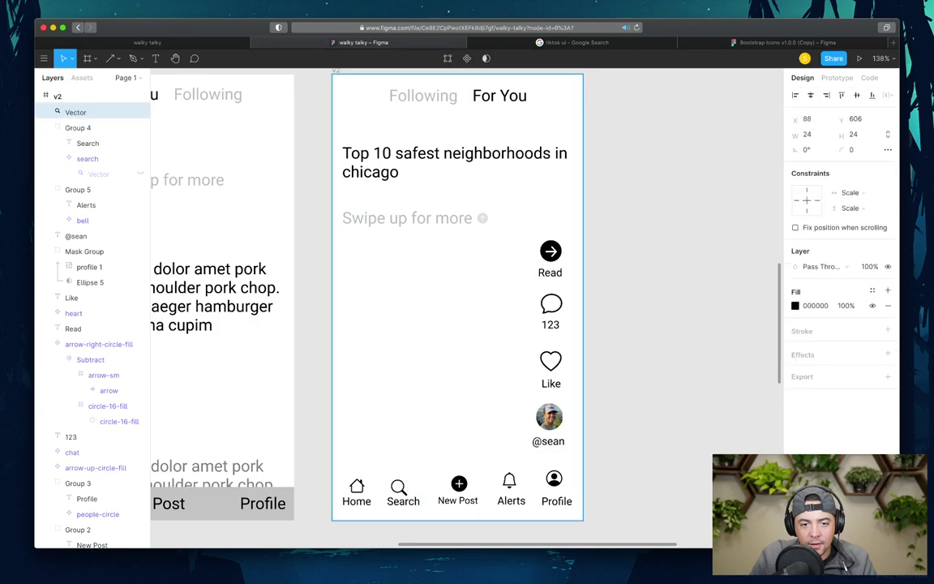
key(Return)
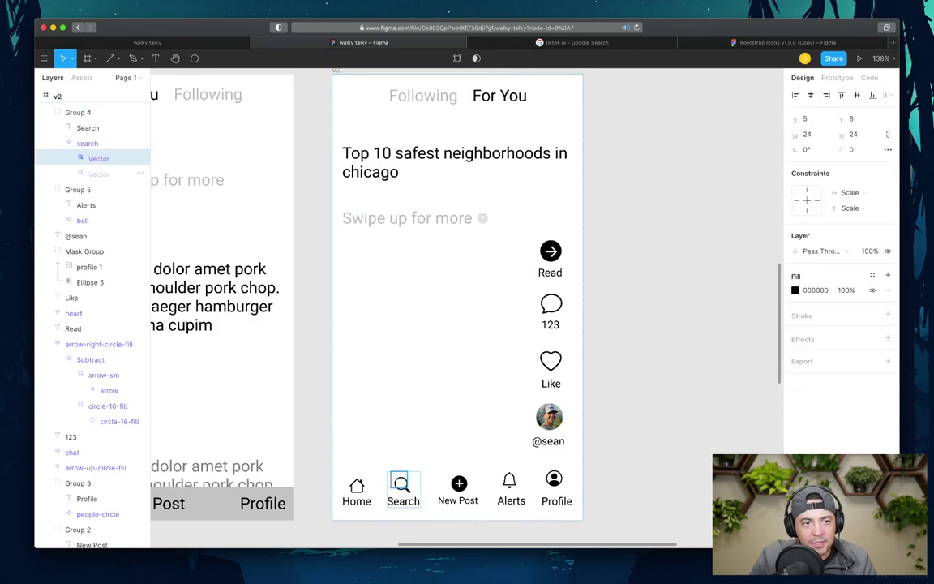
drag(398, 484, 398, 478)
key(Escape)
key(Escape)
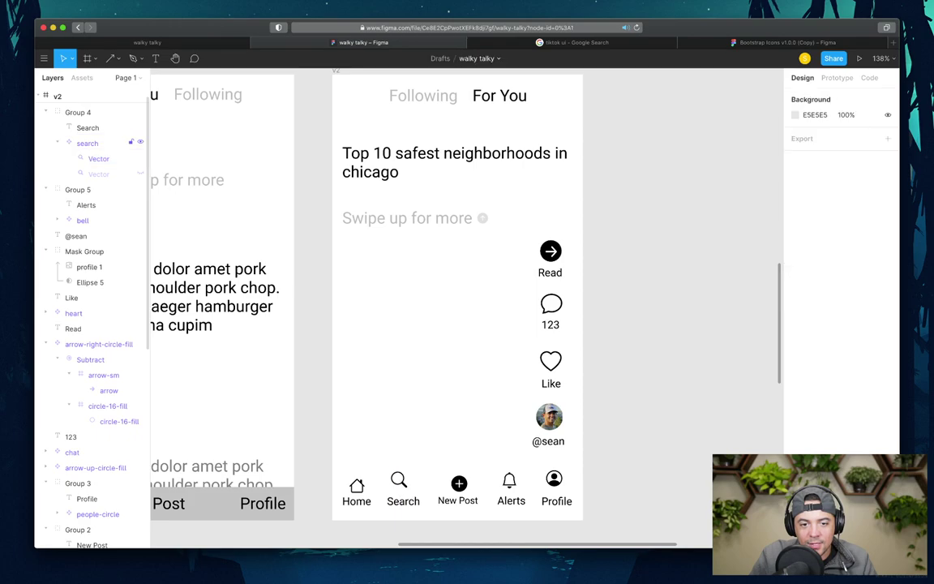
click(398, 483)
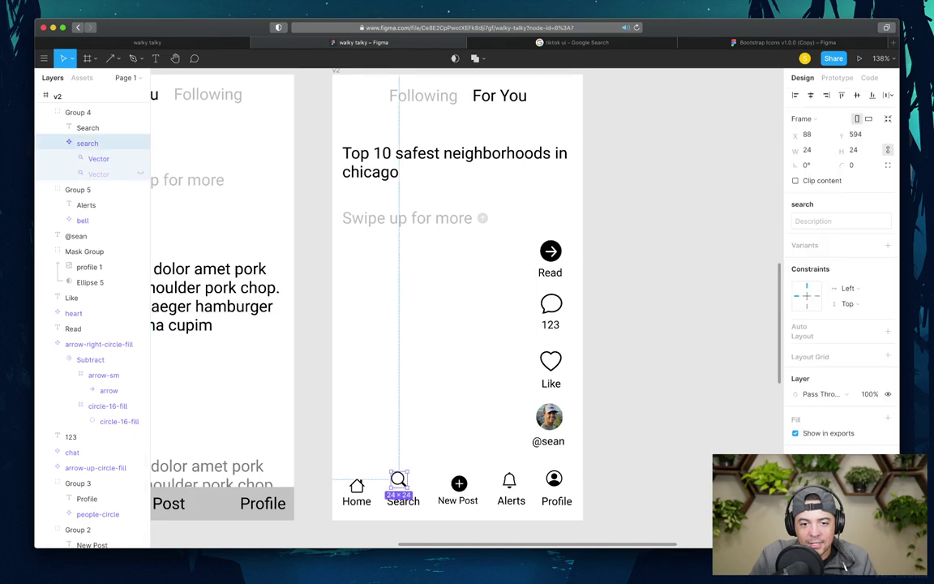
drag(398, 483, 403, 489)
- Check the Alerts bell icon's position, undoing a trial nudge of its glyph
click(459, 483)
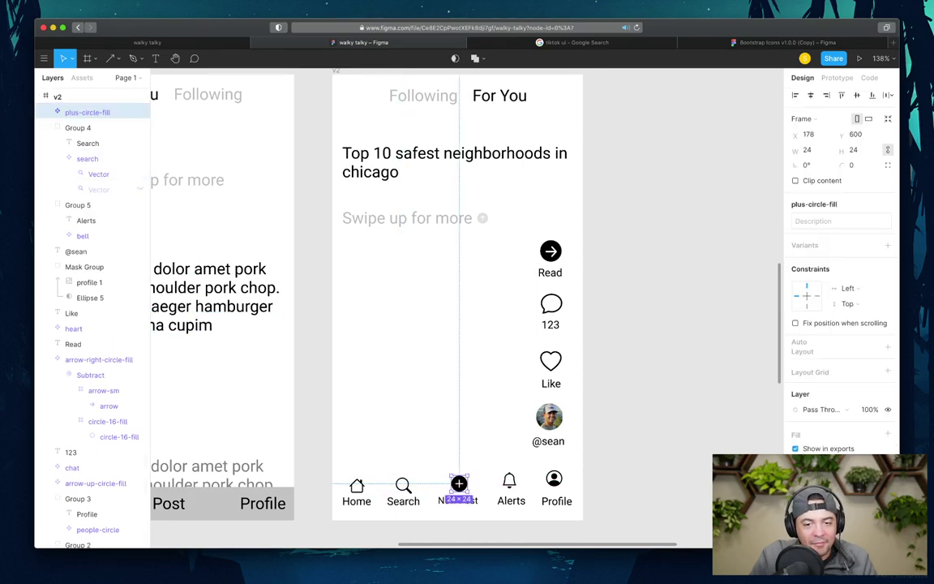
click(510, 485)
super+click(509, 481)
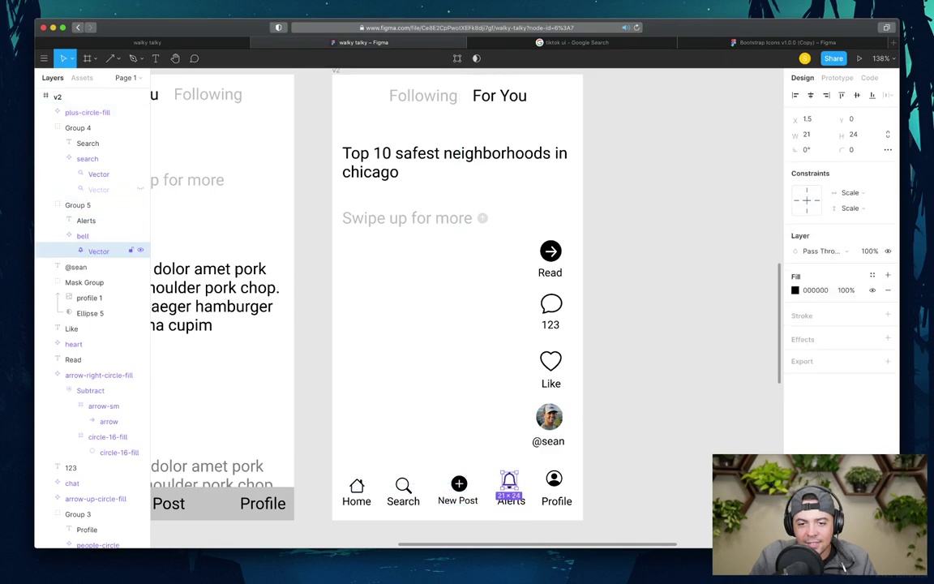
drag(509, 481, 510, 485)
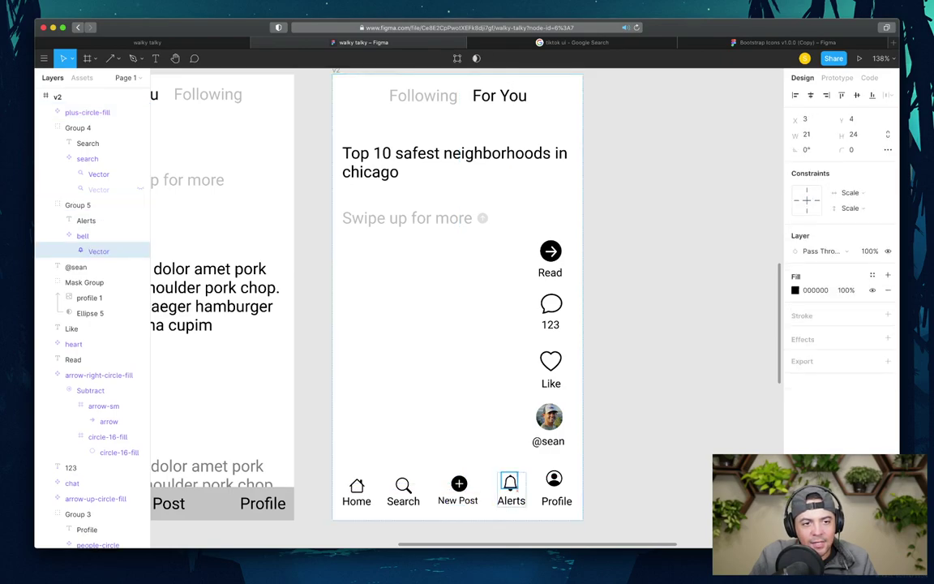
key(super+z)
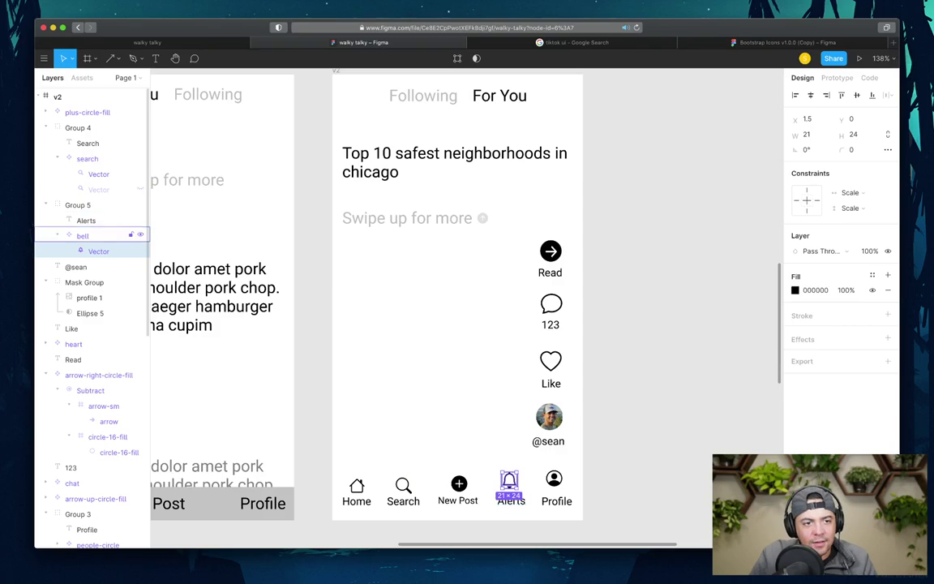
click(83, 236)
click(99, 250)
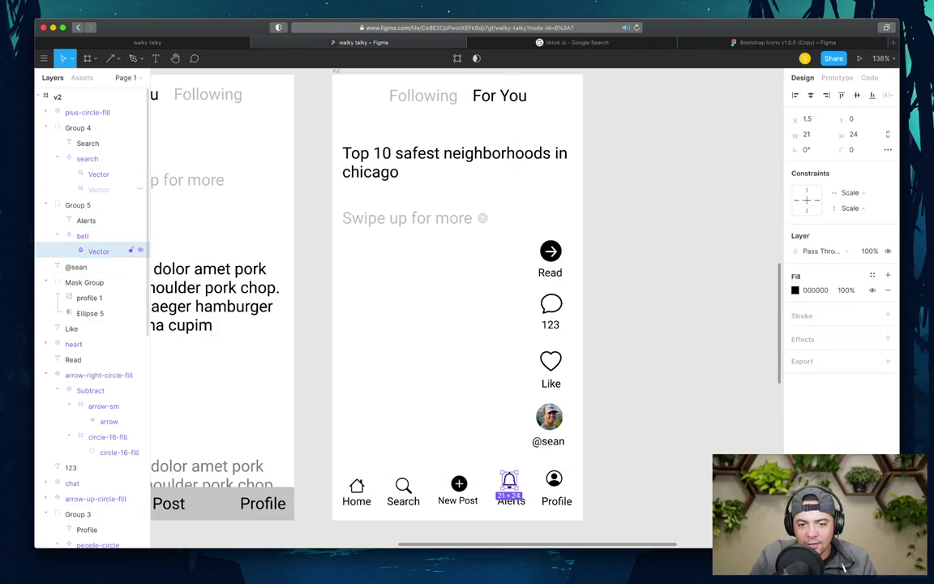
click(83, 235)
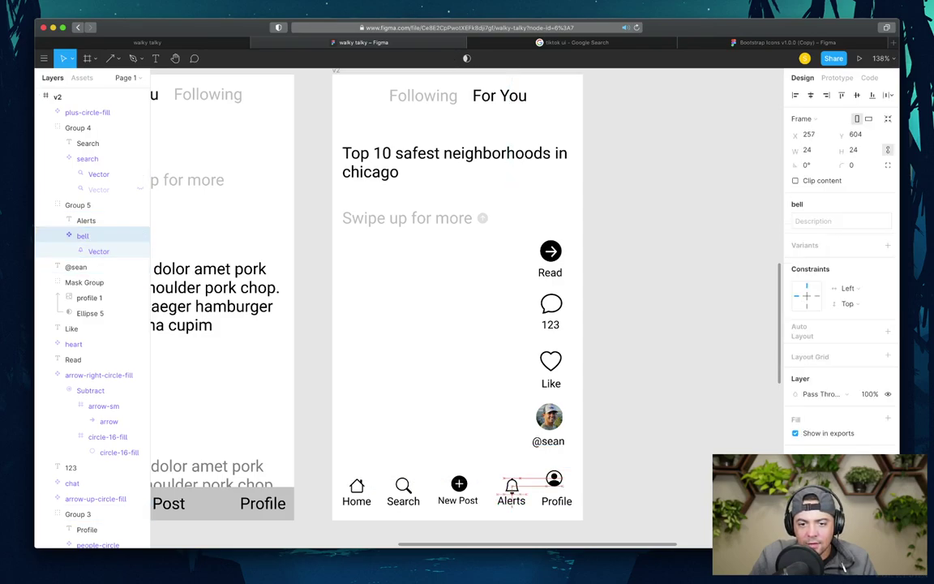
- Move the Profile icon down and right into line with the other icons
click(554, 480)
super+click(554, 478)
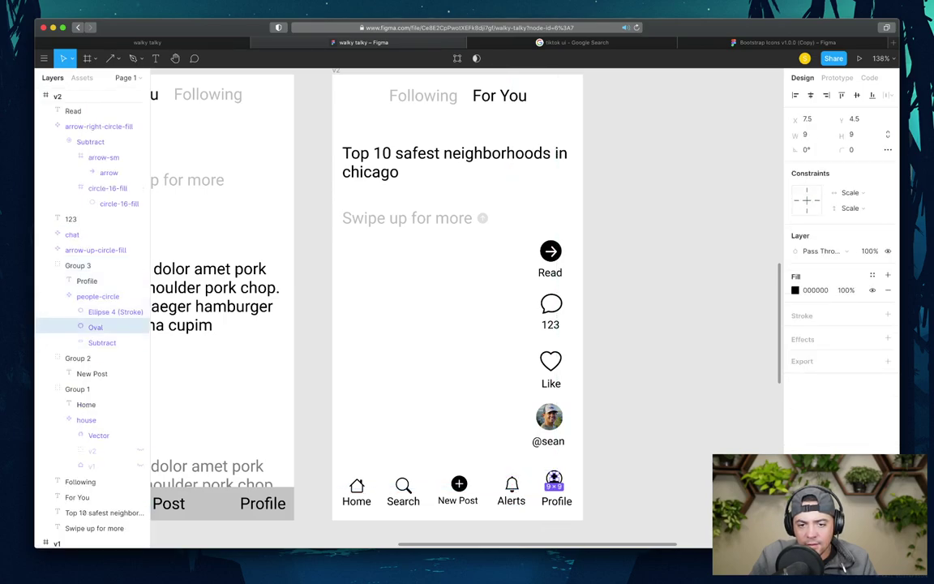
click(97, 296)
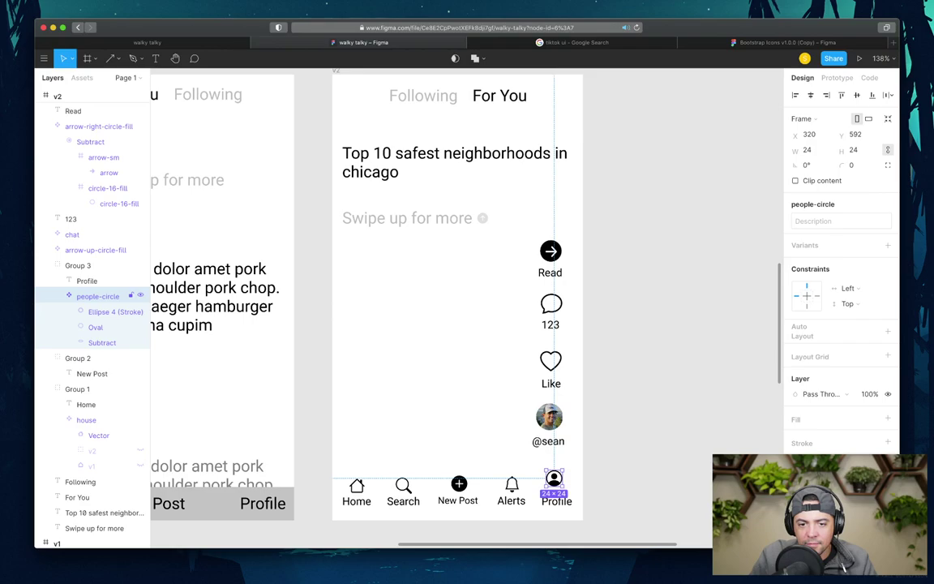
drag(554, 478, 557, 484)
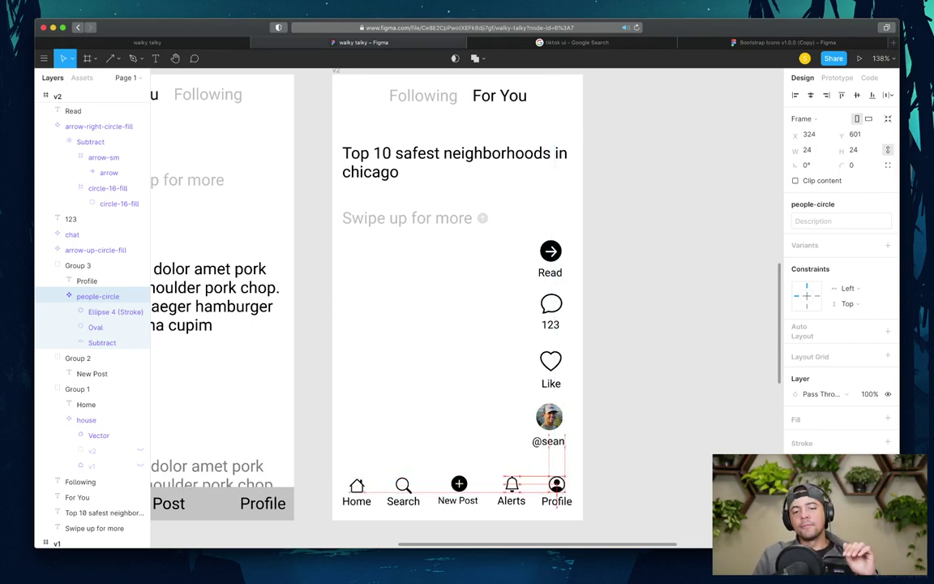
key(Escape)
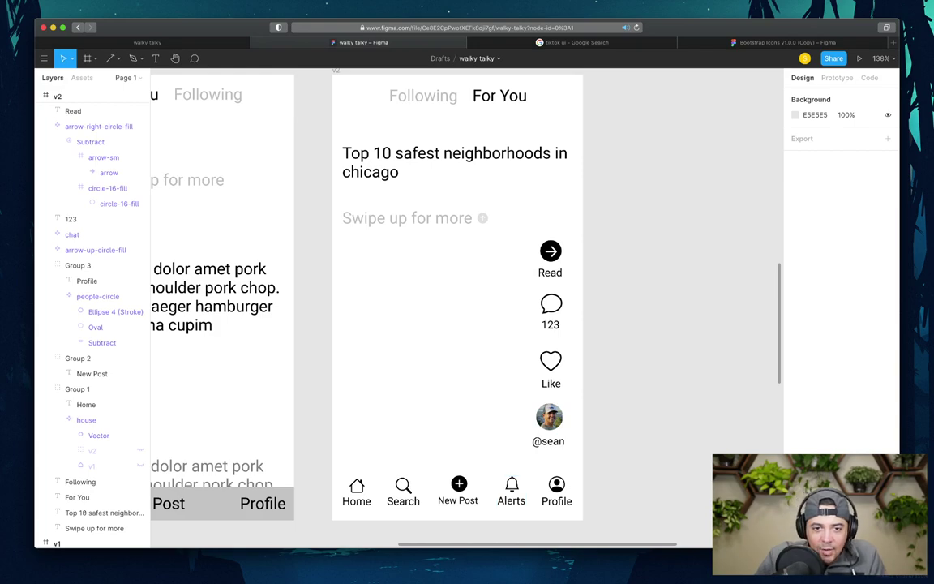
- Delete the 'Swipe up for more' text and its up-arrow icon
click(94, 528)
shift+click(95, 249)
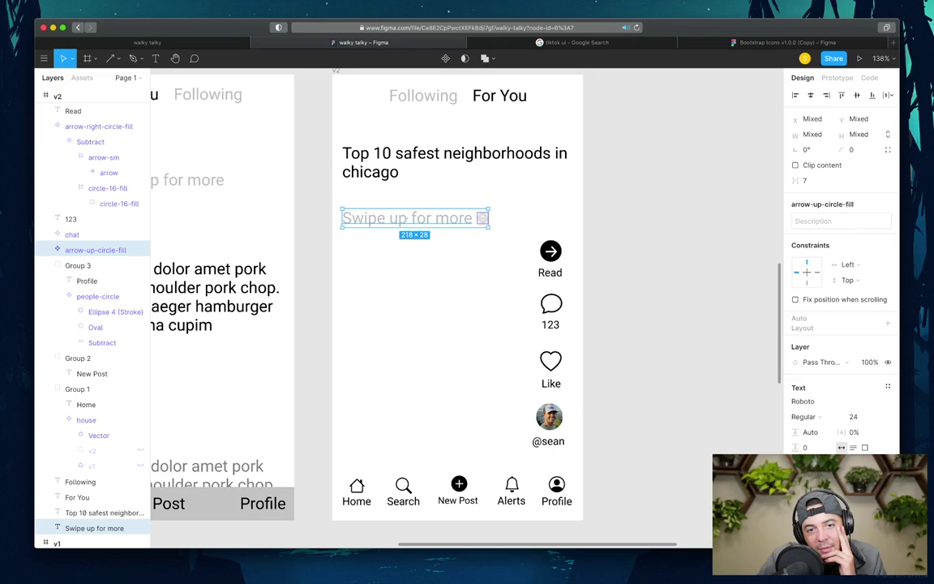
key(Delete)
- Move the 'Top 10 safest neighborhoods' headline up just under the tabs
scroll(437, 308, right, 2)
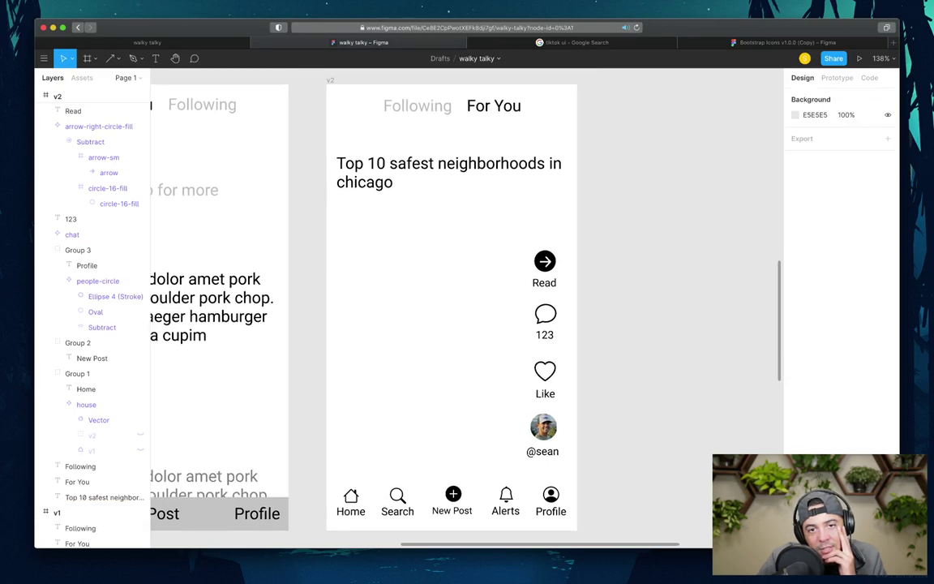
click(93, 497)
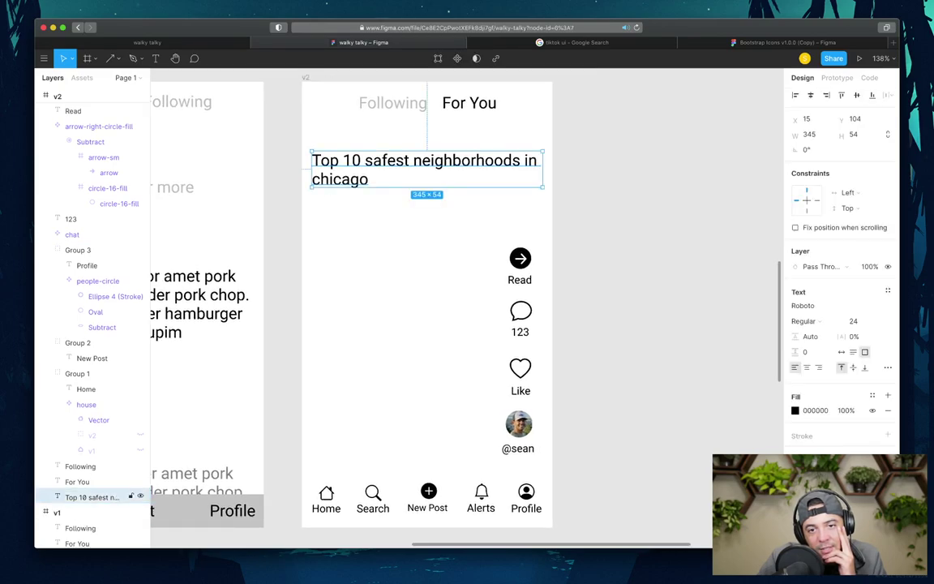
drag(422, 170, 421, 182)
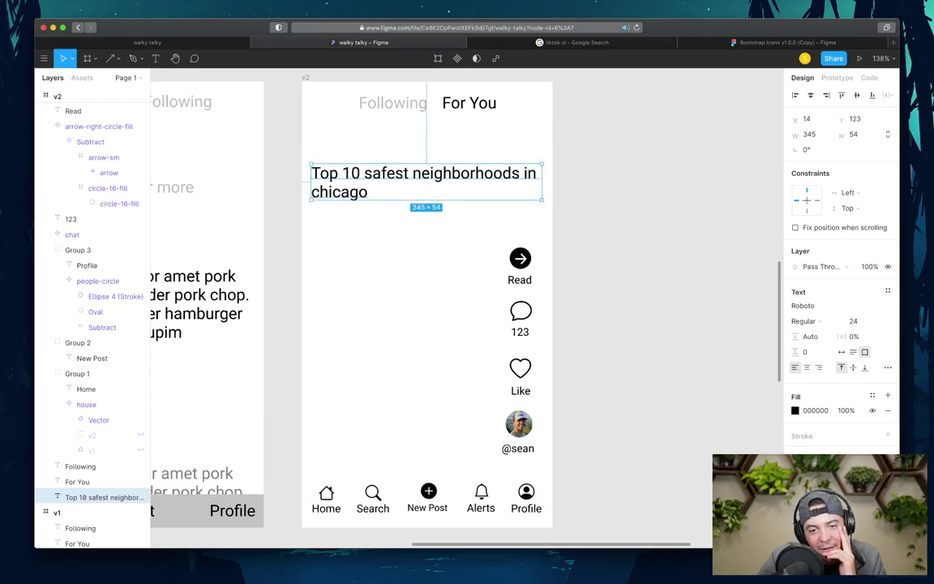
key(Escape)
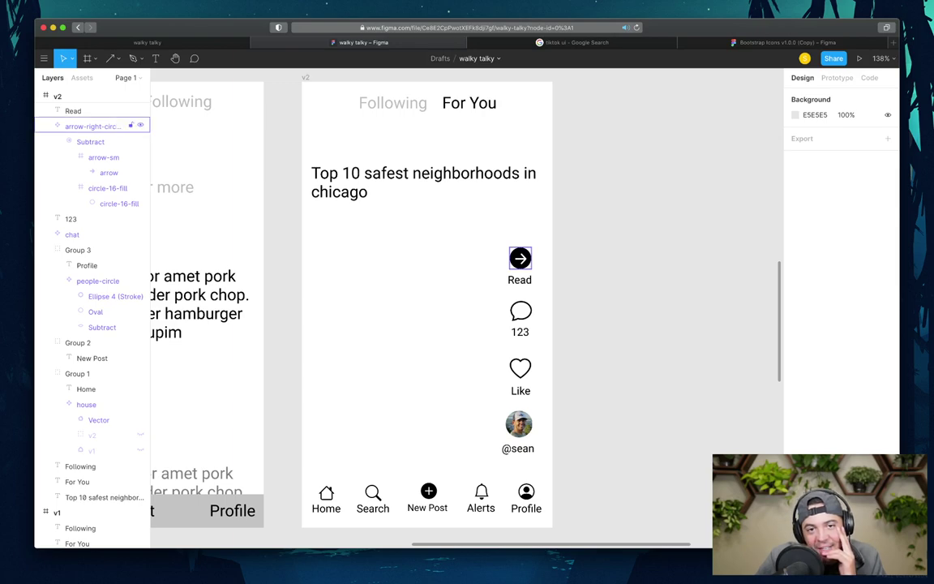
click(93, 497)
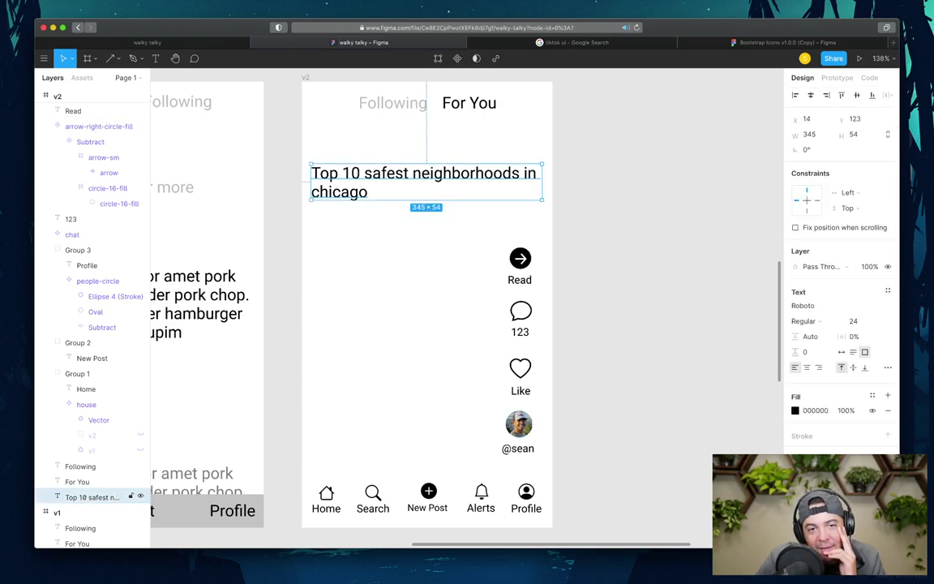
drag(422, 182, 422, 158)
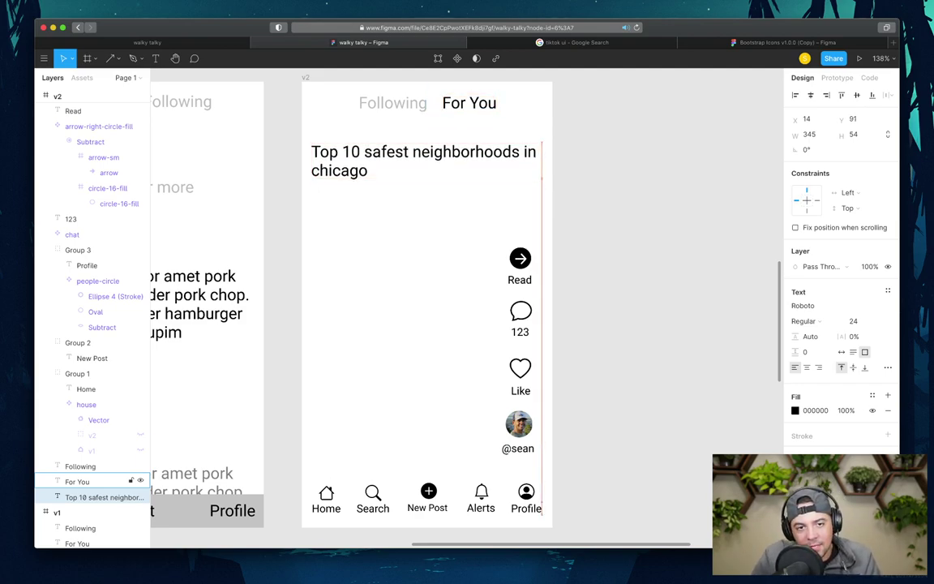
key(Escape)
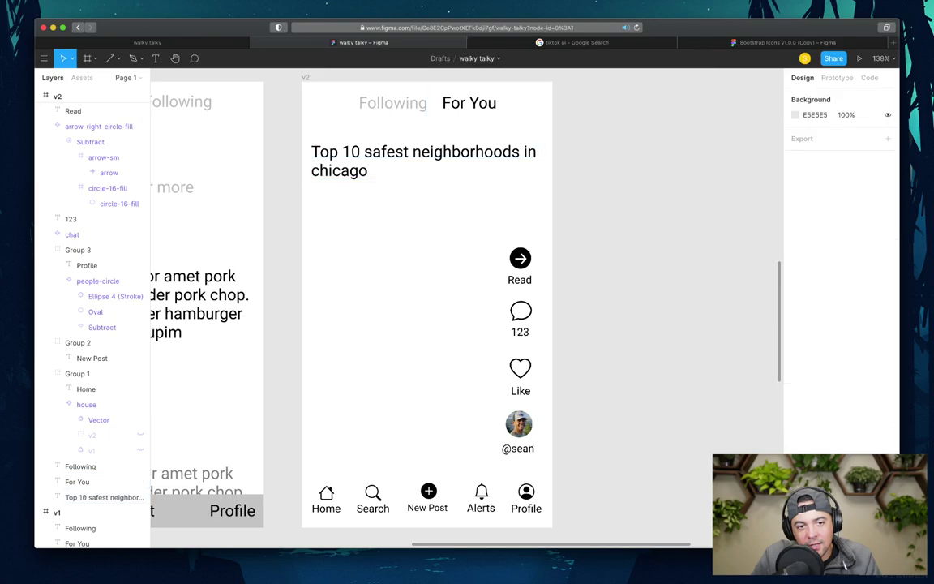
- Copy the v1 lorem paragraph into v2 below the headline, then open a new browser tab
click(203, 296)
drag(203, 296, 435, 243)
key(Escape)
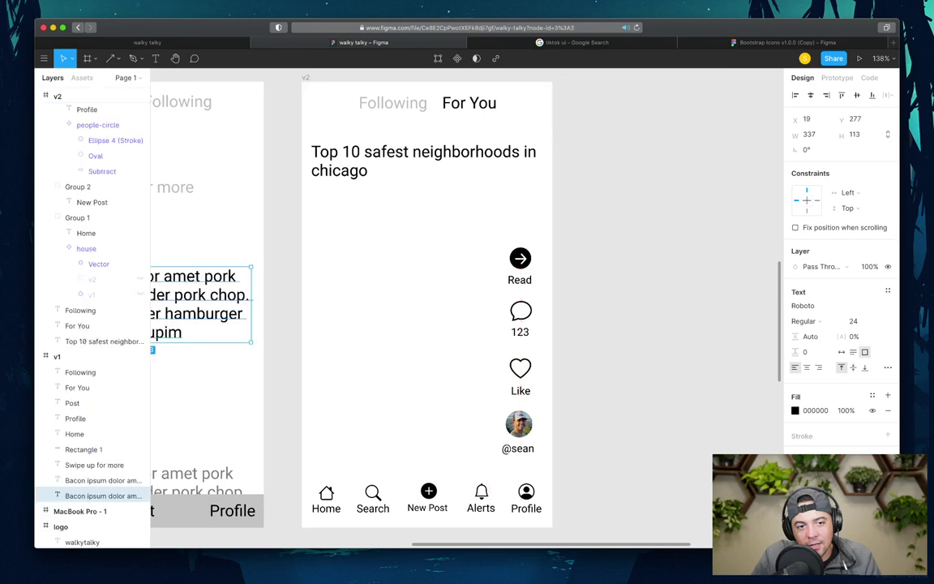
key(Escape)
click(203, 296)
key(super+c)
key(super+v)
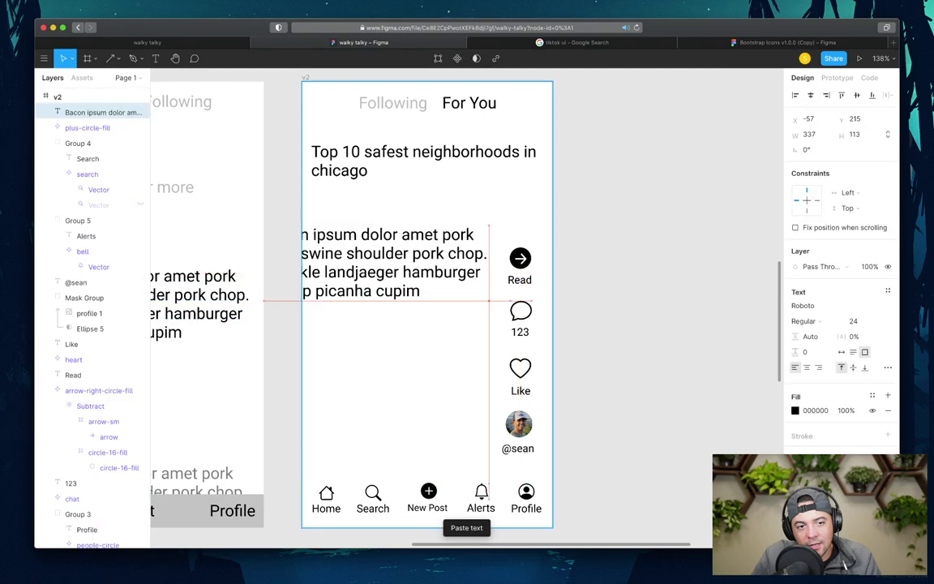
drag(397, 243, 460, 226)
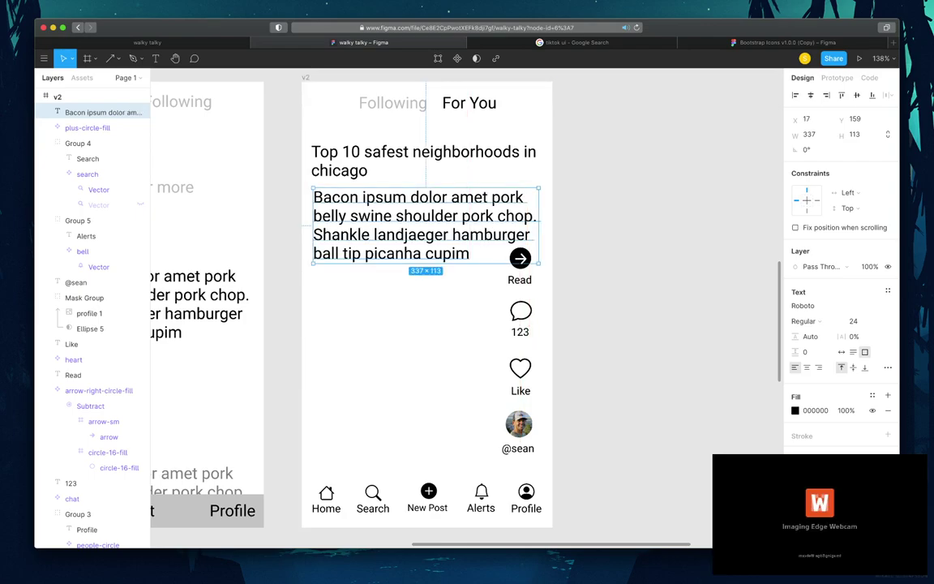
key(super+t)
- Load baconipsum.com via a 'bacon i' search, generate paragraphs, and return to Figma's text layer
text(bacon )
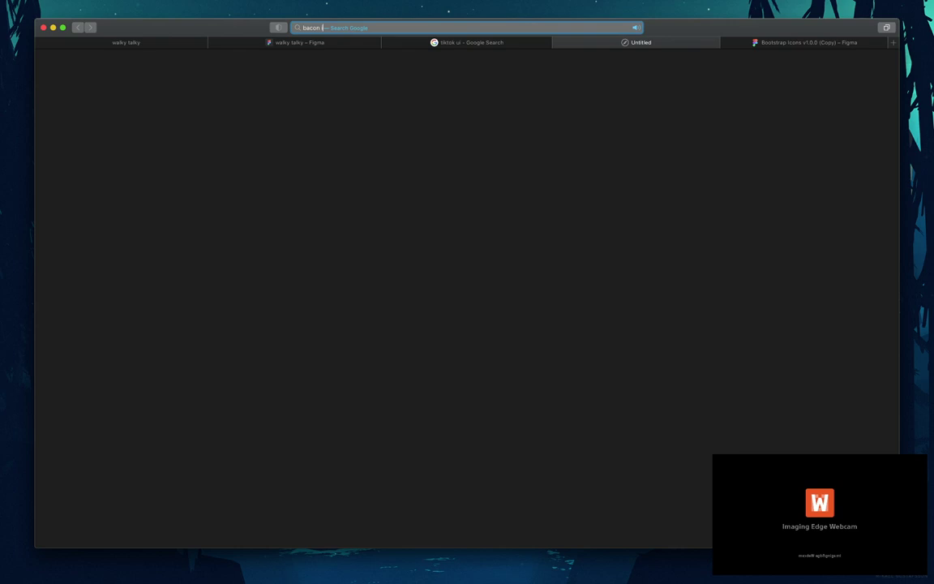
text(ipsum.com)
key(Return)
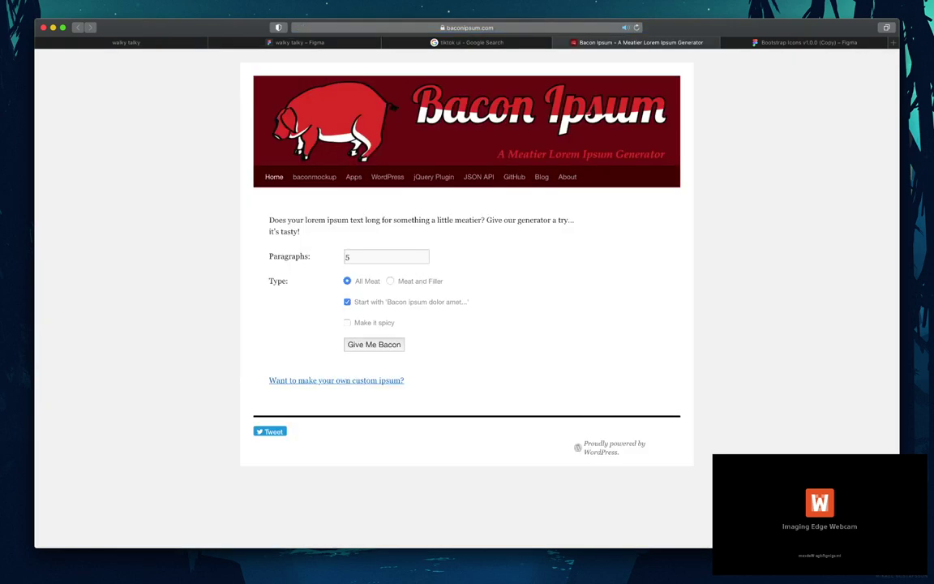
key(Return)
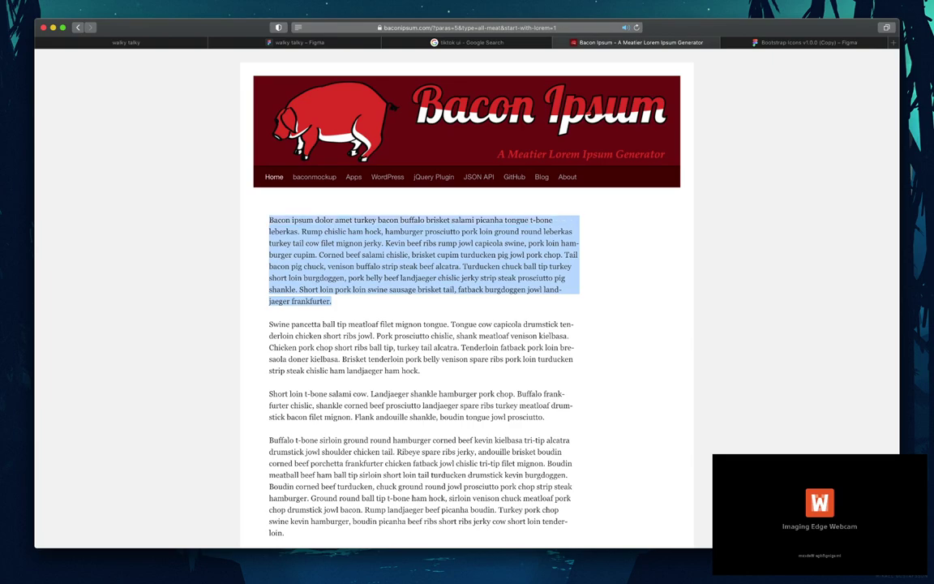
key(ctrl+shift+Tab)
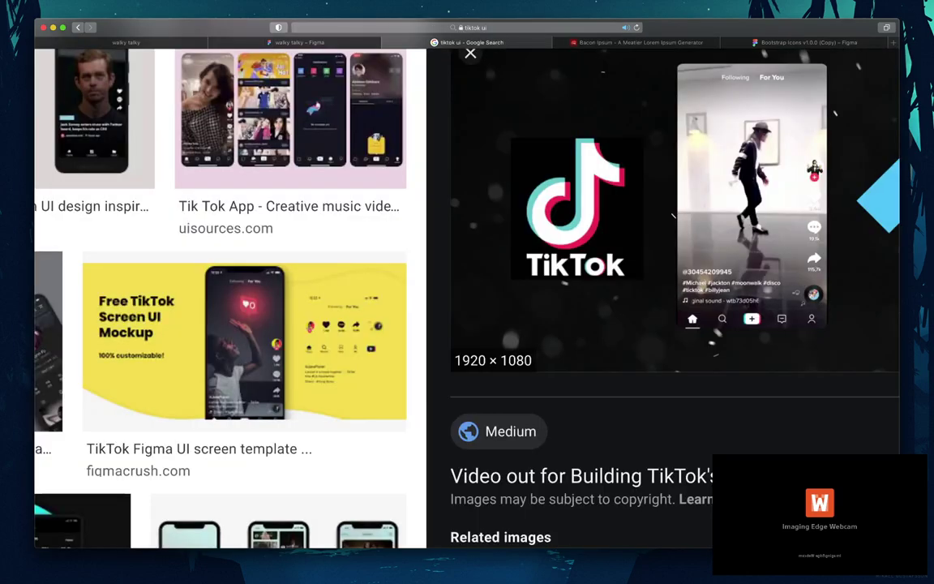
key(ctrl+shift+Tab)
key(Return)
- Paste the Bacon Ipsum paragraph into the v2 text layer
key(super+v)
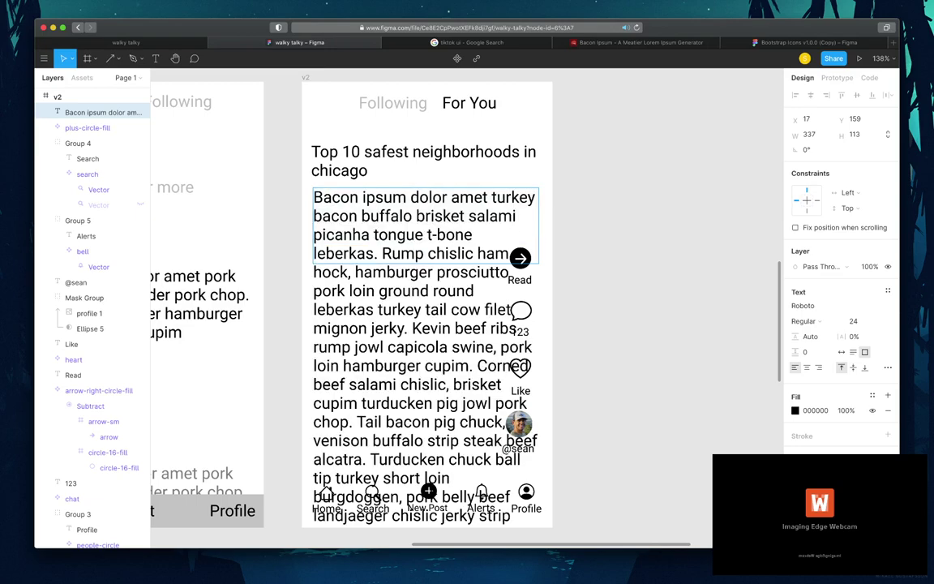
key(Escape)
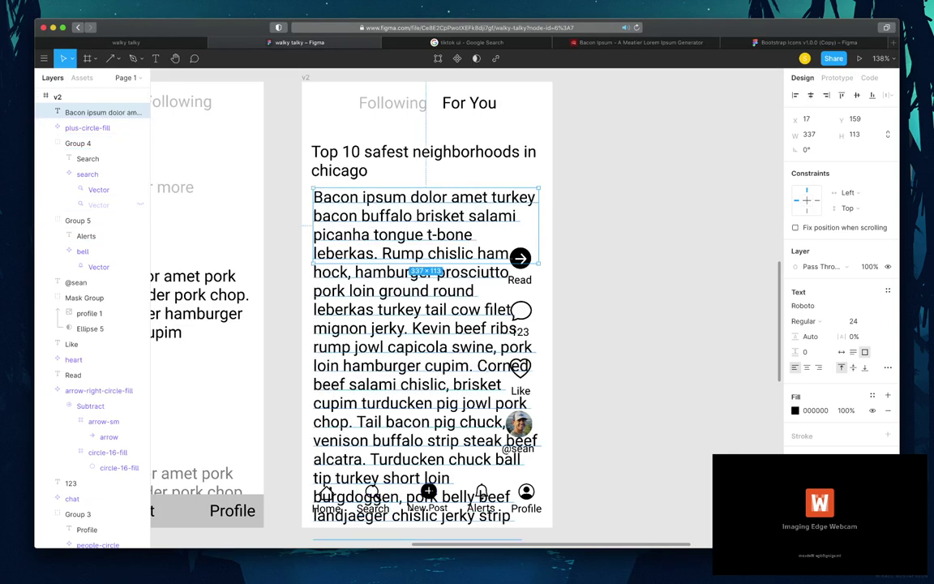
key(Escape)
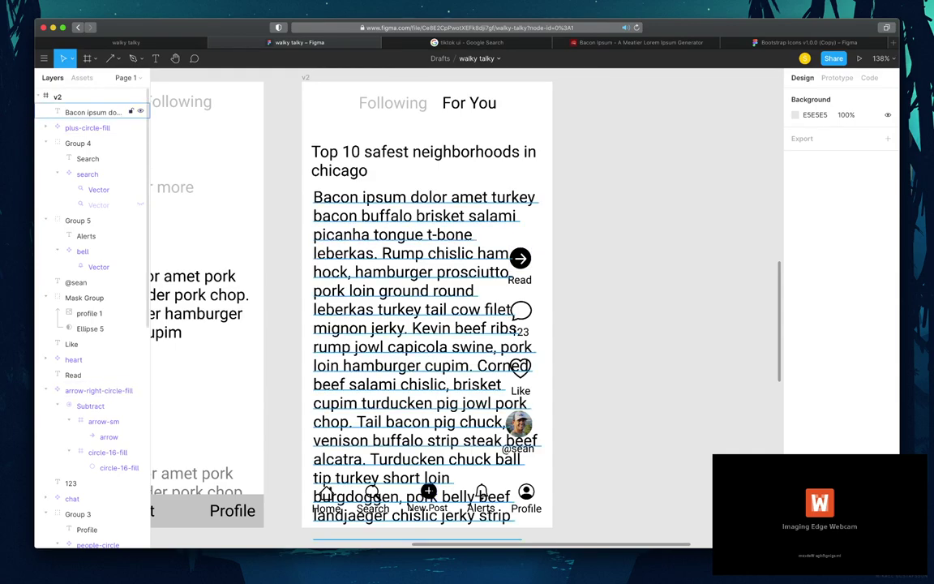
- Collapse Groups 1–5, Mask Group and arrow-right-circle-fill in the Layers panel
click(46, 143)
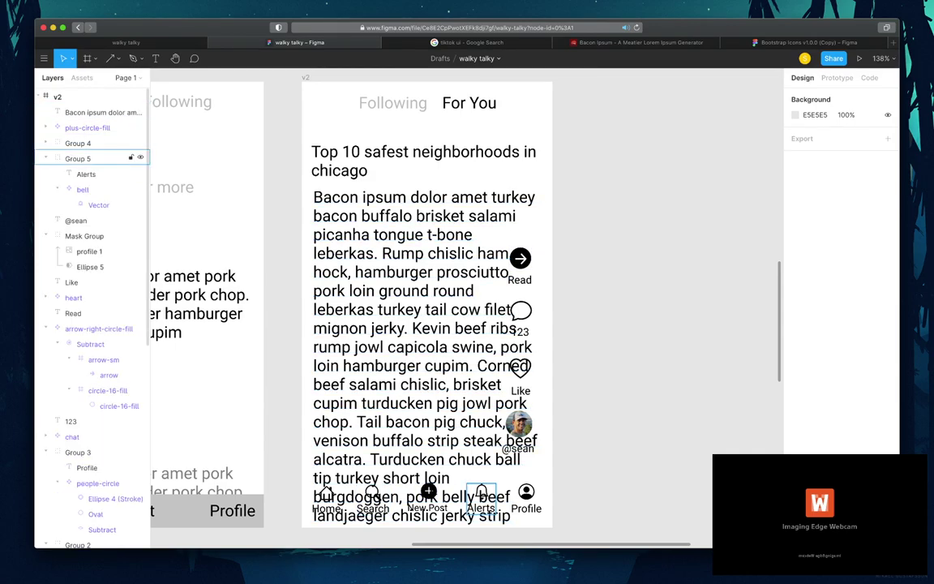
click(46, 158)
click(46, 188)
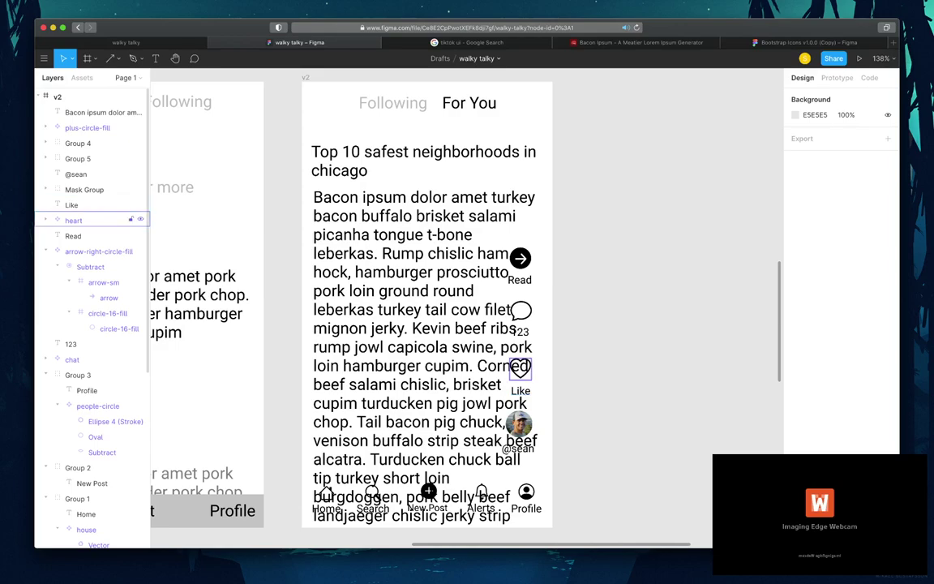
click(46, 251)
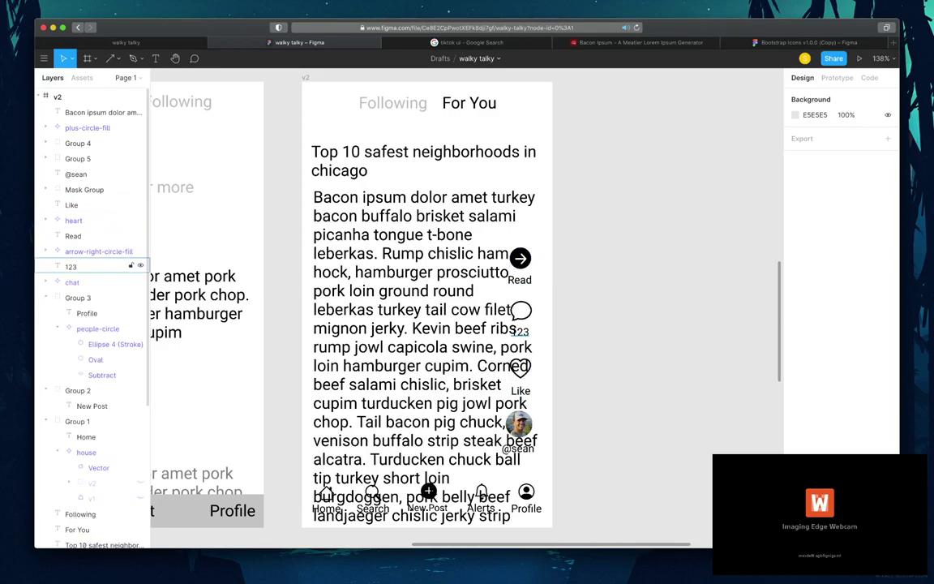
click(47, 298)
click(46, 313)
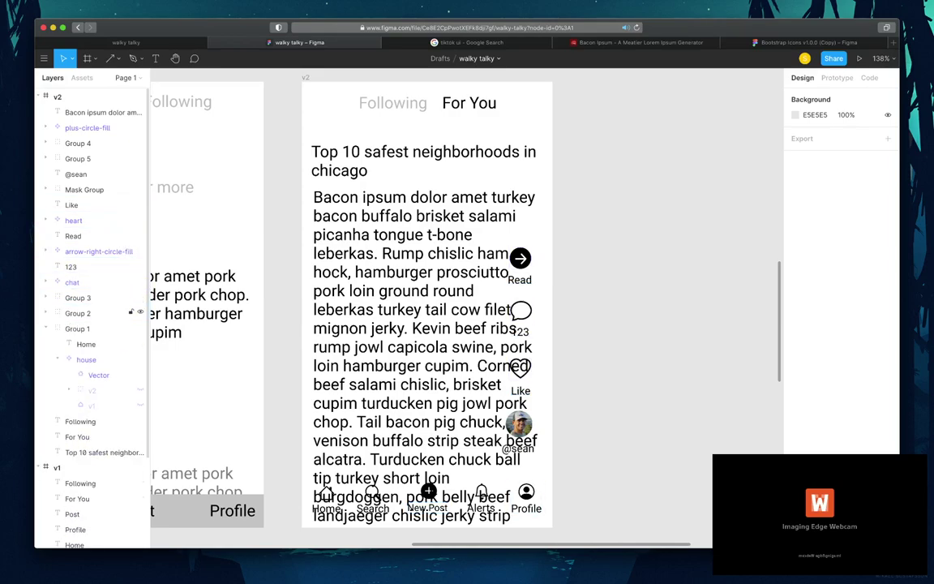
click(46, 328)
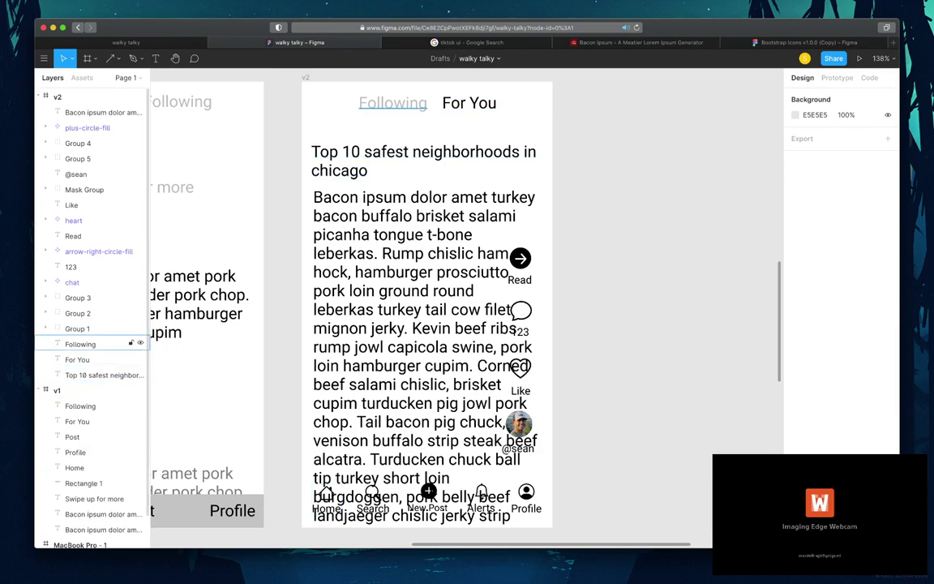
- Delete the Bacon ipsum paragraph layer
click(93, 112)
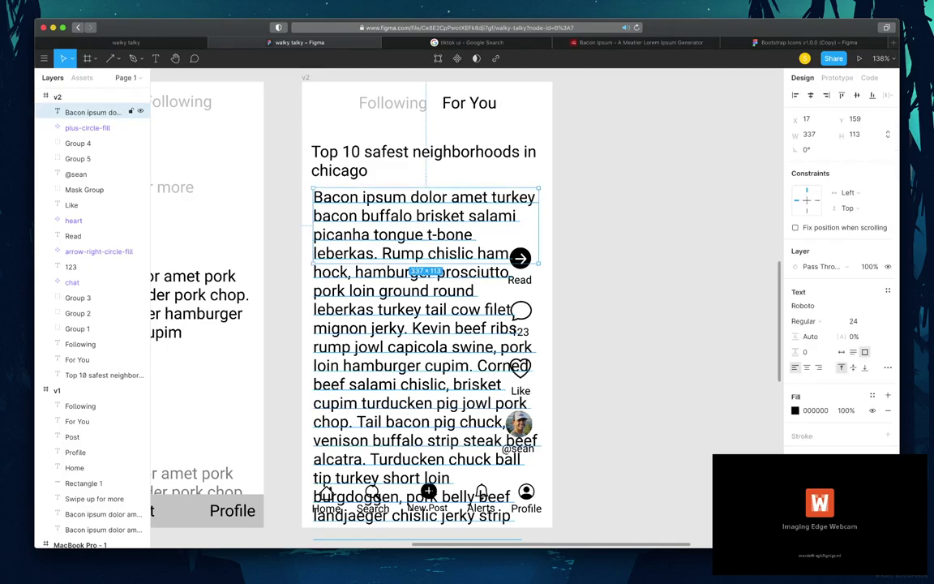
mouse_move(421, 227)
mouse_down()
mouse_move(422, 259)
mouse_move(422, 198)
mouse_move(423, 231)
mouse_up()
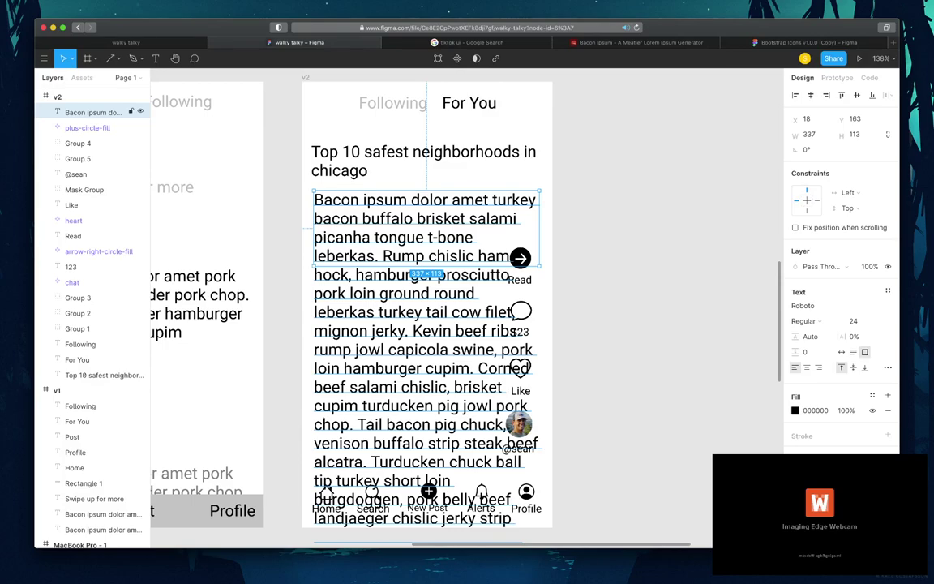
key(Delete)
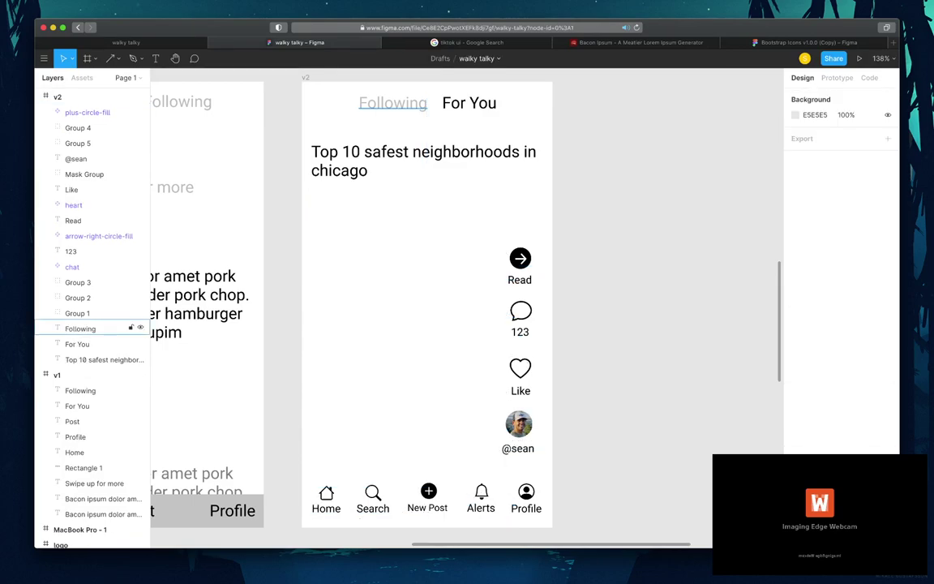
- Shift the headline slightly right and nudge it down below the For You tab
click(98, 360)
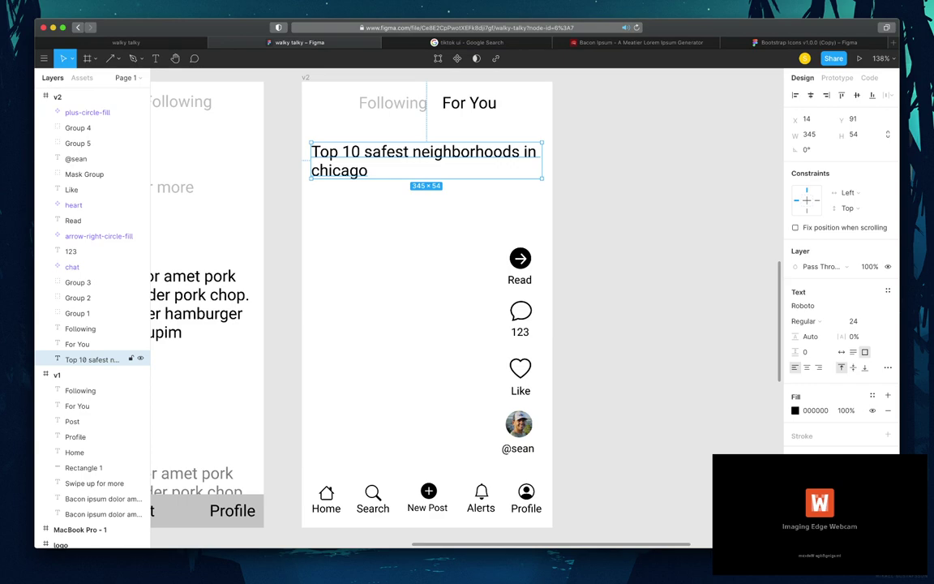
mouse_move(421, 160)
mouse_down()
mouse_move(422, 263)
mouse_move(430, 157)
mouse_up()
key(alt)
key(Down)
key(Down)
key(Down)
key(Down)
key(Down)
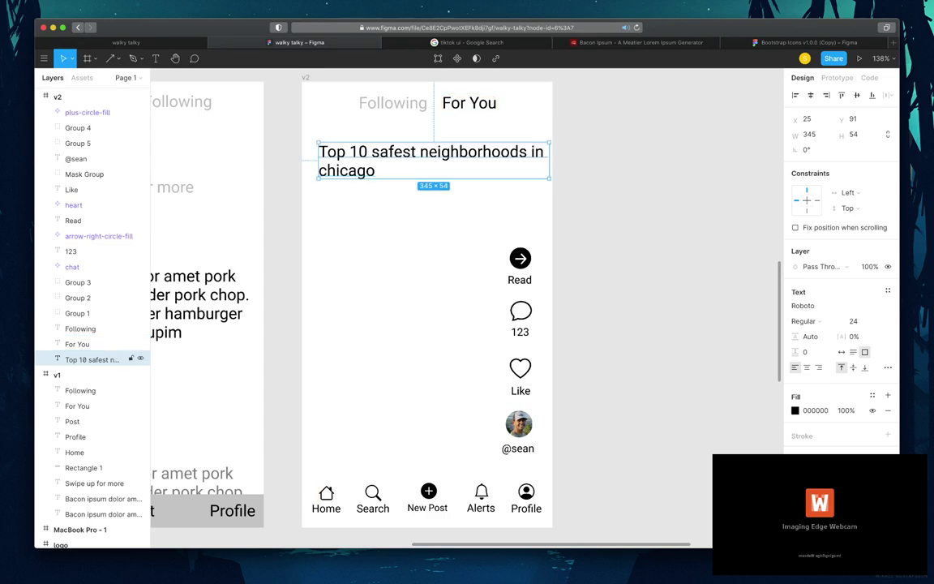
key(Escape)
- Narrow the headline to wrap onto three lines and enlarge its text box downward
click(93, 359)
drag(550, 160, 475, 162)
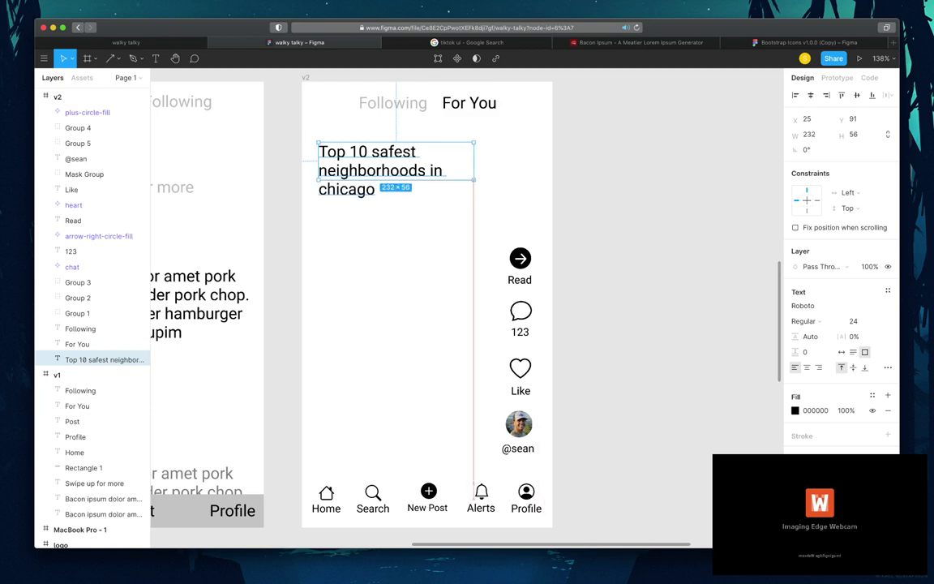
drag(389, 170, 382, 150)
key(alt)
key(super+z)
drag(474, 179, 486, 454)
click(75, 158)
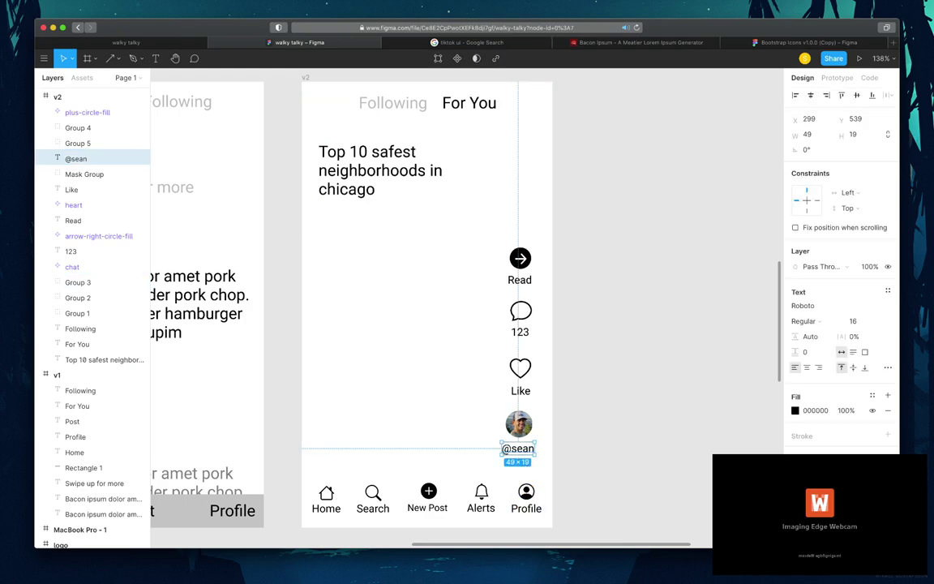
key(Escape)
click(76, 159)
key(Escape)
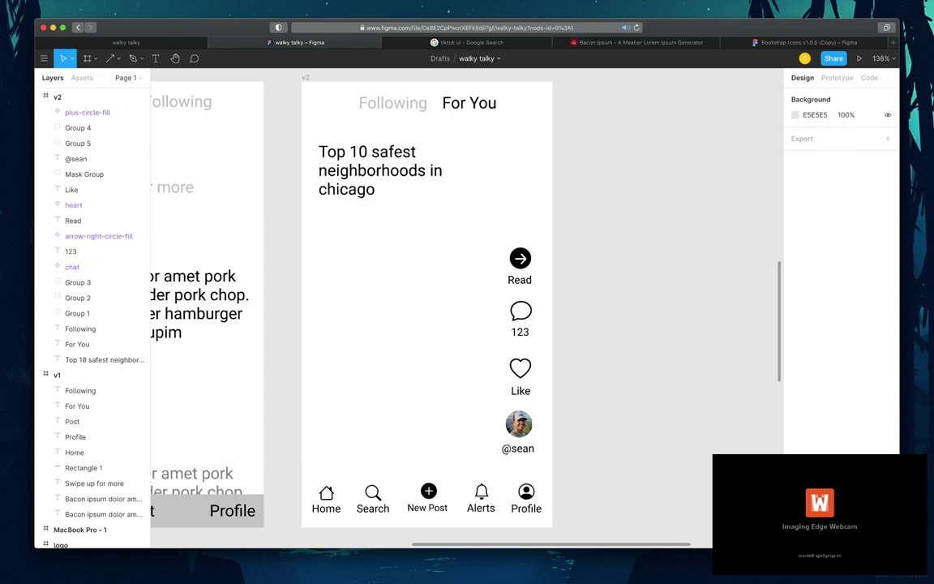
click(89, 360)
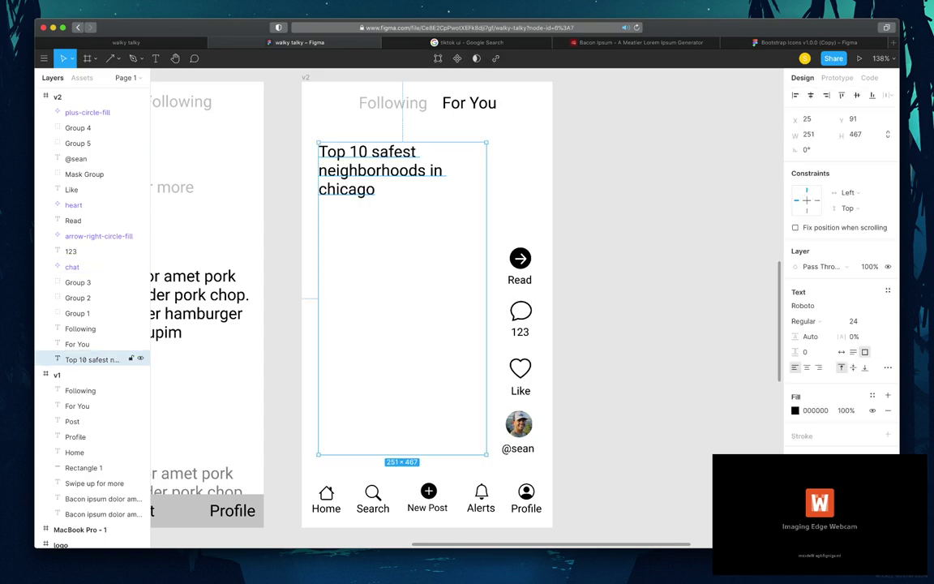
key(Escape)
click(76, 158)
key(Escape)
click(75, 158)
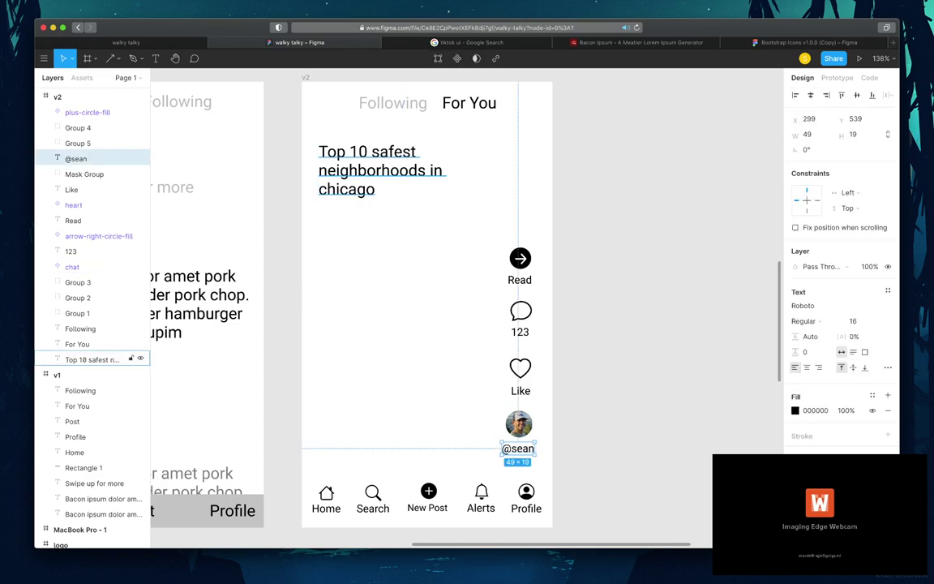
key(Escape)
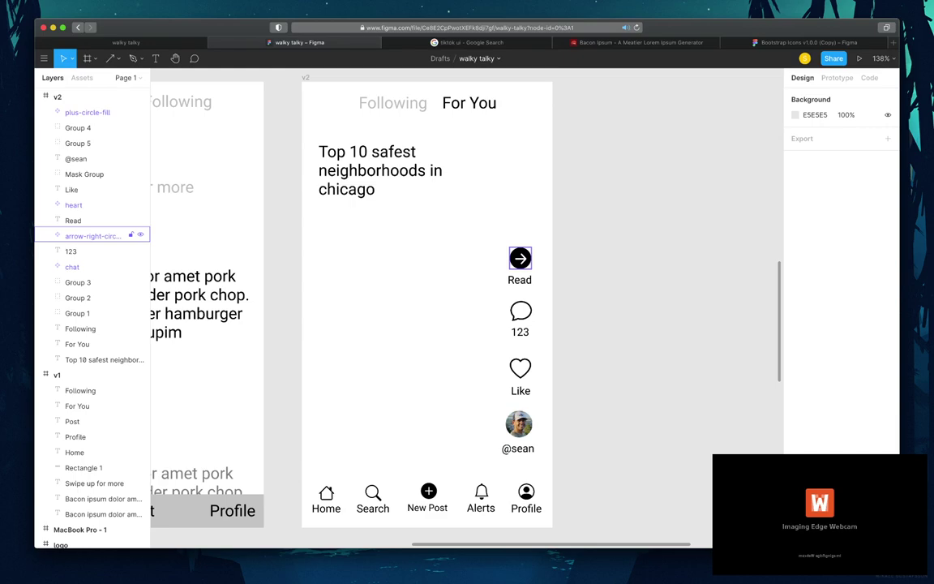
click(89, 174)
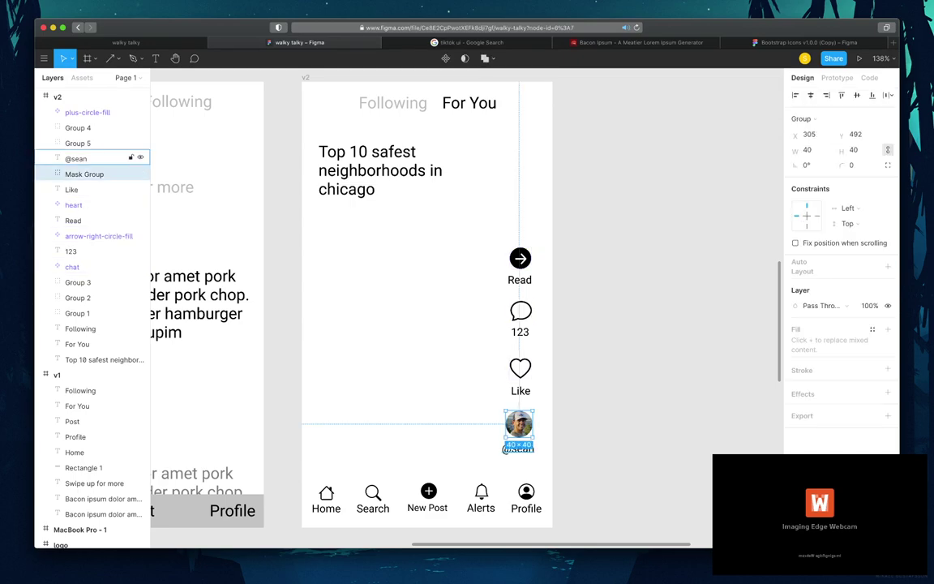
shift+click(89, 158)
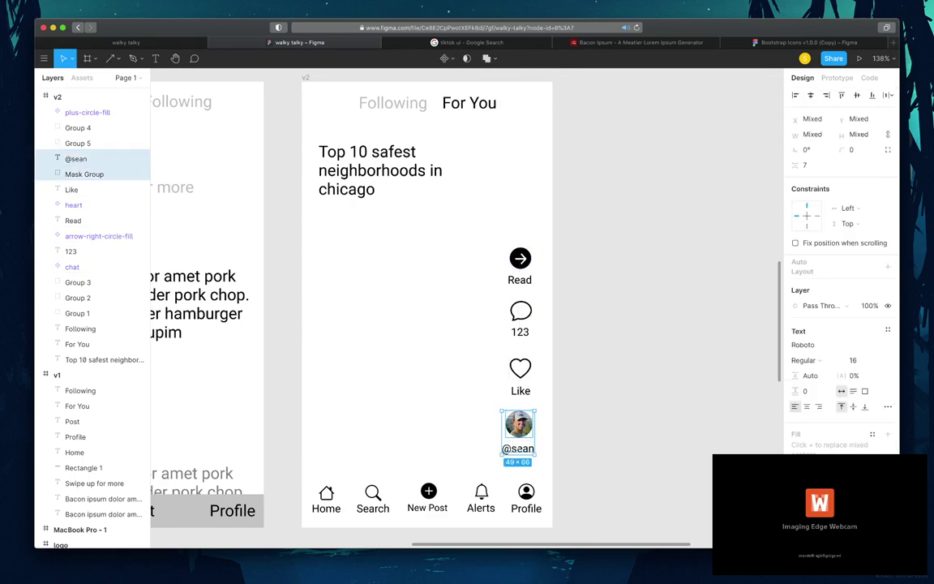
drag(518, 430, 522, 174)
key(Escape)
key(Escape)
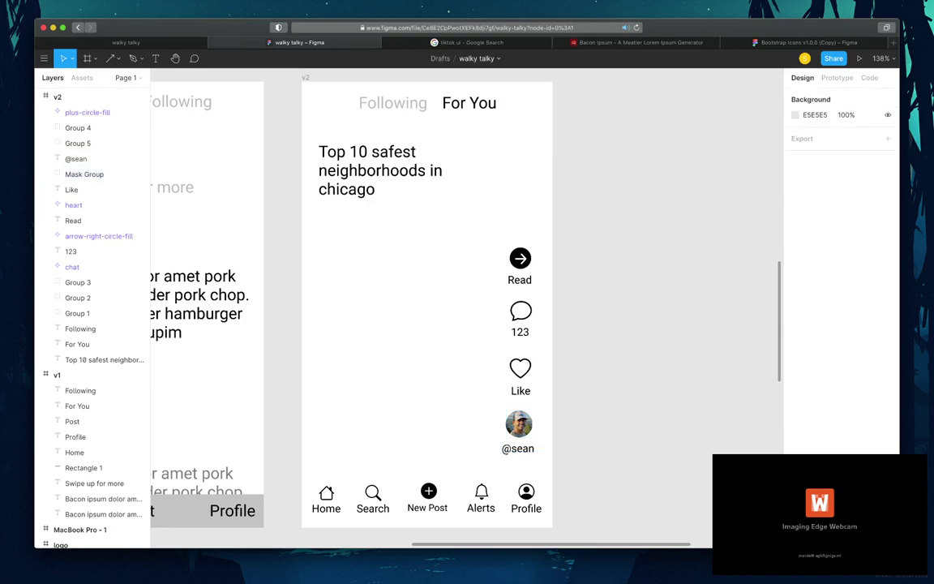
key(ctrl+Tab)
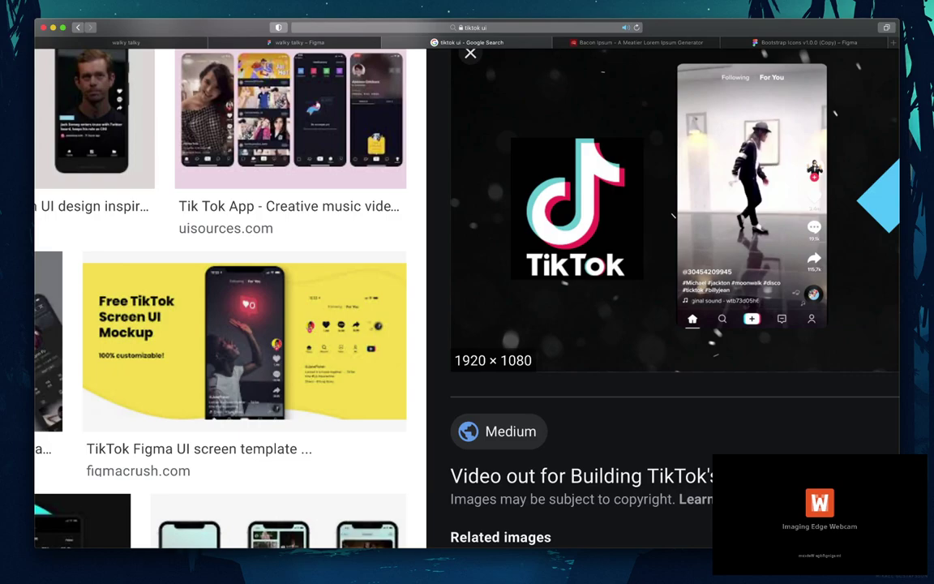
- Switch from the Google Images results back to the walky talky Figma tab
key(ctrl+shift+Tab)
click(84, 174)
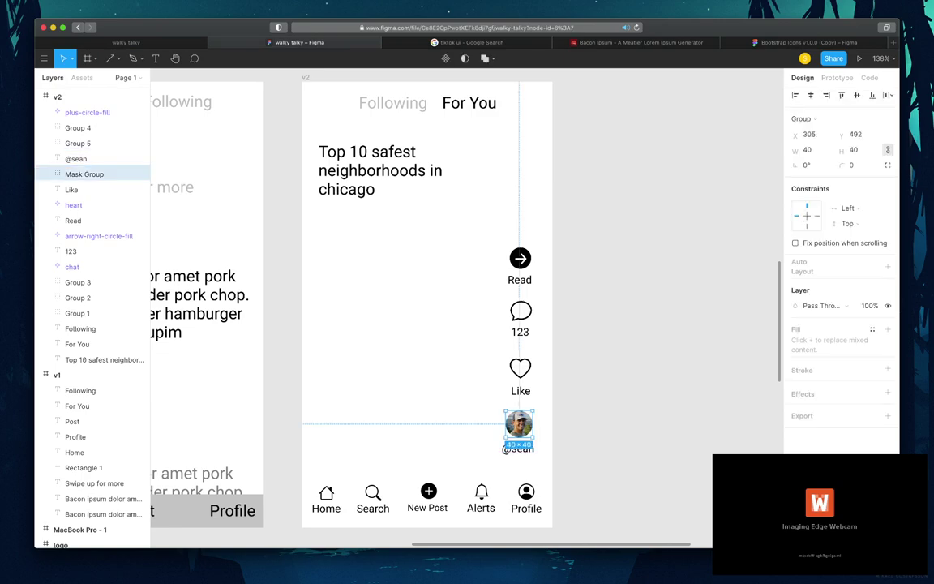
shift+click(77, 158)
key(ctrl+z)
key(ctrl+shift+z)
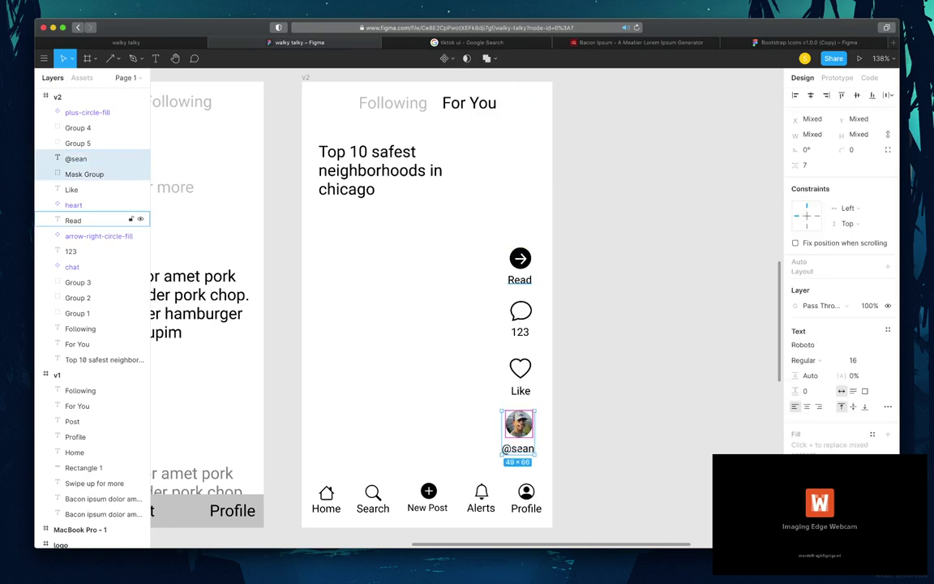
click(84, 174)
click(76, 158)
shift+click(85, 174)
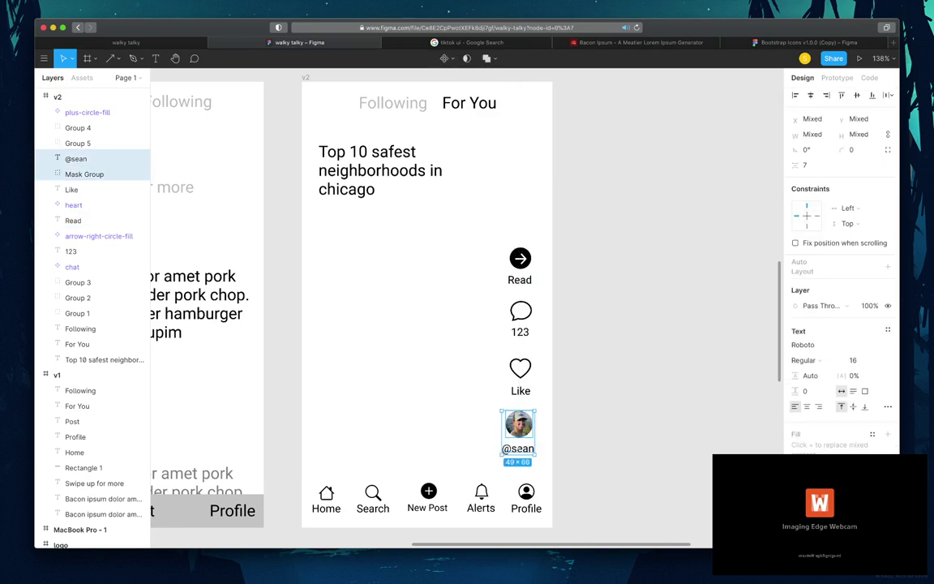
drag(519, 423, 519, 162)
key(alt)
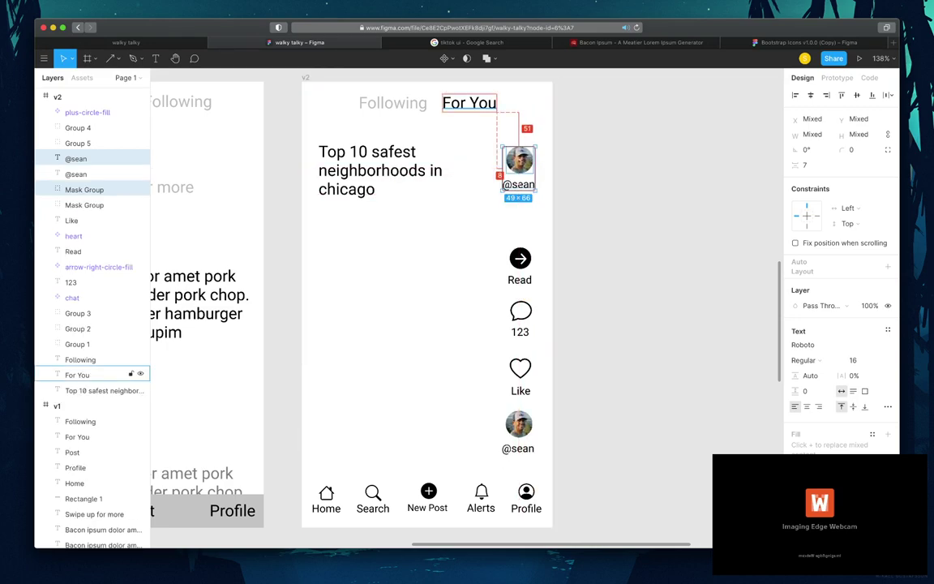
key(Up)
key(Up)
key(Up)
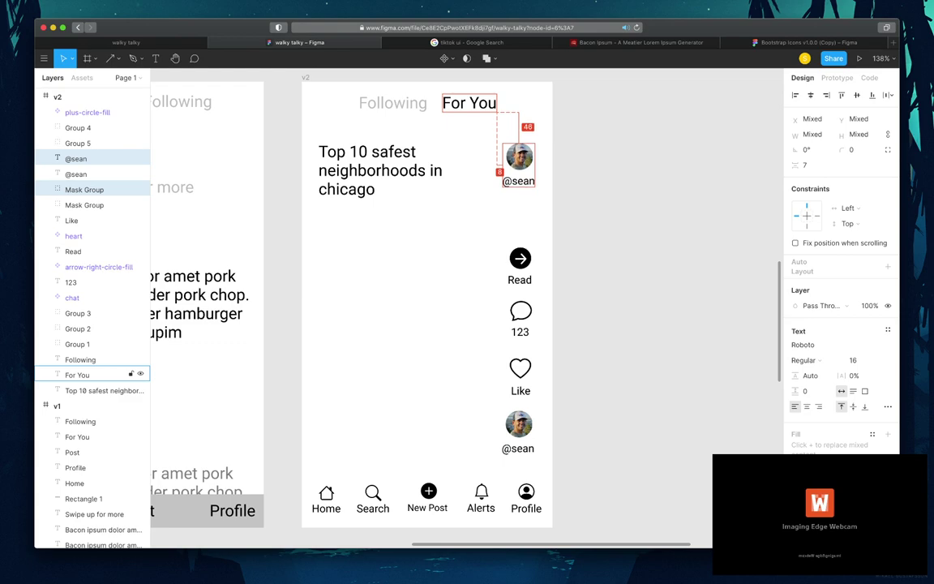
key(Down)
key(Down)
key(Down)
key(Down)
key(Down)
key(Down)
key(Down)
key(Down)
key(Down)
key(Down)
key(Down)
key(Down)
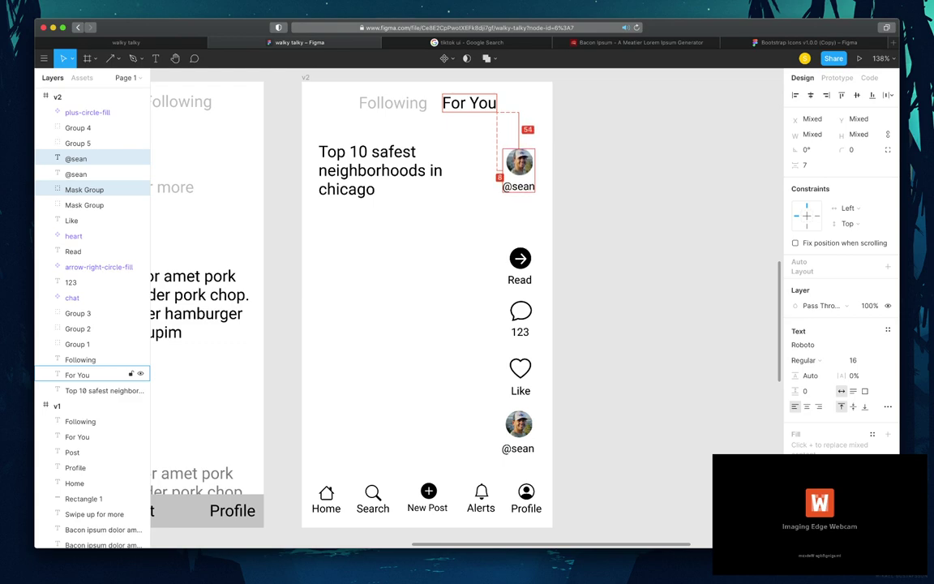
key(Down)
key(Down)
key(Down)
key(Down)
key(Down)
key(Down)
key(Down)
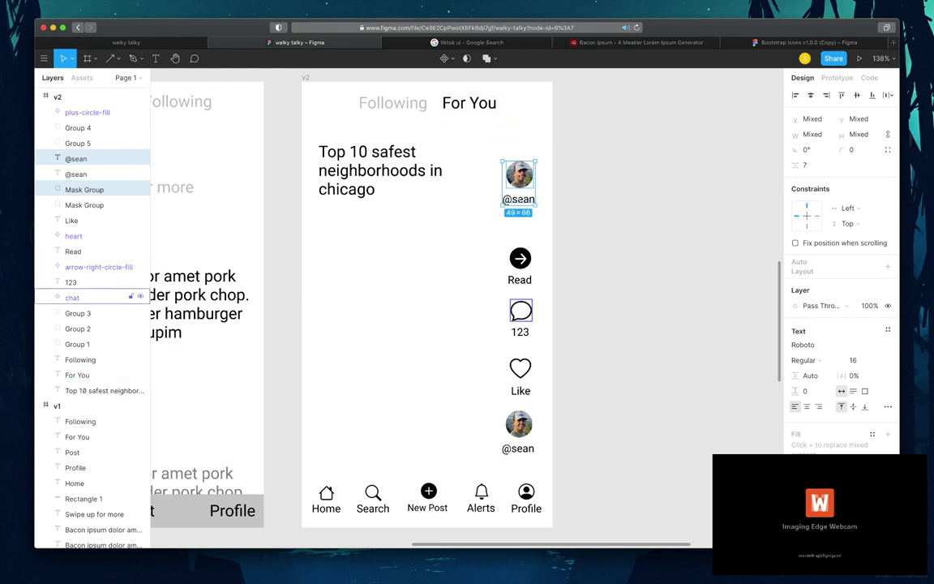
key(Escape)
- Delete the leftover lower avatar and handle, group the top pair, and lower it above Read
click(97, 205)
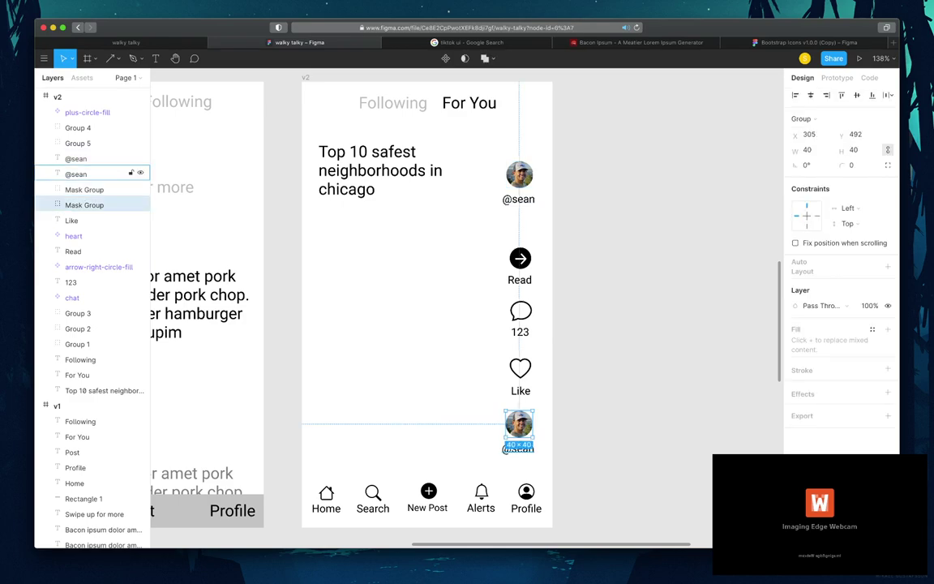
shift+click(82, 173)
key(Delete)
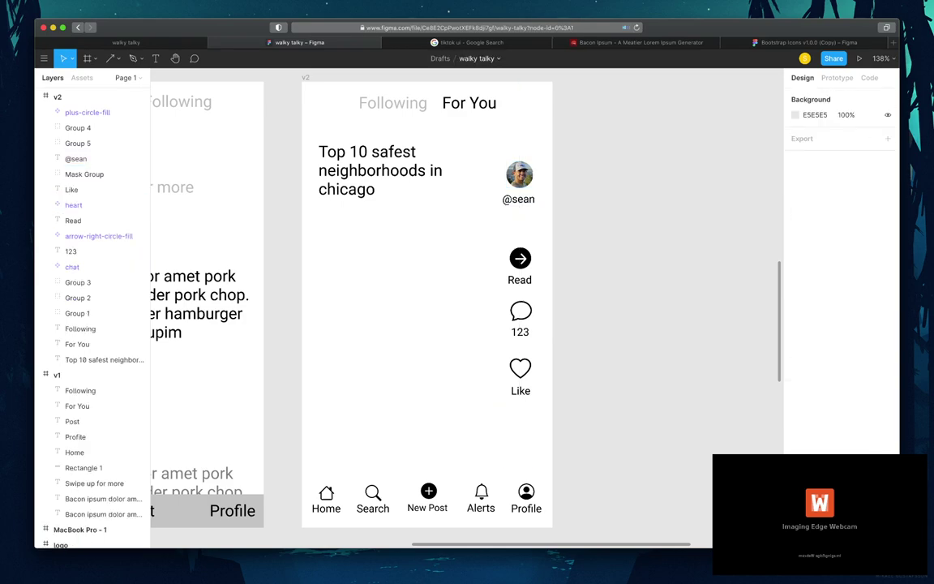
click(89, 158)
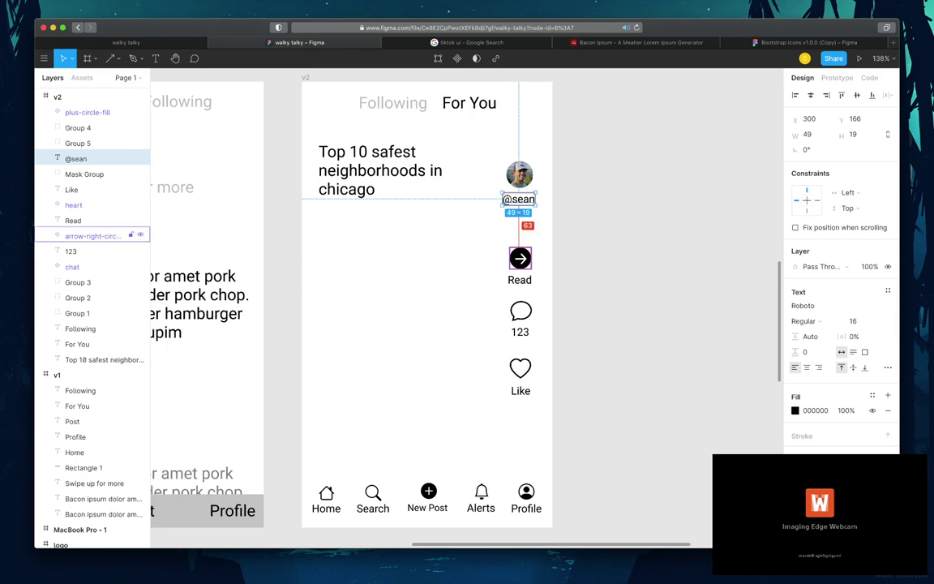
shift+click(97, 174)
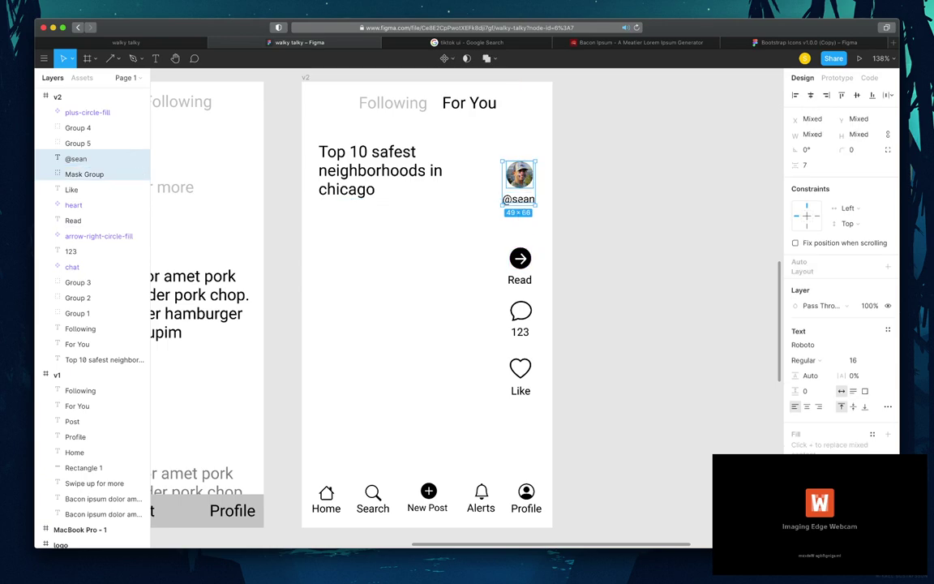
key(super+g)
drag(519, 174, 521, 202)
- Select the avatar group, Read, comments and Like layers and drag them about 59 px down
key(Escape)
key(Escape)
drag(312, 134, 543, 406)
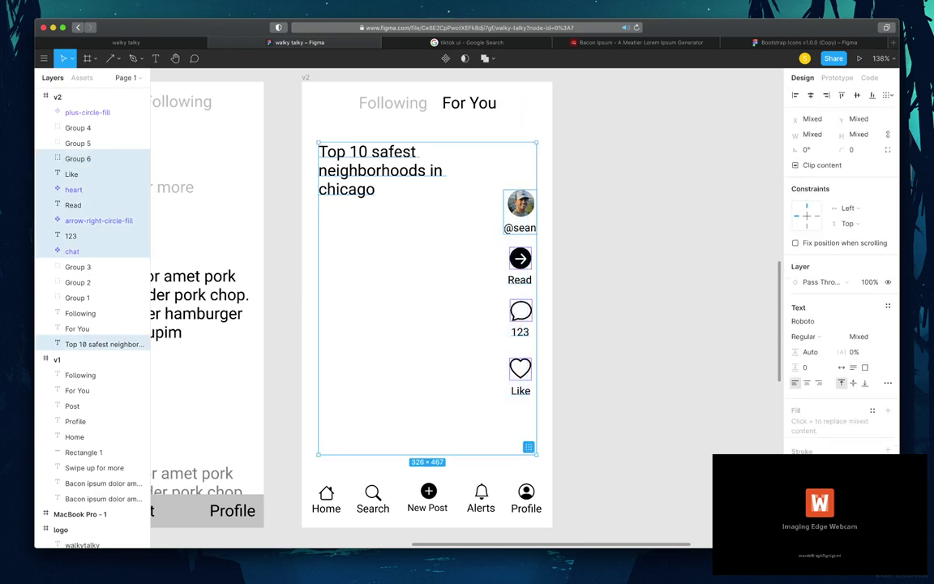
key(Escape)
click(97, 344)
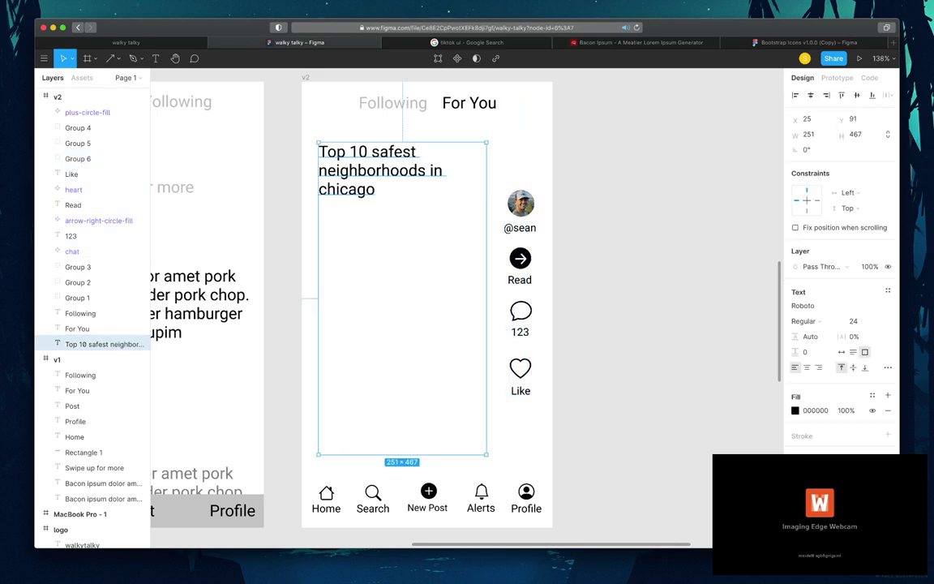
key(Escape)
click(520, 202)
drag(486, 189, 528, 391)
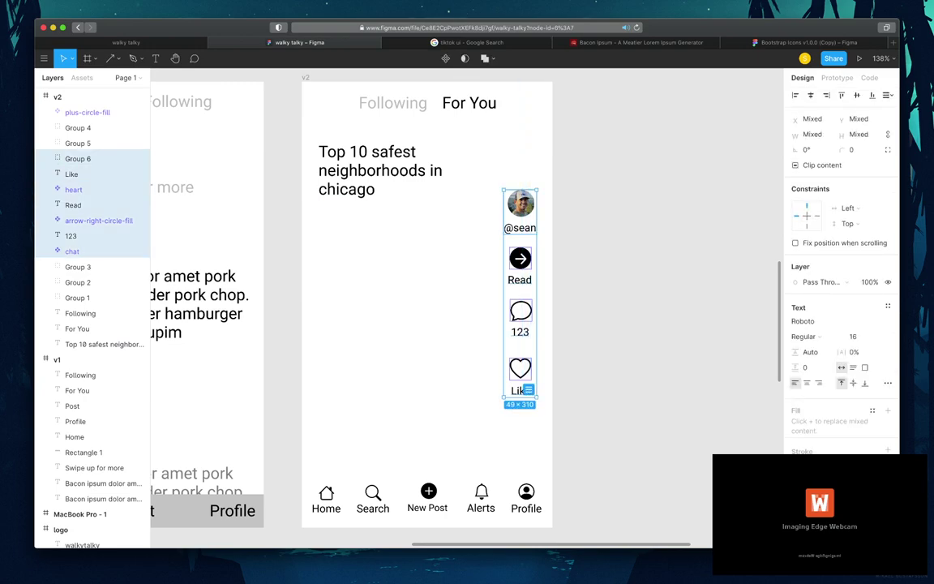
drag(520, 309, 524, 361)
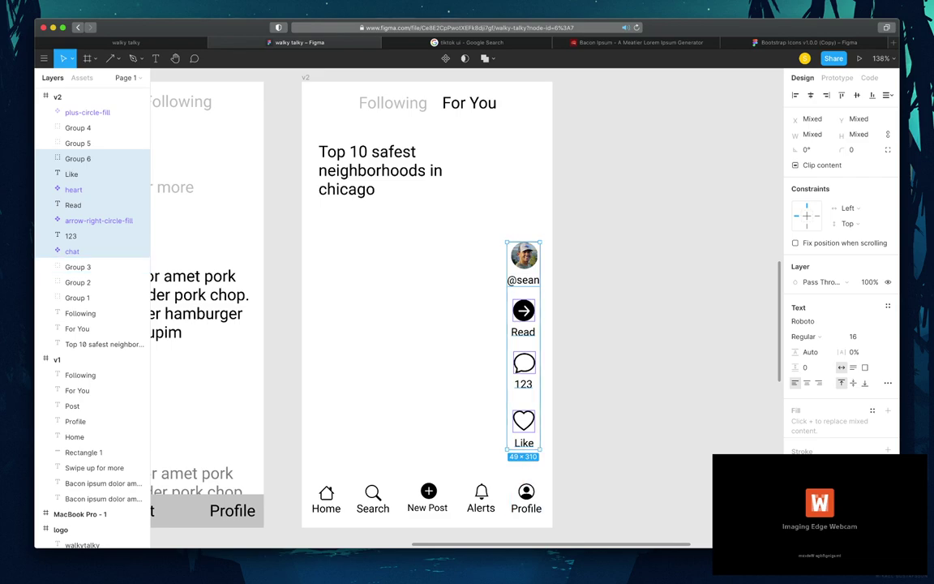
key(Escape)
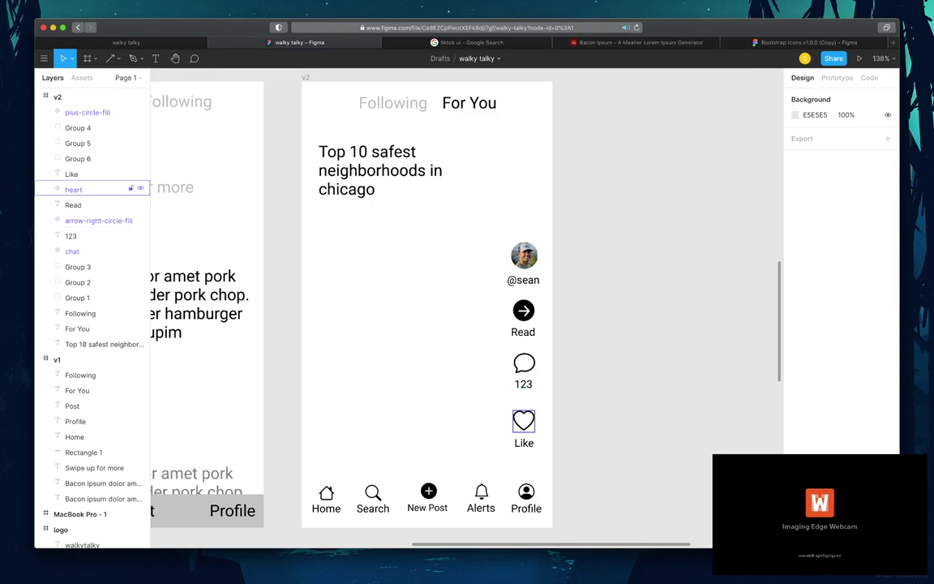
click(82, 189)
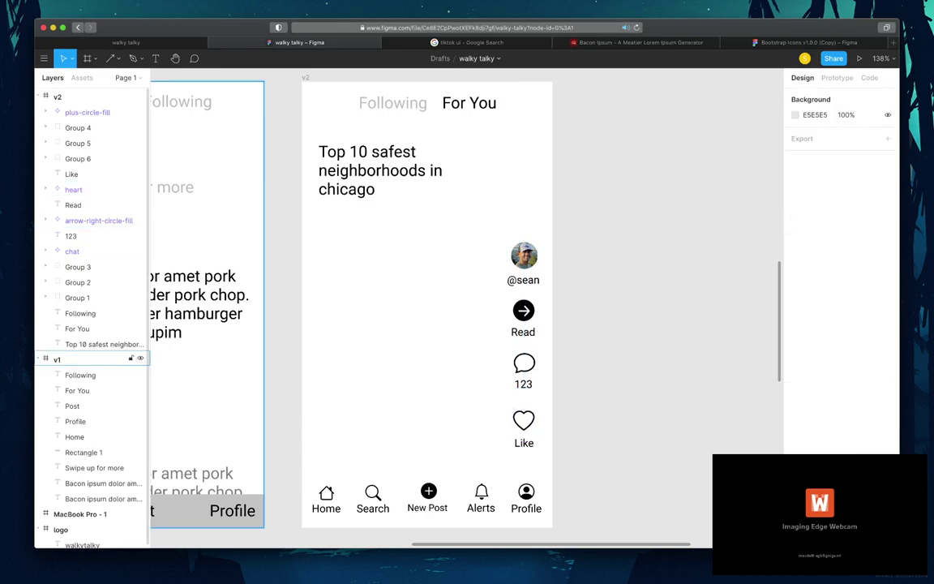
- Group heart with Like, chat with 123, and arrow with Read
shift+click(118, 171)
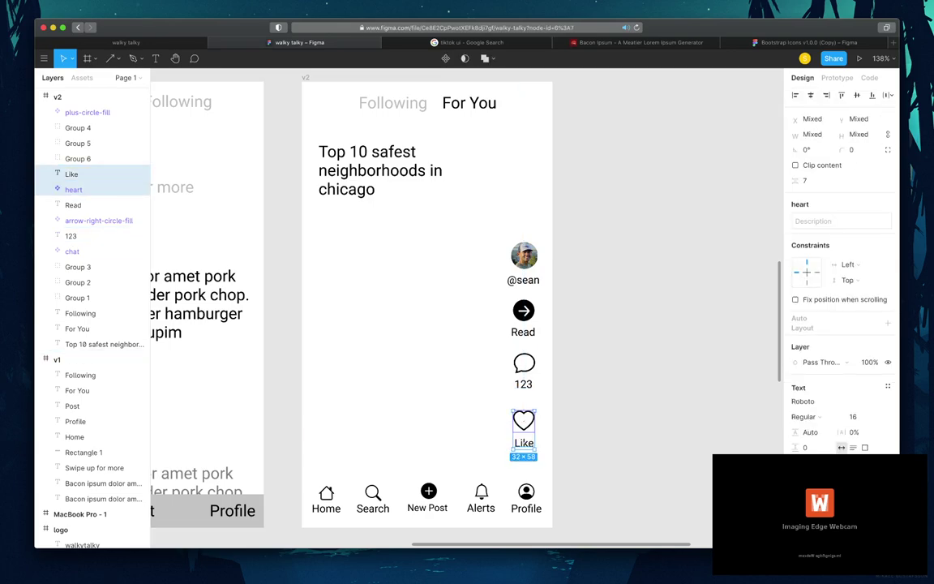
key(super+g)
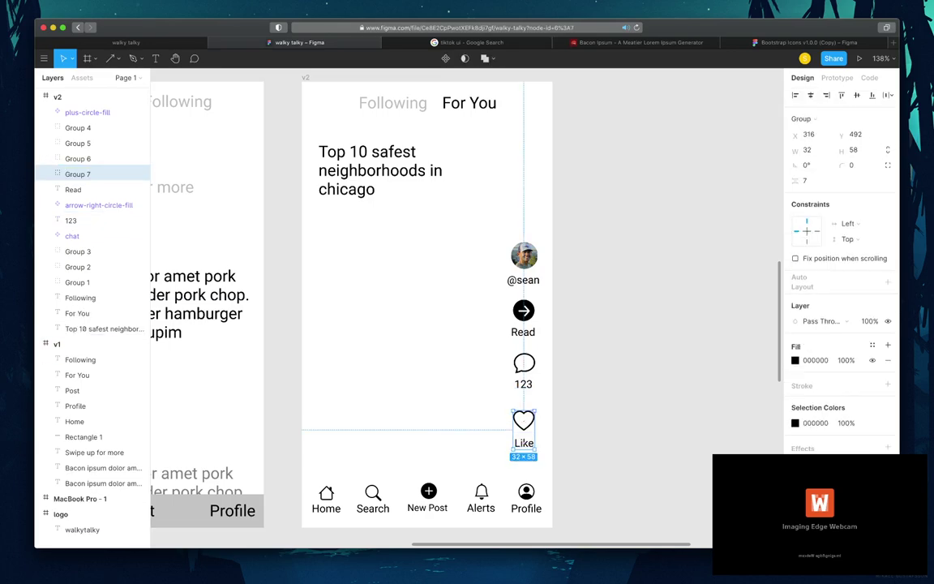
click(90, 236)
shift+click(89, 220)
key(super+g)
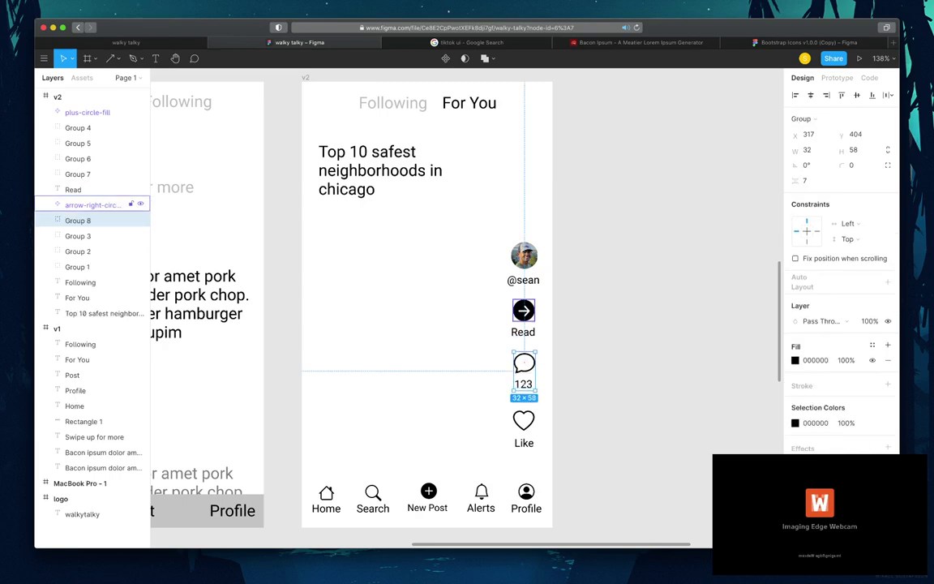
click(93, 204)
shift+click(81, 189)
key(super+g)
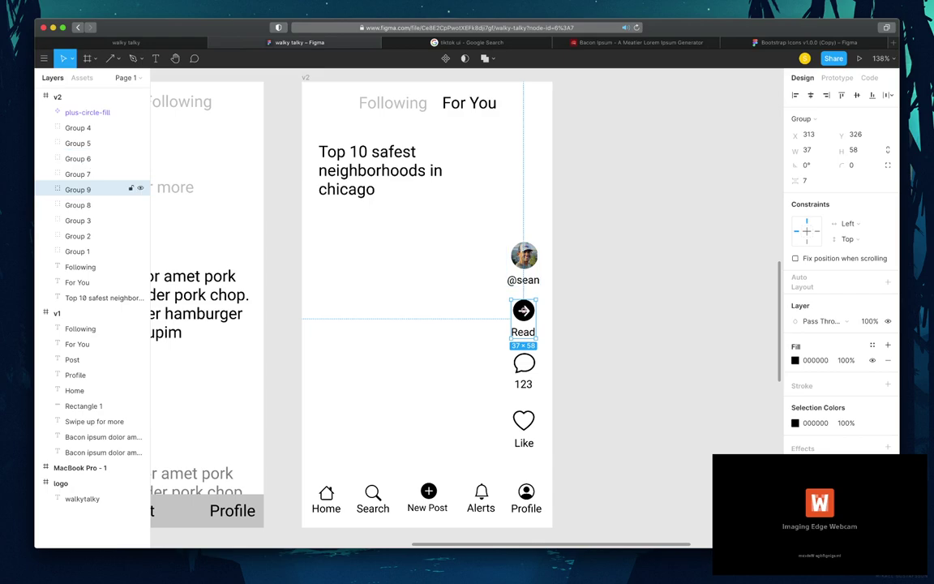
- Duplicate Like into the comments slot, delete the old Like, and place the 123 group below
click(97, 174)
key(shift+Up)
key(Left)
key(Left)
key(Left)
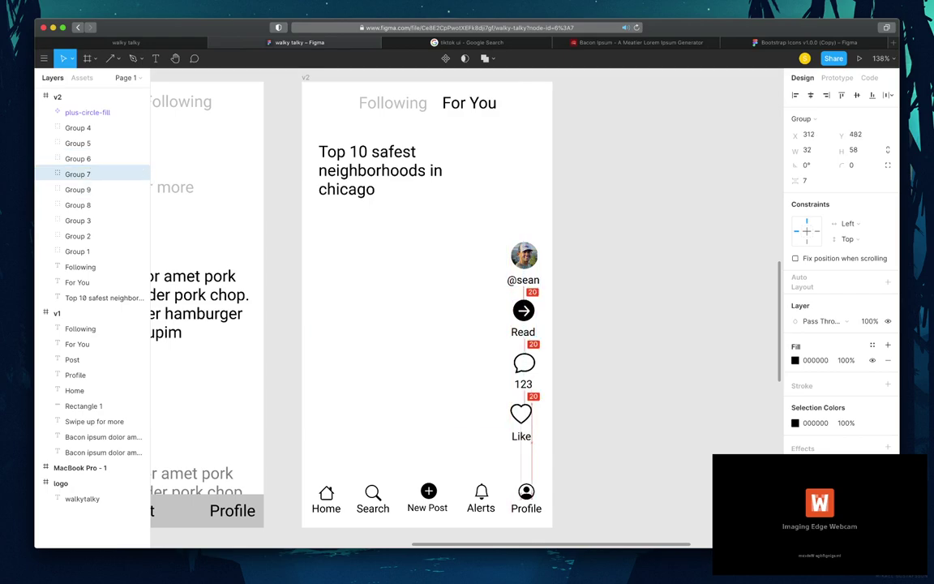
key(Escape)
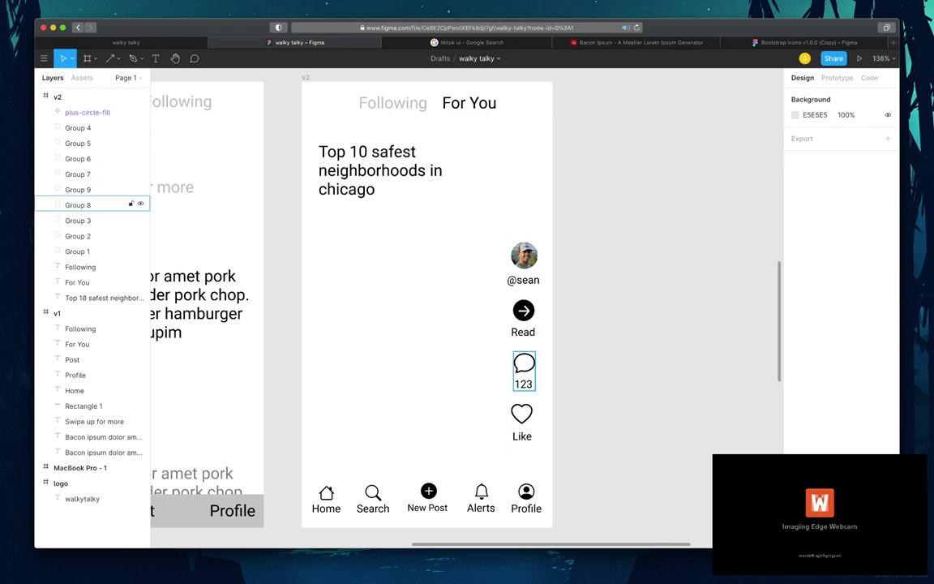
drag(524, 365, 438, 352)
drag(521, 415, 524, 363)
key(alt)
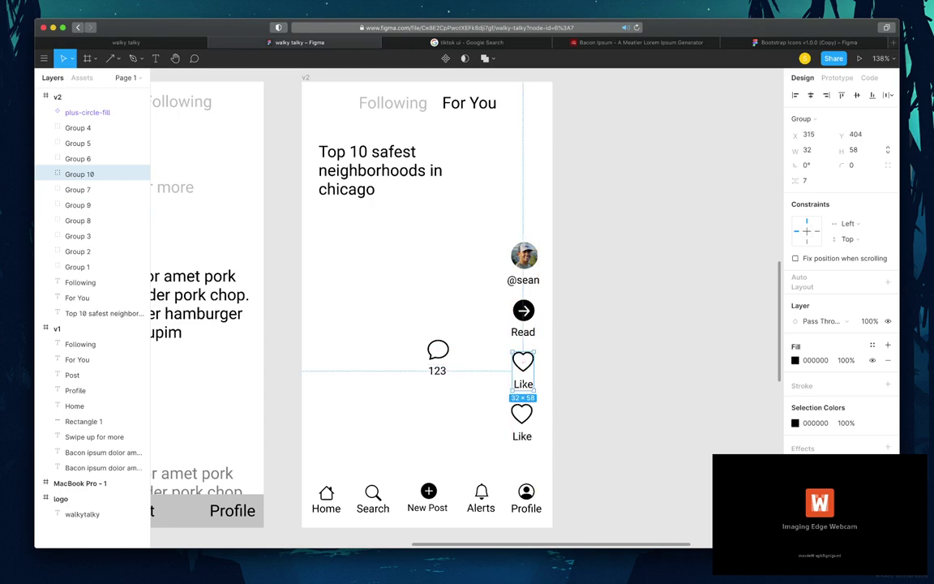
click(521, 414)
key(Delete)
drag(438, 353, 523, 416)
key(Escape)
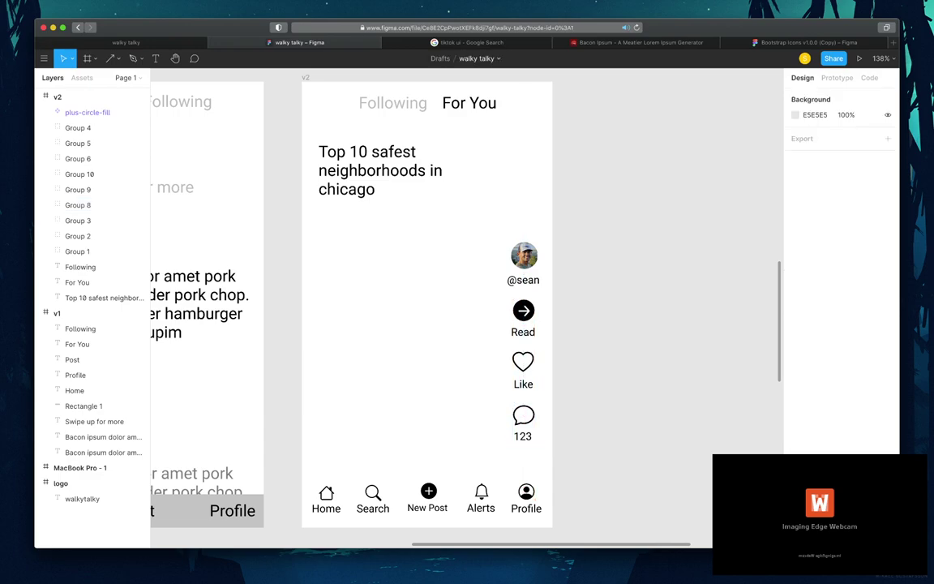
click(91, 298)
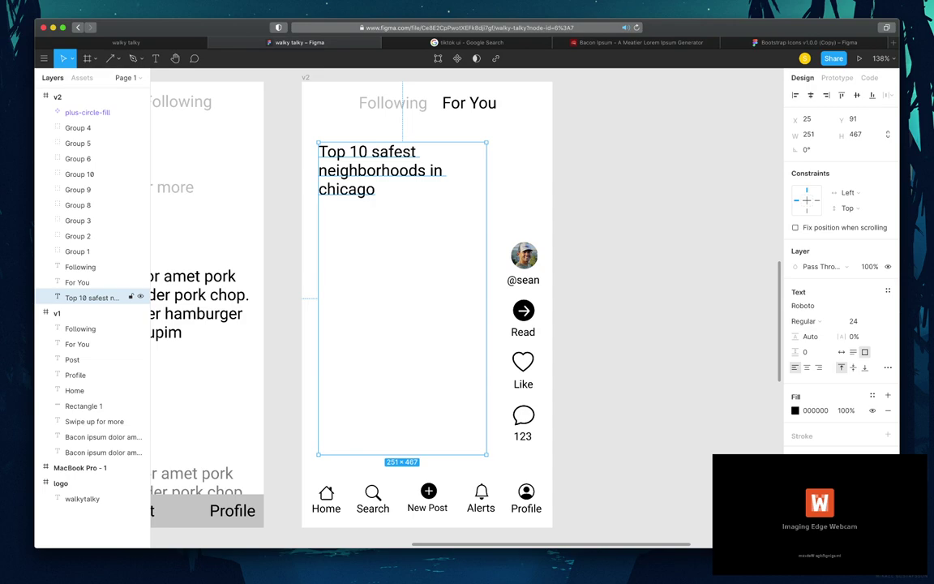
- Reselect the headline layer, then bring up the 'tiktok ui' Google Images results for reference
key(Escape)
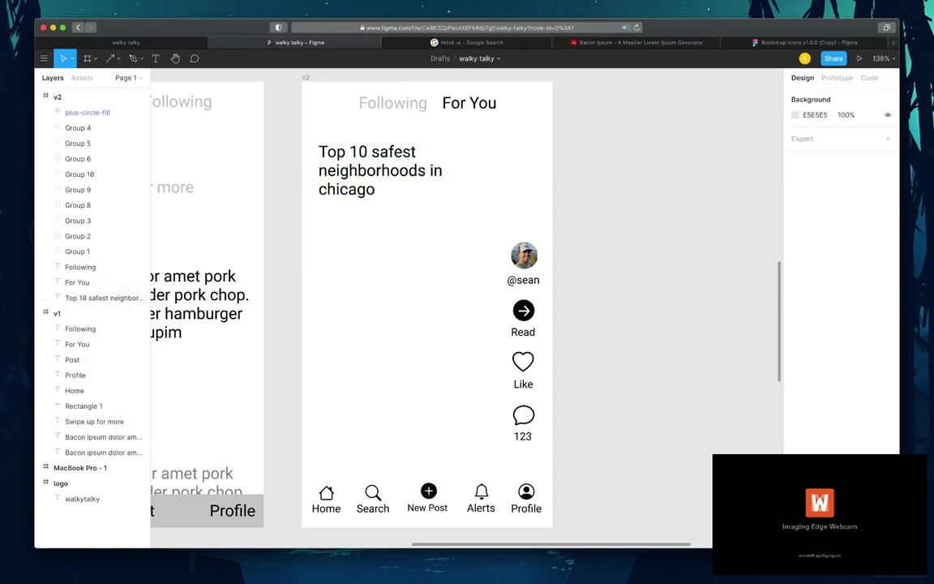
click(92, 297)
key(Escape)
click(92, 298)
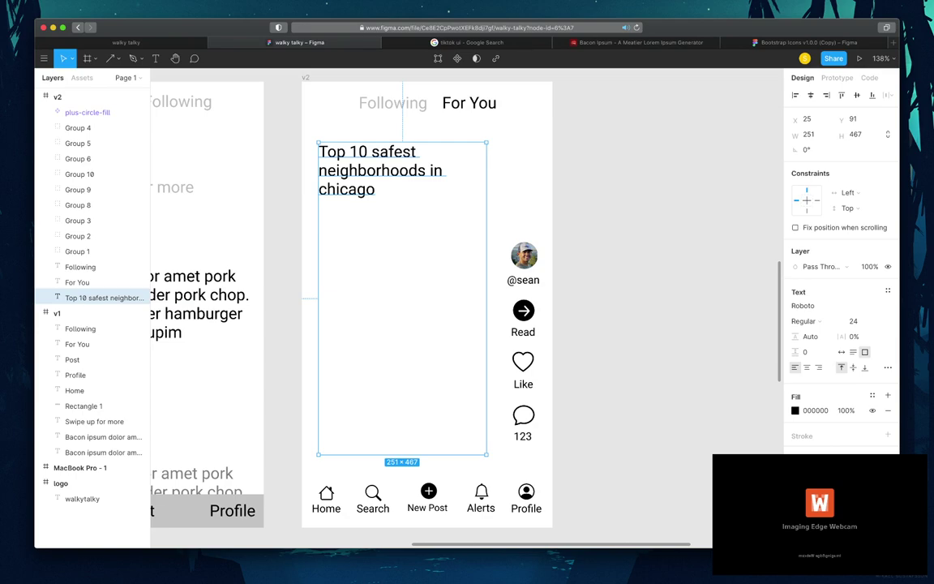
click(78, 189)
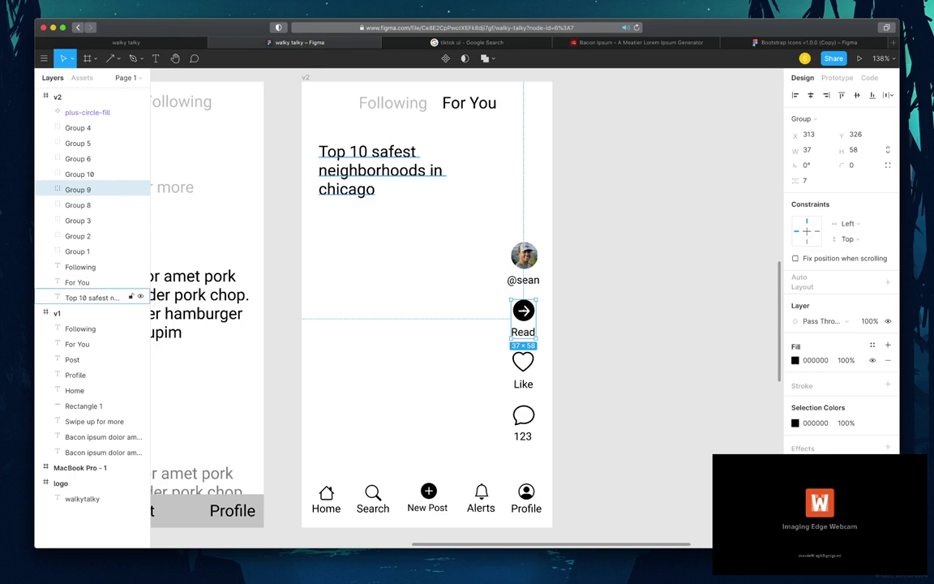
click(92, 298)
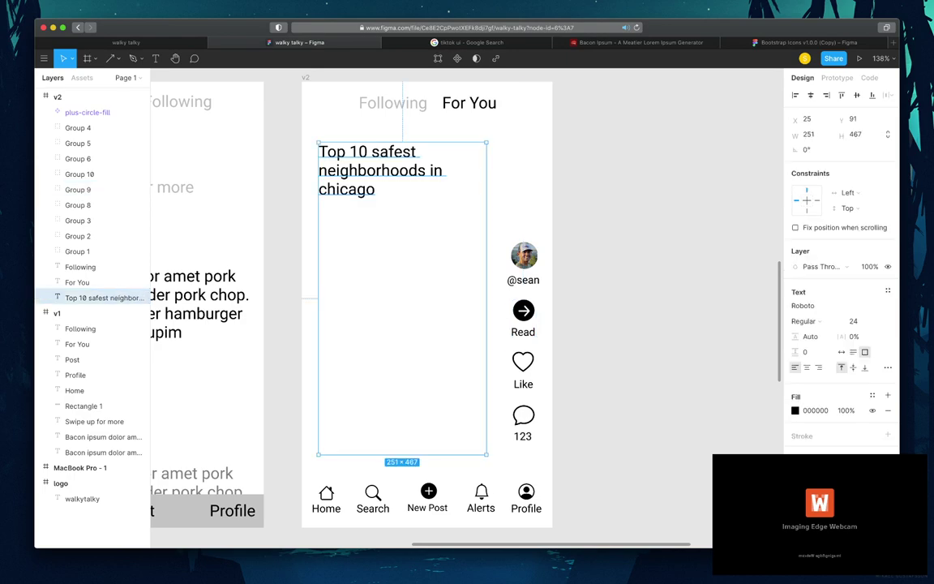
key(Escape)
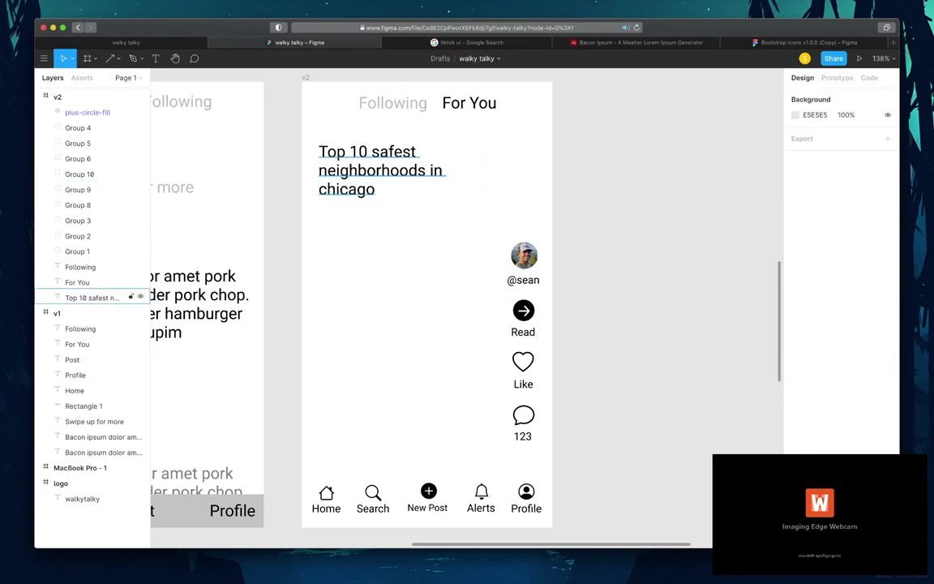
click(91, 298)
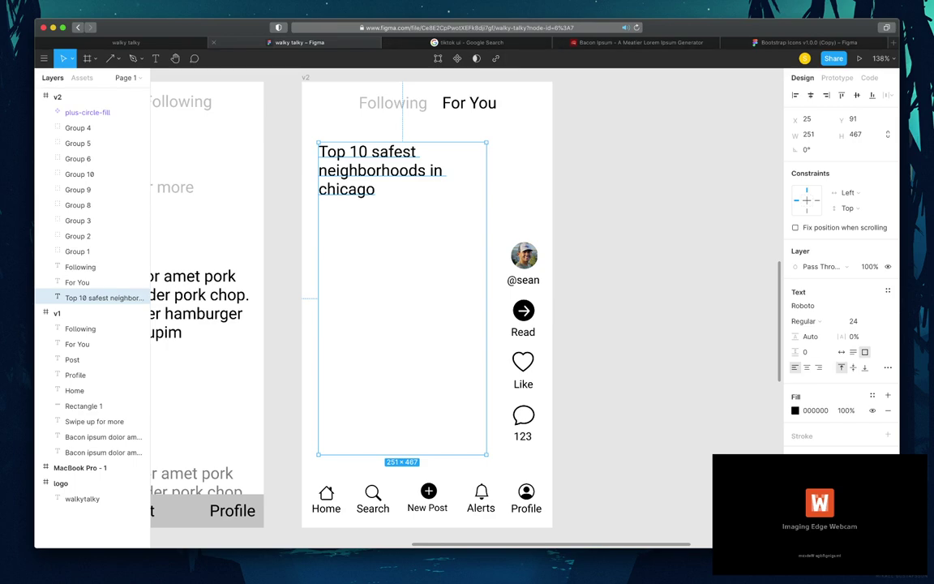
click(470, 42)
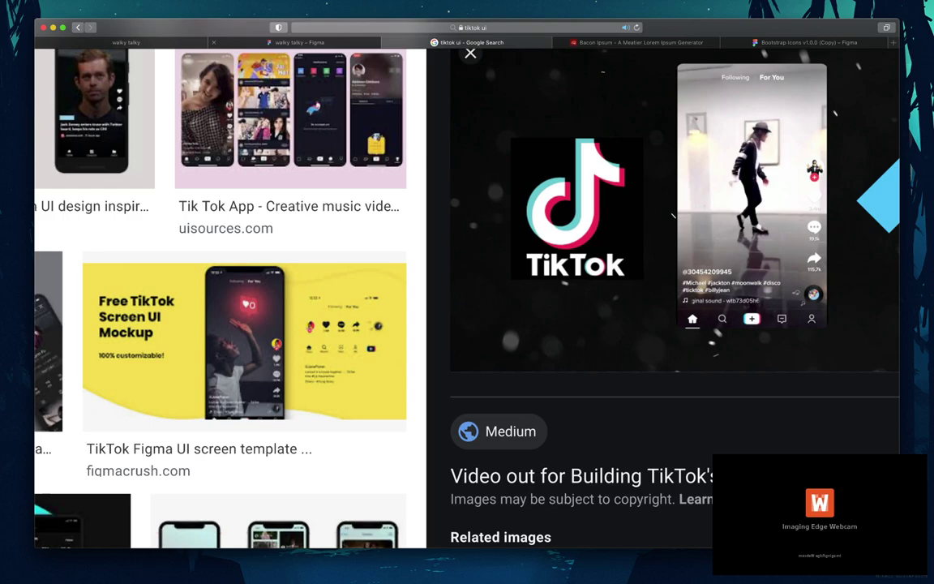
- Close the TikTok image preview and go back to the walky talky Figma design
key(Escape)
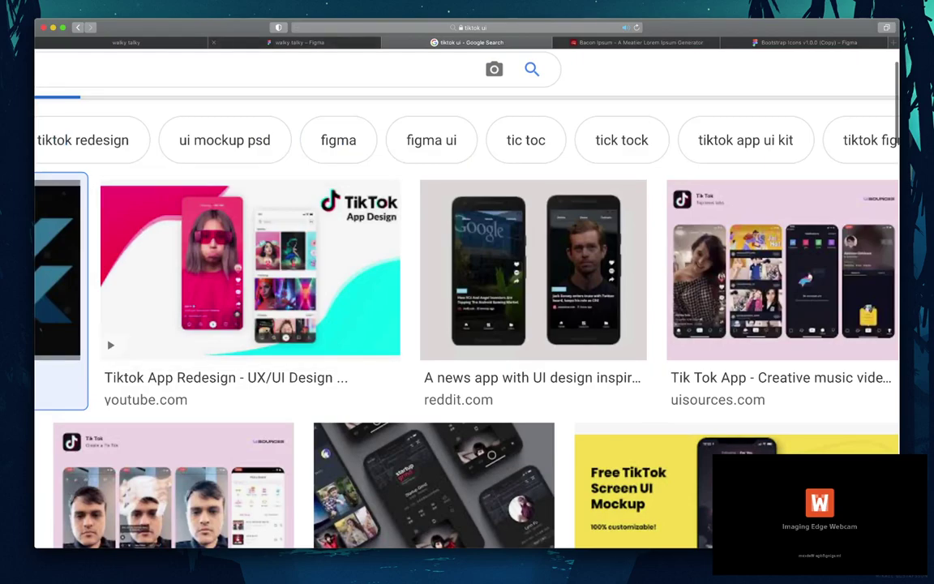
key(super+2)
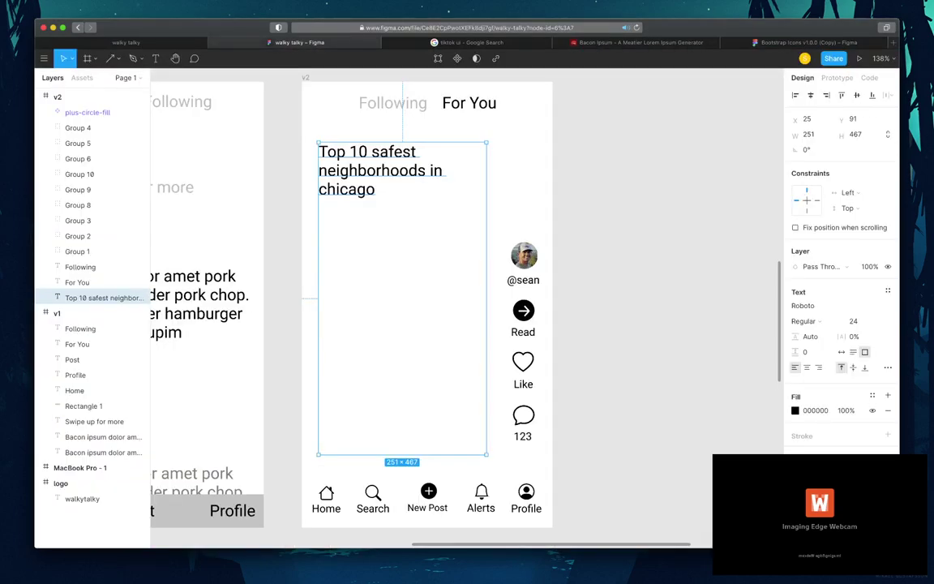
- Reorder the top tabs so For You sits left of Following
mouse_move(486, 142)
mouse_down()
mouse_move(488, 132)
mouse_move(489, 142)
mouse_up()
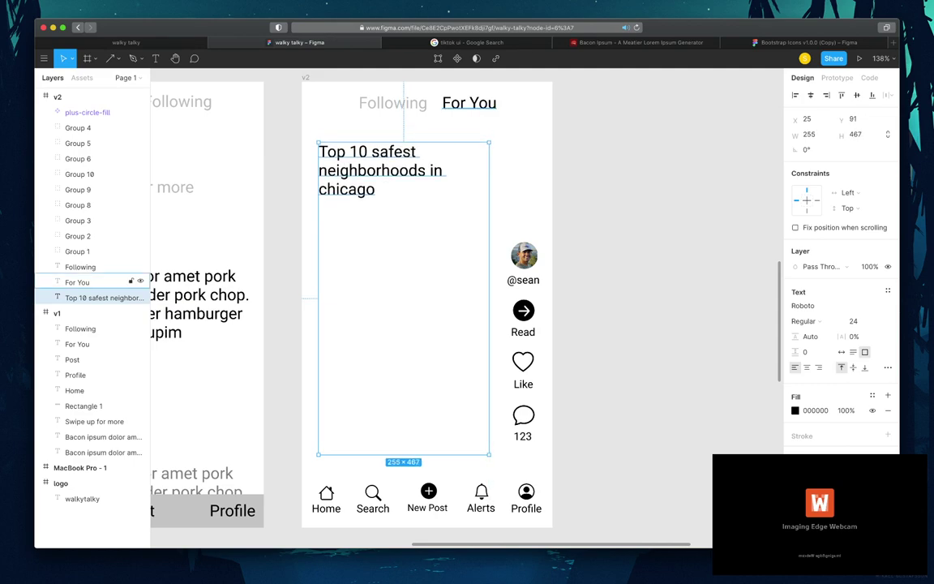
key(alt)
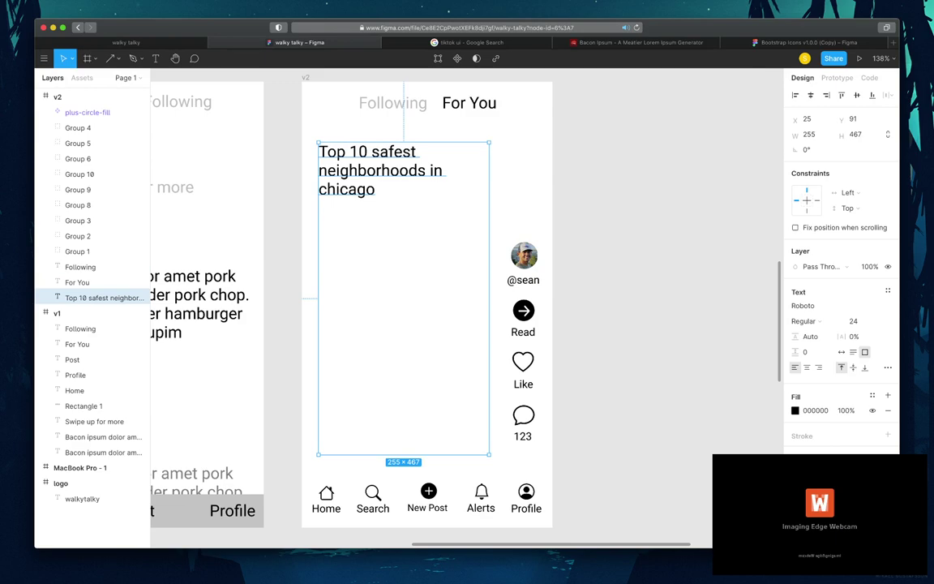
key(Escape)
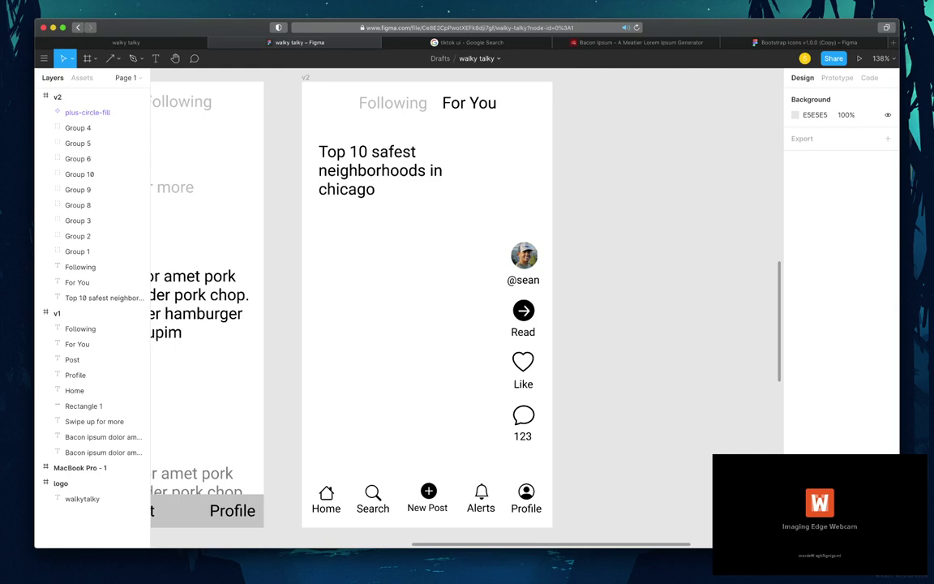
click(92, 297)
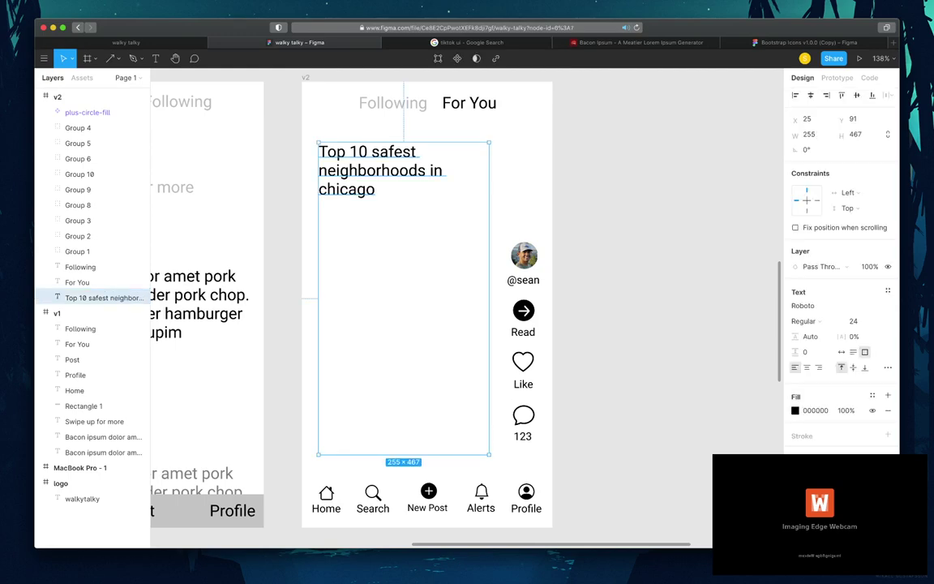
mouse_move(393, 102)
mouse_down()
mouse_move(458, 130)
mouse_move(421, 102)
mouse_move(392, 102)
mouse_up()
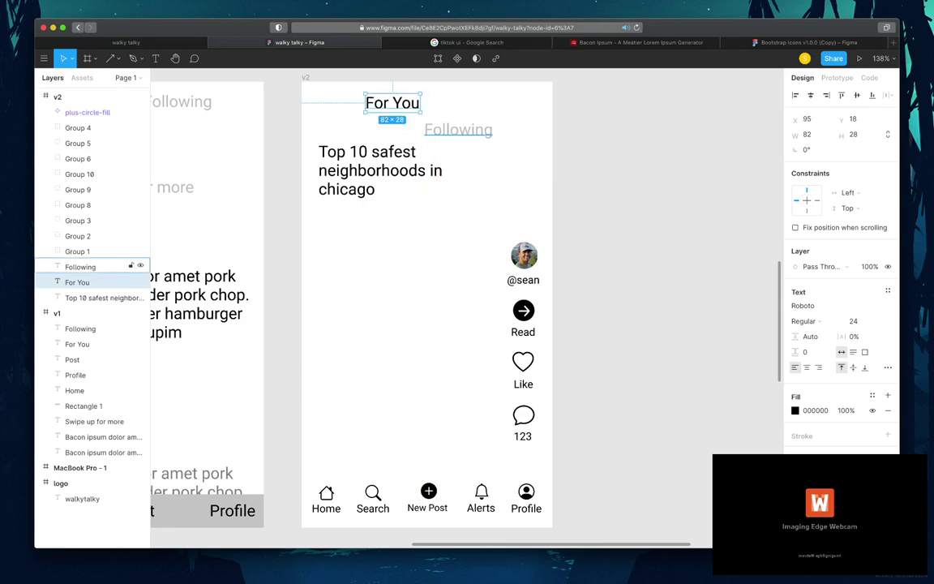
drag(458, 130, 471, 104)
key(Escape)
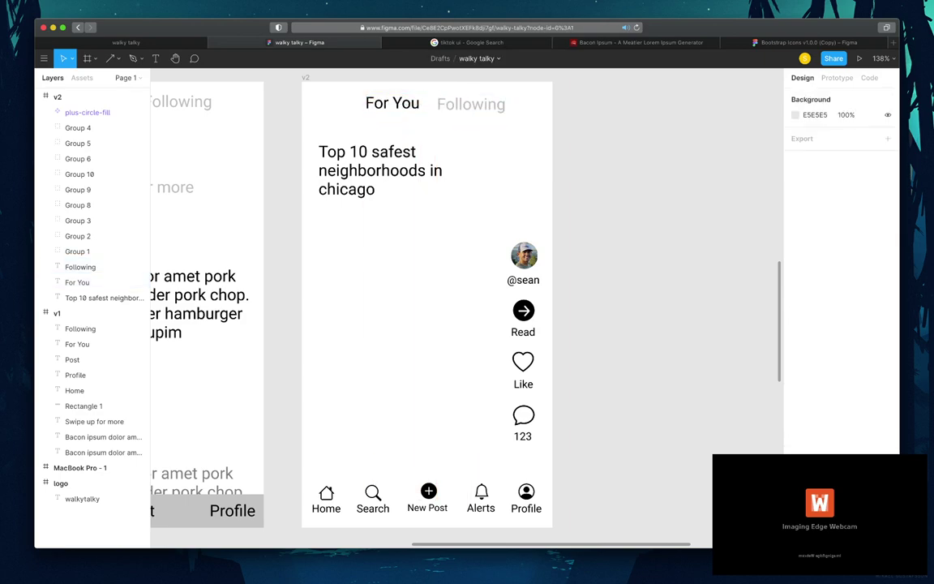
- Reshape the headline box to width 340 so it wraps, and nudge it left to X 18
click(104, 298)
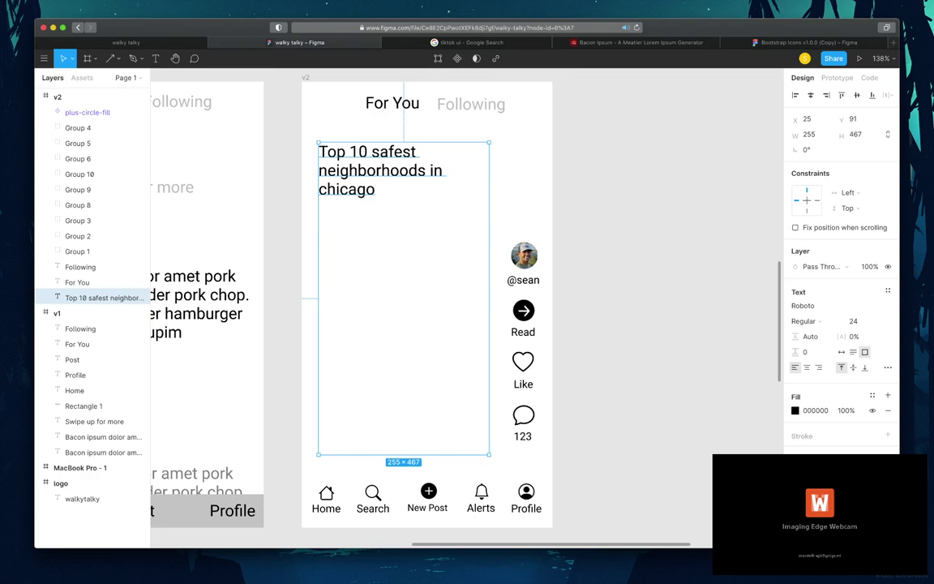
drag(489, 454, 536, 185)
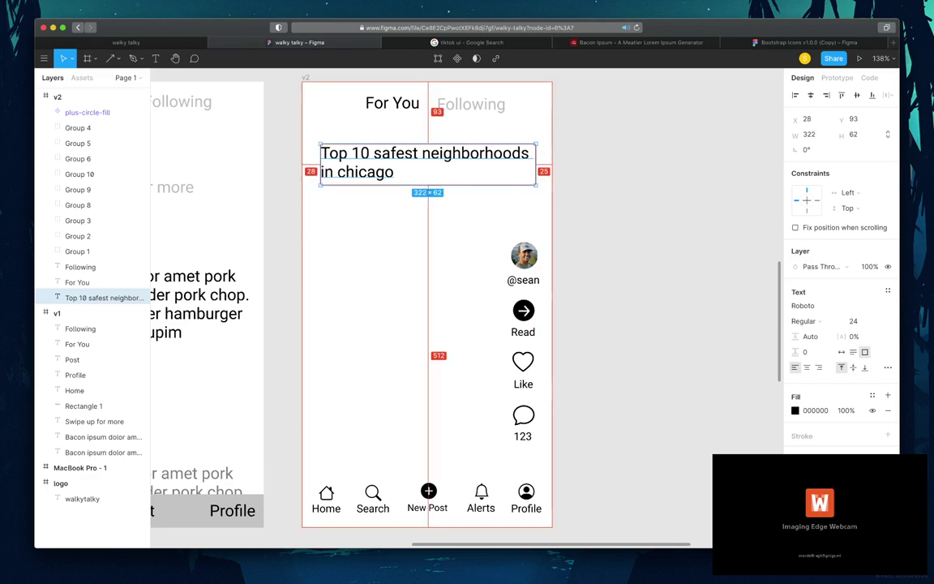
key(Left)
key(Left)
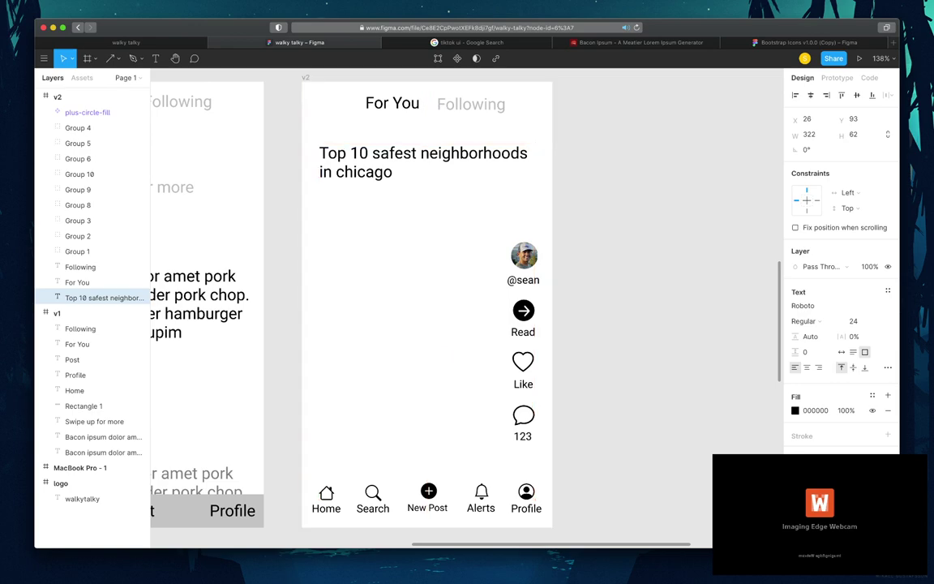
click(854, 134)
click(809, 133)
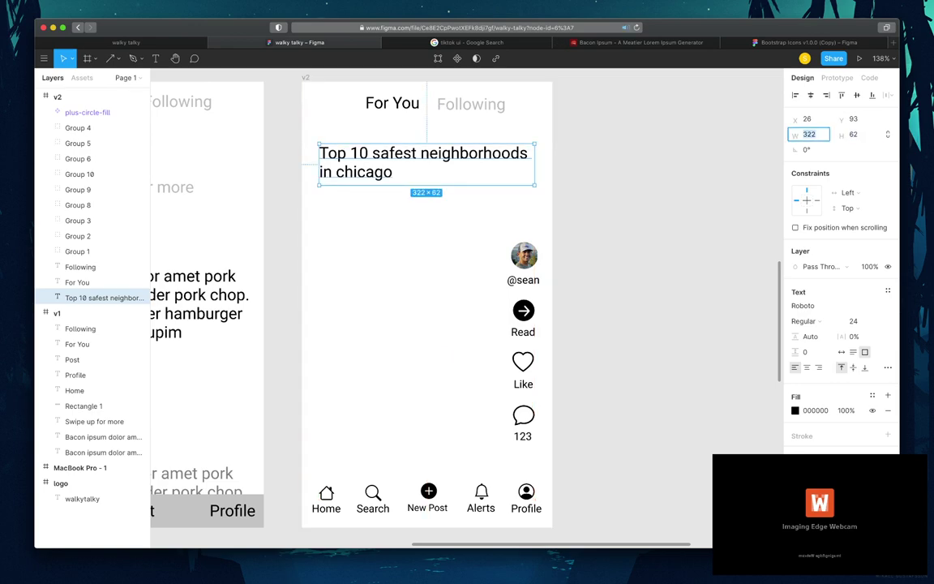
text(340)
key(Return)
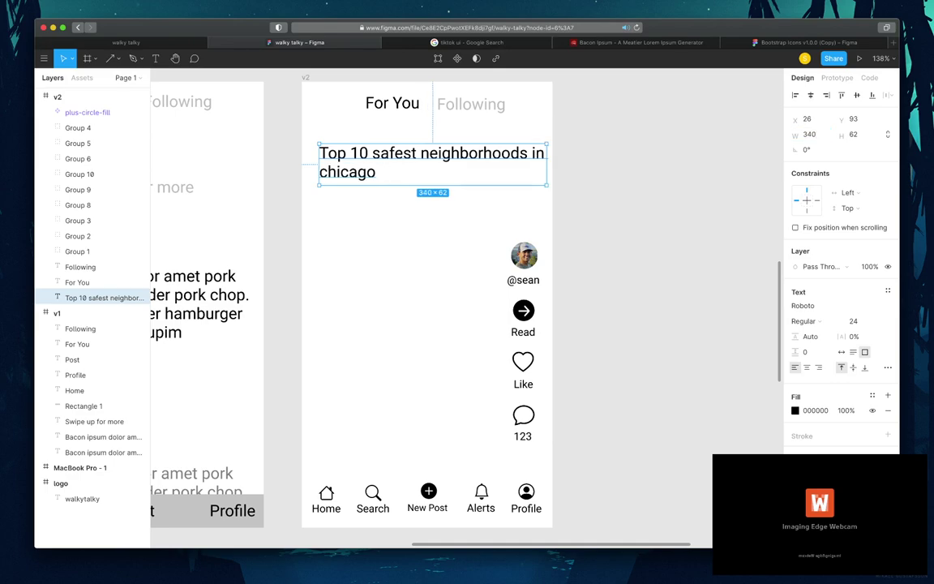
key(Left)
key(Left)
key(Left)
key(Left)
key(Left)
key(Left)
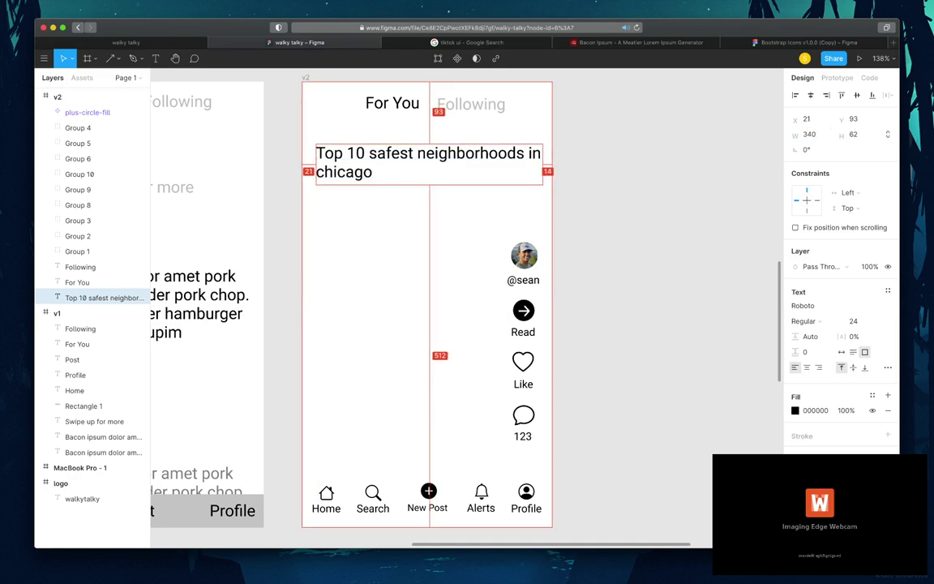
key(Left)
key(Left)
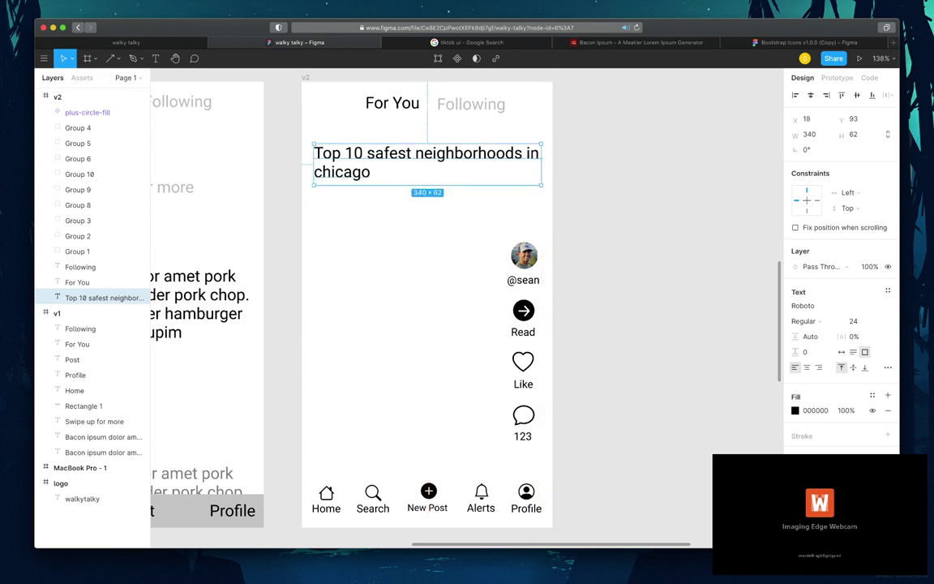
- Preview the layout, then reselect the headline as a text layer ready for styling
click(809, 134)
key(Escape)
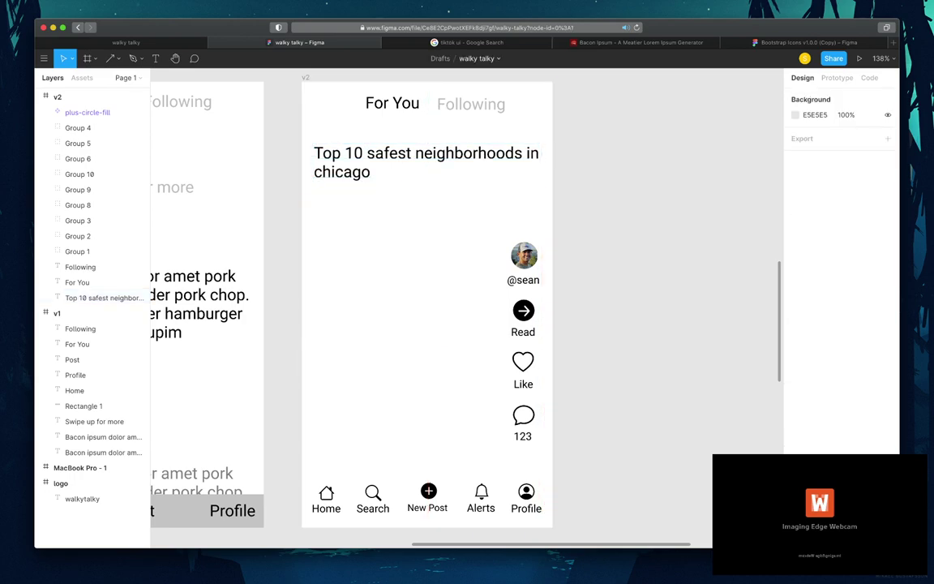
click(421, 162)
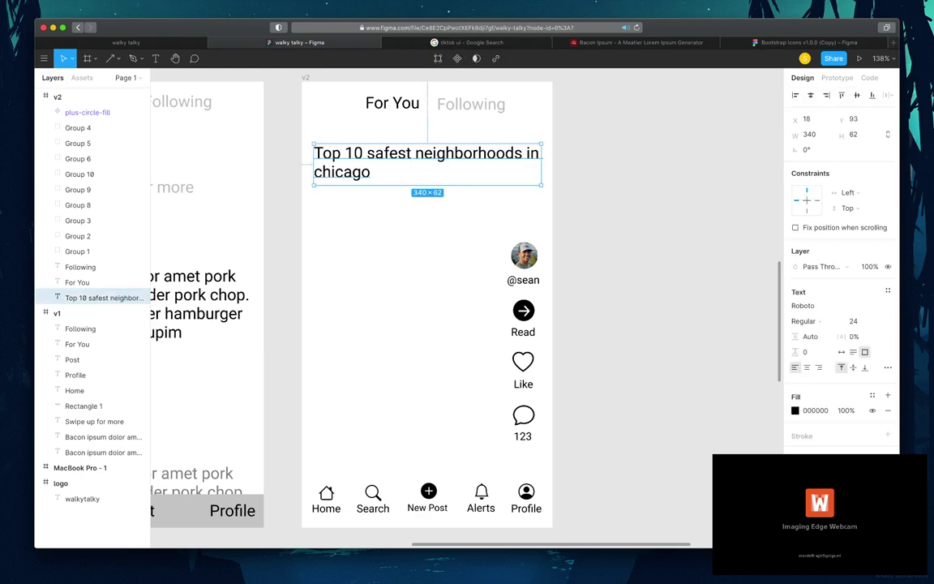
key(Return)
key(Escape)
key(Escape)
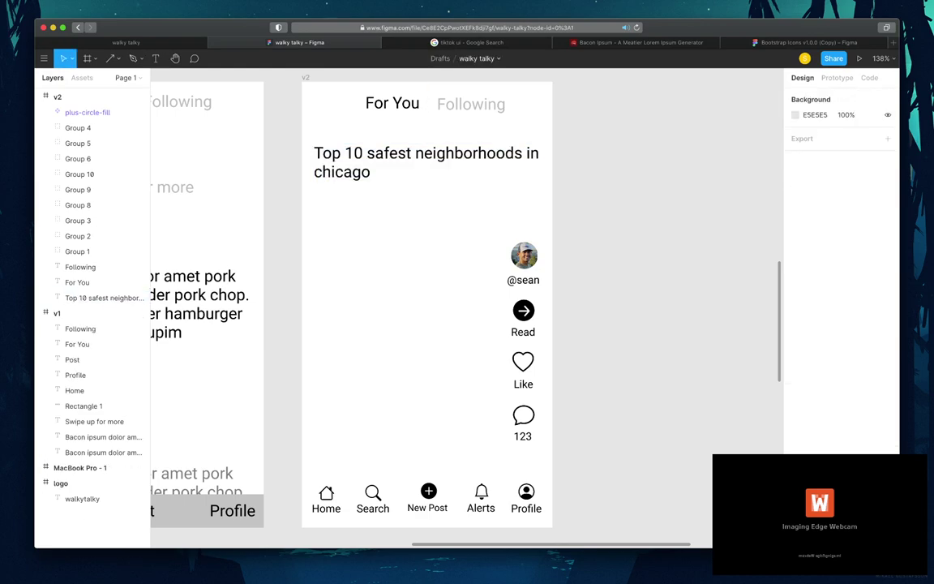
key(t)
click(345, 155)
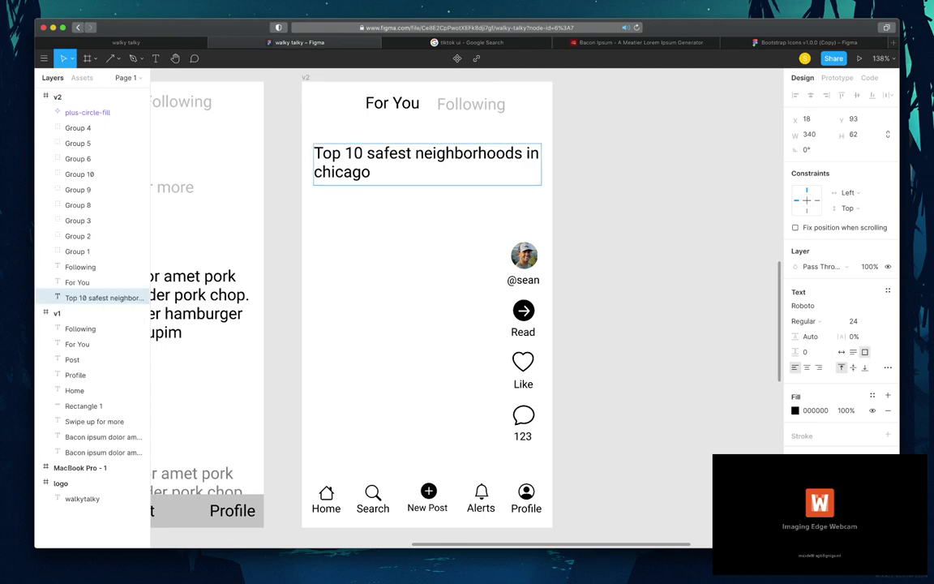
key(Escape)
- Set the headline to Roboto Bold at font size 28
click(858, 321)
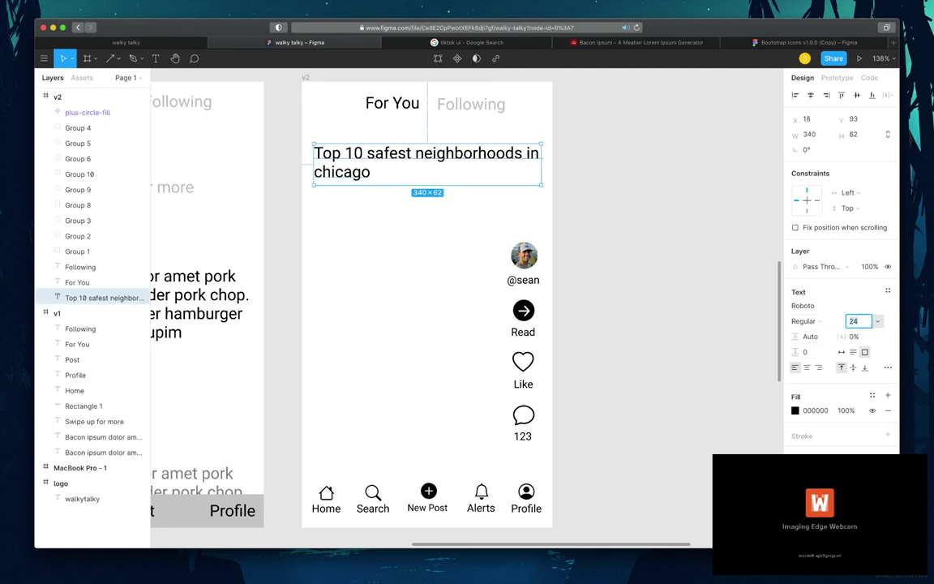
text(32)
key(Return)
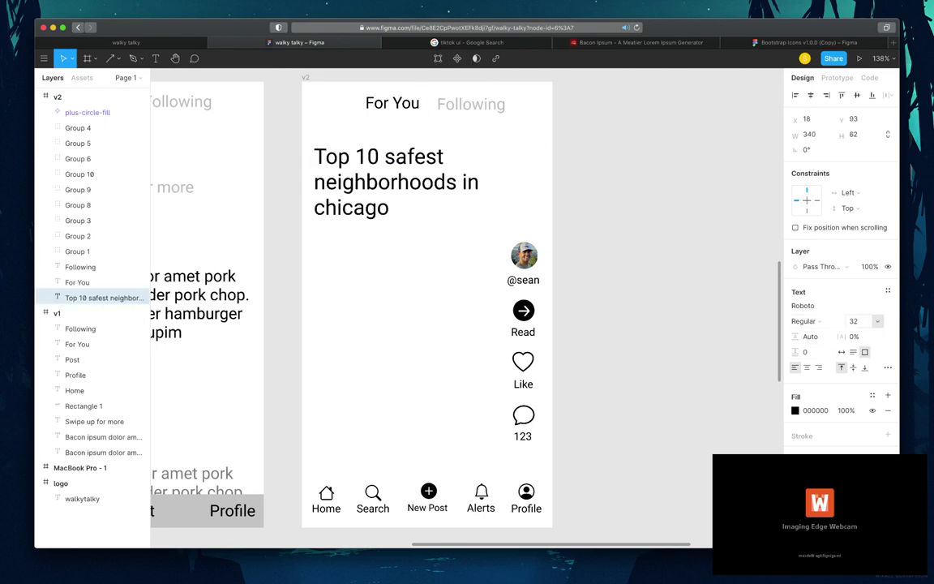
text(24)
key(Return)
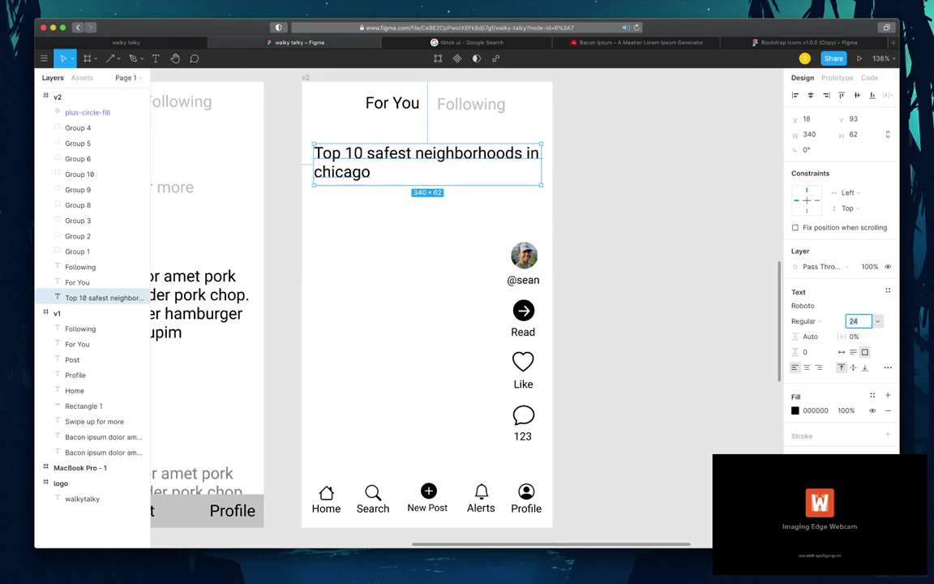
text(28)
key(Return)
click(804, 321)
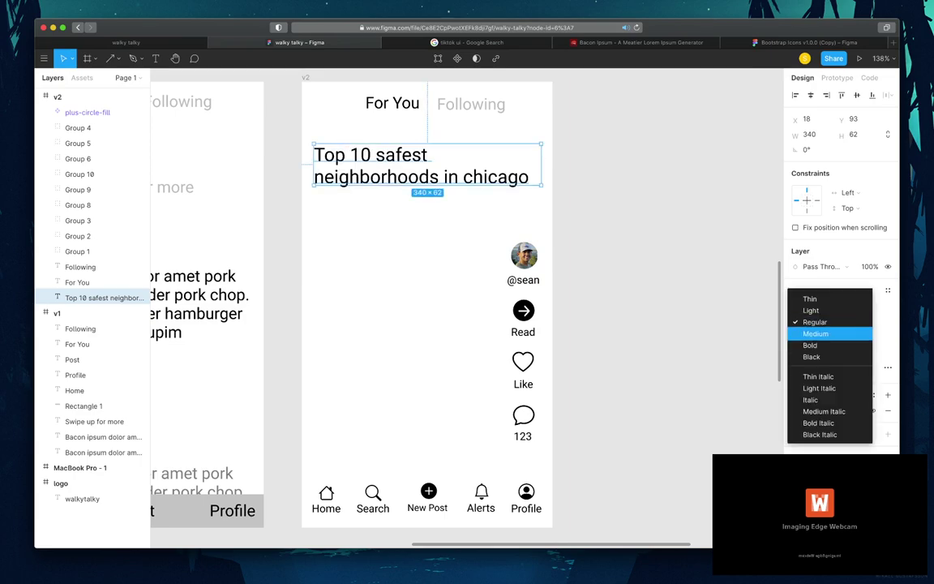
click(815, 334)
key(super+b)
click(811, 322)
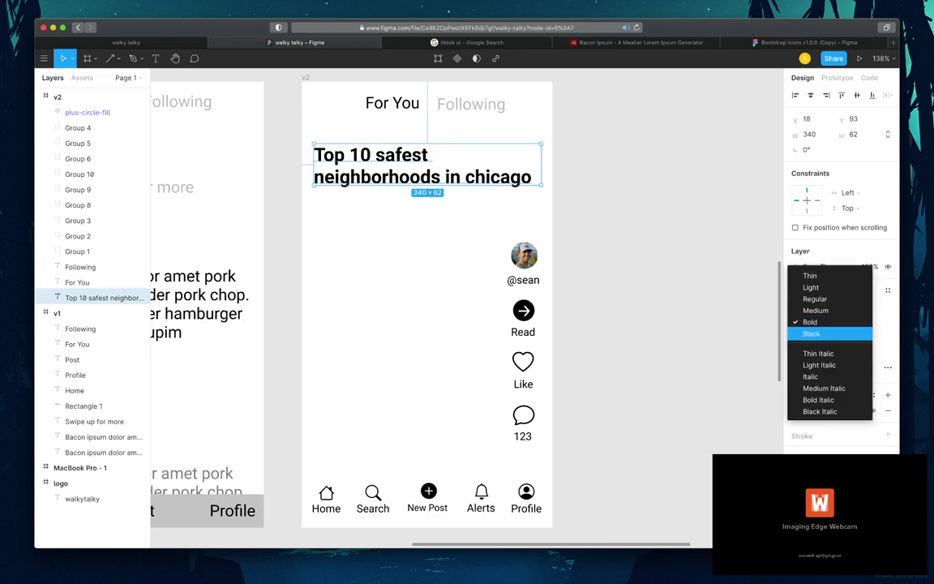
key(Escape)
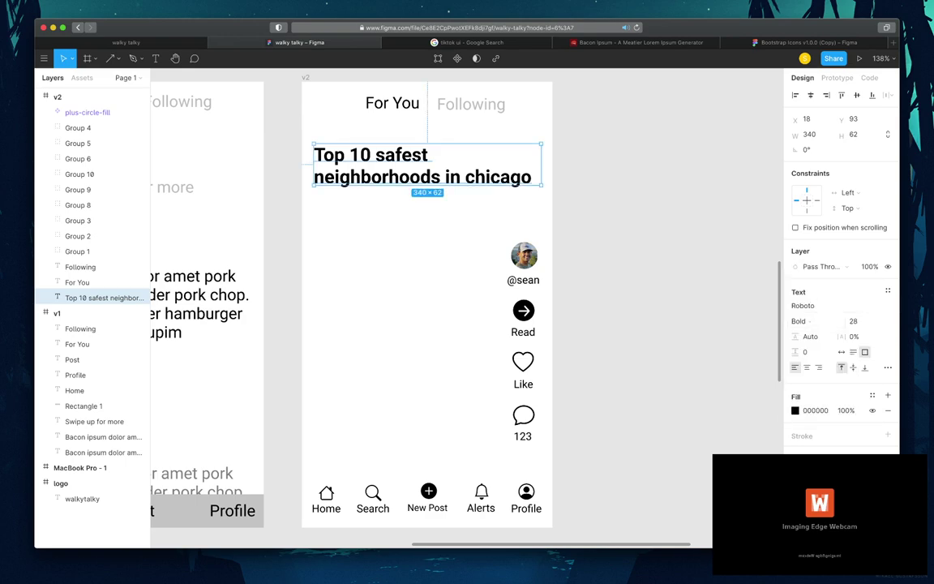
key(Escape)
- Start a new text layer below the headline with Regular weight, size 16
key(t)
click(320, 225)
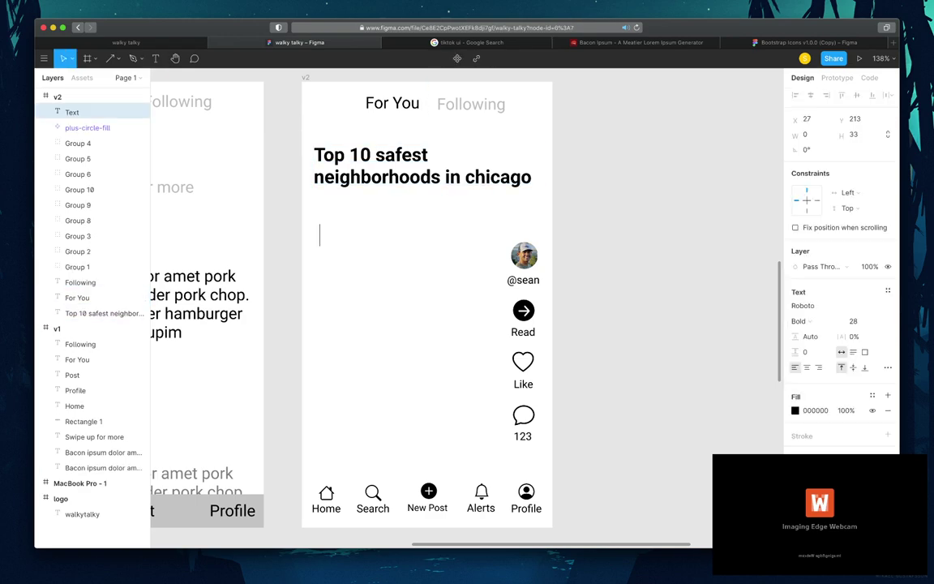
click(811, 322)
key(Up)
key(Up)
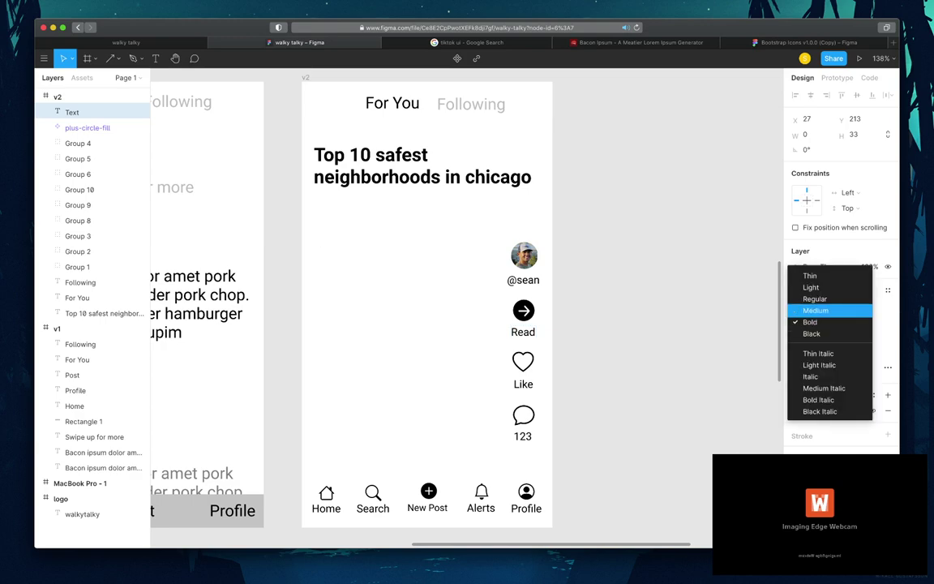
key(Return)
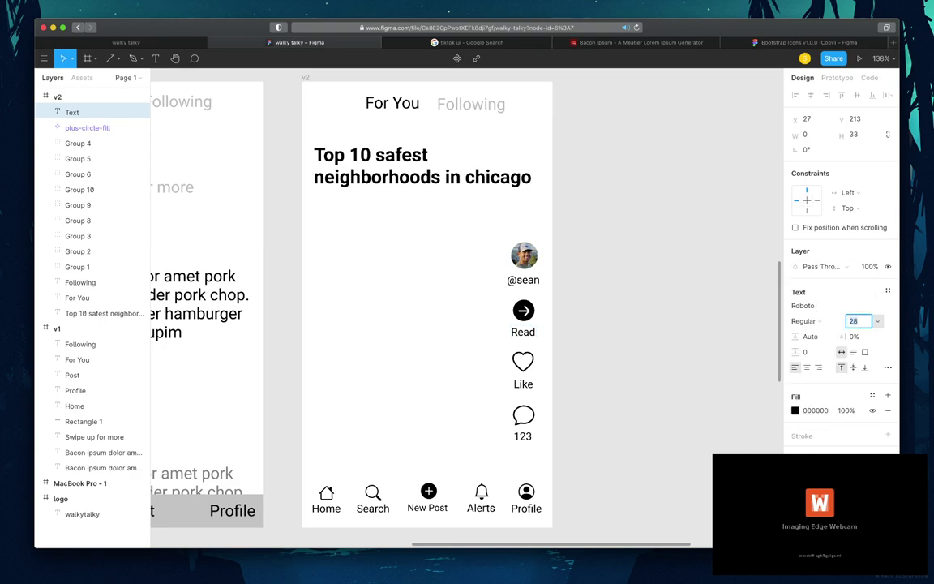
text(16)
key(Return)
- Trim the v1 Bacon ipsum body text to end at 'pork chop.' and paste a copy into v2
click(103, 467)
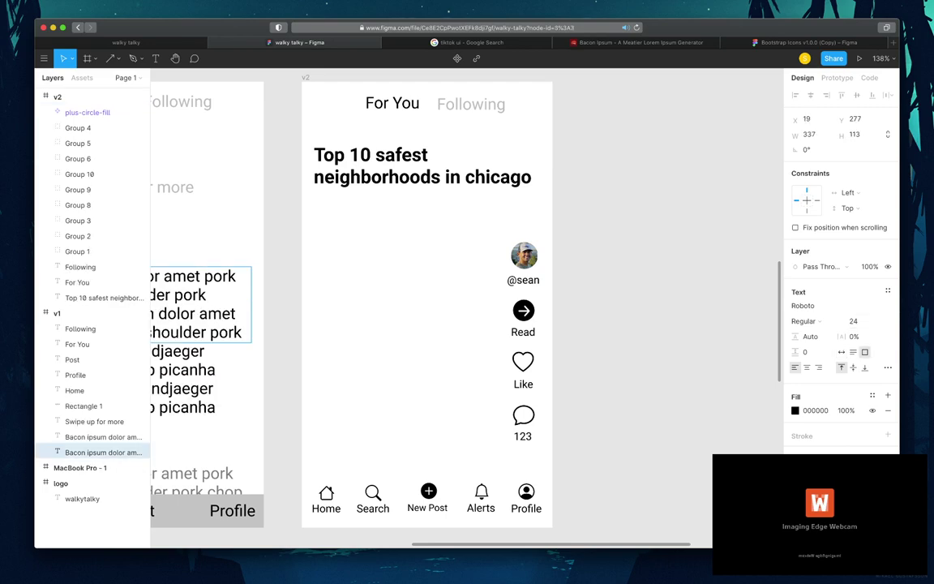
key(ctrl+z)
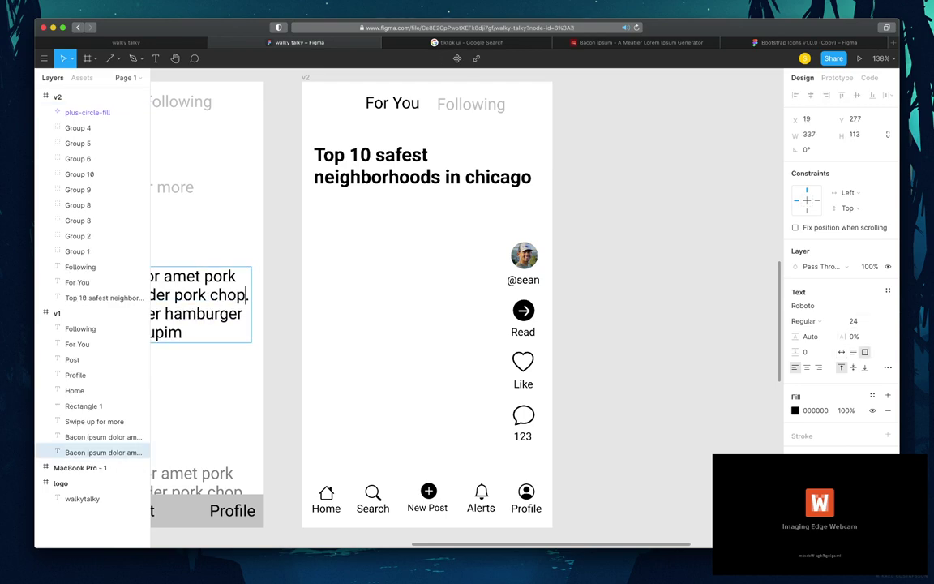
key(Escape)
key(ctrl+v)
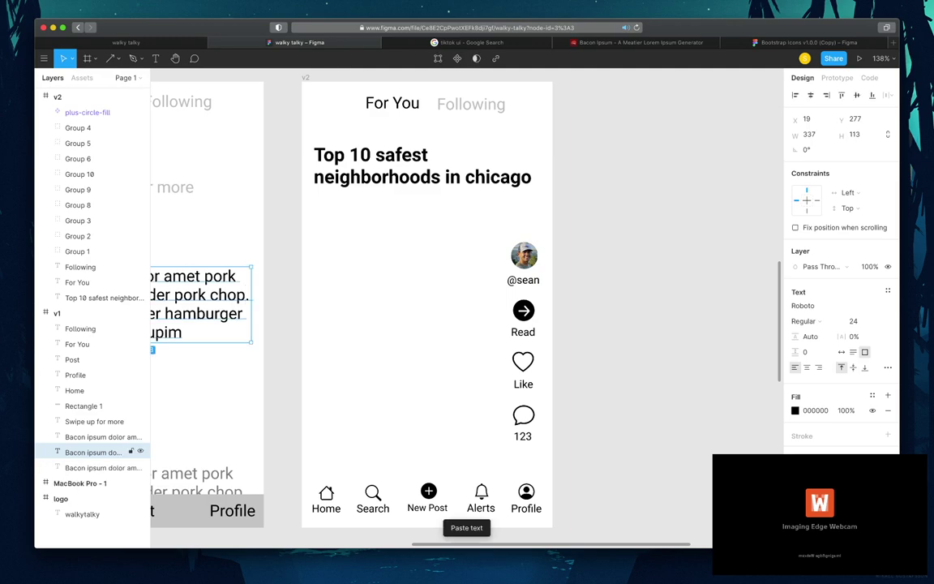
drag(242, 313, 526, 252)
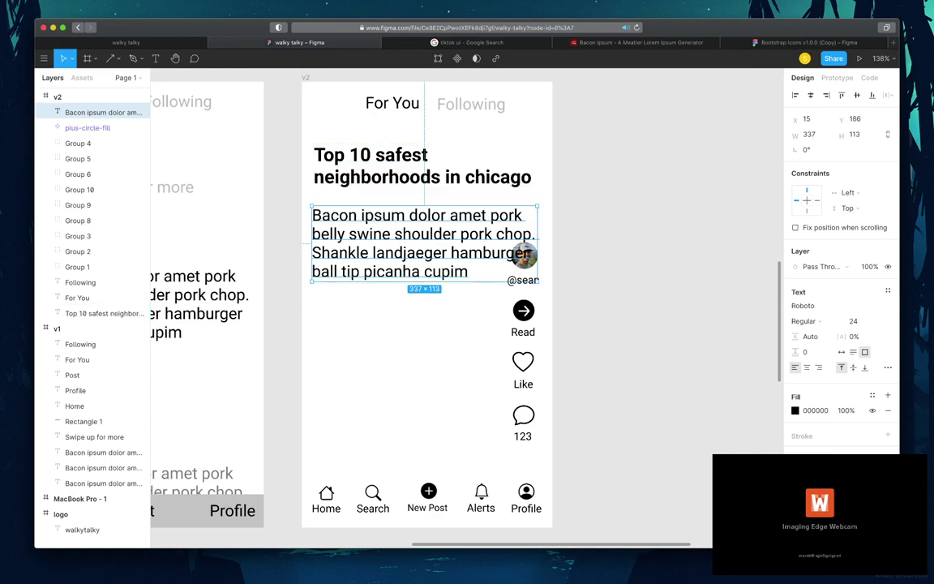
- Nudge the headline left and narrow the v2 body box to 275×350 beside the action column
click(98, 313)
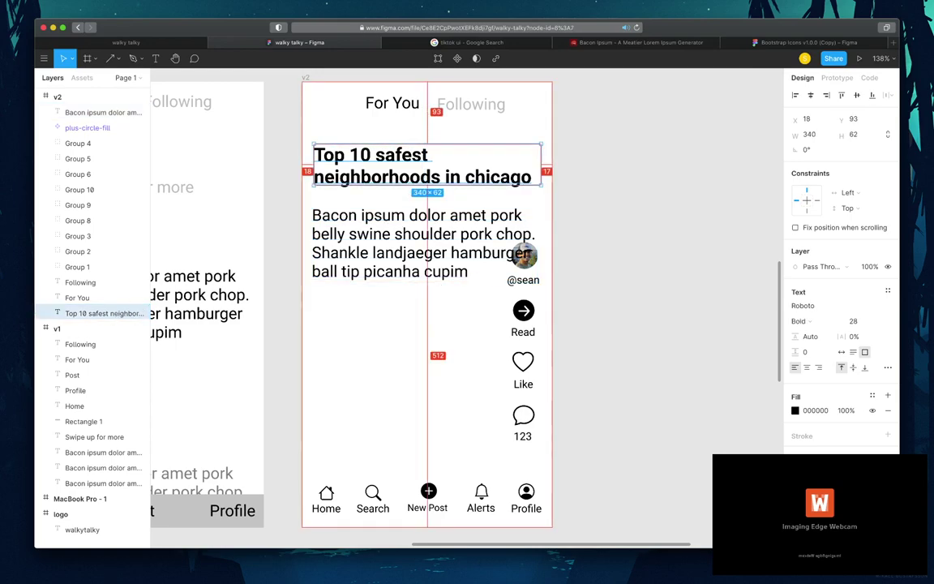
key(Left)
key(Left)
key(Left)
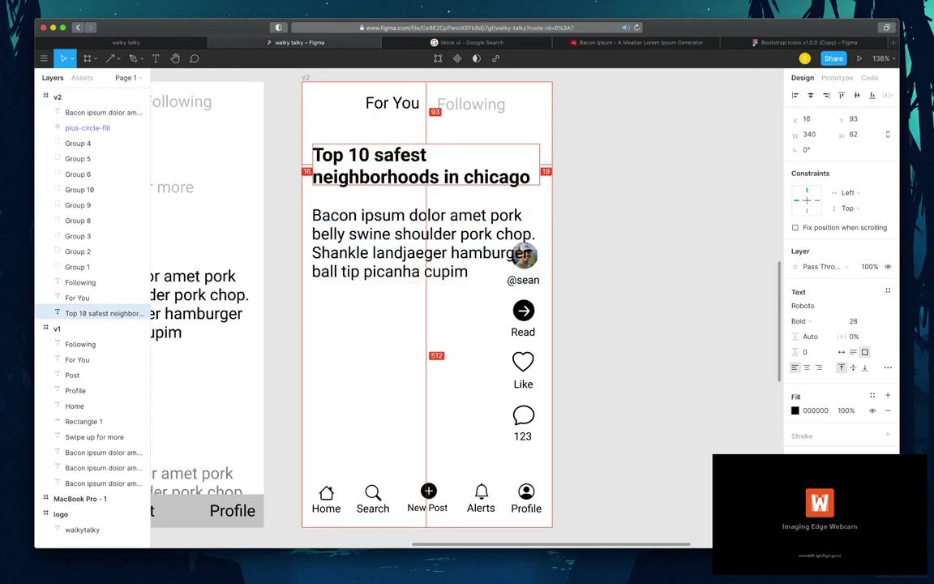
click(93, 112)
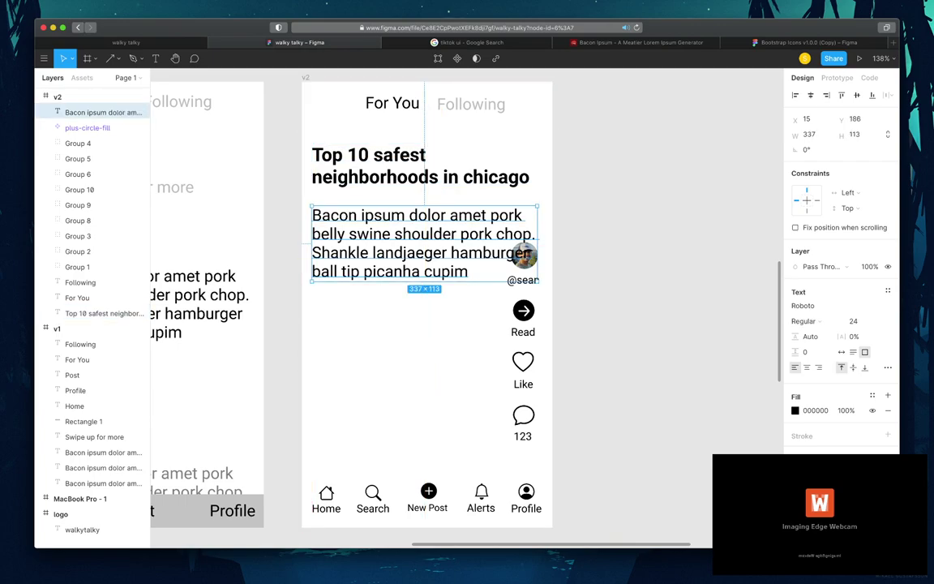
drag(538, 282, 495, 440)
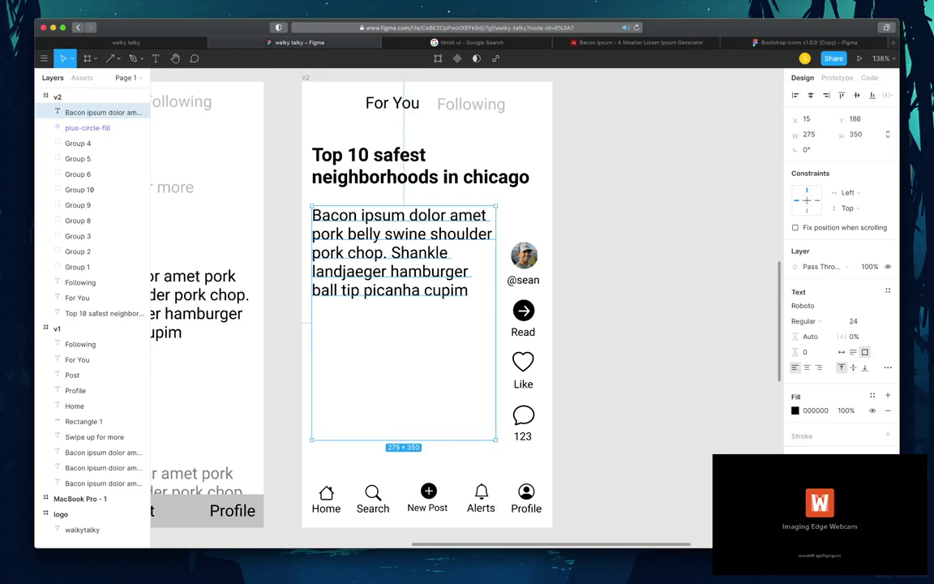
key(Return)
click(422, 262)
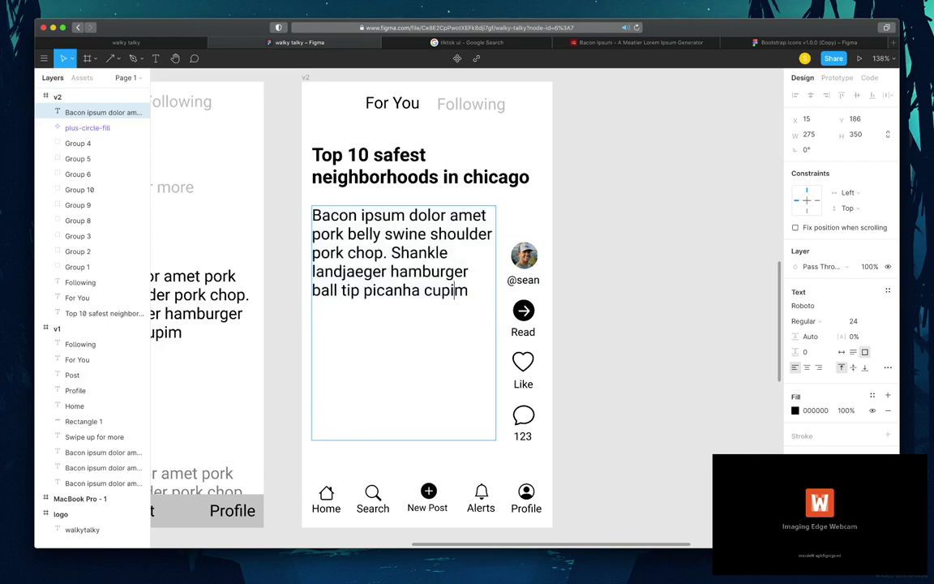
- Copy the first paragraph from the Bacon Ipsum generator and return to Figma
key(ctrl+Tab)
key(ctrl+Tab)
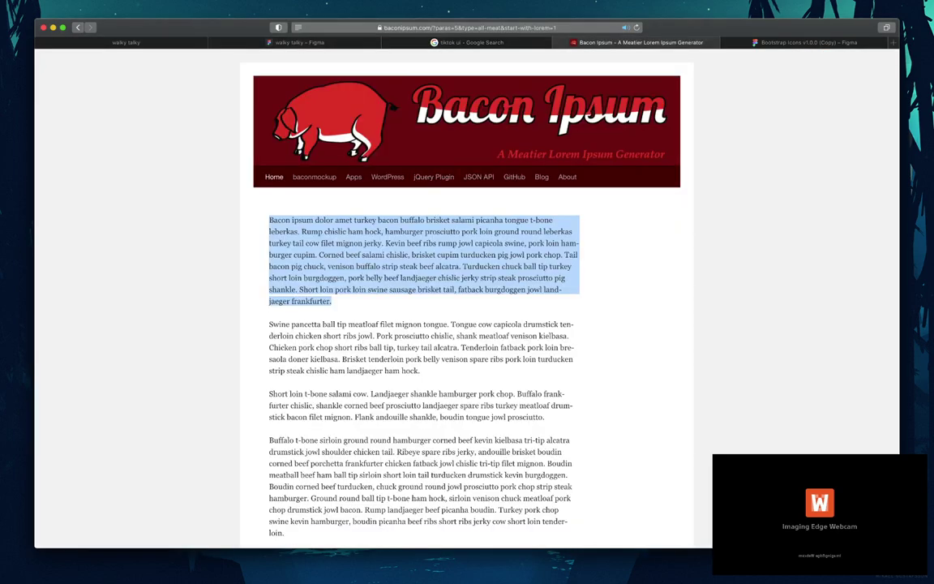
drag(270, 220, 331, 301)
key(ctrl+c)
key(ctrl+shift+Tab)
key(ctrl+shift+Tab)
- Replace the v2 body text with the copied Bacon Ipsum paragraph, undoing a trial Normal blend mode
key(ctrl+a)
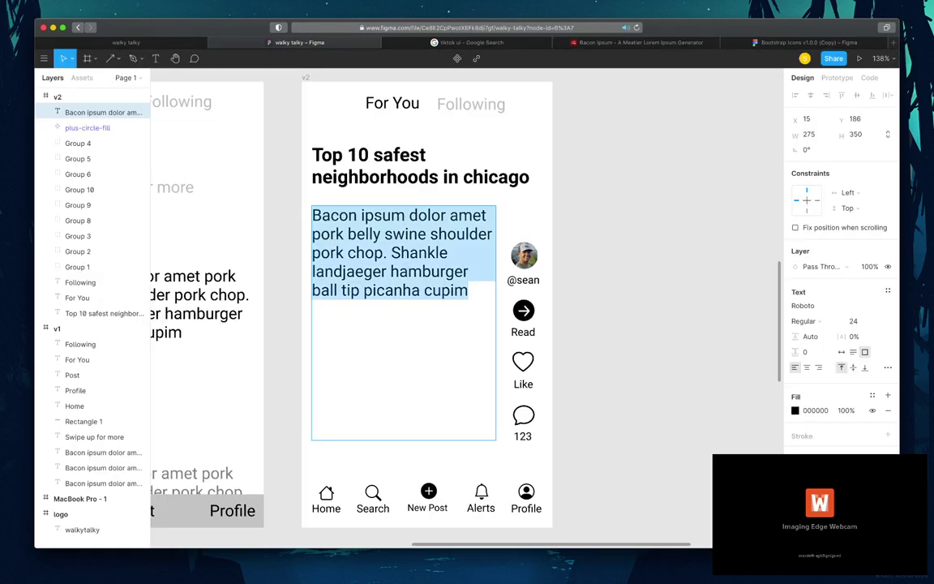
key(ctrl+v)
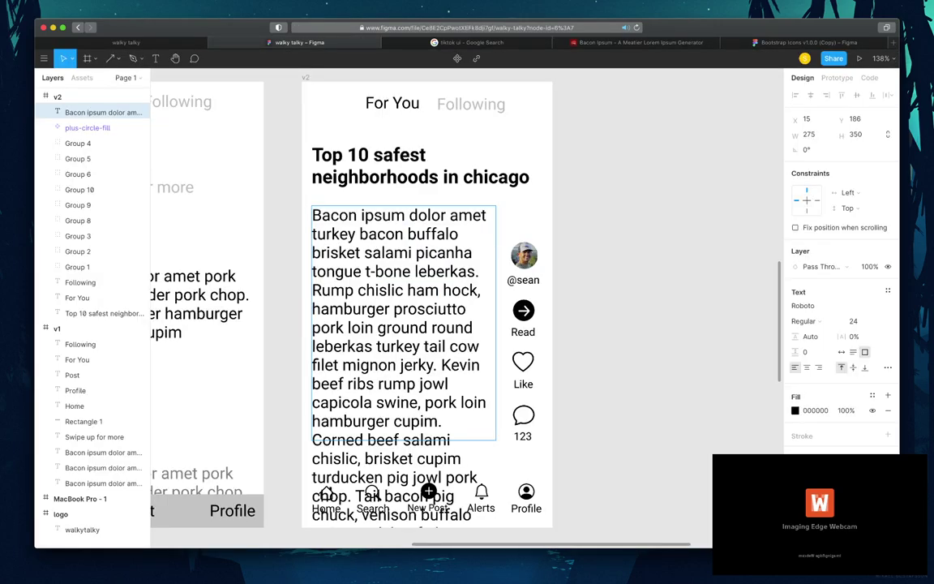
key(Escape)
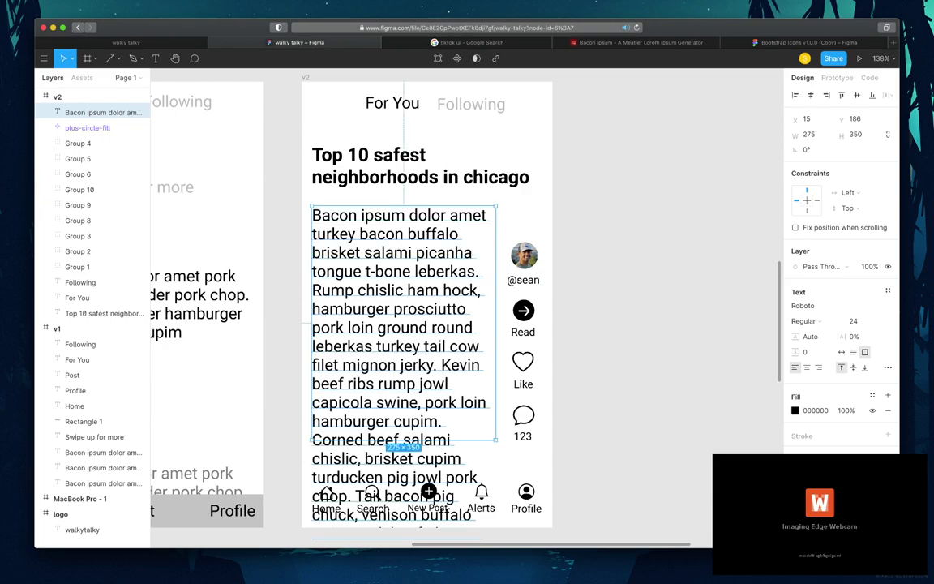
click(817, 266)
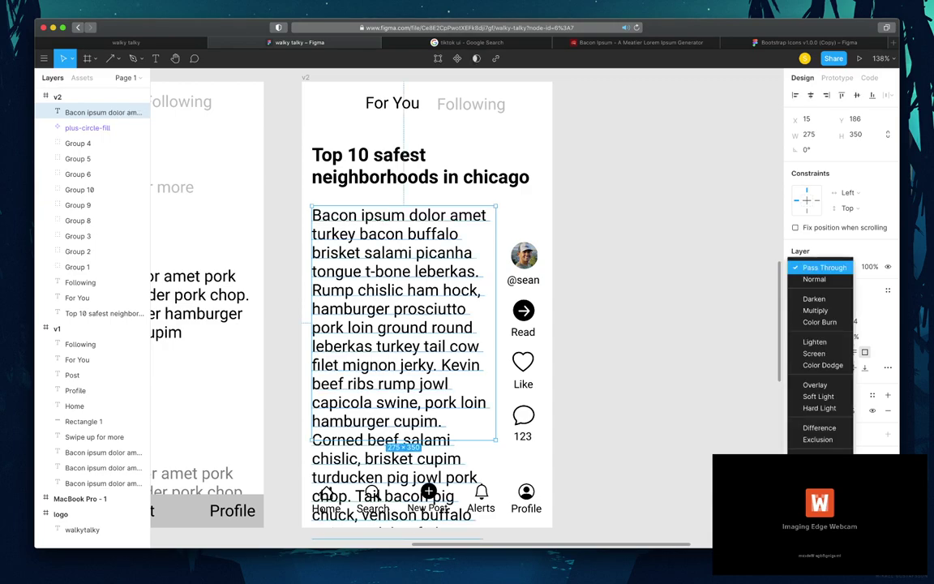
click(811, 279)
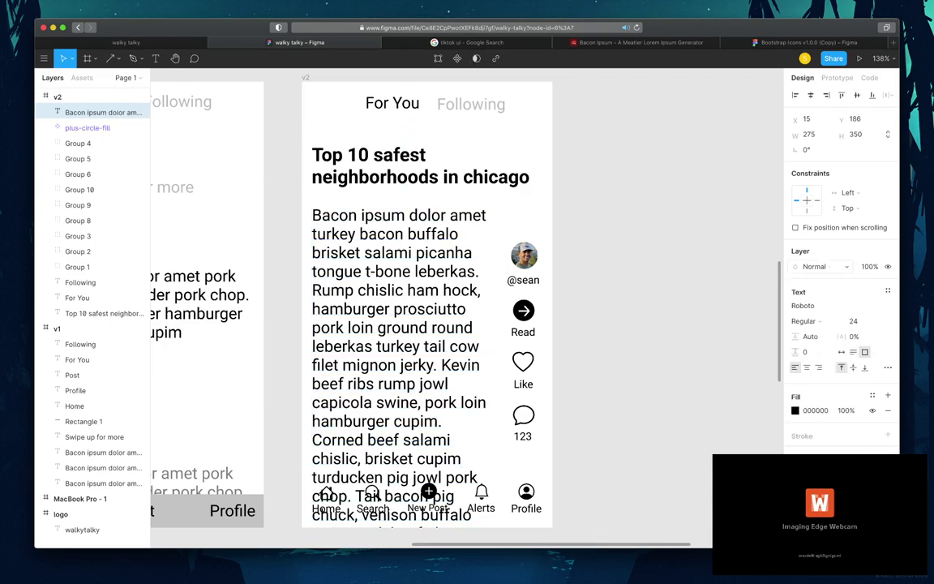
key(super+z)
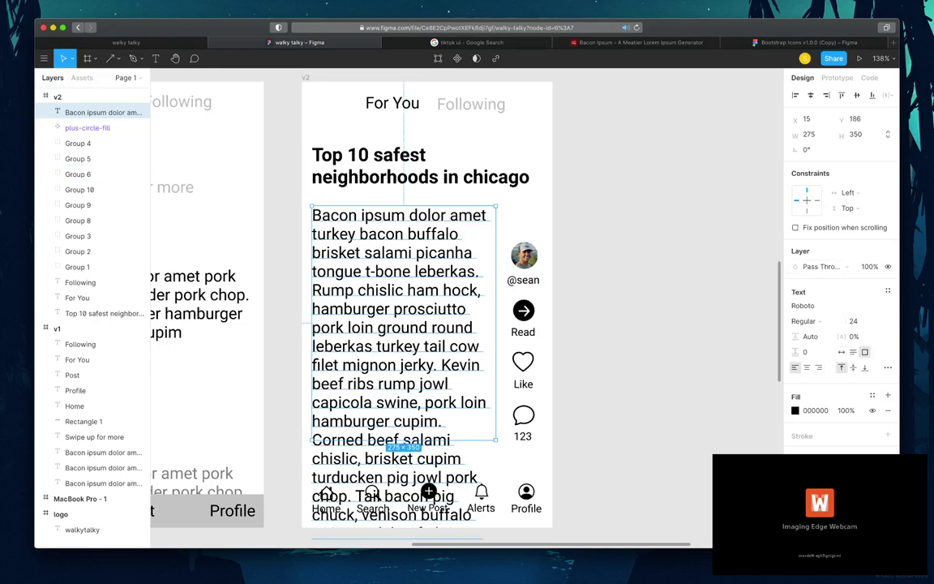
- Fix the body text box at 269×398 left of the action column, then open a new browser tab
click(841, 351)
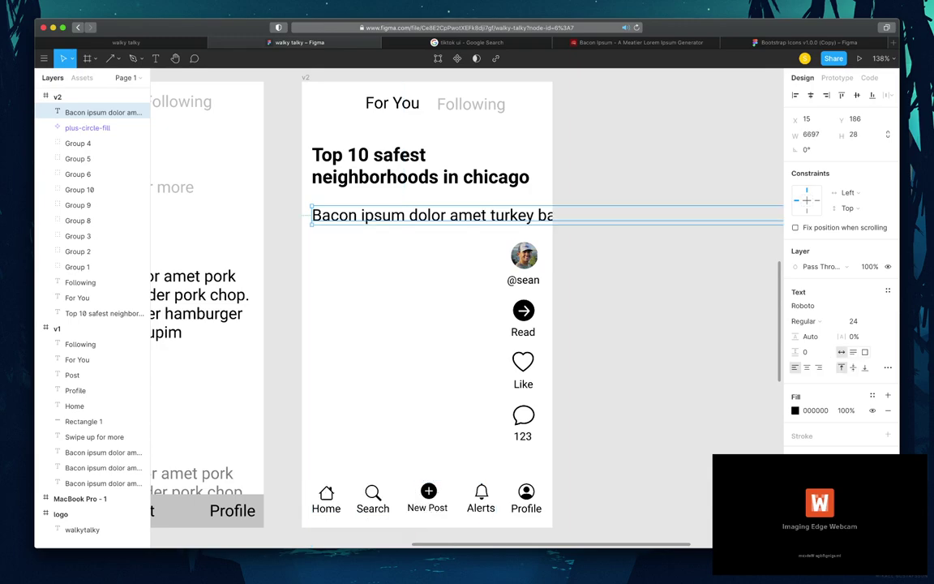
click(864, 352)
click(853, 351)
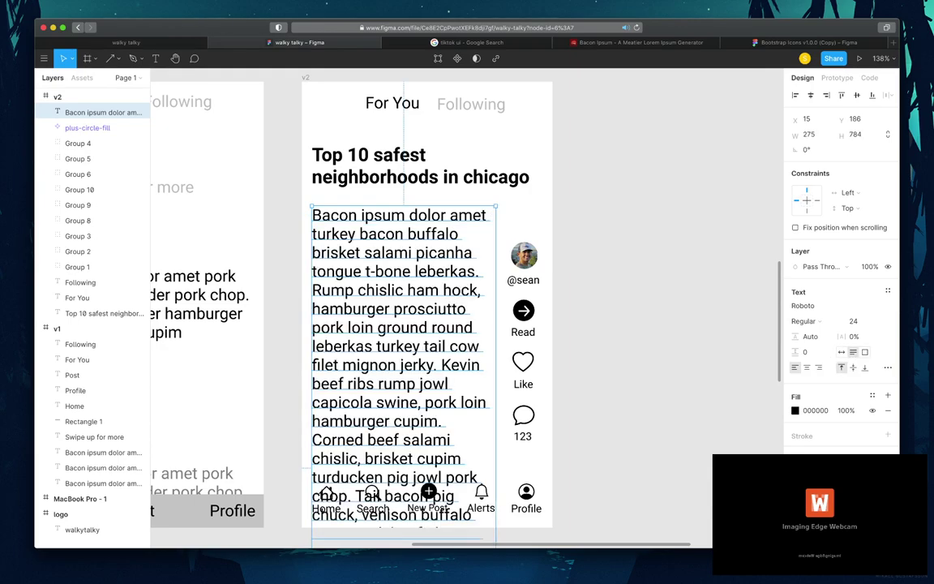
click(809, 336)
key(Escape)
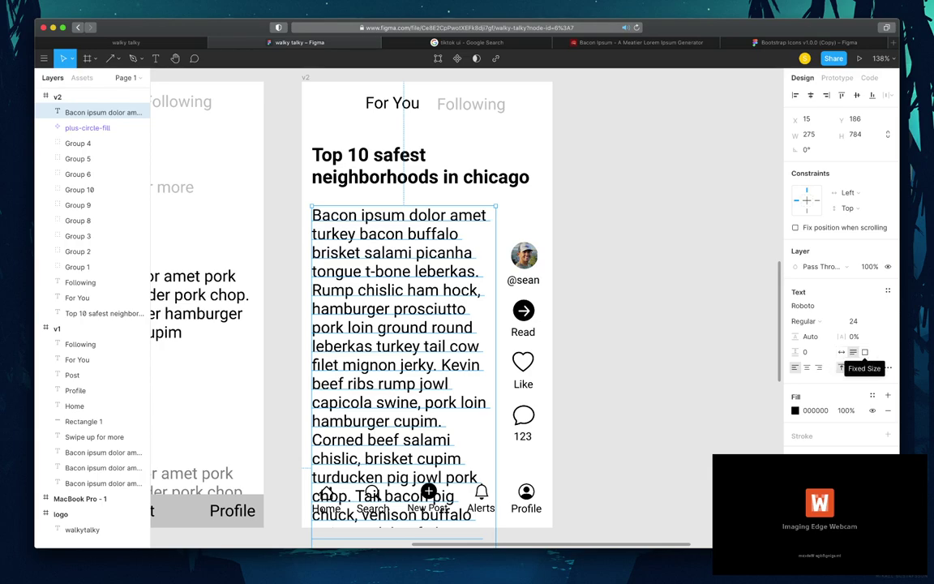
click(865, 352)
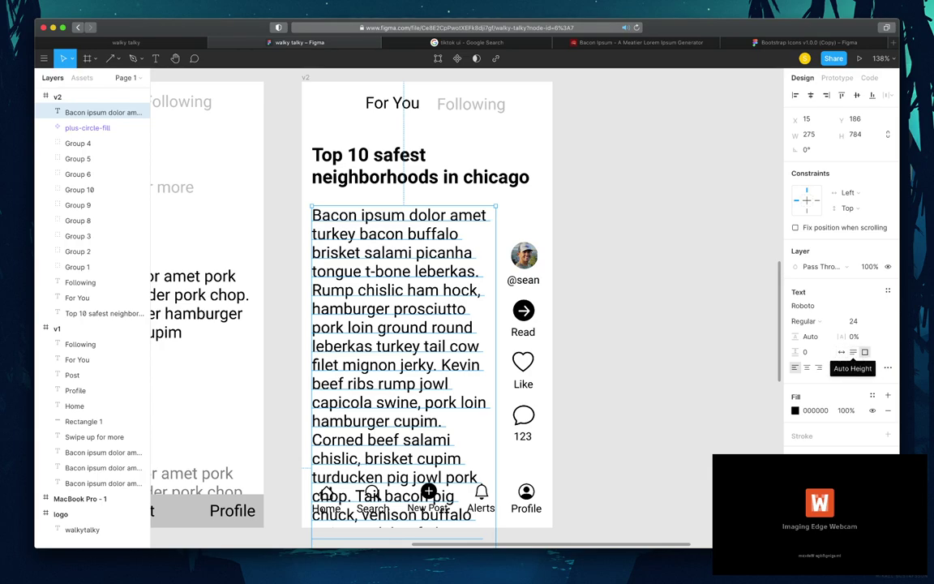
drag(495, 207, 490, 430)
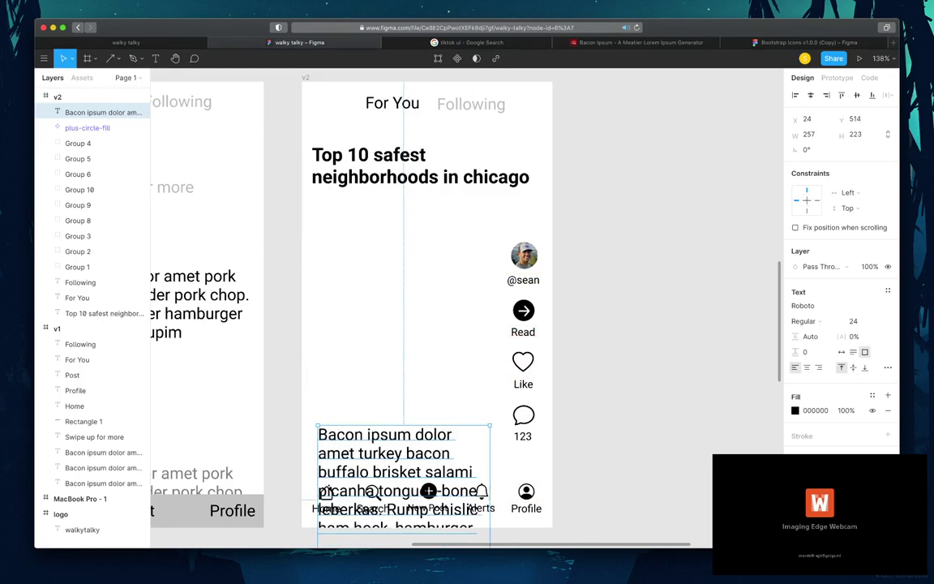
drag(405, 487, 397, 260)
drag(481, 203, 485, 387)
key(super+z)
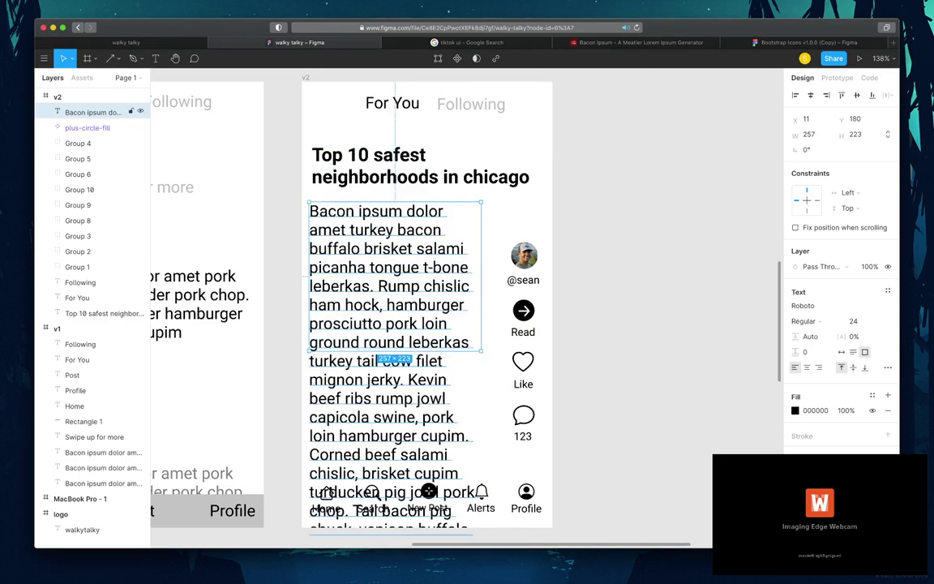
drag(481, 350, 489, 467)
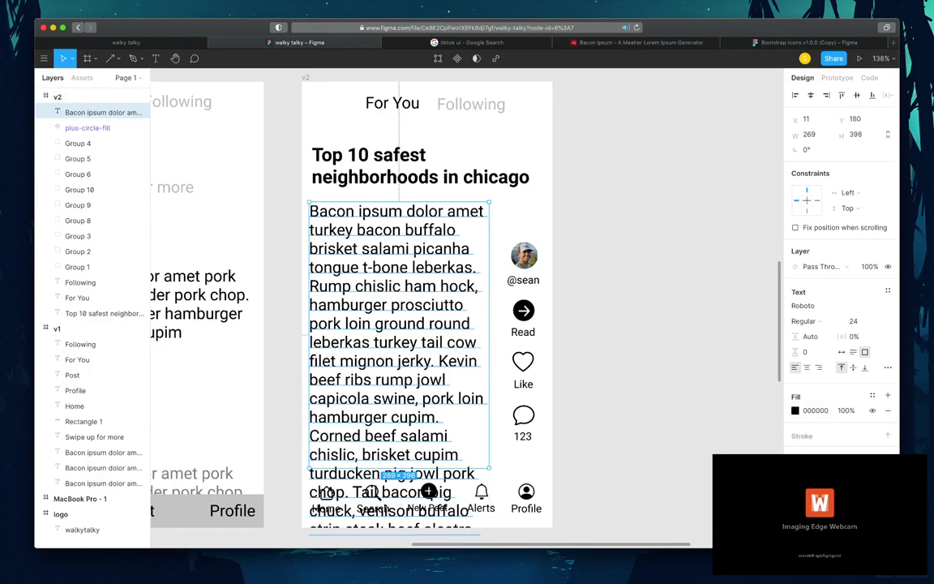
key(super+t)
- Search Google for 'figma dont show overflow' and read the Spectrum answer advising unchecking clip content
text(figma dont show)
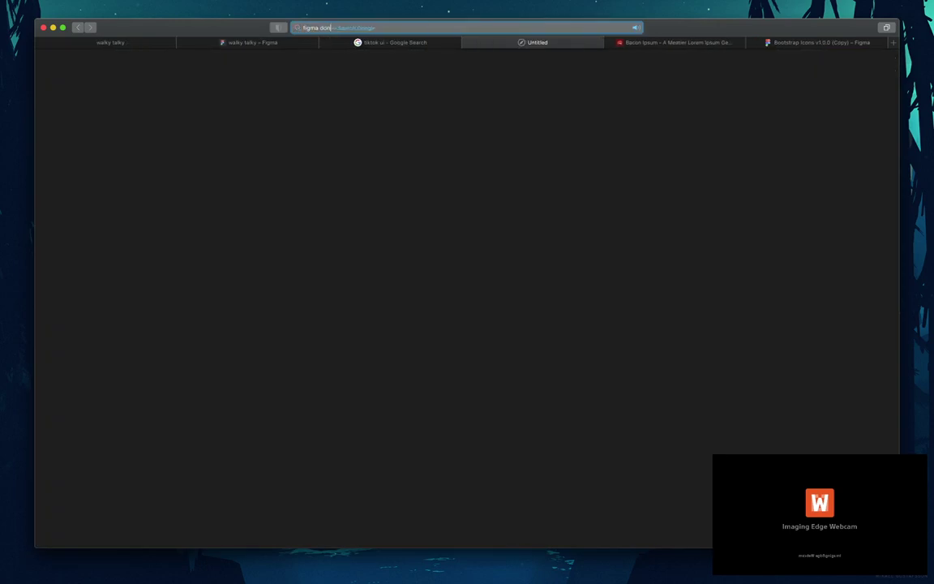
text( overflow)
key(Return)
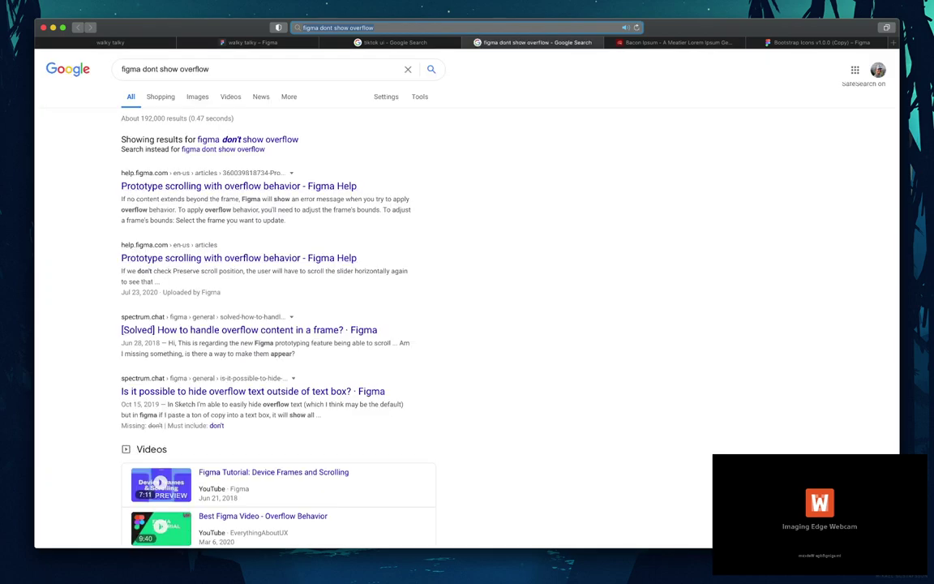
key(Return)
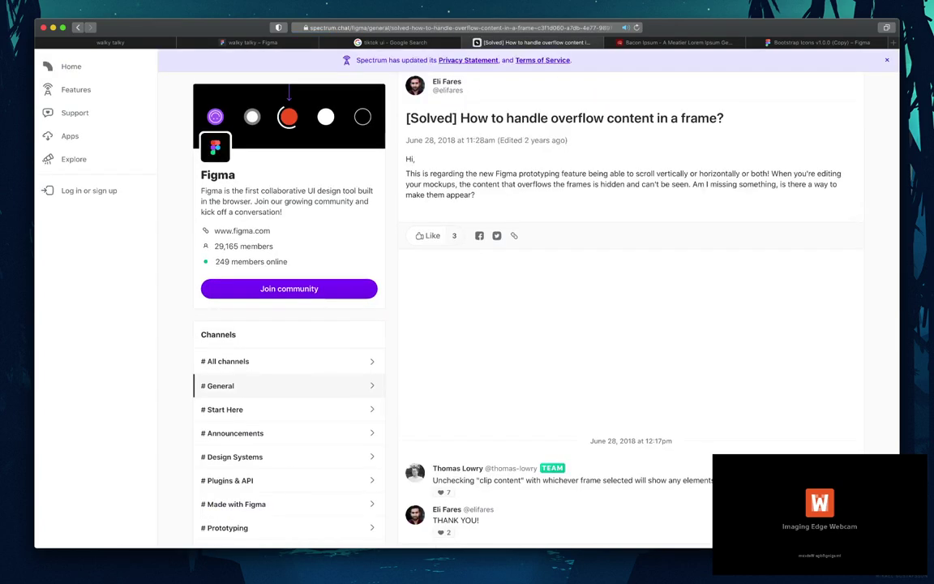
scroll(244, 268, down, 1)
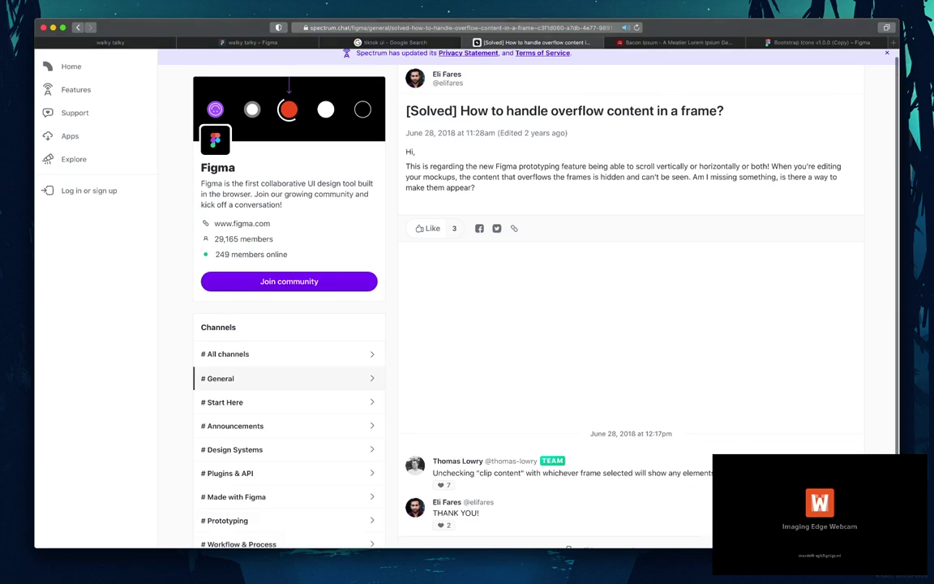
click(252, 42)
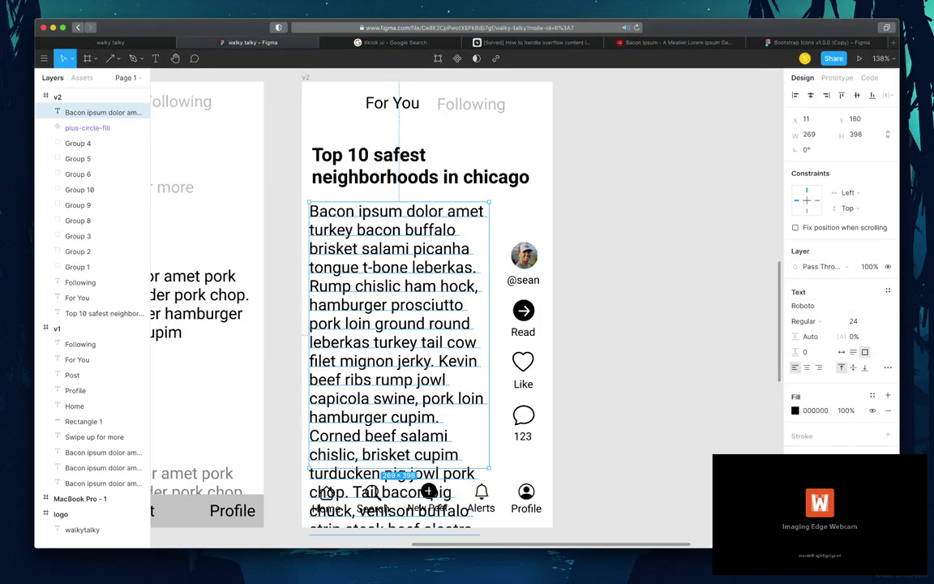
- Review and close the body text's Type Details, then briefly enter and leave text editing
click(888, 368)
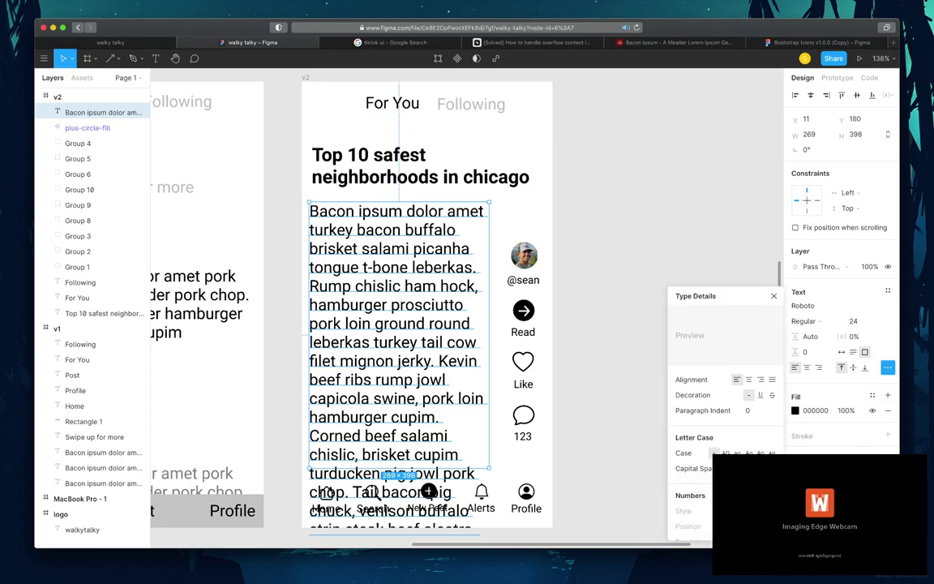
scroll(760, 379, down, 8)
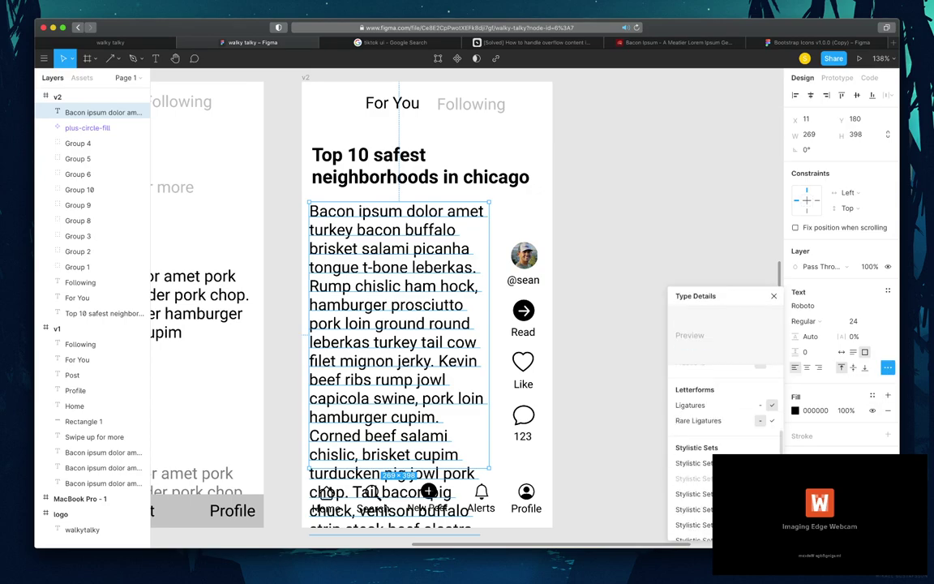
scroll(722, 409, down, 2)
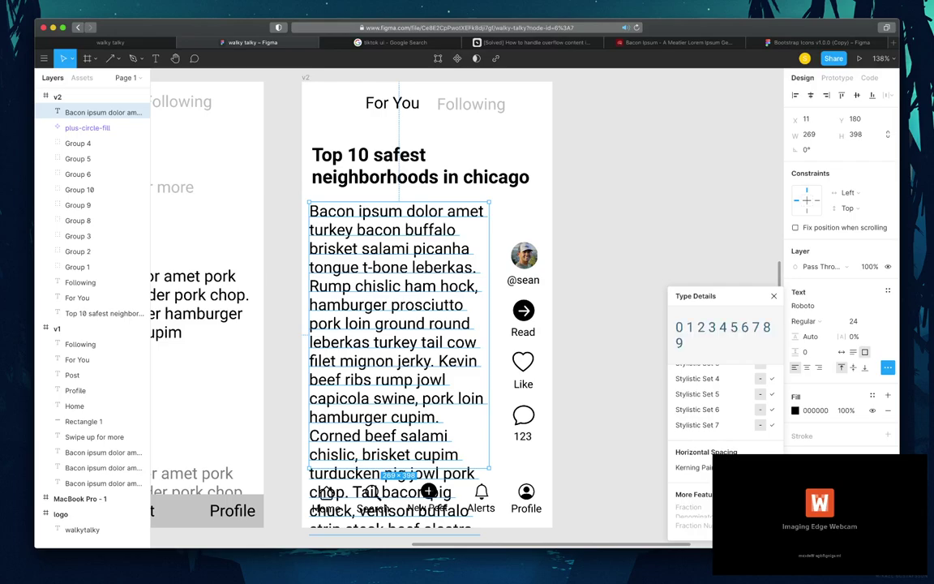
scroll(722, 409, up, 10)
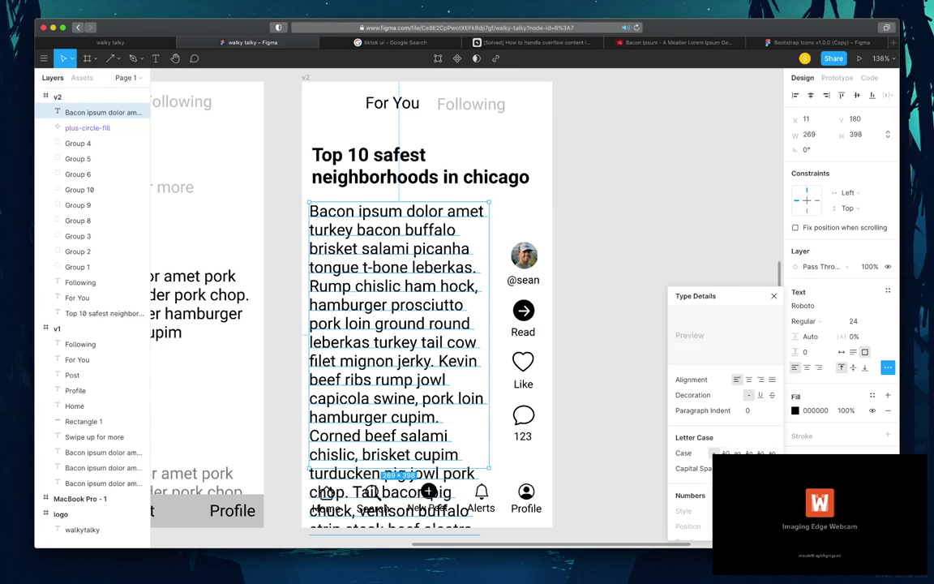
key(Escape)
key(Return)
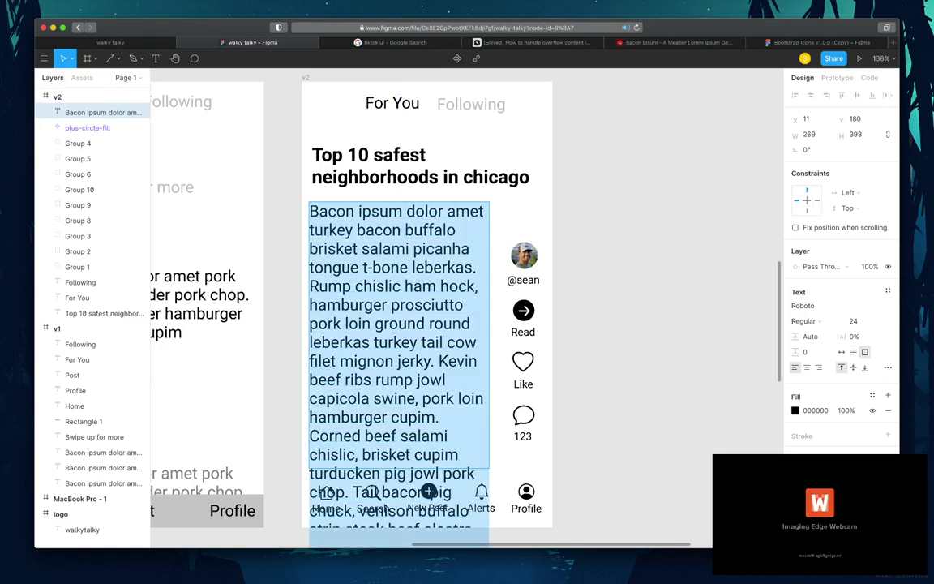
key(Escape)
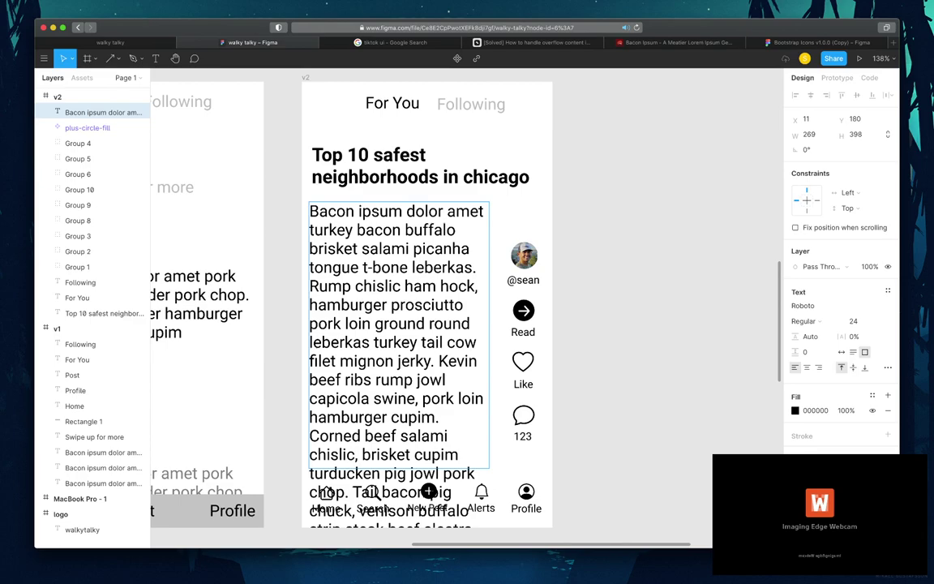
- Clear all of the existing v2 body text
key(alt+shift+Left)
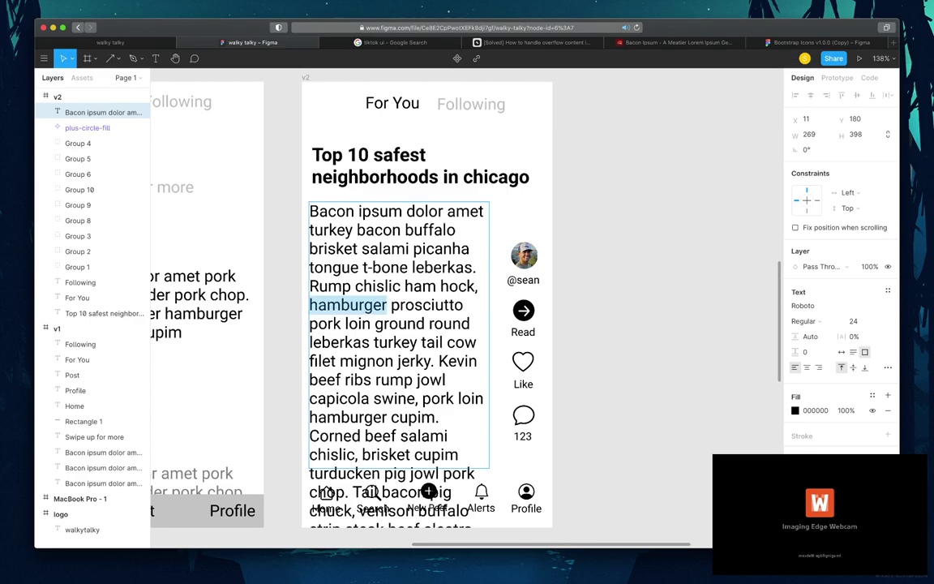
key(Right)
key(super+a)
key(BackSpace)
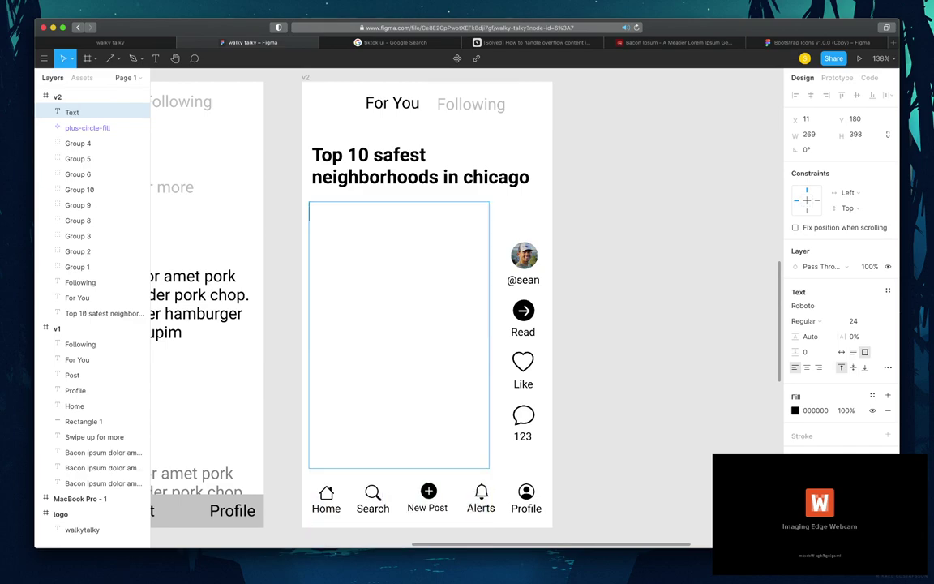
- Copy a shorter Bacon Ipsum passage ending 'hamburger cupim.' and paste it into the empty box
key(super+5)
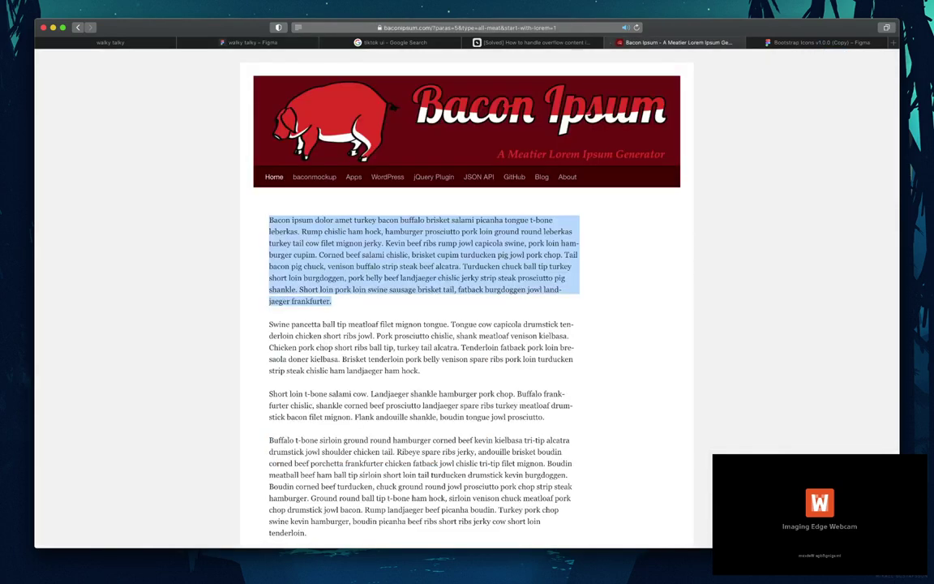
key(super+c)
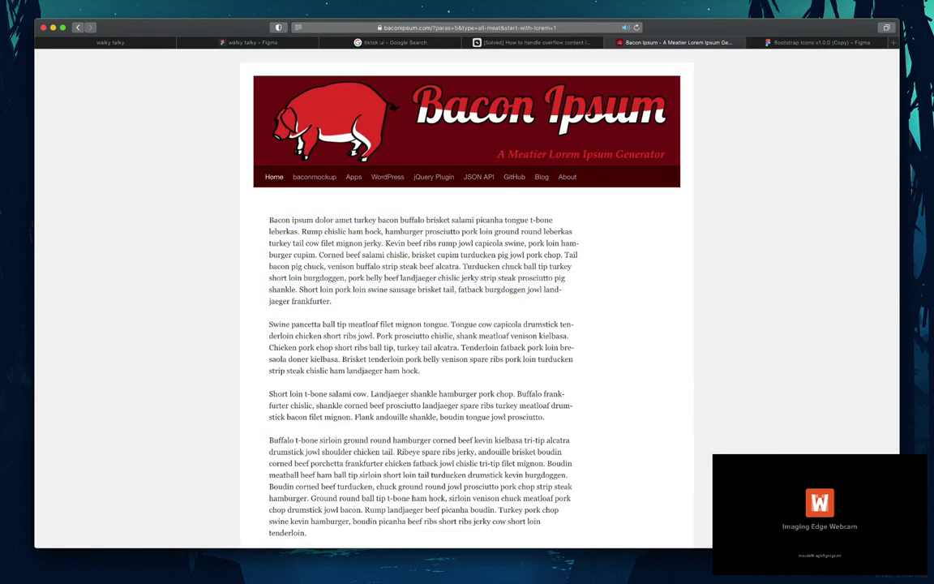
drag(269, 220, 317, 255)
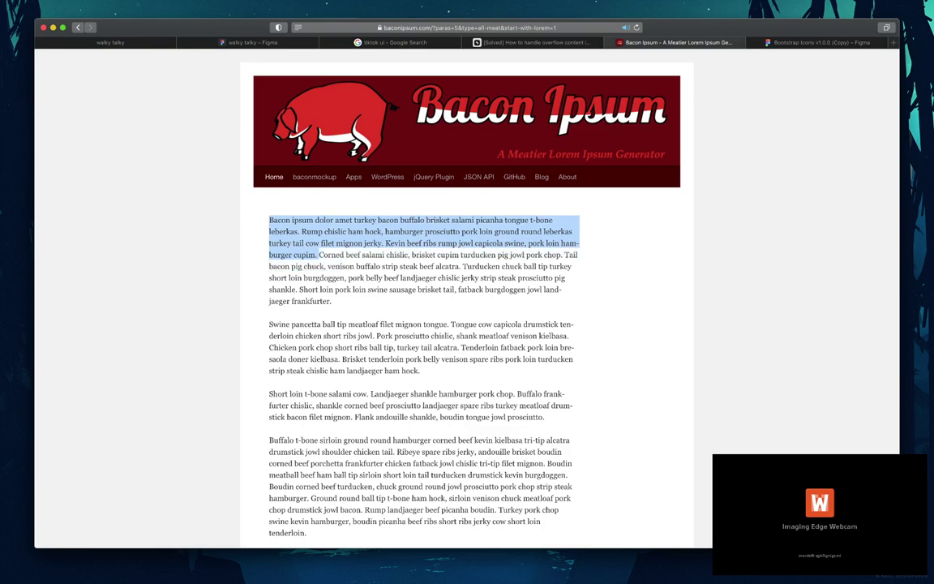
key(super+3)
key(super+2)
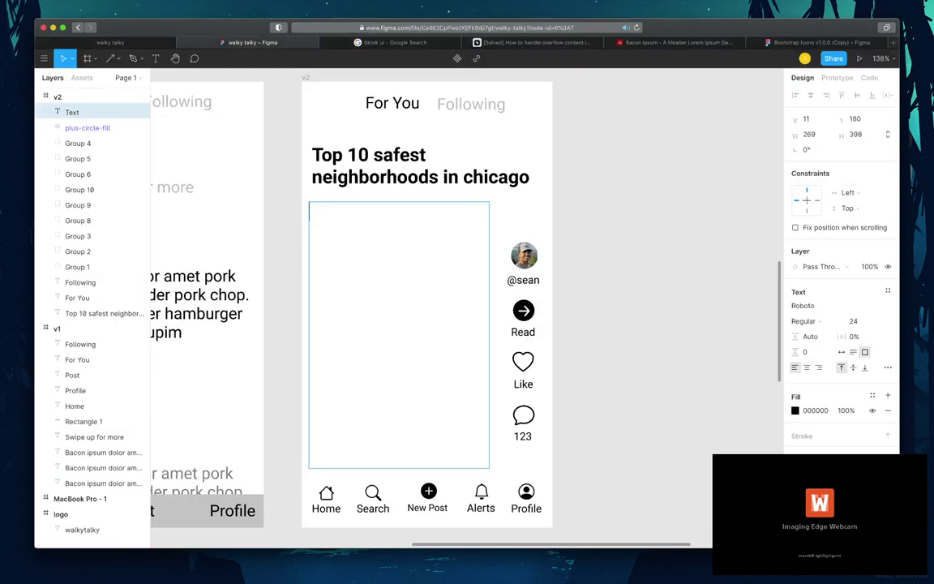
key(super+v)
key(Escape)
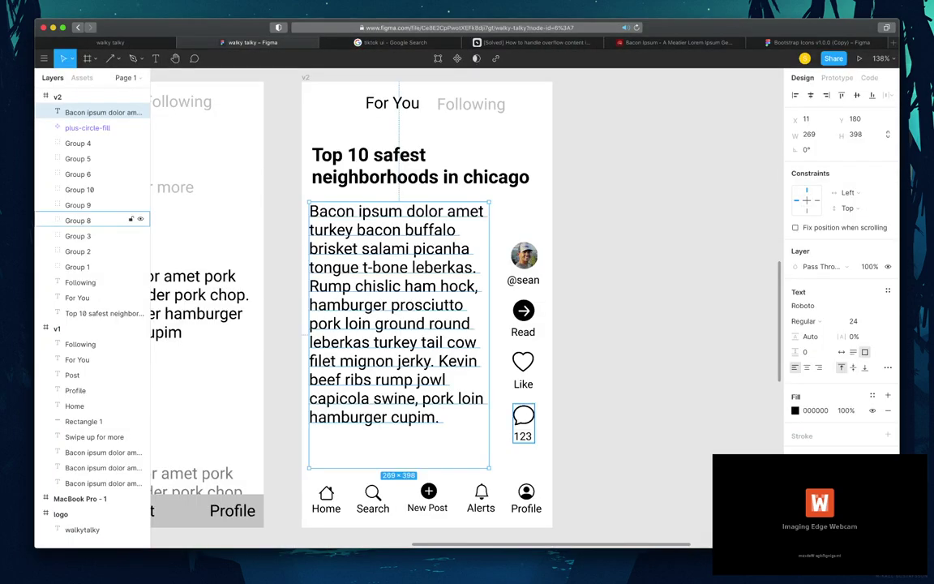
key(Escape)
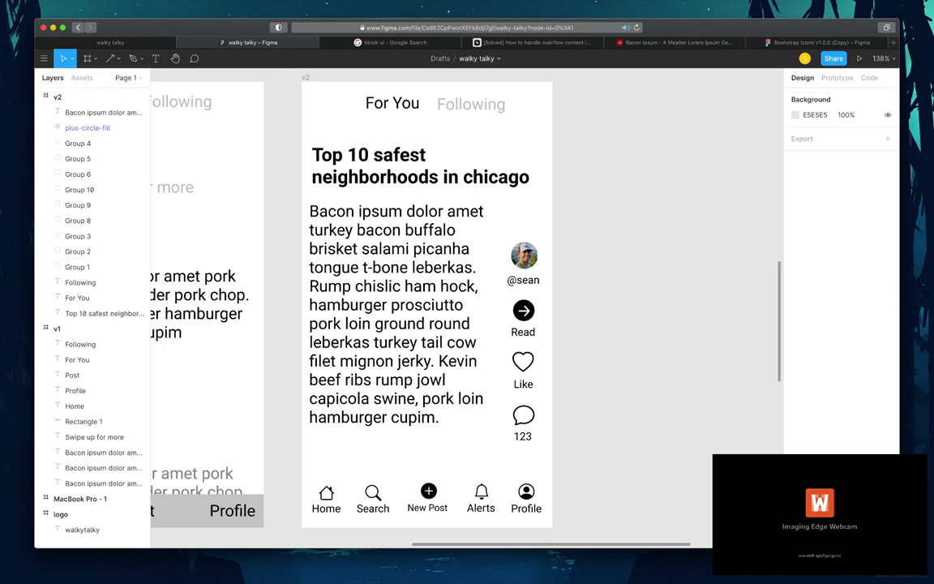
- Select the For You, Following, avatar and body text layers, settling on the body text box
click(81, 297)
click(81, 282)
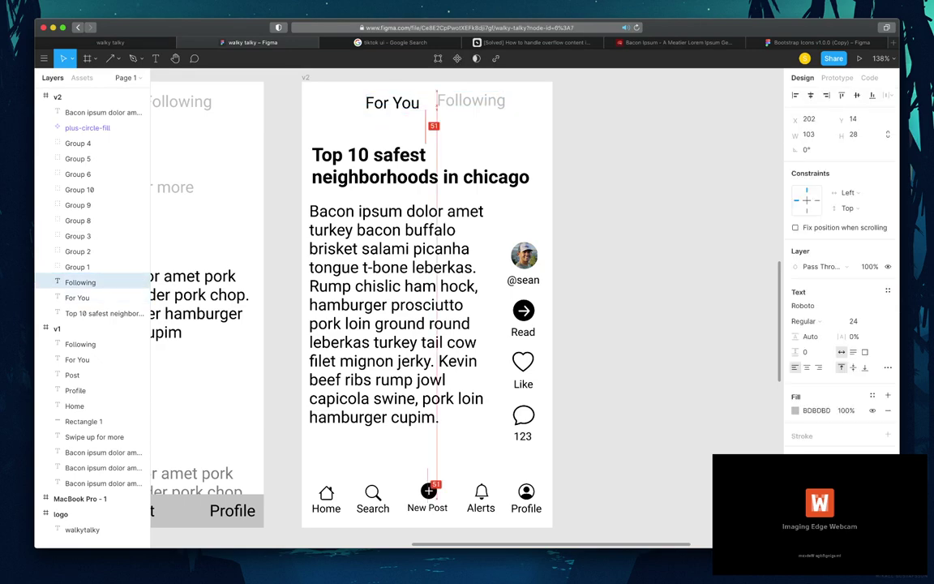
key(Escape)
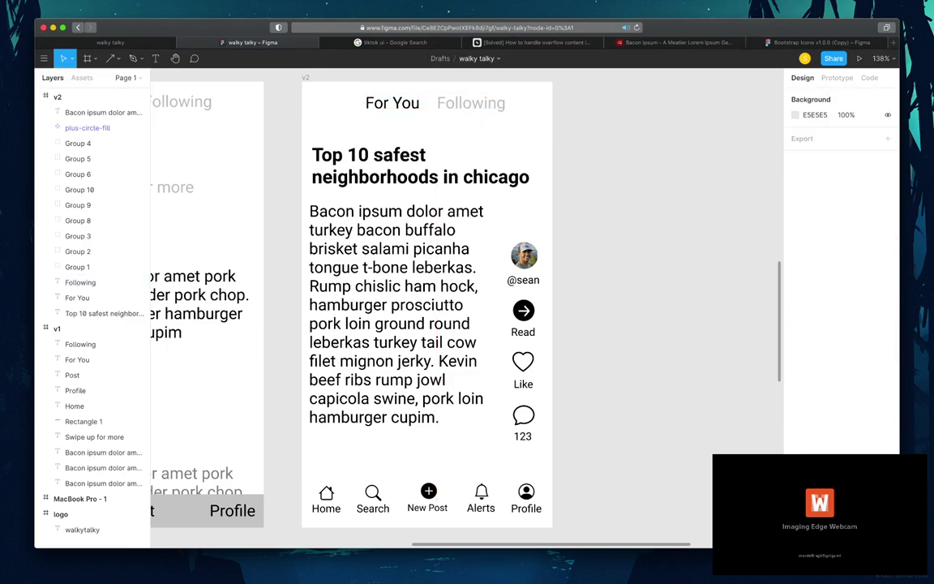
click(90, 173)
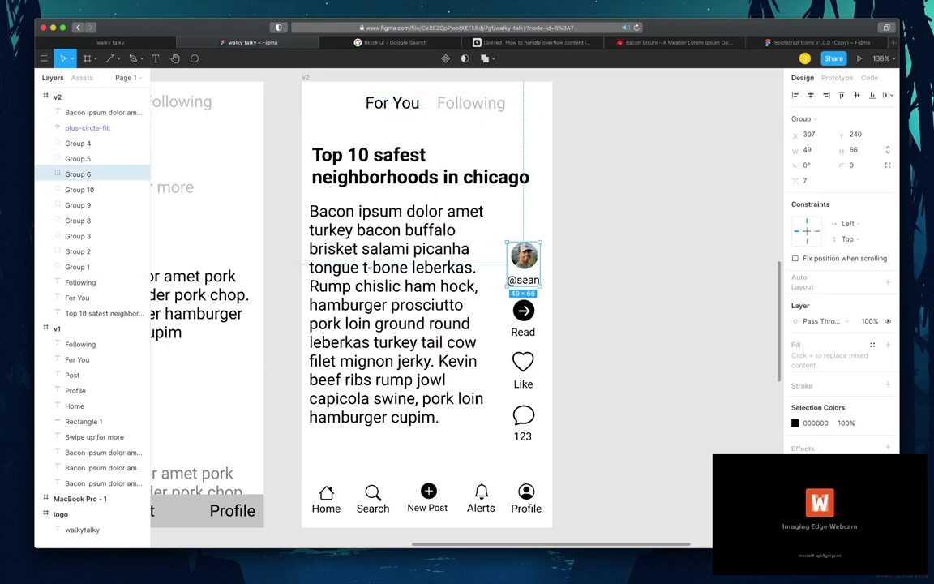
key(Escape)
click(93, 112)
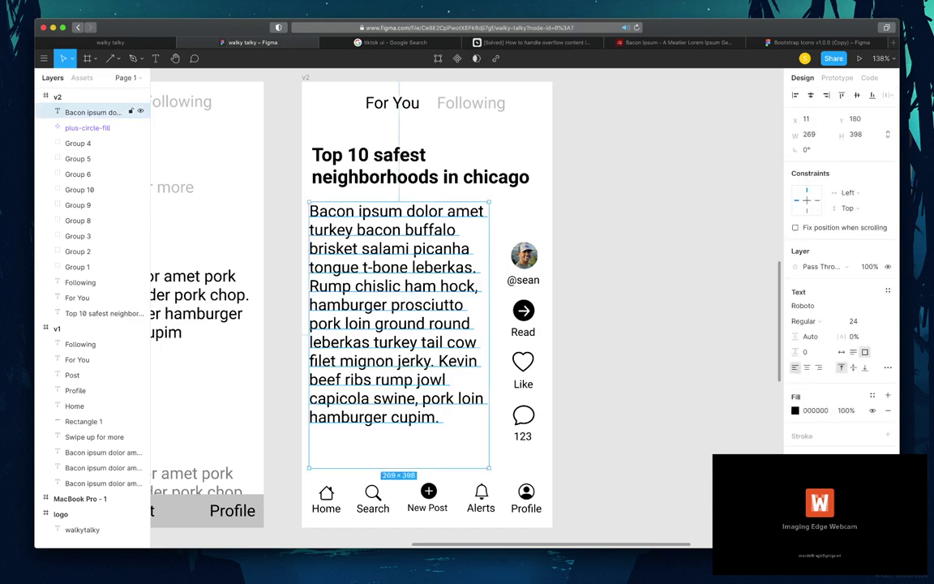
key(Escape)
click(93, 112)
key(Escape)
click(93, 112)
- Nudge the body text box right to X 15, checking it against the headline's left edge
key(alt)
key(Right)
key(Right)
key(Right)
key(alt)
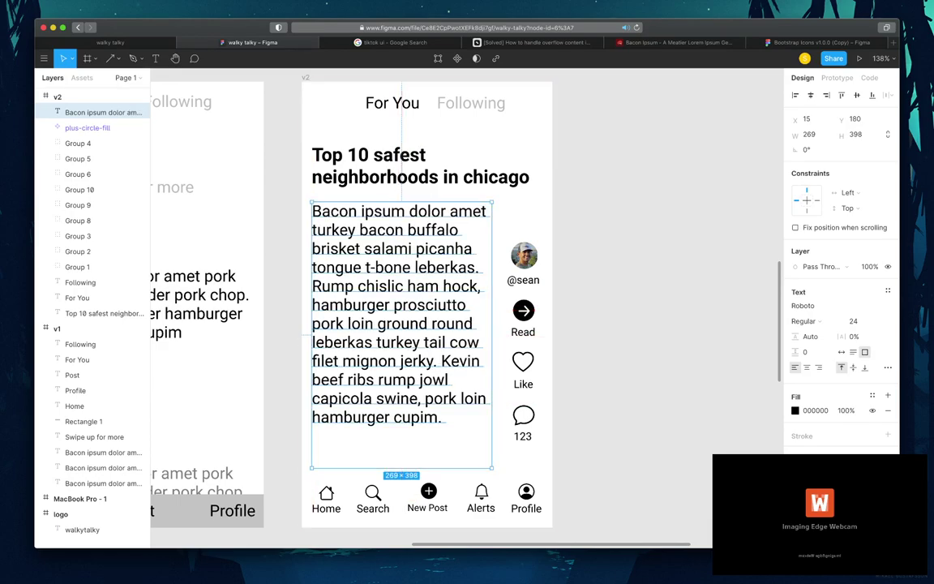
key(Escape)
click(103, 112)
key(Escape)
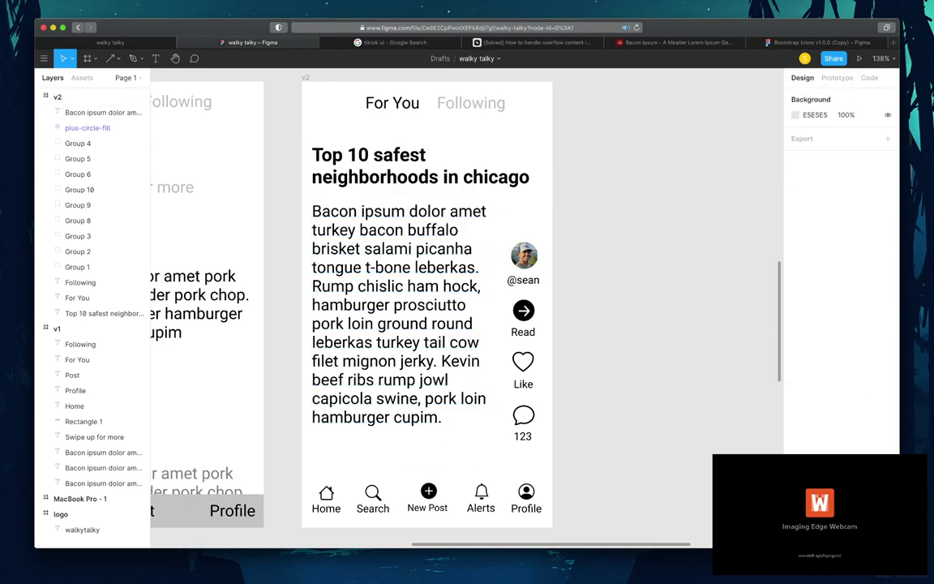
click(103, 313)
click(103, 112)
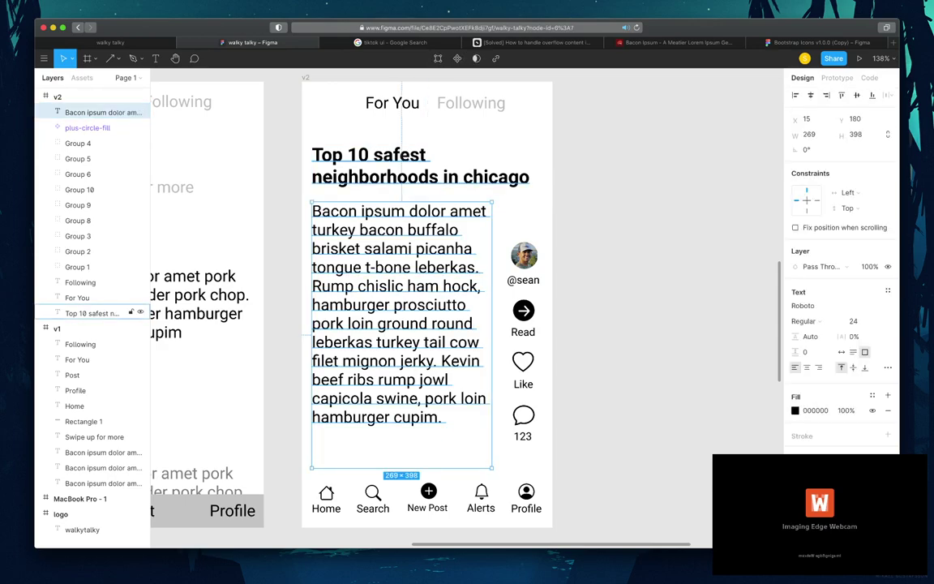
- Retype the headline as 'Bacon ipsum dolor'
click(103, 313)
text(Bavon)
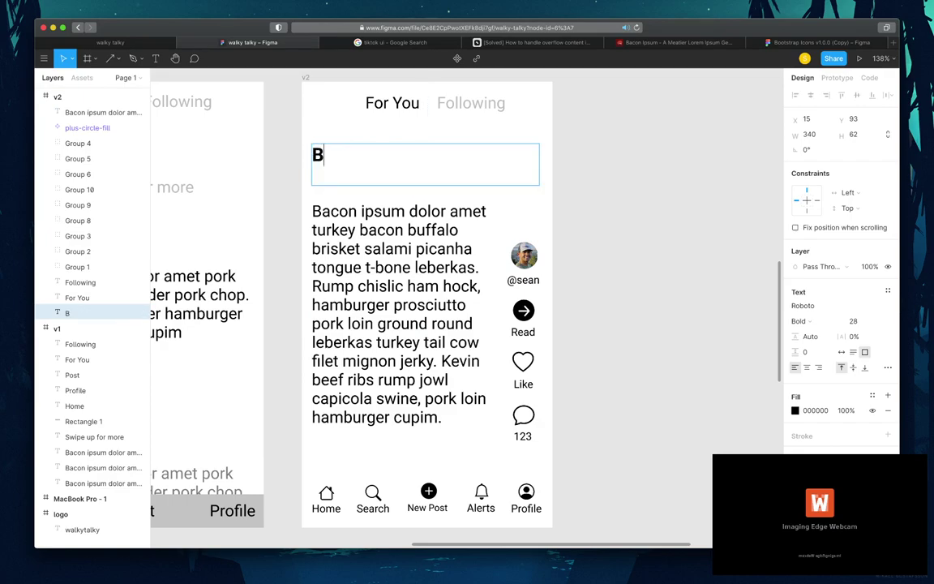
key(BackSpace)
key(BackSpace)
text(c)
key(BackSpace)
key(BackSpace)
text(con ipsum)
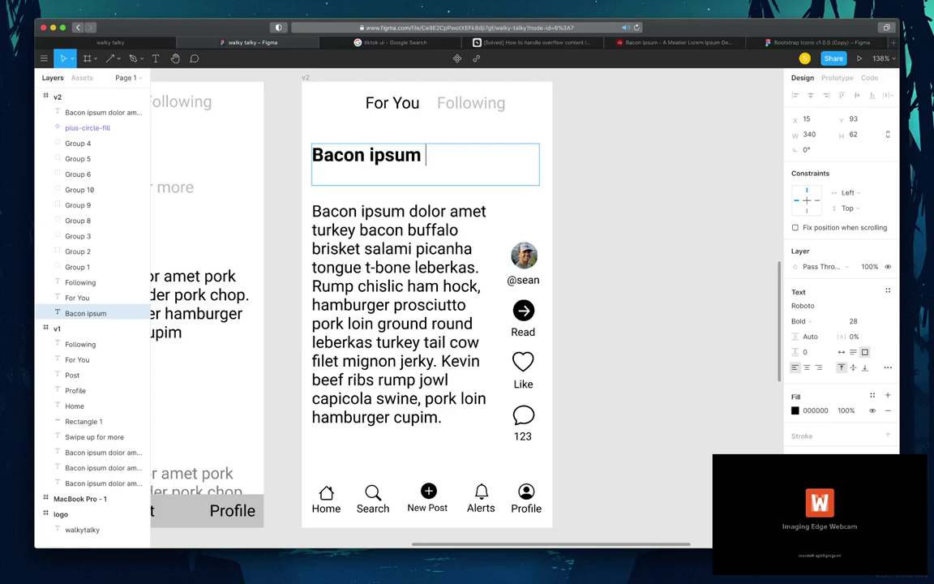
text( dolor)
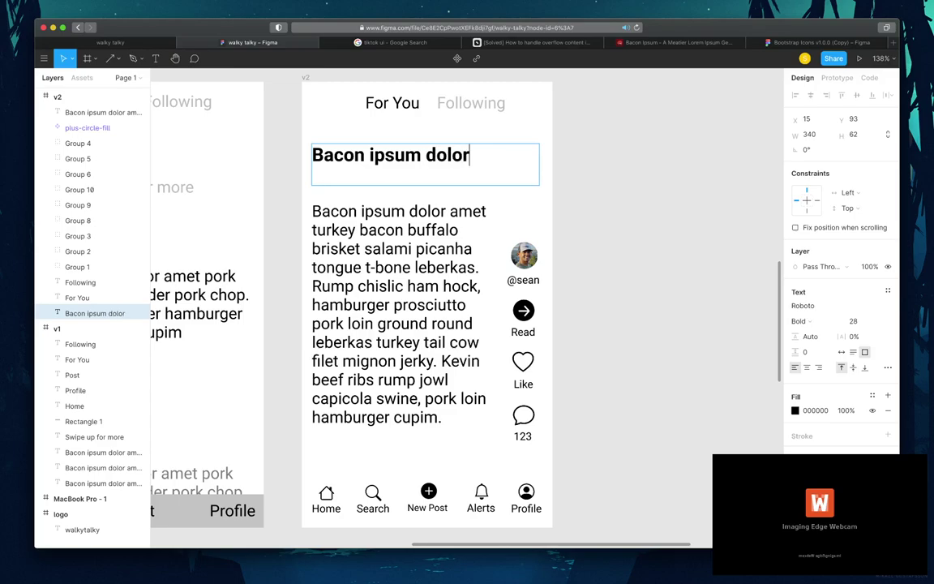
key(Escape)
key(Escape)
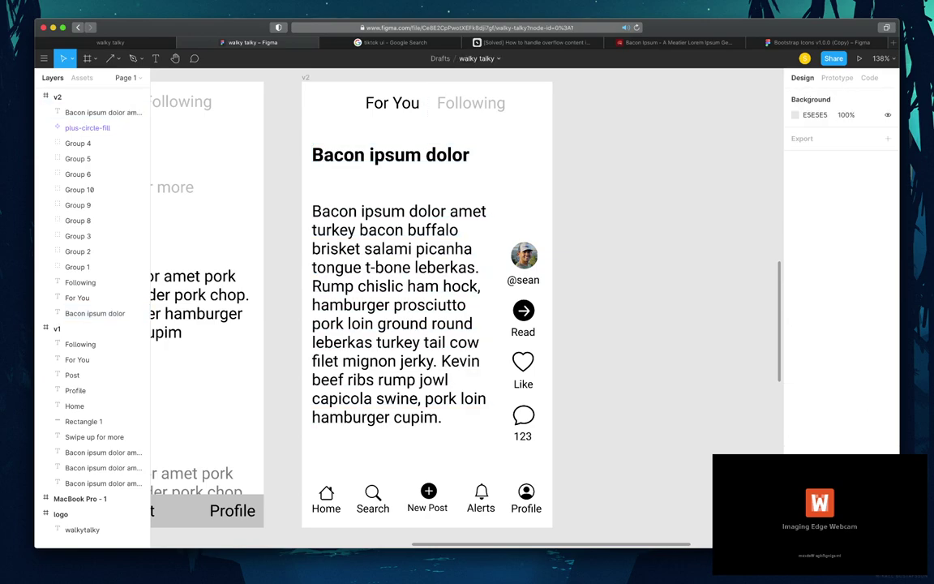
- Shrink the headline box to fit its text and move the body text up beneath it
click(97, 313)
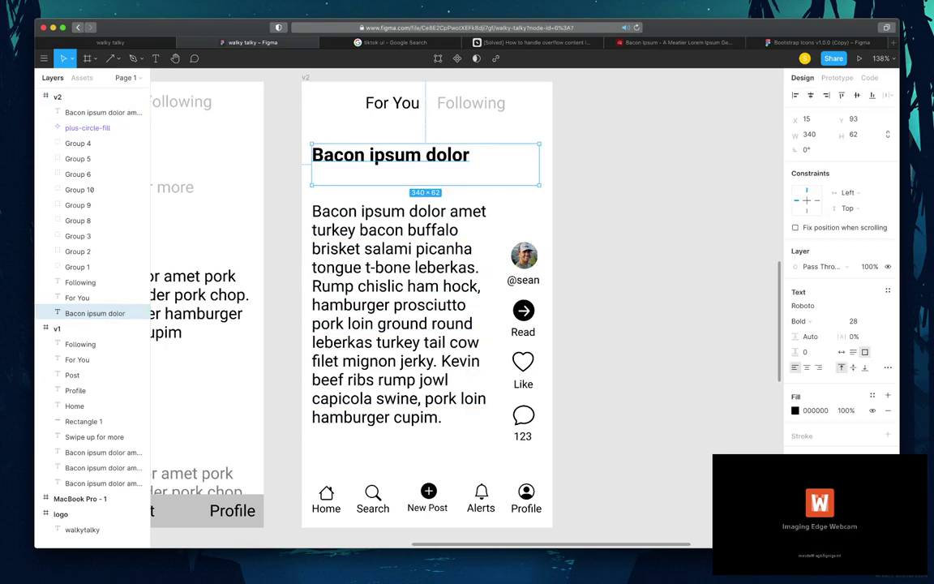
drag(540, 185, 542, 165)
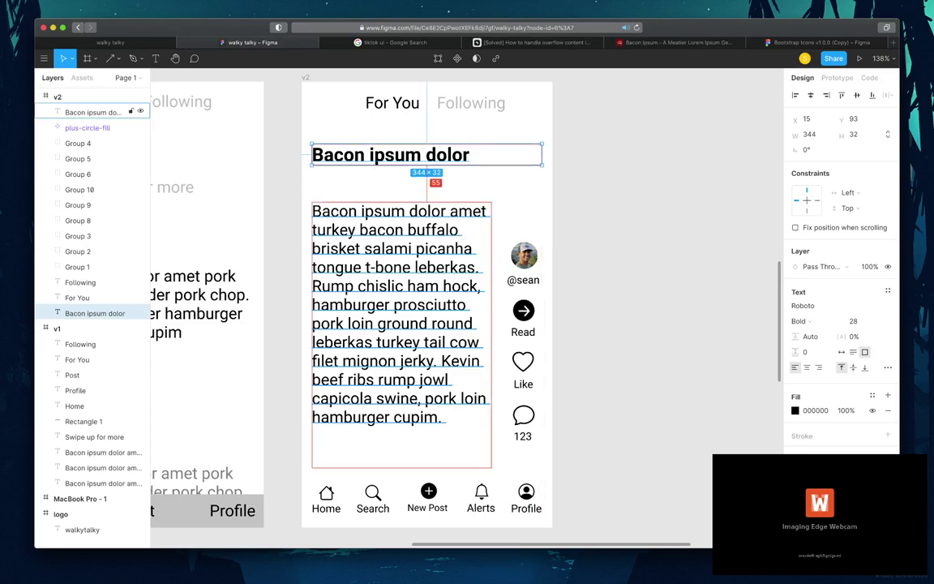
click(97, 112)
drag(469, 335, 469, 308)
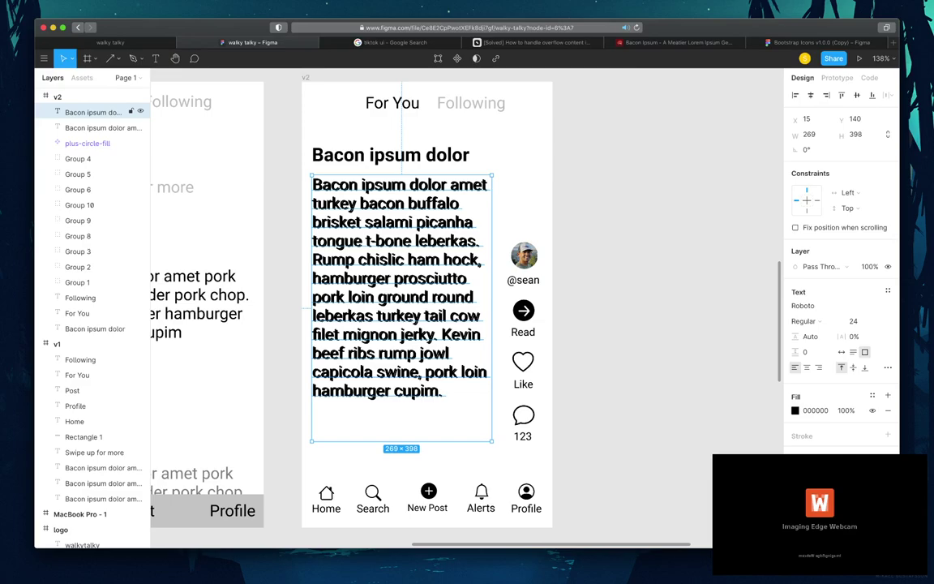
key(super+z)
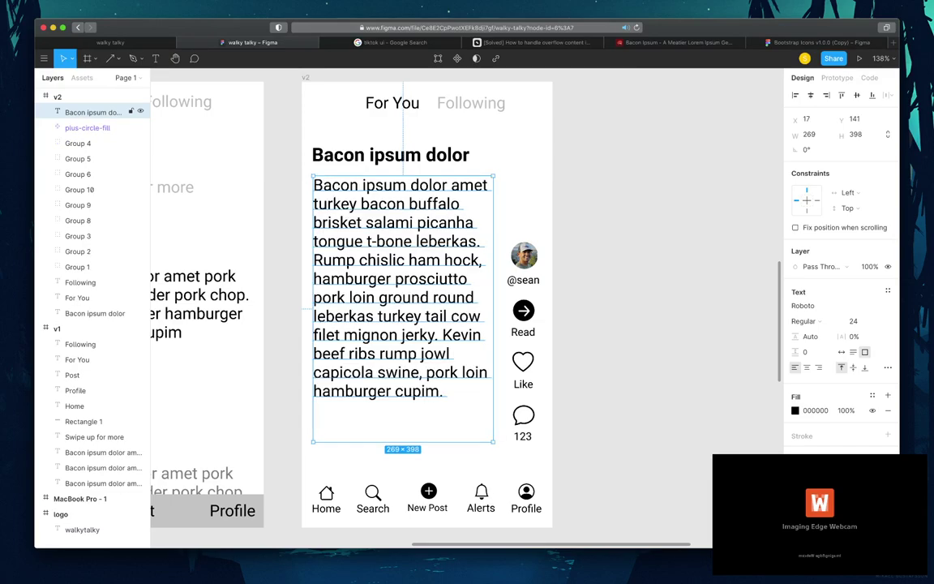
- Nudge the body text 2 px left and 3 px up, and fine-tune the headline's vertical position
key(alt)
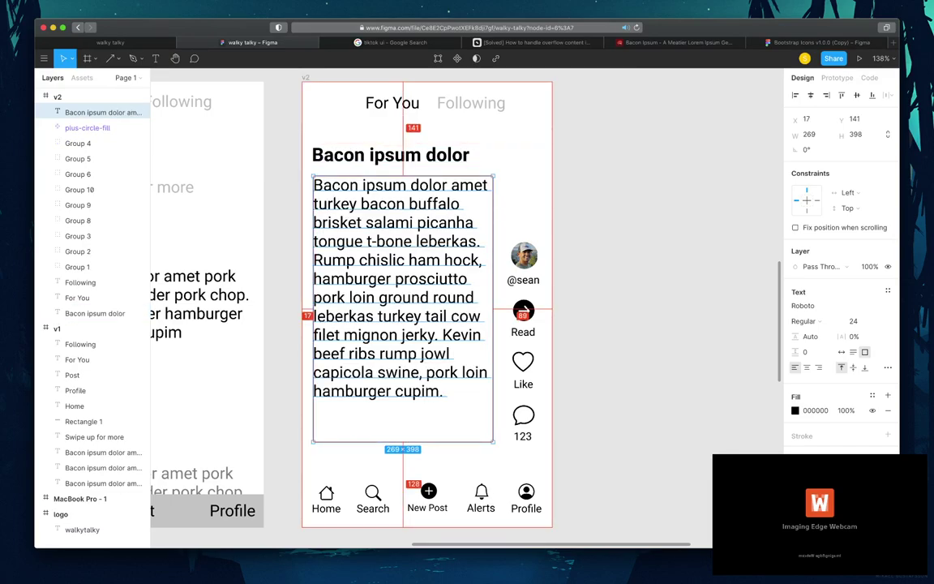
key(Left)
key(Left)
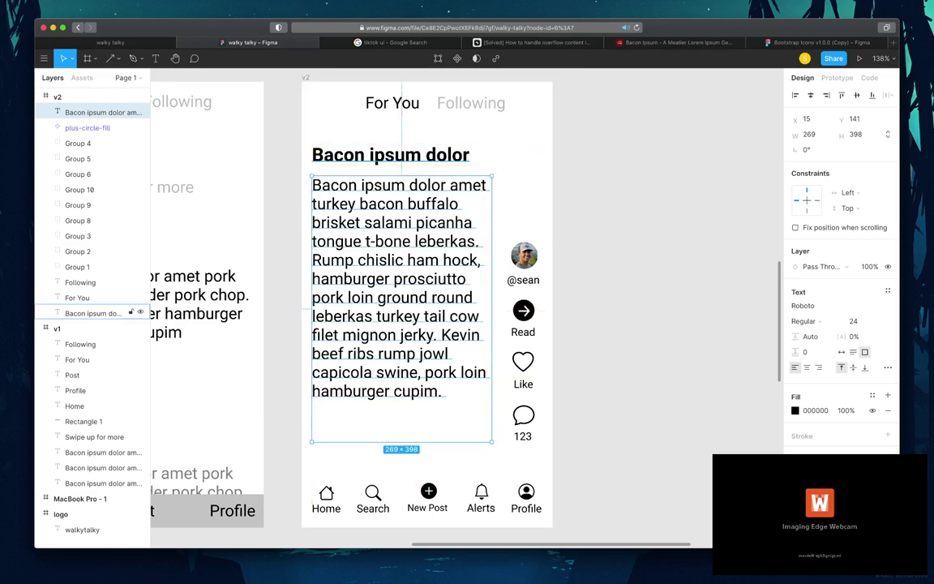
click(95, 313)
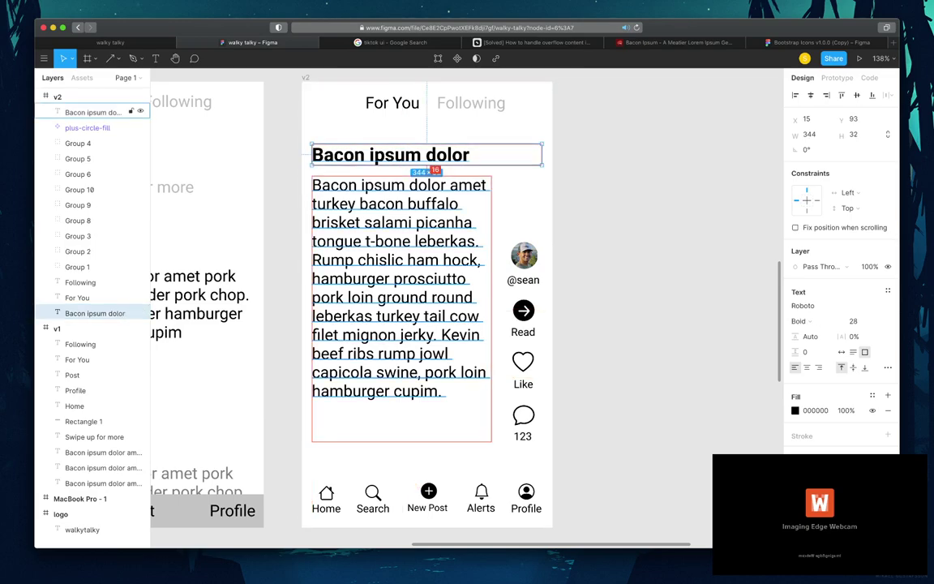
key(Down)
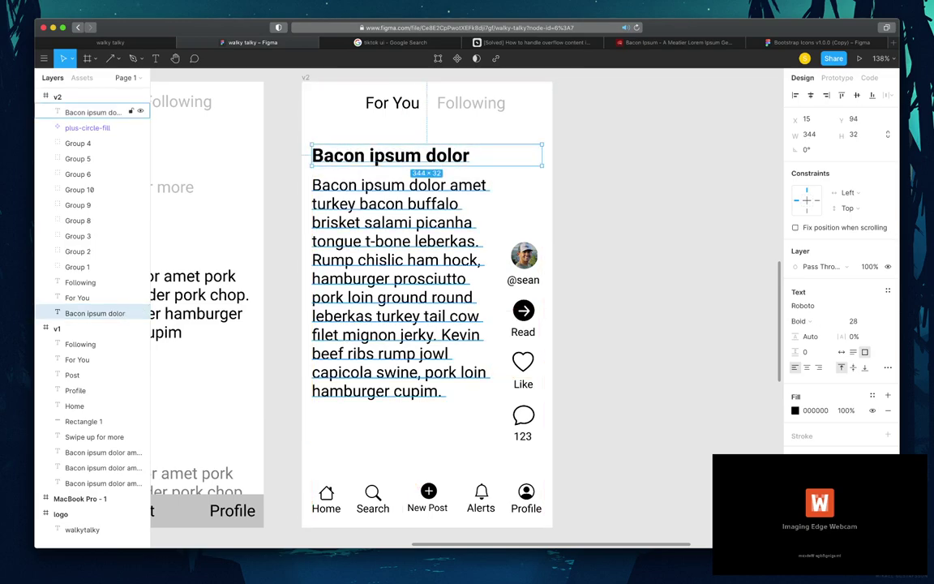
key(Up)
key(Up)
key(Up)
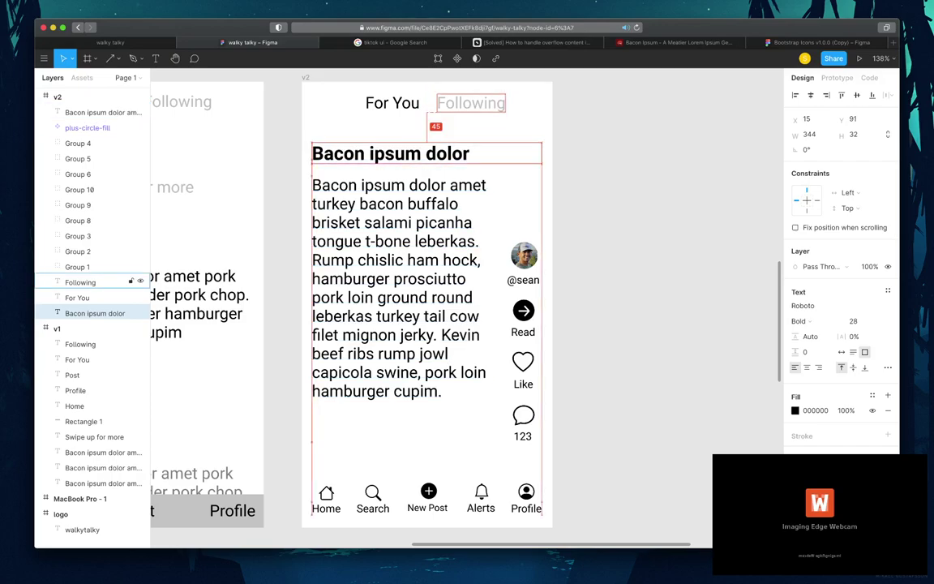
click(101, 112)
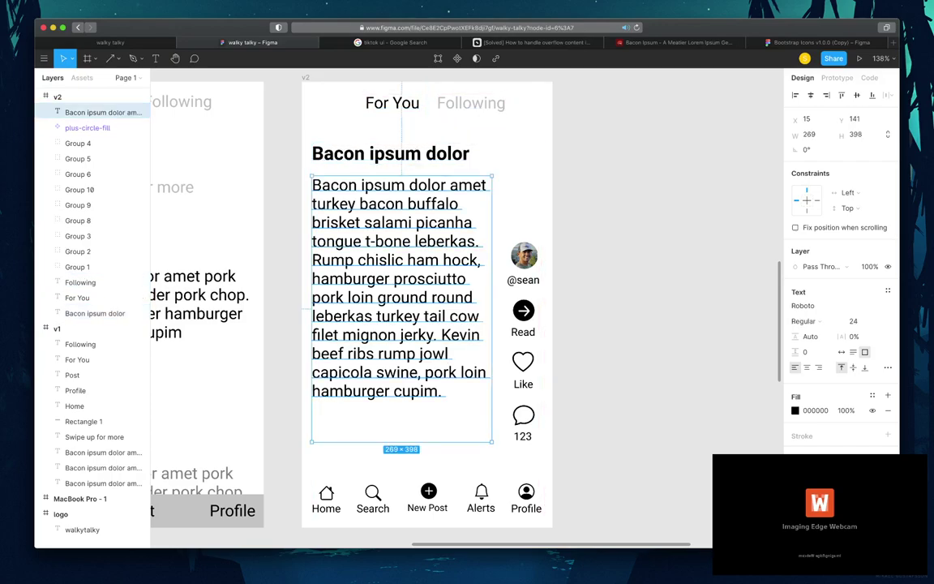
key(Up)
key(Up)
key(Up)
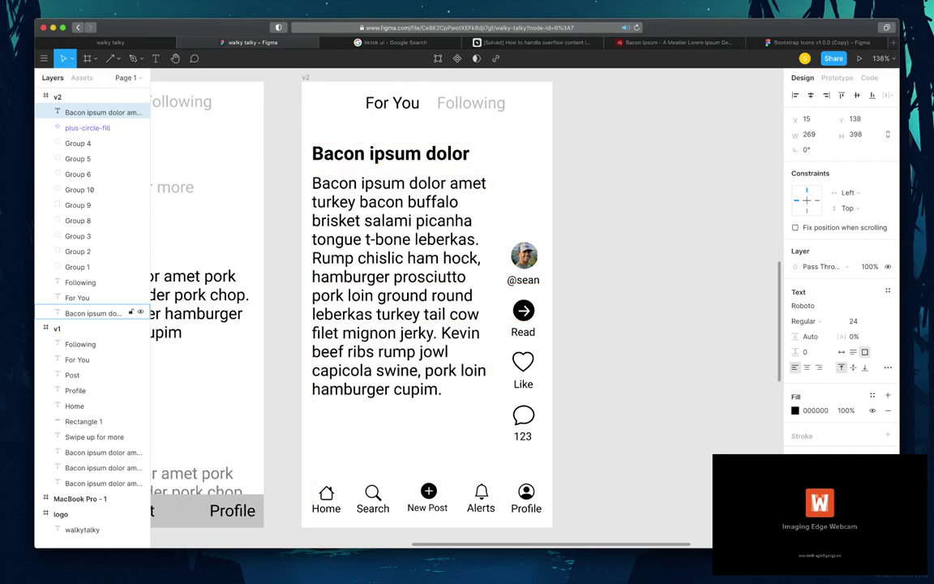
key(Escape)
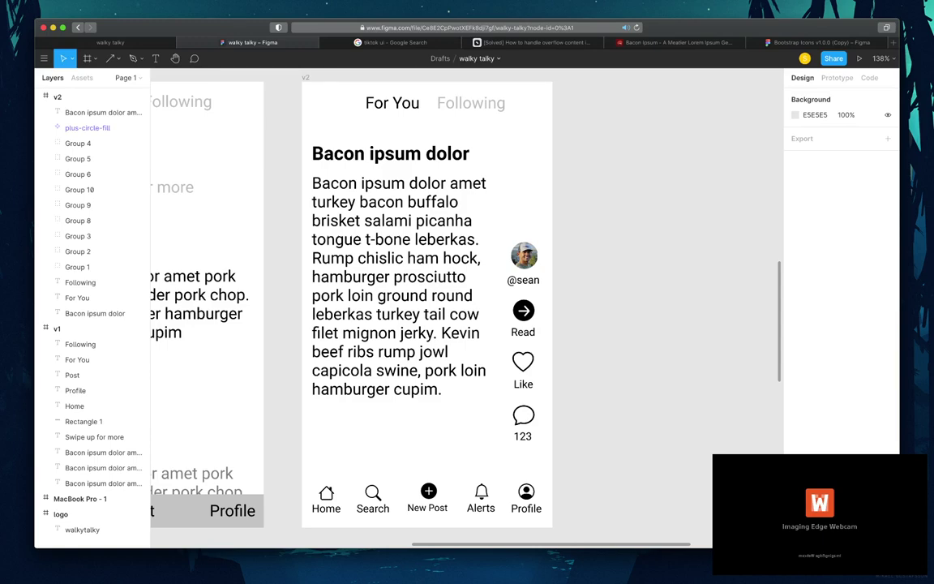
- Select the Profile, Alerts, New Post, Search and Home nav items to check their spacing
click(78, 220)
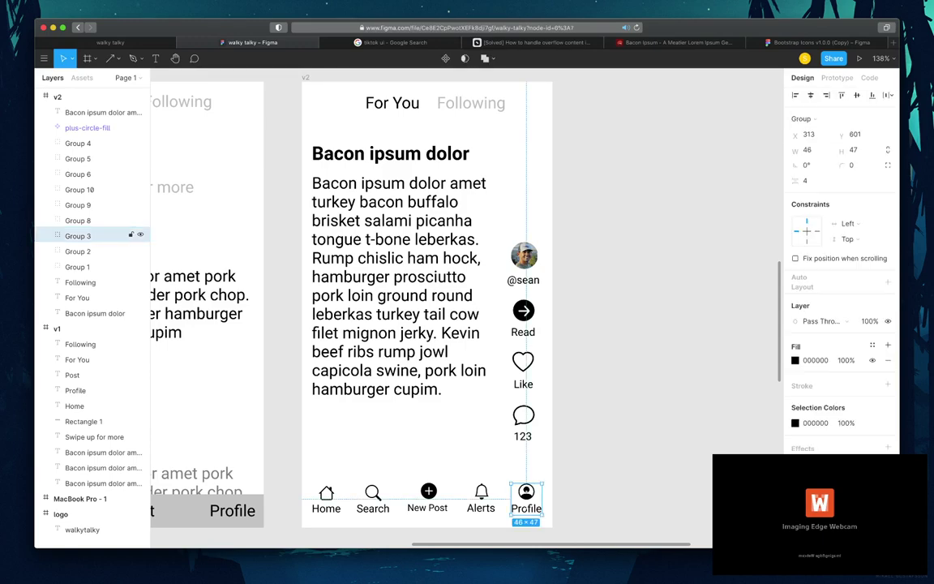
click(78, 142)
click(88, 127)
click(77, 250)
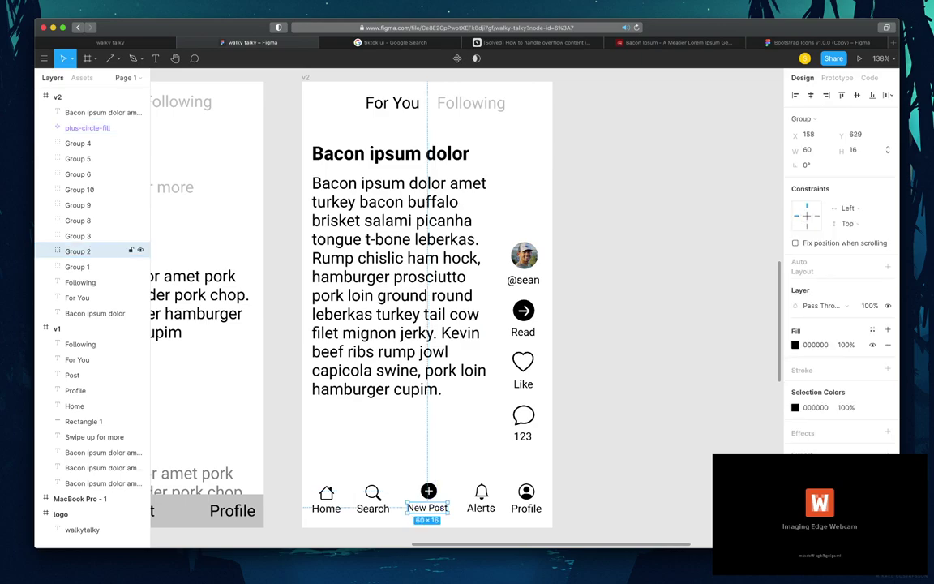
click(77, 236)
click(77, 267)
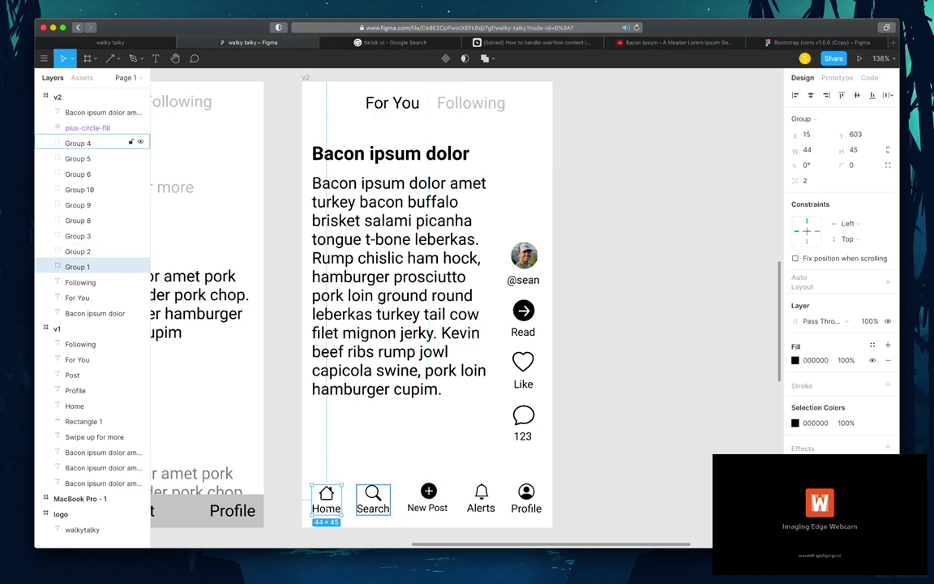
click(78, 142)
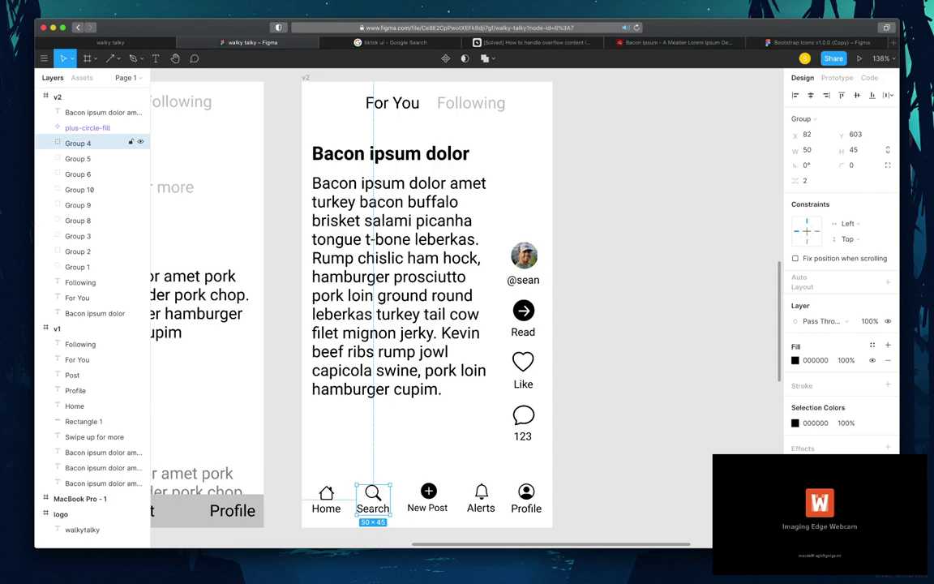
- Search Google for 'path social network', skim the Path Wikipedia article, and go back to the results
key(ctrl+Tab)
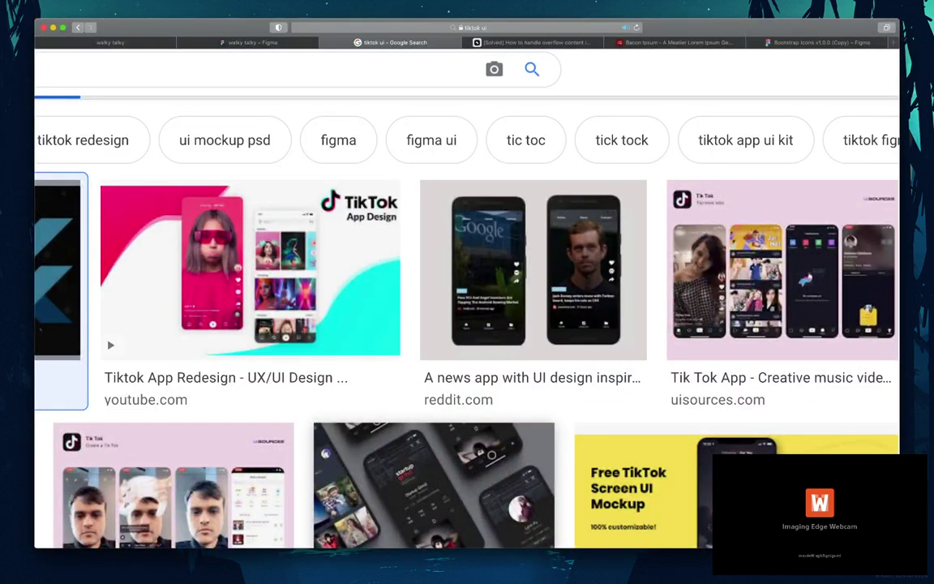
key(super+t)
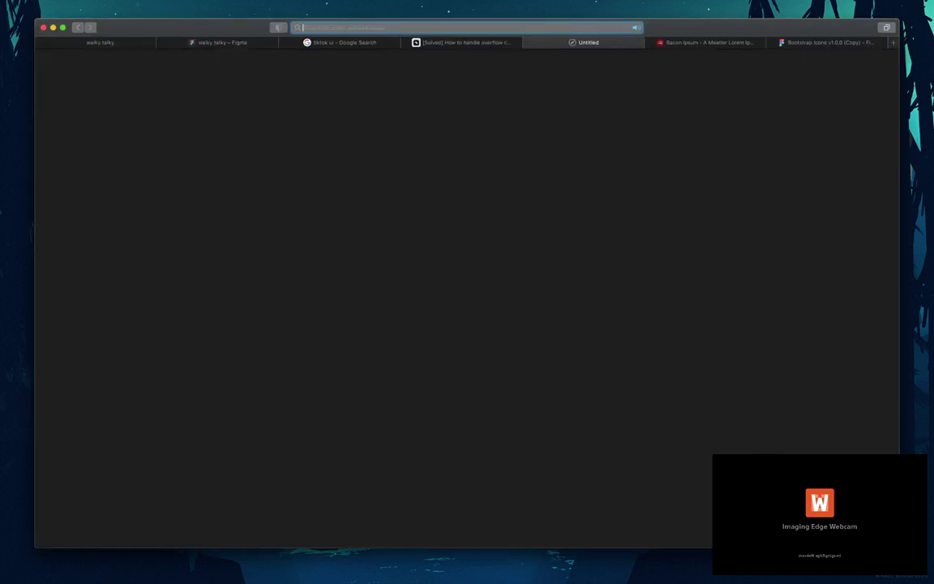
text(patt social network)
key(Return)
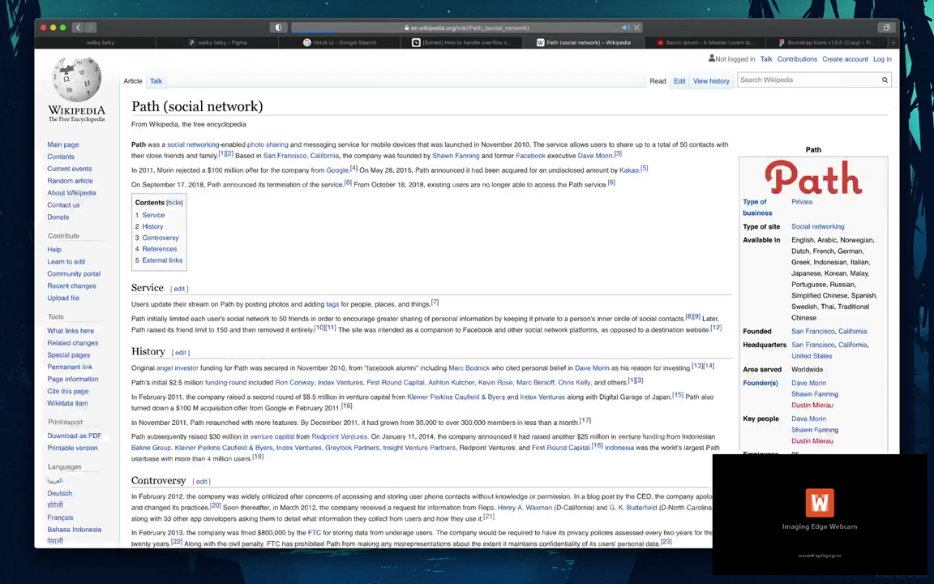
scroll(422, 300, down, 10)
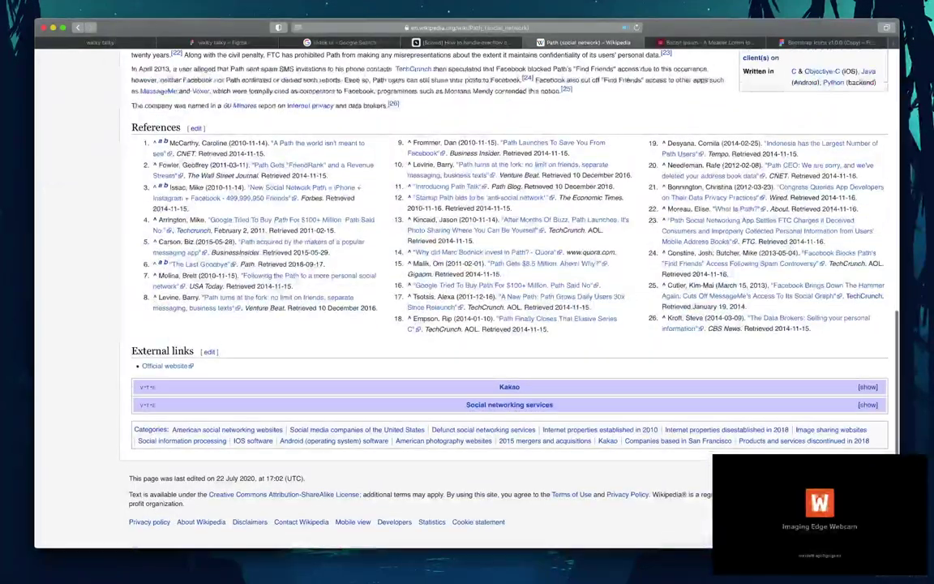
scroll(422, 300, up, 20)
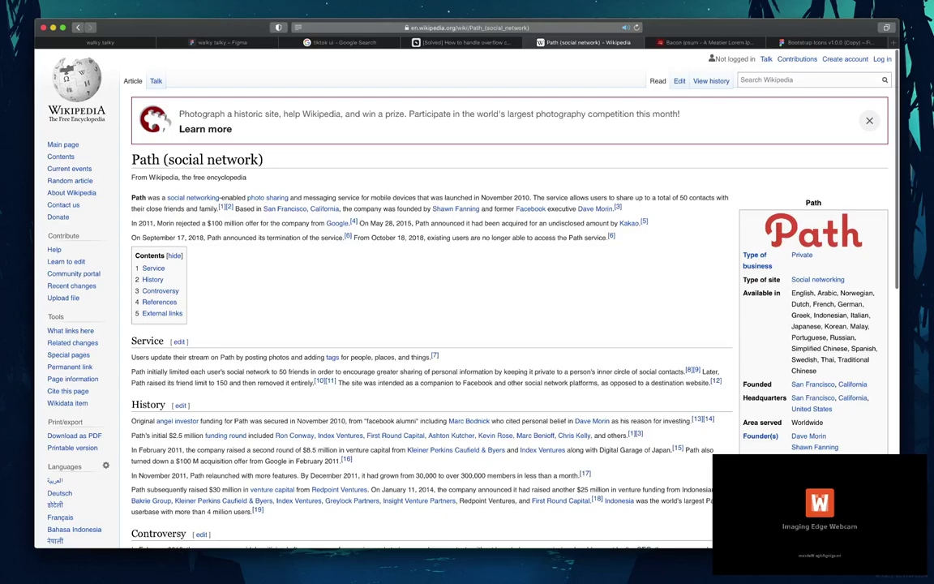
key(super+bracketleft)
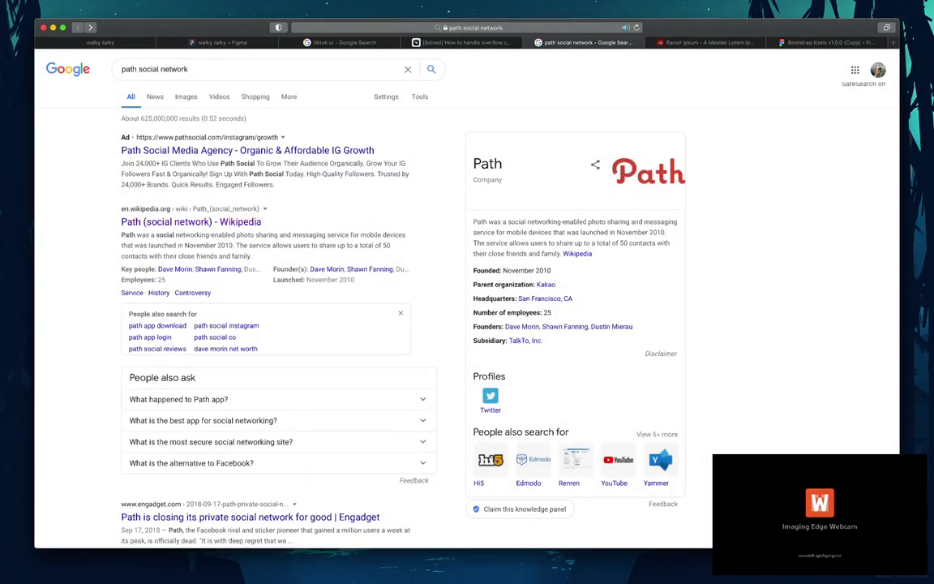
- Show image results for path social network and preview the Engadget, Path, Verge and Wired images
click(186, 97)
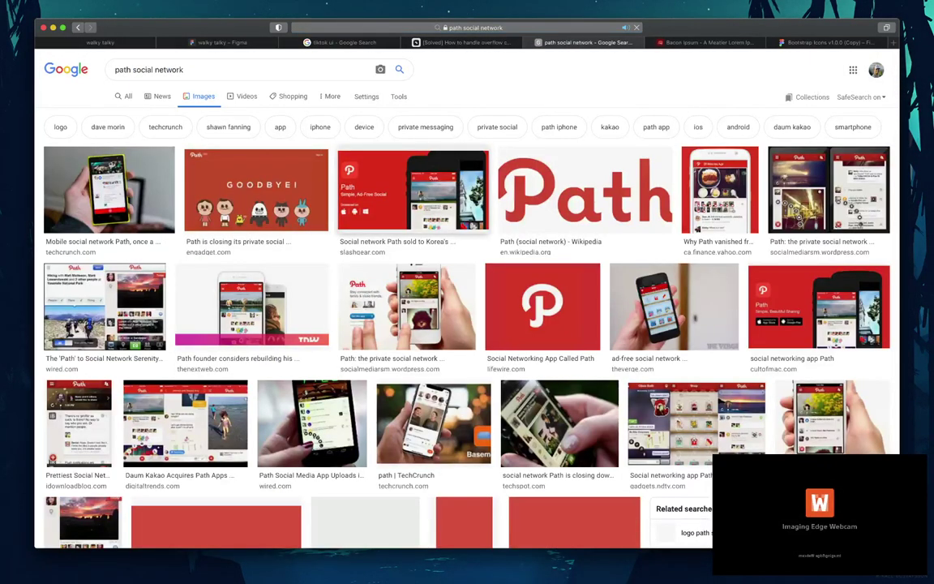
click(257, 189)
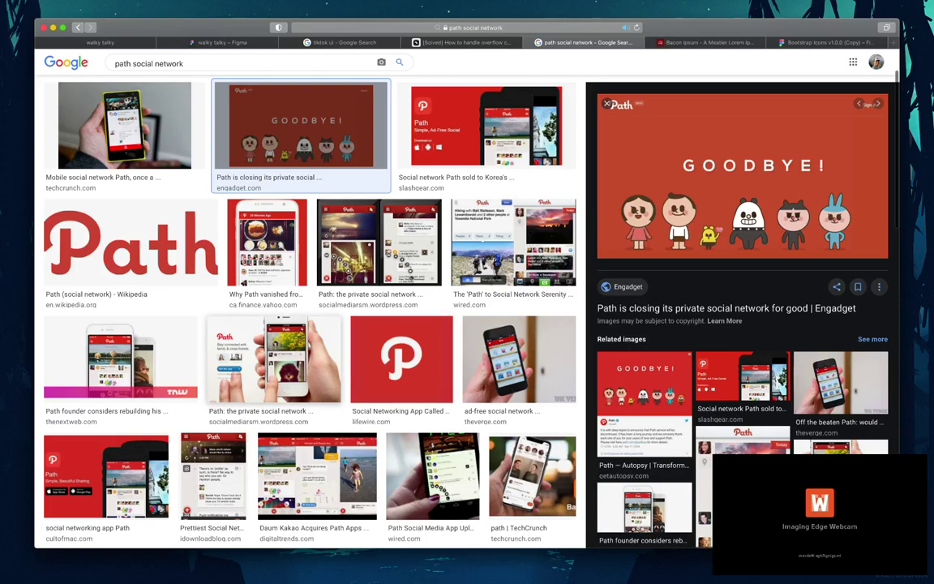
click(274, 360)
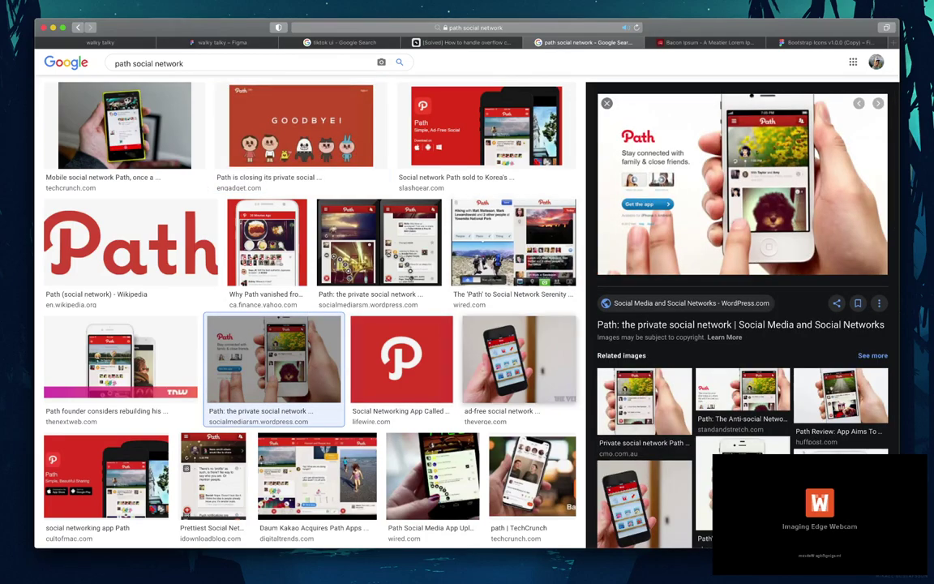
click(519, 360)
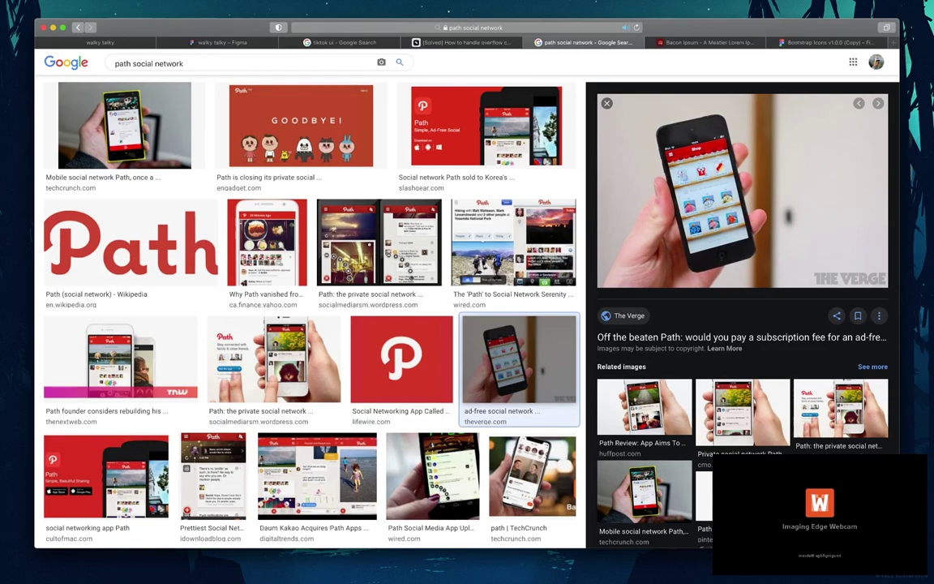
scroll(341, 243, down, 2)
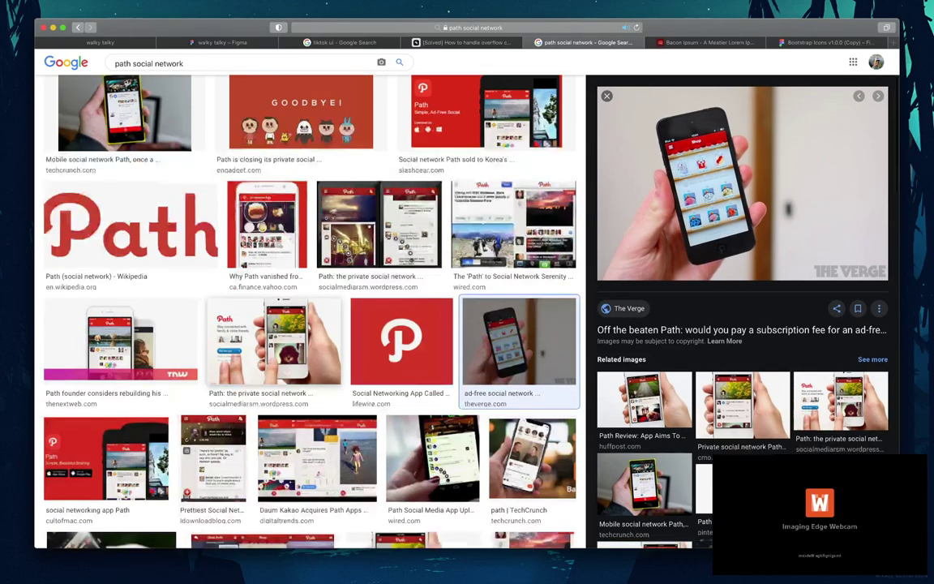
click(432, 392)
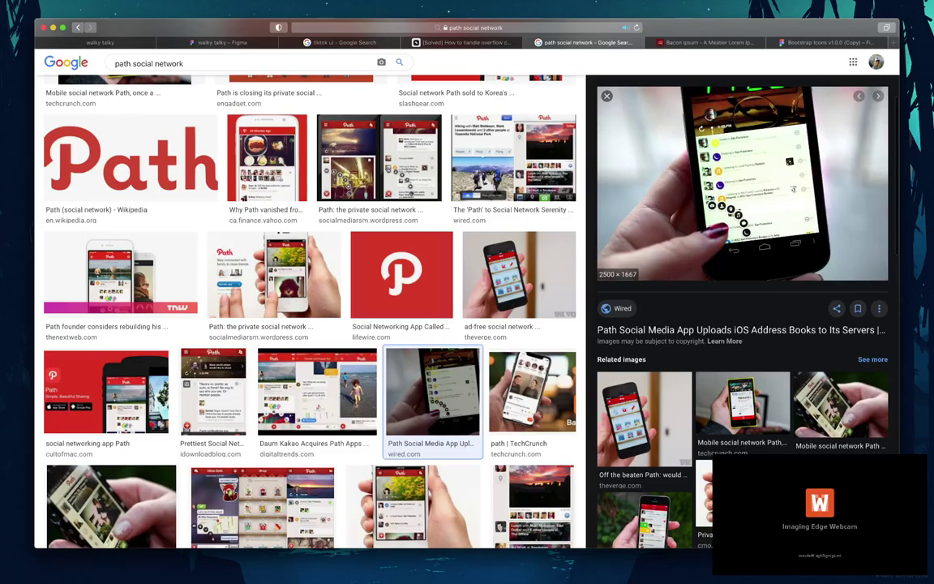
- Scroll through the Path app screenshots, then open a new blank tab
scroll(736, 237, up, 5)
scroll(467, 284, left, 10)
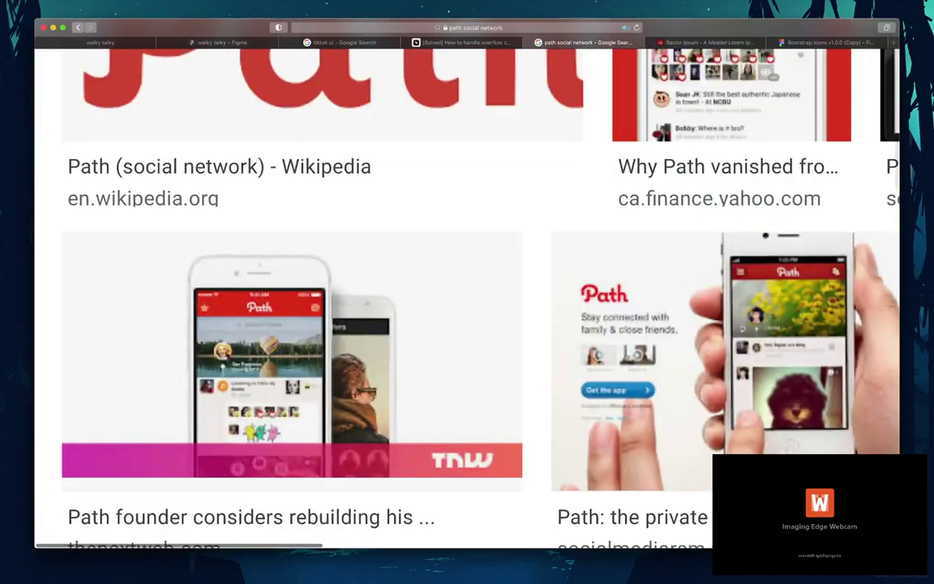
scroll(317, 473, down, 3)
scroll(318, 473, right, 5)
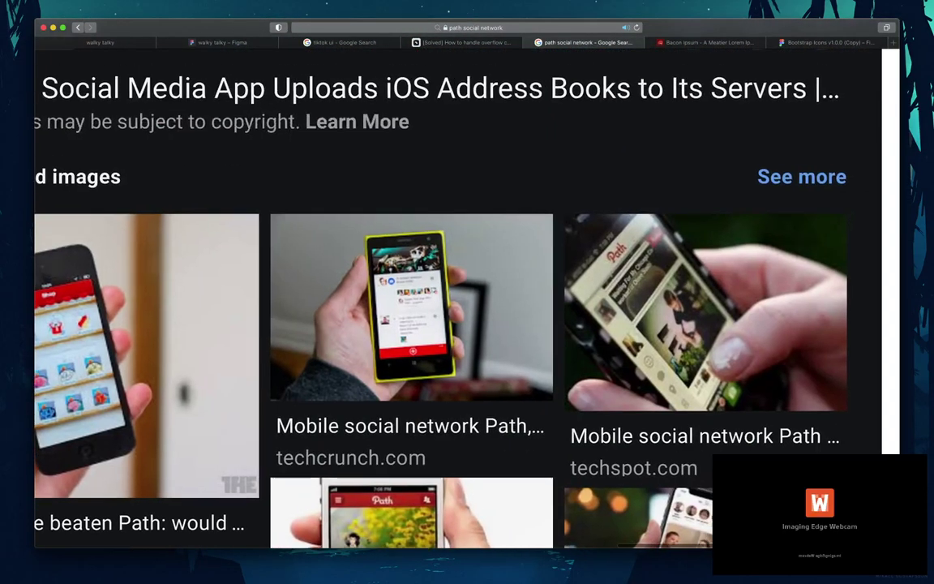
scroll(317, 473, down, 3)
scroll(317, 473, up, 3)
scroll(317, 473, down, 5)
scroll(318, 473, up, 2)
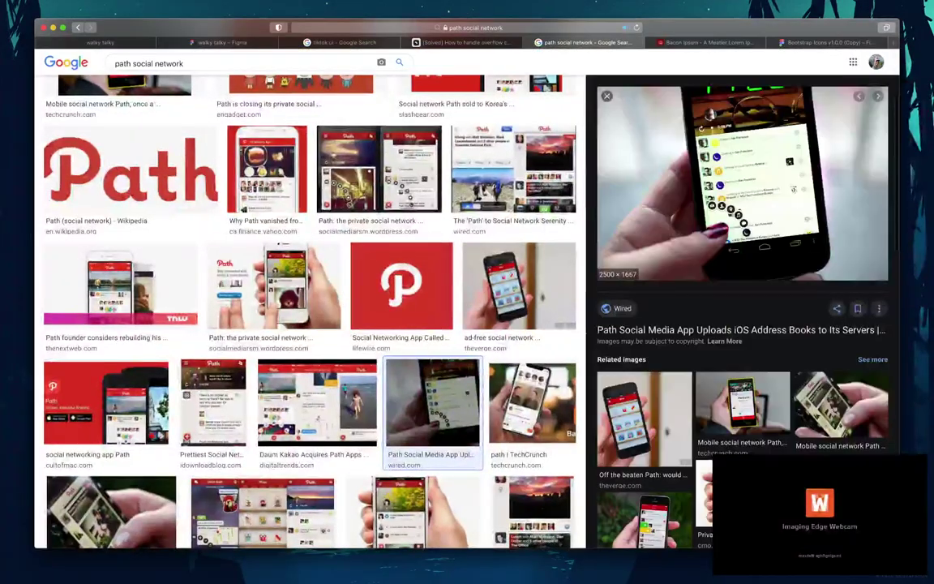
scroll(467, 311, up, 3)
scroll(467, 311, down, 2)
scroll(467, 311, up, 4)
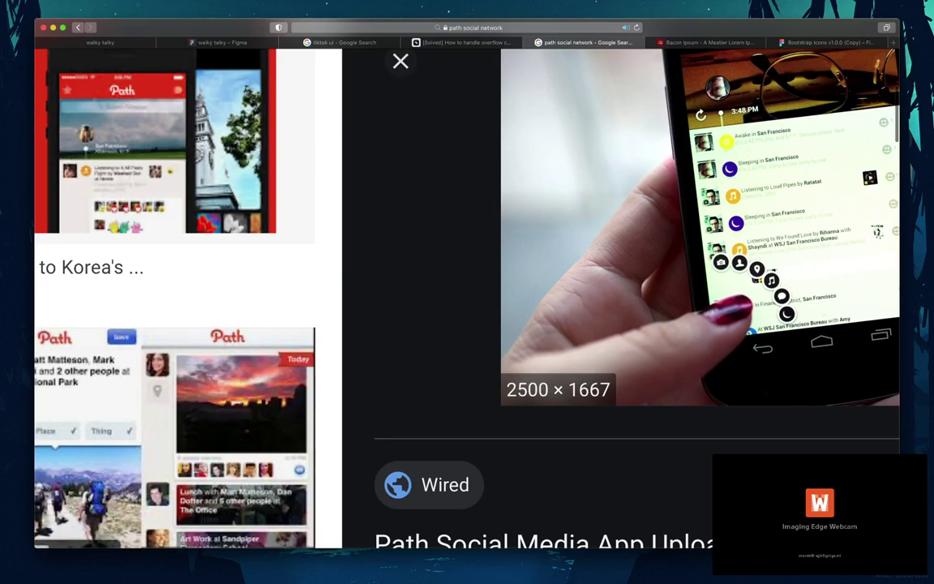
key(super+t)
- Search Google for 'flyout menu', then refine the query to 'flyout menu codepen'
text(flyout menu)
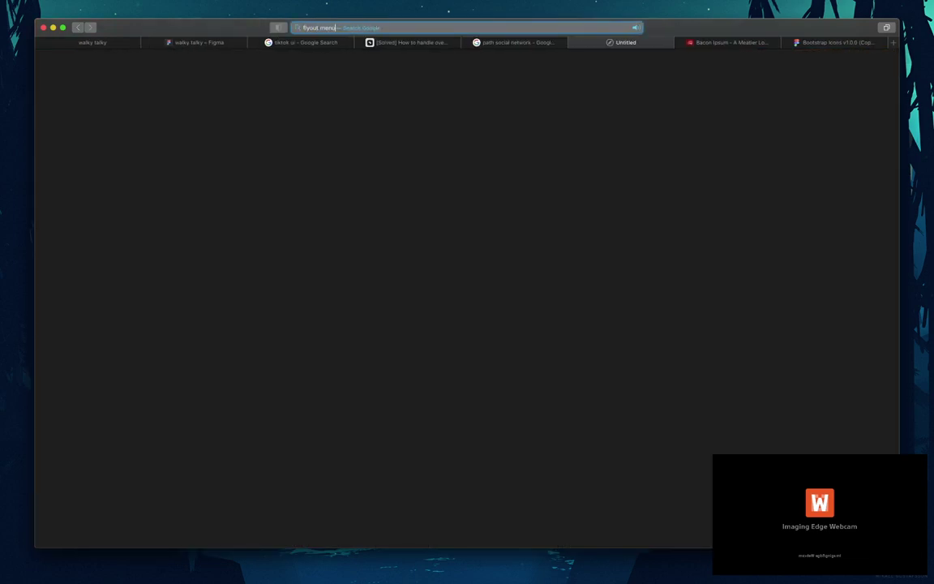
key(Return)
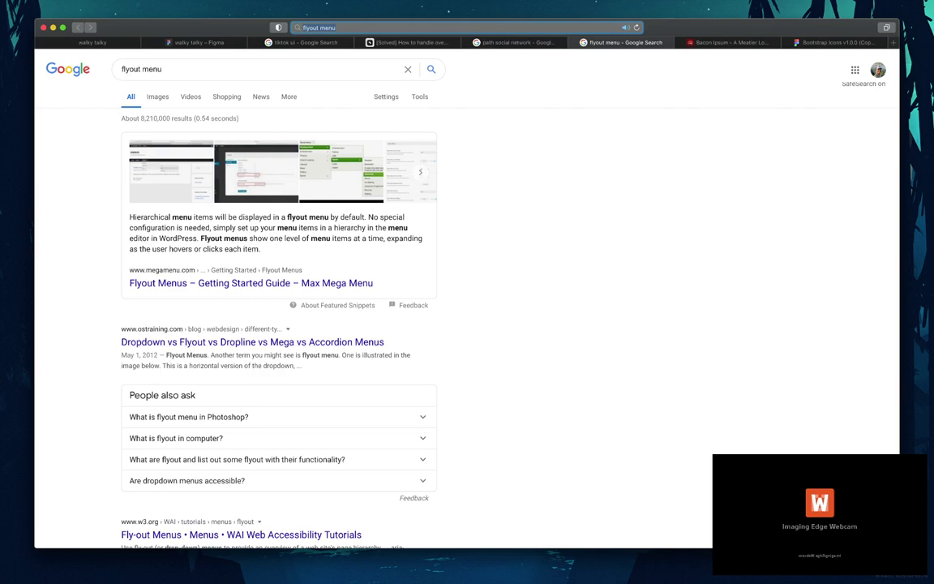
click(243, 69)
text(codepen)
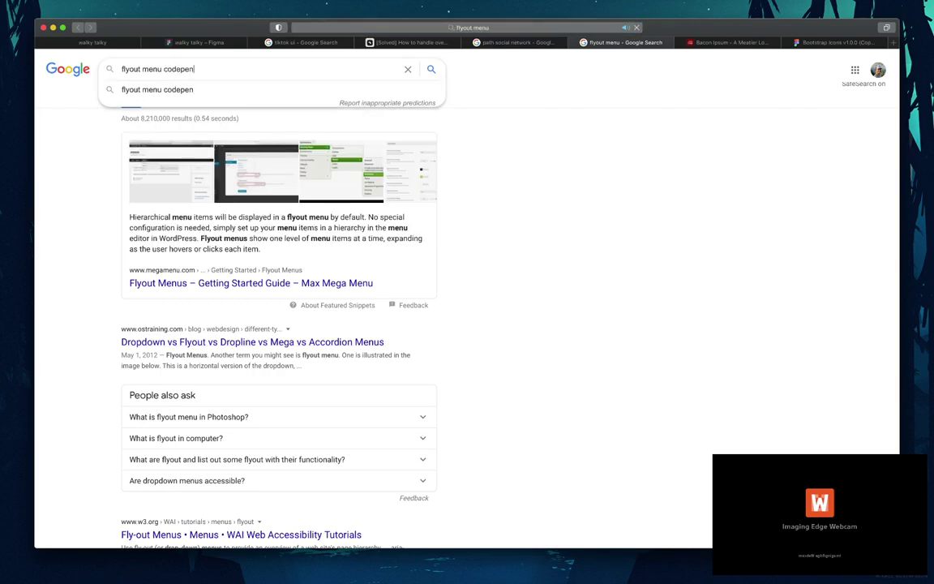
key(Return)
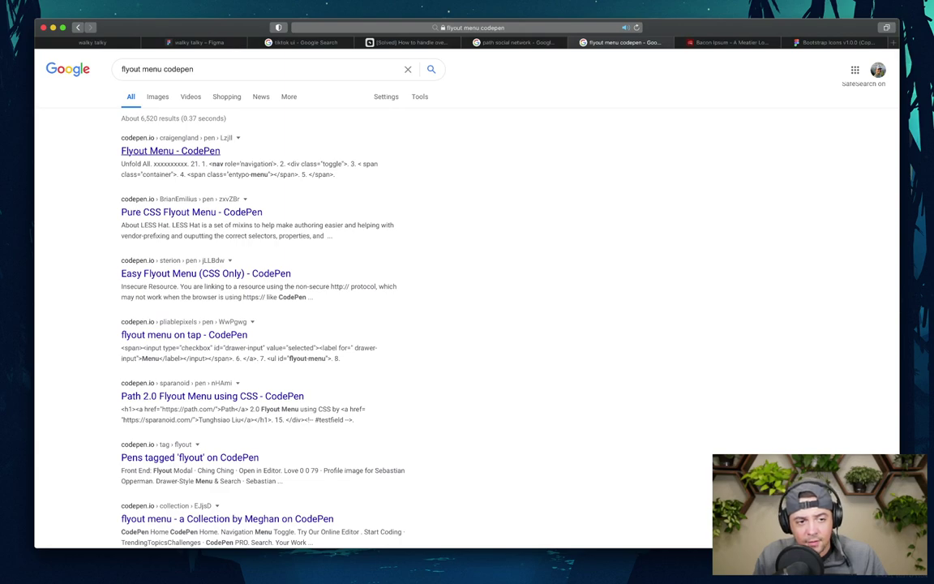
- Open the 'Path 2.0 Flyout Menu using CSS' pen, then switch to the Path image results
click(171, 151)
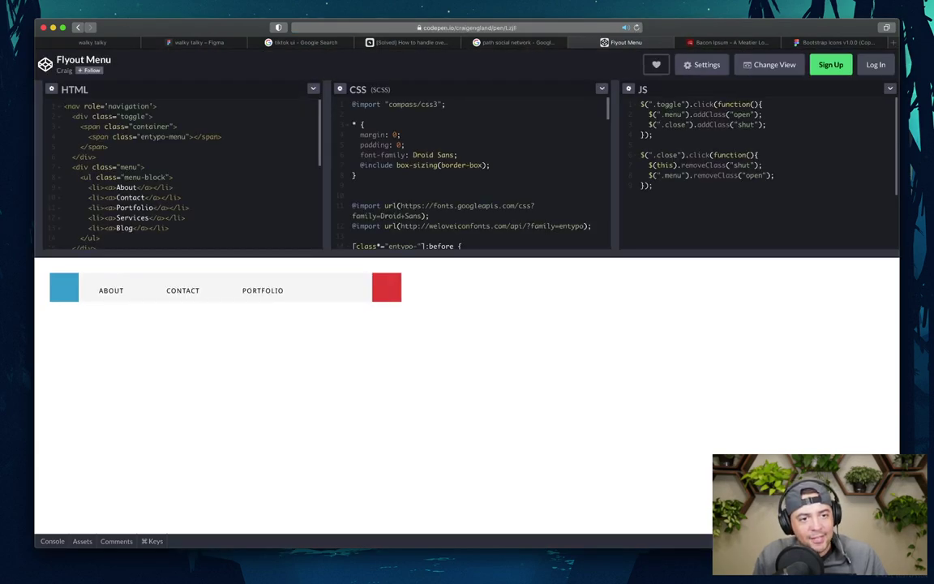
scroll(467, 324, left, 5)
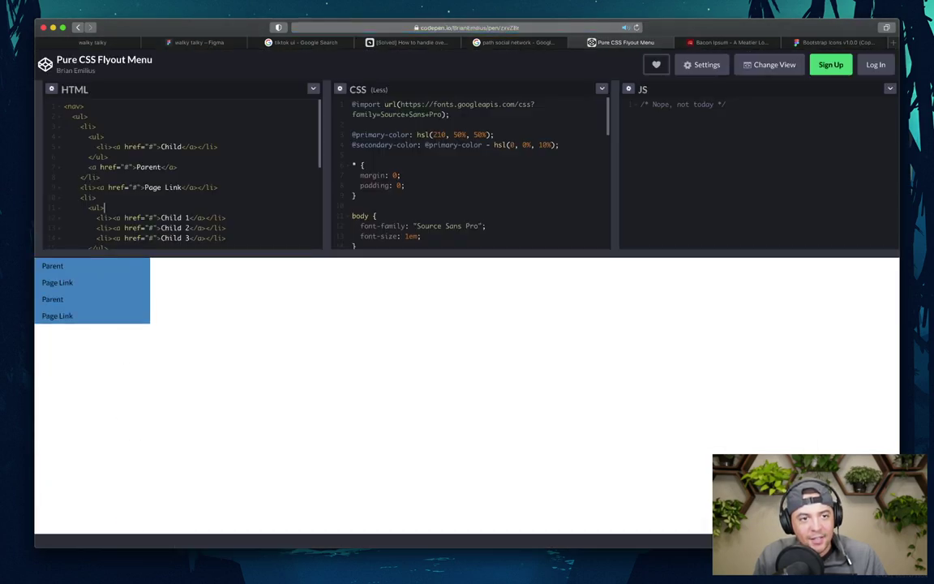
scroll(467, 324, left, 5)
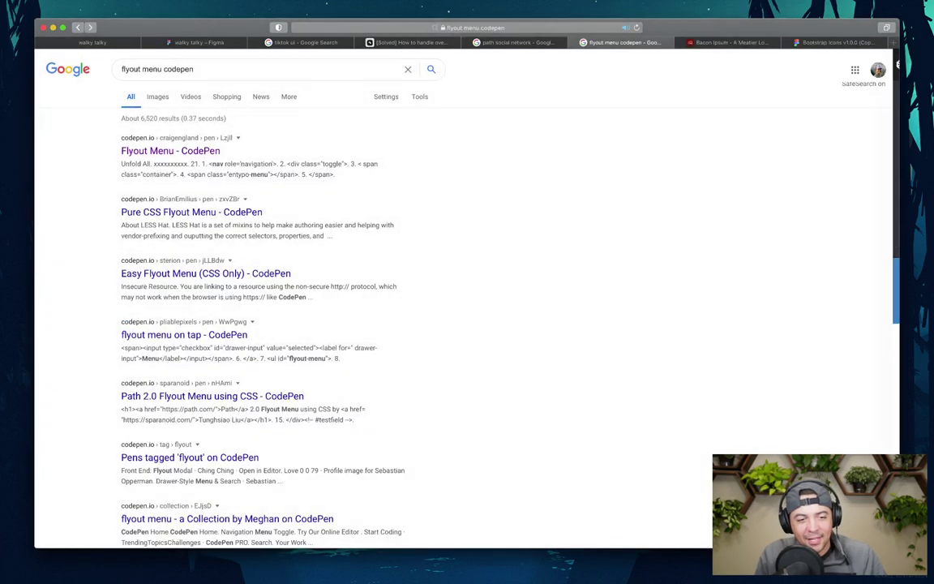
click(136, 69)
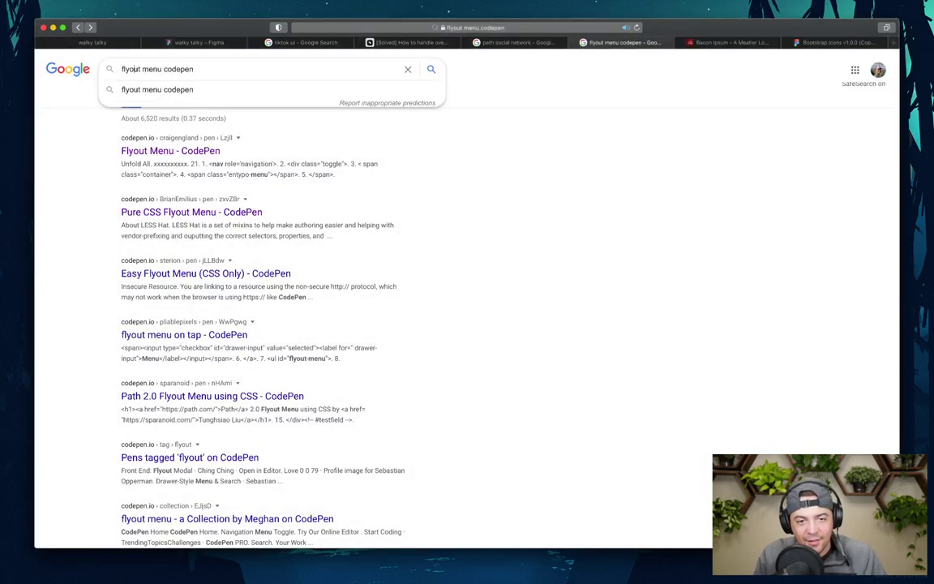
click(213, 395)
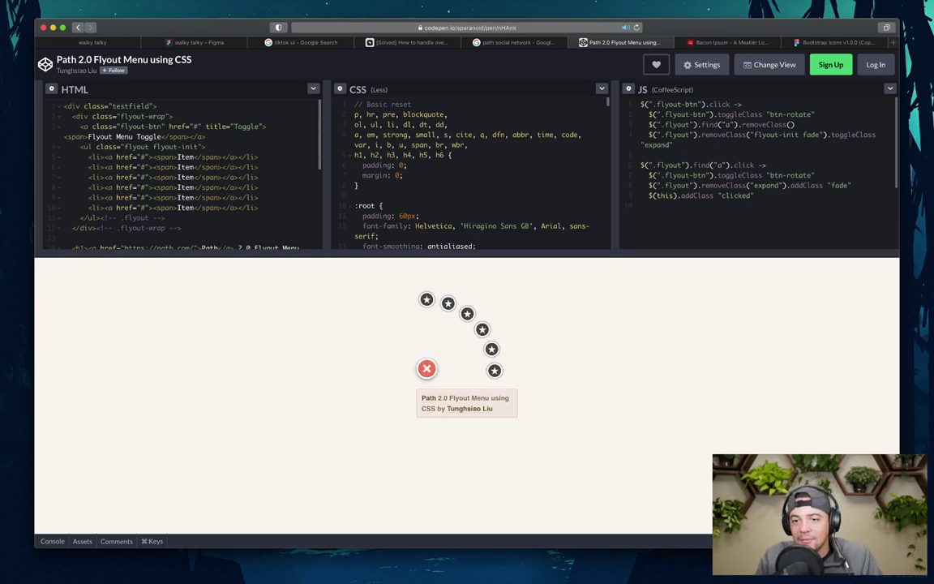
key(ctrl+shift+Tab)
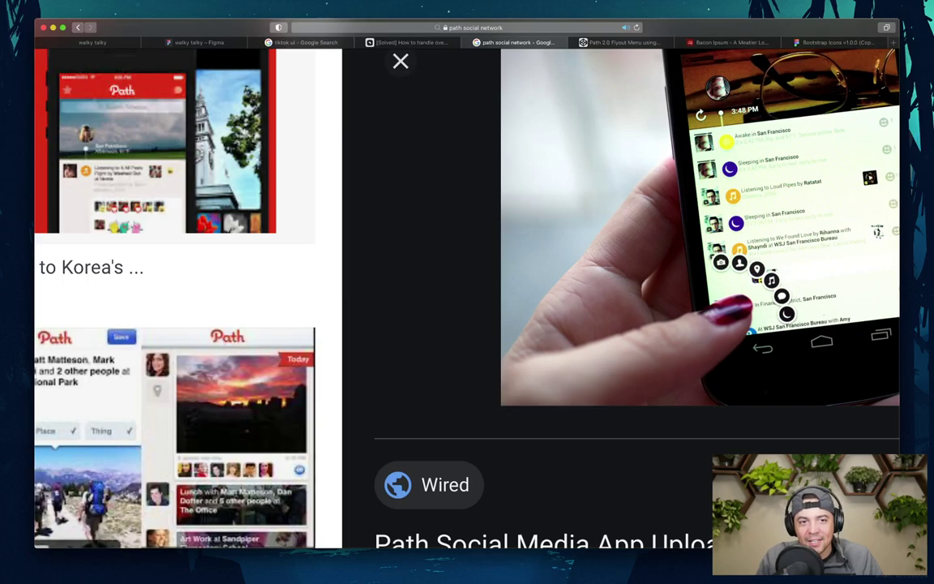
- Close the Figma overflow forum thread and switch to the Path 2.0 flyout demo
key(ctrl+shift+Tab)
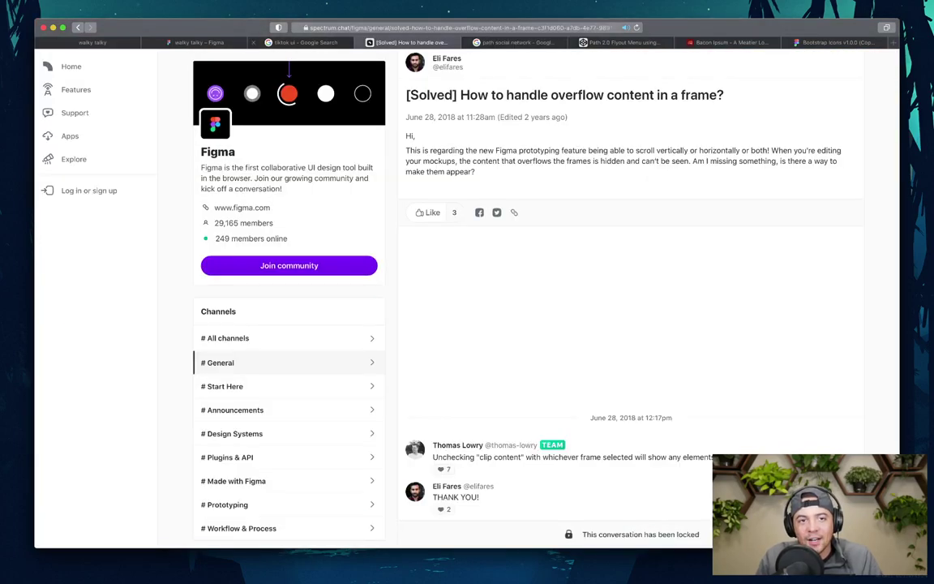
key(ctrl+w)
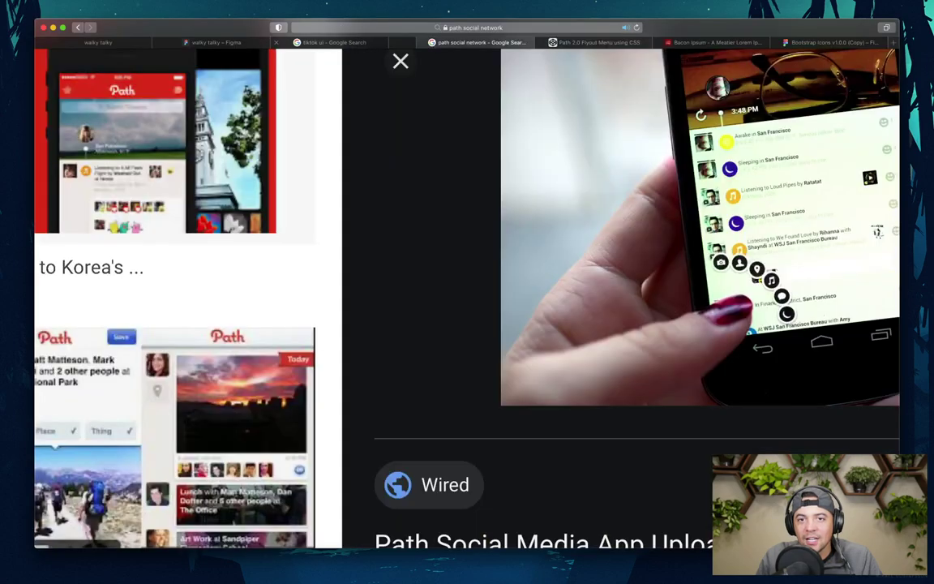
key(ctrl+shift+Tab)
key(ctrl+shift+Tab)
key(ctrl+Tab)
key(ctrl+Tab)
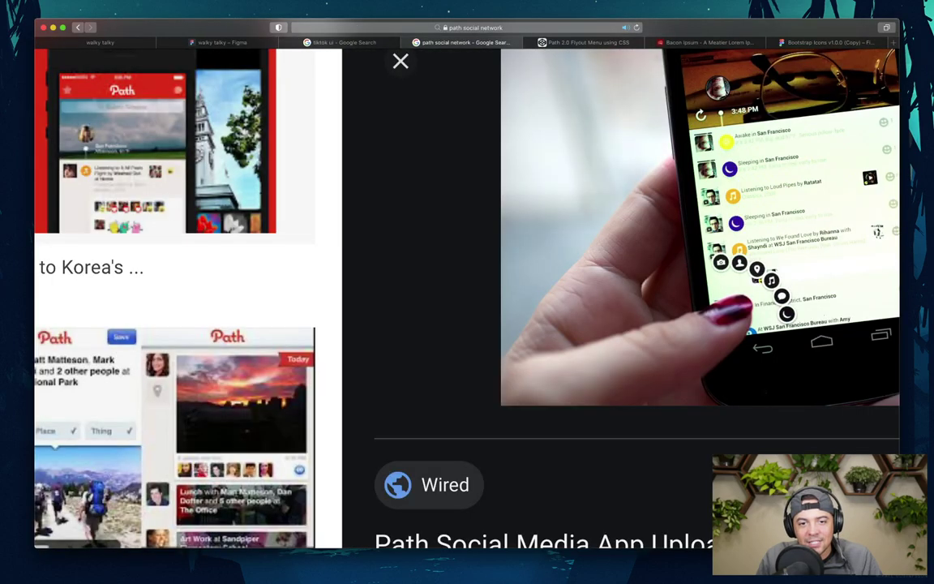
key(ctrl+Tab)
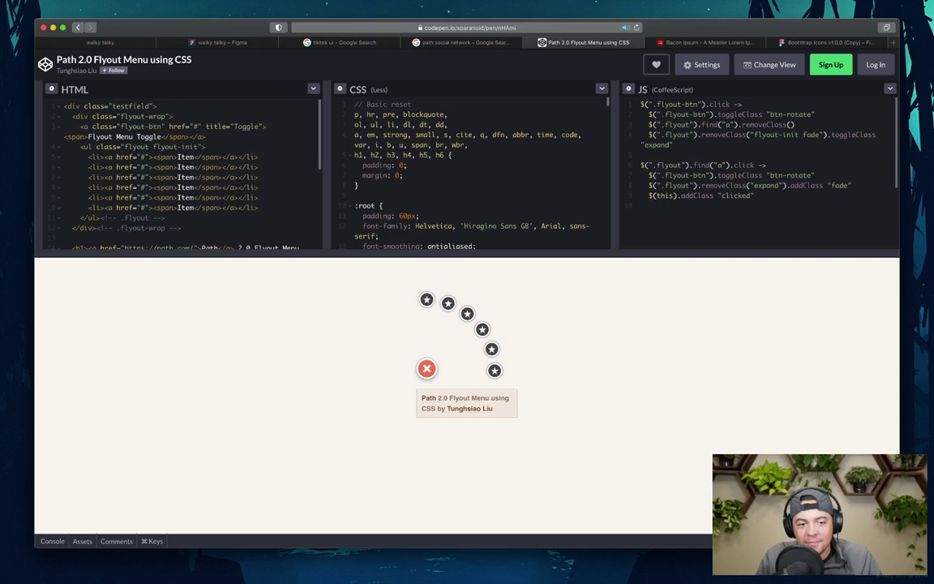
- Toggle the demo's + button to replay the flyout animation, then return to the Path image results
click(447, 302)
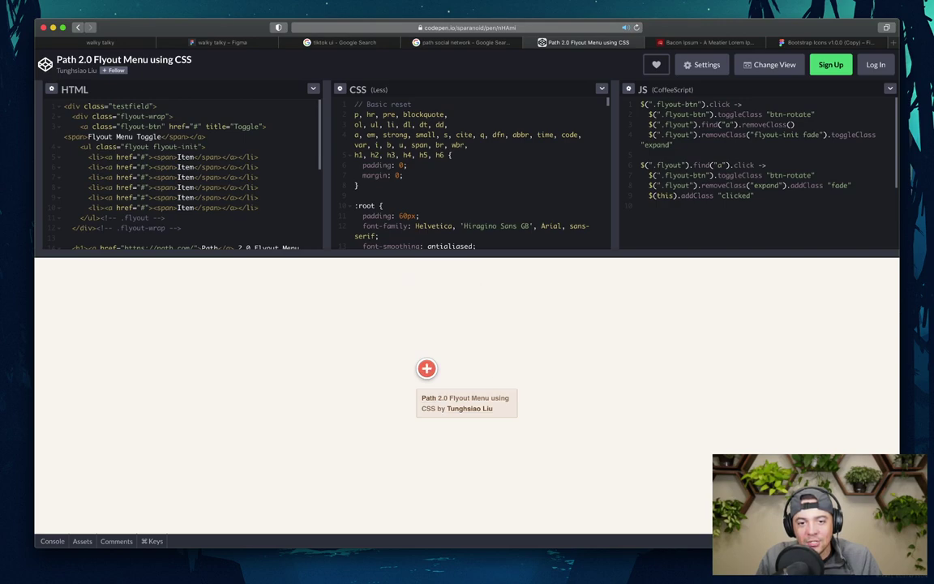
click(427, 369)
click(465, 317)
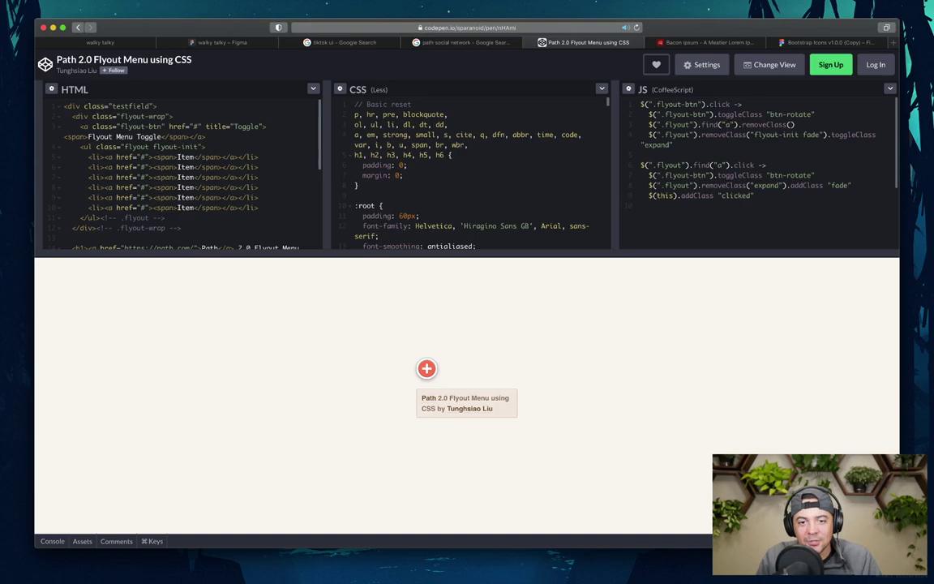
click(427, 369)
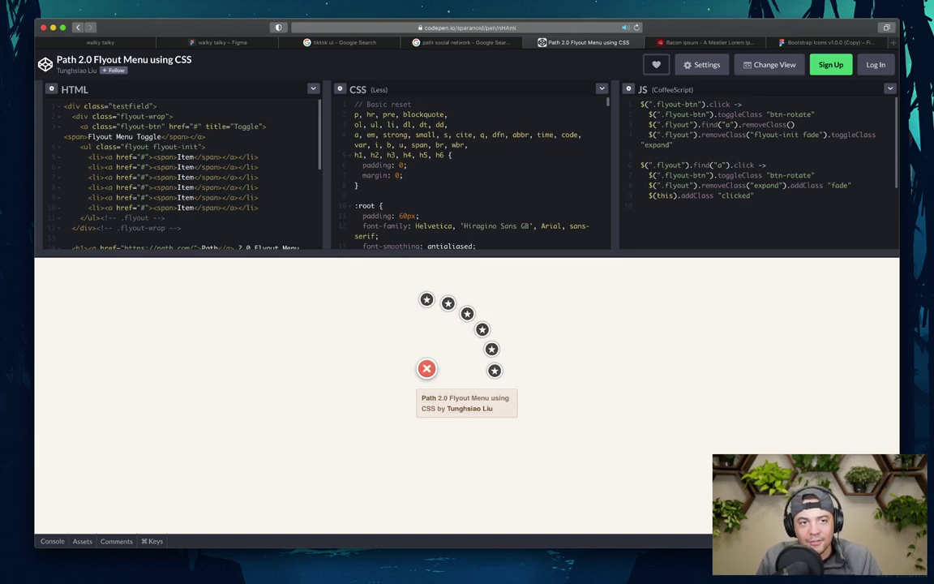
click(462, 42)
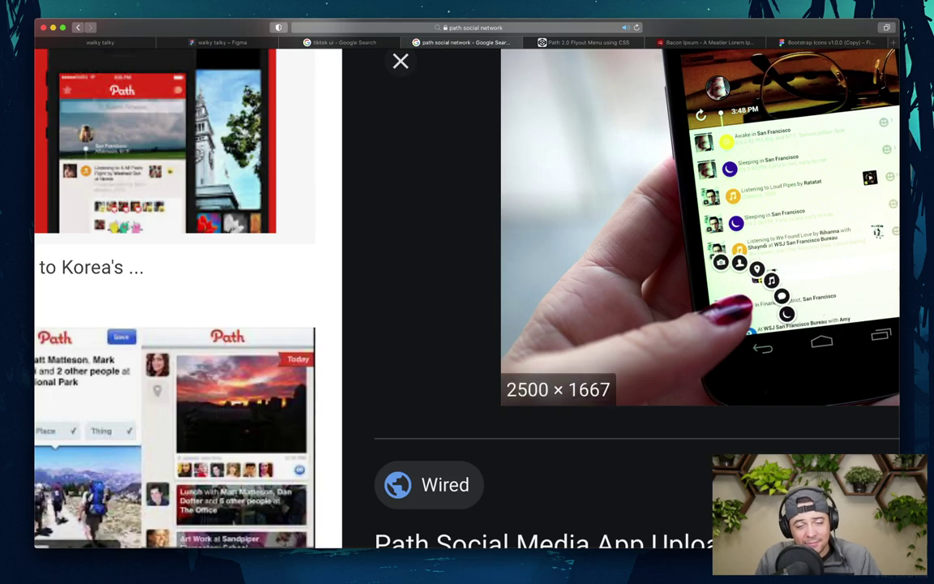
- Glance back at the walky talky design, then close the Bacon Ipsum tab
key(super+2)
key(Escape)
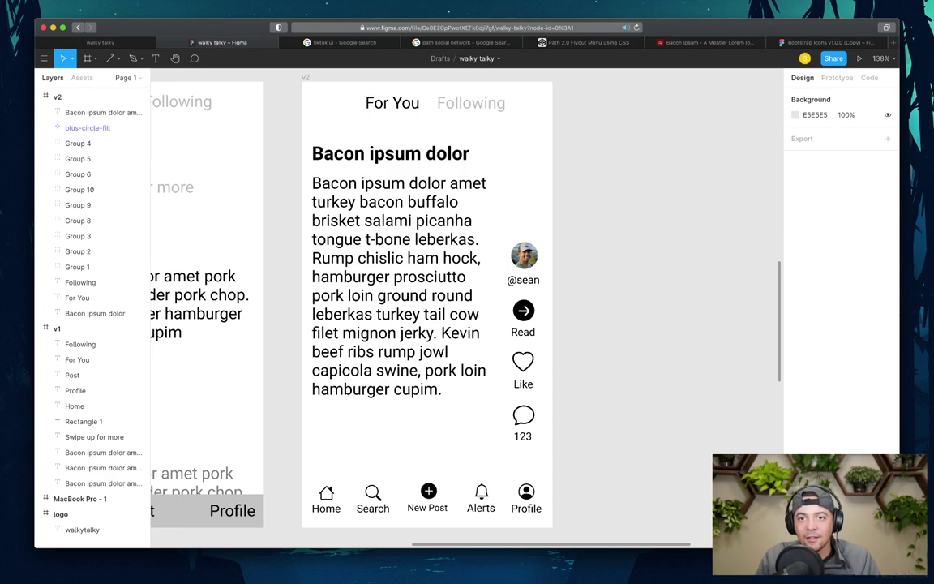
key(super+6)
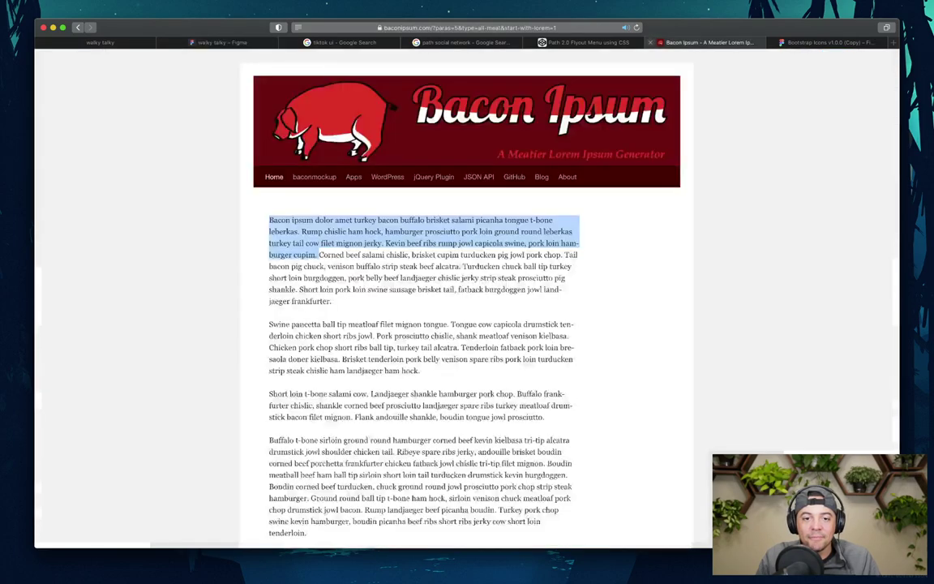
key(super+w)
- Close the Path social network and TikTok UI image search tabs, returning to Figma
key(ctrl+shift+Tab)
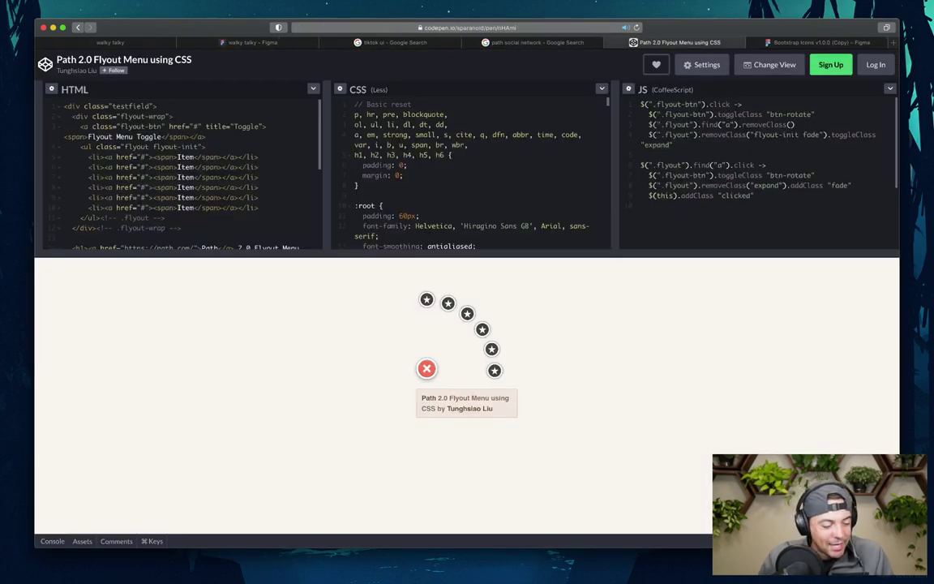
click(426, 369)
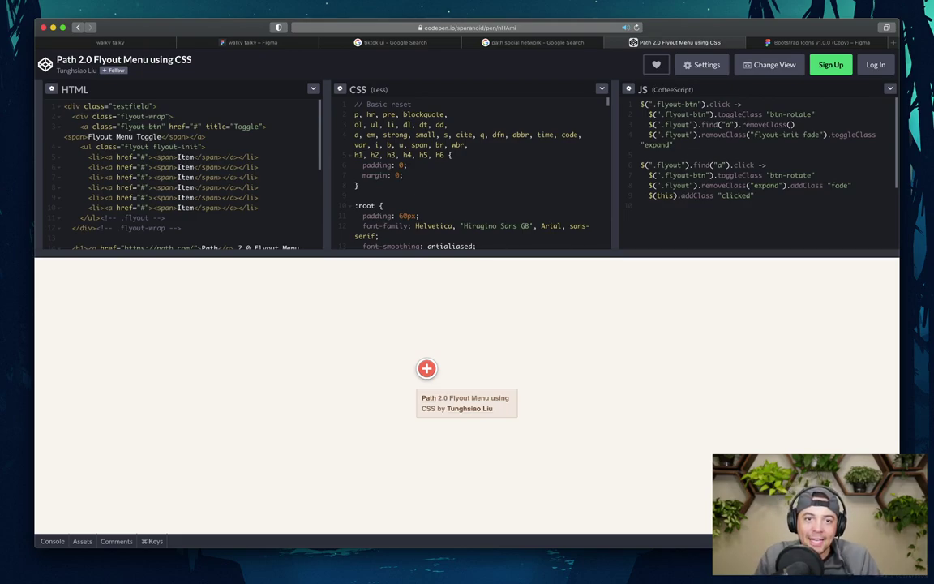
key(ctrl+shift+Tab)
key(super+w)
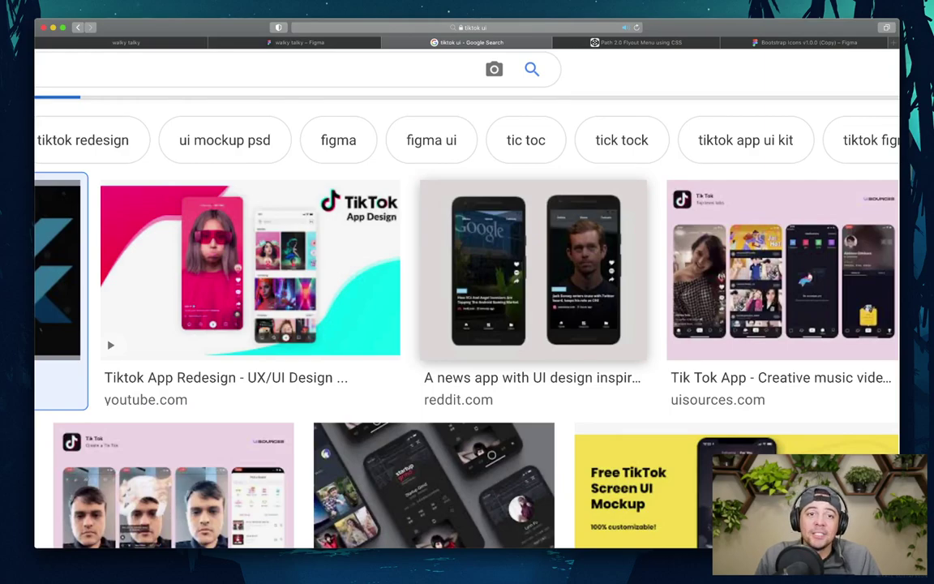
key(super+w)
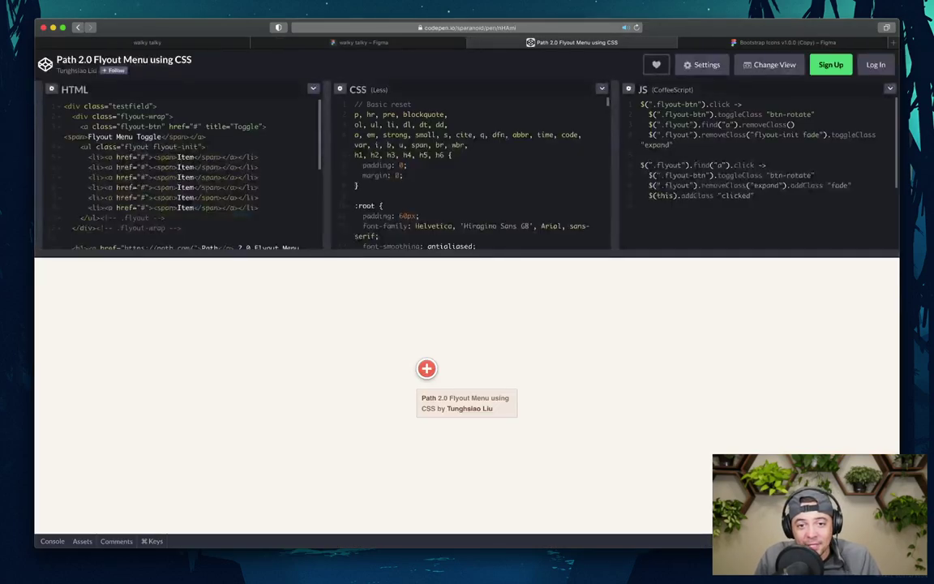
key(ctrl+shift+Tab)
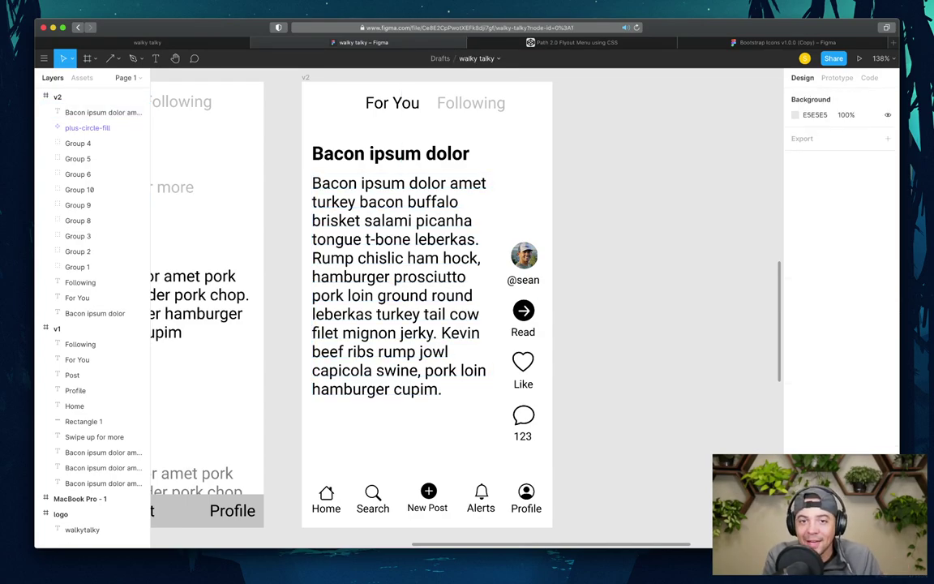
- Search for 'path social network' in a new tab
key(super+t)
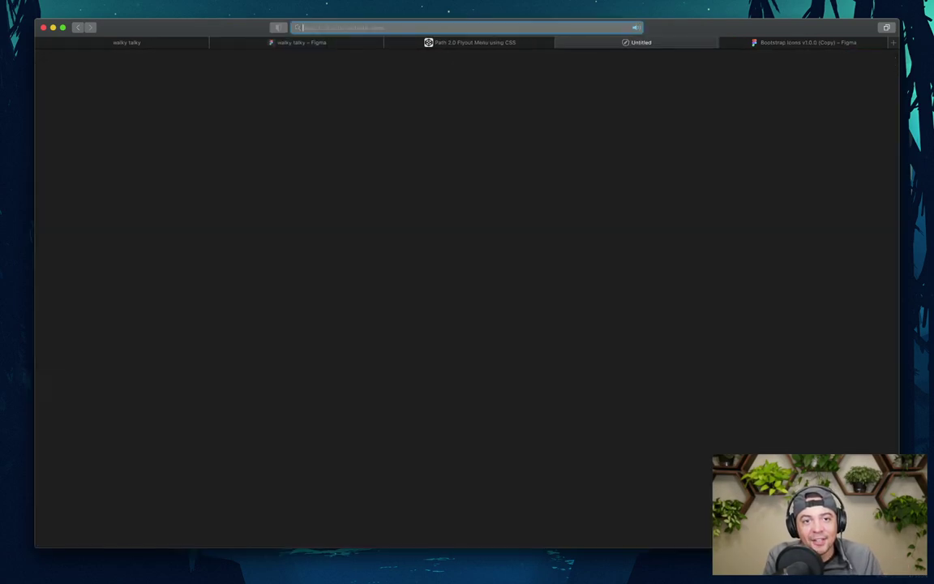
text(path social network)
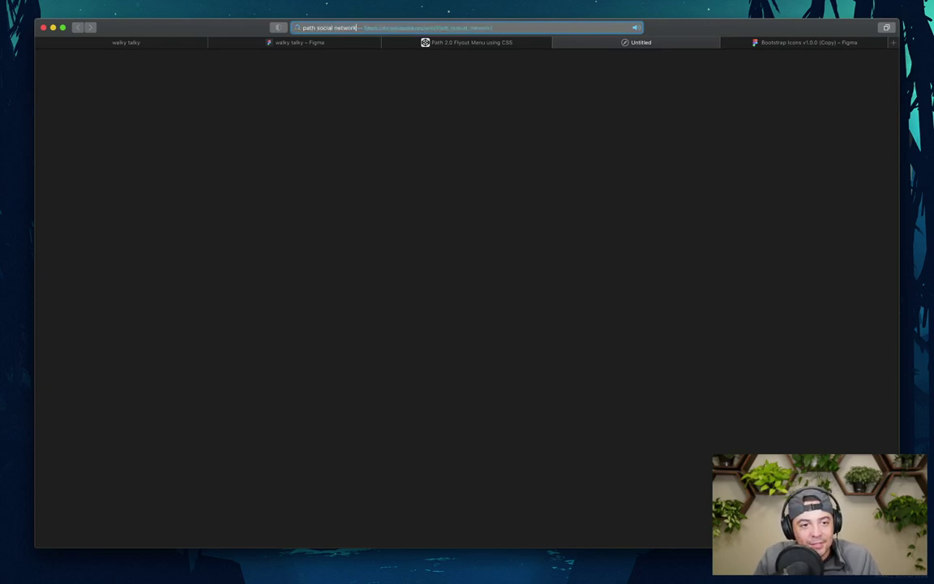
key(Return)
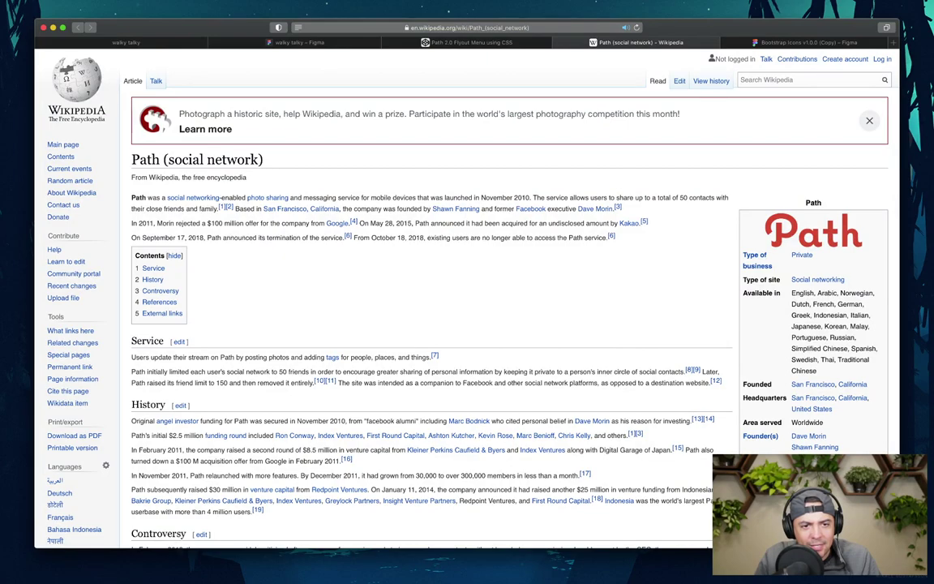
- Highlight the 2018 shutdown and May 28 acquisition sentences, then visit the linked Kakao article
double_click(196, 237)
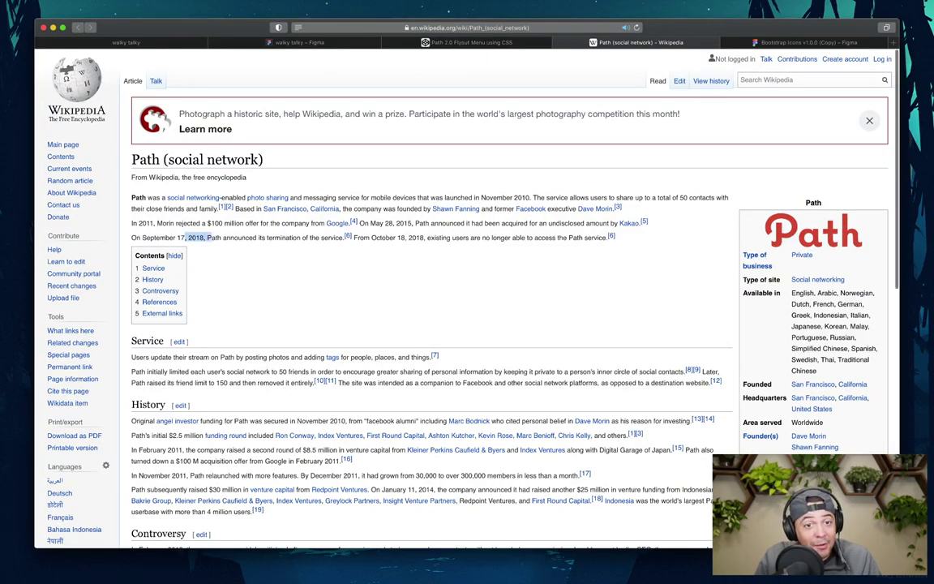
drag(222, 238, 131, 175)
click(195, 238)
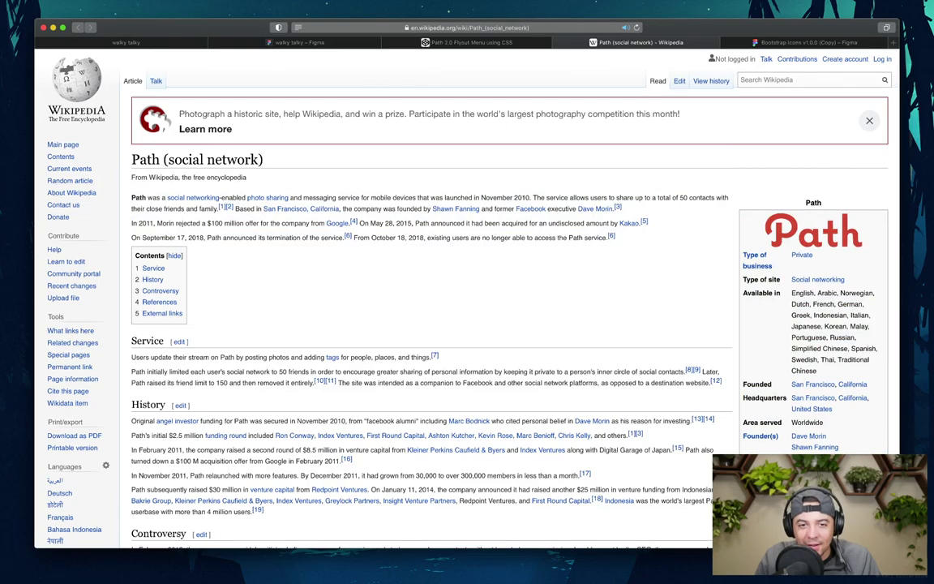
drag(393, 224, 131, 176)
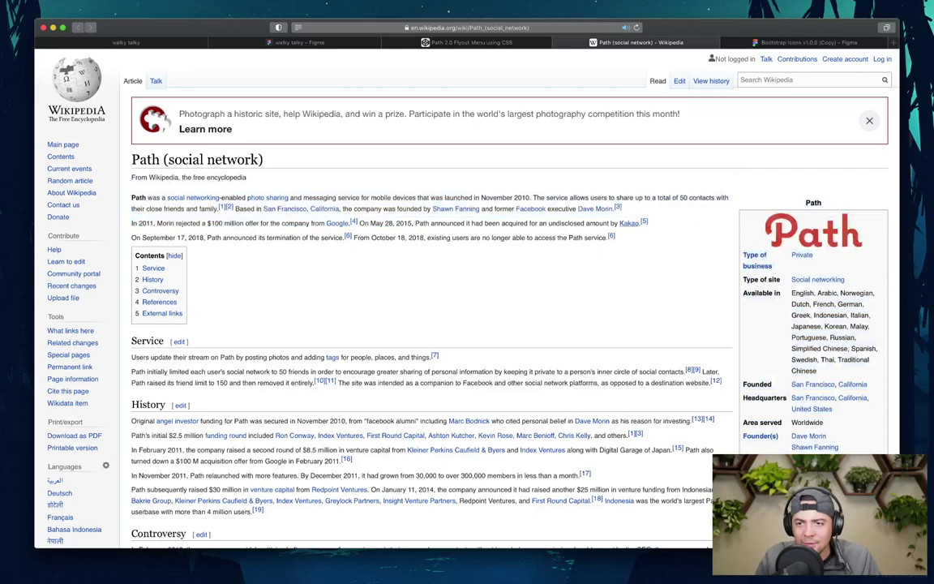
click(629, 223)
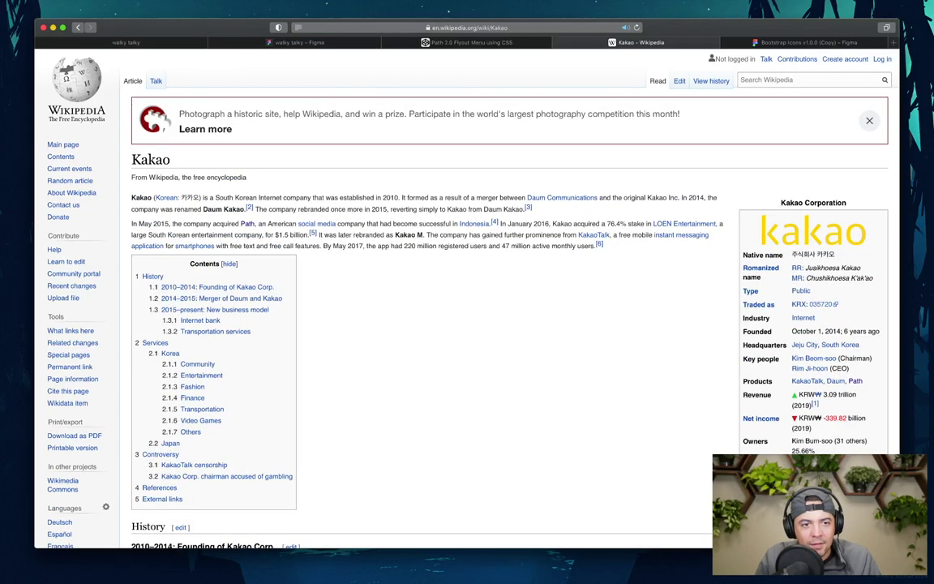
scroll(628, 223, left, 5)
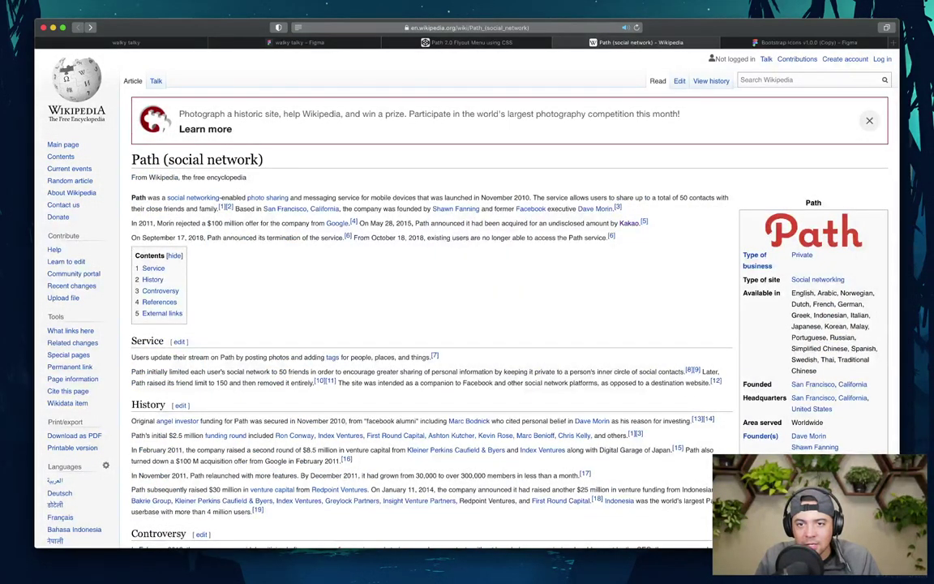
scroll(422, 276, down, 1)
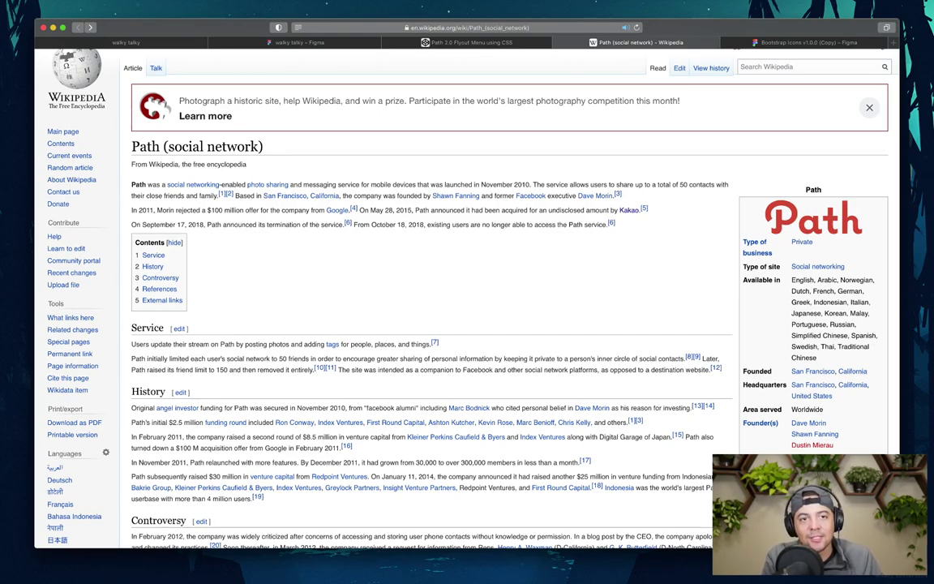
key(super+t)
- Load nomadlist.com and scroll to the Climate Finder grids for Lisbon and Chiang Mai
text(nomadlist.com)
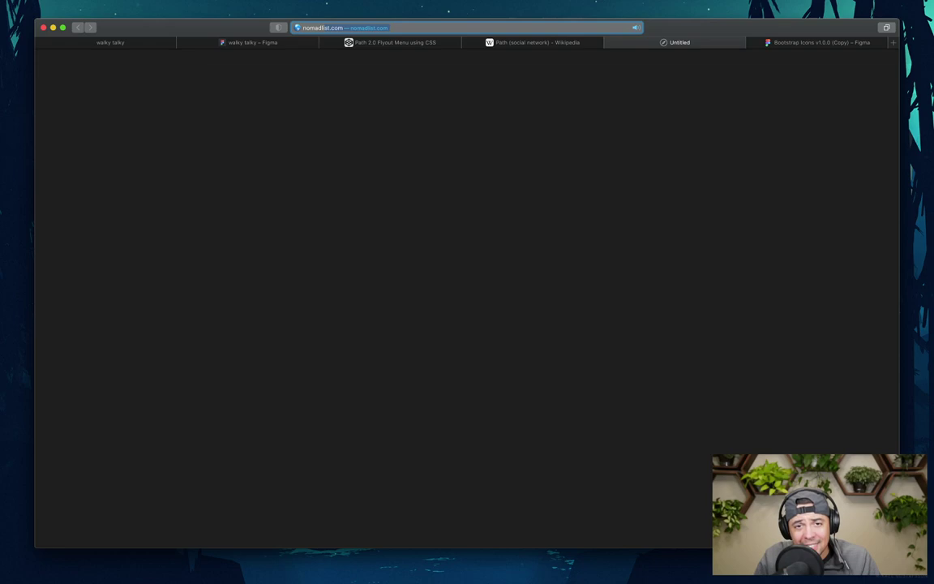
key(Return)
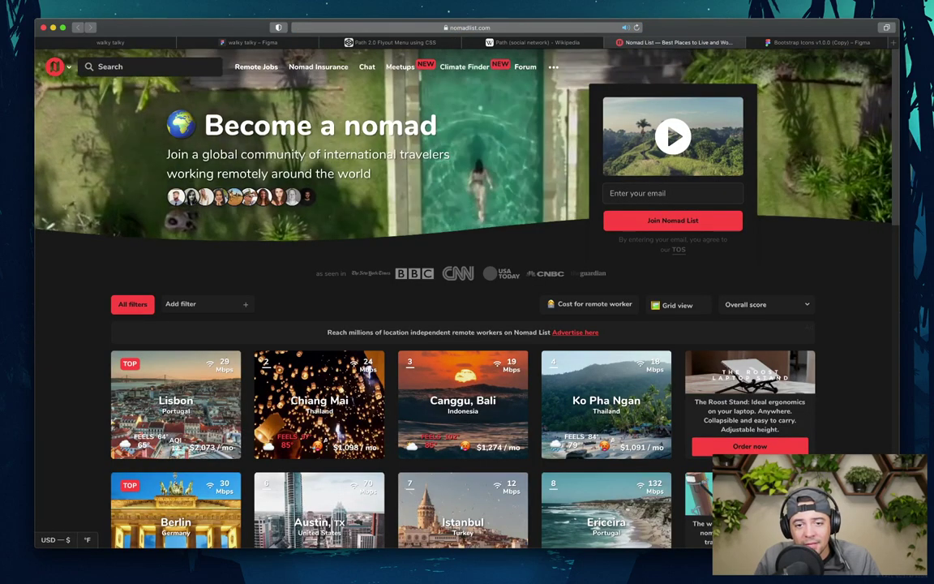
scroll(462, 373, down, 5)
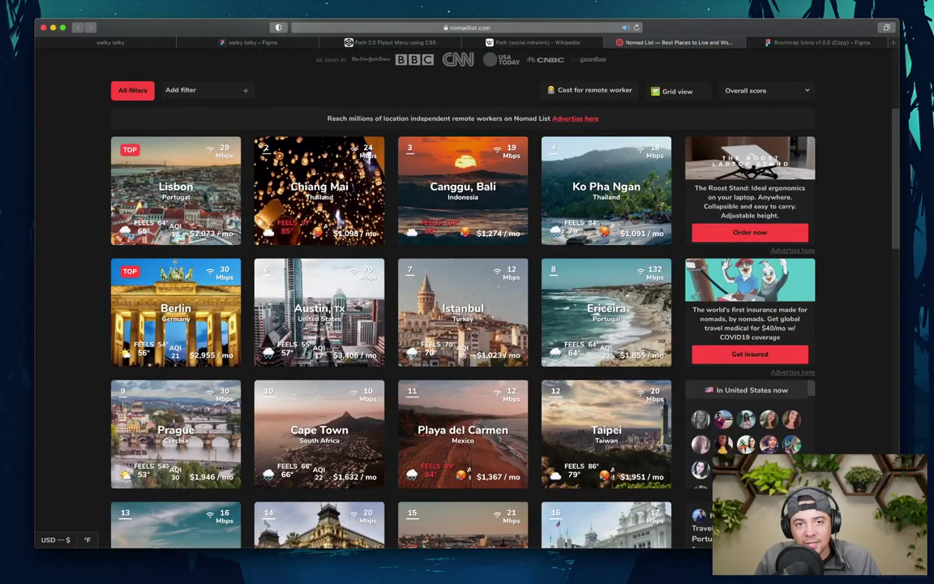
scroll(244, 325, up, 4)
scroll(462, 292, up, 1)
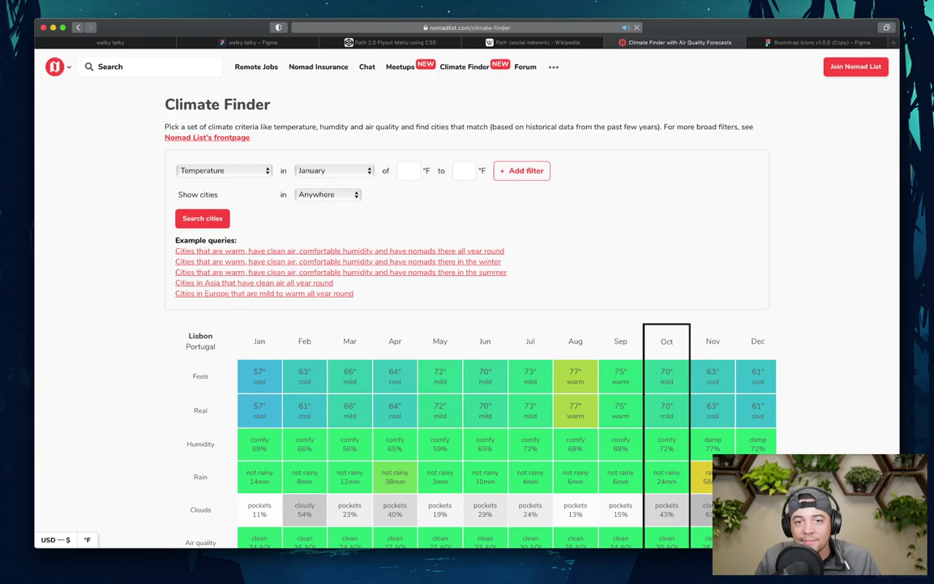
scroll(467, 325, down, 7)
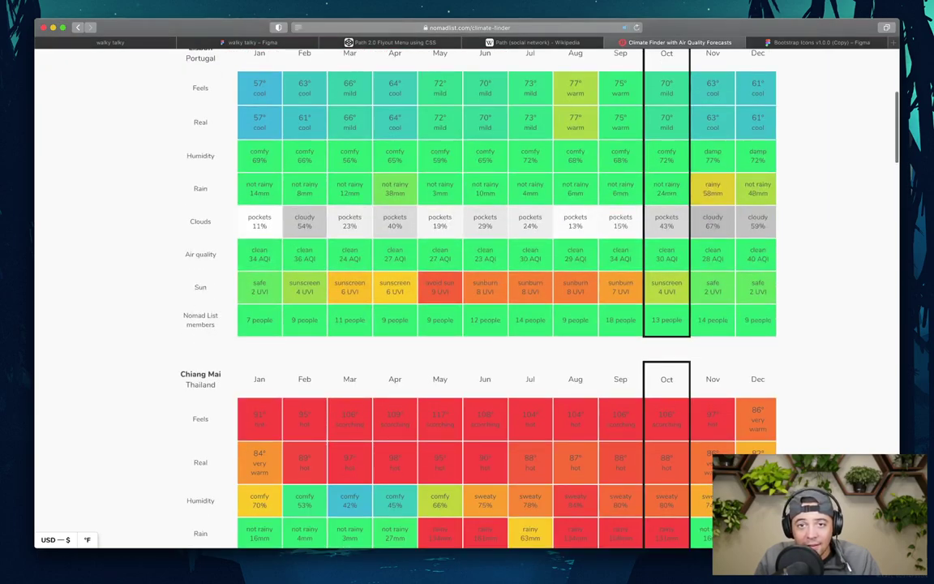
- Close the Wikipedia, CodePen and Climate Finder tabs, leaving a blank tab beside two Figma files
key(ctrl+Tab)
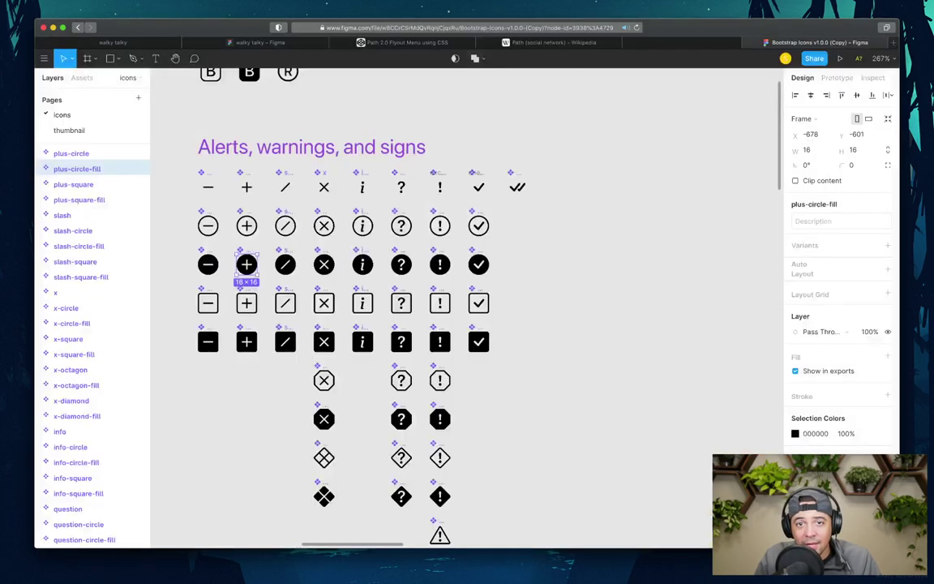
key(ctrl+shift+Tab)
key(super+w)
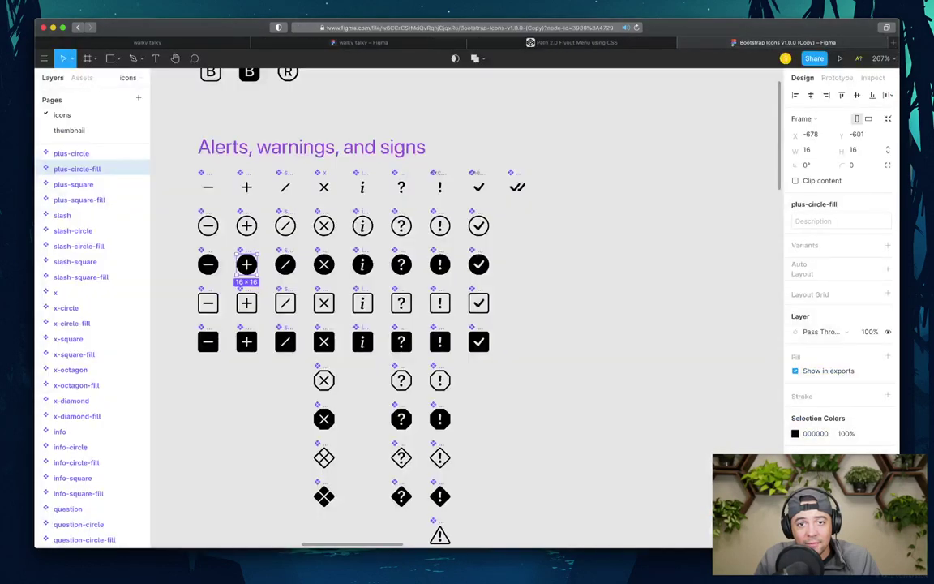
key(ctrl+shift+Tab)
key(super+w)
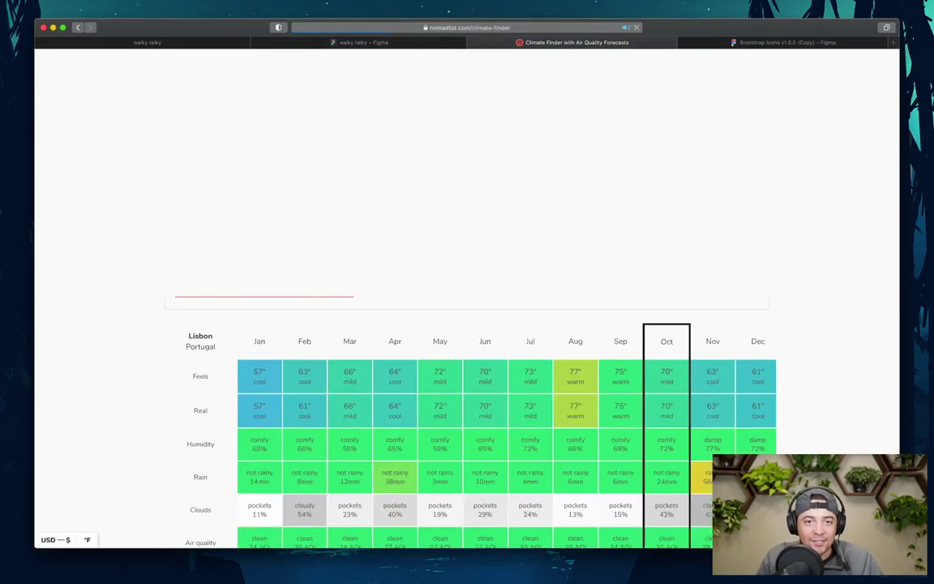
key(super+w)
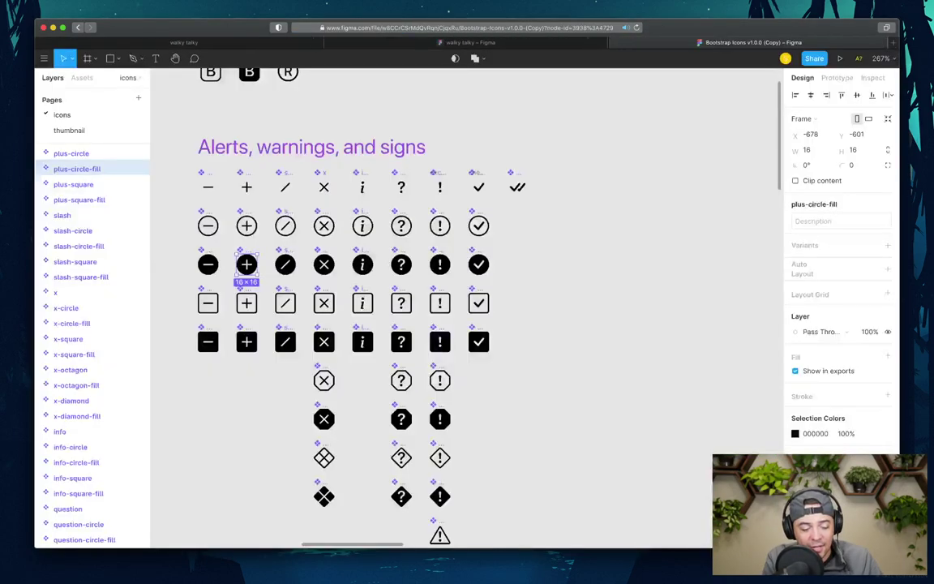
key(super+t)
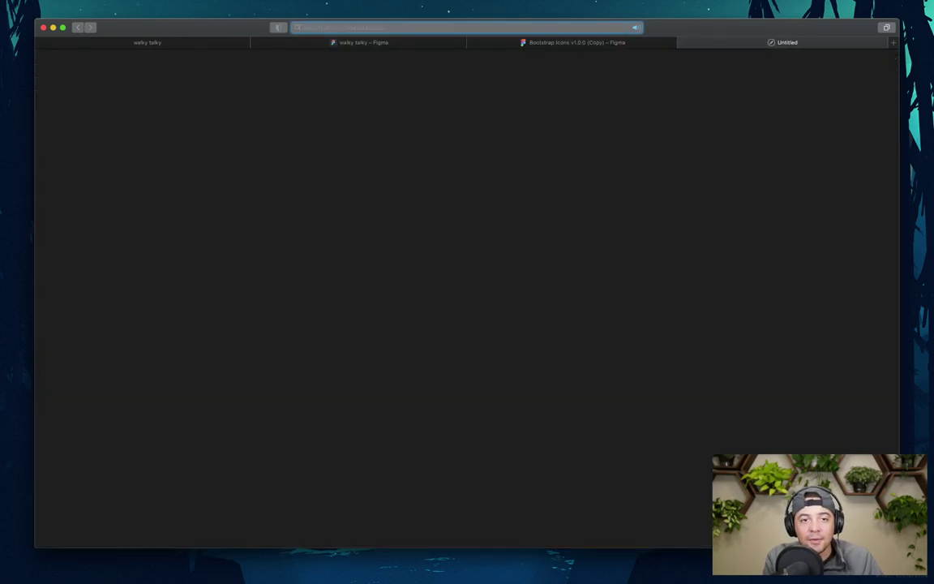
- Search 'tiktok ui' images and preview the 1920 × 1080 TikTok Flutter UI shot
text(tiktok)
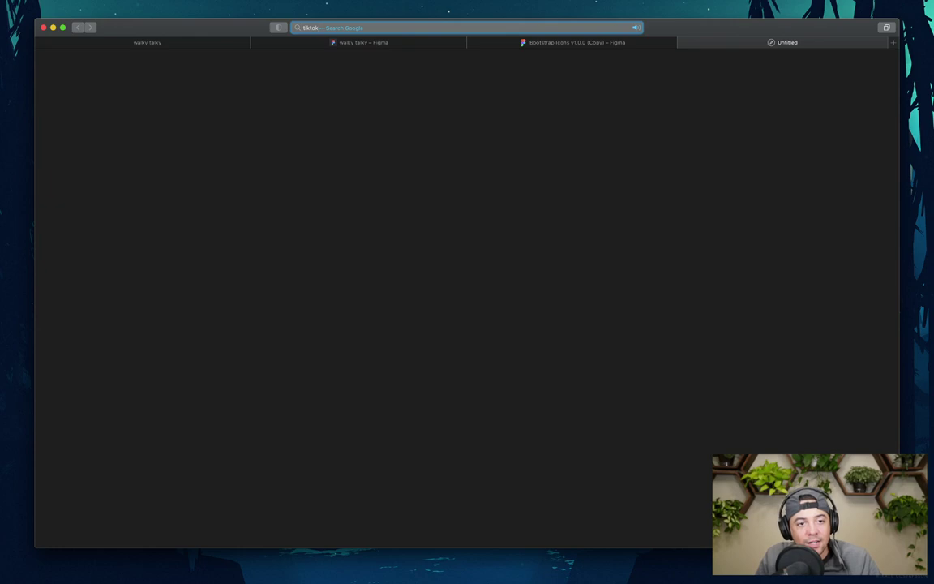
text( ui)
key(Return)
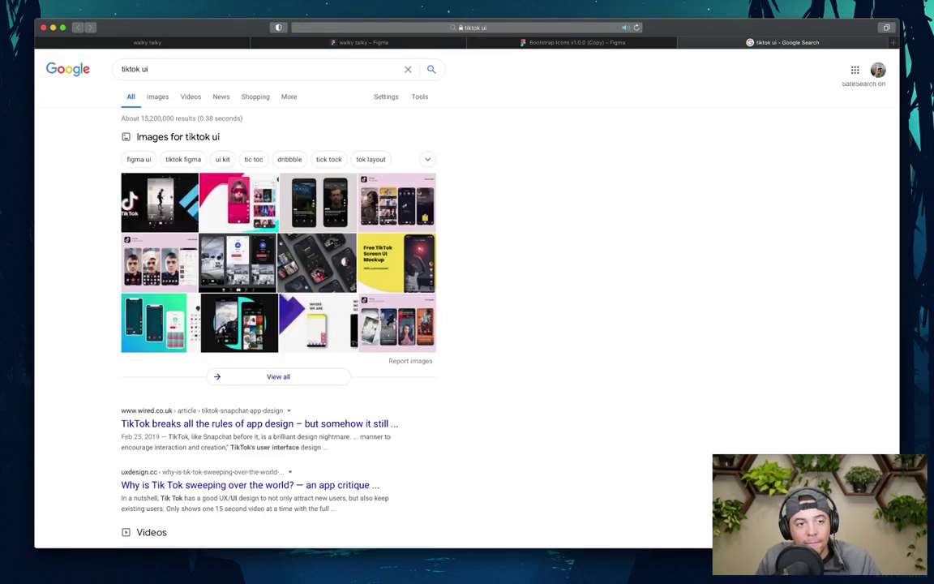
click(157, 97)
click(86, 191)
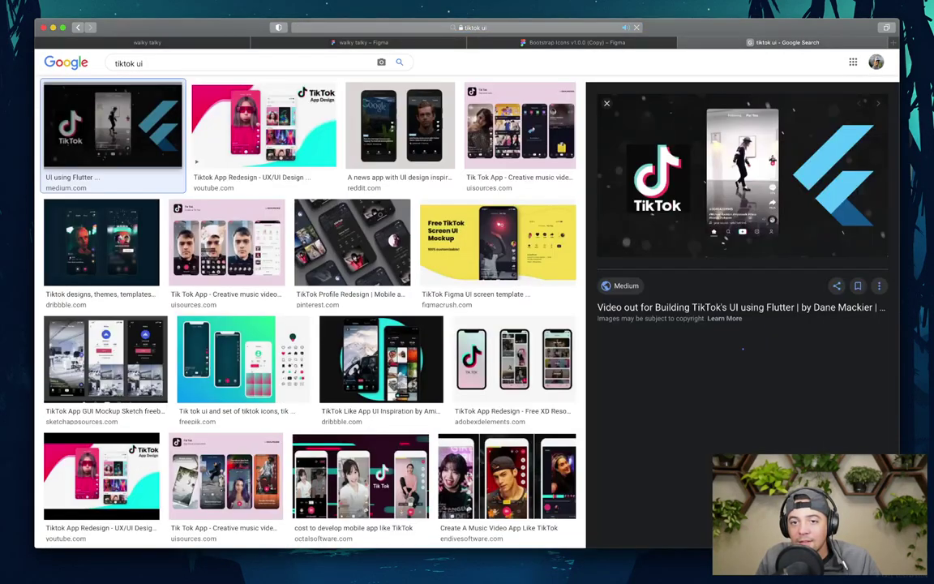
scroll(769, 290, up, 5)
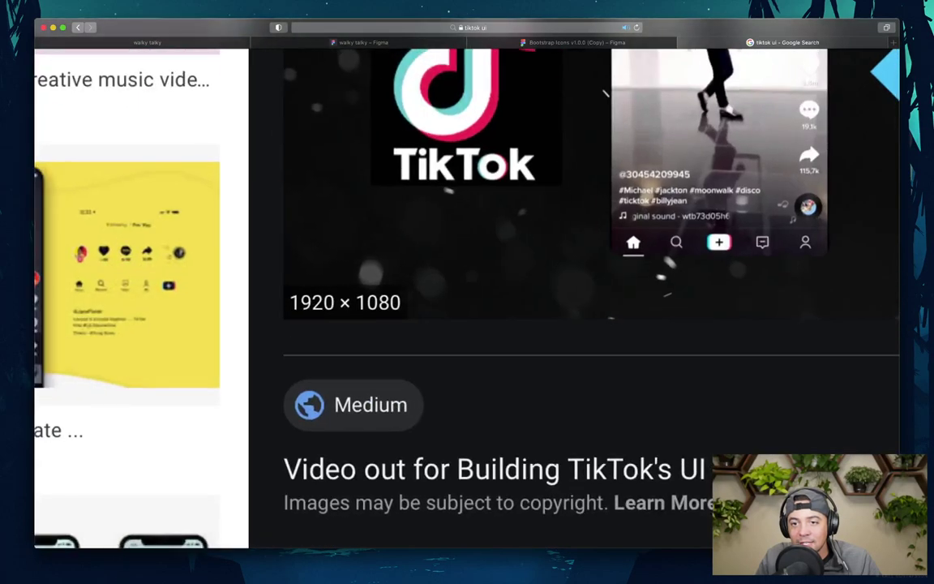
scroll(607, 347, up, 8)
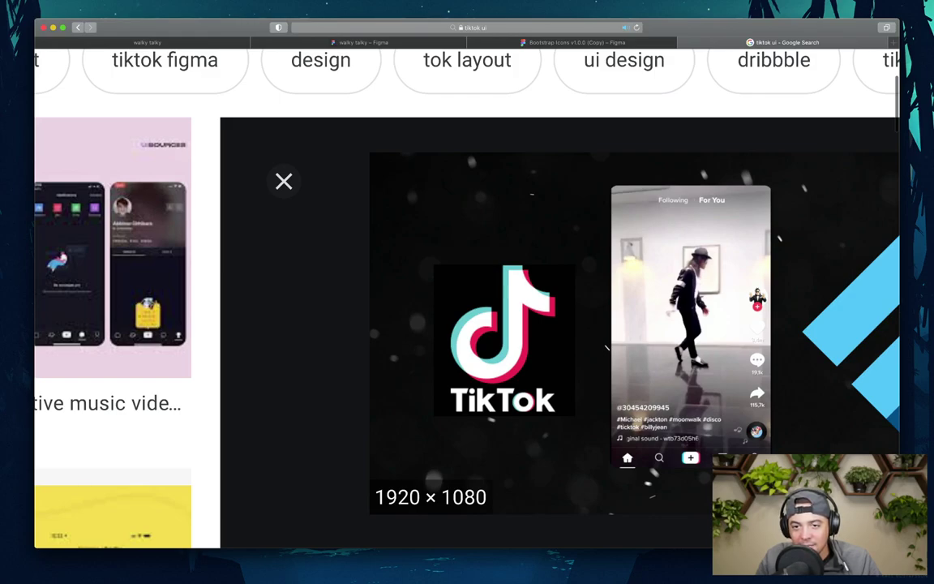
scroll(606, 347, down, 5)
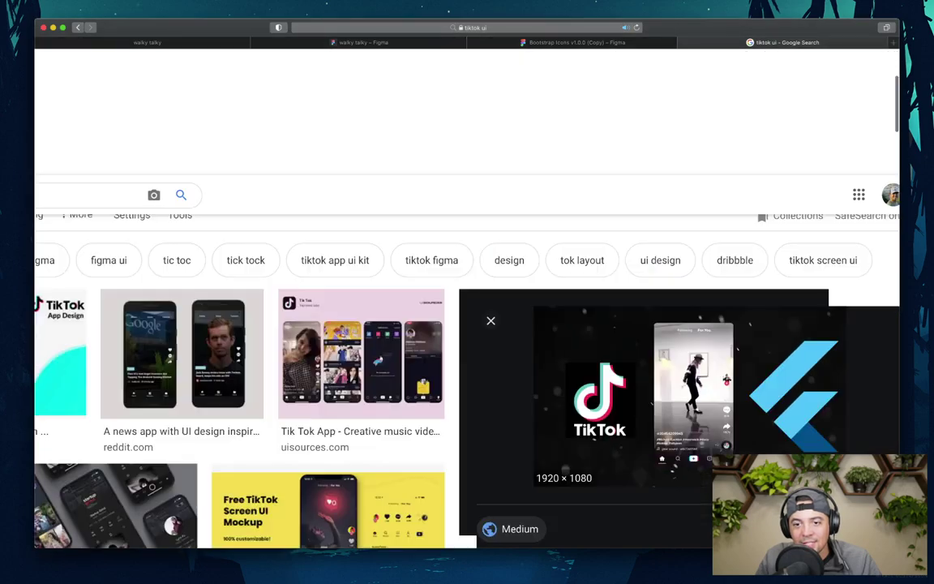
scroll(633, 382, up, 5)
scroll(422, 324, right, 1)
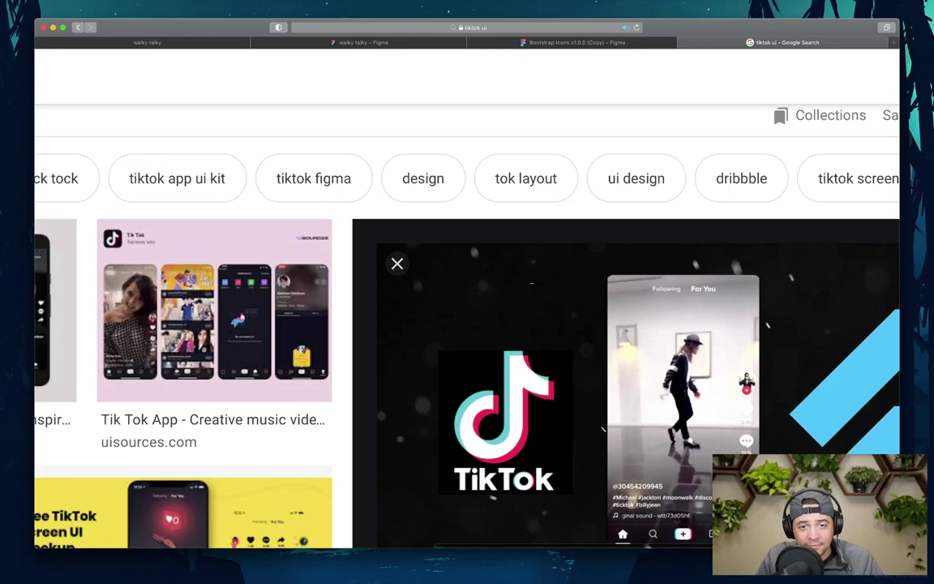
- Load google.com in another new tab
key(super+t)
text(google.com)
key(Return)
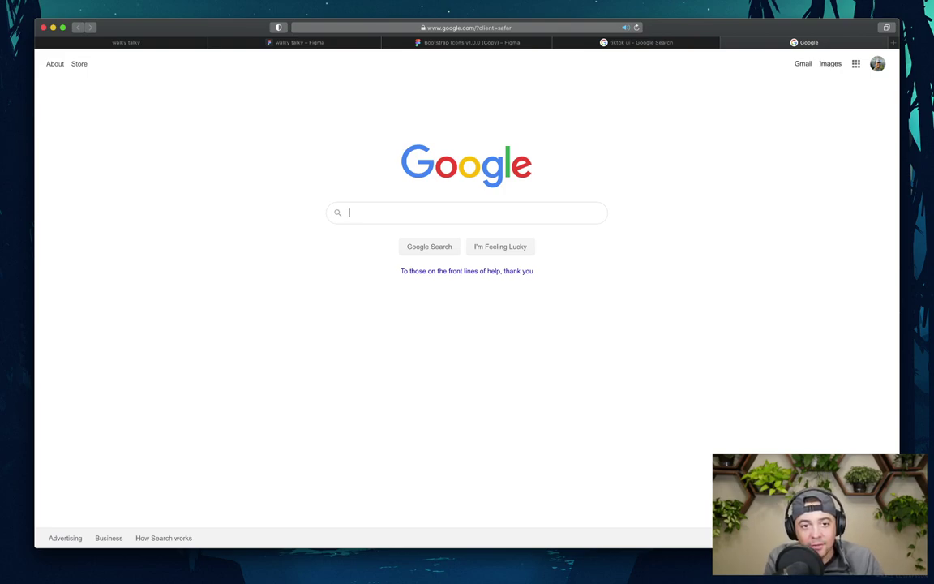
- Search Google for 'im using google', close that tab and return to walky talky v2
text(im using google)
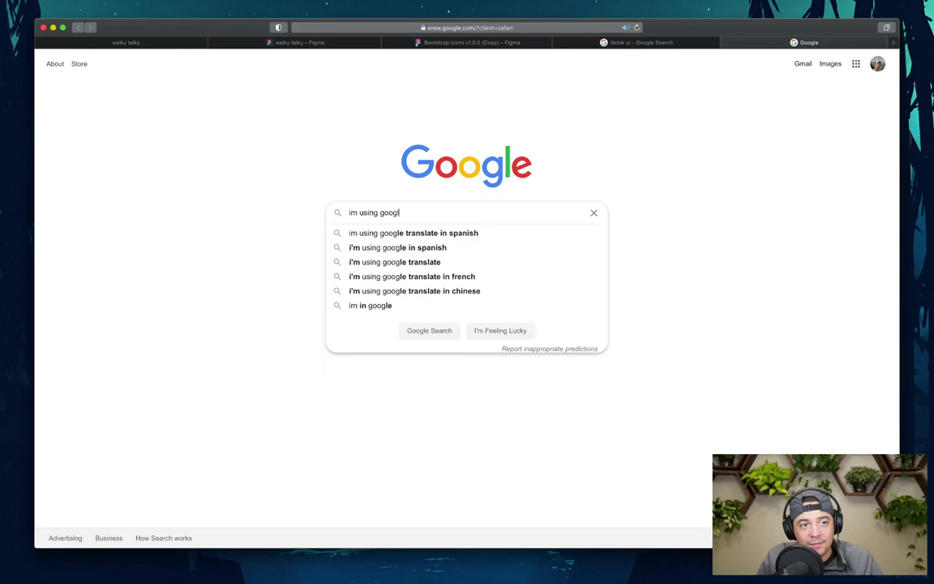
key(Return)
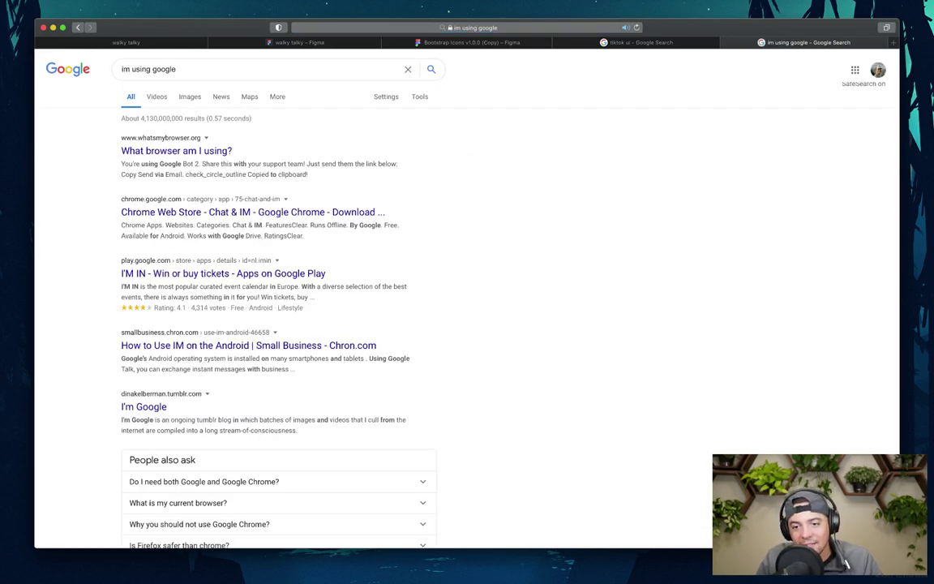
key(super+w)
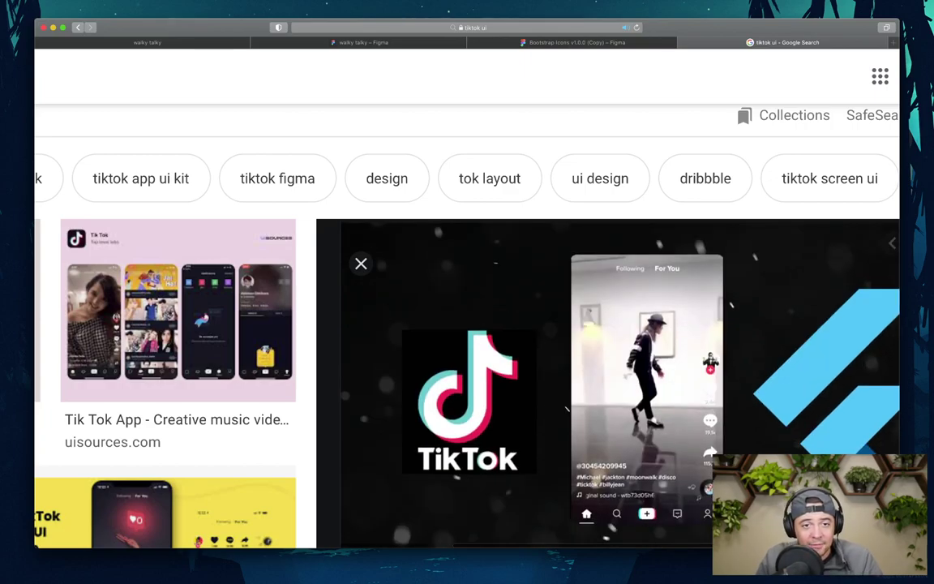
key(super+2)
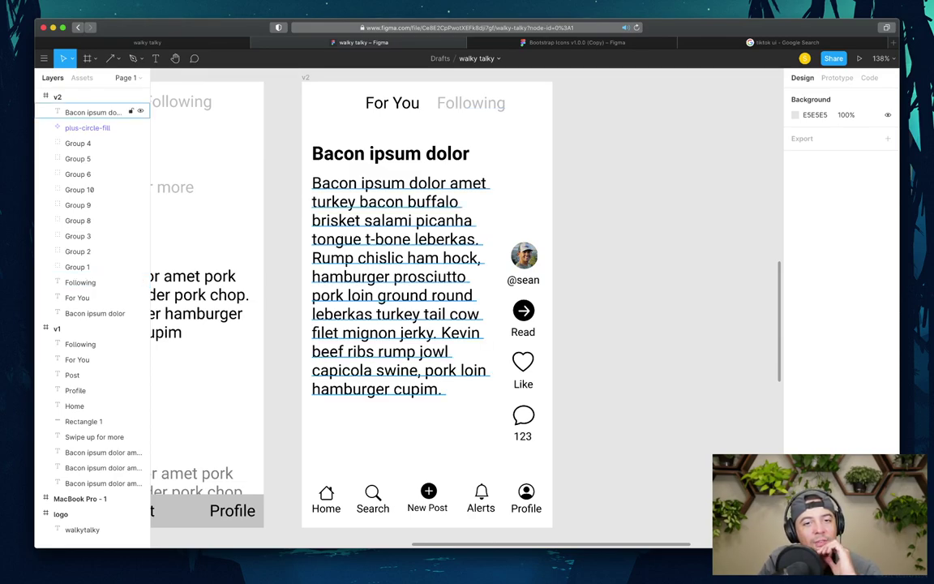
click(93, 112)
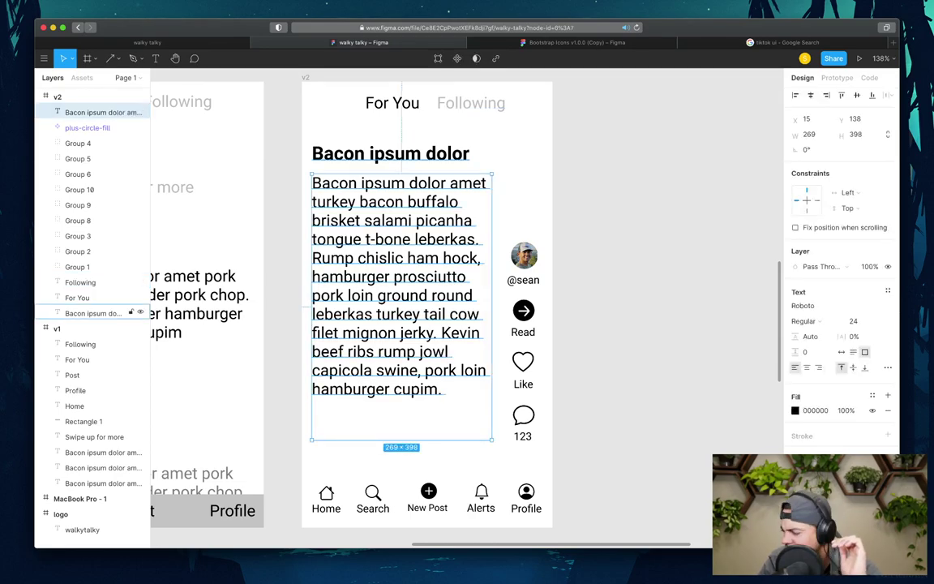
click(95, 313)
click(93, 112)
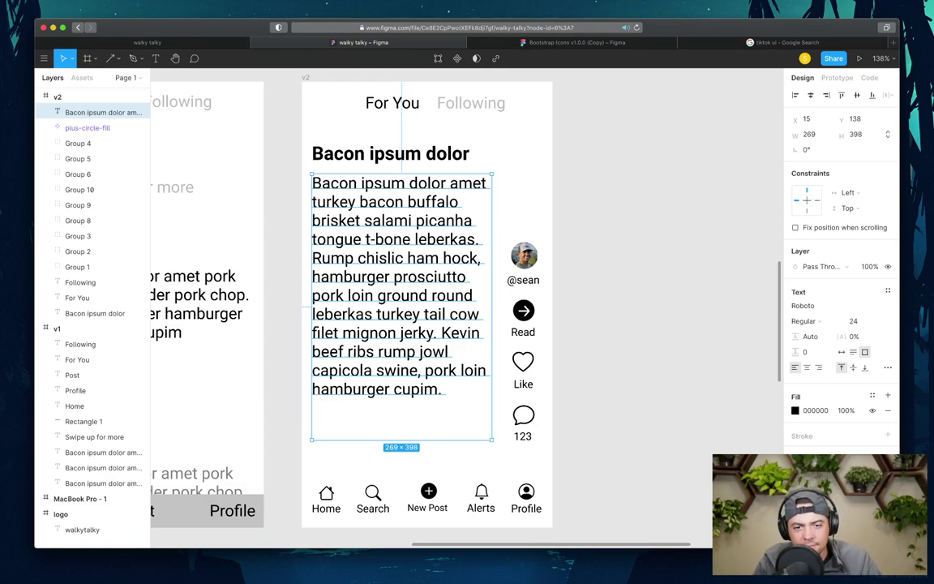
key(Escape)
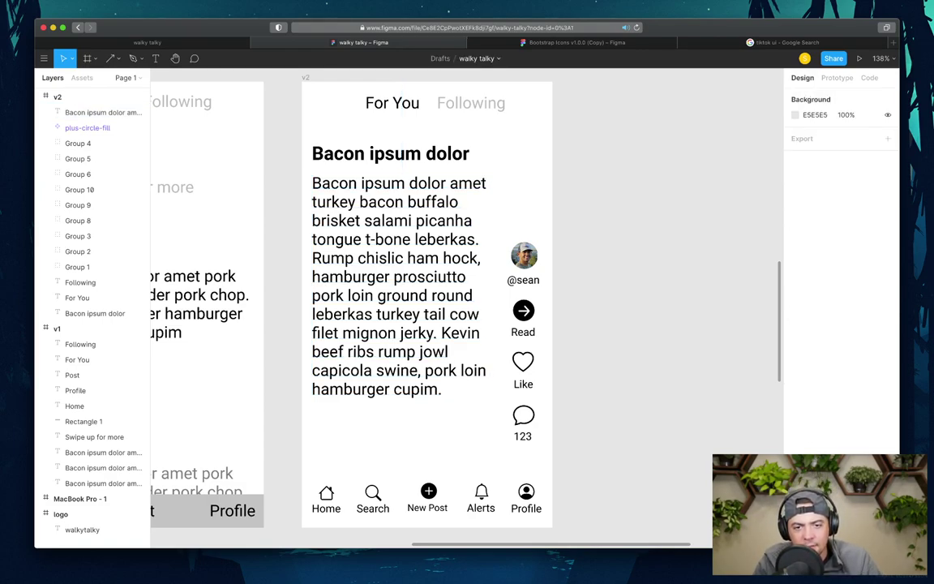
- Select Groups 6, 10, 9 and 8 and drag the column lower, just above the bottom nav
click(103, 112)
key(Escape)
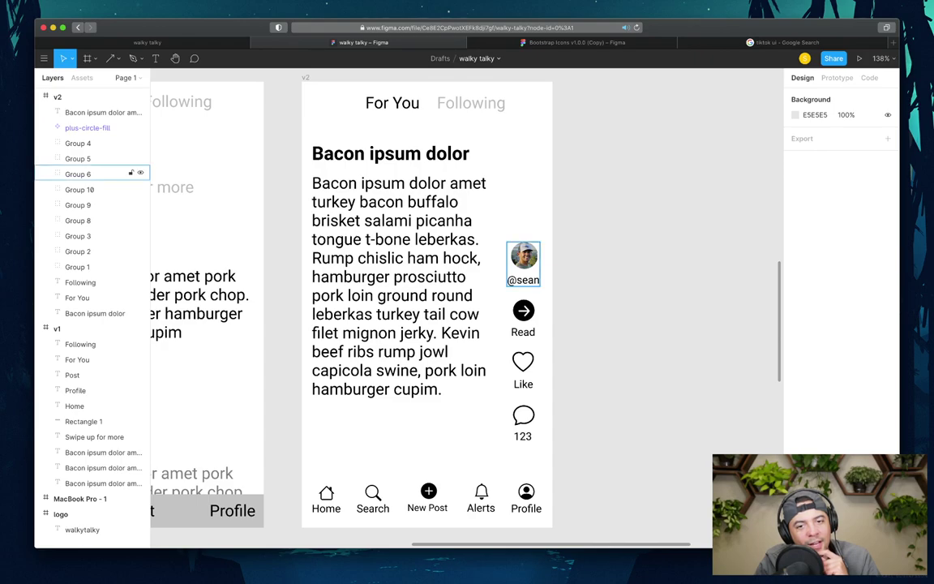
click(78, 174)
shift+click(79, 189)
shift+click(77, 220)
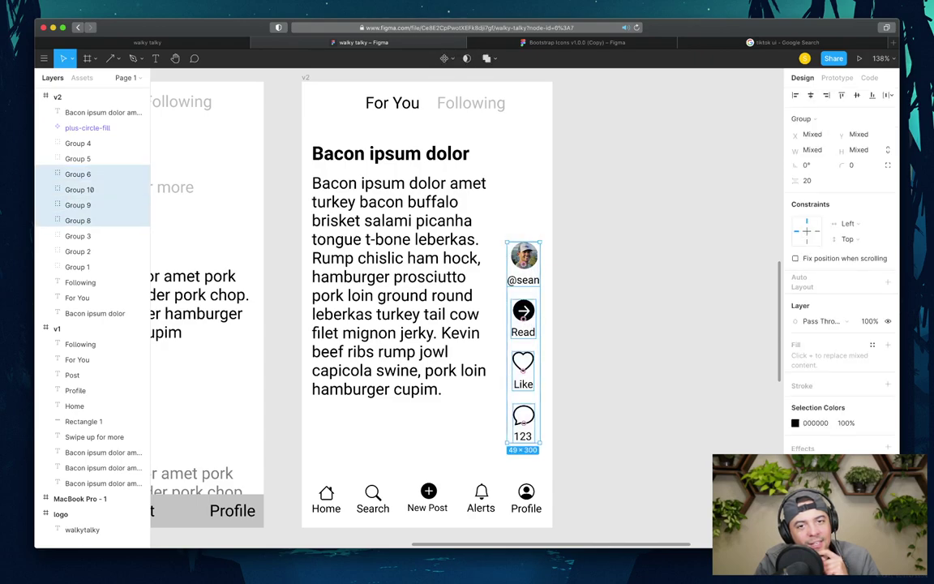
drag(523, 341, 526, 242)
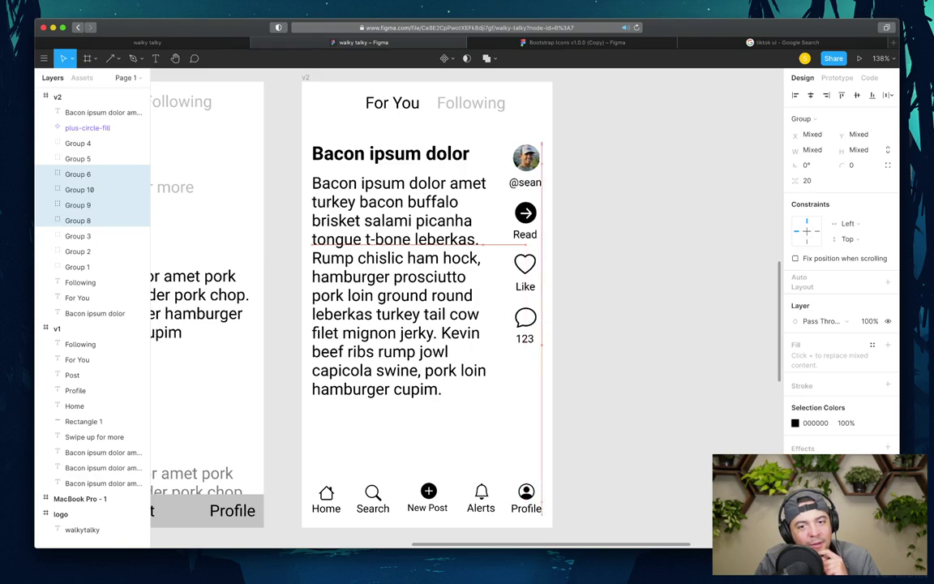
drag(526, 243, 523, 362)
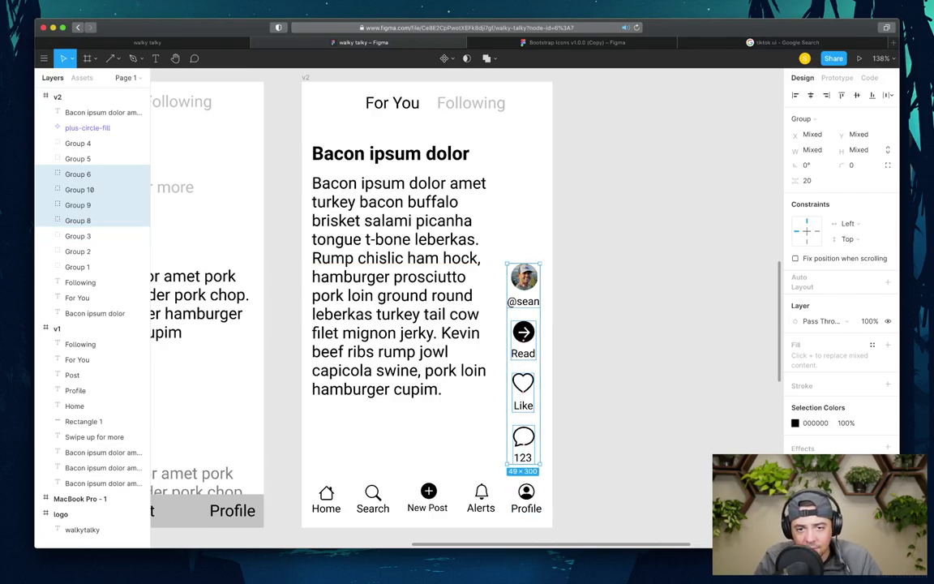
key(Escape)
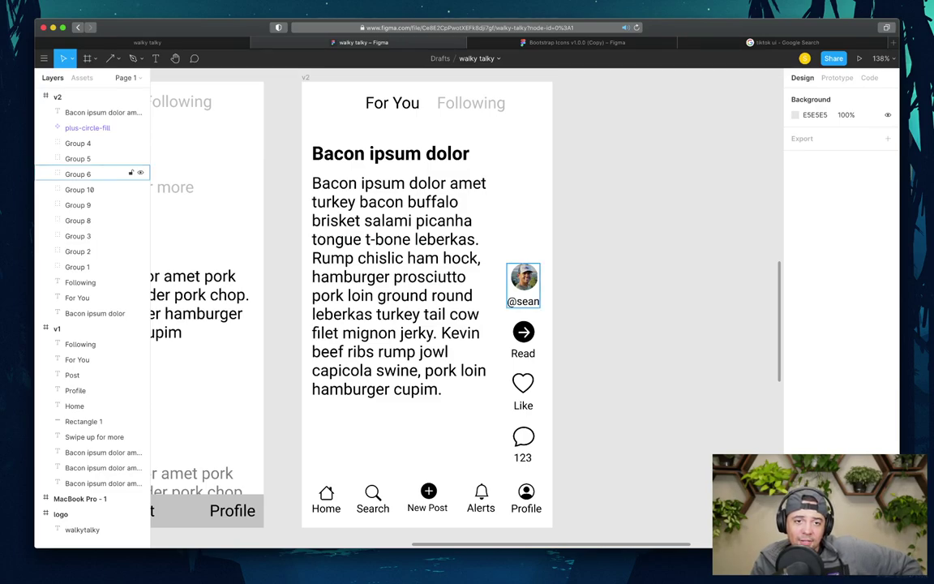
click(113, 313)
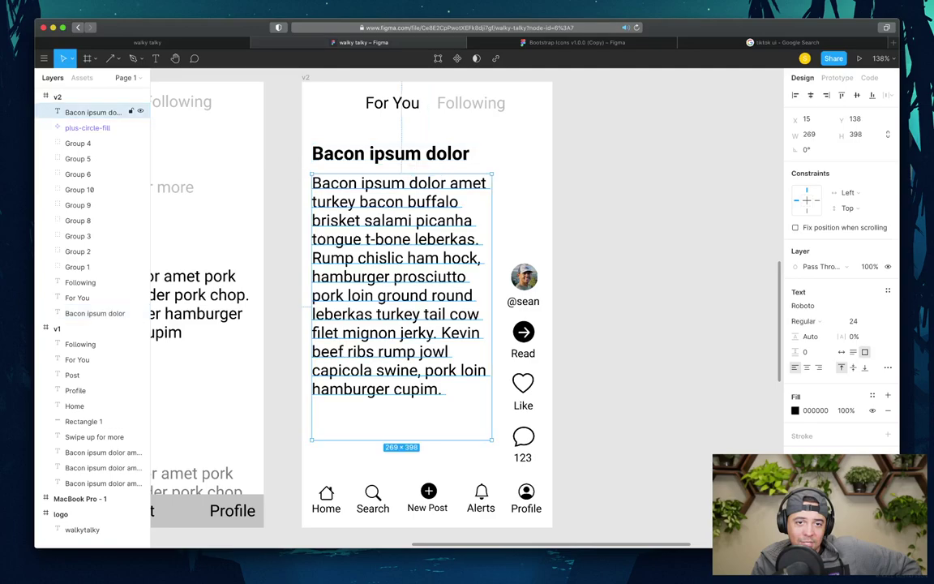
key(Tab)
key(shift+Tab)
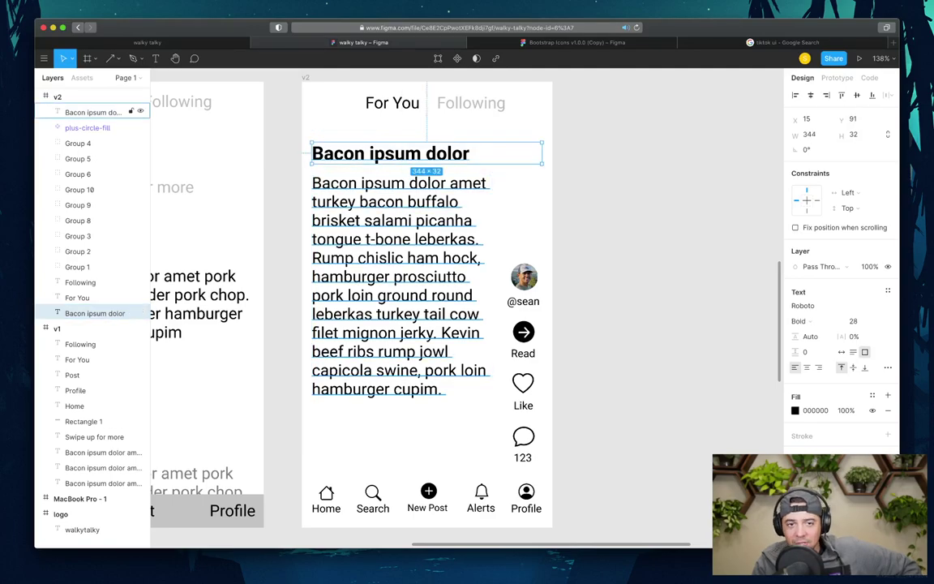
key(Tab)
key(shift+Tab)
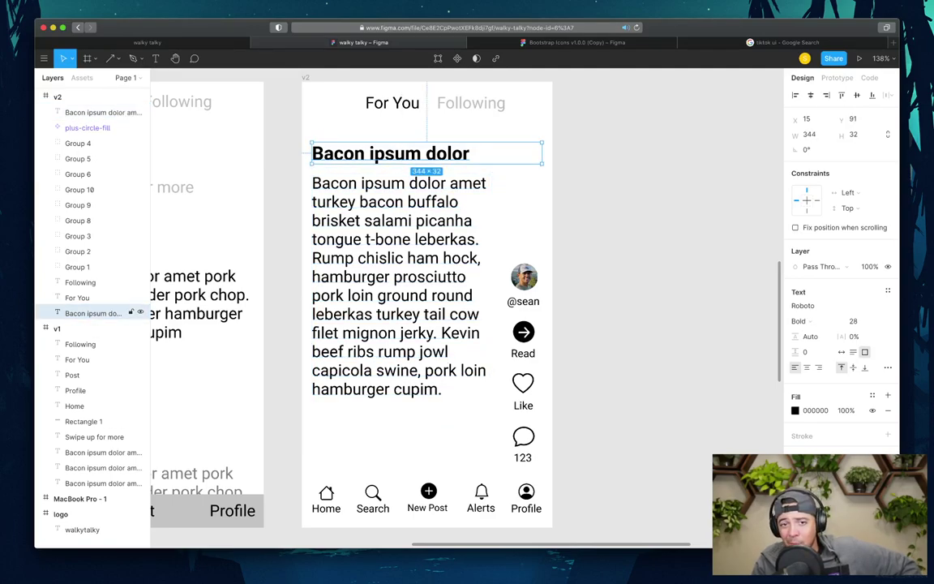
key(Tab)
key(shift+Tab)
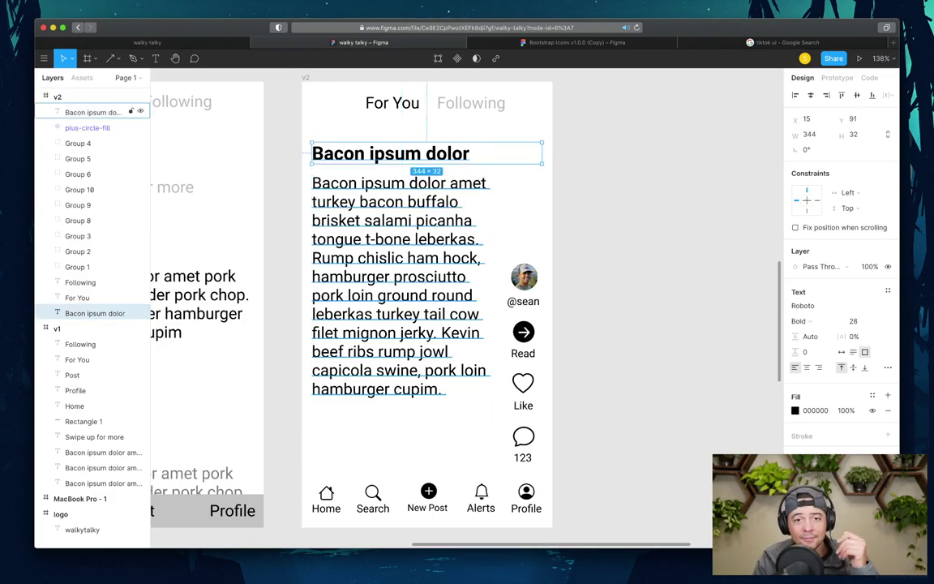
key(Tab)
key(shift+Tab)
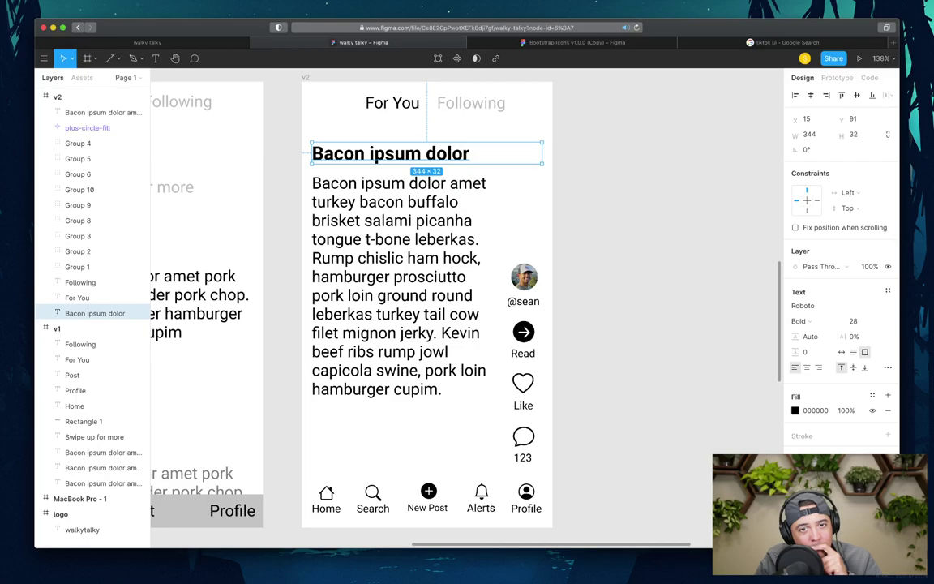
key(Tab)
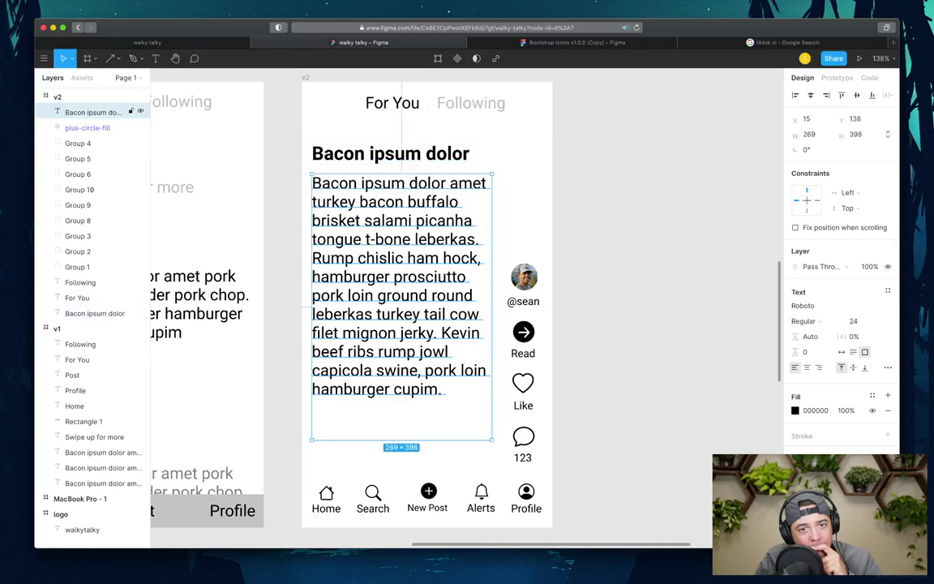
key(shift+Tab)
key(Tab)
key(shift+Tab)
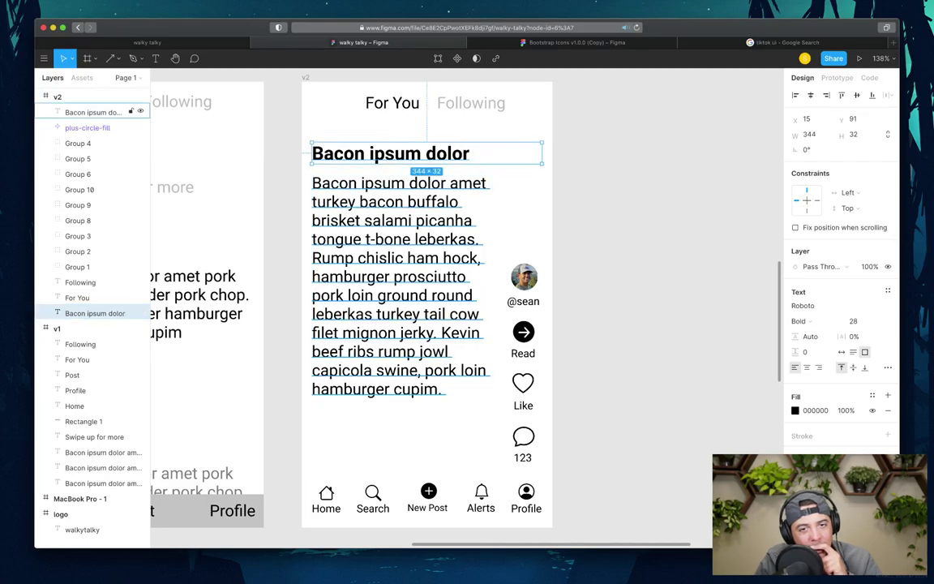
key(Tab)
key(shift+Tab)
key(Tab)
key(shift+Tab)
key(Tab)
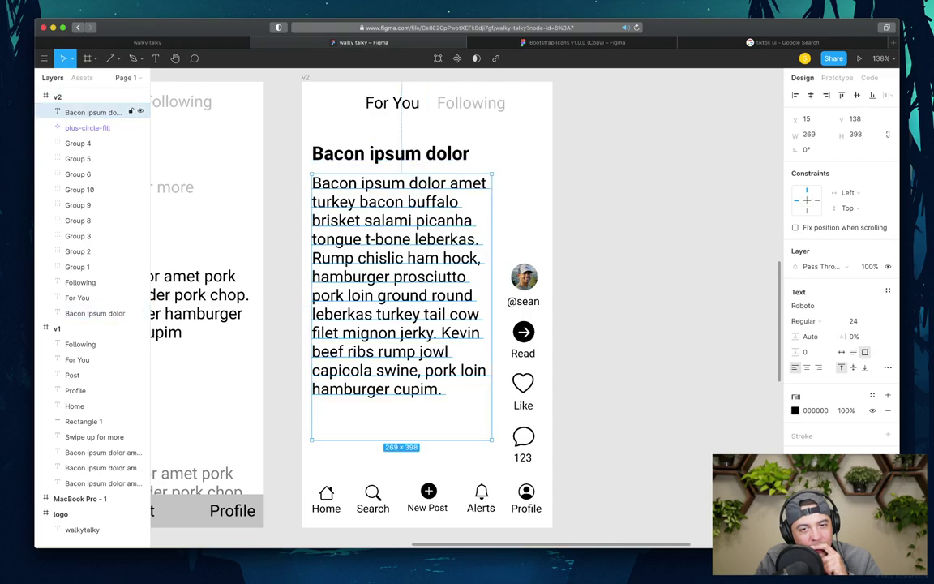
key(shift+Tab)
key(Tab)
key(shift+Tab)
key(Tab)
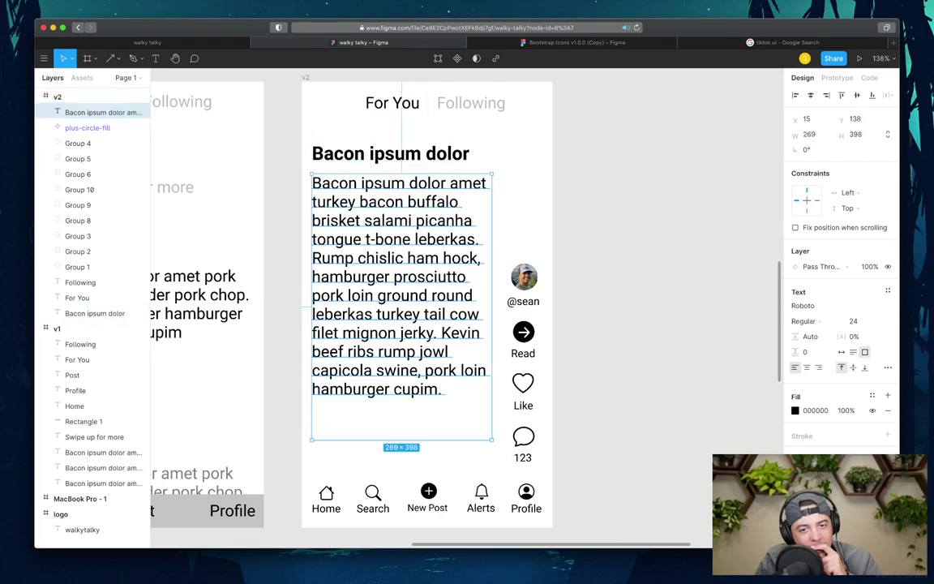
key(Escape)
click(78, 173)
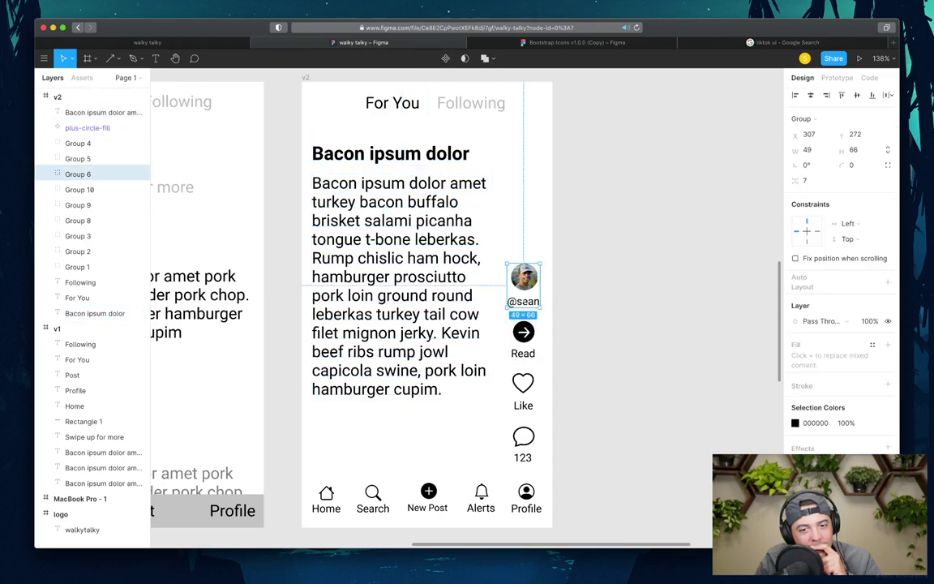
key(Escape)
click(78, 205)
key(Tab)
key(Tab)
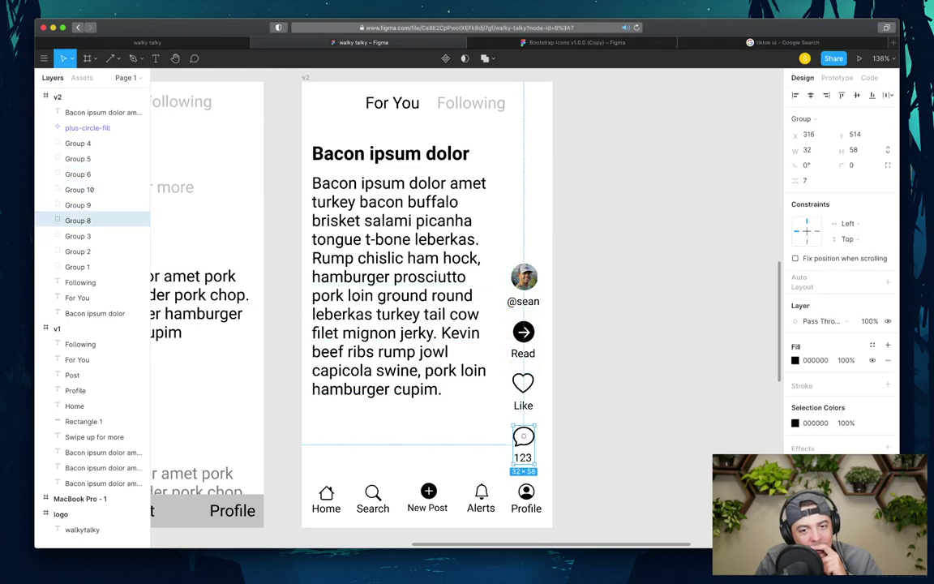
key(Escape)
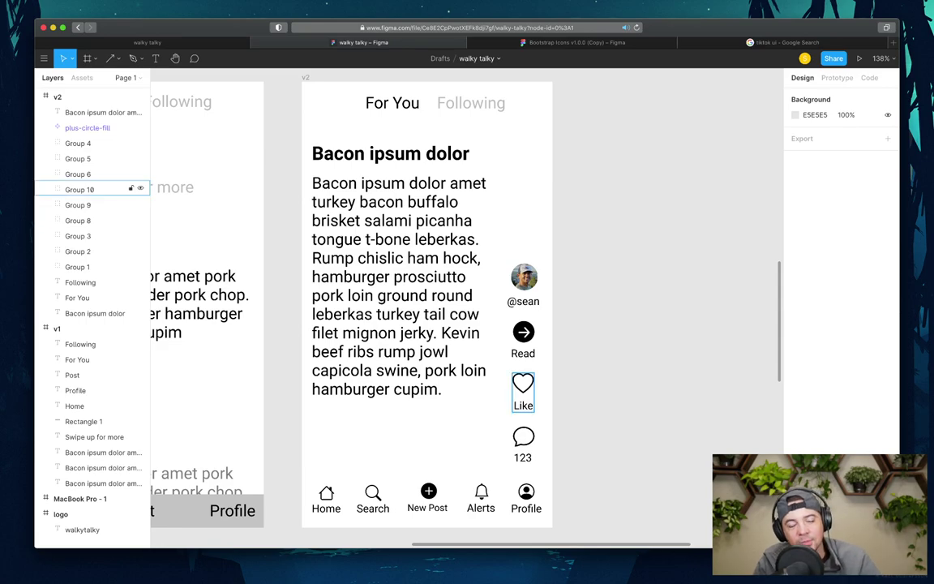
click(80, 189)
click(80, 204)
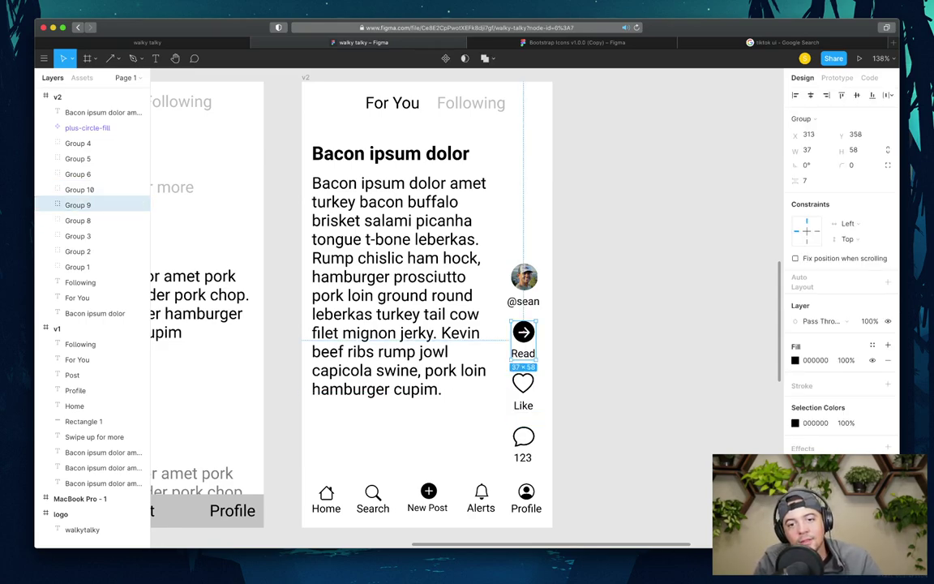
key(Escape)
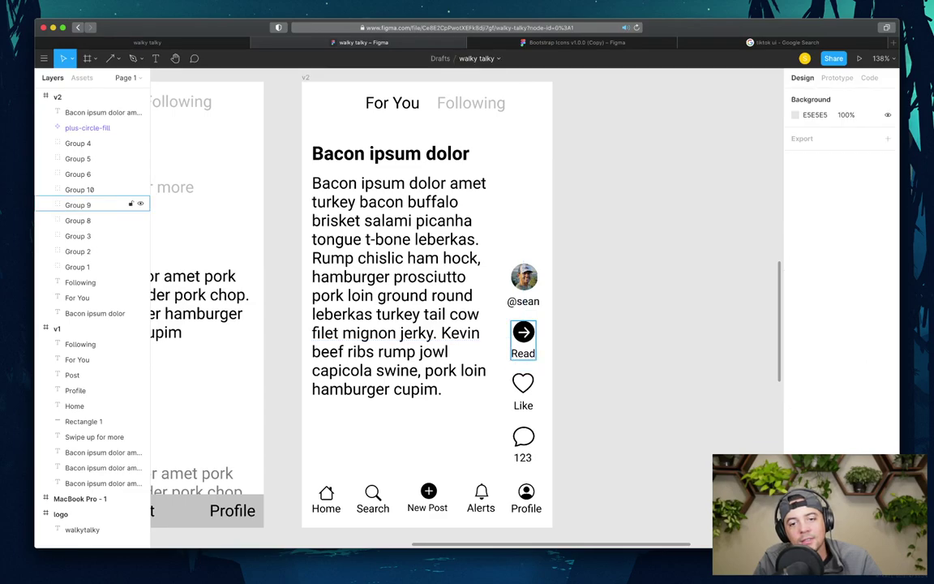
click(79, 204)
key(Escape)
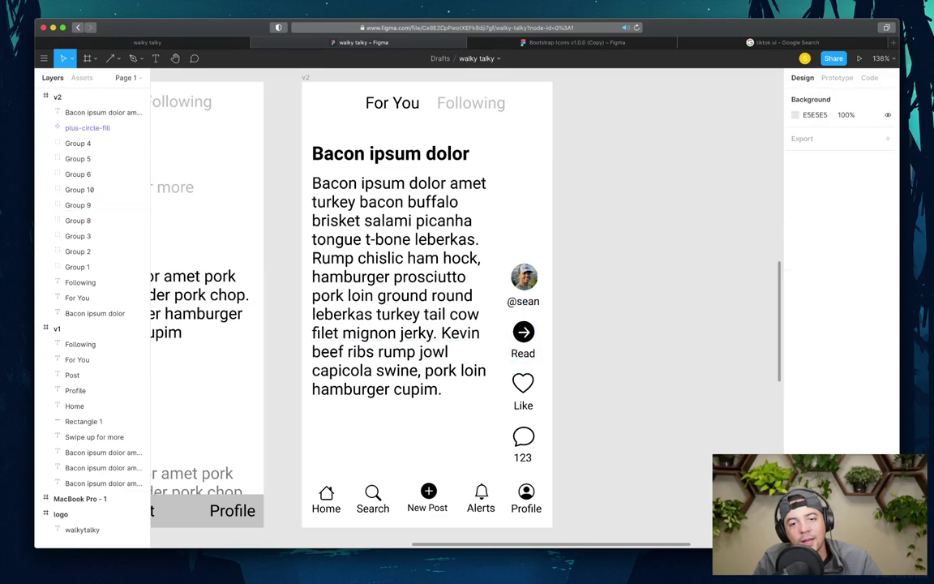
- Move the Read group below the body text and nudge Like and 123 up toward the avatar
click(80, 205)
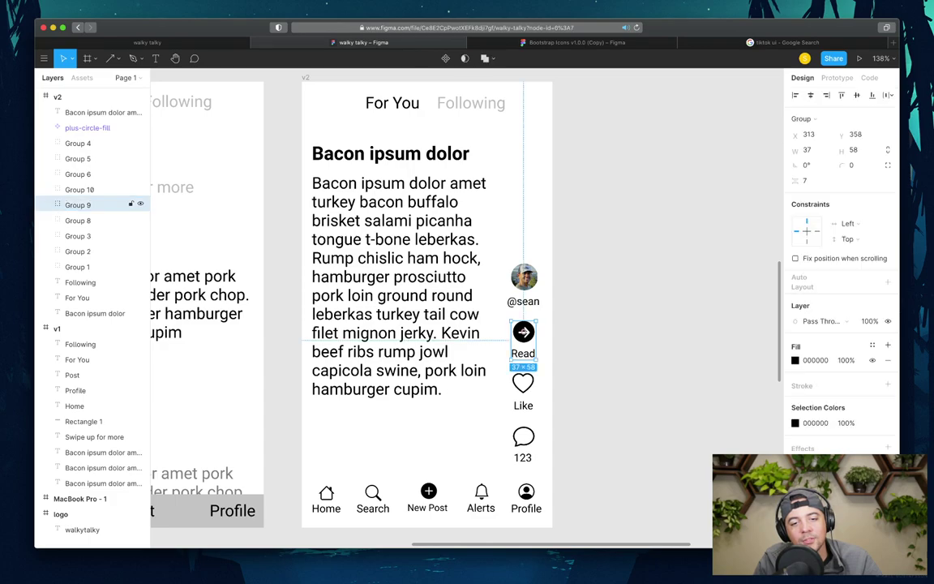
drag(523, 340, 427, 429)
click(523, 389)
shift+click(523, 445)
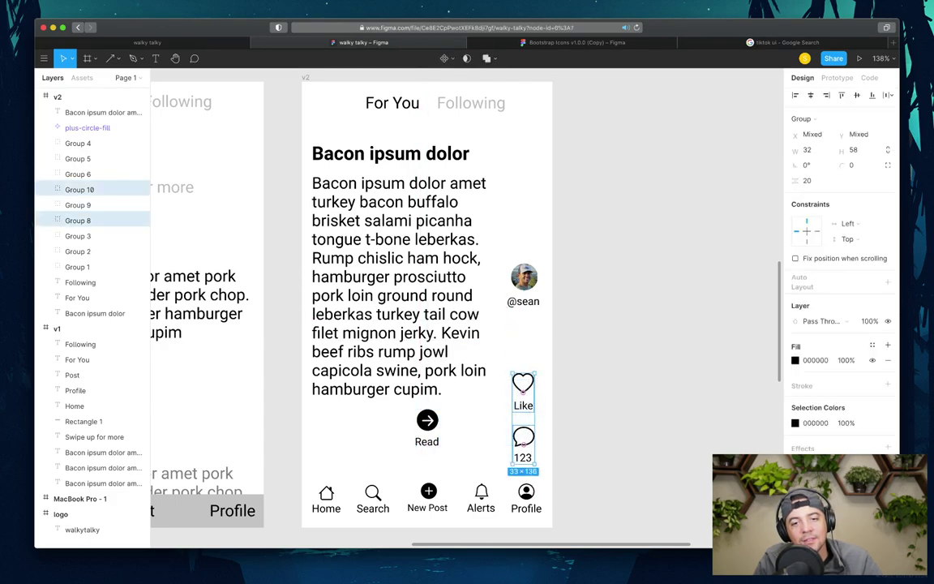
key(shift+Up)
key(shift+Up)
key(shift+Up)
key(shift+Up)
key(shift+Up)
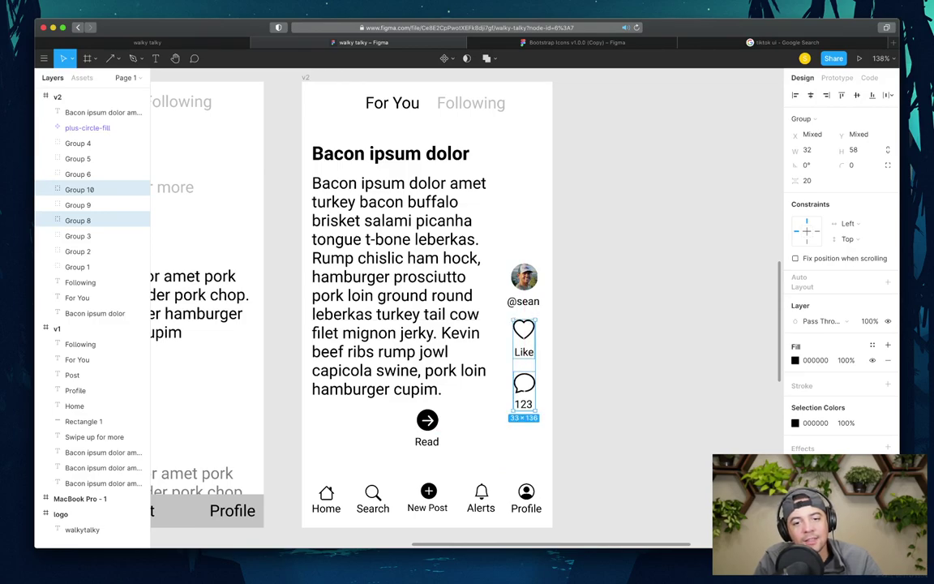
key(Down)
key(Down)
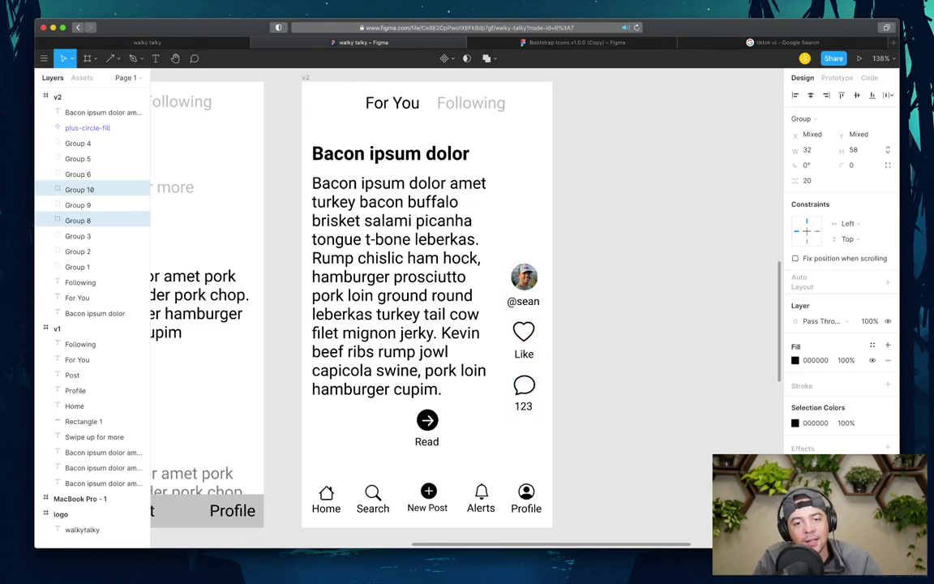
key(Up)
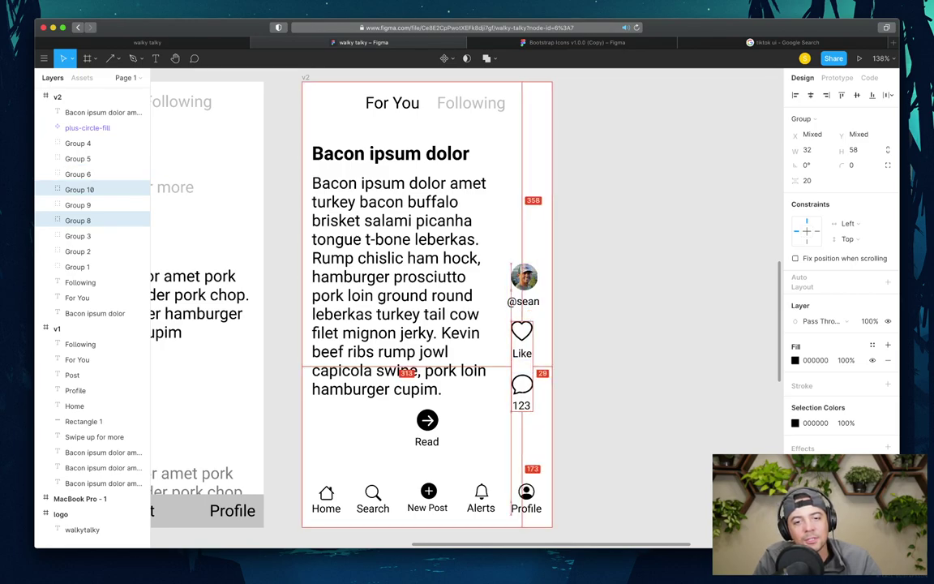
key(Left)
key(Left)
click(89, 174)
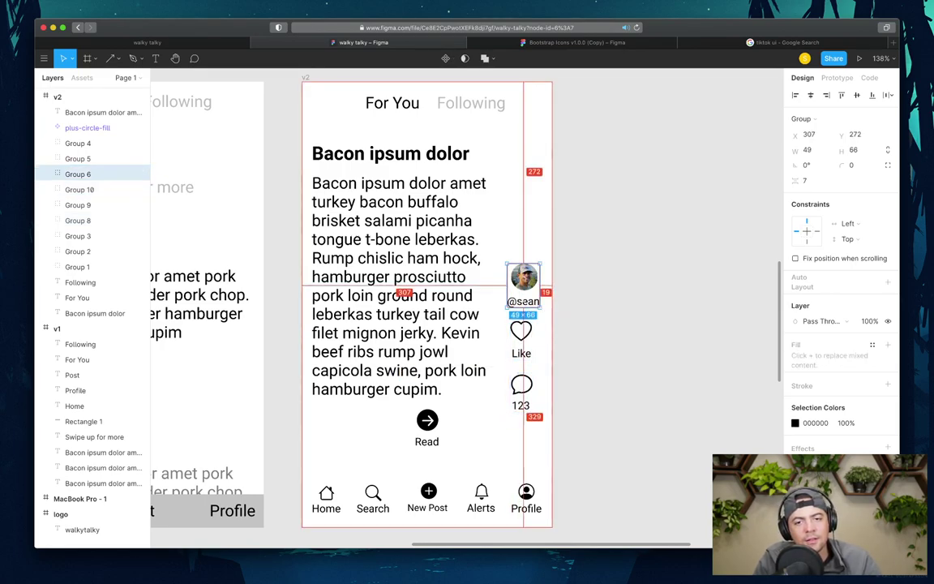
key(alt)
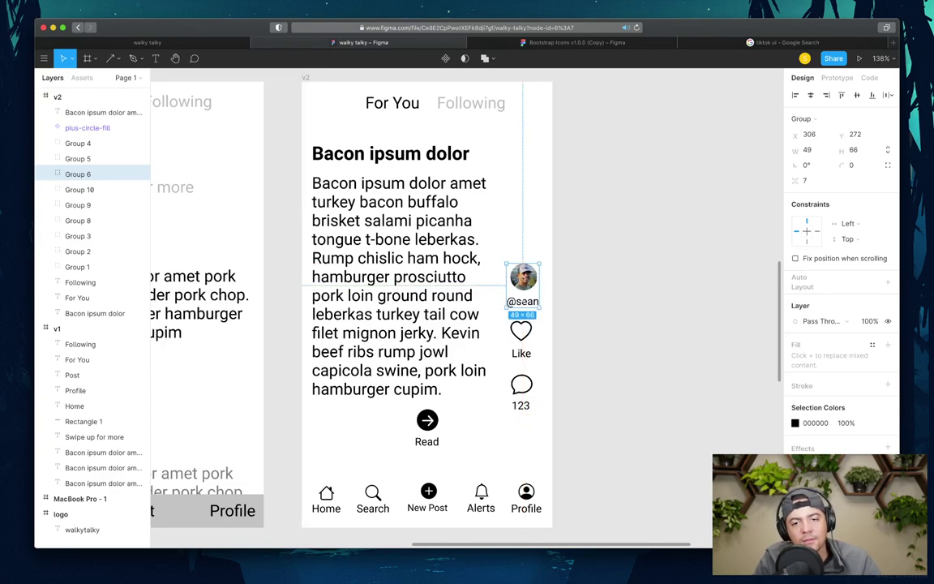
key(Escape)
click(80, 189)
shift+click(77, 219)
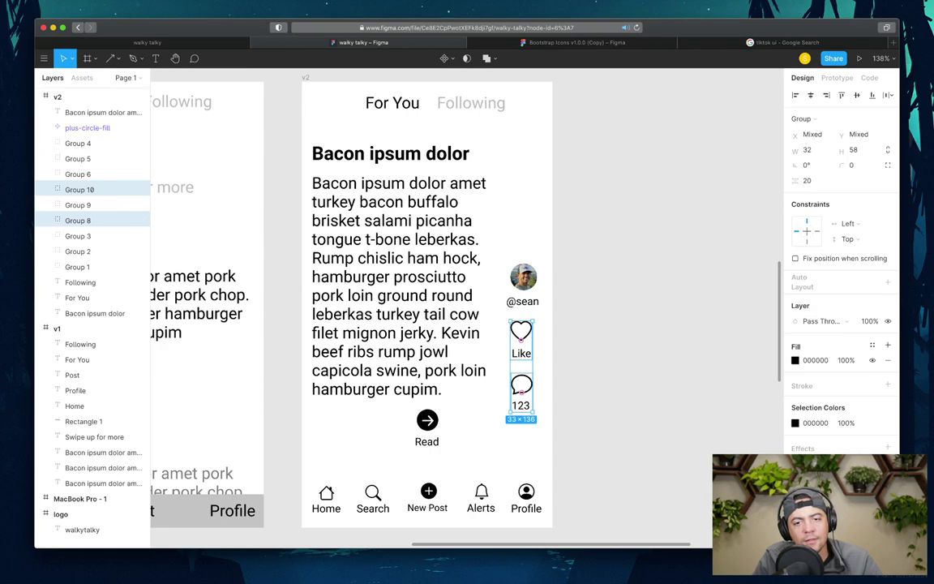
key(Right)
key(Right)
key(Right)
key(alt)
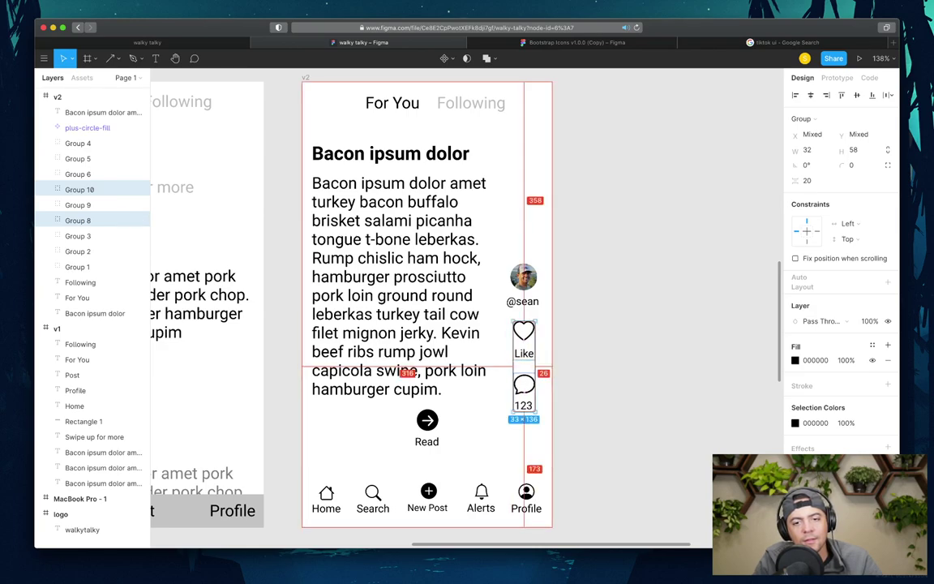
key(Right)
key(Right)
key(Right)
key(Right)
key(Right)
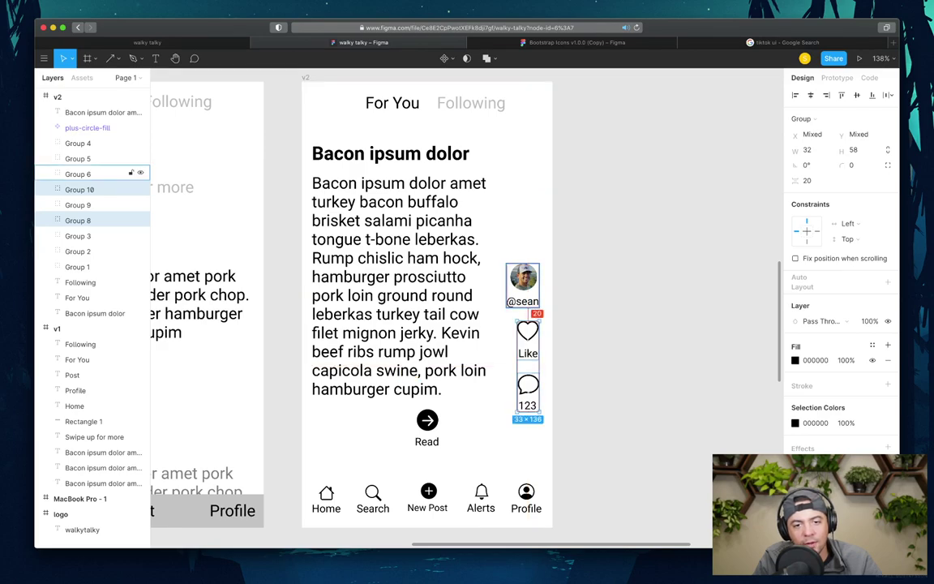
click(98, 173)
key(Escape)
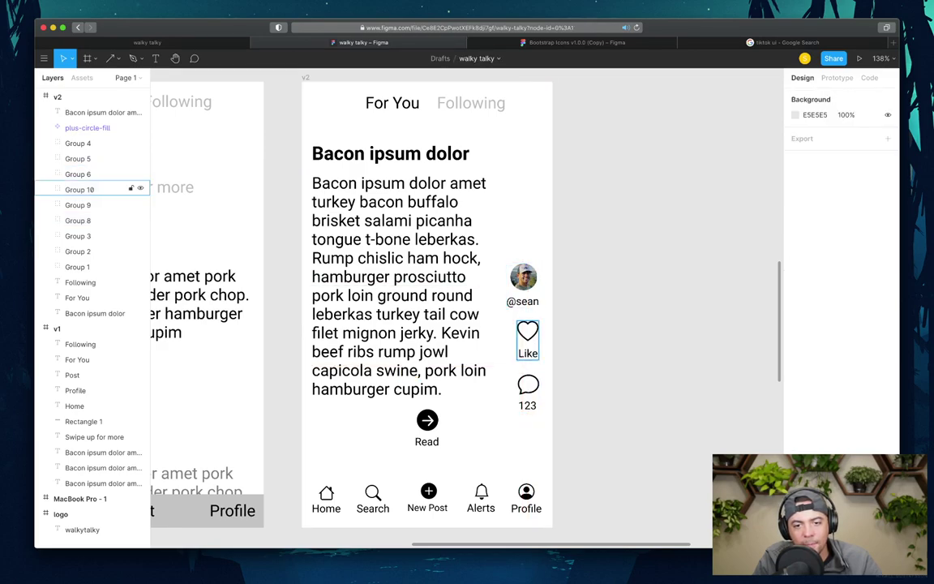
- Place the Read group under 123 at X 318, Y 514, 20 px above the bottom nav
click(78, 204)
key(shift+Right)
key(shift+Right)
key(shift+Right)
key(shift+Right)
key(shift+Right)
key(shift+Right)
key(shift+Right)
key(shift+Right)
key(shift+Right)
key(shift+Right)
key(shift+Right)
key(shift+Right)
key(shift+Right)
key(shift+Right)
key(shift+Right)
key(shift+Down)
key(shift+Down)
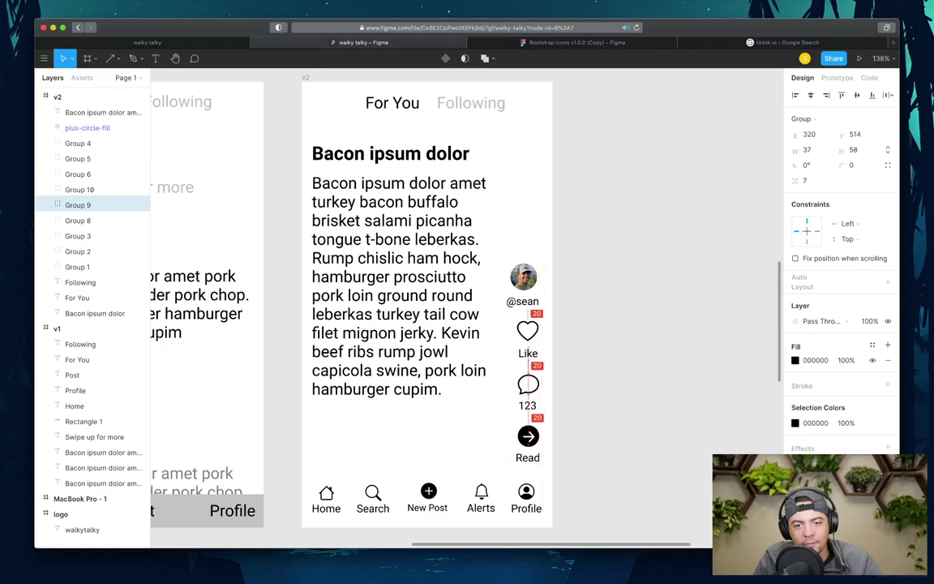
key(Escape)
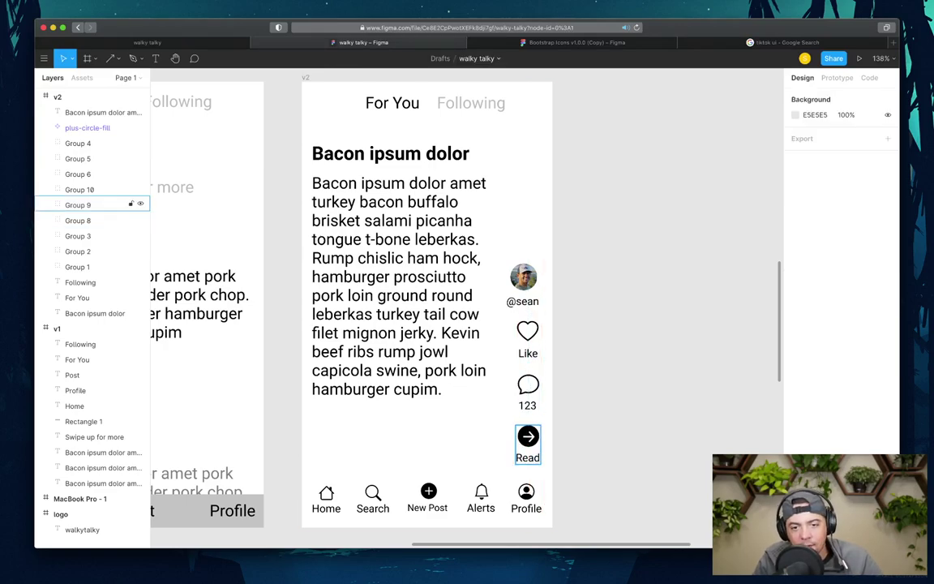
click(78, 204)
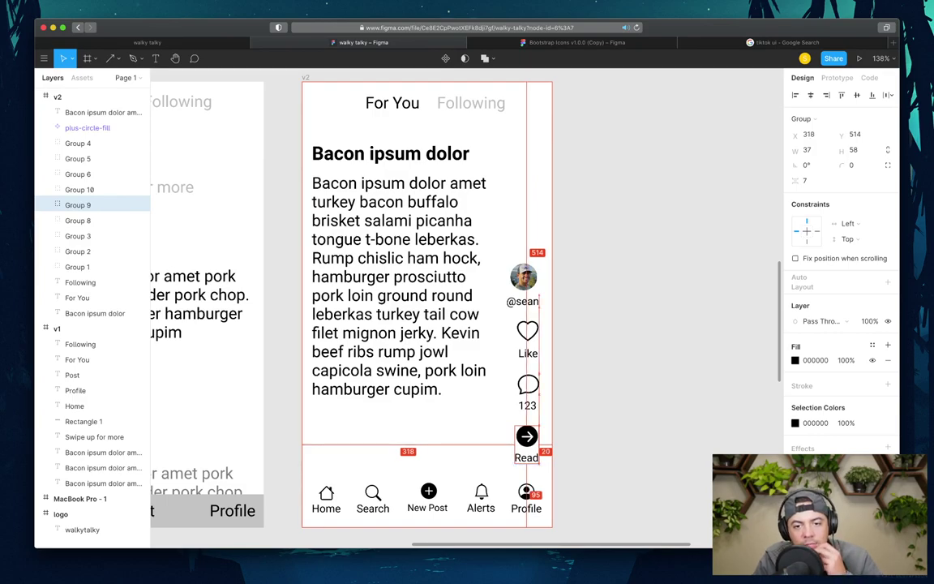
key(Escape)
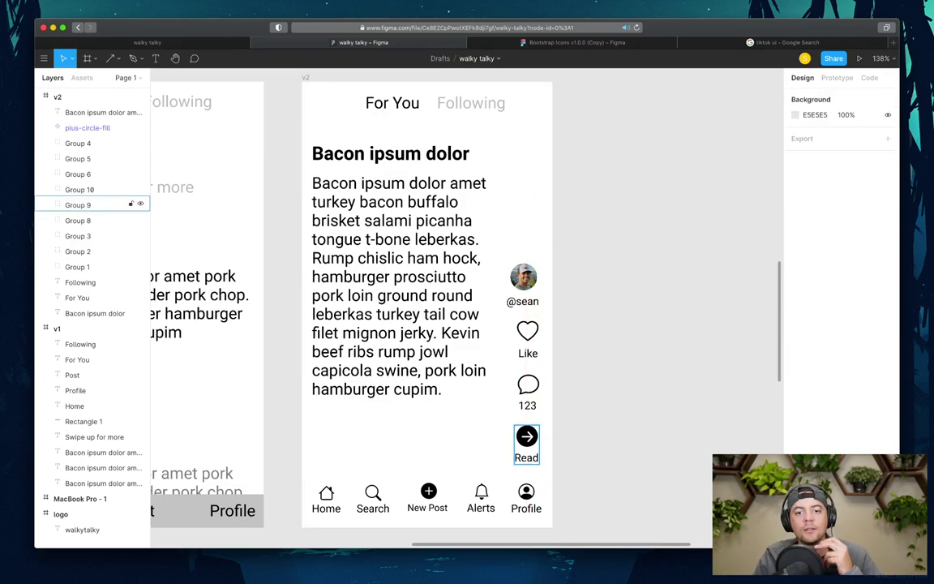
click(78, 204)
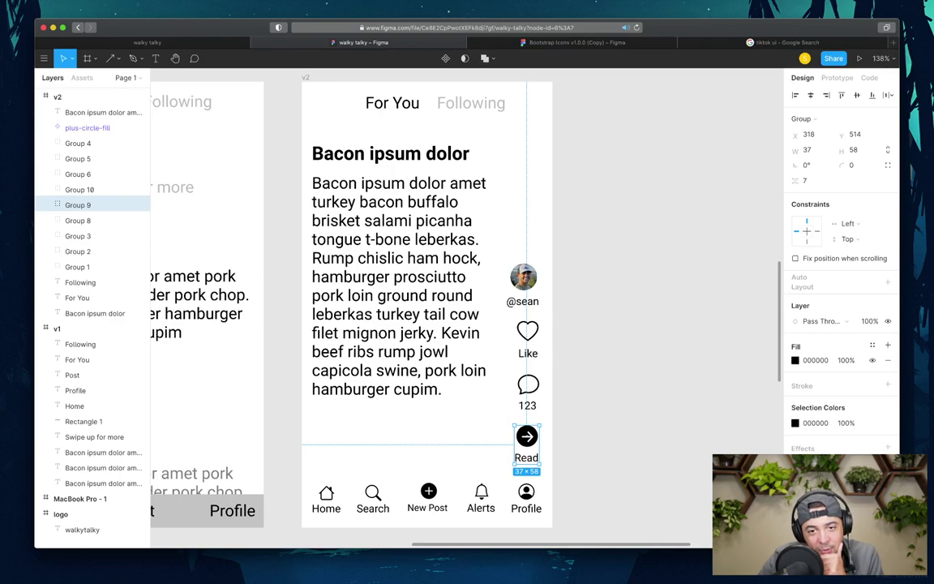
key(Escape)
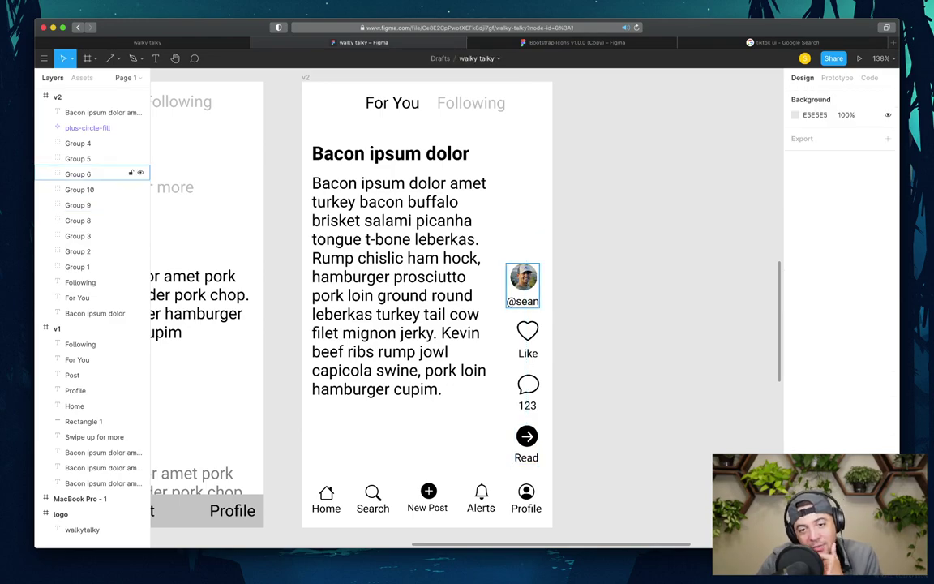
click(79, 174)
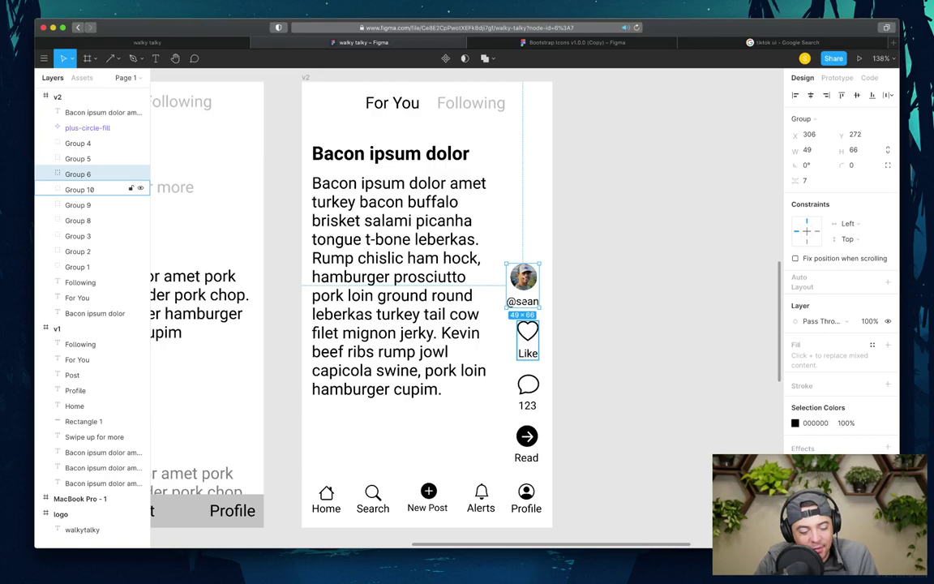
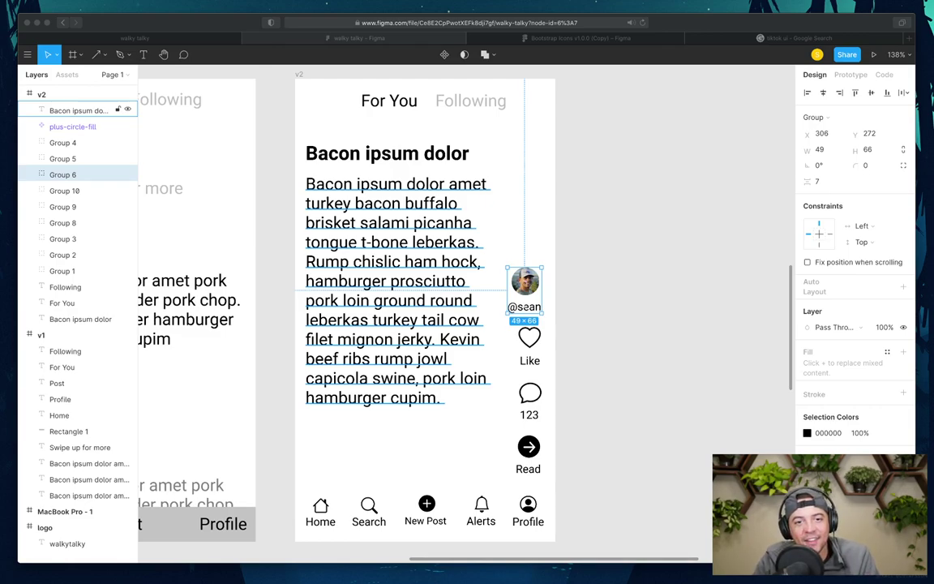
- Inspect the Bacon ipsum heading, For You and Following labels in the v2 mockup
key(Escape)
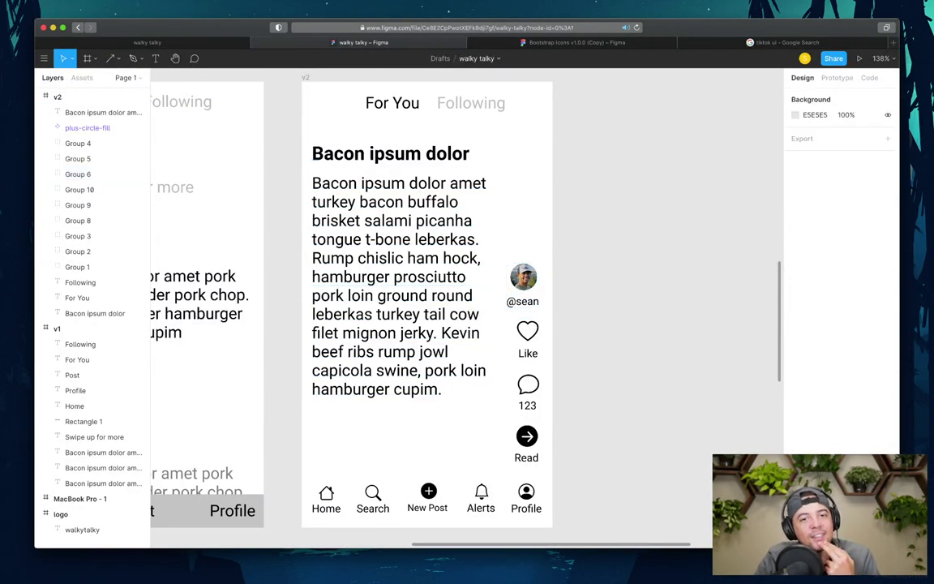
click(95, 313)
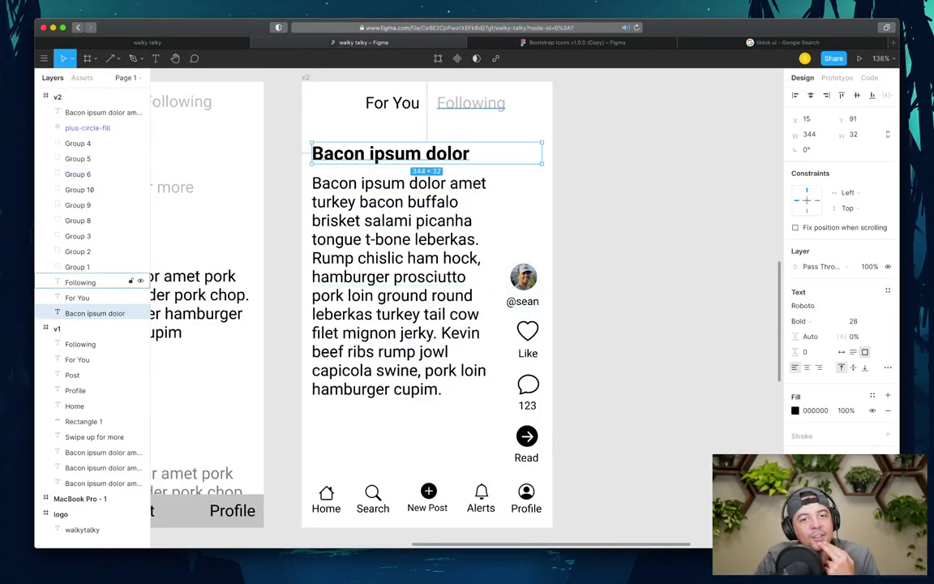
click(77, 297)
click(80, 282)
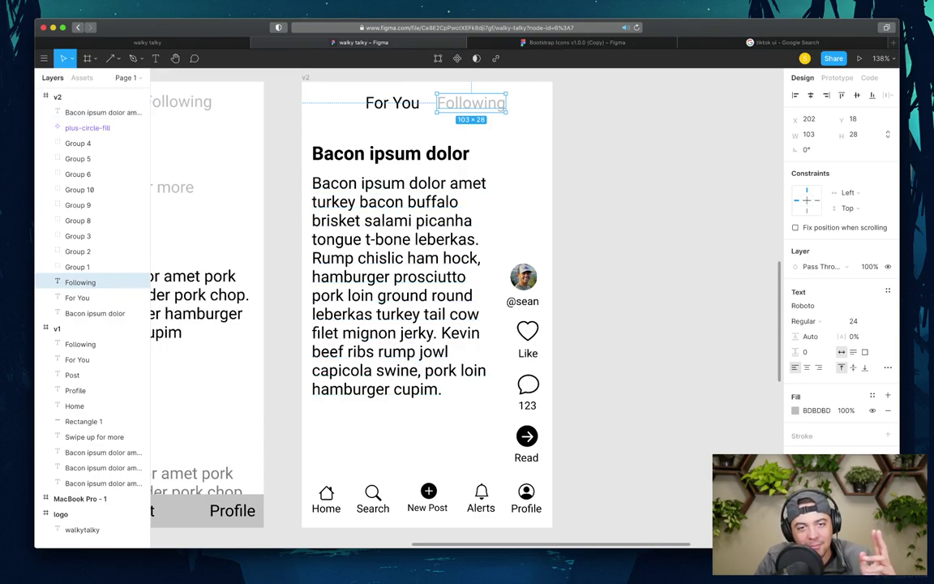
key(Escape)
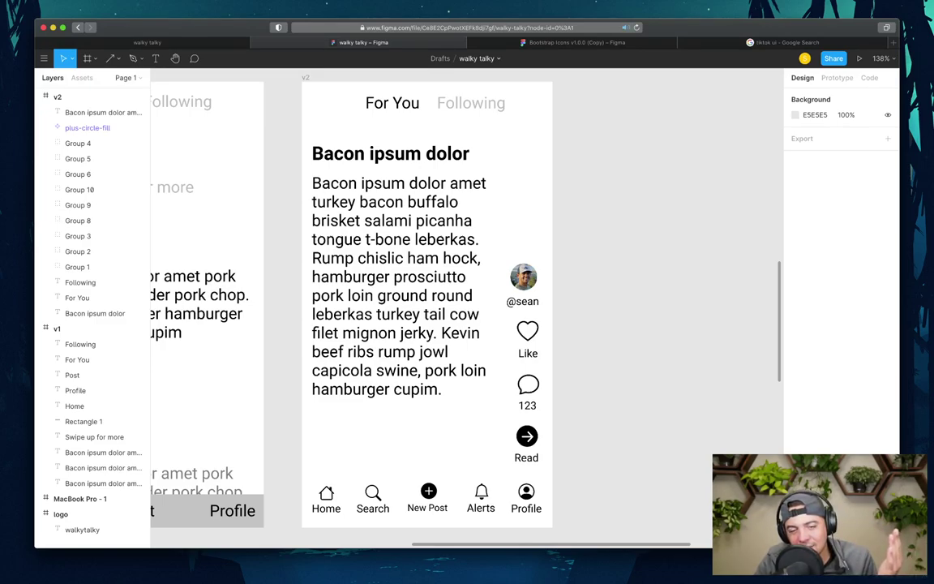
- Nudge the profile avatar group (Group 6) right from X 306 to 314
click(90, 174)
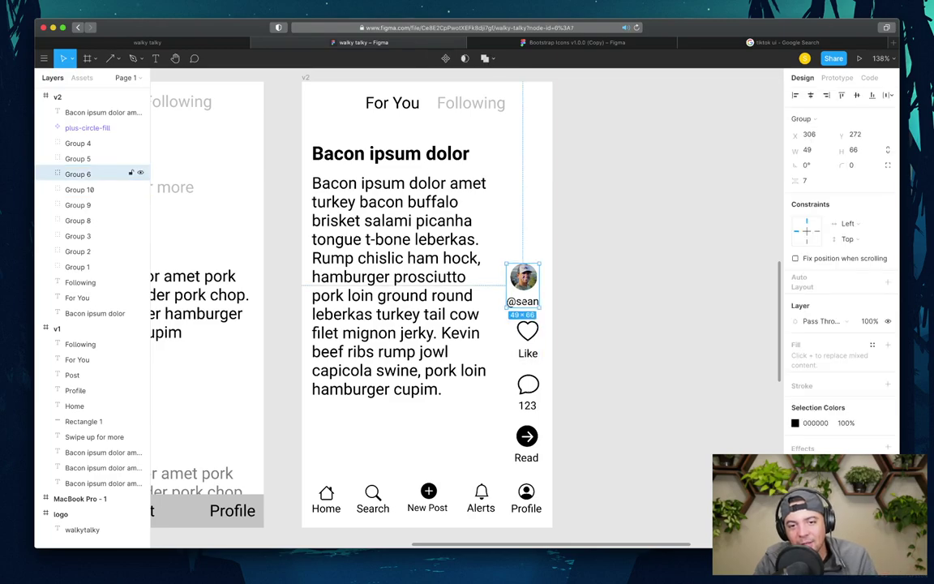
drag(523, 278, 530, 277)
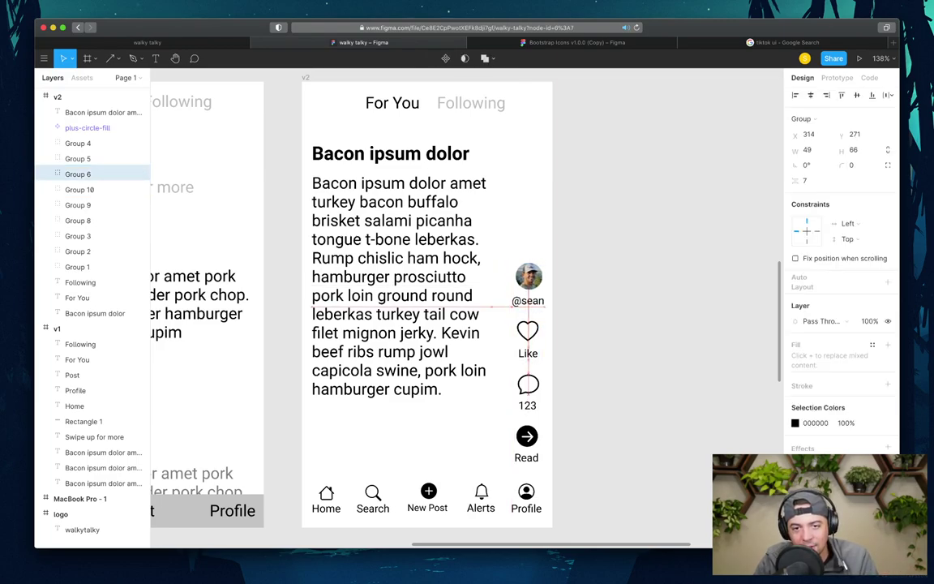
key(Escape)
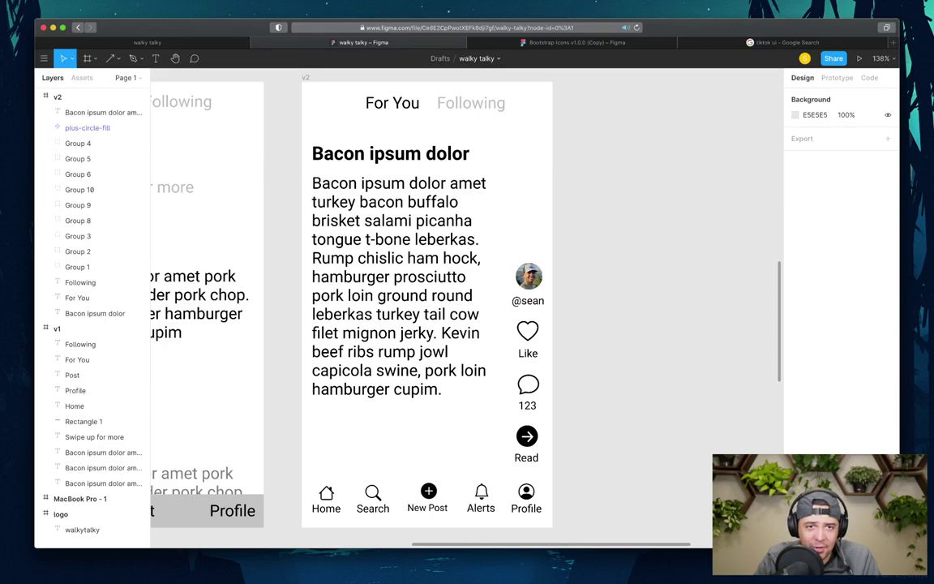
- Open Indie Hackers in a new tab and search for 'social network'
key(super+t)
text(indiehackers.com)
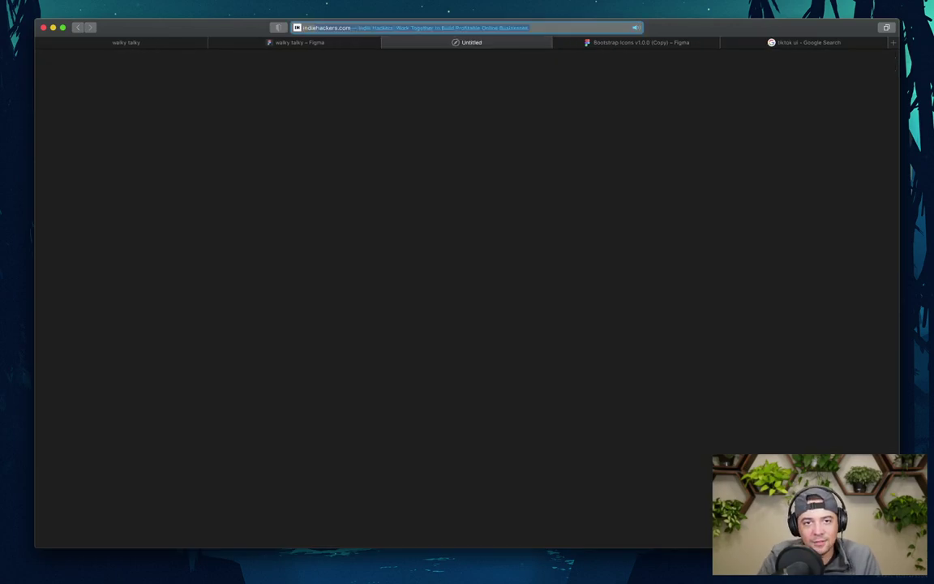
key(Return)
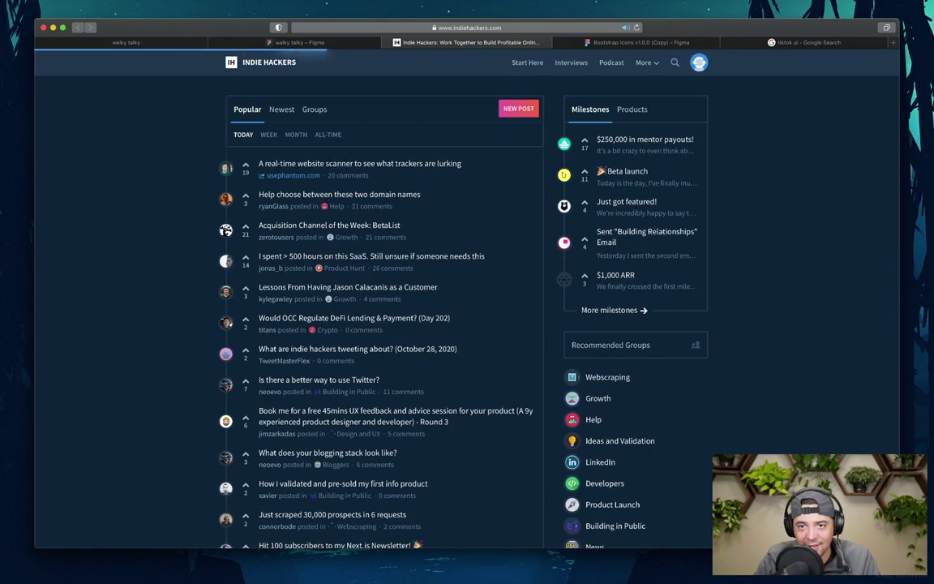
click(675, 63)
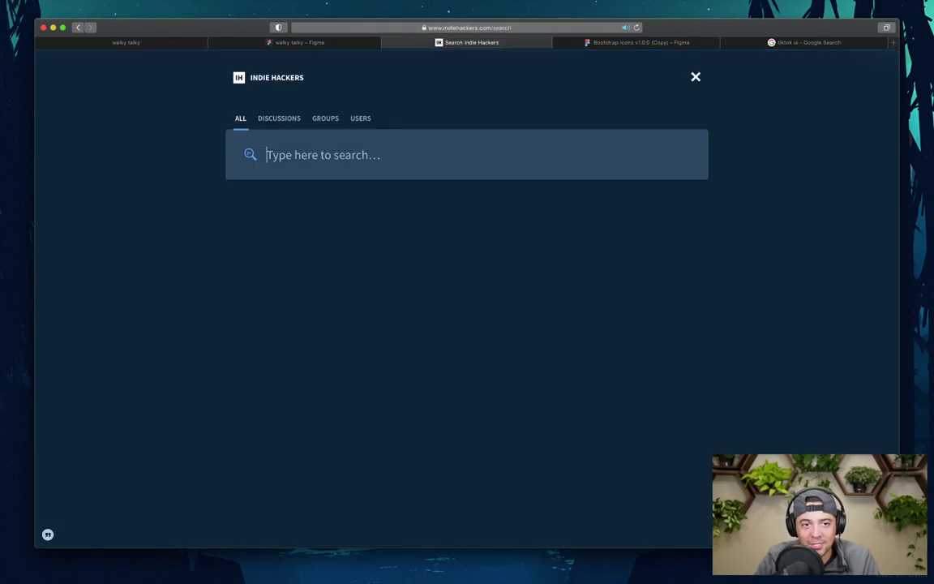
text(social network)
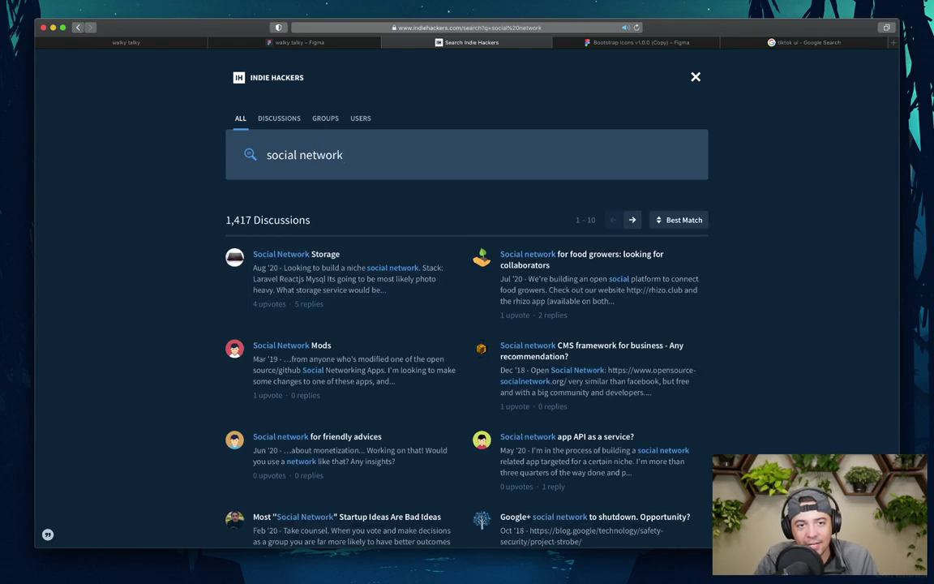
- Browse the 'social network' results, briefly highlighting part of a post's first paragraph
scroll(592, 235, down, 2)
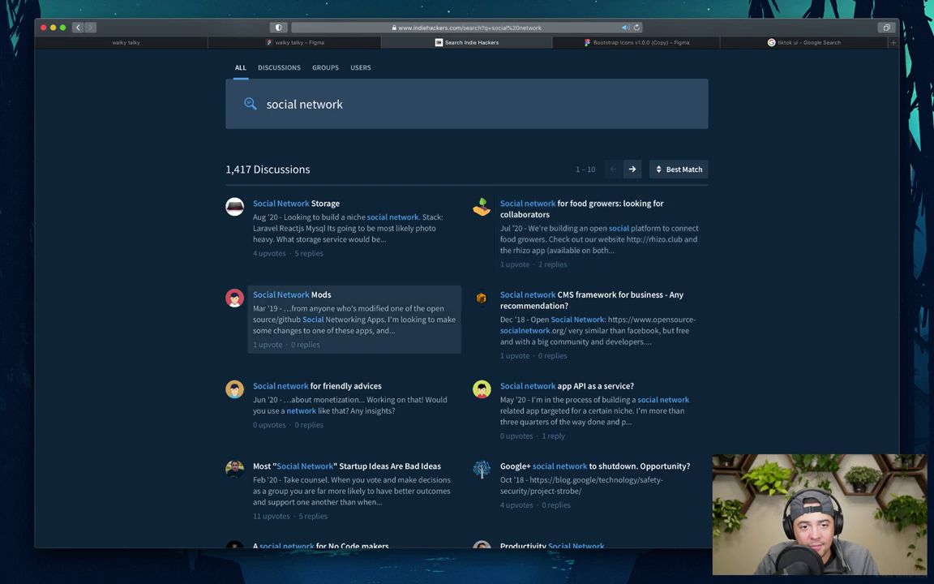
scroll(348, 308, down, 1)
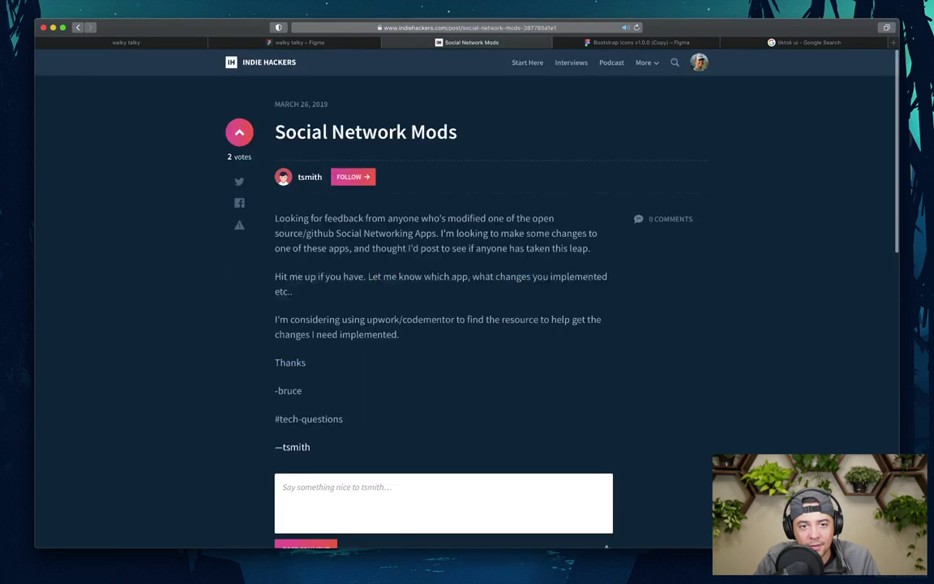
drag(375, 232, 525, 249)
click(525, 249)
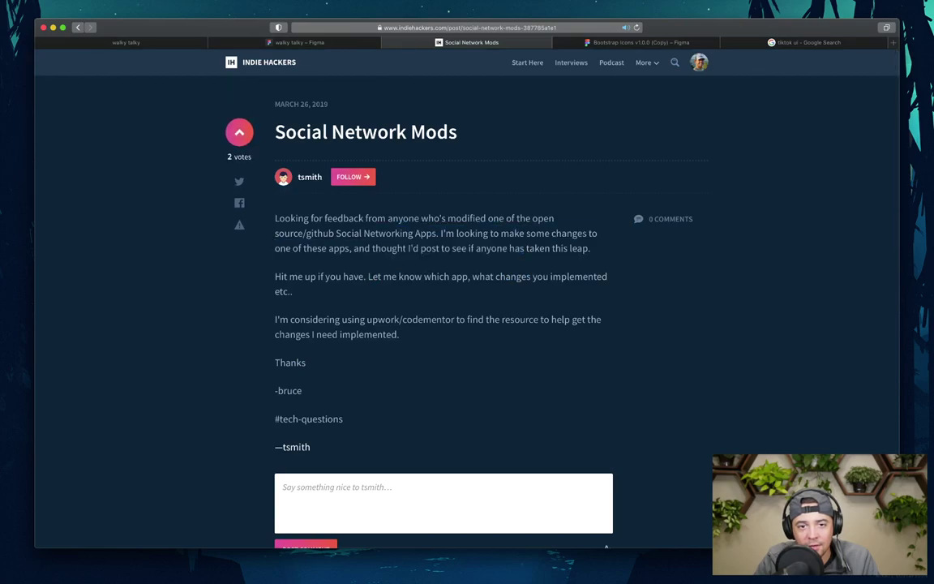
scroll(525, 248, down, 4)
scroll(525, 248, down, 5)
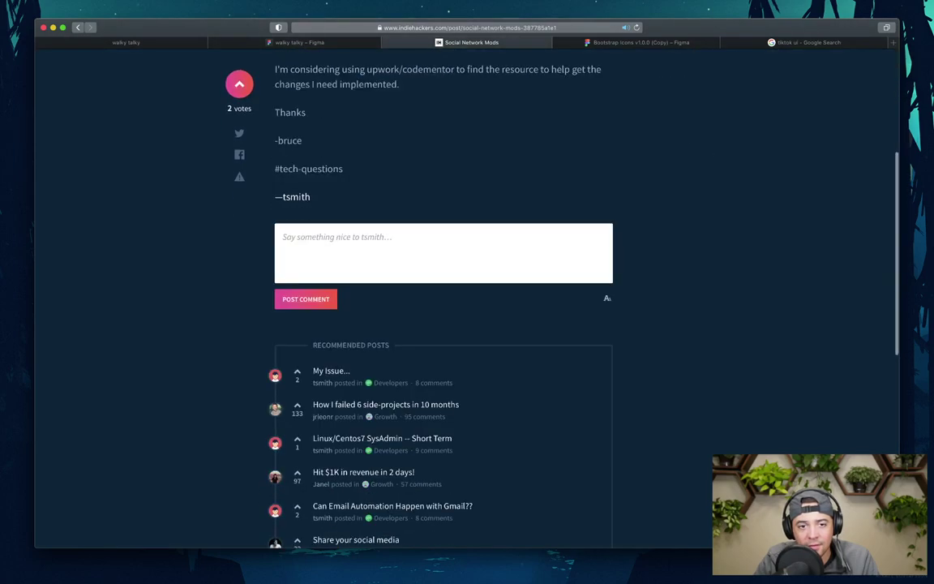
scroll(524, 248, left, 5)
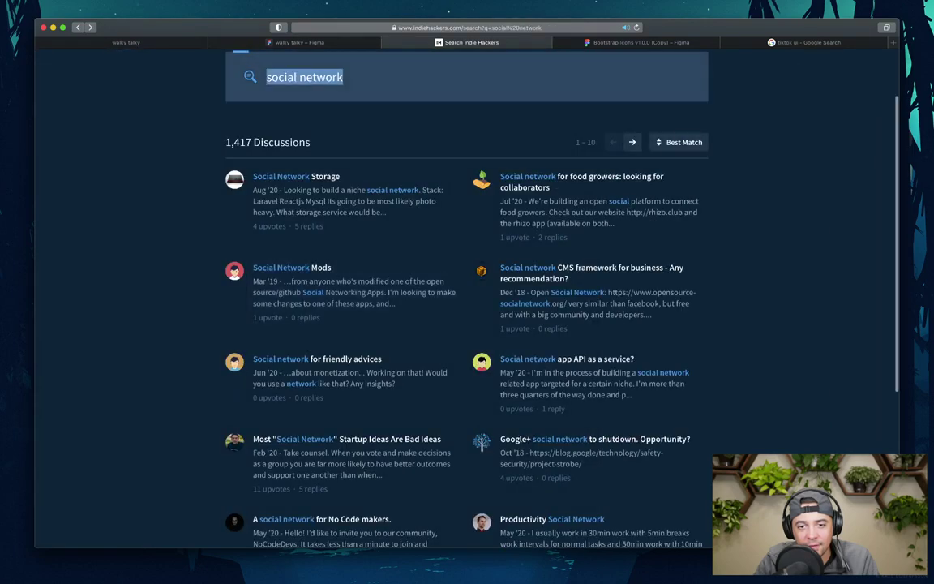
scroll(524, 248, down, 3)
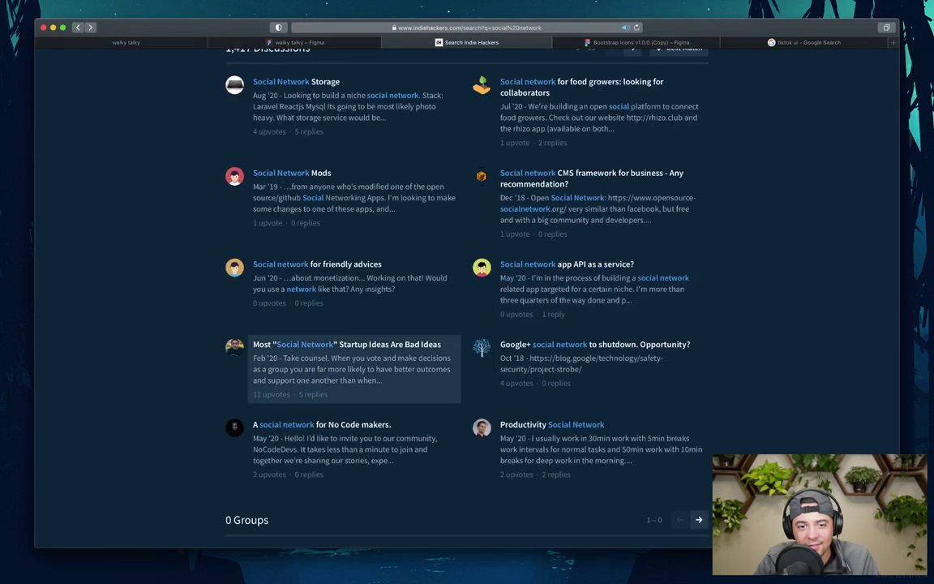
- Read the post arguing most social network startup ideas are bad, then go back to Figma
click(349, 345)
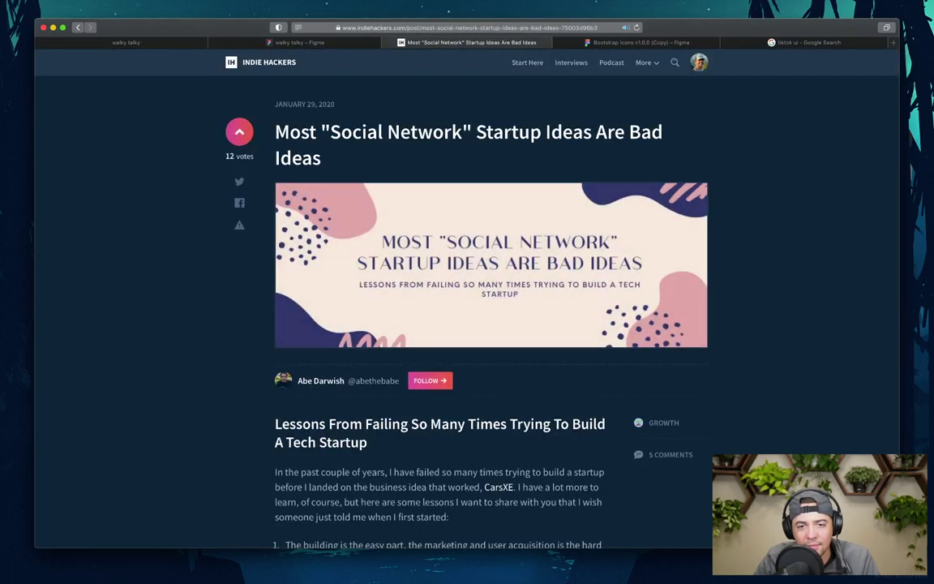
scroll(466, 300, down, 5)
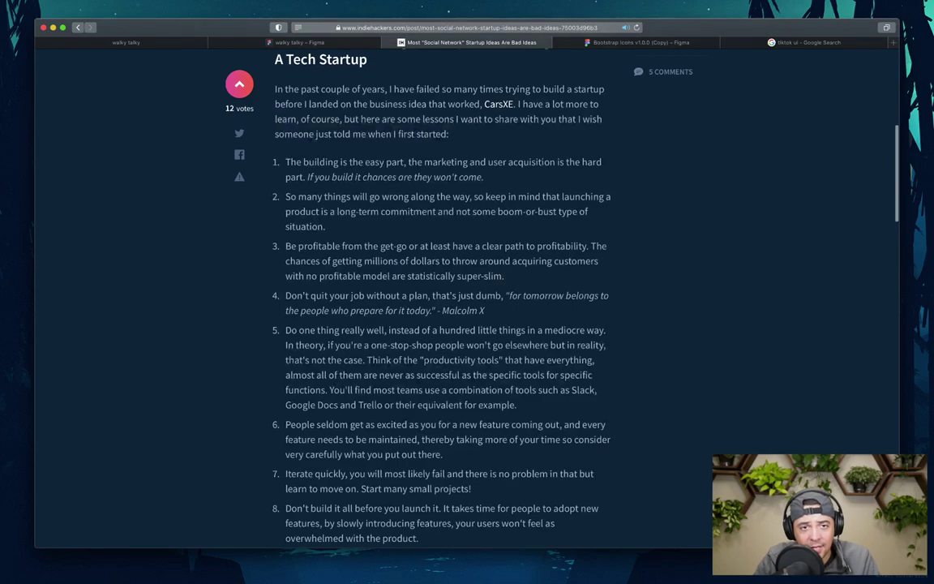
scroll(468, 291, up, 10)
key(ctrl+shift+Tab)
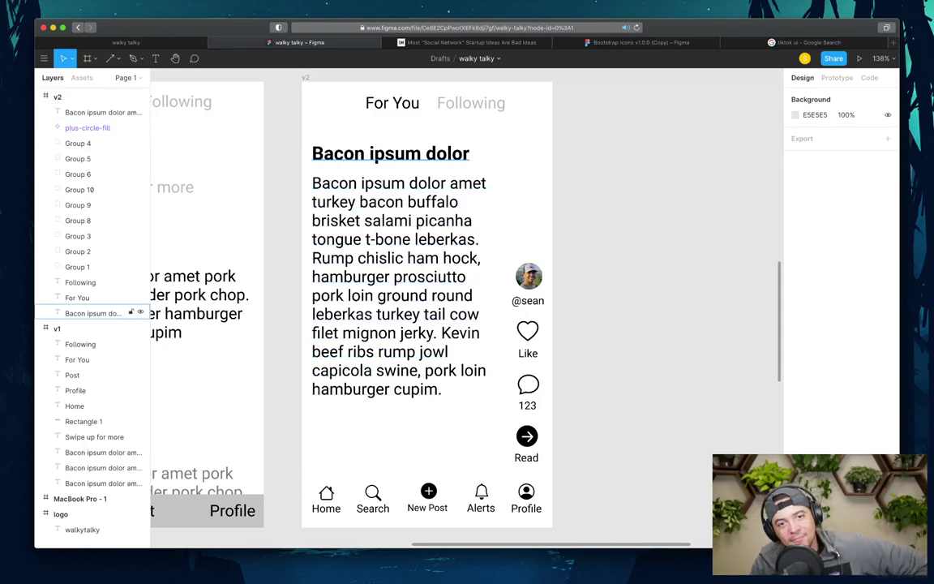
- Inspect the Bacon ipsum heading and body text layers by selecting each in turn
click(93, 313)
click(103, 112)
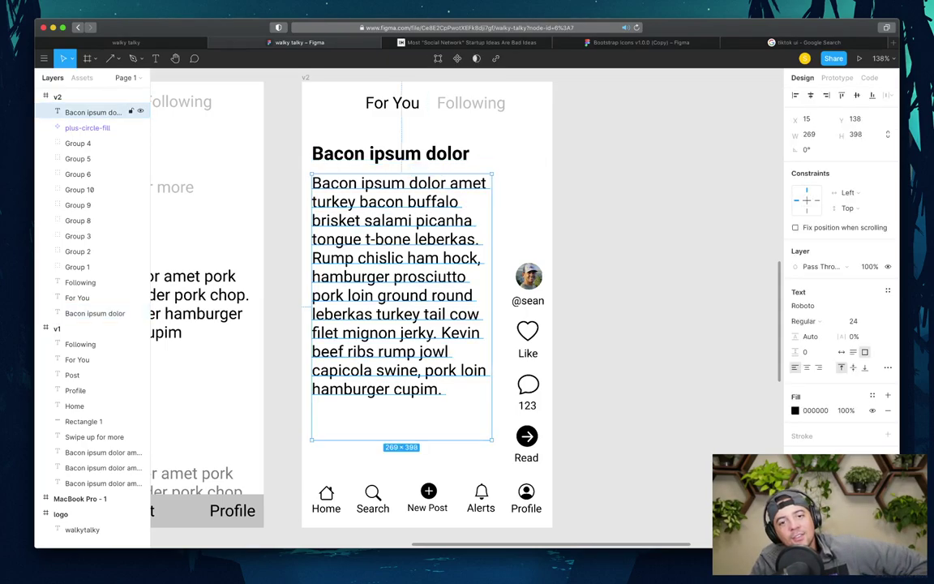
key(Escape)
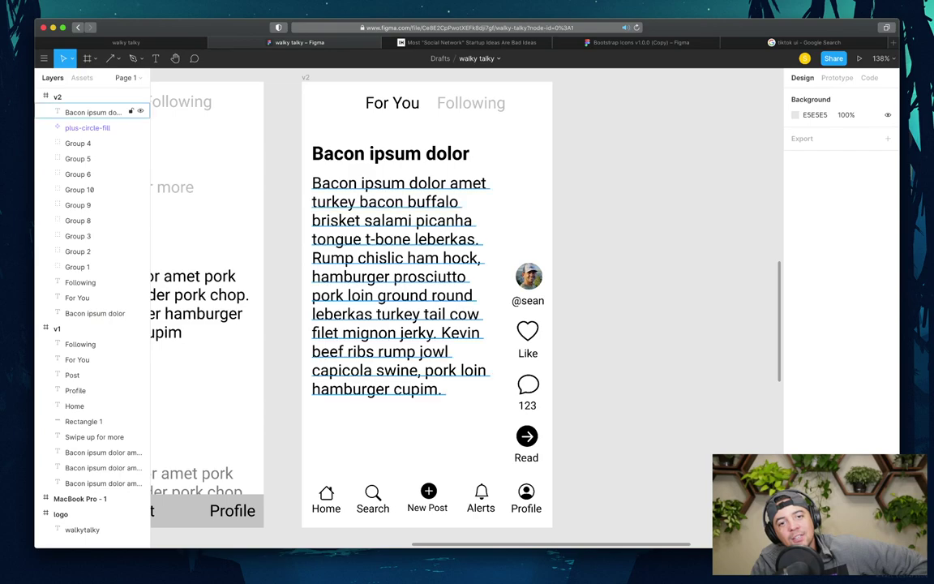
click(94, 313)
key(Escape)
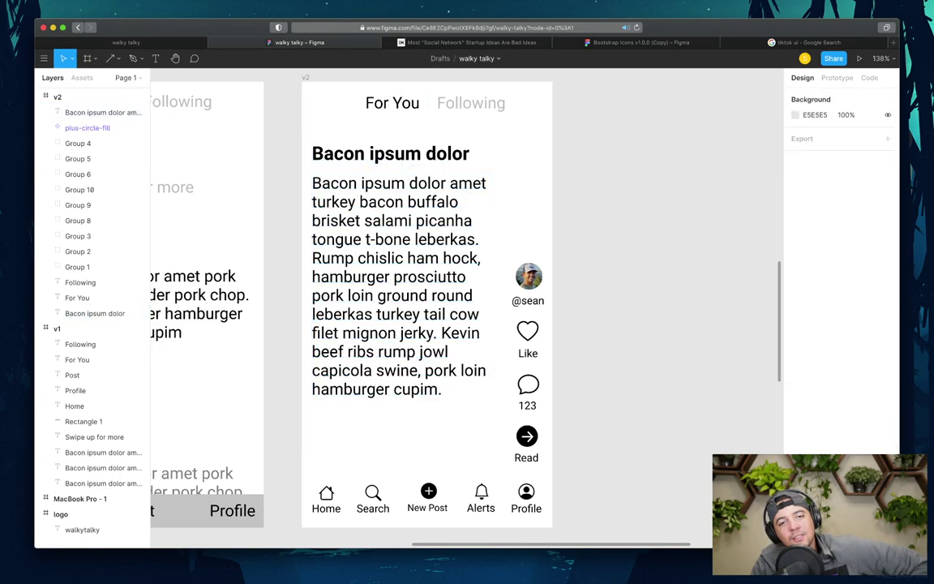
click(94, 313)
click(103, 112)
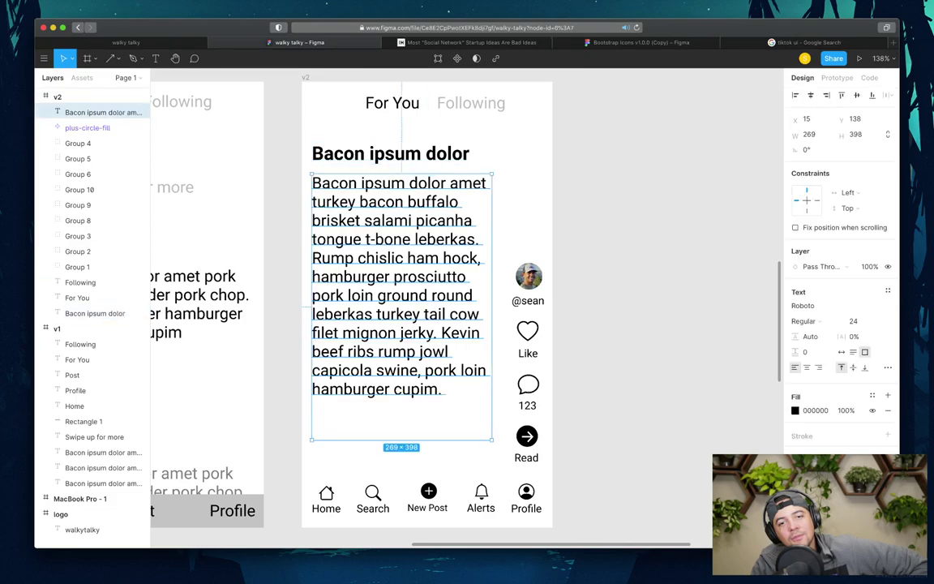
key(Escape)
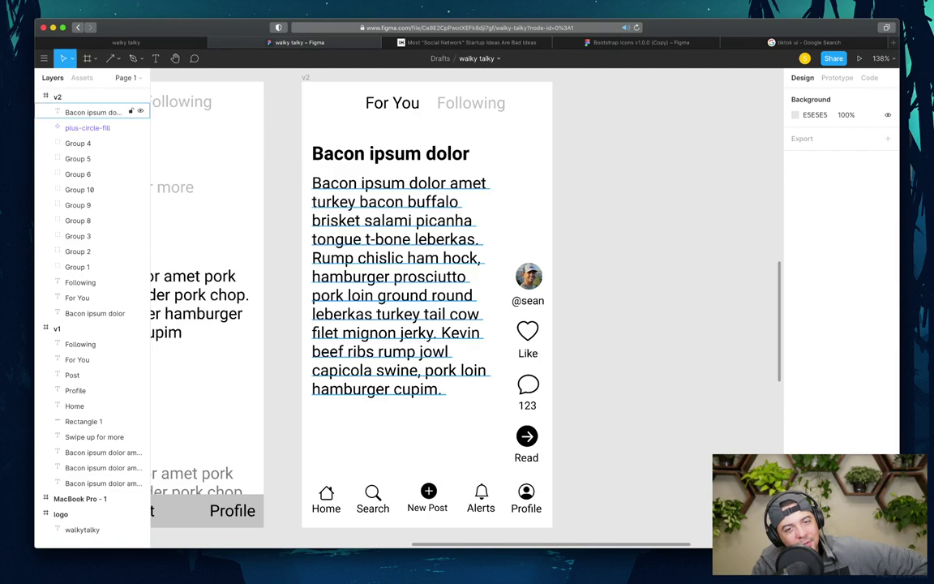
click(103, 112)
click(93, 313)
click(103, 112)
key(Escape)
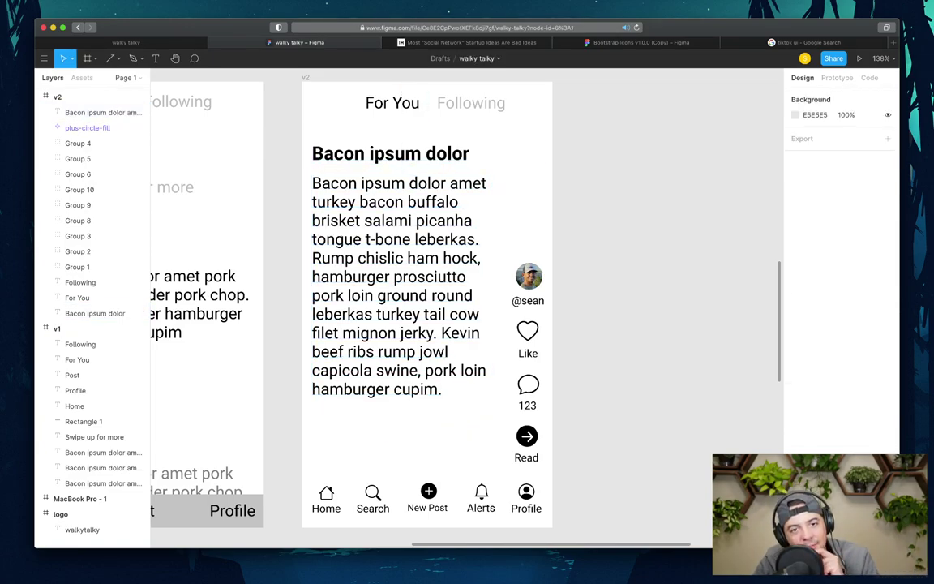
- Select the Read icon group (Group 9) and switch to the Bootstrap Icons file
click(78, 204)
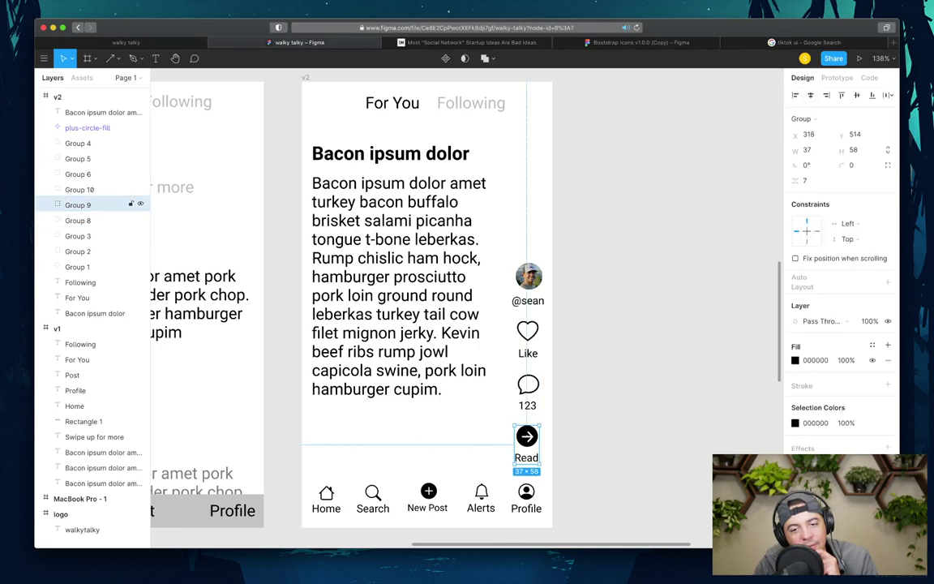
key(Escape)
click(78, 204)
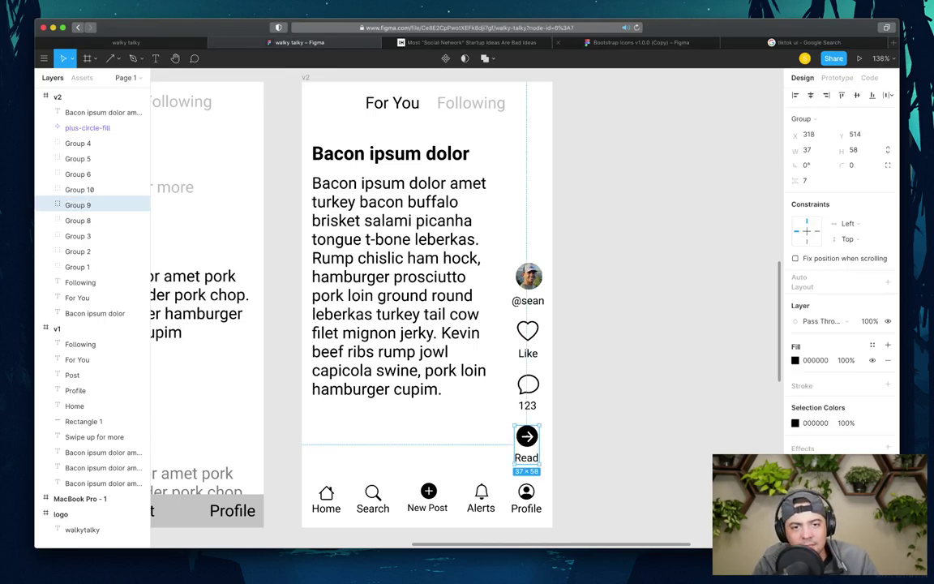
key(super+4)
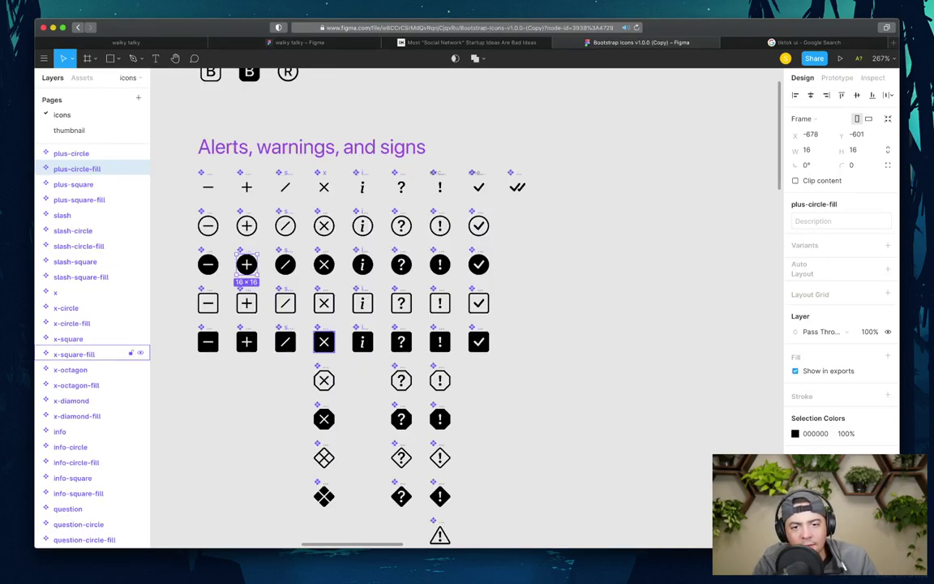
- Pick the outline arrow-right-circle icon in Bootstrap Icons, then return to the walky talky file
scroll(442, 413, down, 2)
scroll(430, 401, down, 3)
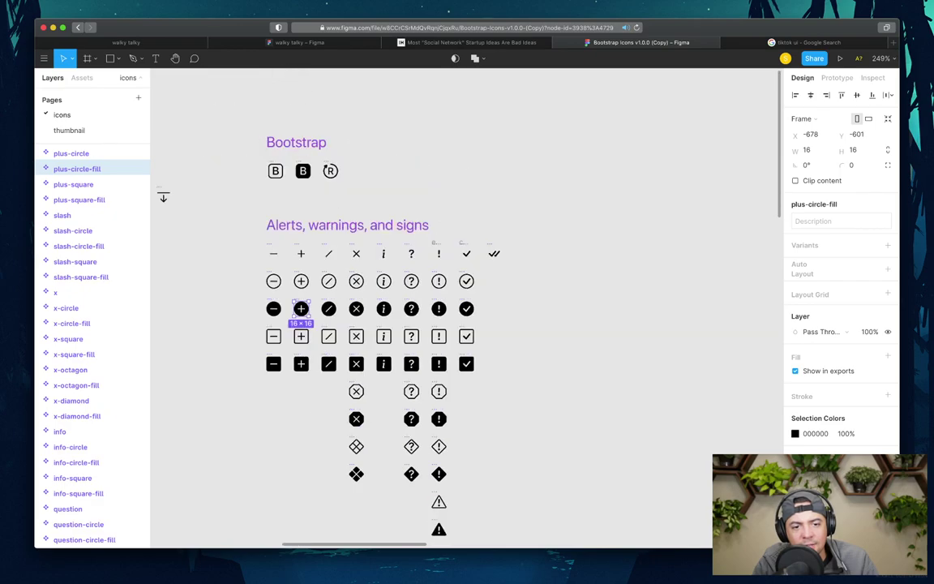
scroll(430, 401, left, 5)
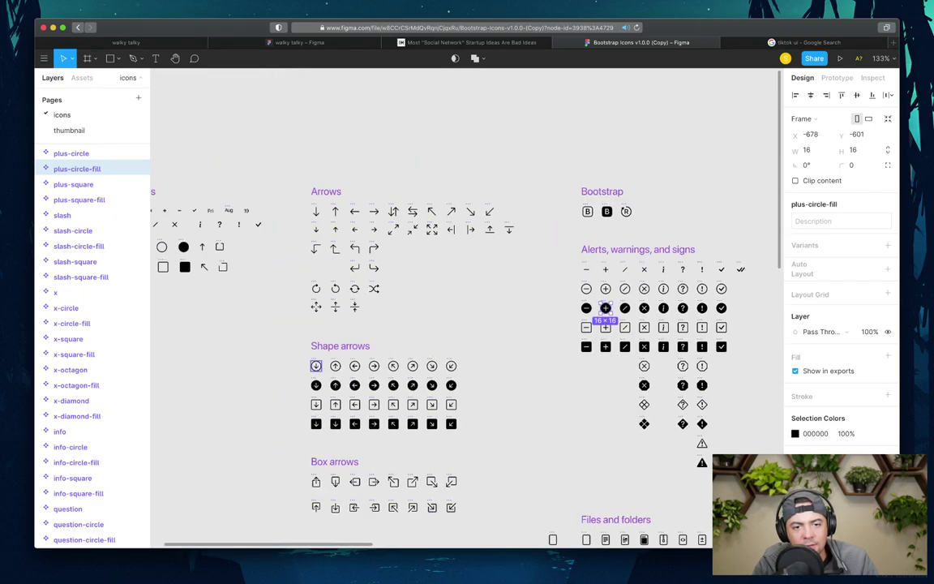
click(374, 366)
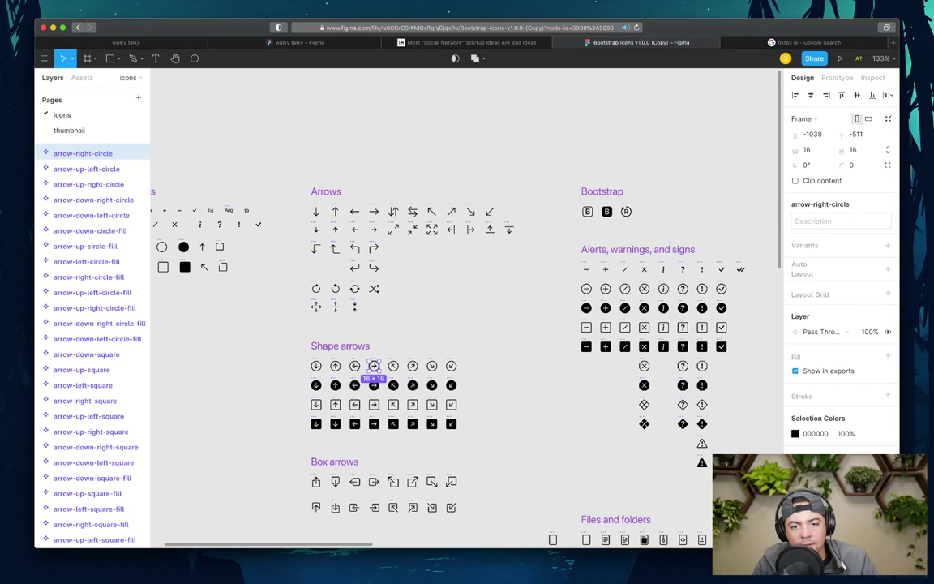
key(super+2)
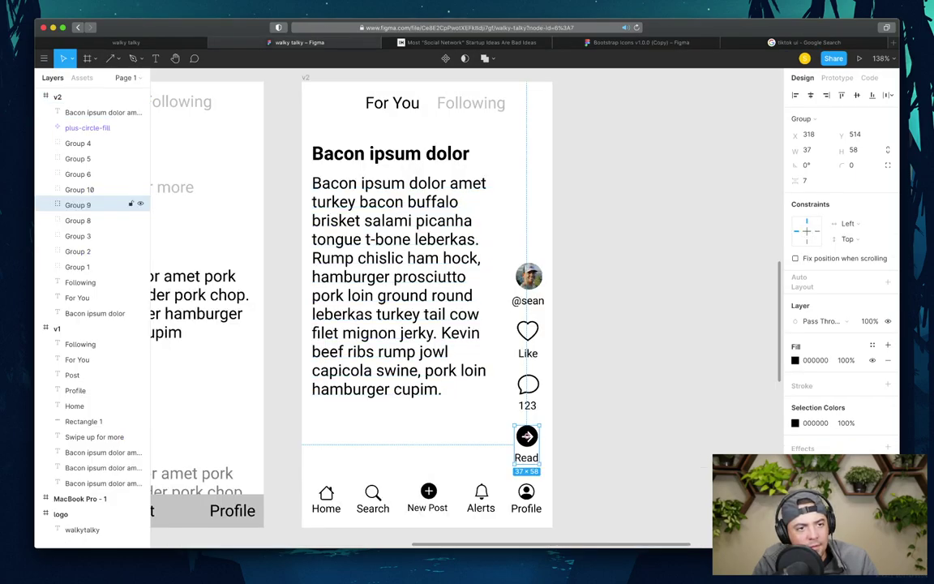
- Replace Group 9's filled arrow with the pasted outline arrow-right-circle, placed above Read
click(47, 204)
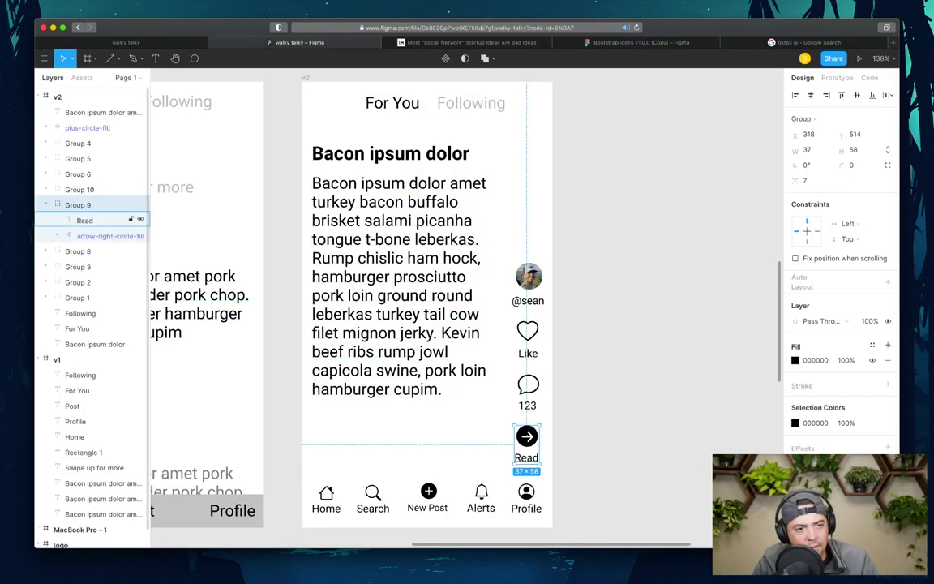
drag(89, 219, 97, 237)
click(93, 219)
key(Delete)
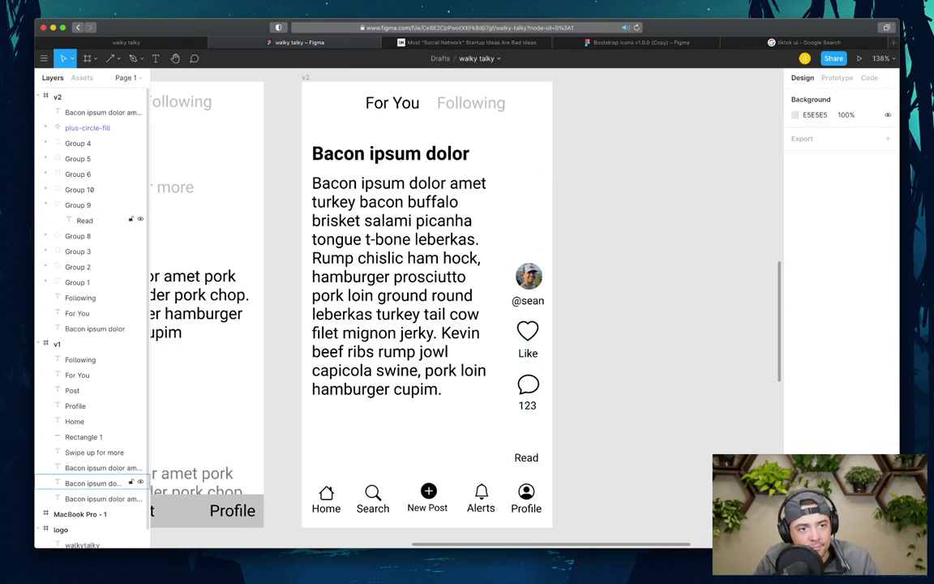
key(super+v)
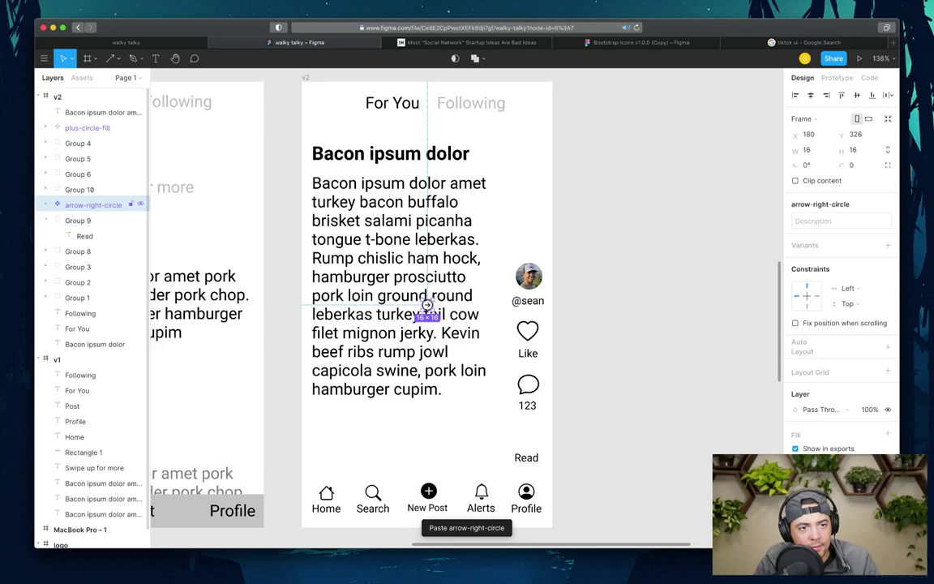
key(super+bracketleft)
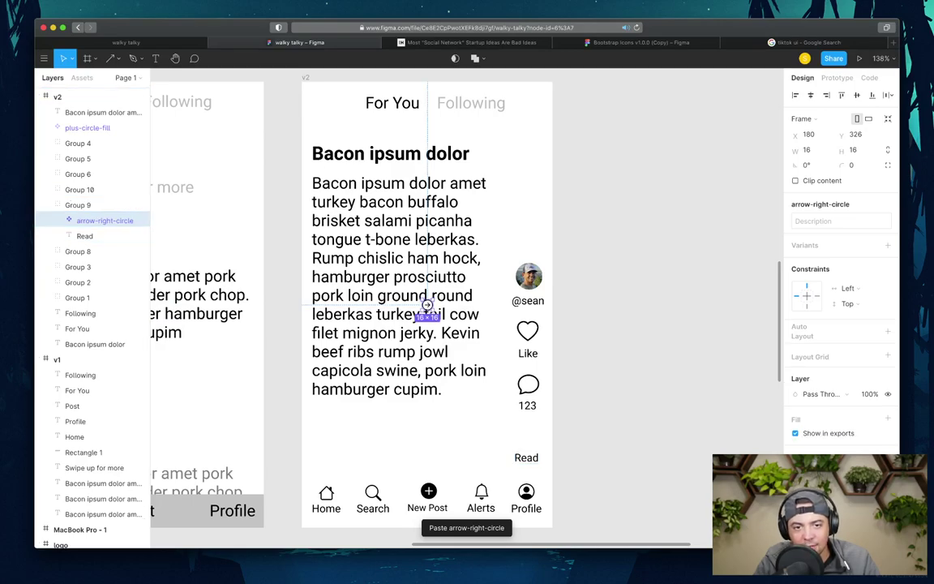
drag(427, 305, 527, 434)
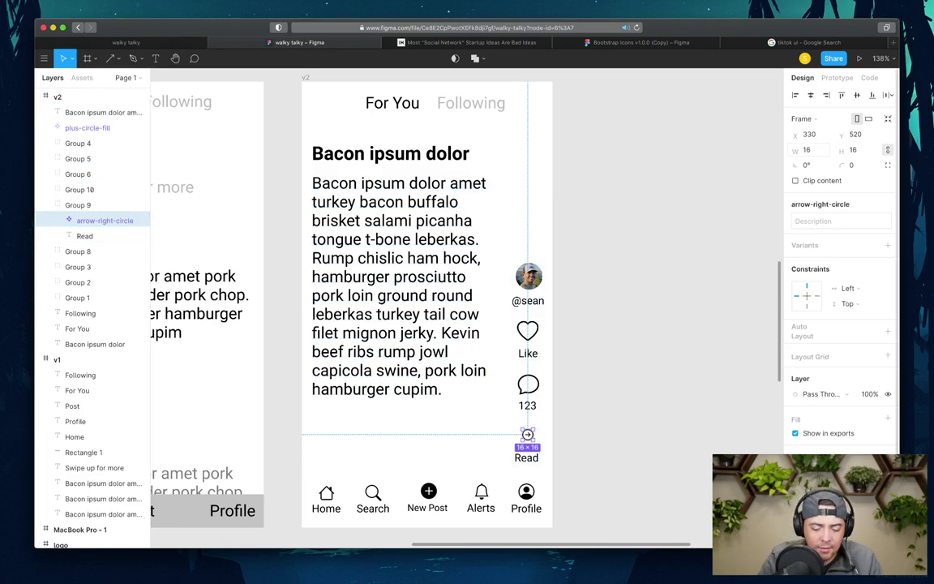
- Resize the icon's inner arrow shape to 15×16, after undoing a first 32 px resize
click(807, 150)
text(32)
key(Return)
key(super+z)
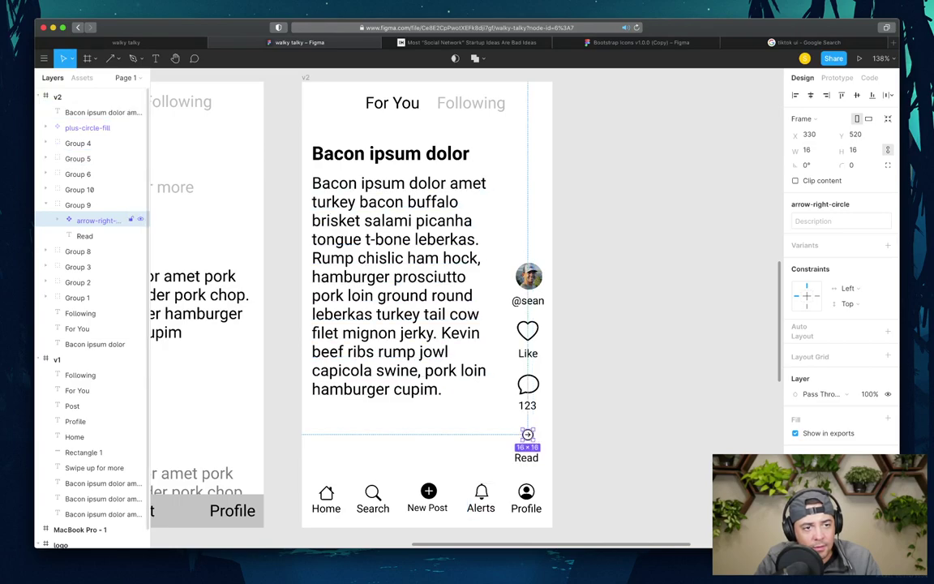
click(57, 220)
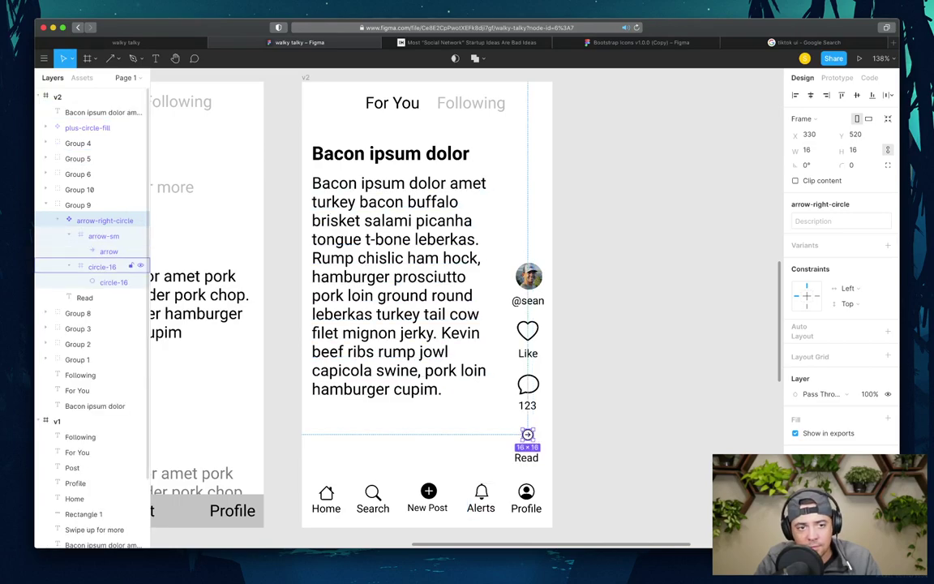
click(109, 251)
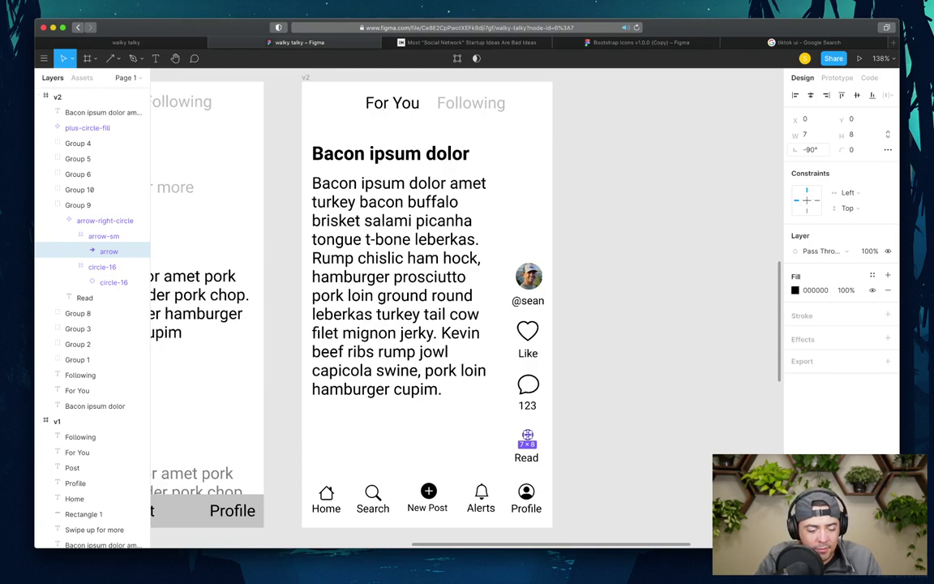
click(808, 133)
text(1)
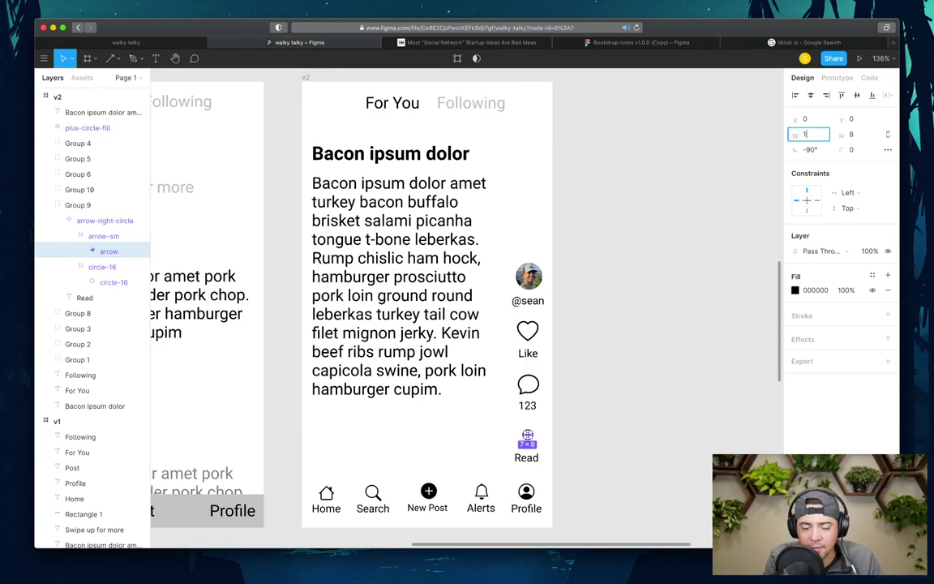
text(5)
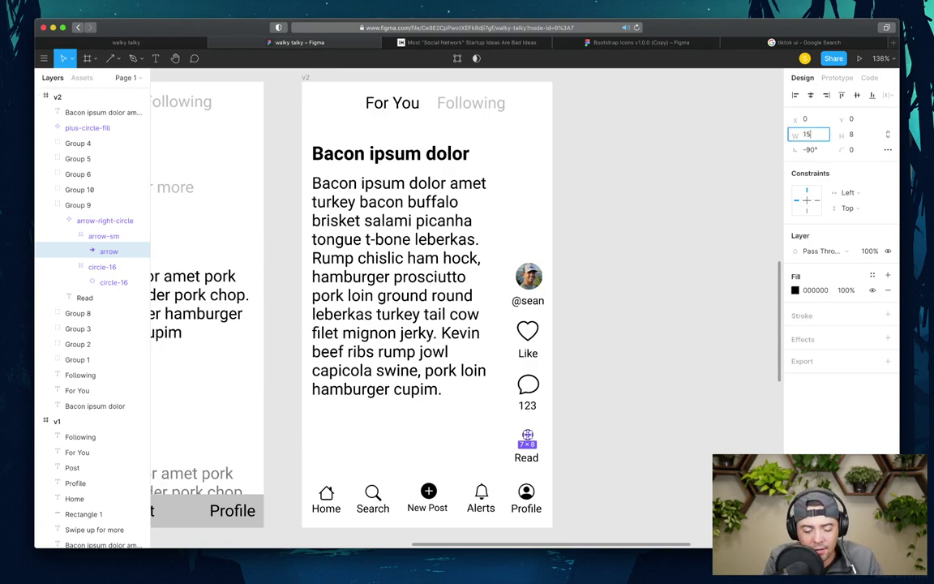
key(Tab)
text(16)
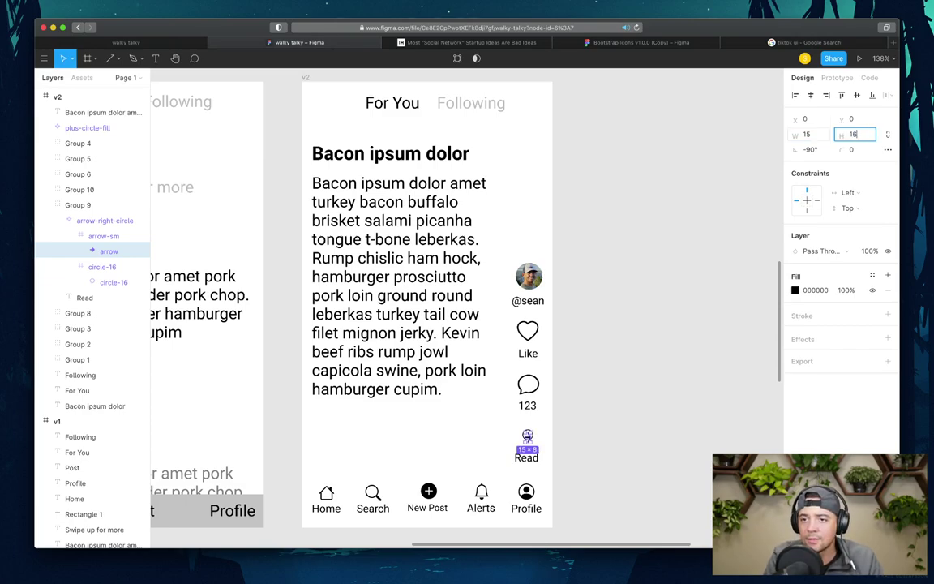
key(Return)
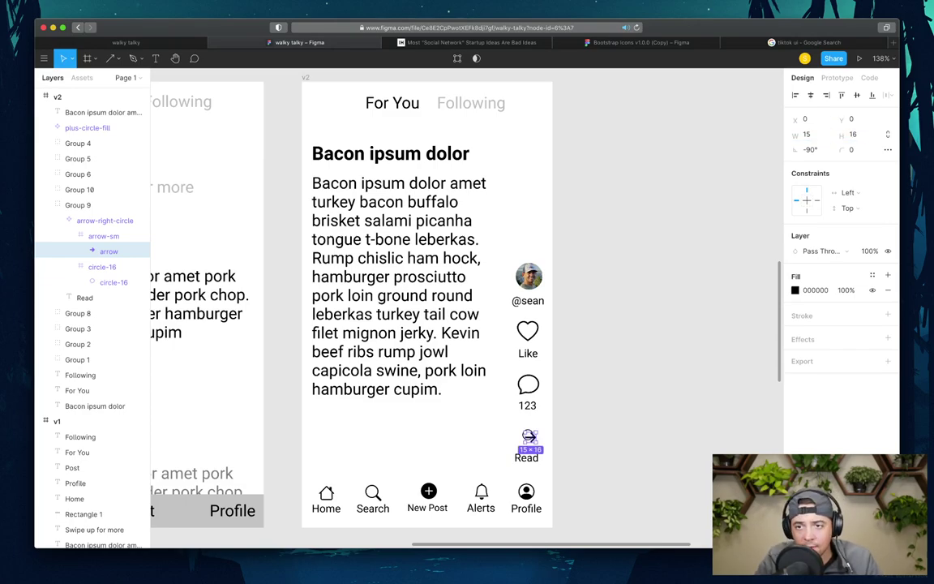
- Enlarge the whole arrow-right-circle icon to 32×32
key(Escape)
key(Escape)
click(807, 149)
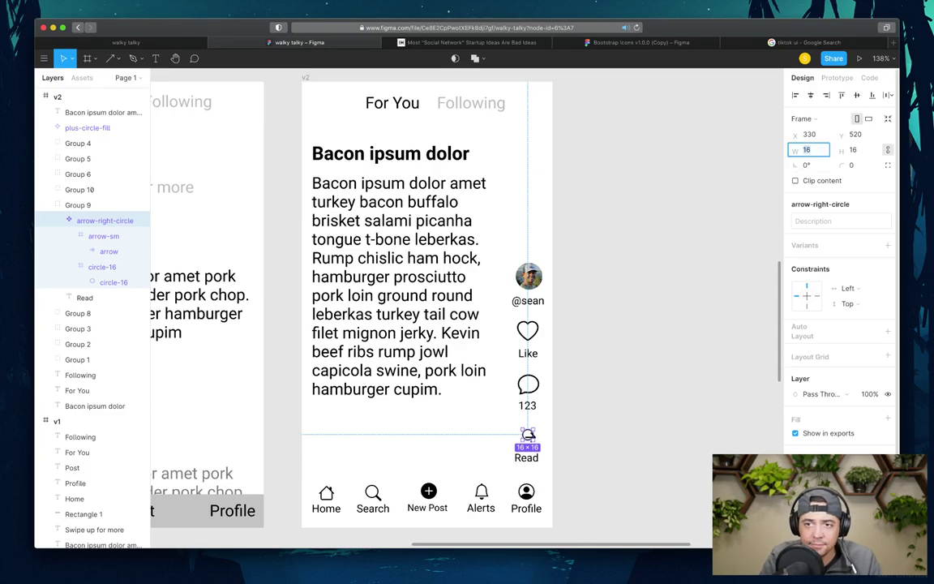
text(32)
key(Tab)
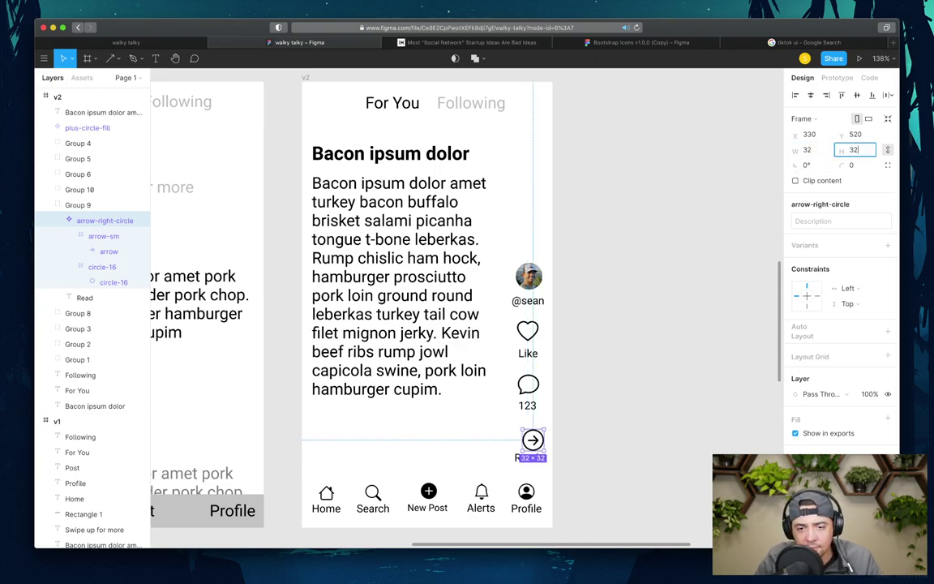
scroll(532, 422, up, 5)
key(Escape)
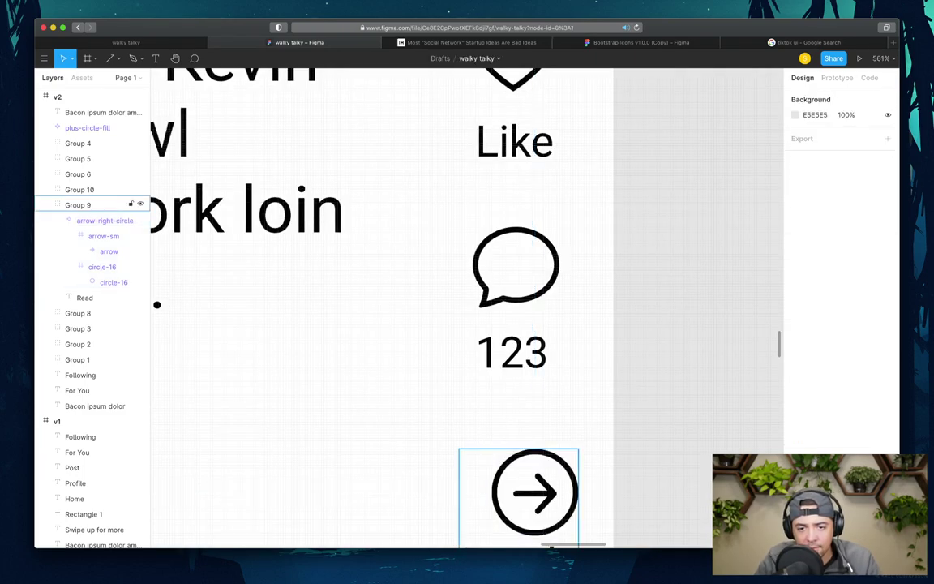
- Nudge the arrow icon one pixel left to centre it within Group 9
click(78, 205)
scroll(388, 344, up, 5)
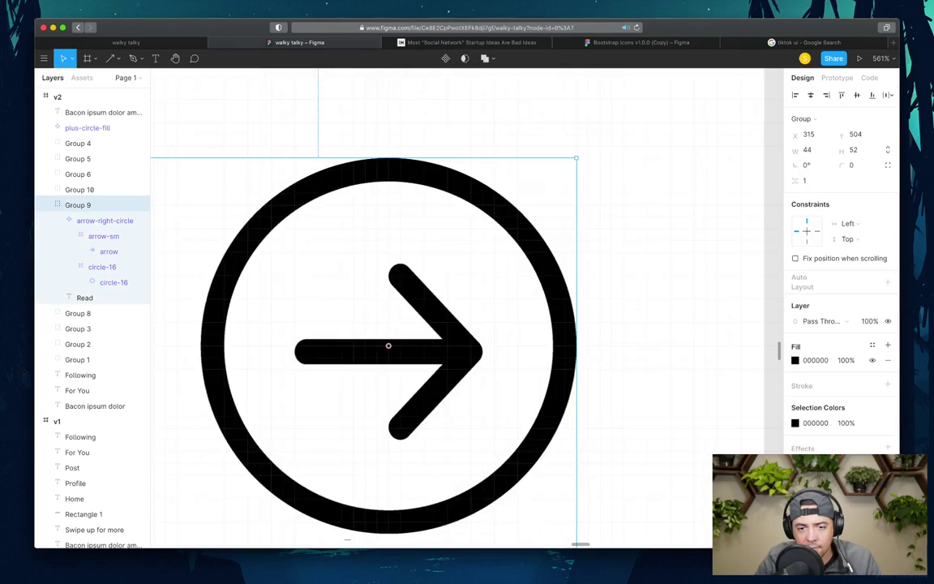
scroll(502, 431, down, 3)
click(114, 282)
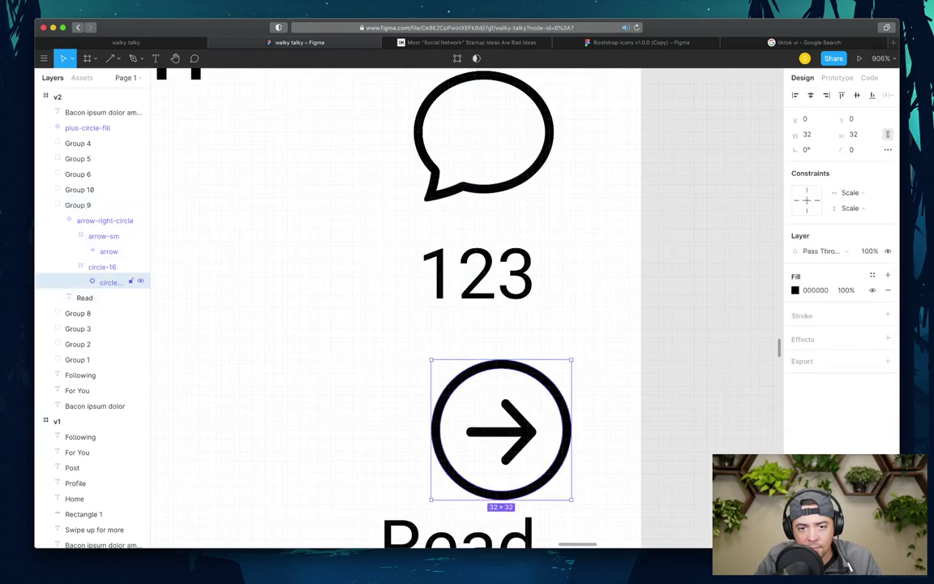
click(99, 220)
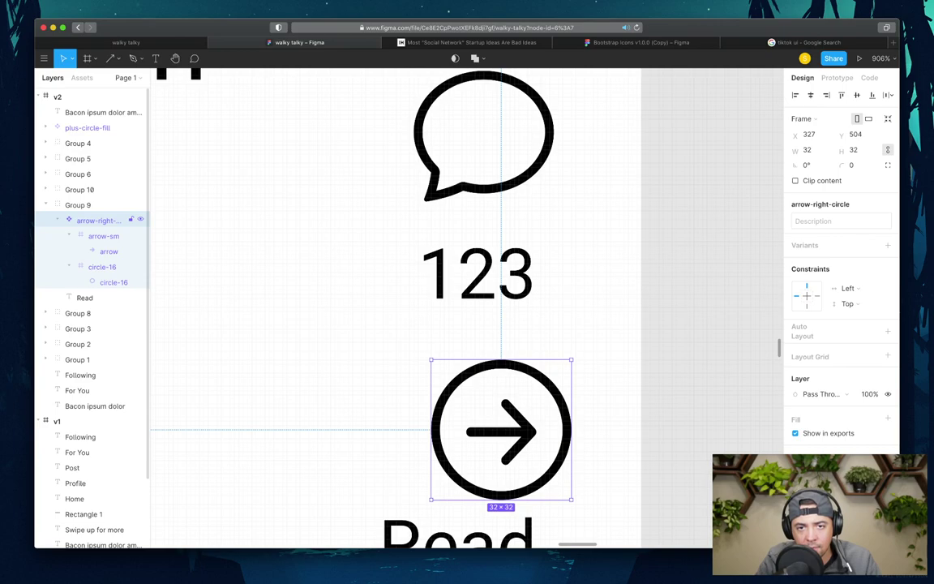
key(Left)
key(Left)
key(Left)
key(Left)
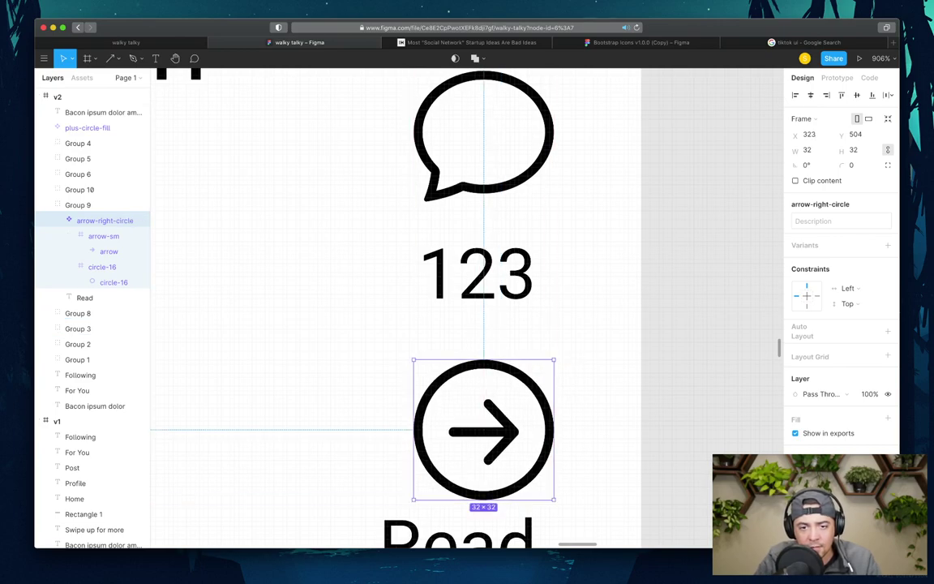
- Nudge the Read label right and check its spacing to the icon
scroll(398, 308, down, 3)
click(85, 296)
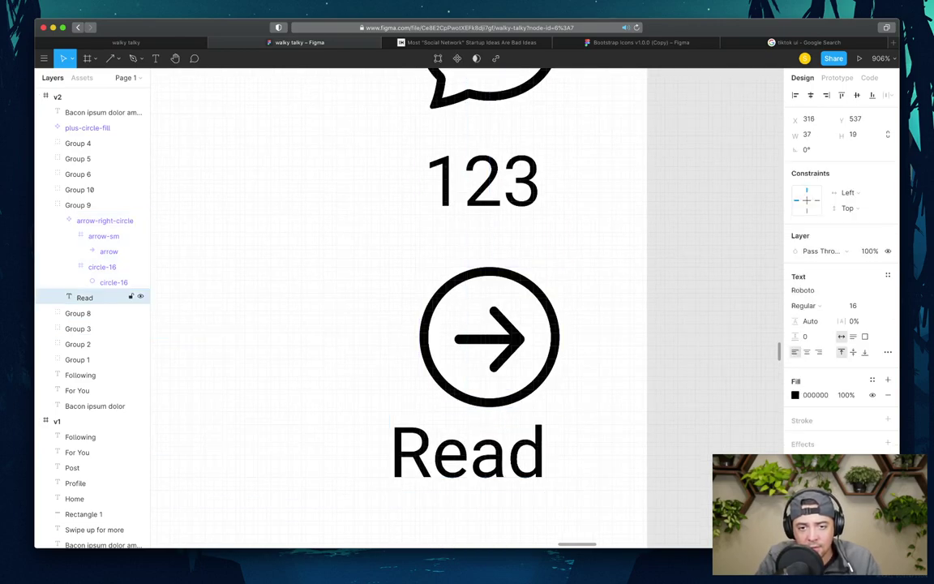
key(Right)
key(Right)
key(Right)
key(Right)
key(Right)
key(alt)
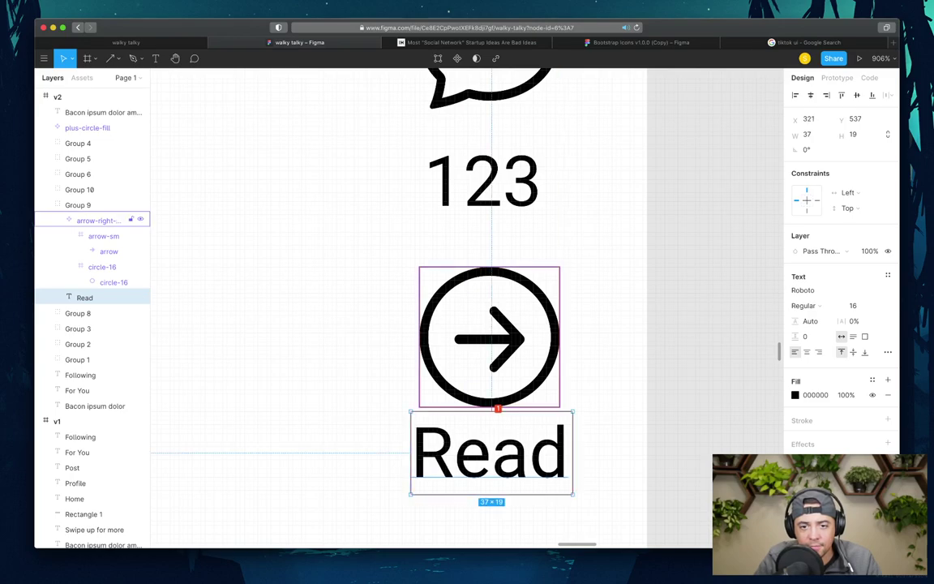
scroll(573, 382, down, 5)
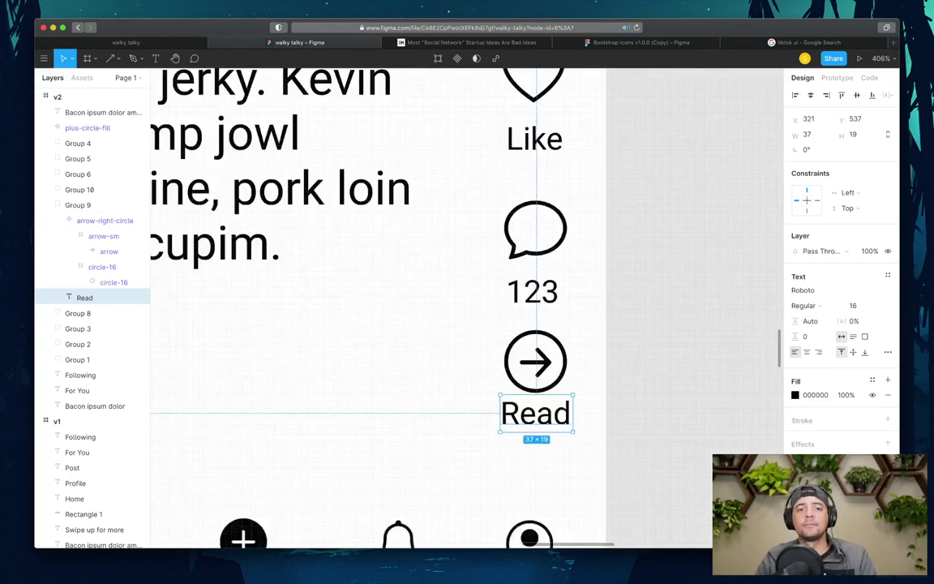
key(Escape)
scroll(466, 308, down, 8)
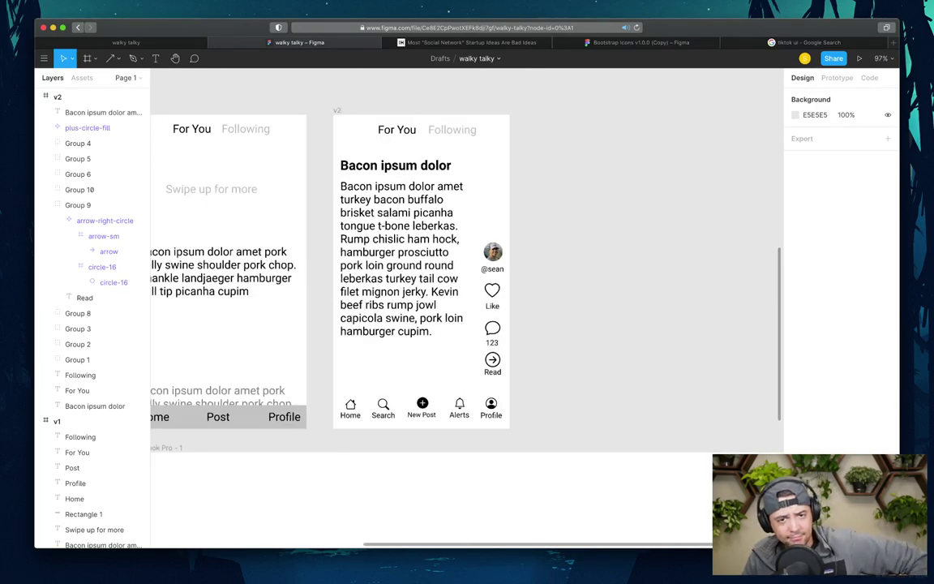
- Inspect the body text, heading, Following and For You labels by selecting them
click(103, 112)
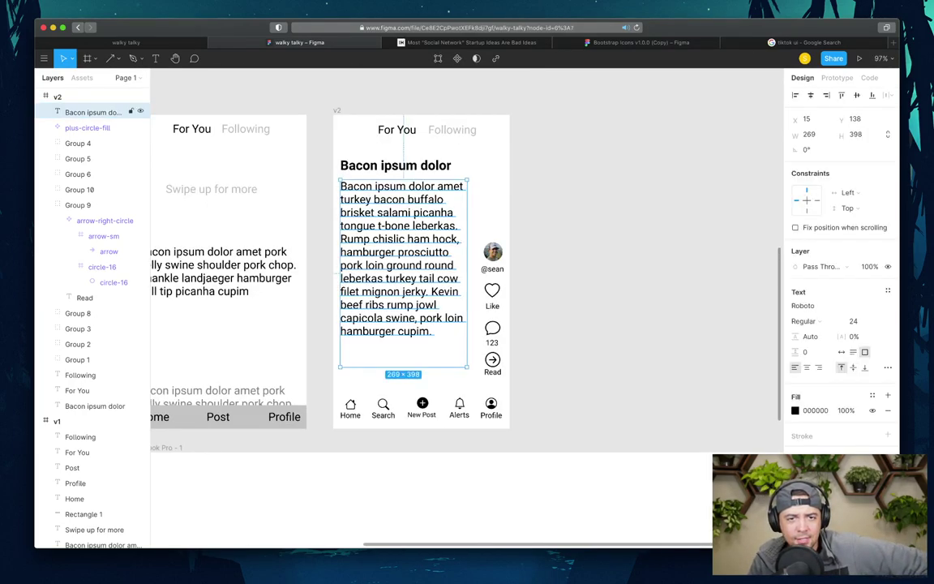
click(93, 406)
click(81, 375)
click(77, 390)
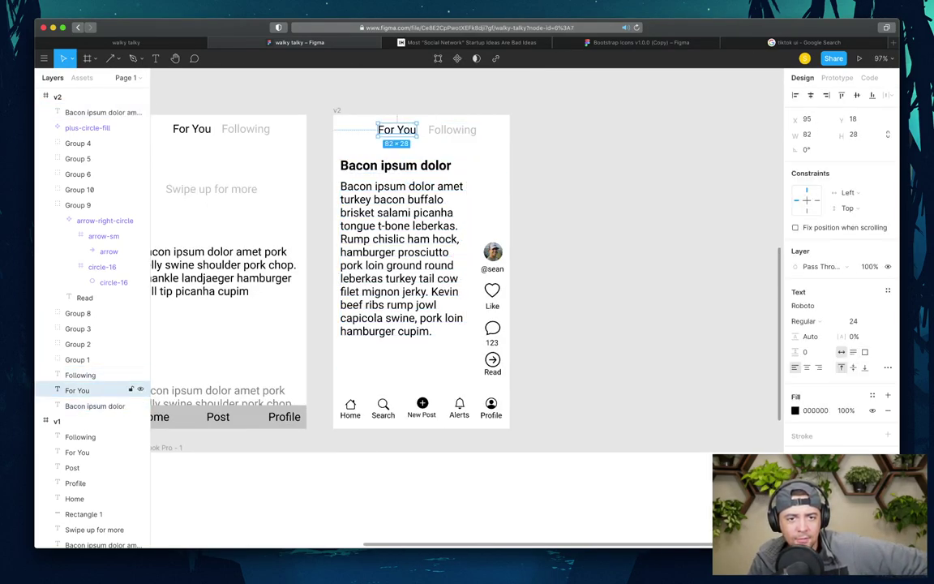
click(82, 375)
click(89, 112)
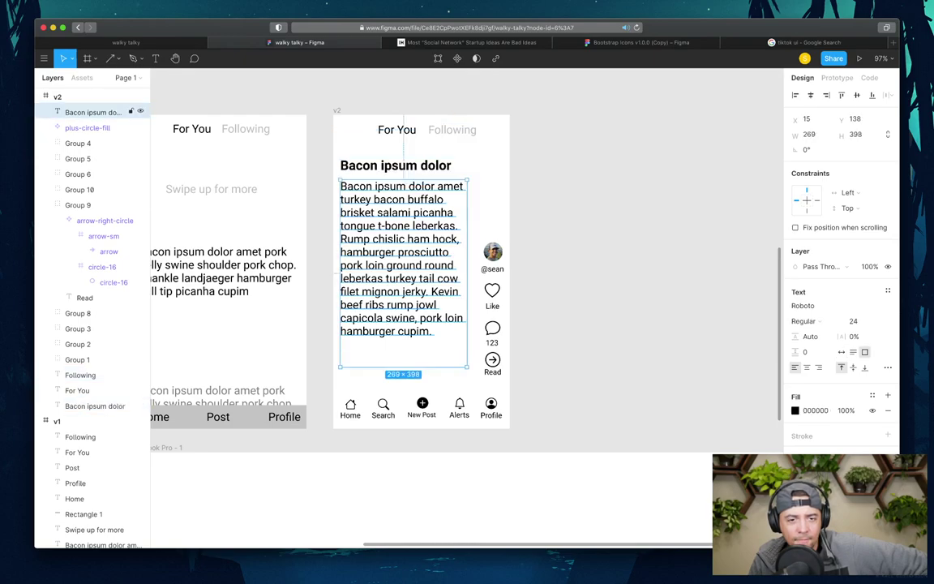
key(Escape)
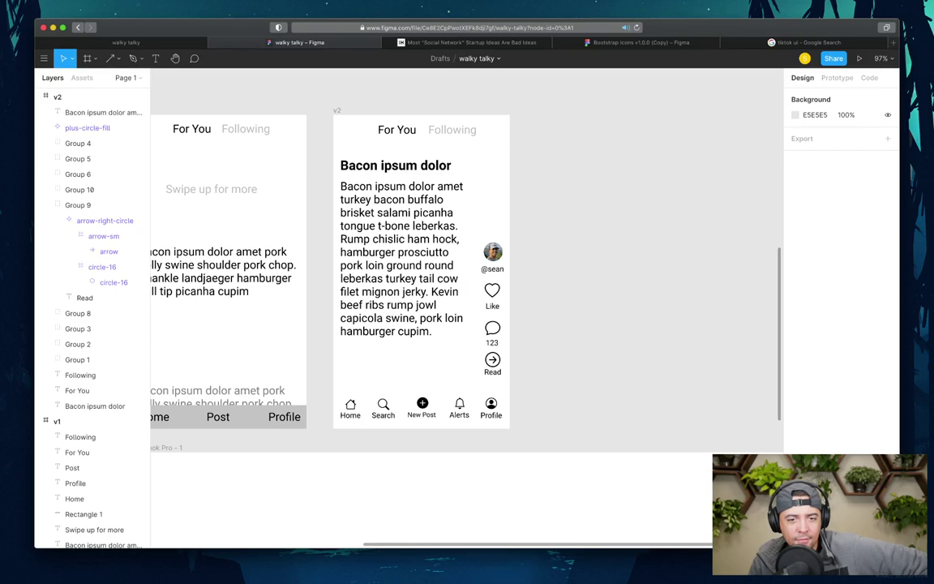
- Move the Read icon group to X 318, Y 514 beneath the 123 comments icon
click(78, 204)
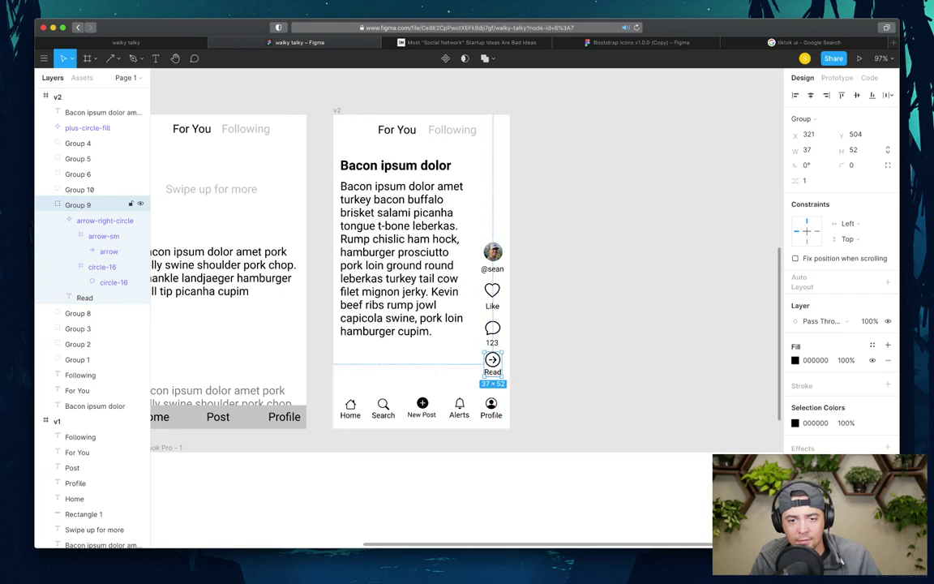
drag(492, 361, 490, 366)
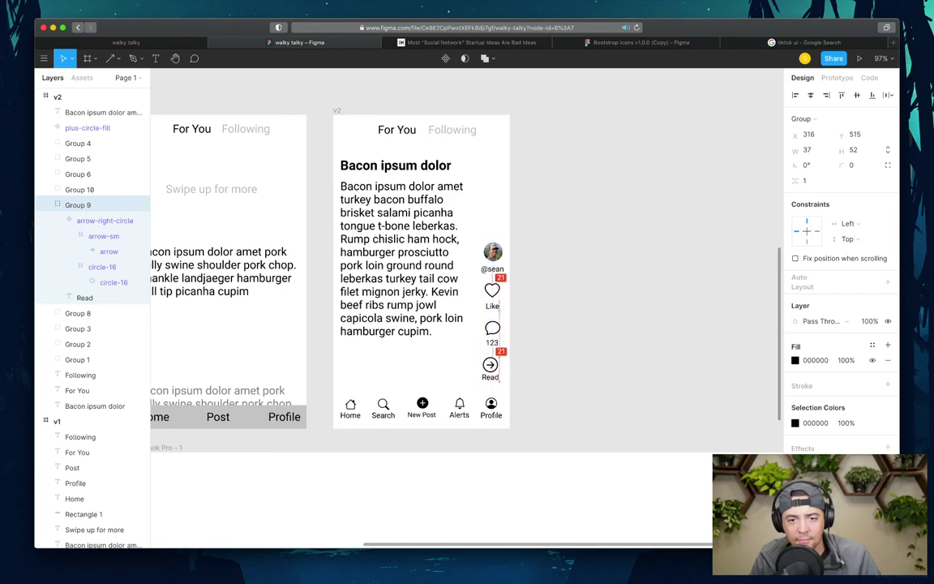
key(Escape)
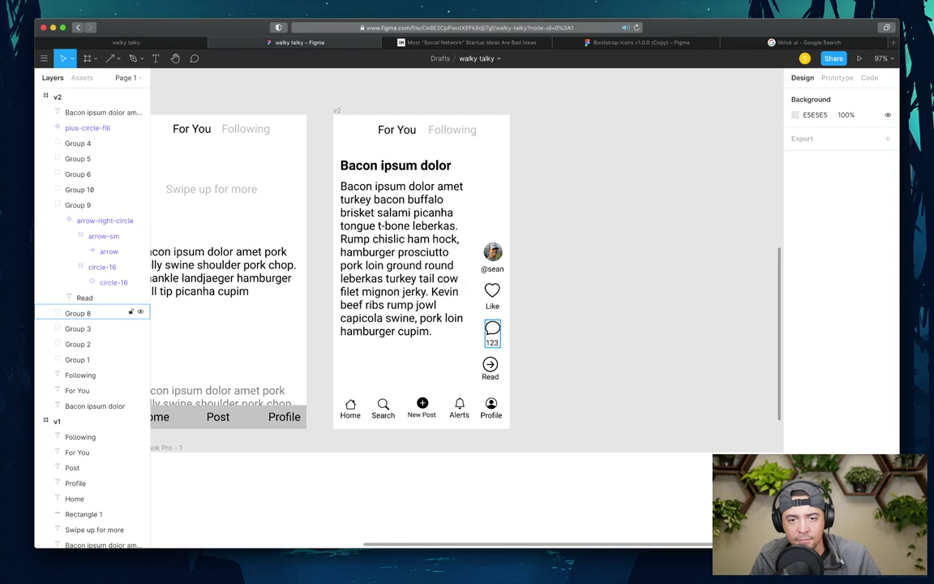
drag(490, 366, 492, 366)
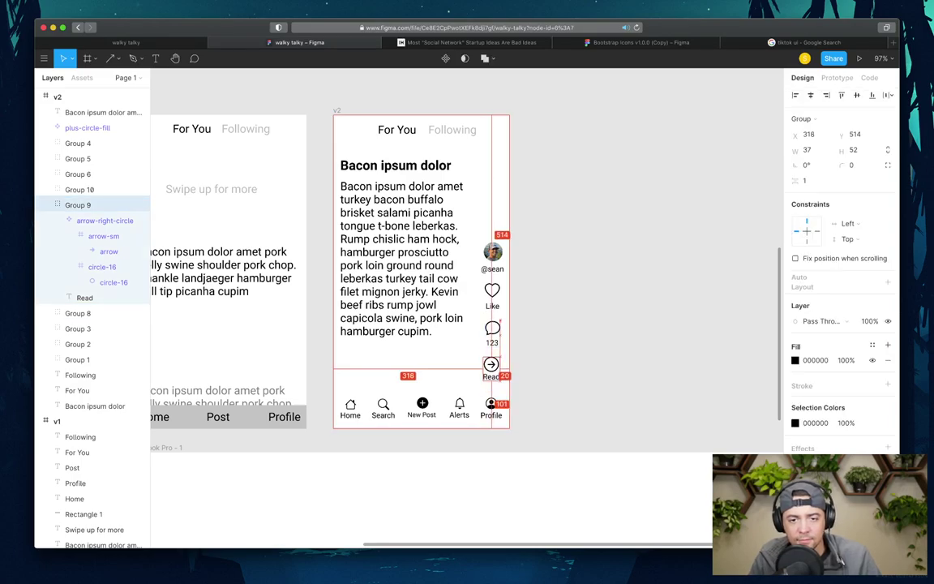
key(Escape)
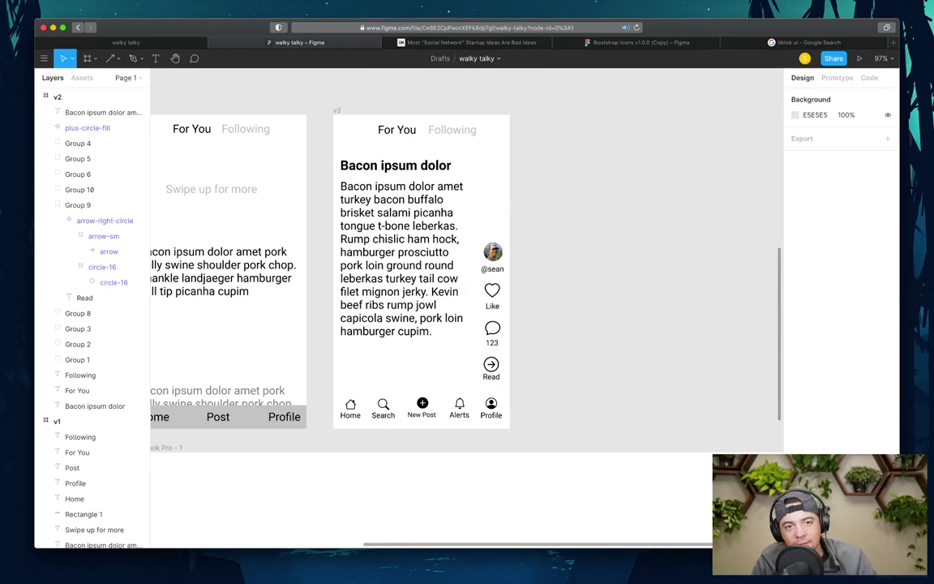
- Duplicate the v2 phone frame with copy and paste
click(337, 110)
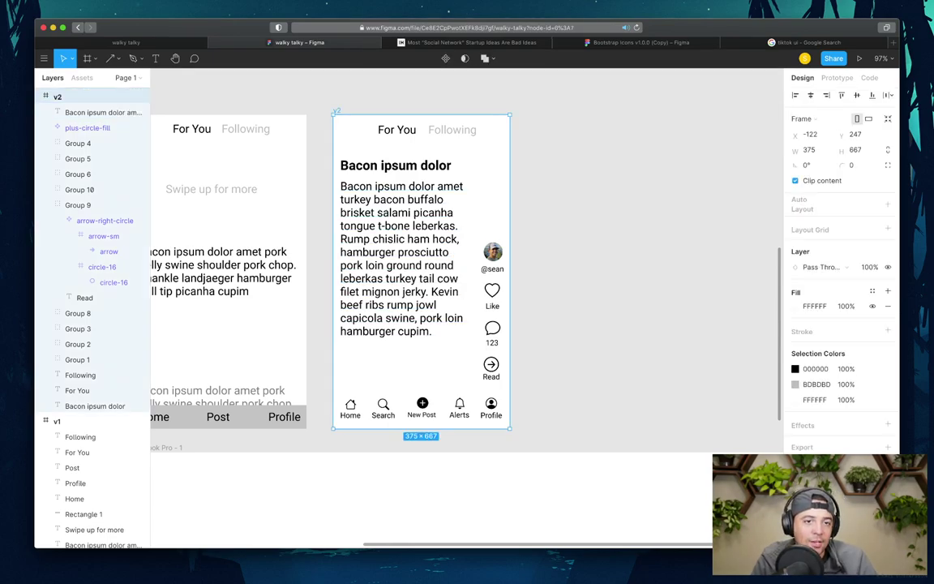
key(Escape)
click(89, 97)
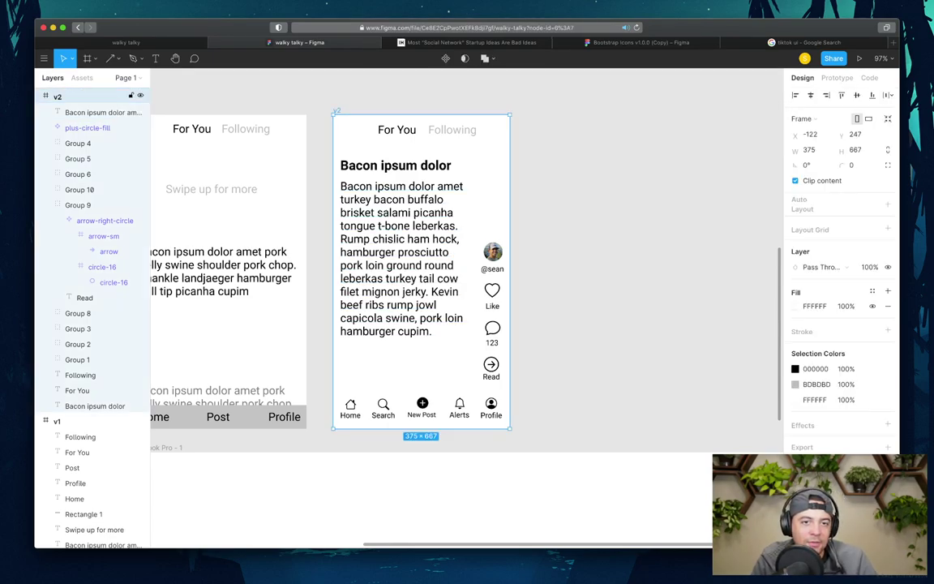
key(ctrl+c)
key(ctrl+v)
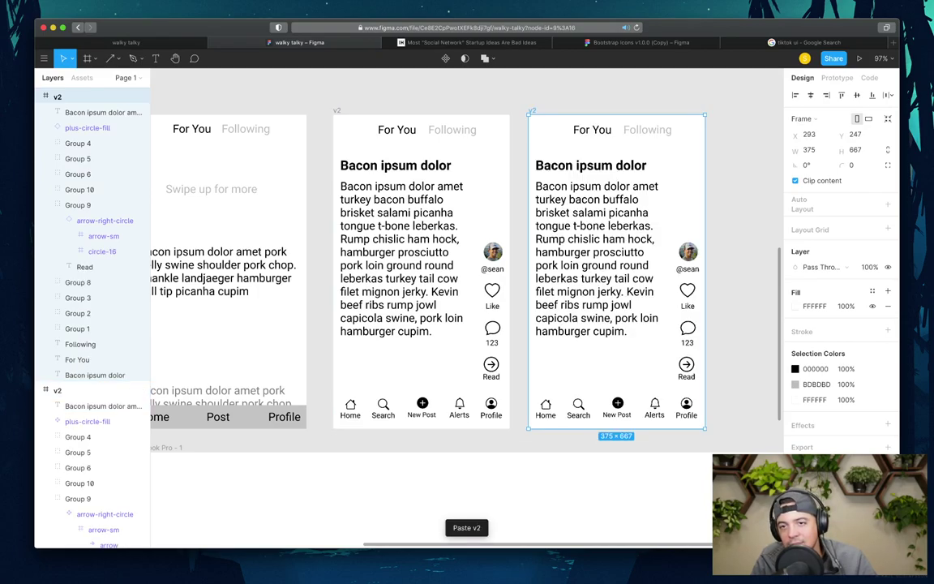
scroll(429, 268, right, 2)
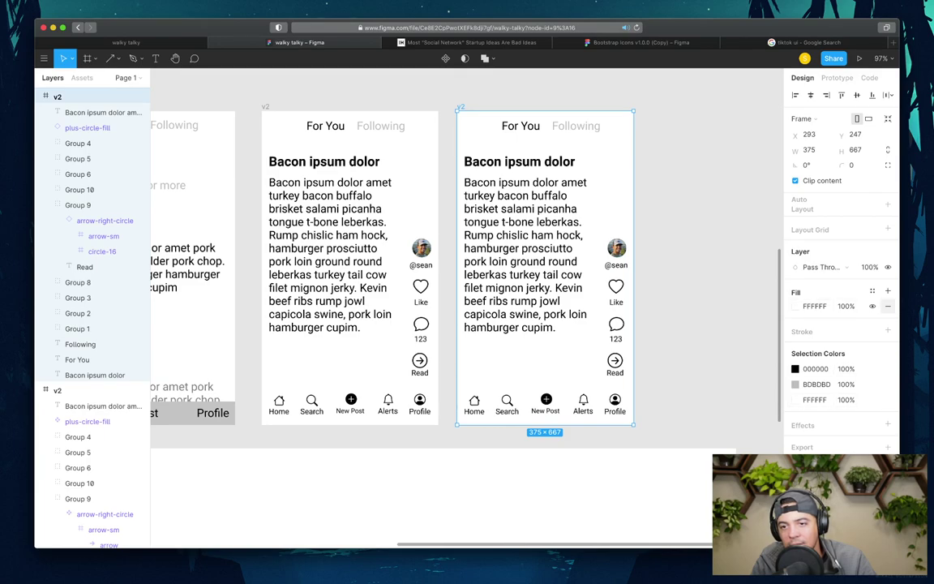
- Change the copied frame's background fill through several colours, ending on blue 2F80ED
click(888, 306)
key(ctrl+z)
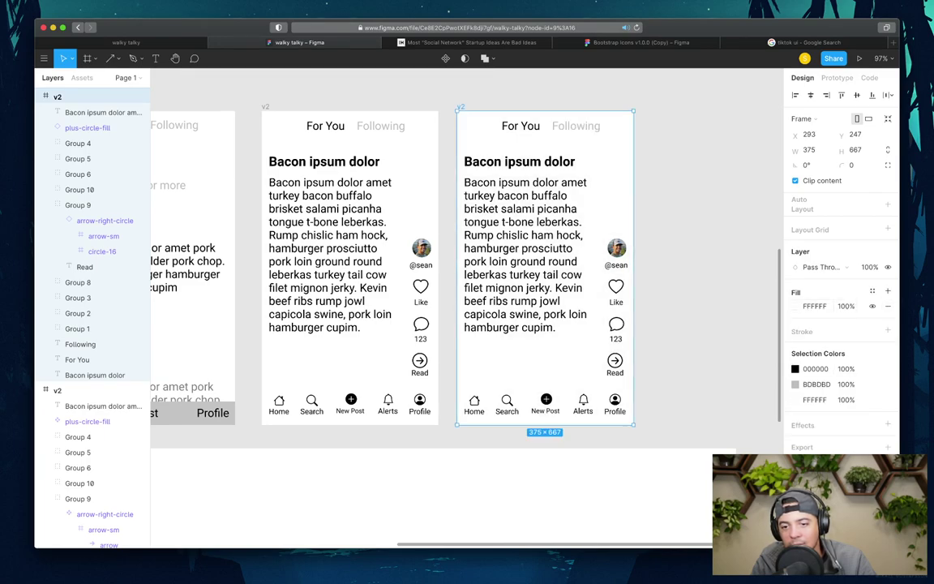
click(797, 306)
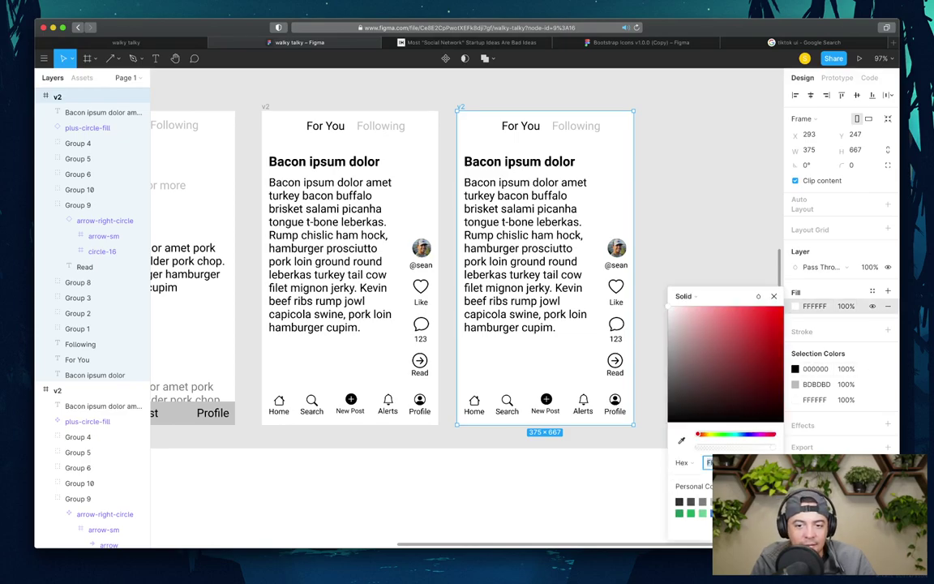
key(super+v)
key(Return)
key(super+v)
key(Return)
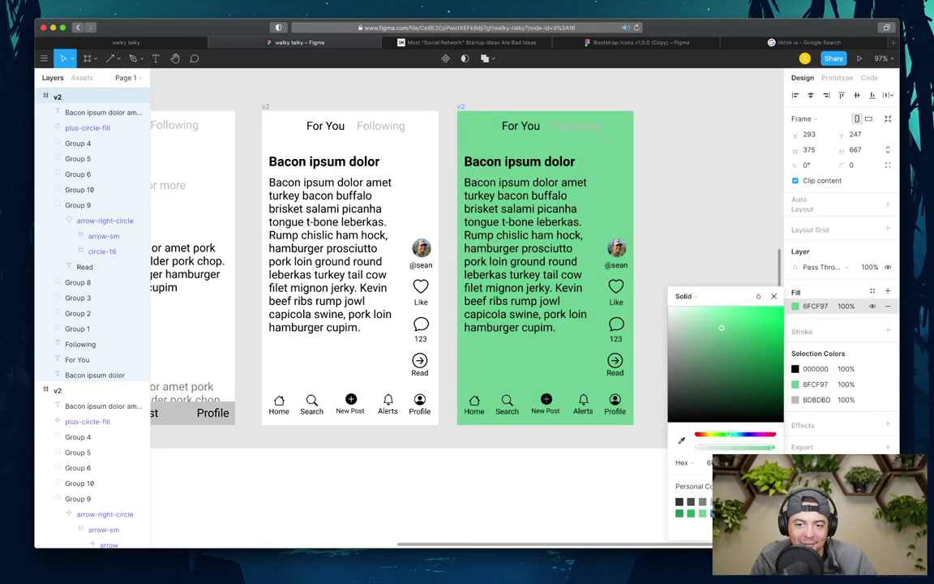
key(super+v)
key(Return)
key(super+v)
key(Return)
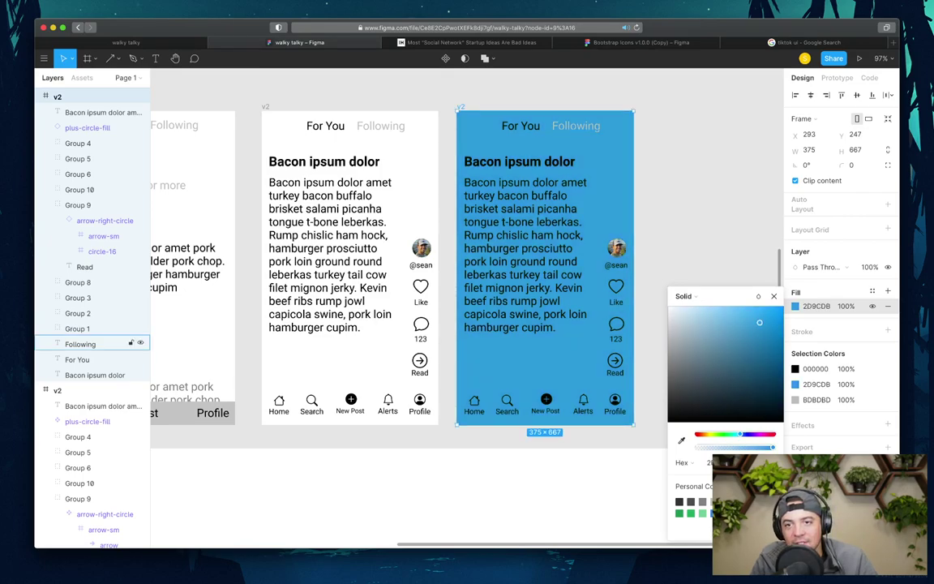
- Colour the Following label blue using a swatch
click(81, 344)
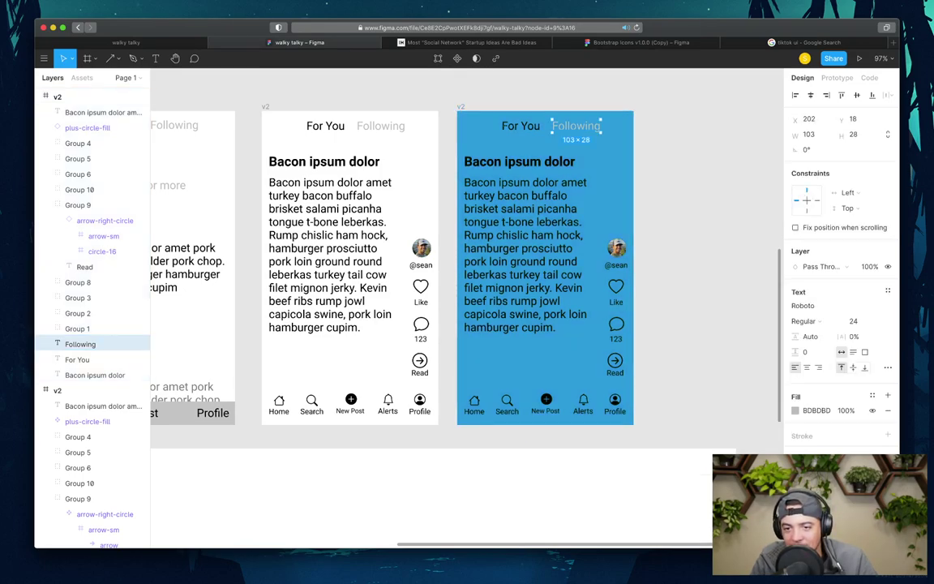
click(796, 410)
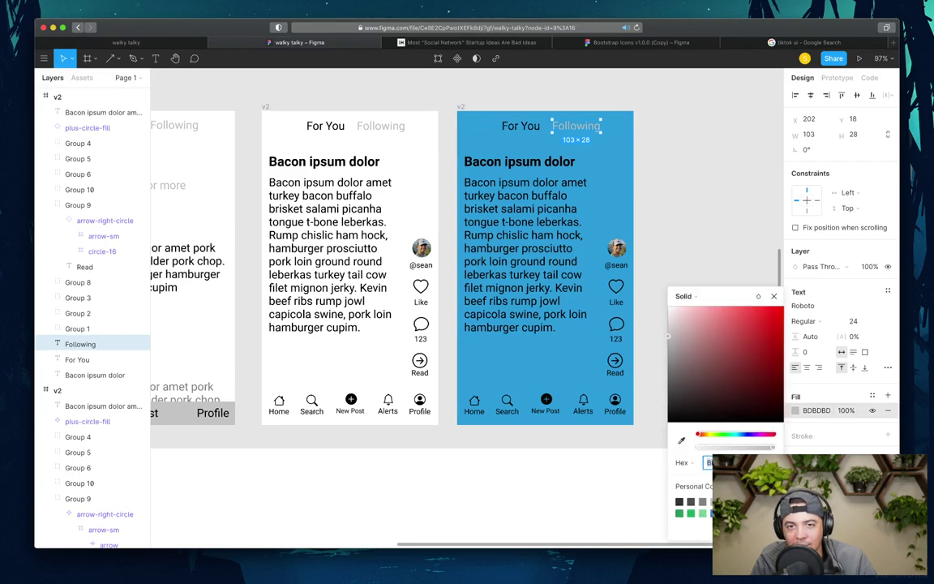
click(714, 513)
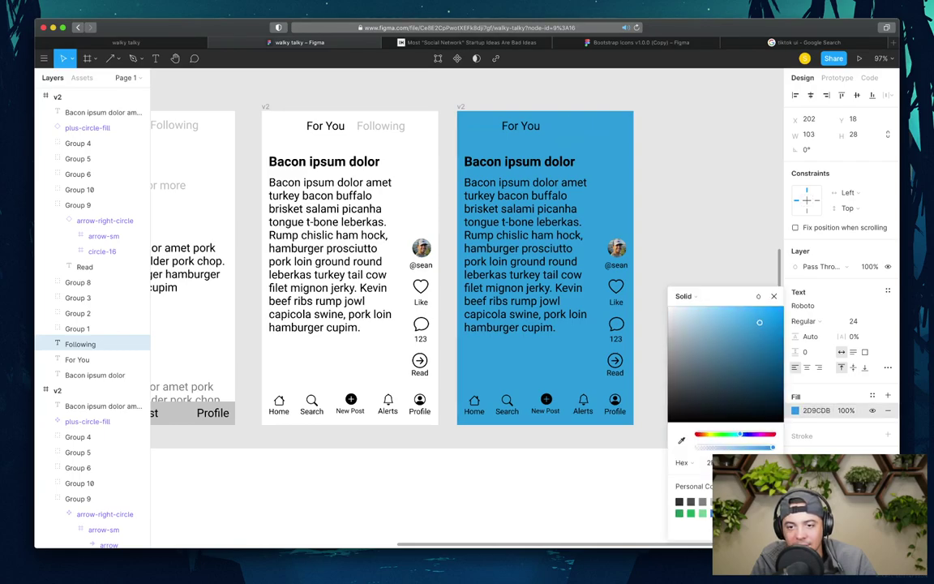
click(725, 513)
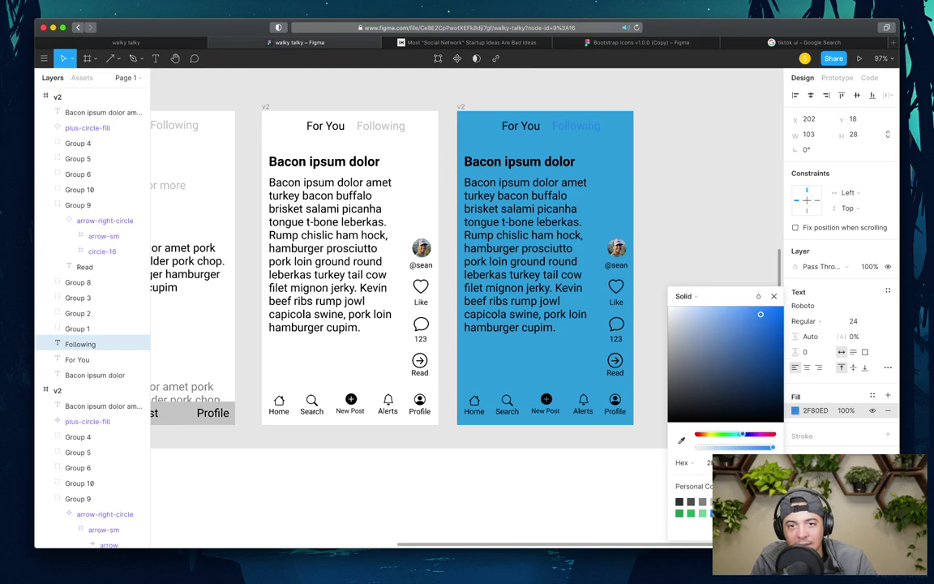
click(636, 471)
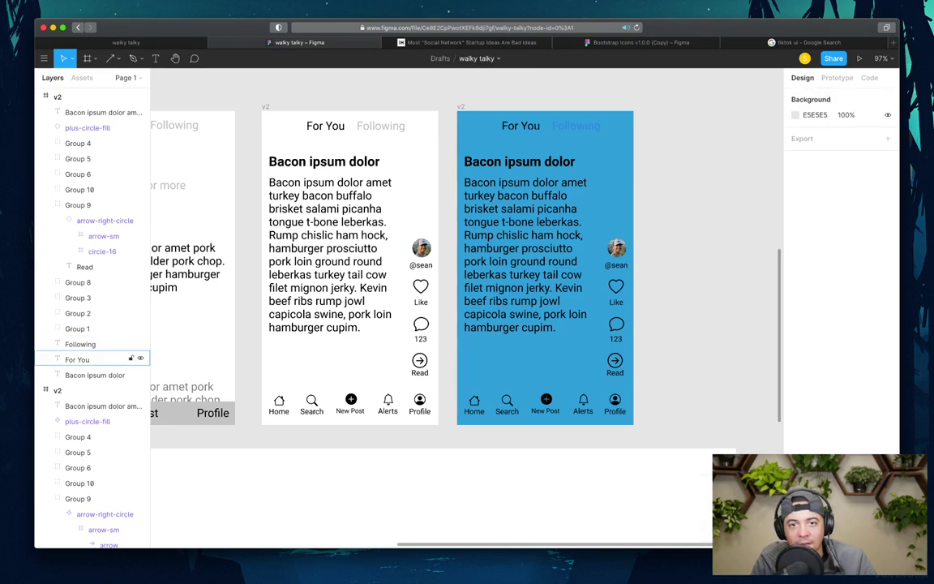
- Set the For You label and Bacon ipsum post text fill to white FFFFFF
click(122, 359)
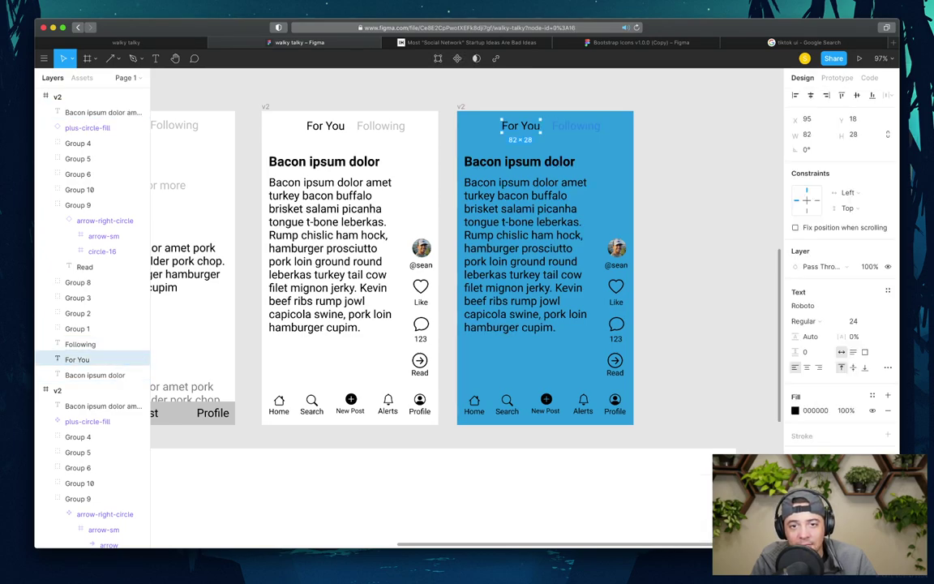
shift+click(97, 374)
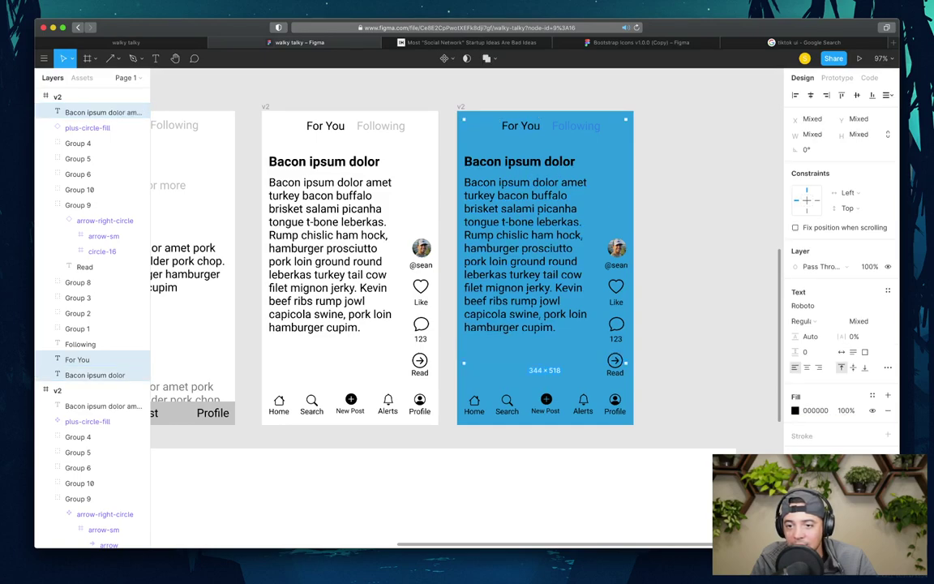
click(795, 410)
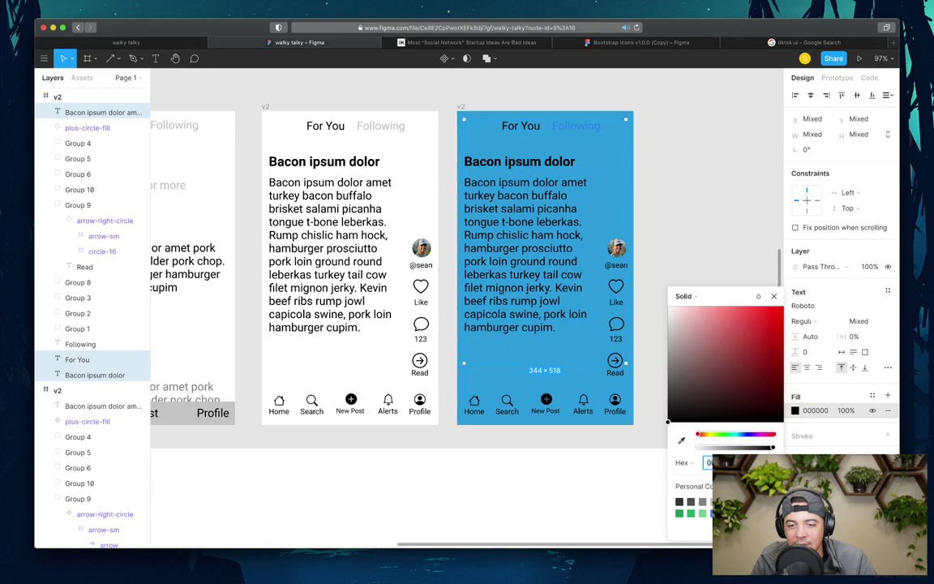
text(FFFFFF)
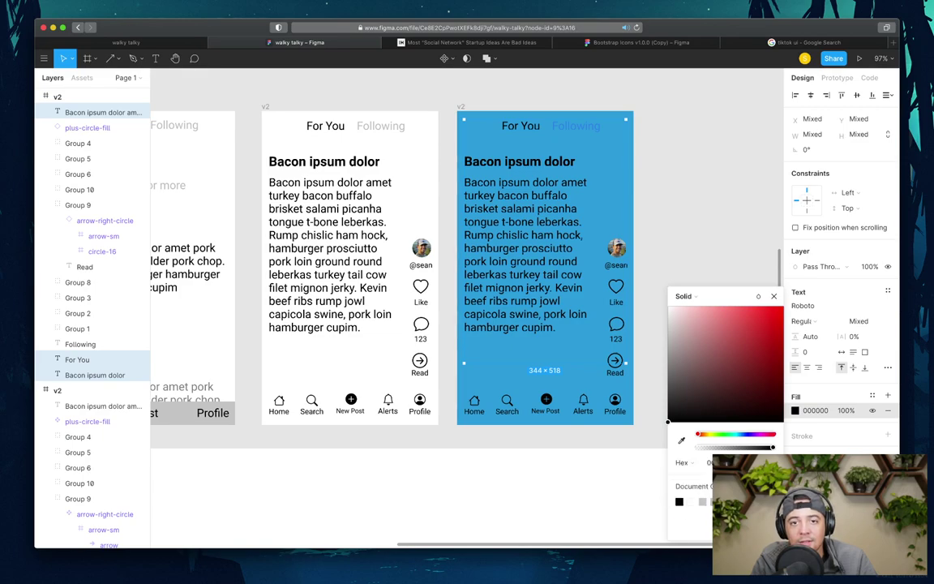
key(Return)
click(656, 307)
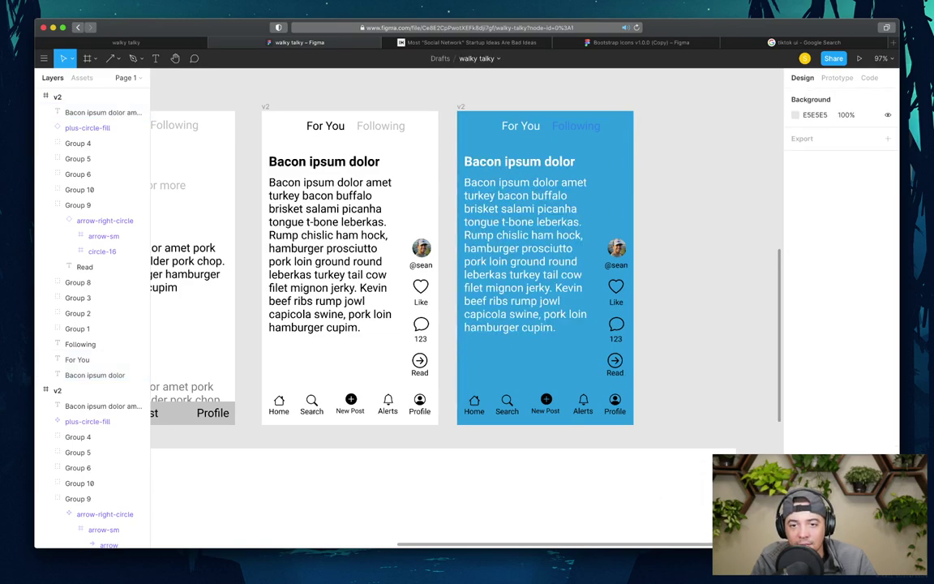
click(90, 174)
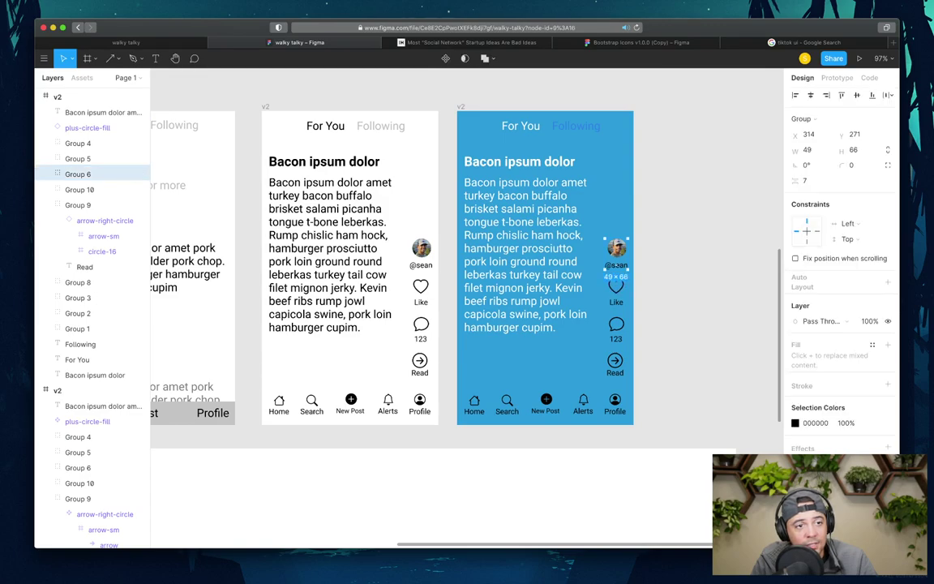
click(46, 174)
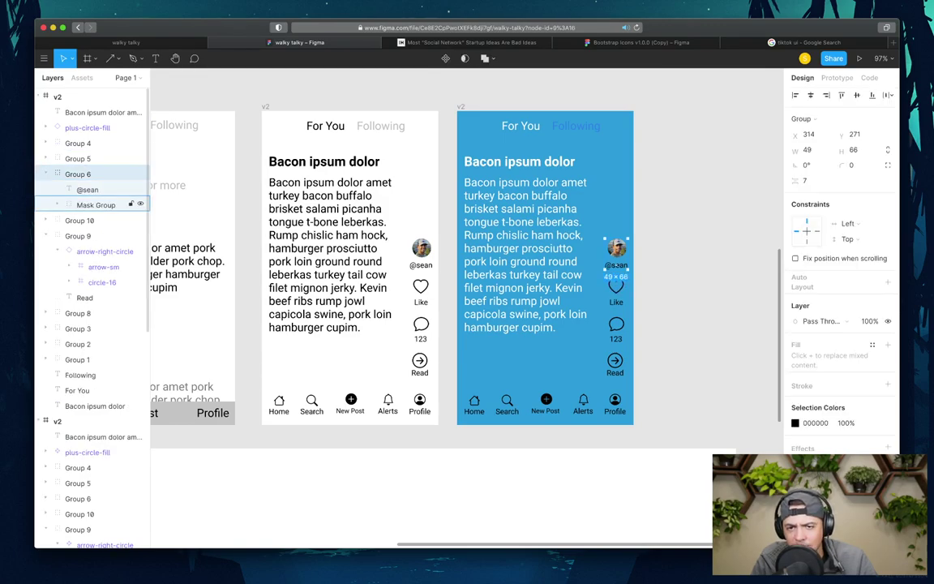
click(96, 204)
click(87, 189)
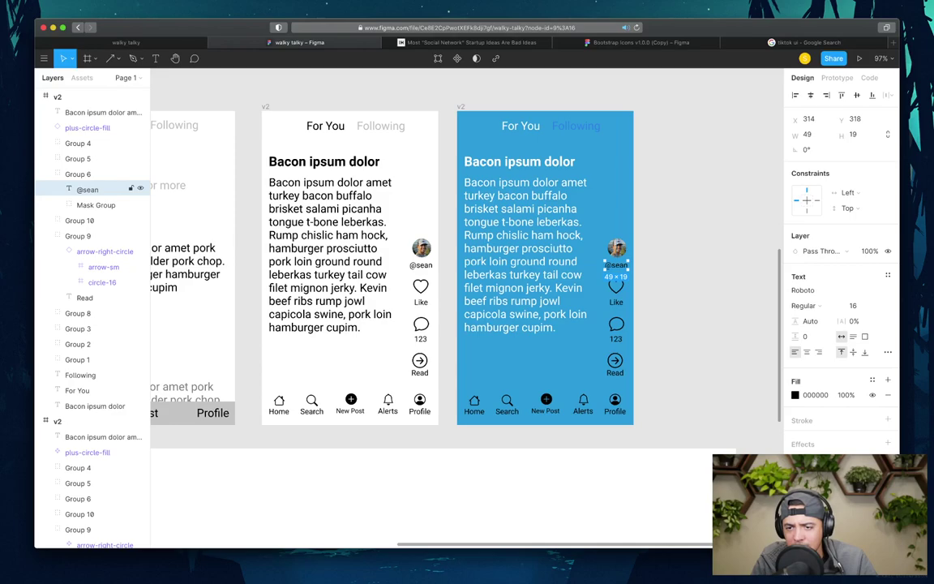
click(795, 395)
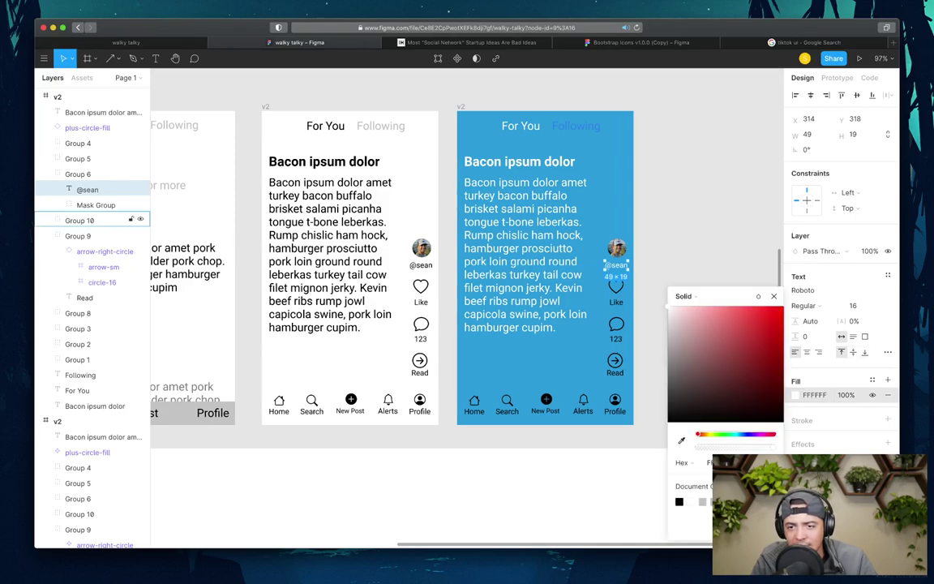
click(79, 220)
click(60, 220)
click(83, 235)
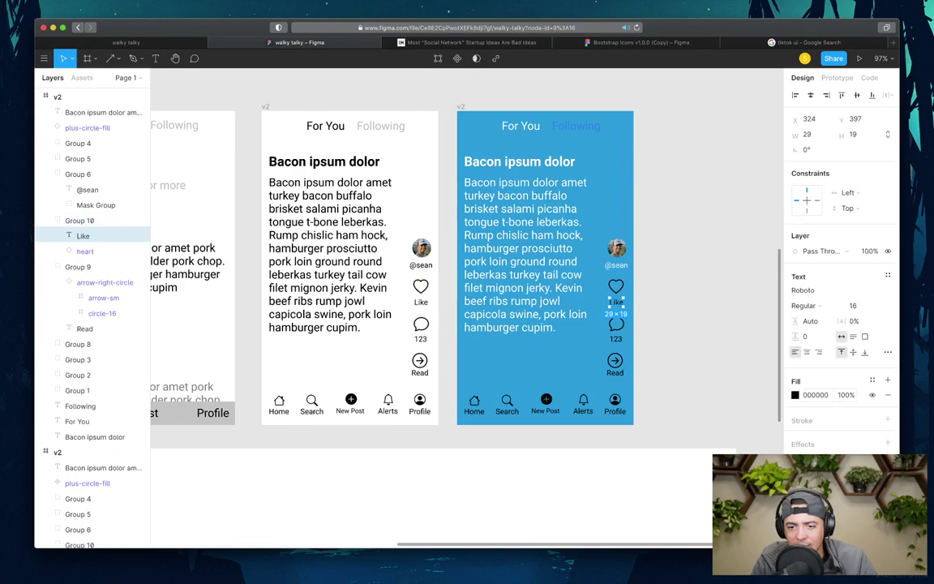
click(795, 395)
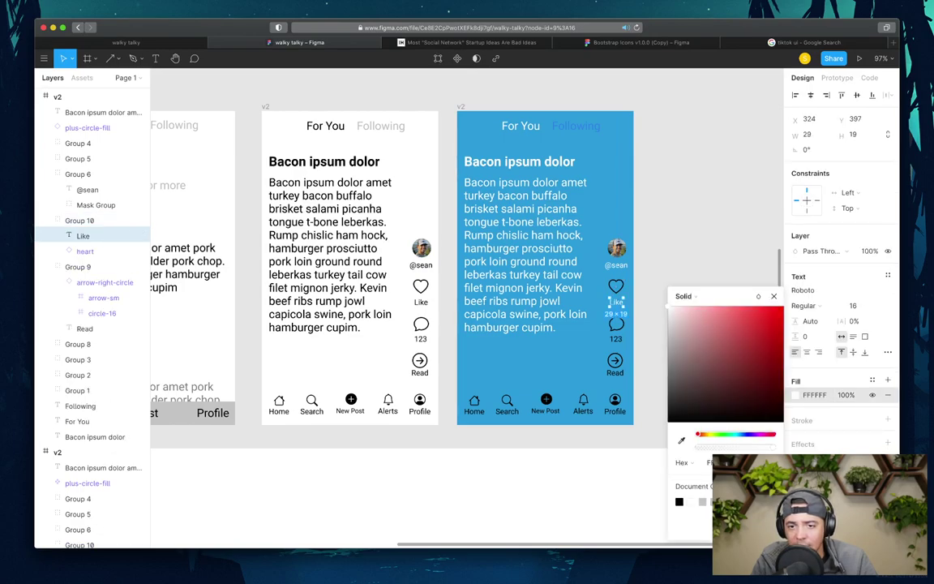
- Make the 123 comment count and the Read label white
click(616, 324)
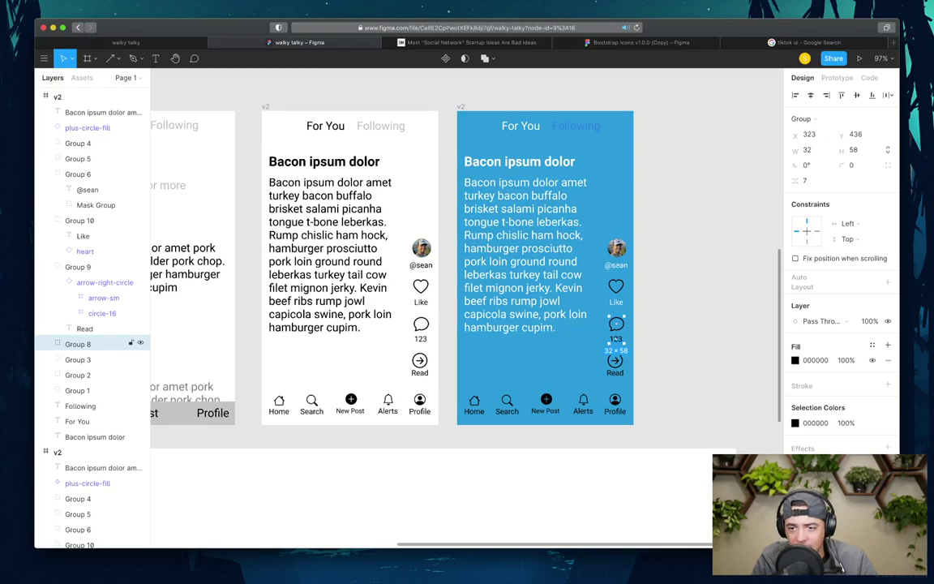
double_click(617, 339)
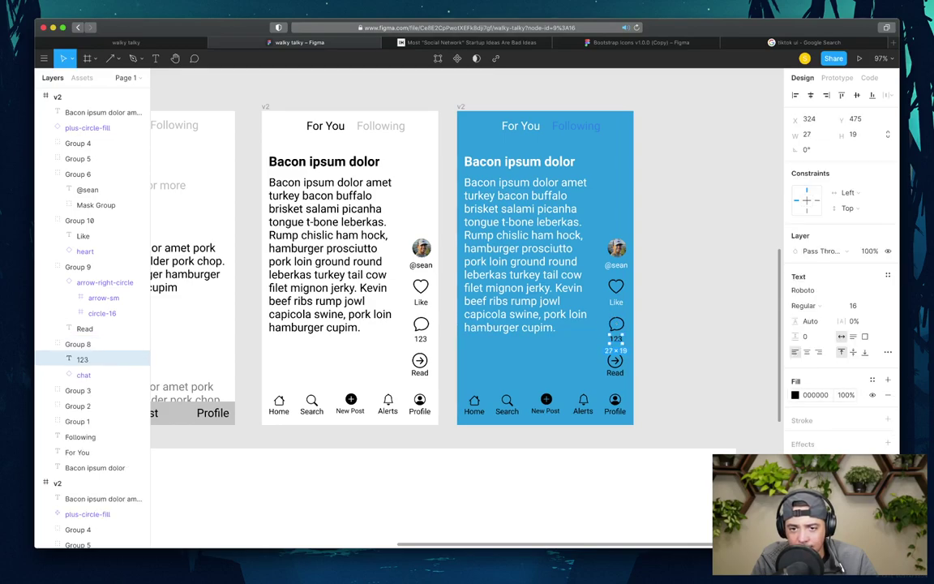
click(794, 394)
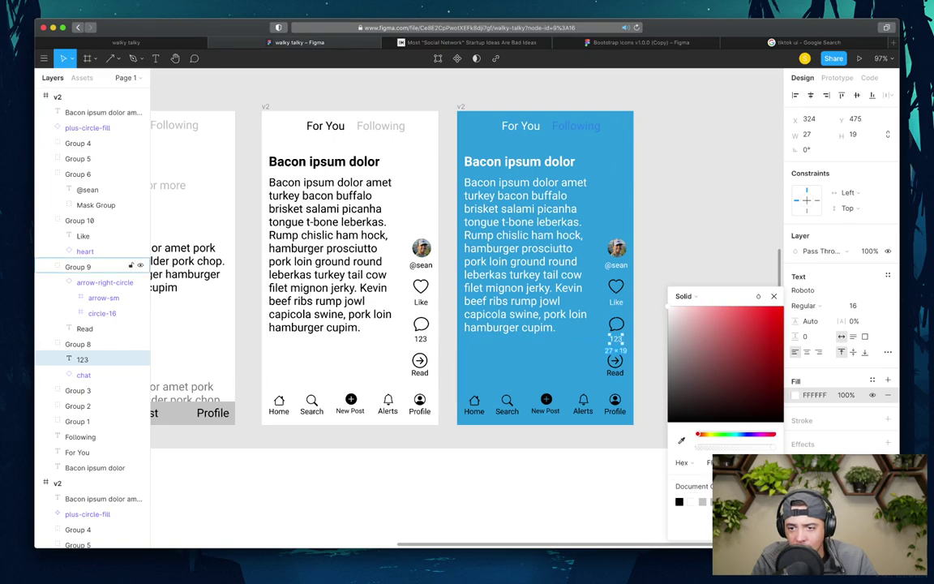
click(615, 372)
click(795, 395)
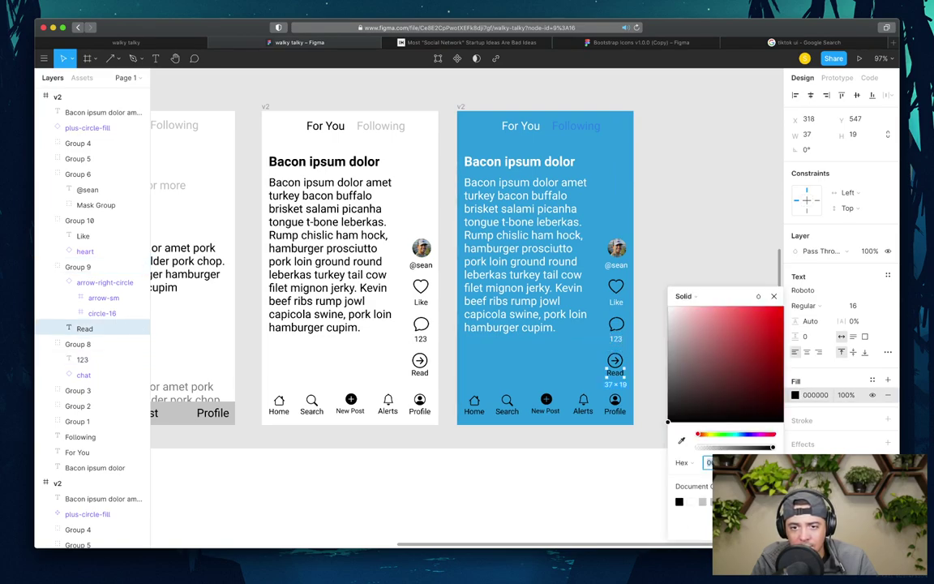
- Make the Profile and Alerts navigation labels on the blue screen white
click(57, 390)
click(87, 405)
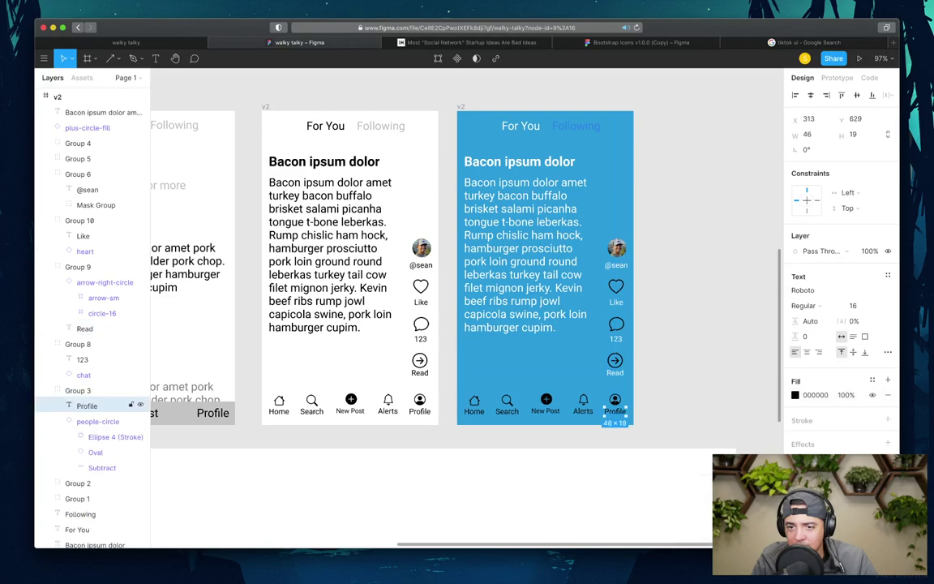
click(795, 395)
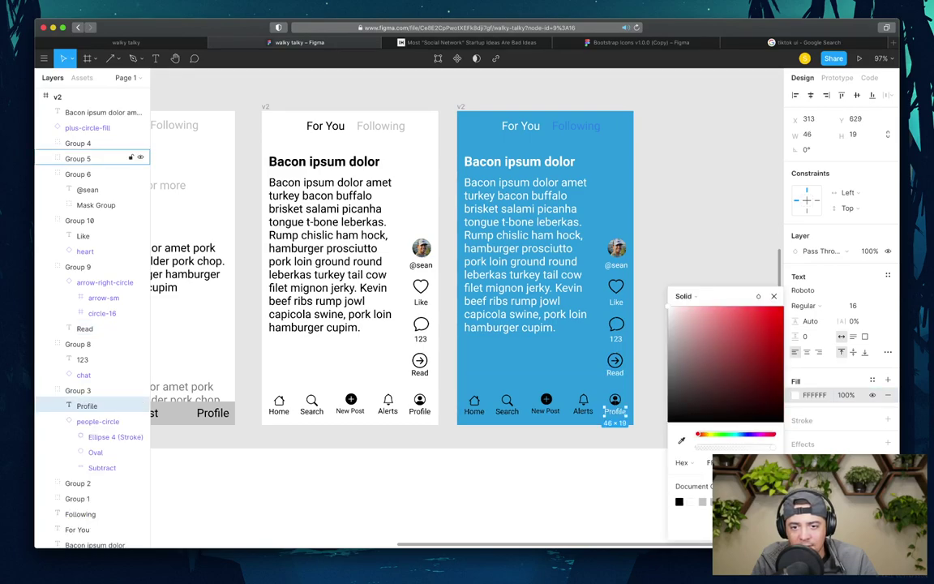
click(78, 159)
double_click(583, 411)
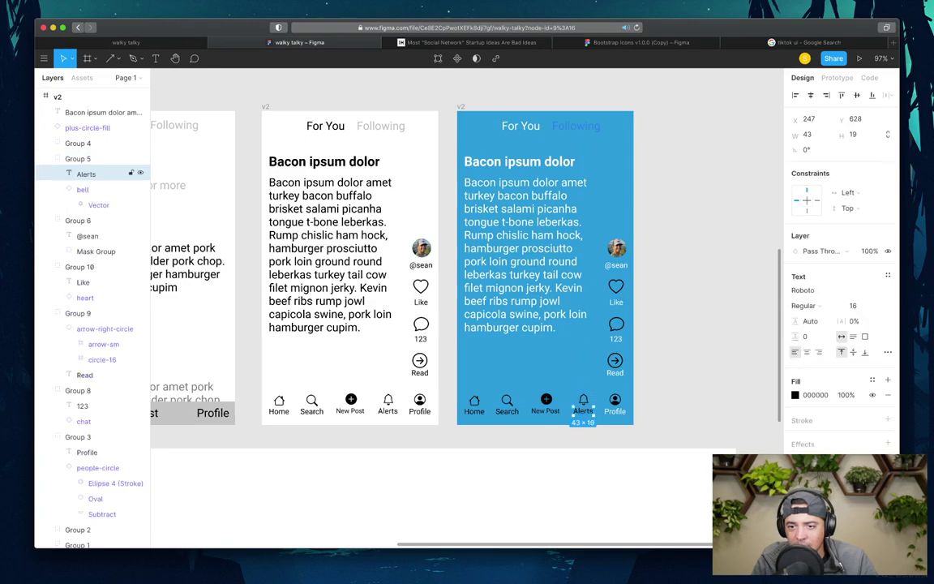
click(795, 395)
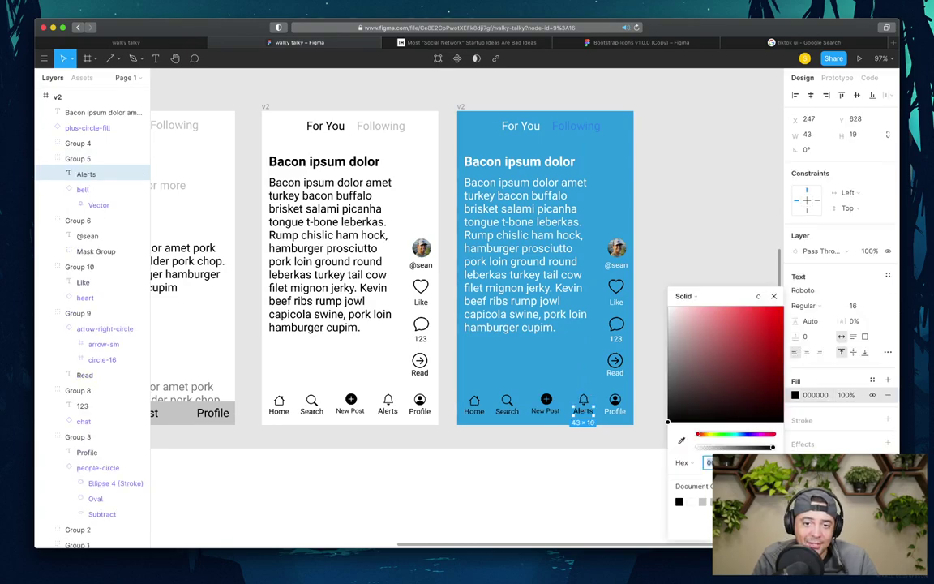
- Make the New Post, Search and Home navigation labels white, then deselect
click(78, 529)
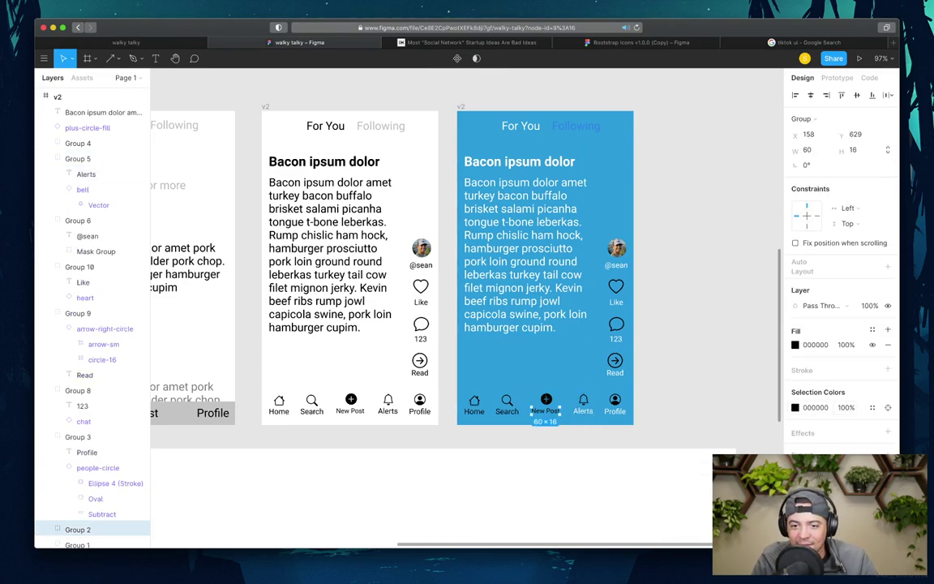
click(796, 407)
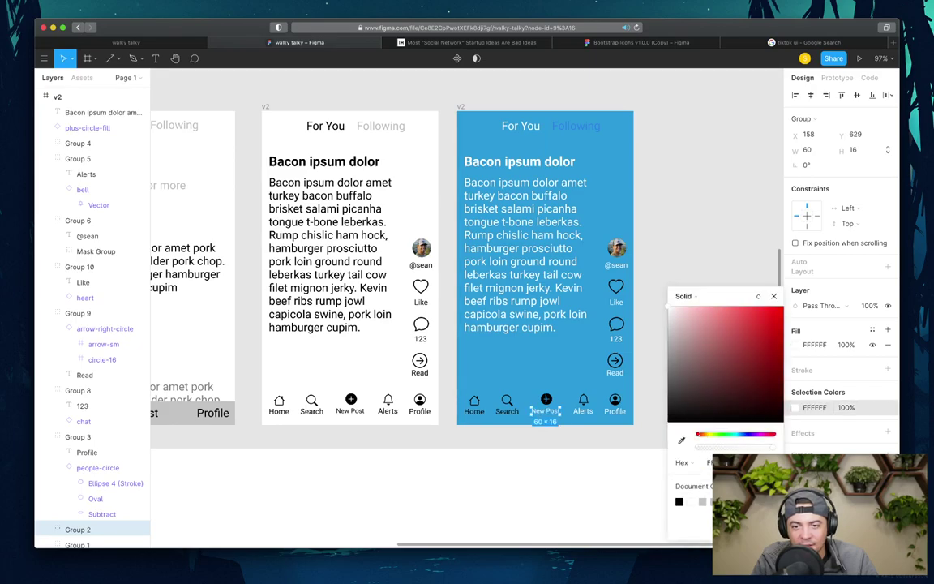
click(507, 410)
double_click(507, 410)
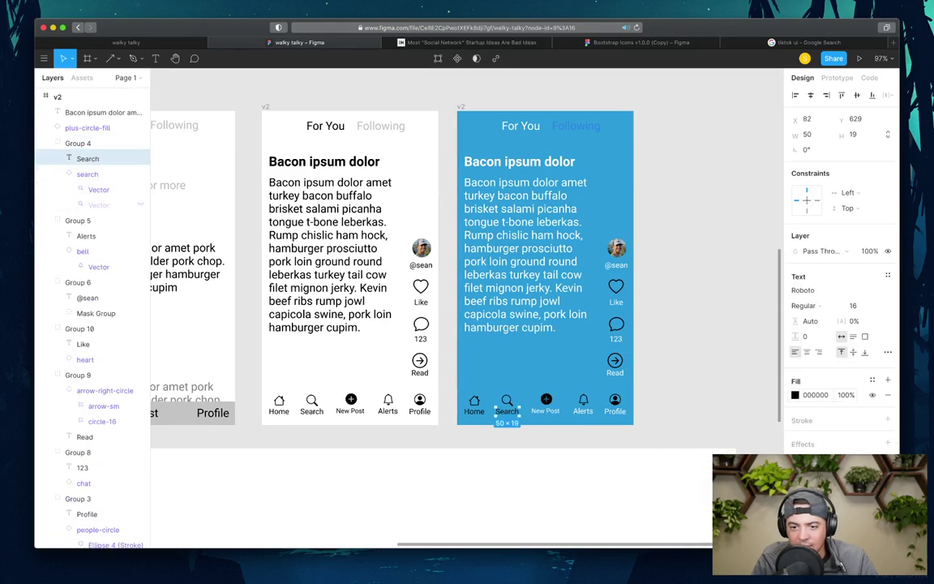
click(796, 395)
click(669, 306)
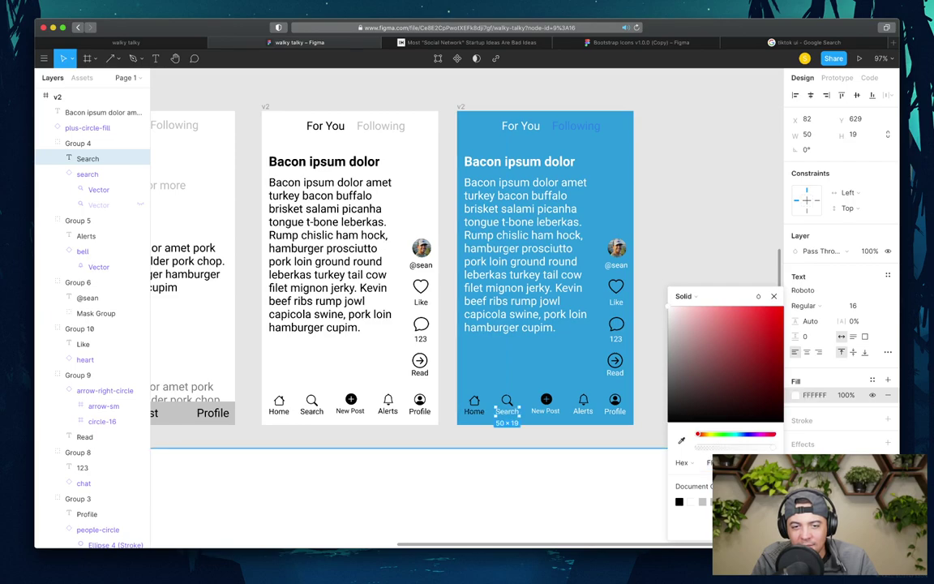
click(475, 406)
double_click(475, 406)
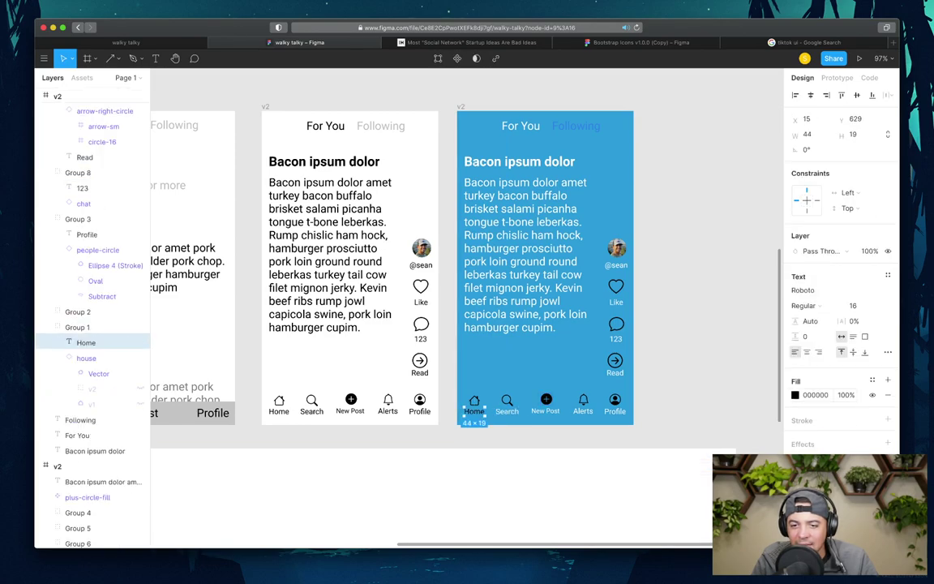
click(795, 395)
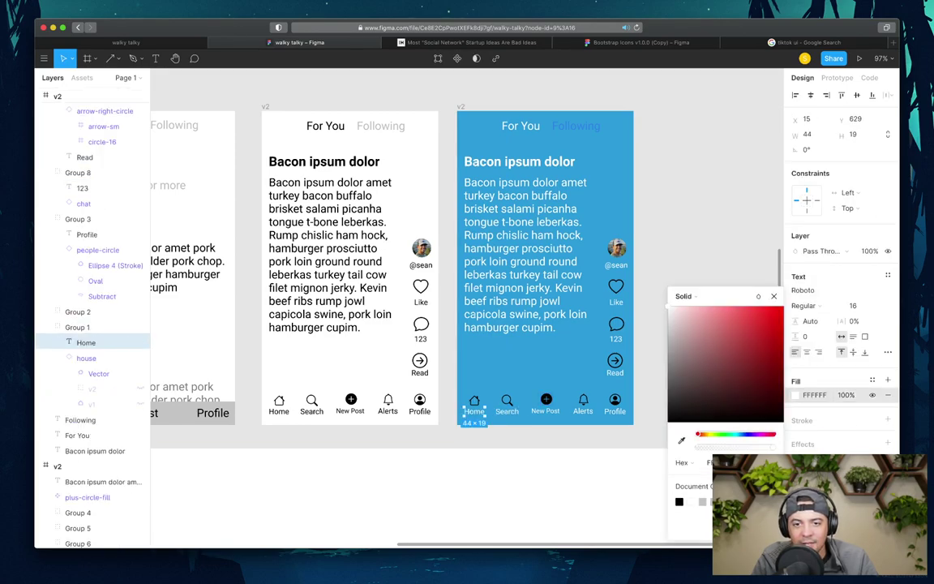
key(Escape)
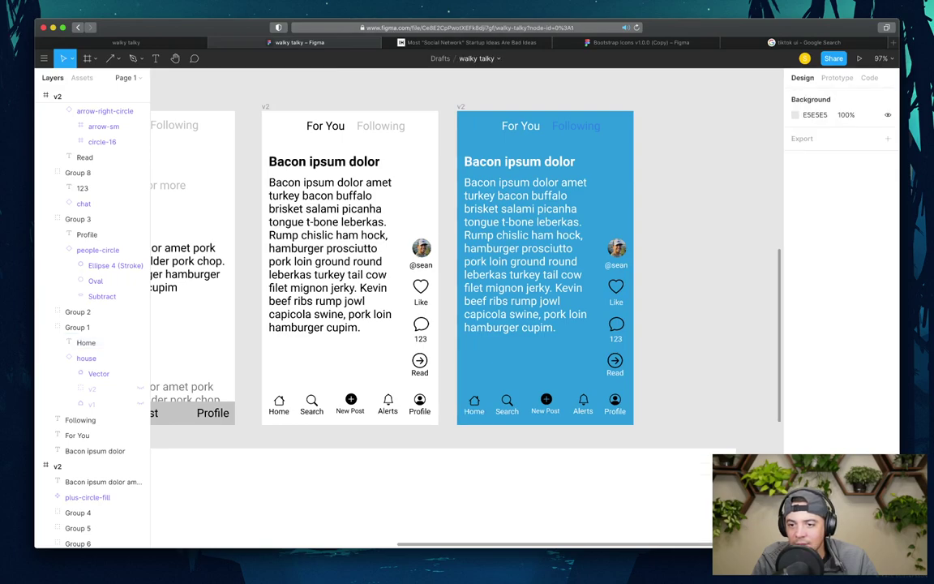
click(616, 292)
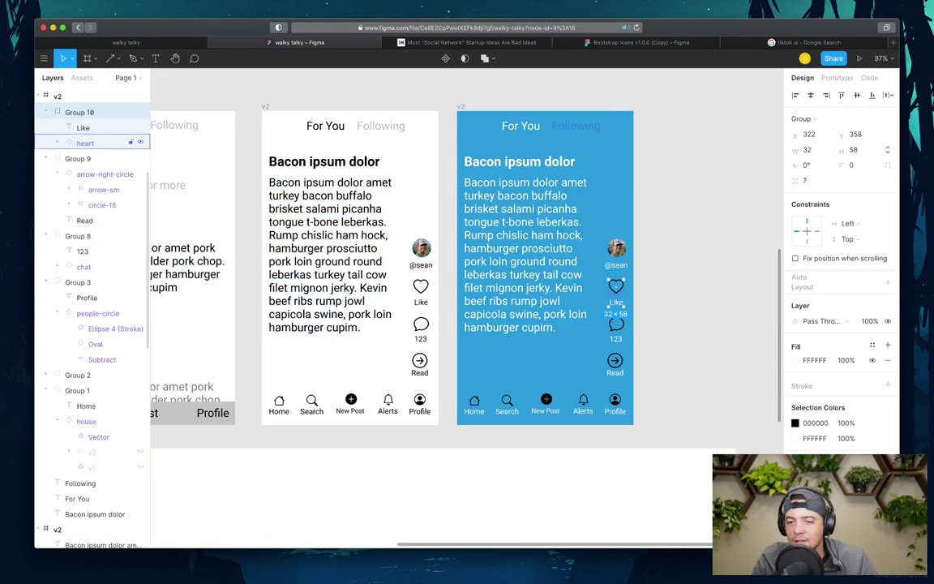
click(90, 143)
click(795, 439)
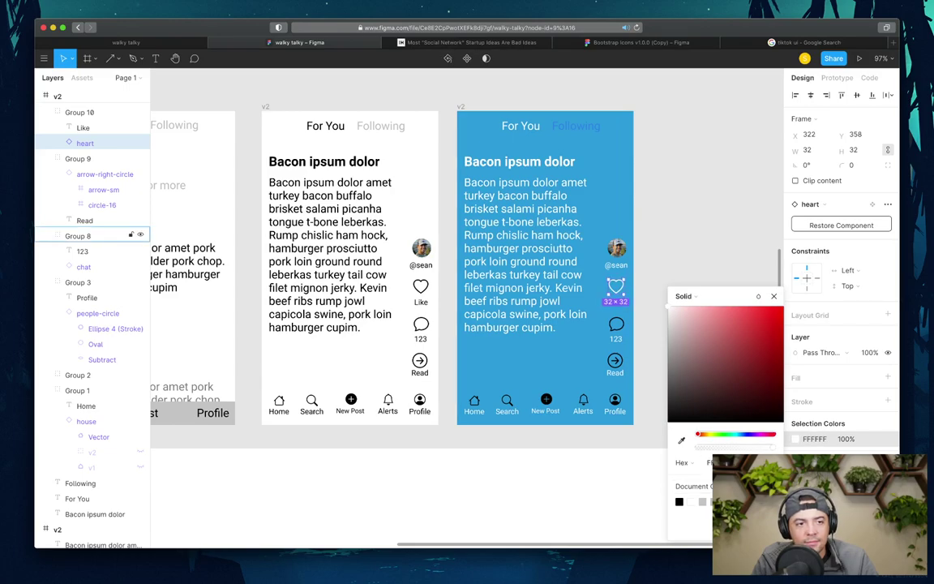
click(97, 235)
click(83, 266)
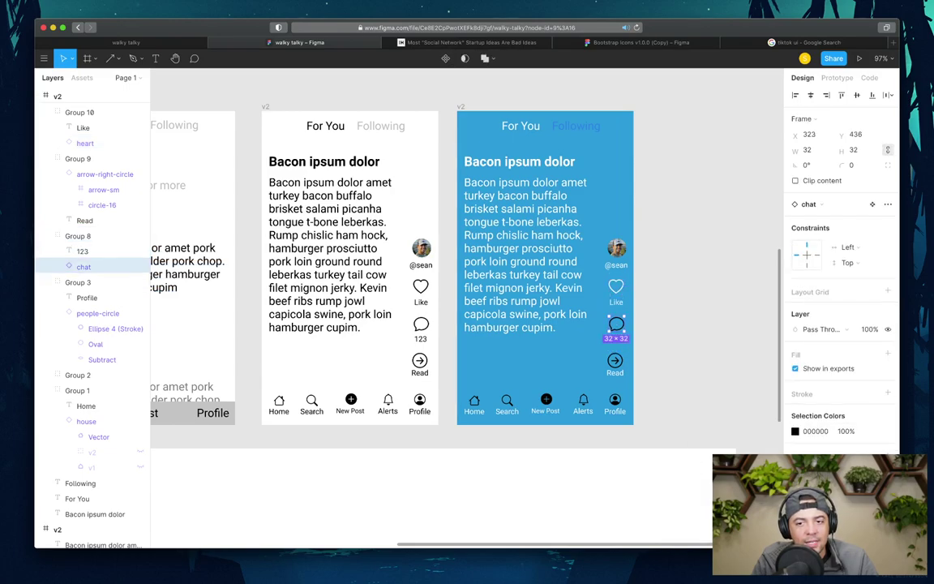
click(795, 431)
click(815, 431)
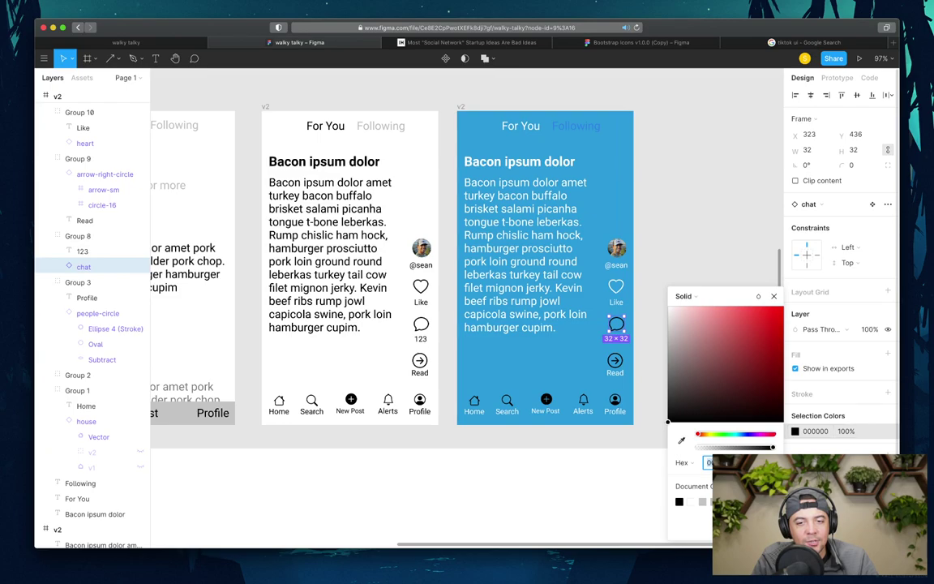
text(FFFFFF)
key(Return)
click(78, 158)
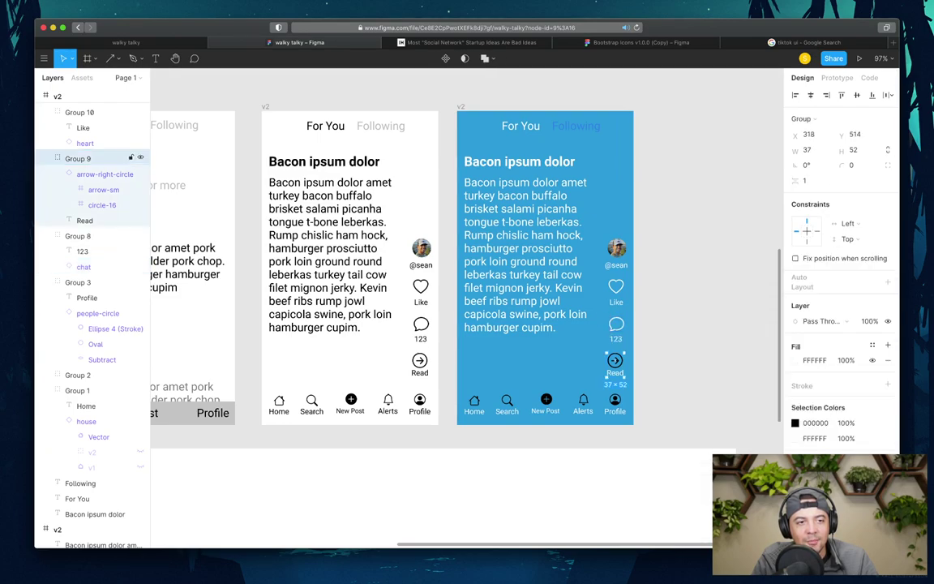
click(105, 174)
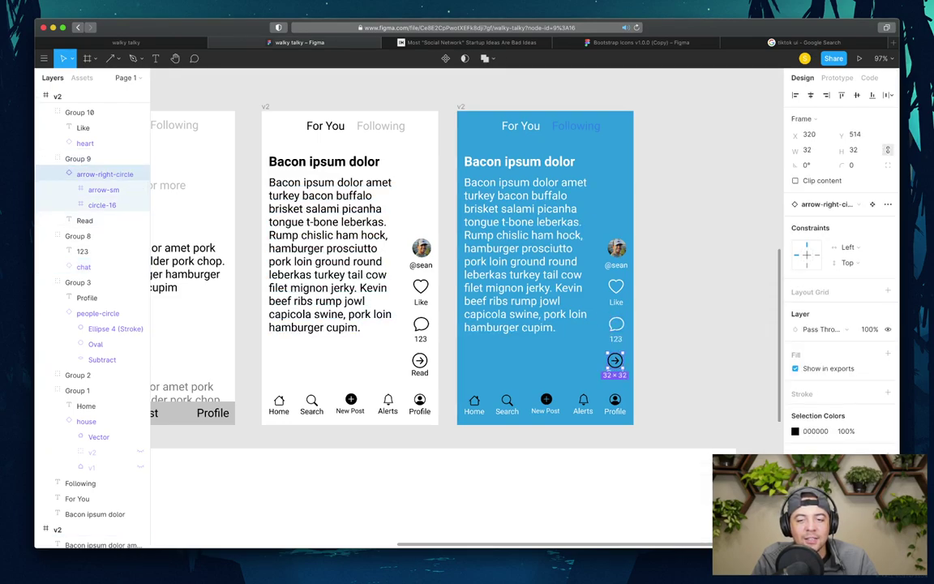
click(795, 431)
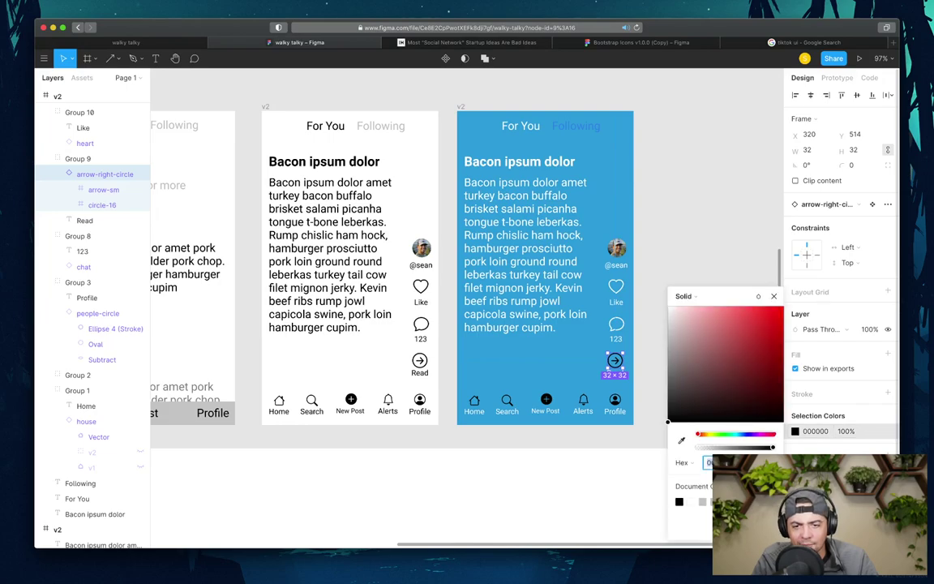
key(Escape)
key(Escape)
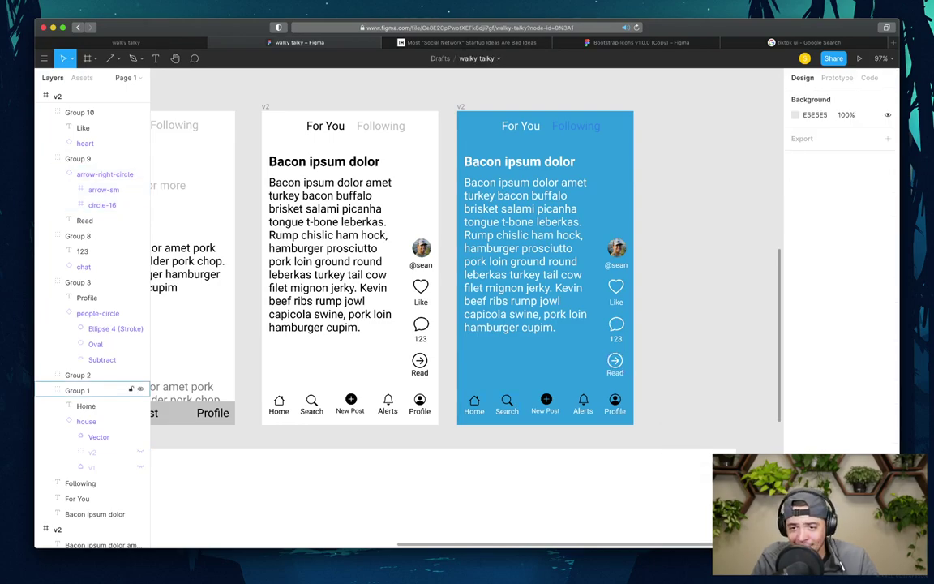
click(78, 390)
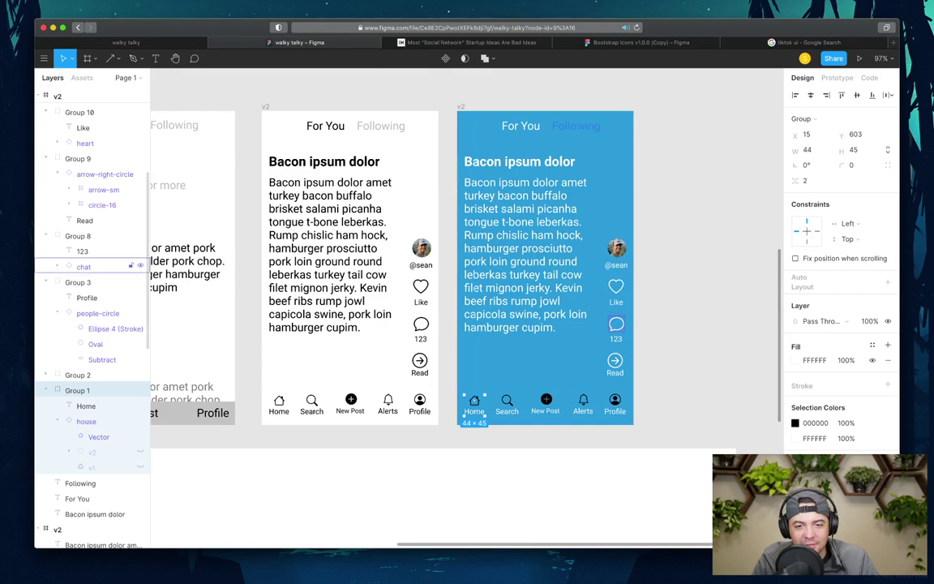
click(86, 421)
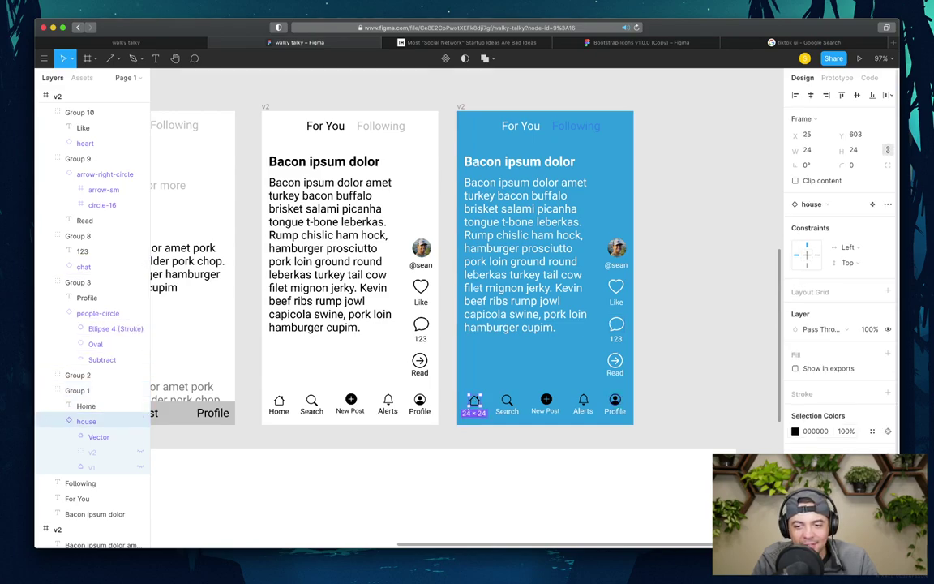
click(796, 431)
text(ffffff)
key(Return)
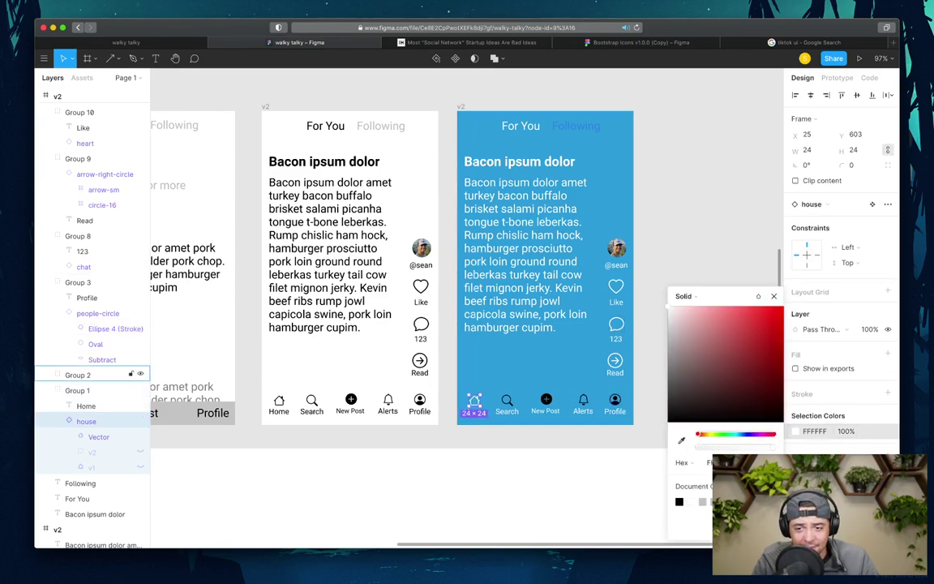
click(507, 402)
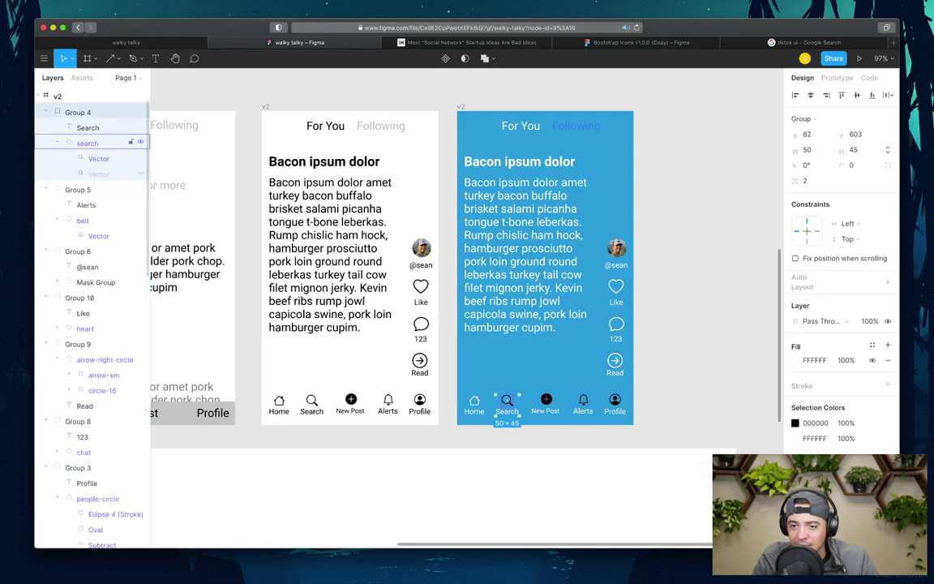
click(97, 142)
click(796, 431)
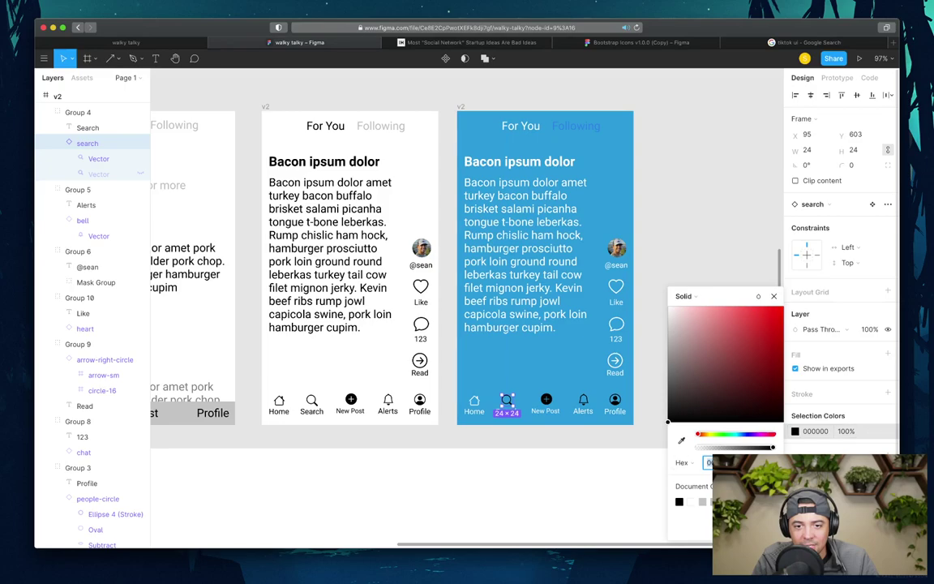
text(ffffff)
key(Return)
click(545, 399)
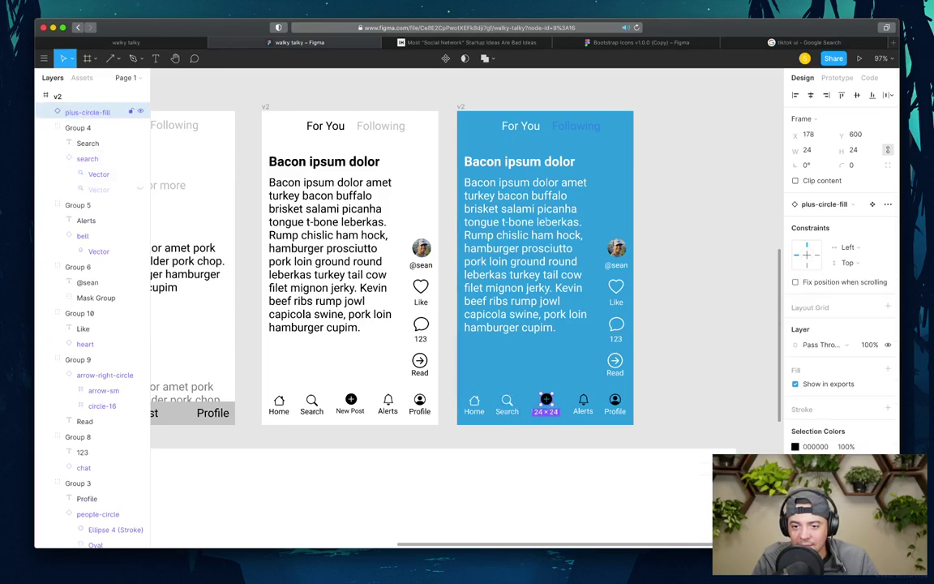
click(796, 446)
click(669, 307)
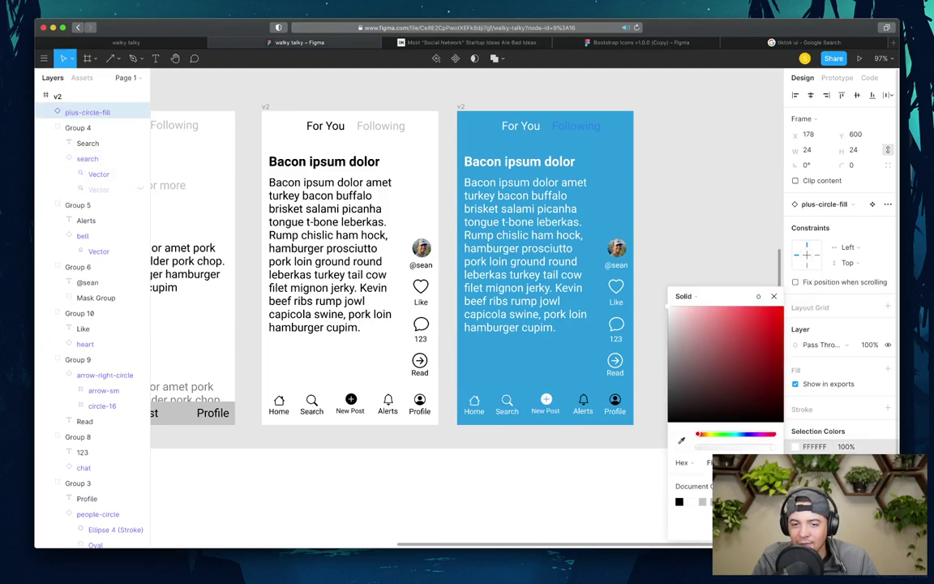
click(583, 401)
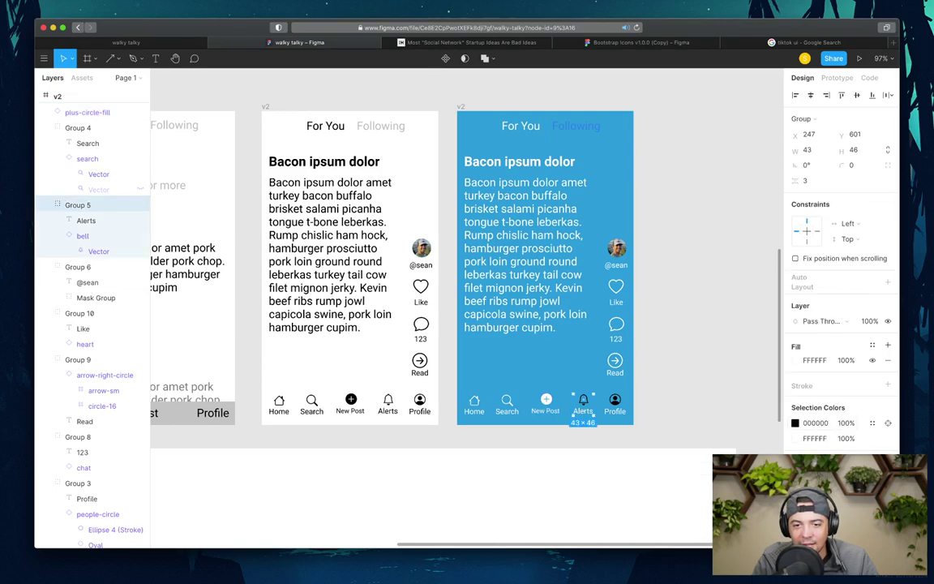
click(796, 422)
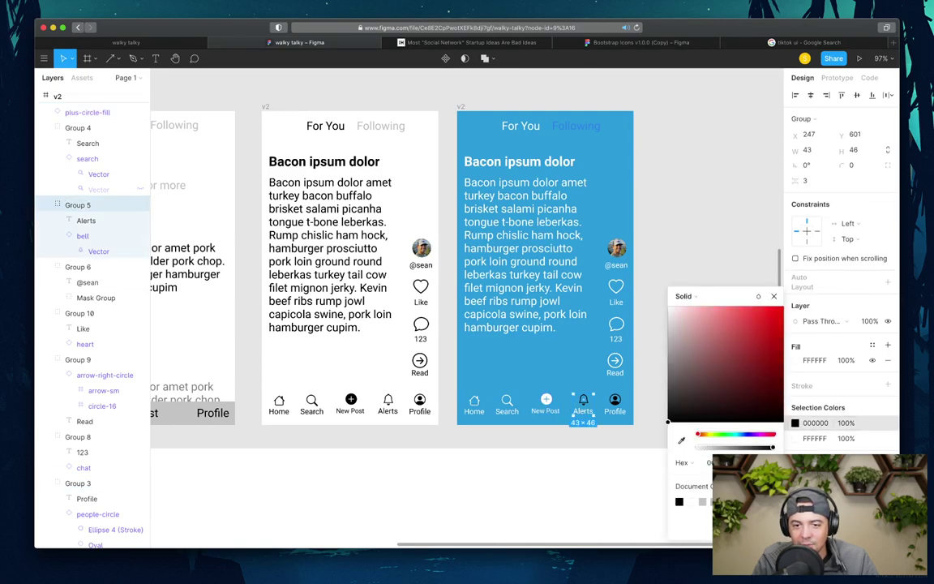
click(568, 487)
click(122, 252)
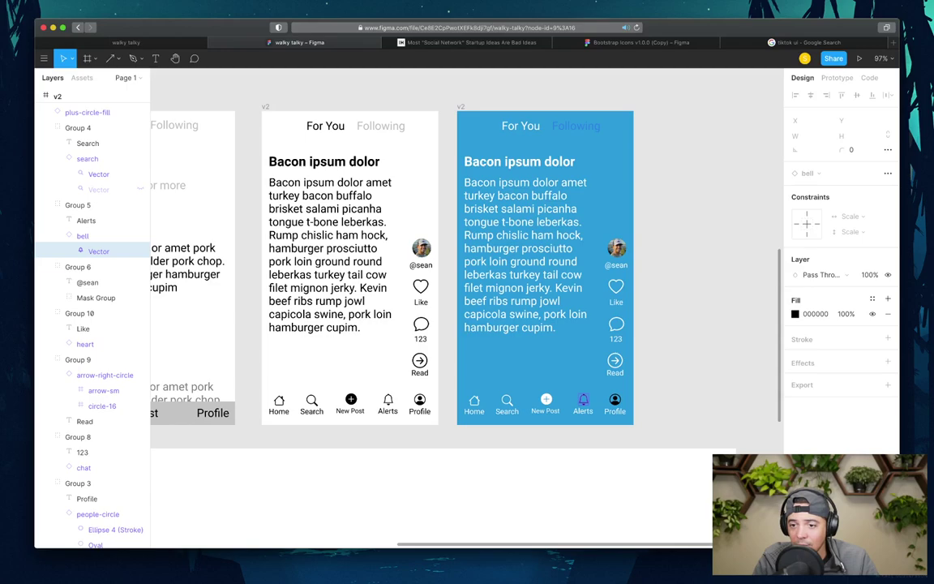
click(126, 236)
click(796, 431)
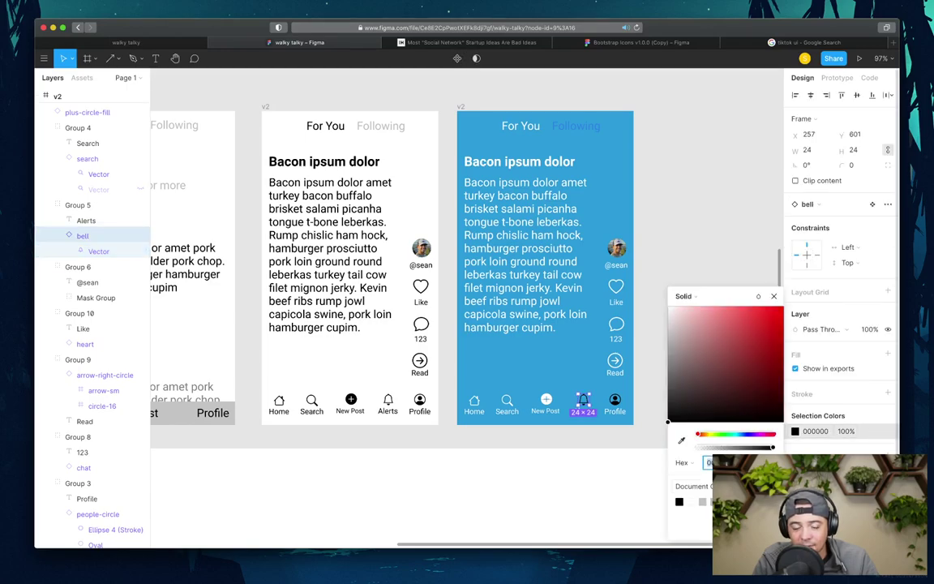
scroll(98, 481, down, 5)
click(101, 296)
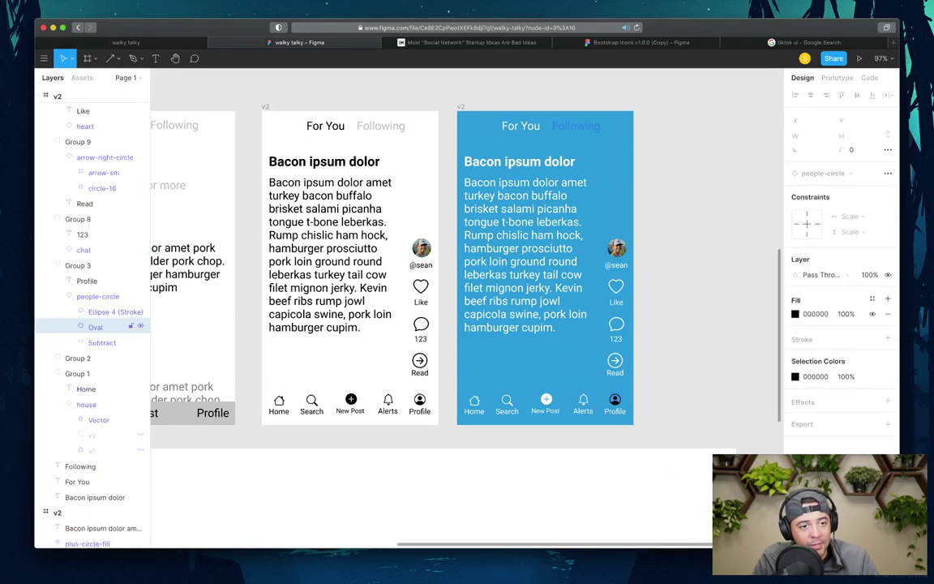
click(99, 296)
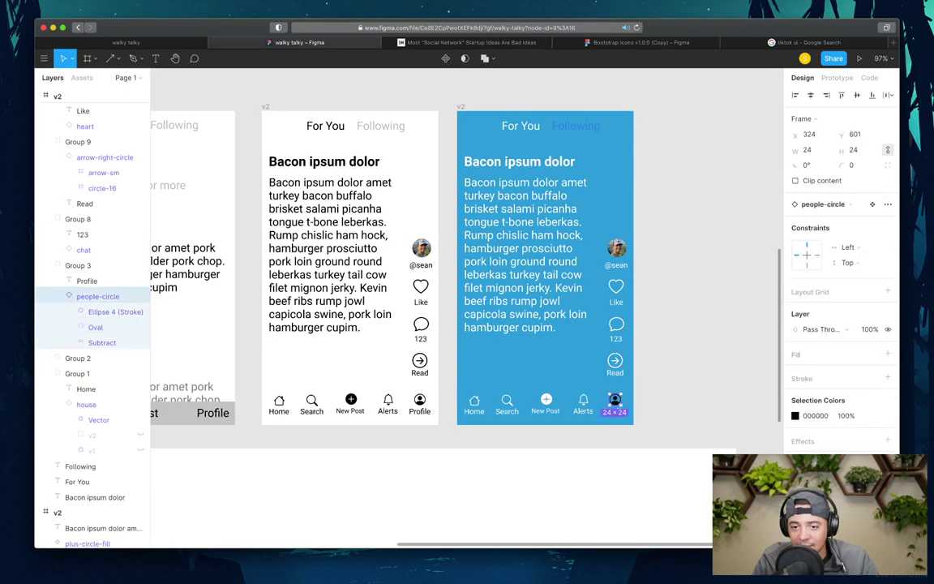
click(796, 416)
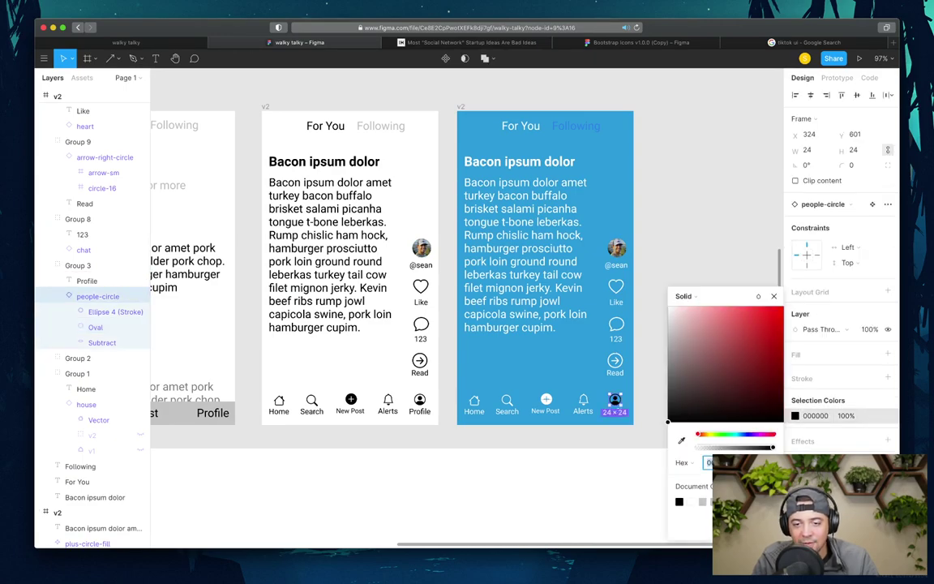
key(Escape)
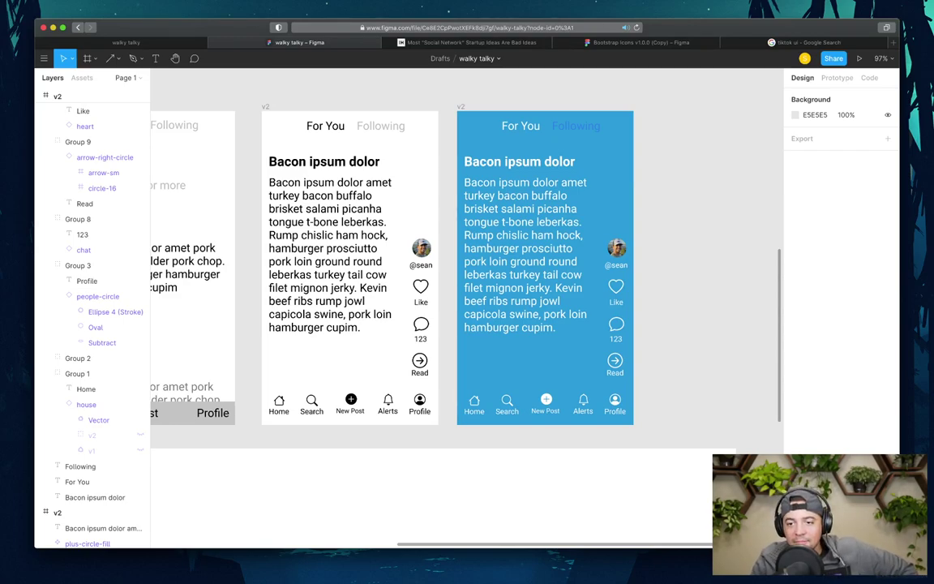
- Try blues 2A79F0, 0B5DD8, 70A5F4 and 81B2FD on the Following label, settling on 79AEFD
click(80, 466)
click(816, 410)
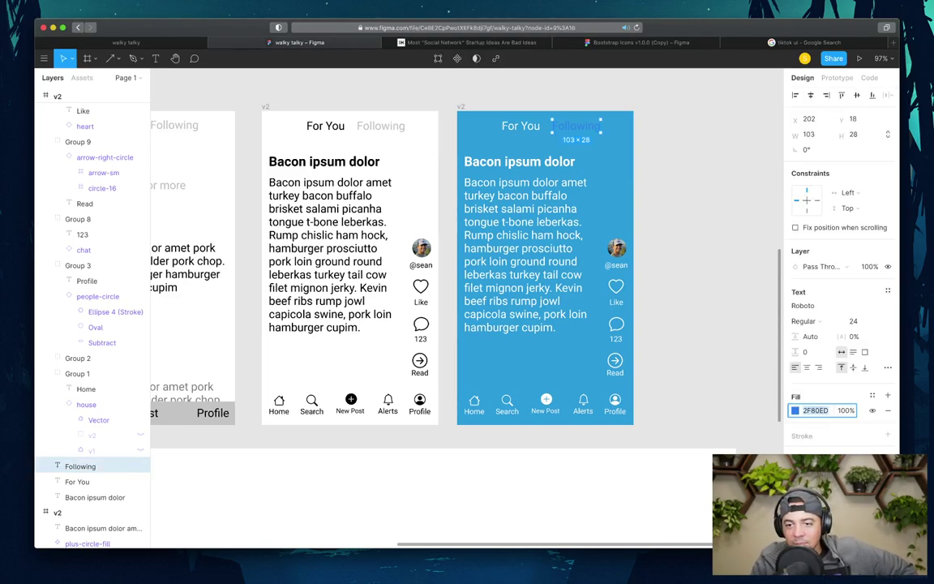
click(795, 411)
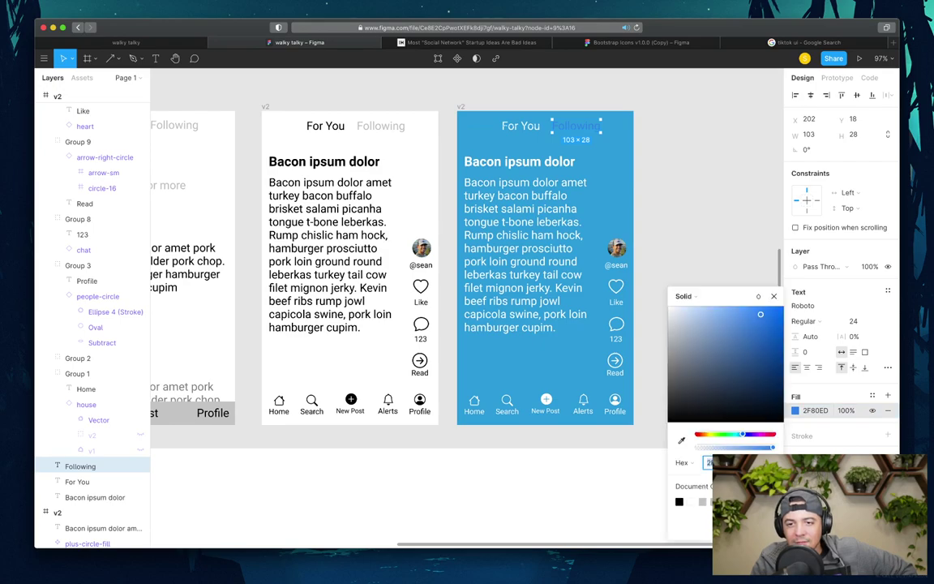
text(2A79F0)
key(Return)
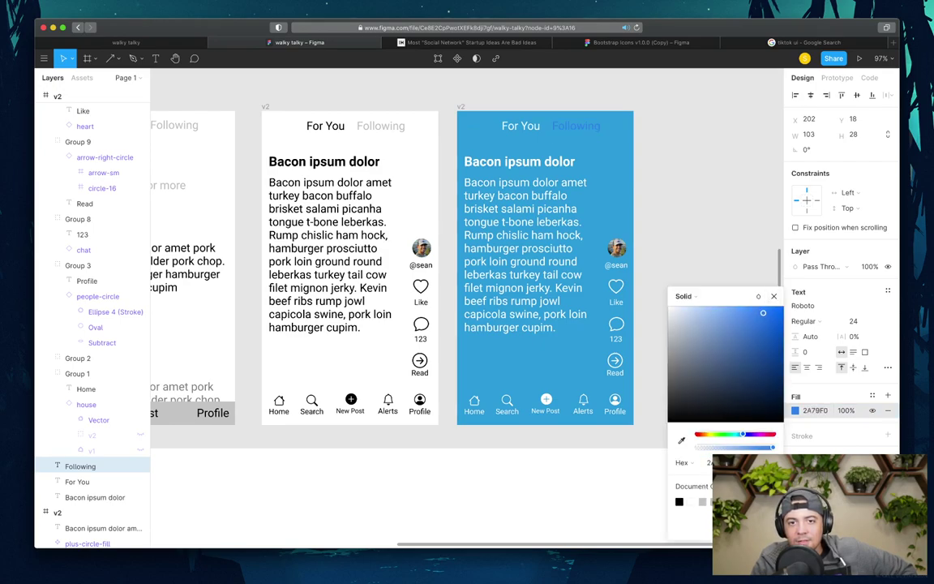
text(0B5DD8)
key(Return)
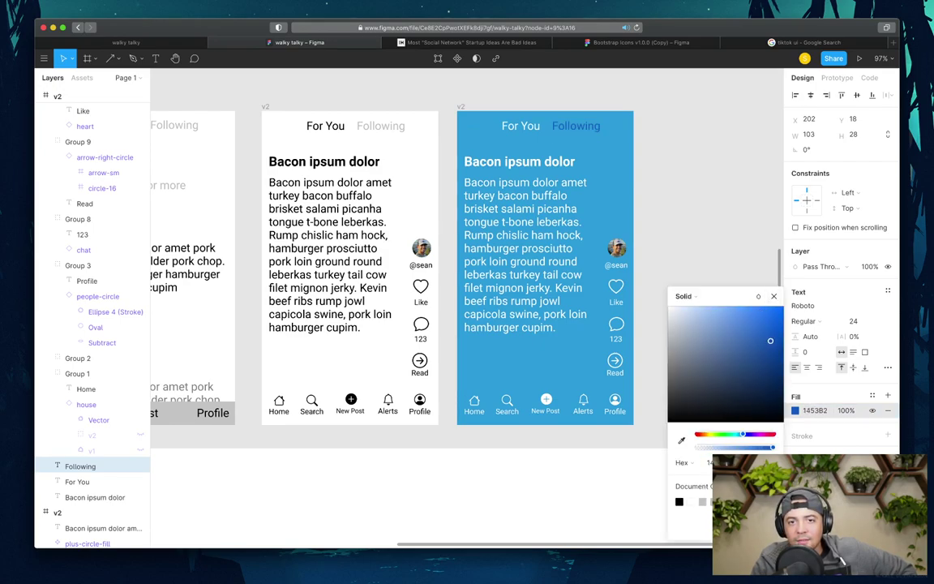
text(70A5F4)
key(Return)
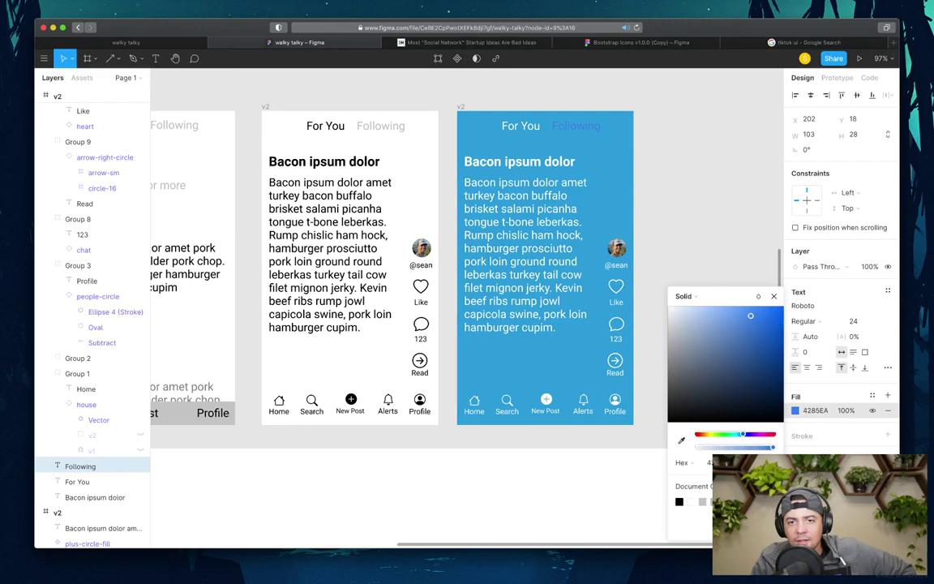
text(81B2FD)
key(Return)
text(79AEFD)
key(Return)
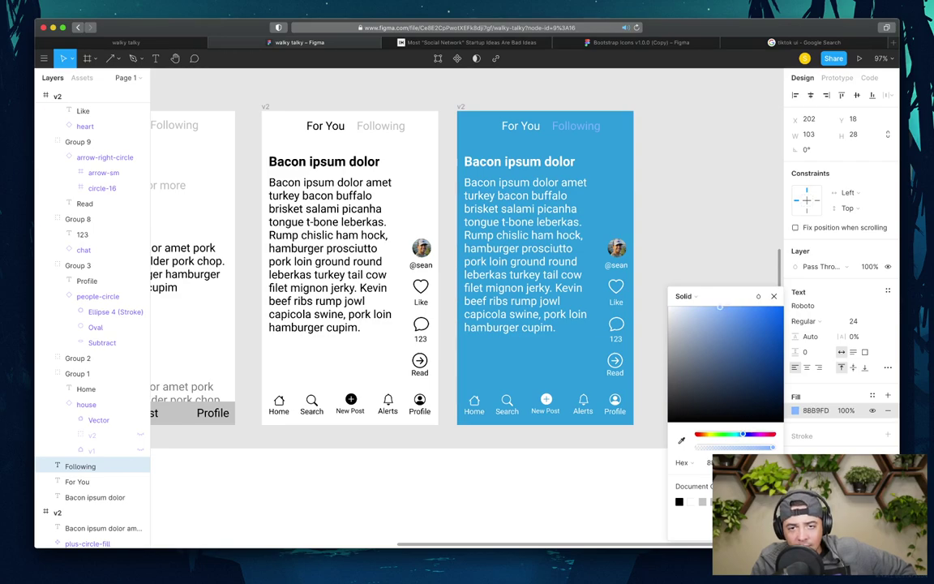
key(Escape)
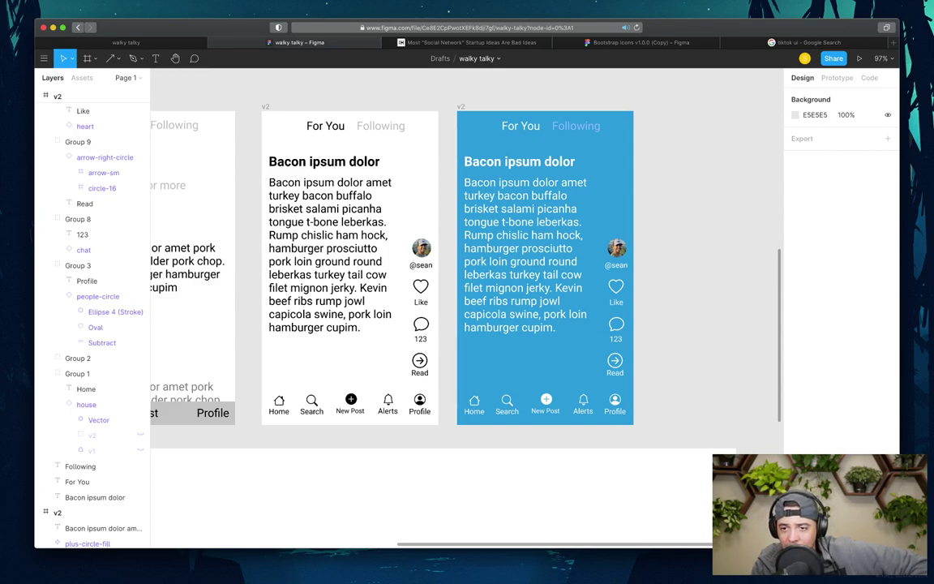
click(461, 106)
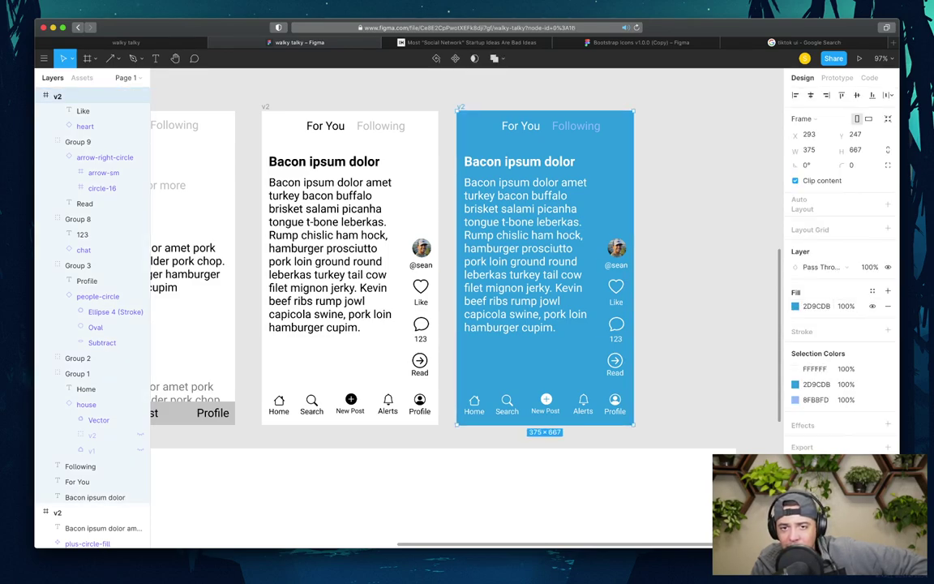
click(887, 290)
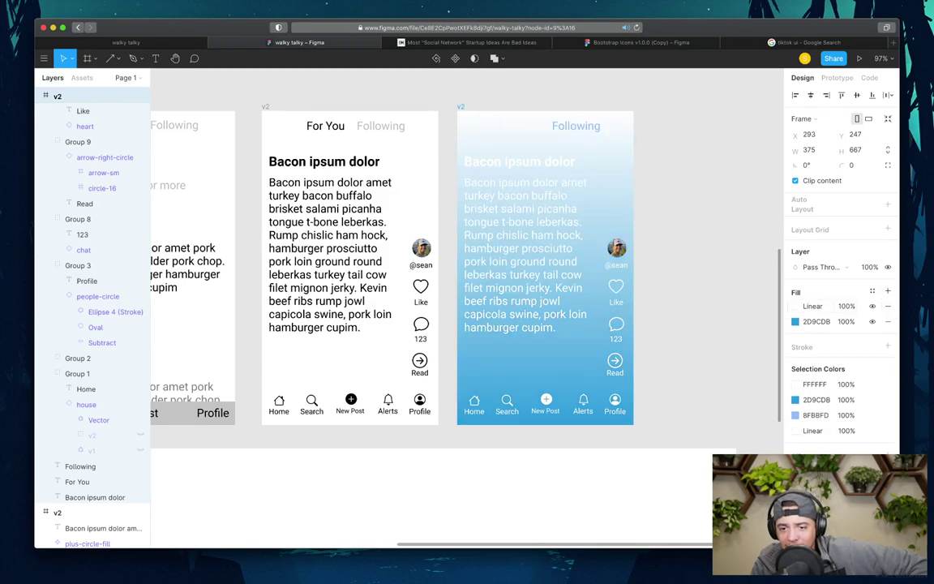
click(796, 306)
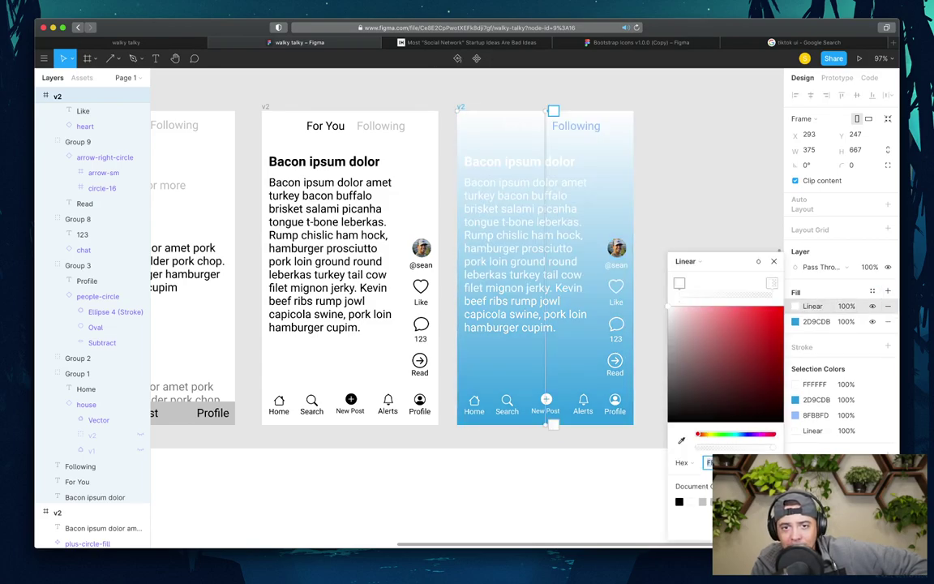
text(2D9CDB)
key(Return)
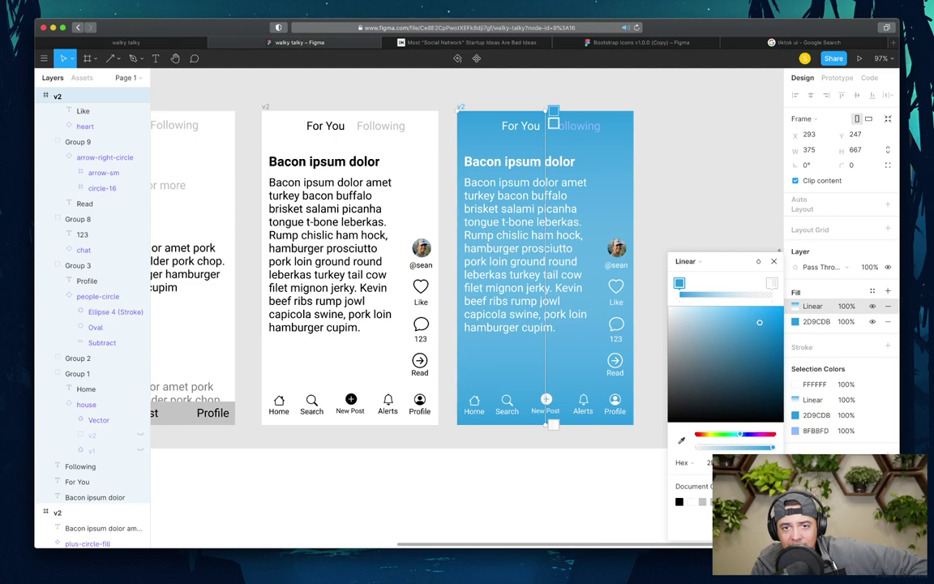
drag(553, 109, 457, 107)
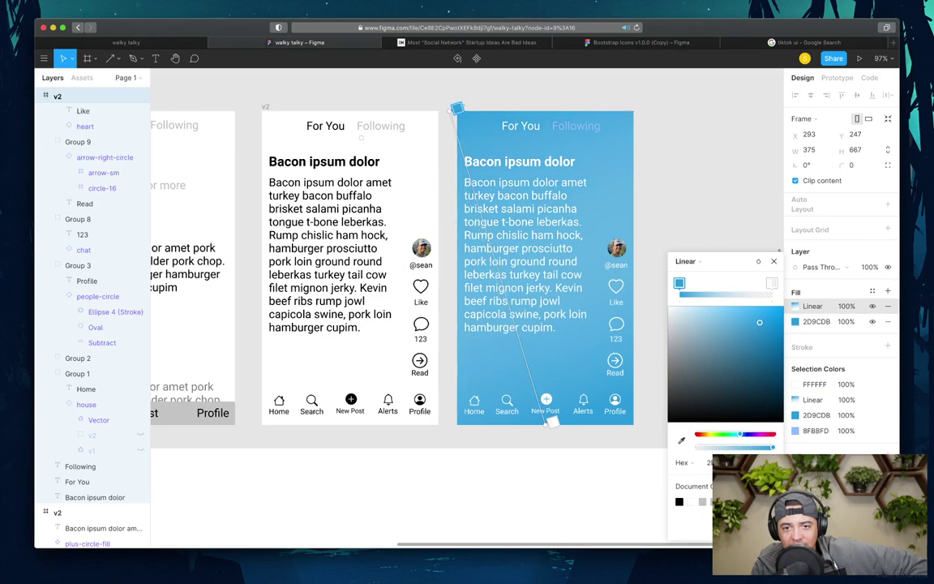
drag(551, 422, 658, 451)
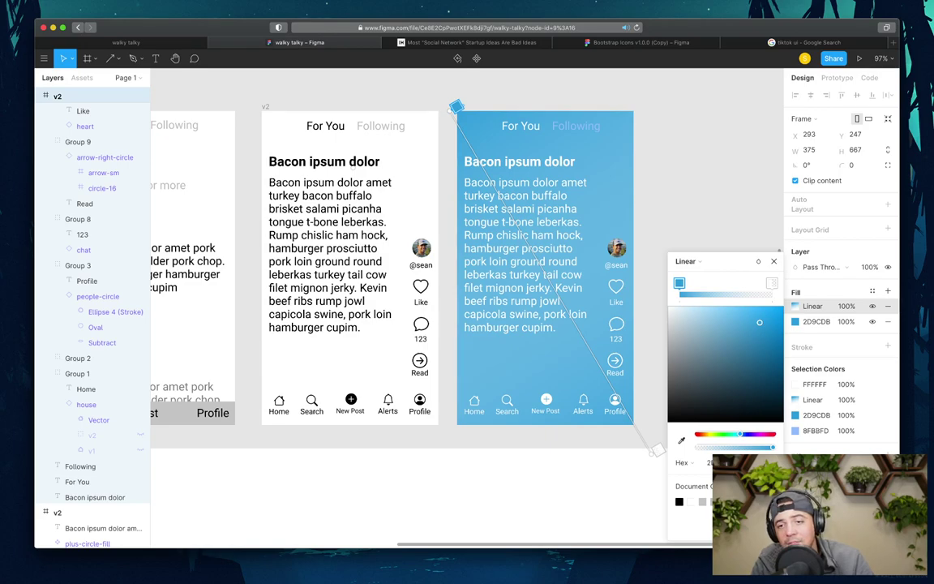
key(Escape)
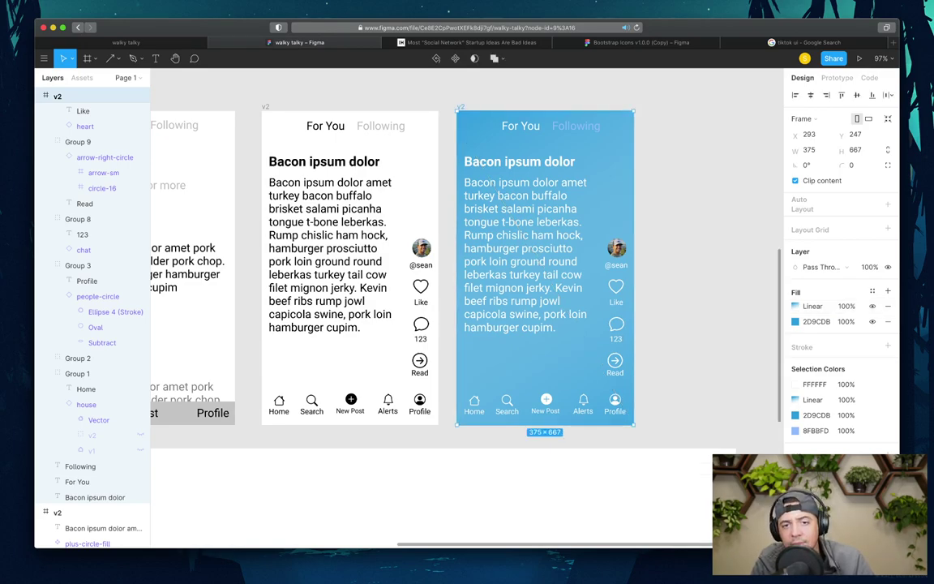
key(Escape)
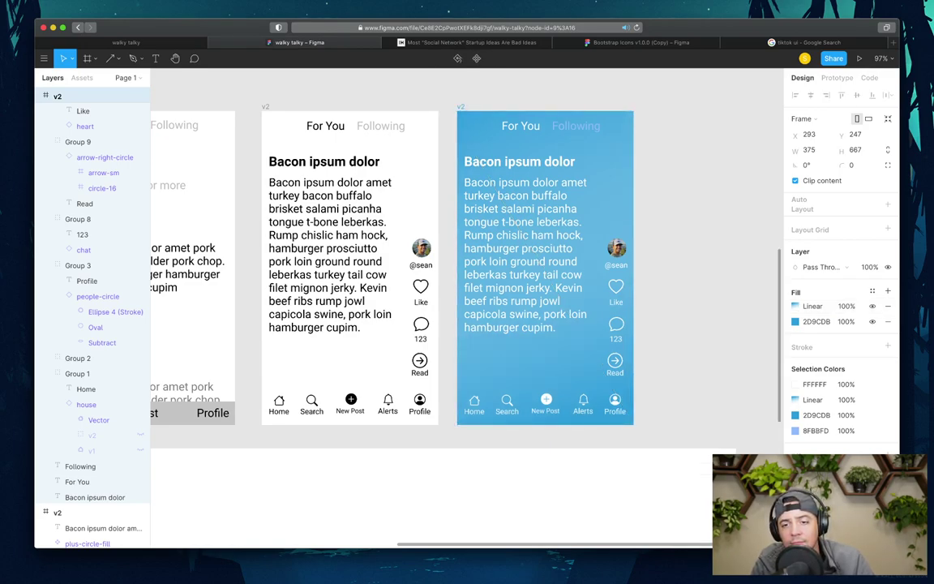
key(ctrl+z)
key(ctrl+z)
key(ctrl+z)
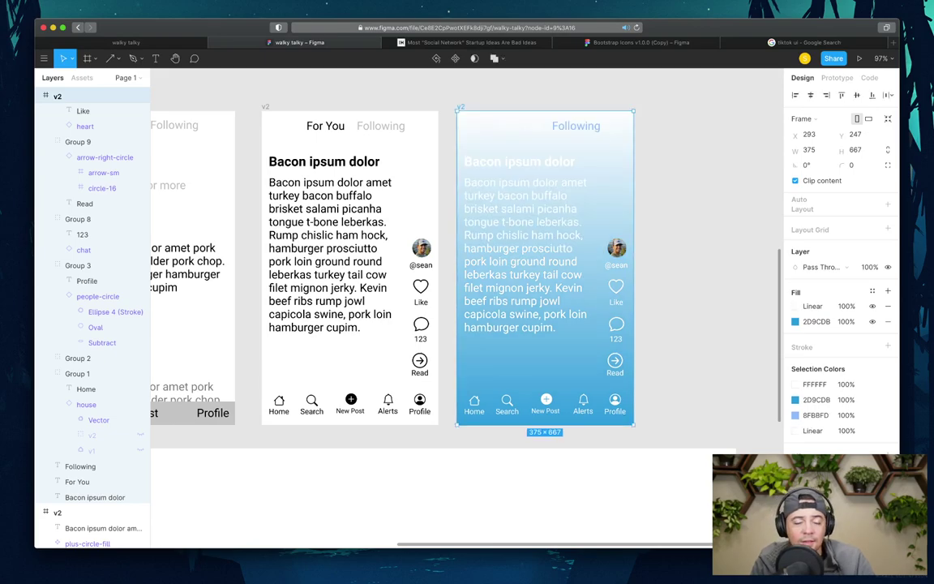
key(ctrl+z)
key(Escape)
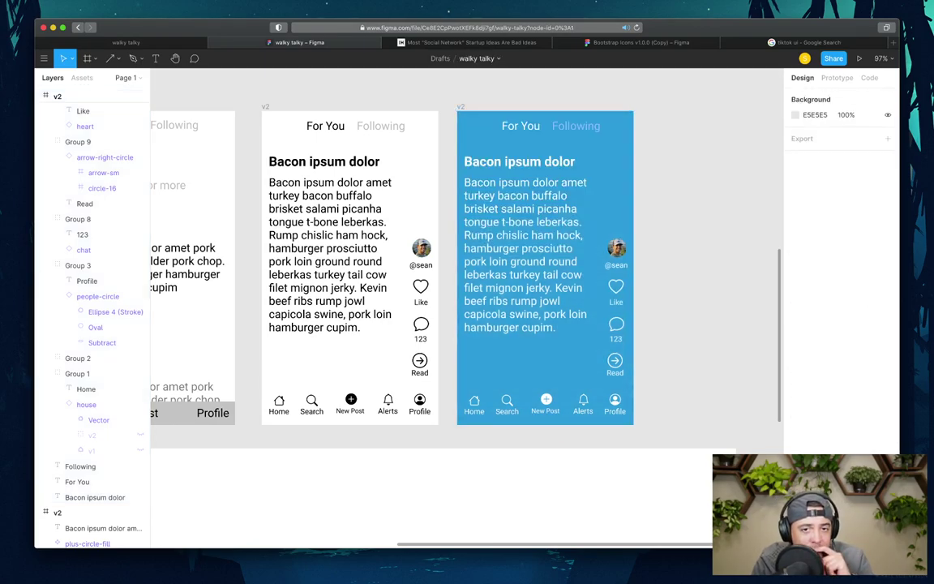
click(526, 260)
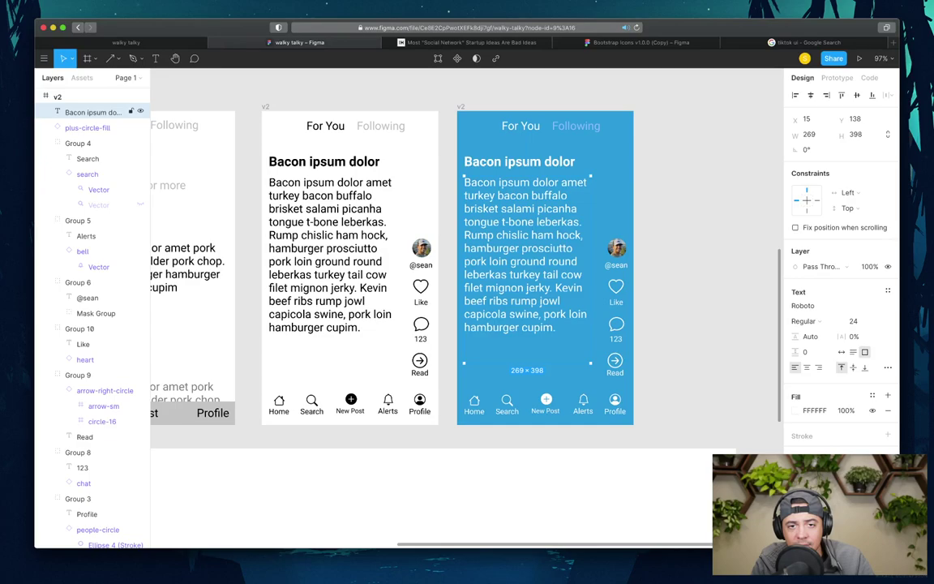
click(519, 162)
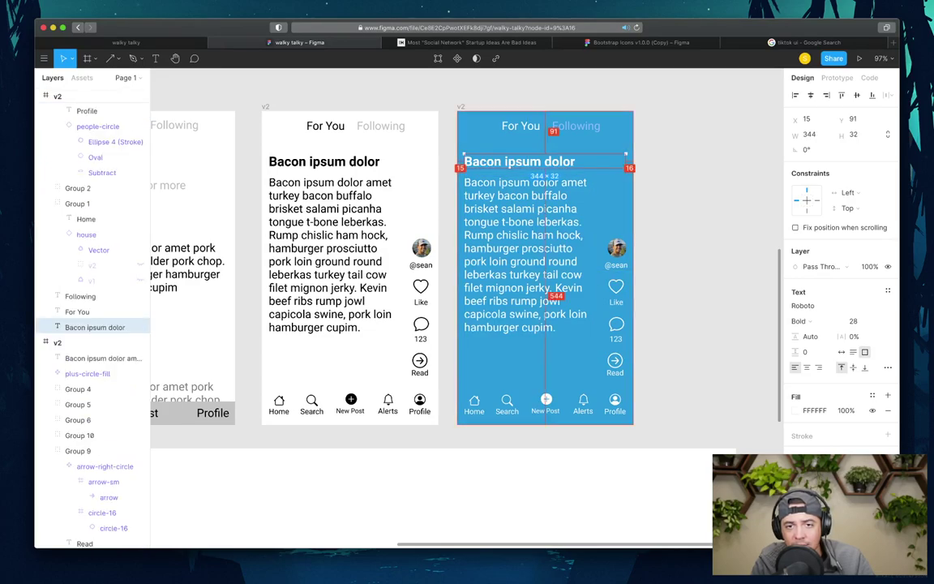
key(Escape)
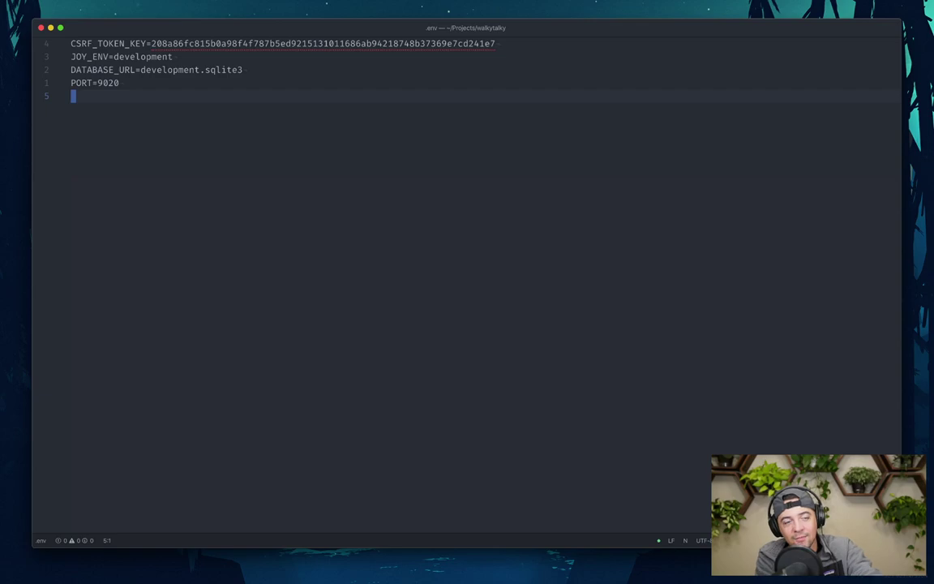
- Open app.janet in Atom using the quick file finder
key(super+p)
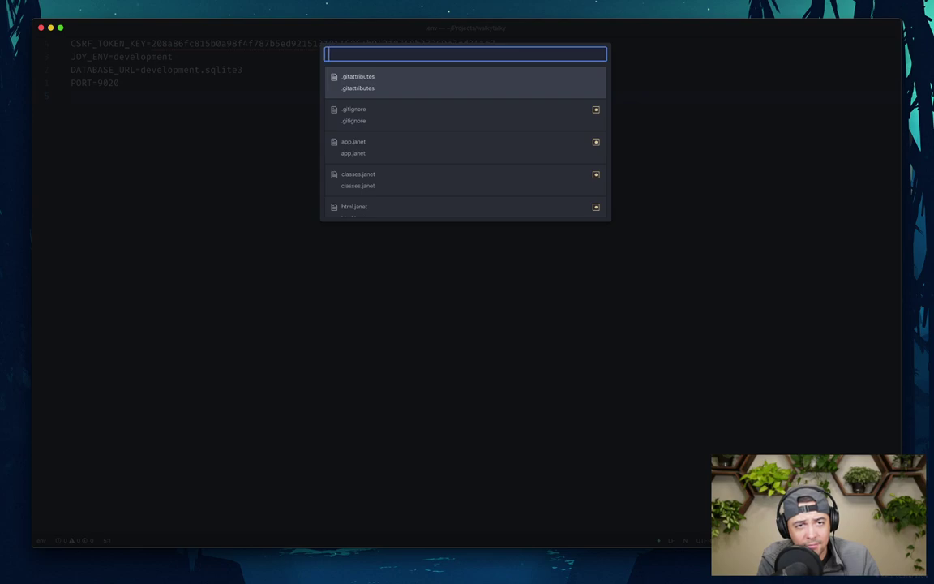
text(app)
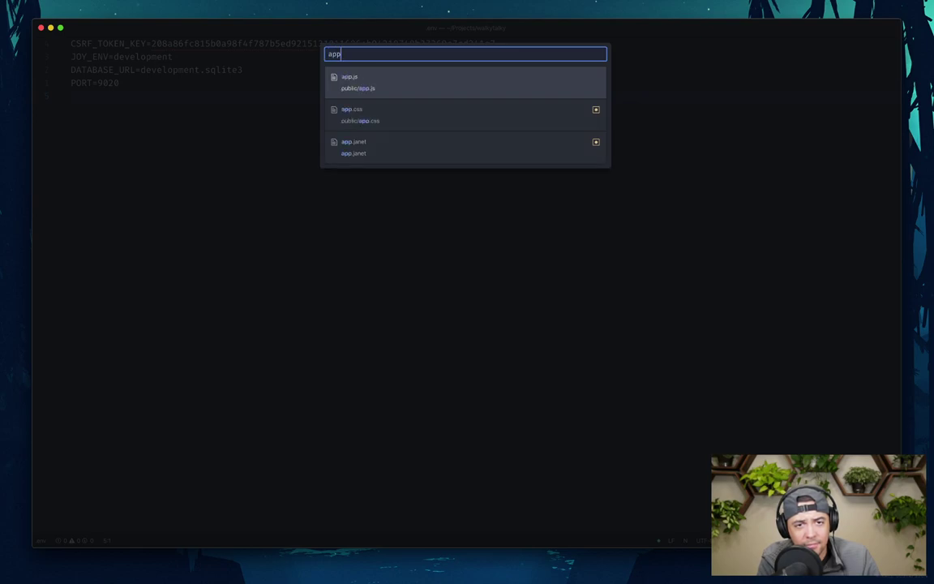
key(Return)
key(super+p)
text(app.j)
key(Down)
key(Return)
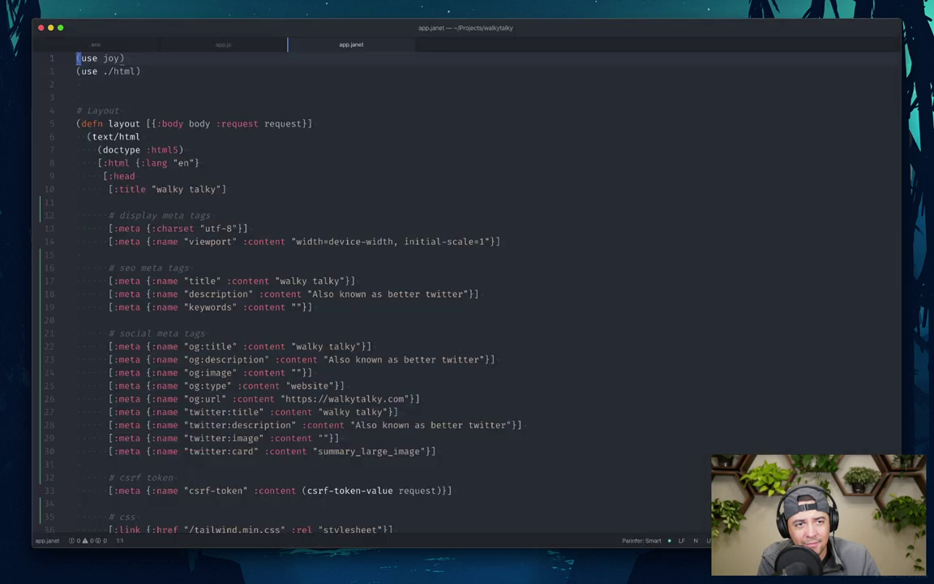
key(ctrl+tab)
key(ctrl+shift+tab)
- Remove the extra blank line above the Routes section at the end of the file
key(j)
key(j)
key(j)
key(j)
key(j)
key(j)
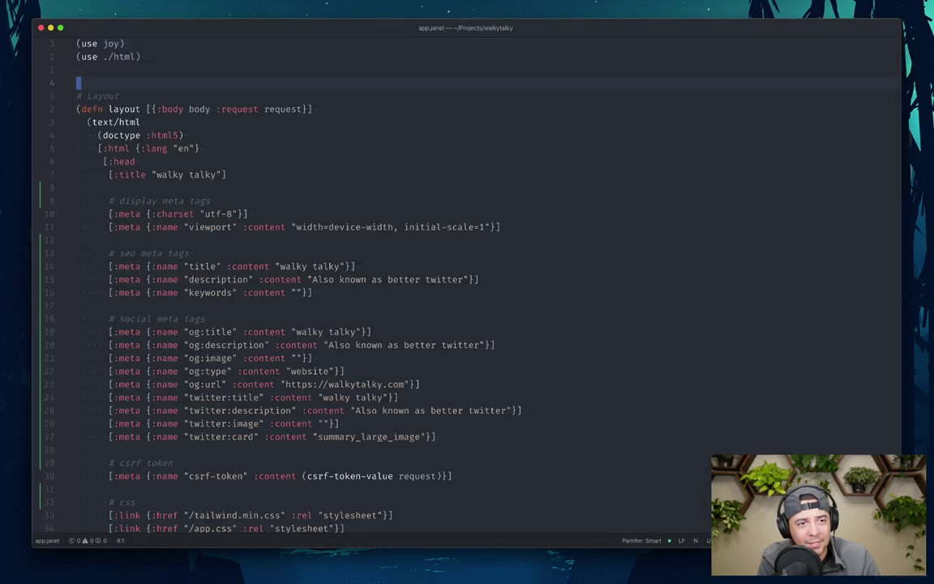
key(w)
key(w)
key(w)
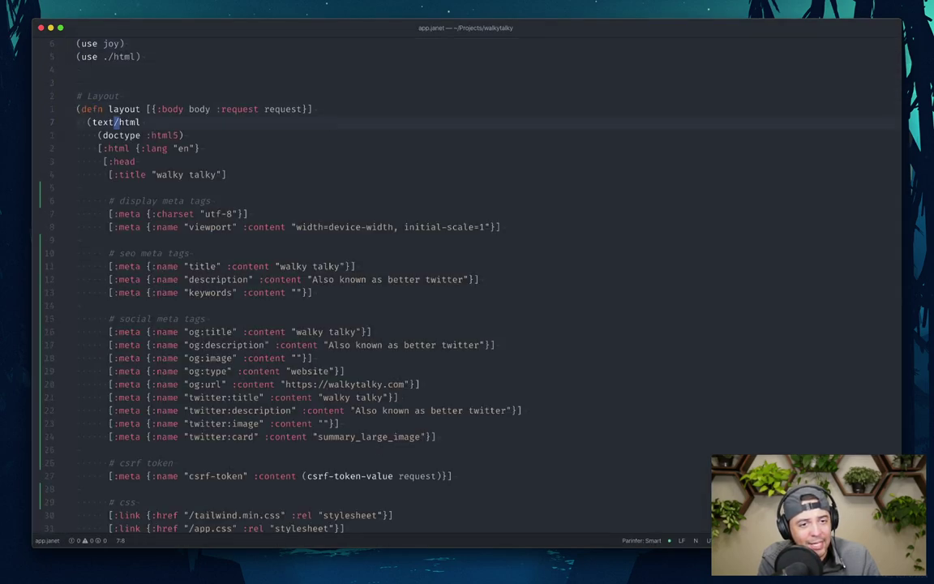
key(shift+g)
key(k)
key(k)
key(k)
key(k)
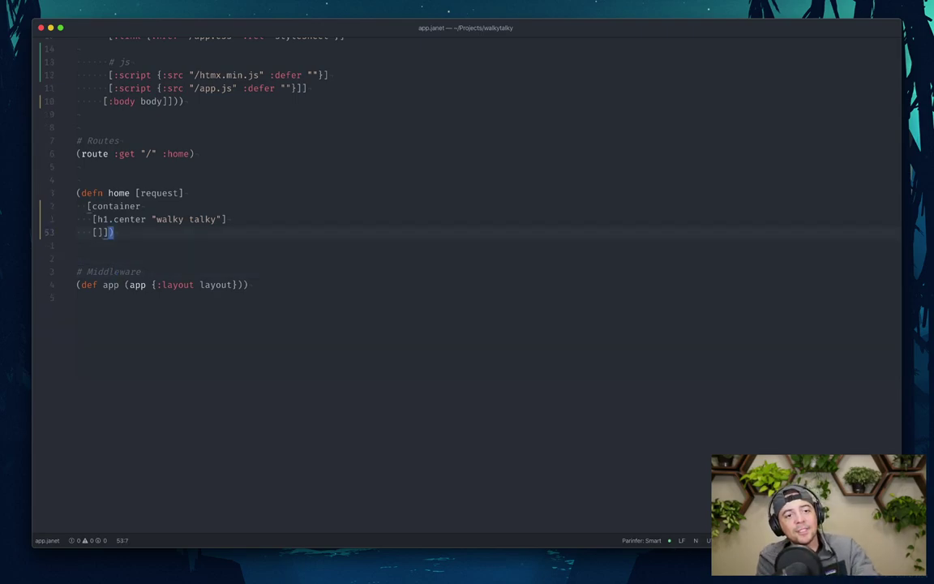
key(k)
key(k)
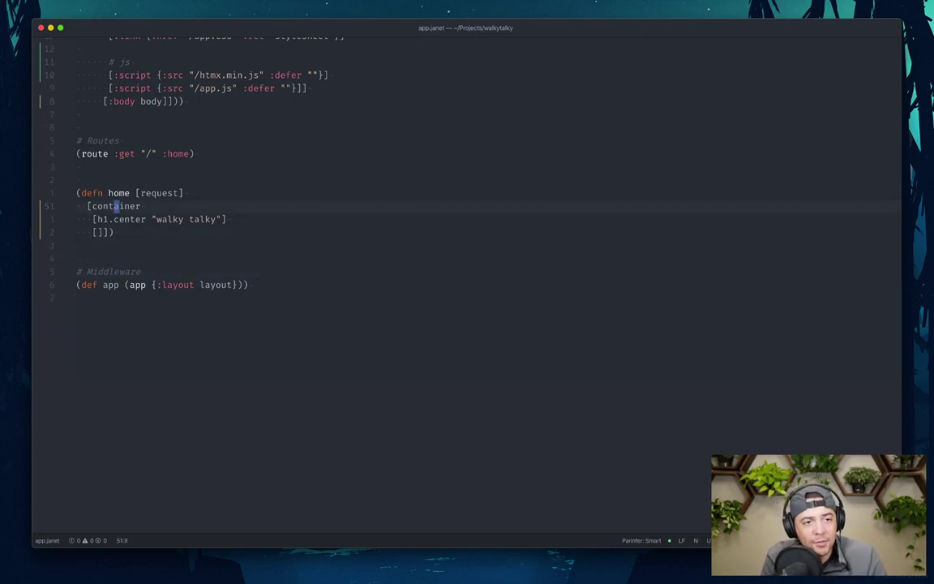
key(k)
key(k)
key(k)
key(k)
key(k)
key(k)
key(k)
key(o)
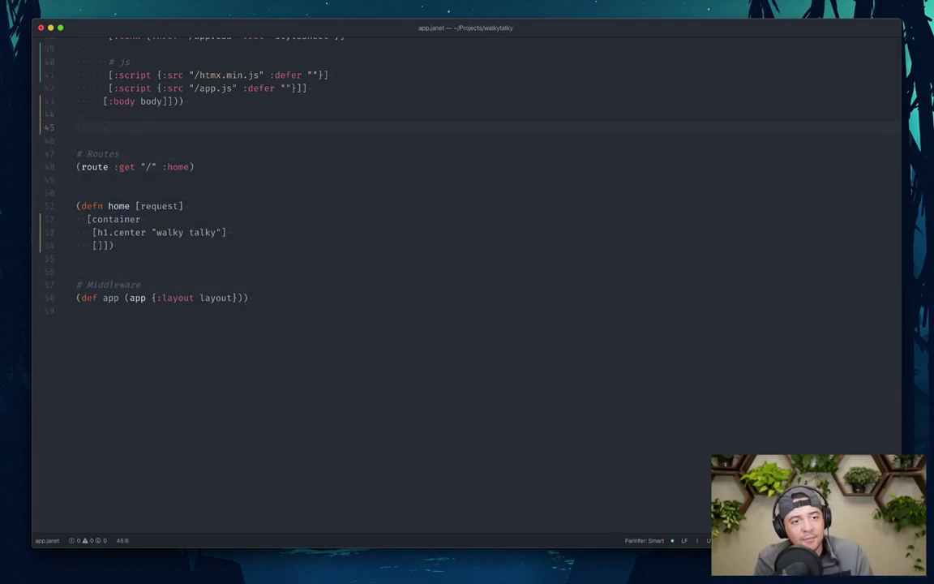
key(BackSpace)
key(BackSpace)
key(BackSpace)
key(BackSpace)
key(Escape)
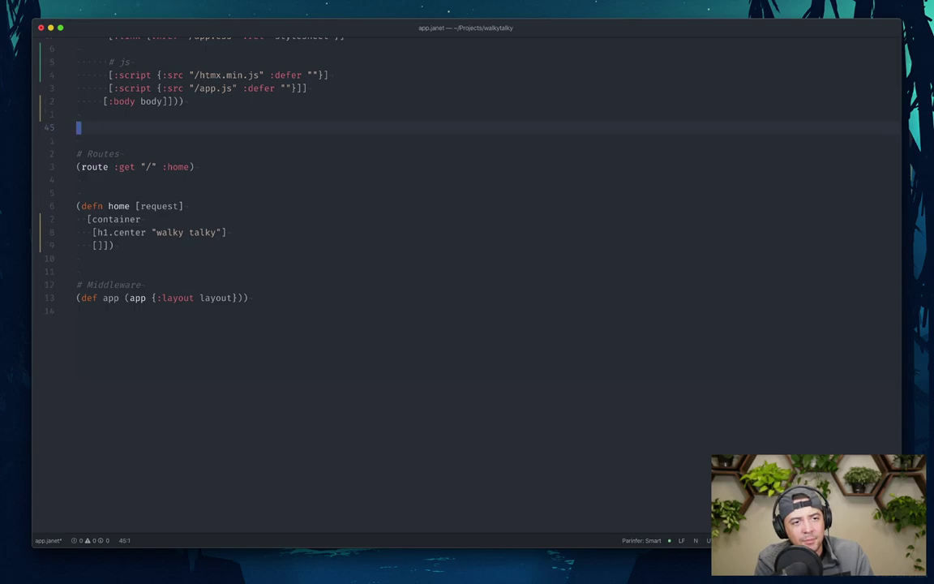
key(d)
key(d)
- Try cutting the # Layout block near the top, then undo to restore it
key(g)
key(g)
key(j)
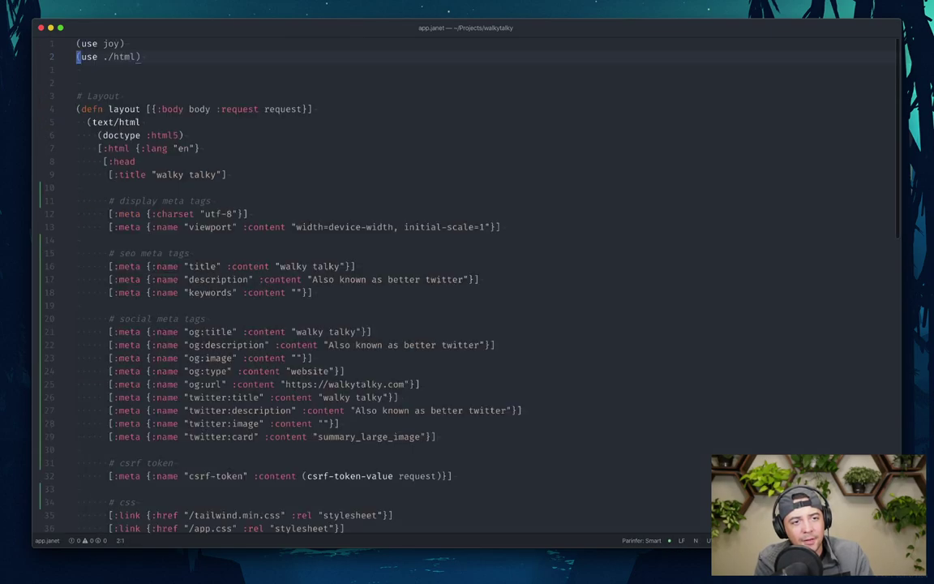
key(j)
key(j)
key(j)
key(V)
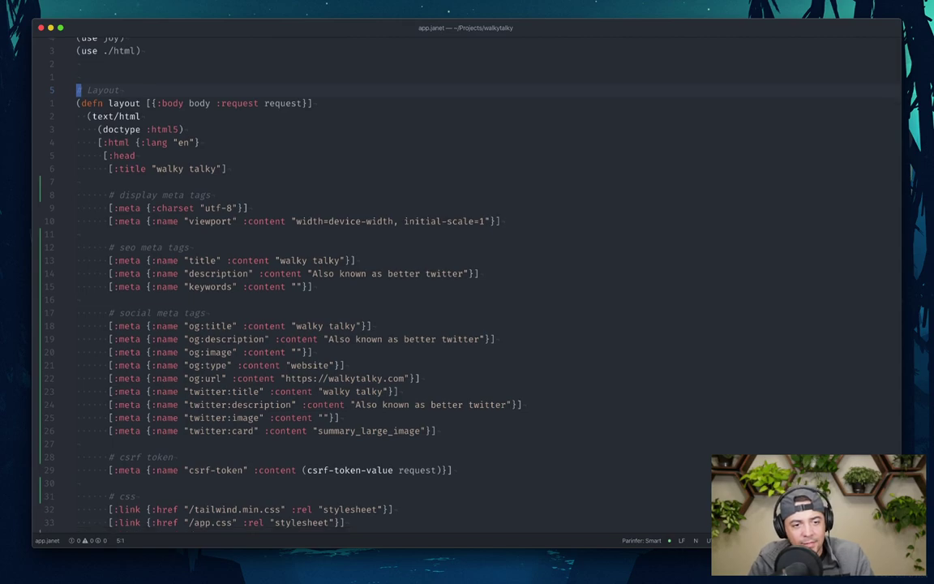
key(})
key(d)
key(u)
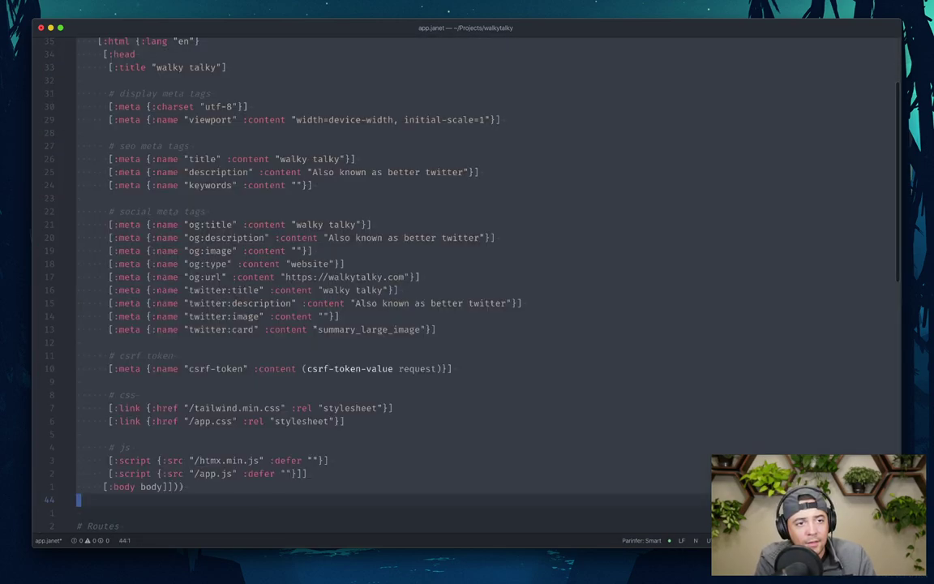
key(c)
key(c)
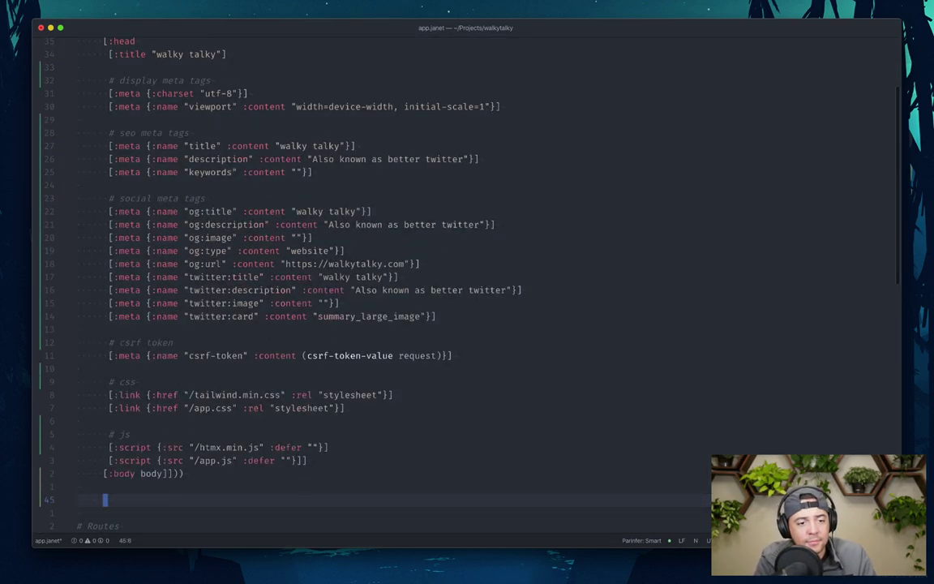
key(Escape)
key(k)
key(k)
key(A)
- Select the Layout definition from # Layout to its end and cut it
scroll(389, 283, down, 3)
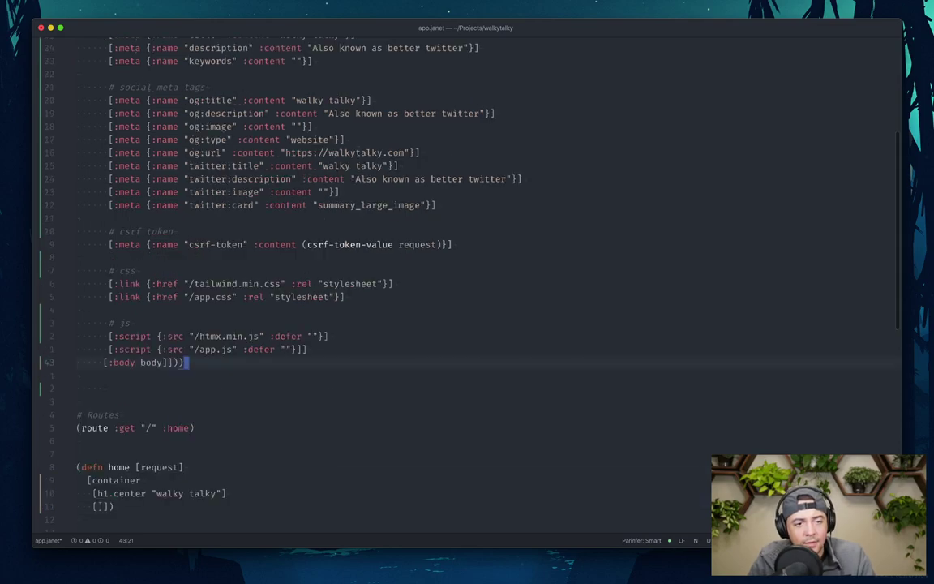
scroll(390, 284, up, 6)
key(v)
key({)
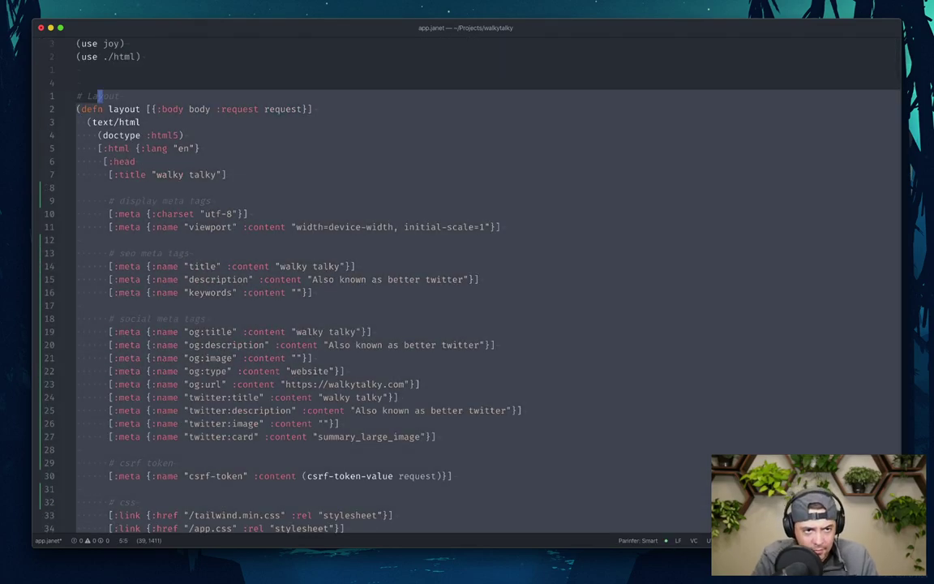
key(0)
key(d)
key(u)
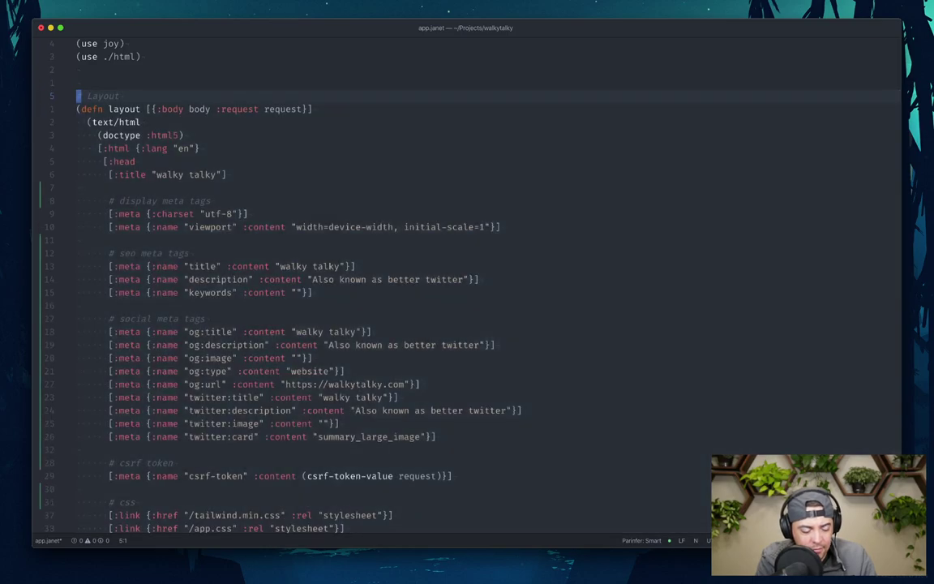
key(ctrl+r)
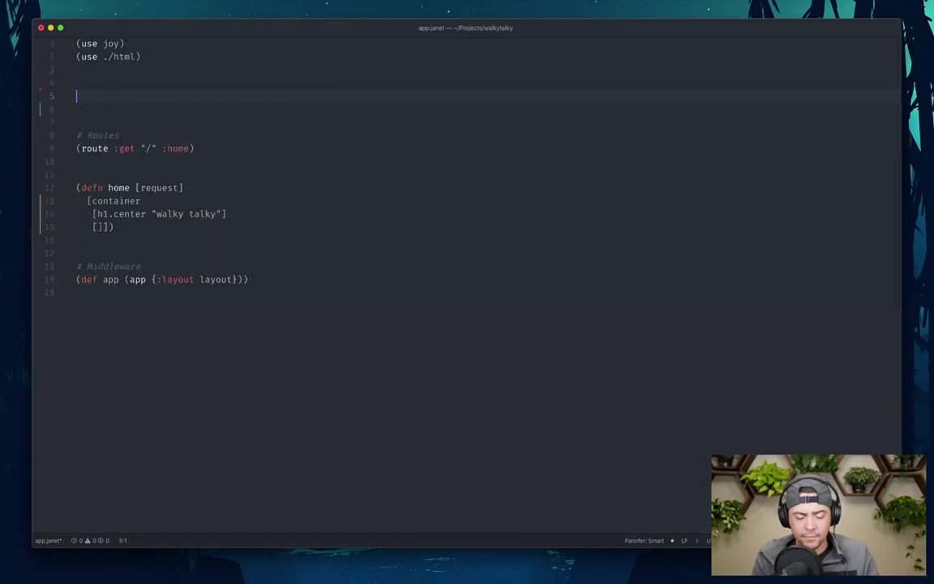
- Clear leftover blank lines below the imports and paste the Layout block below the home handler
key(BackSpace)
key(BackSpace)
key(BackSpace)
key(Escape)
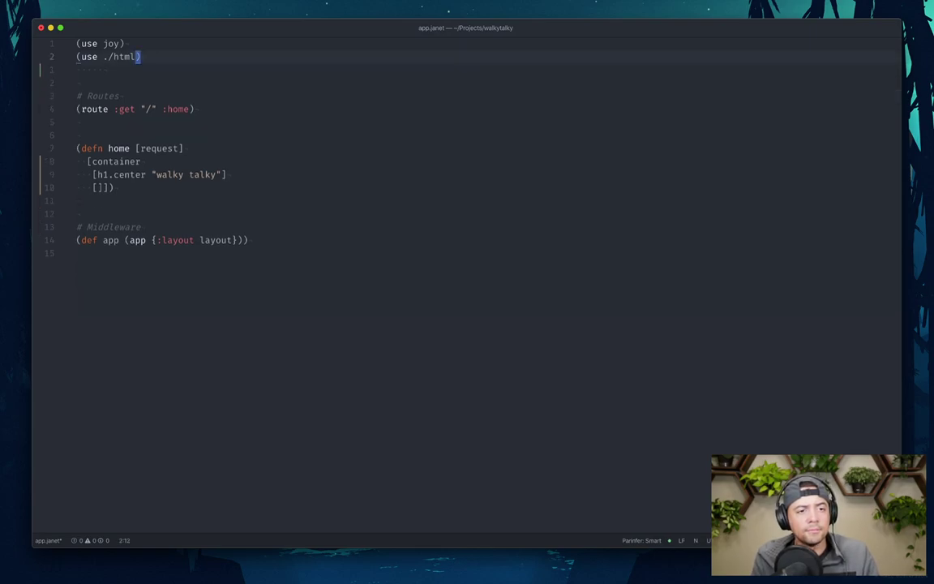
key(j)
key(j)
key(j)
key(j)
key(j)
key(j)
key(j)
key(j)
key(j)
key(j)
key(j)
key(o)
key(super+v)
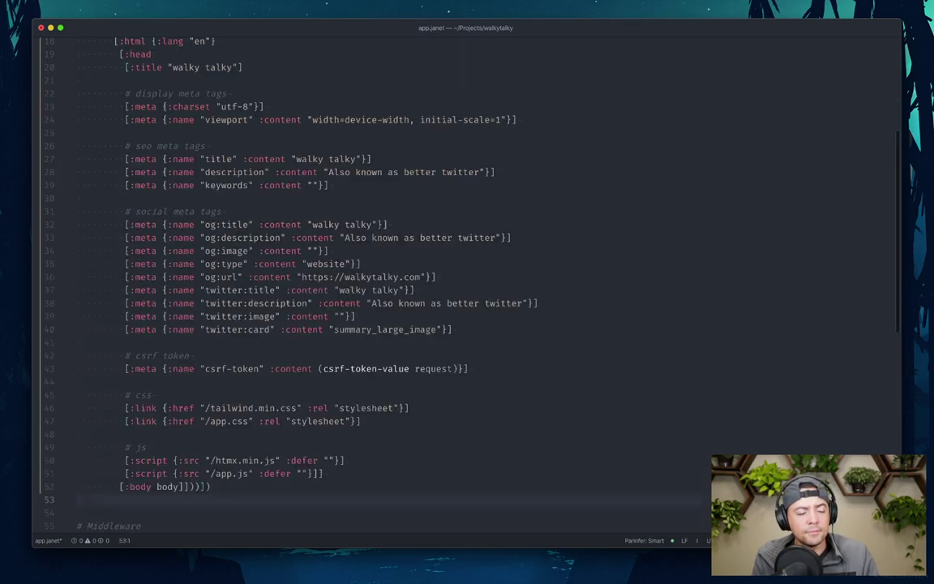
key(Escape)
- Return to the blank line under the imports and begin a '# Database' comment
key(ctrl+o)
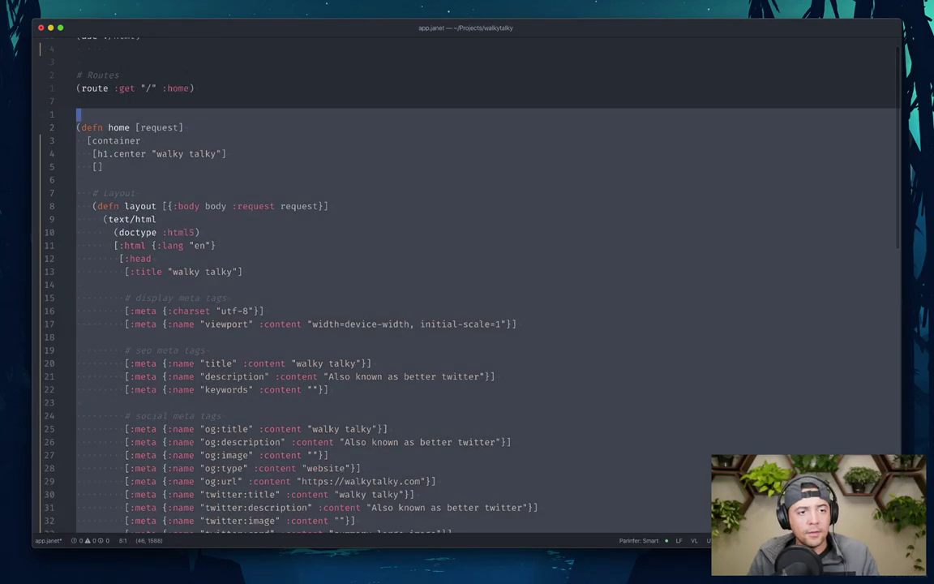
key(ctrl+i)
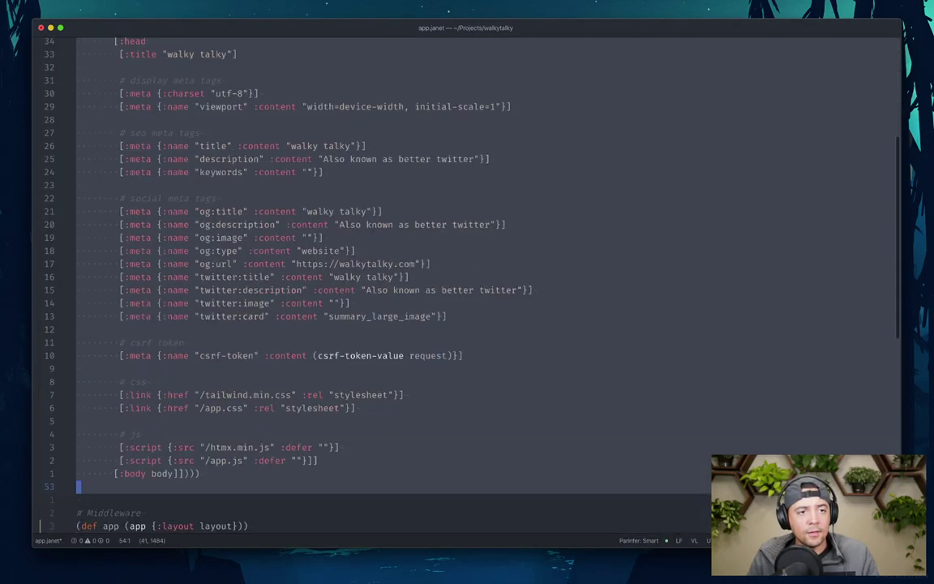
key(ctrl+o)
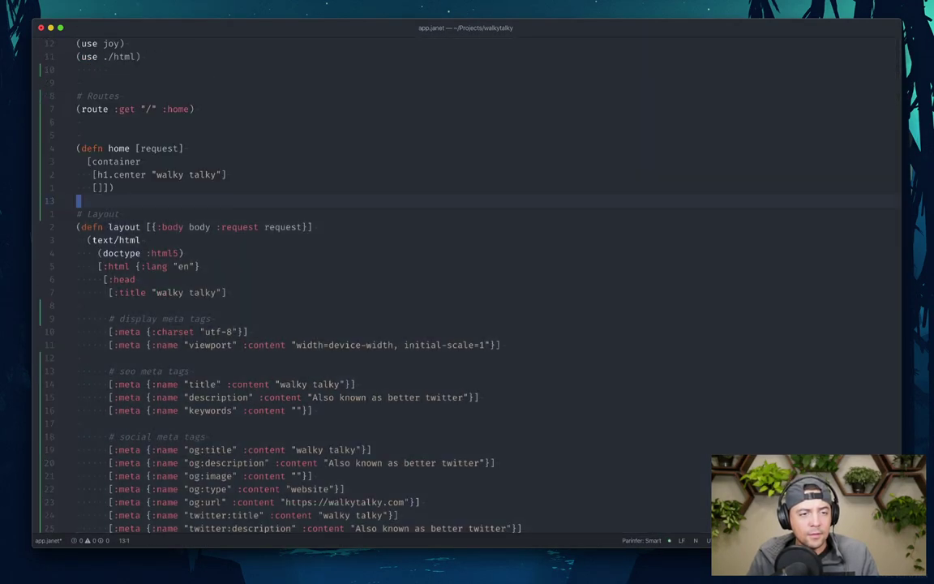
key(ctrl+o)
key(ctrl+o)
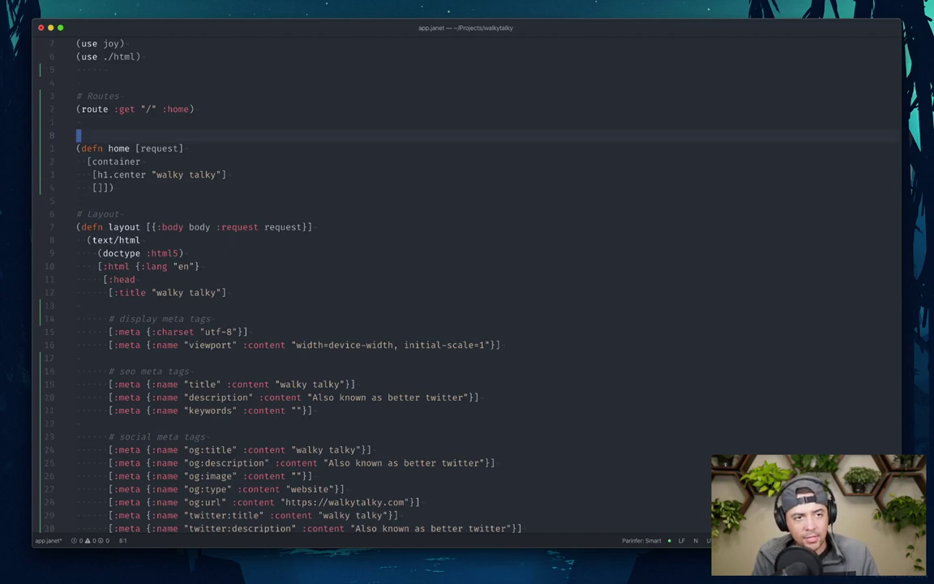
text(o)
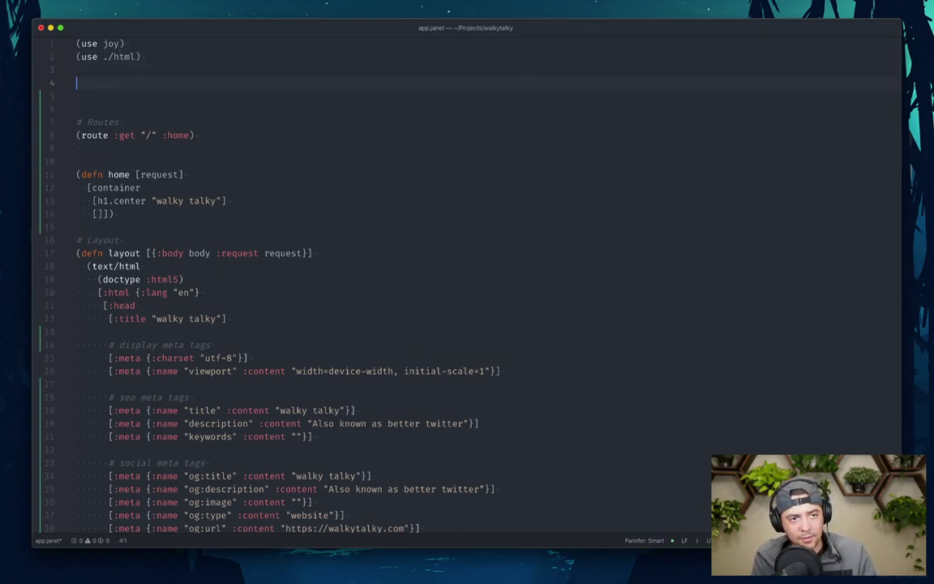
text(# Database)
- Space out the # Database comment with blank lines and start '(def users', glancing at Figma
key(o)
key(Escape)
key(j)
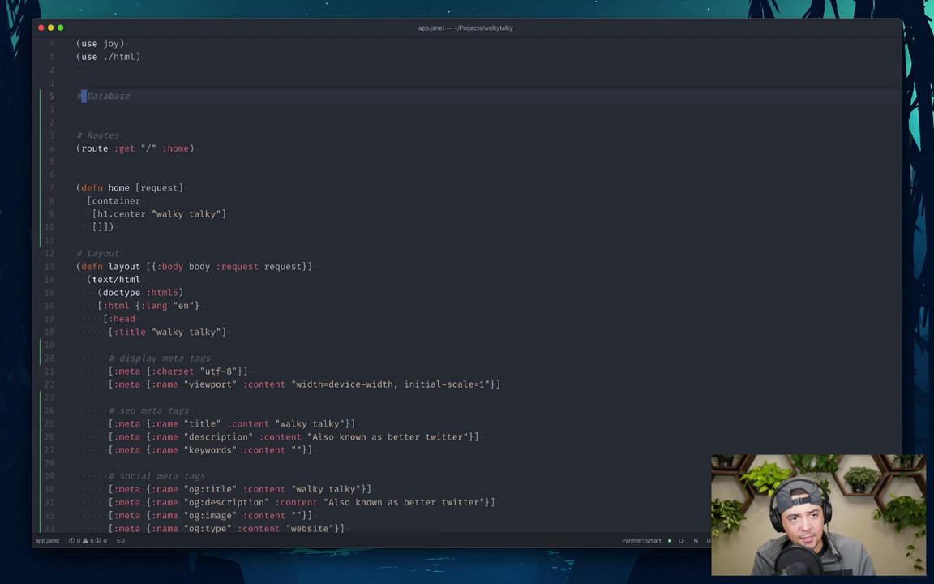
key(o)
key(Return)
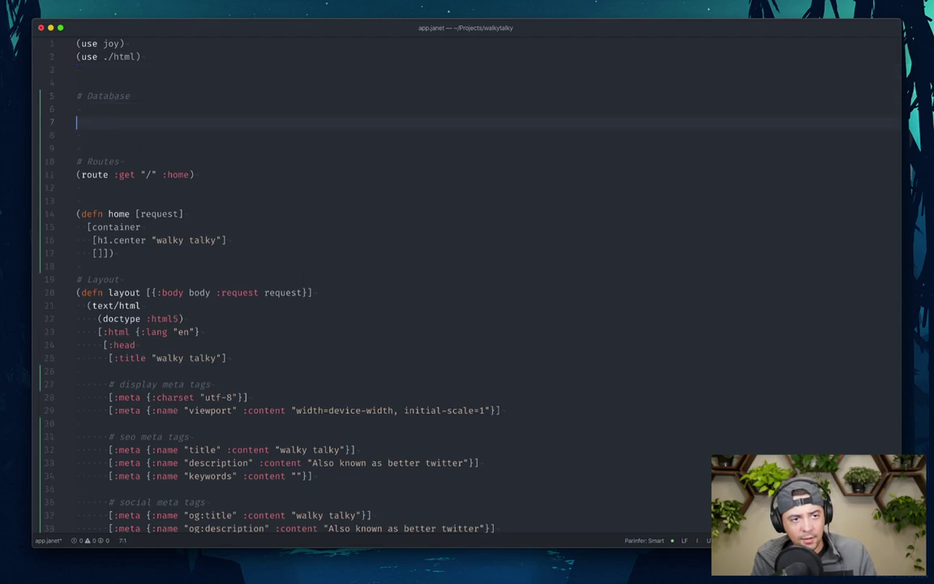
text((def user)
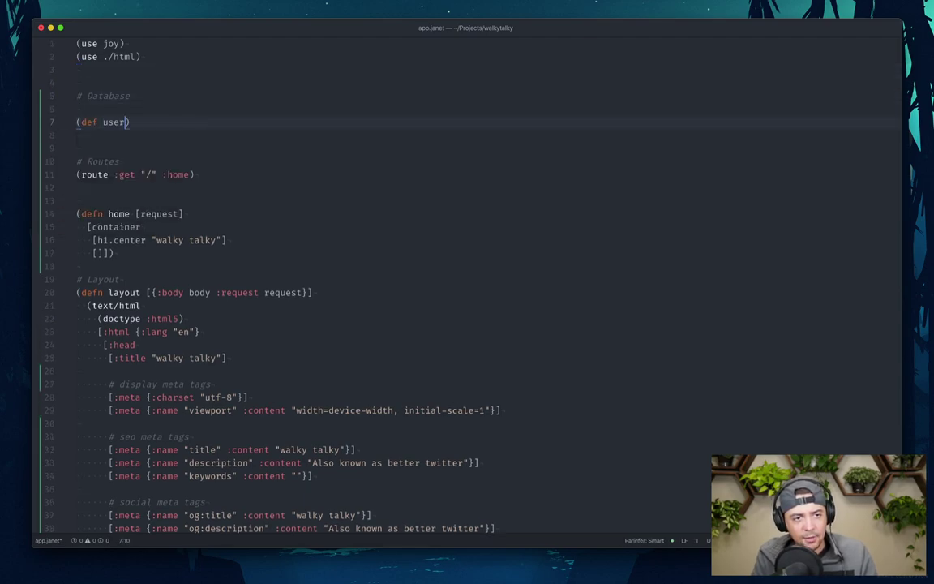
text(s)
key(super+space)
key(Return)
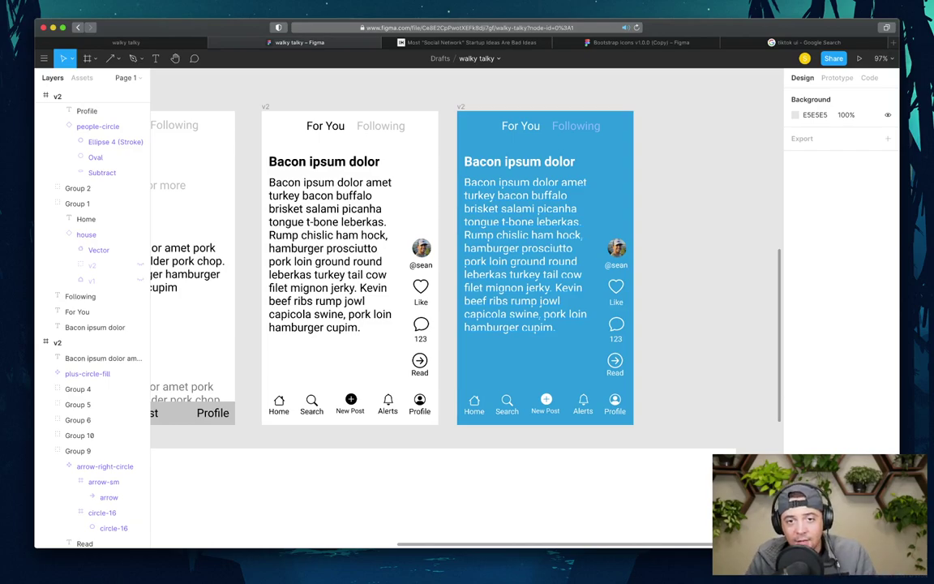
key(super+Tab)
- Complete the users definition with (db/create-table :users)
text(()
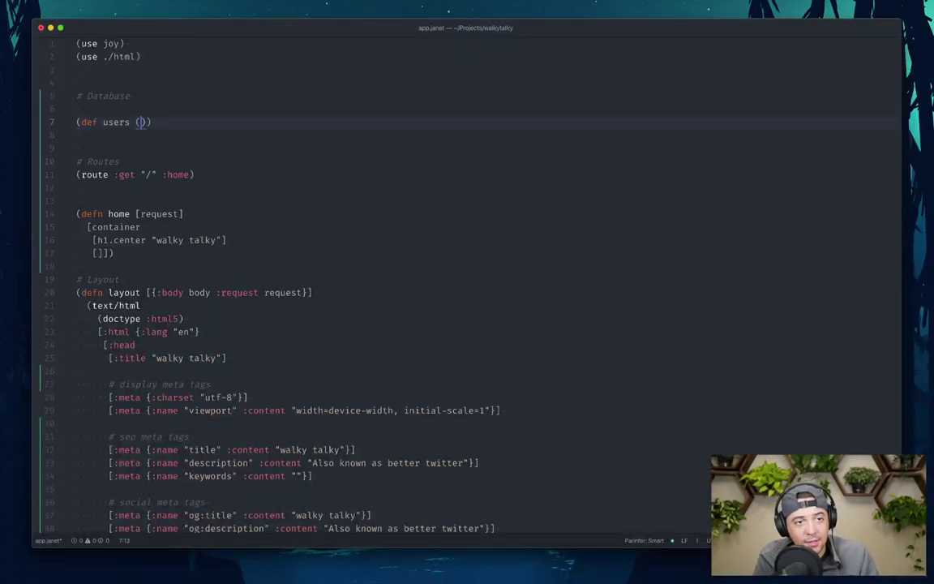
text(db/create-)
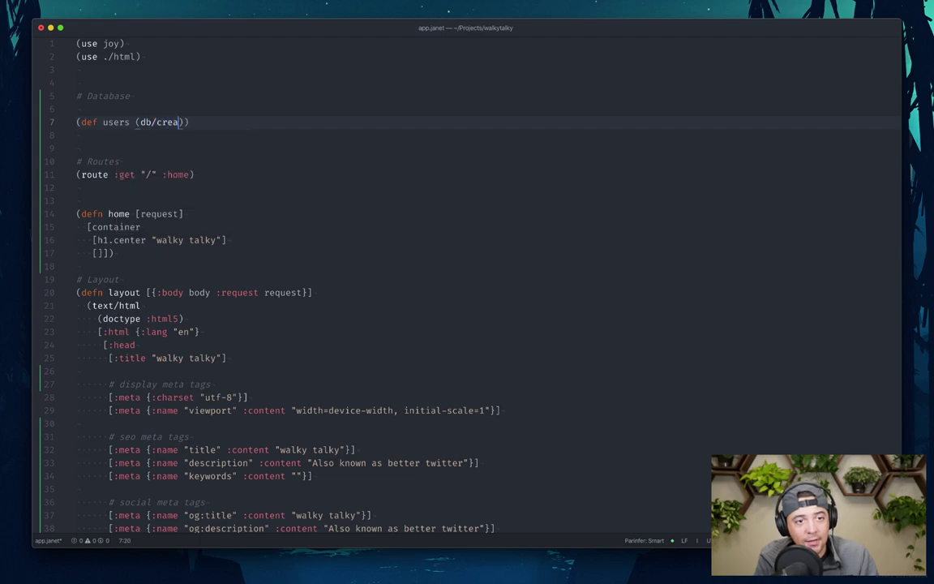
text(table :users)
key(Escape)
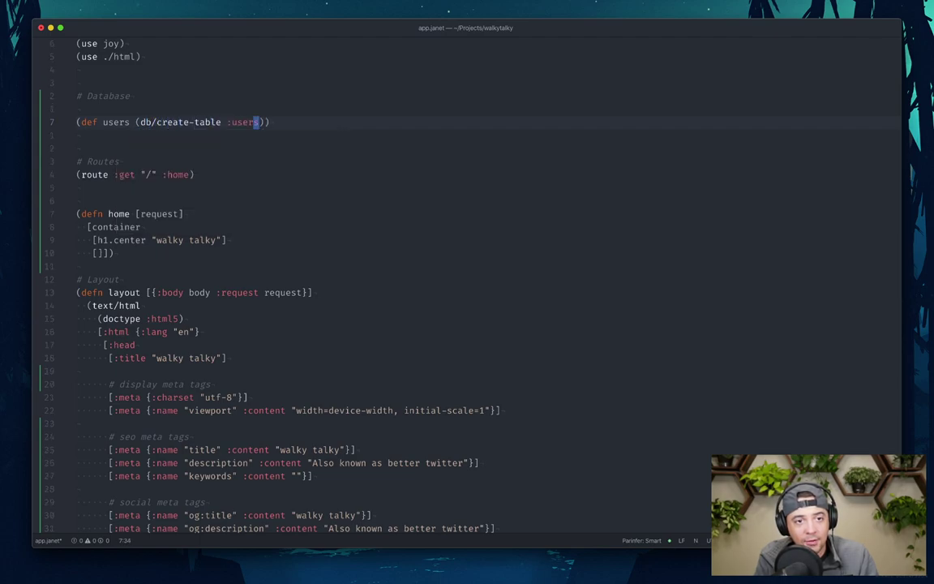
key(b)
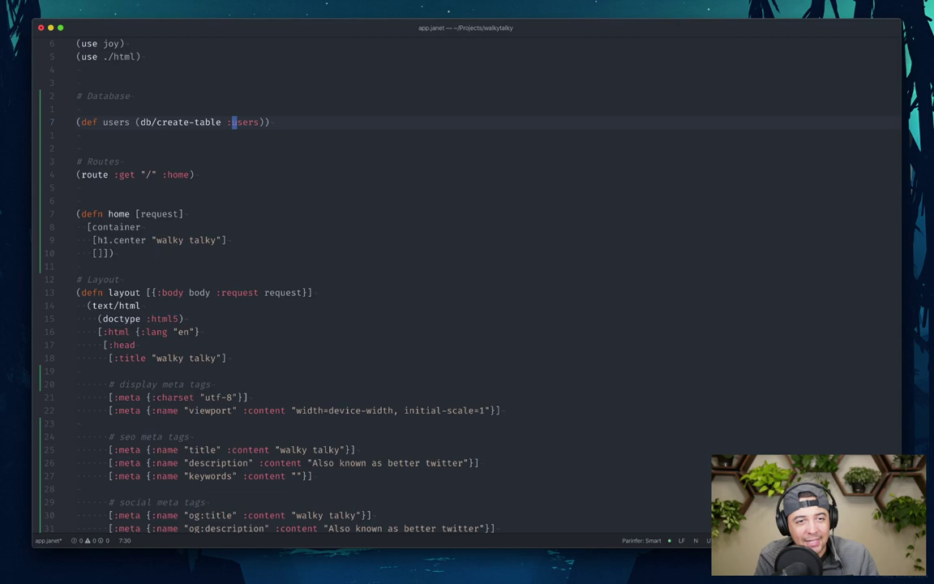
key(w)
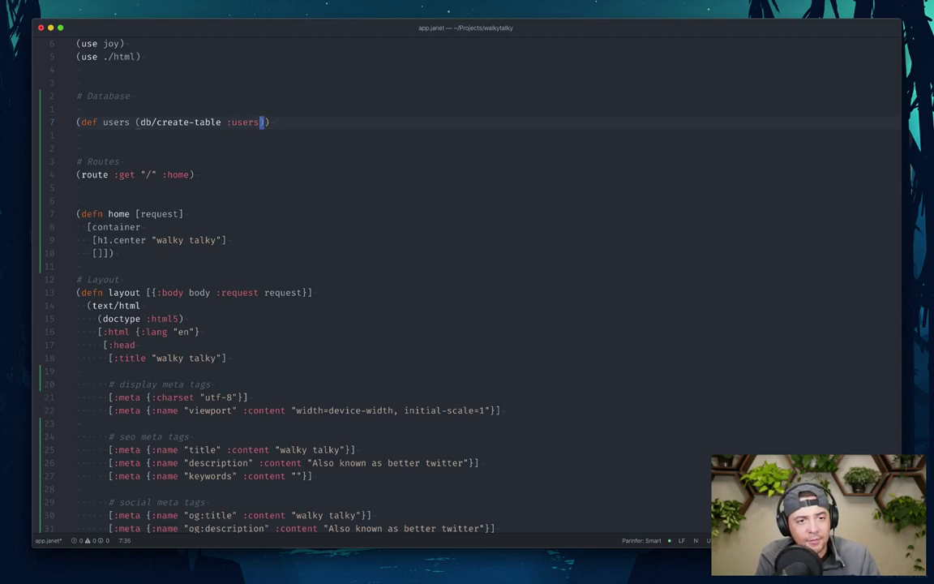
key(o)
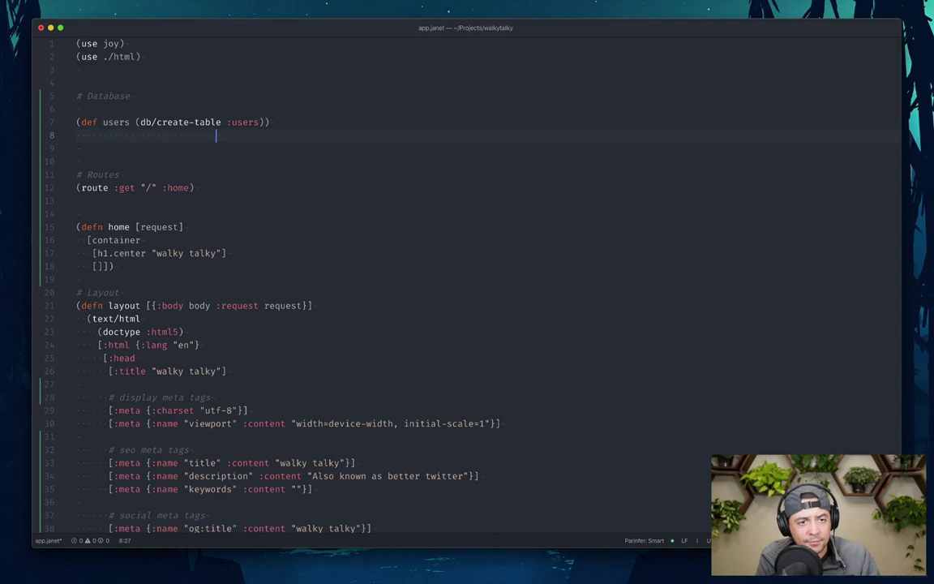
key(Escape)
- Add an :id column typed "integer primary key" and a :timestamps true line to the users table
key(k)
key(j)
text(u)
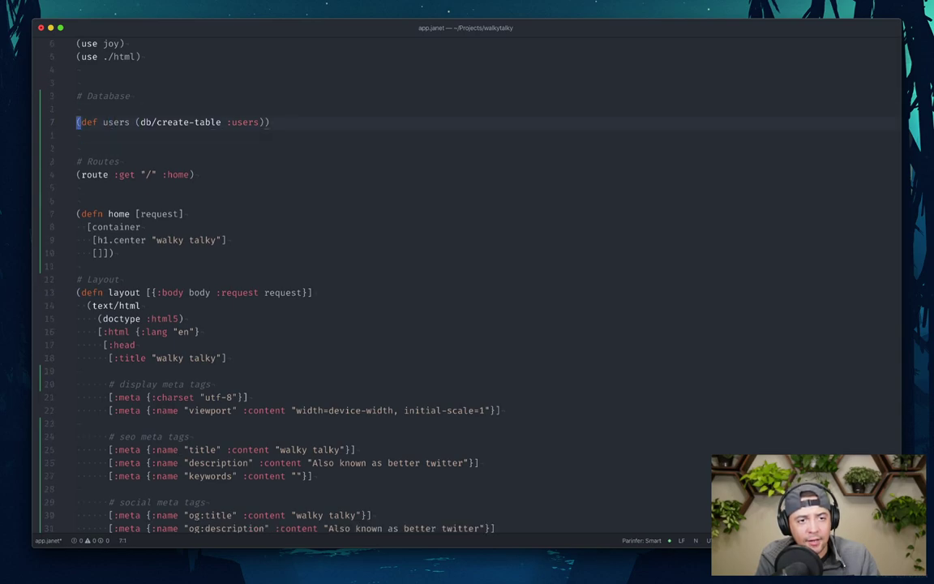
text(o)
text(:id )
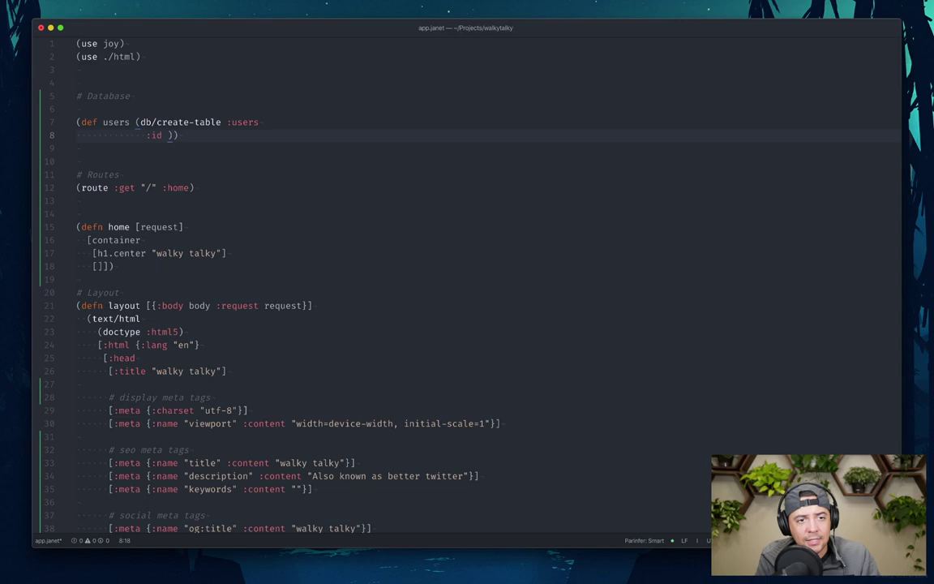
text("text primary key)
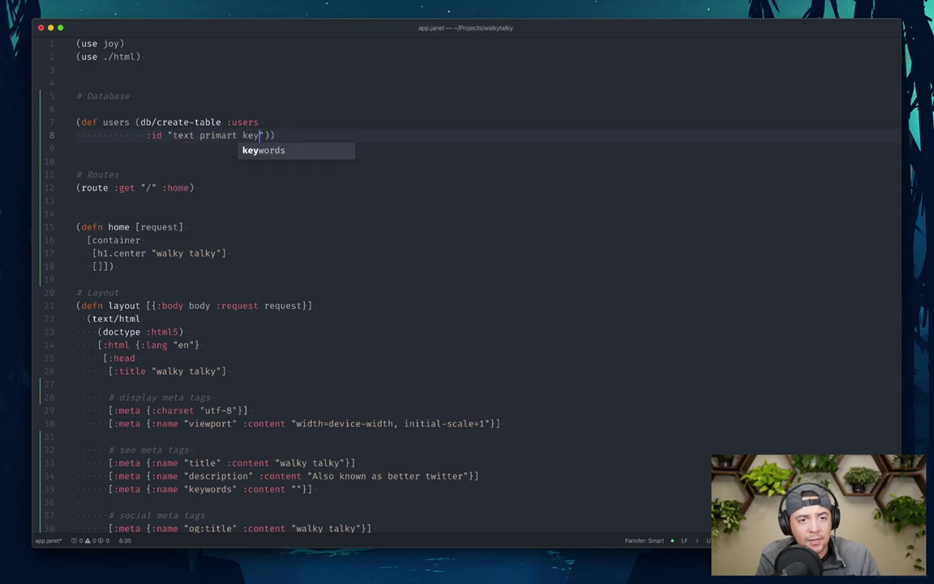
key(BackSpace)
key(BackSpace)
key(BackSpace)
key(BackSpace)
text(key)
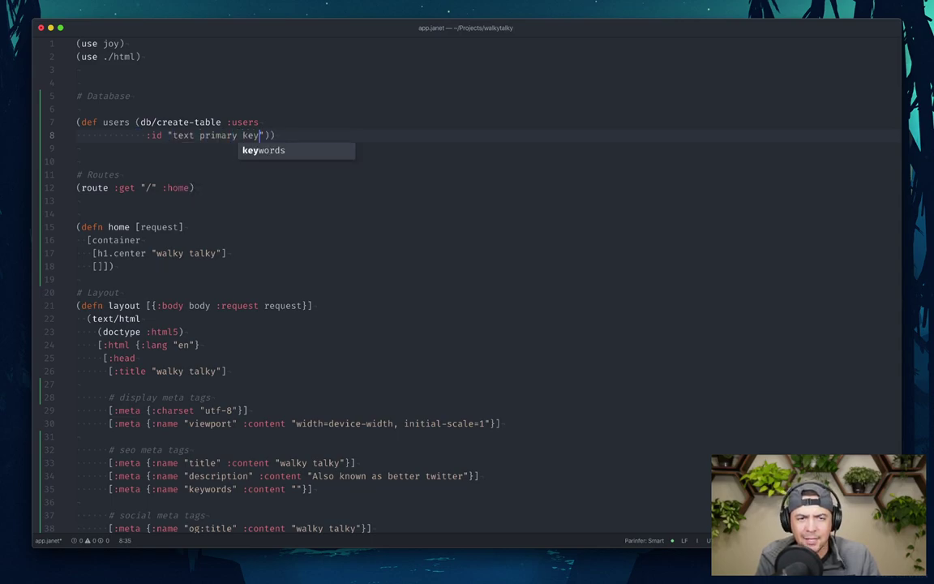
key(alt+Left)
key(alt+Left)
key(Left)
key(alt+BackSpace)
text(integer)
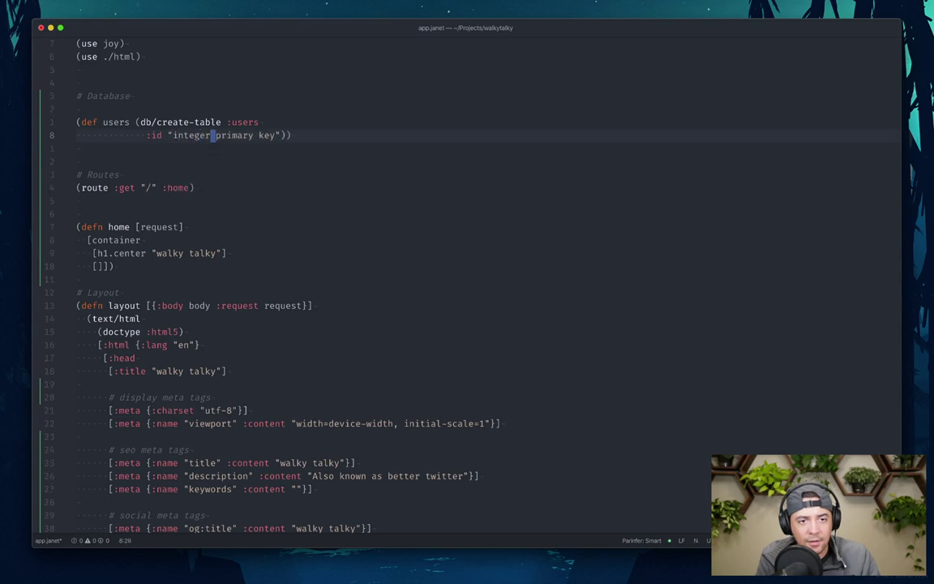
key(End)
key(Return)
text(:timestamps true)
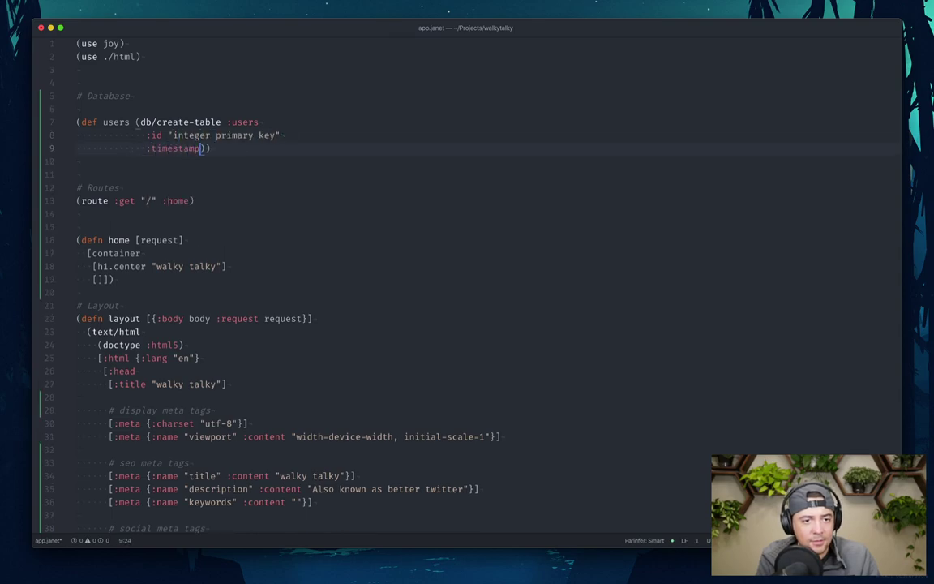
- Delete the blank line above timestamps and rewrite the id column's type as pk true
key(super+shift+Return)
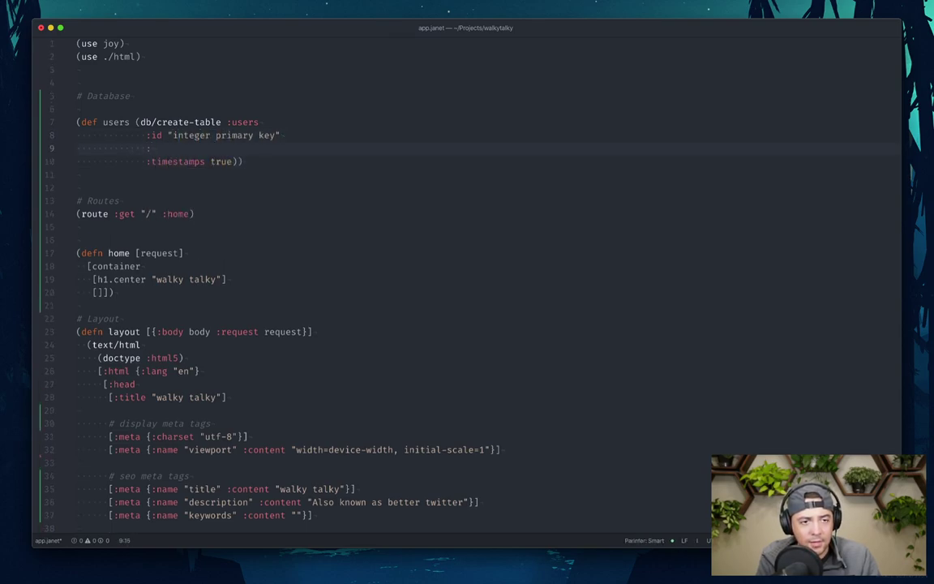
key(Escape)
key(d)
key(d)
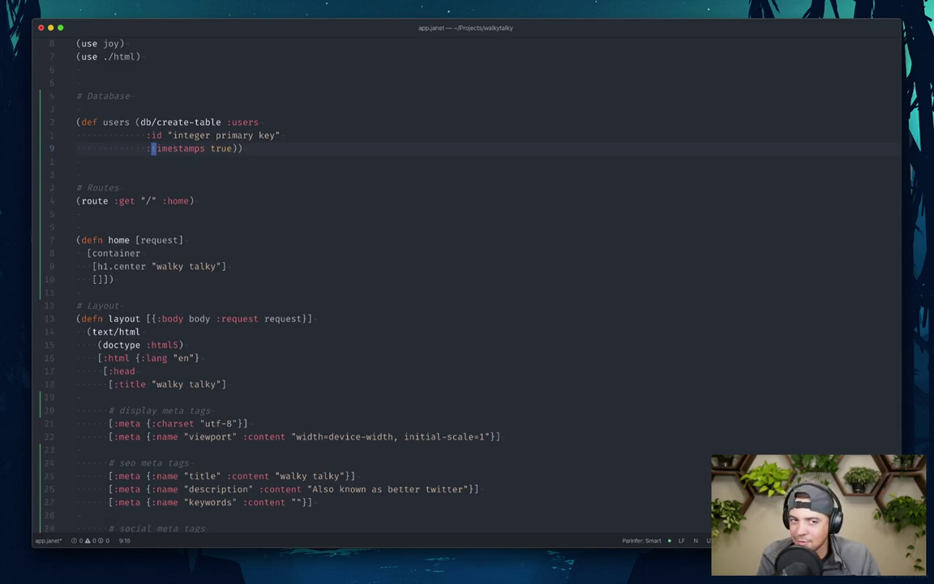
key(k)
key(l)
key(l)
key(l)
key(l)
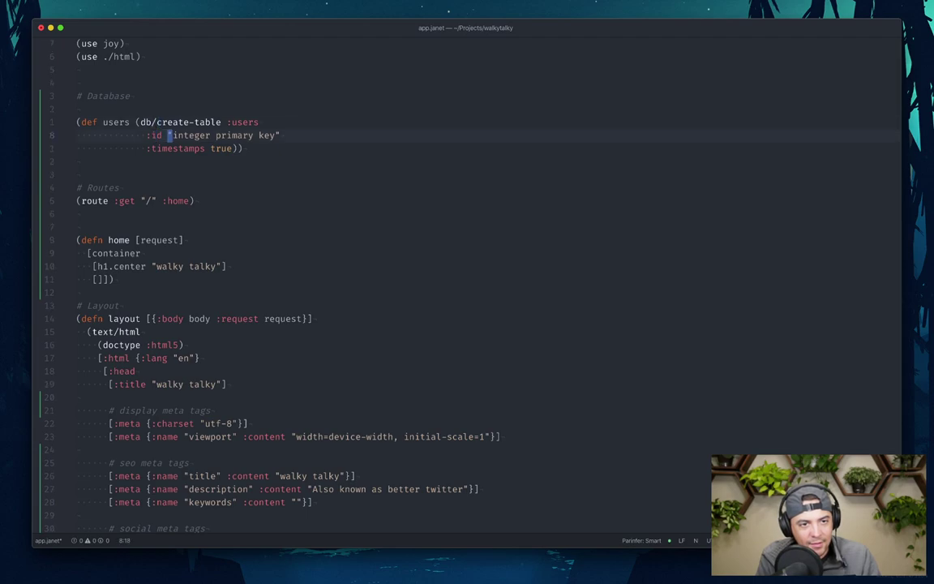
key(shift+c)
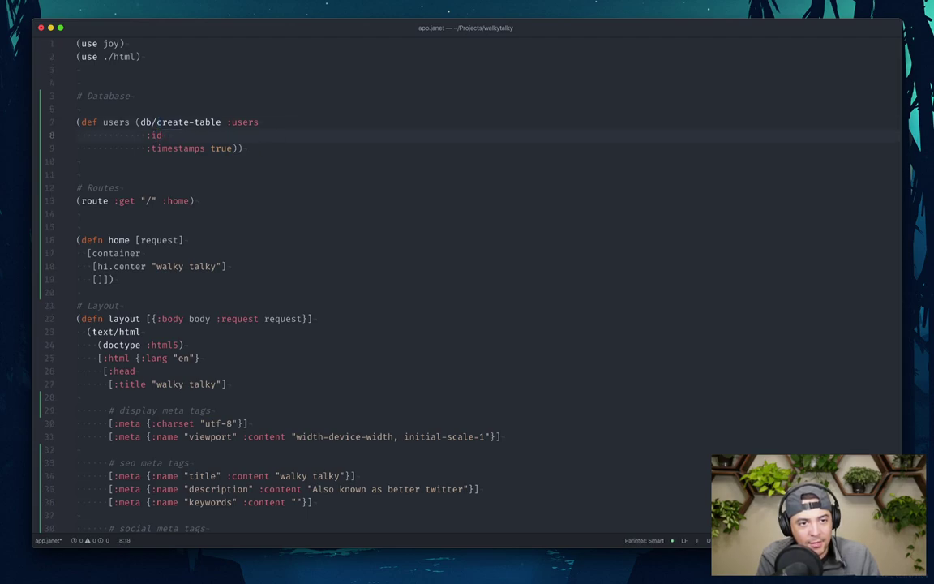
key(BackSpace)
key(BackSpace)
key(BackSpace)
text(pk true)
key(Escape)
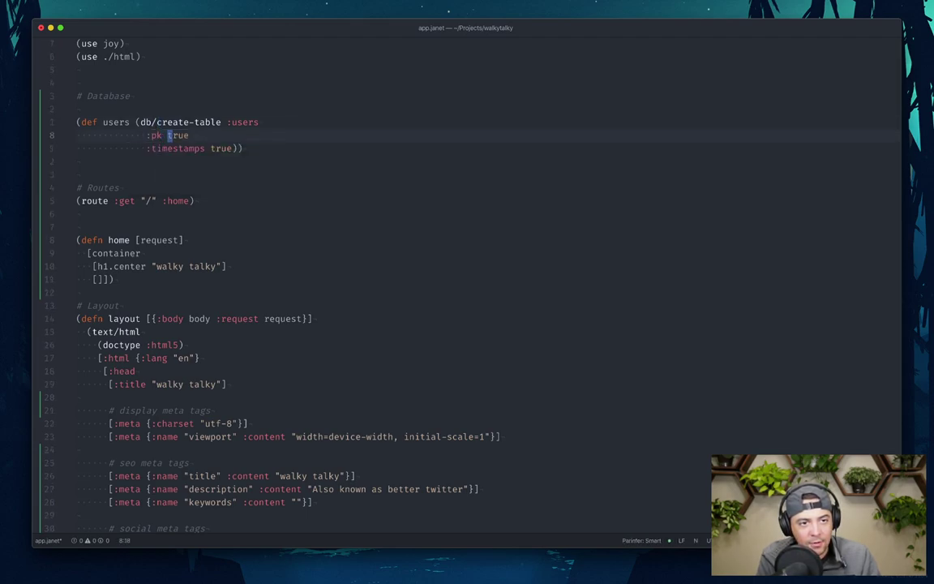
- Turn the id column line into :pk true
text(bcwid)
key(Escape)
text(wcwp)
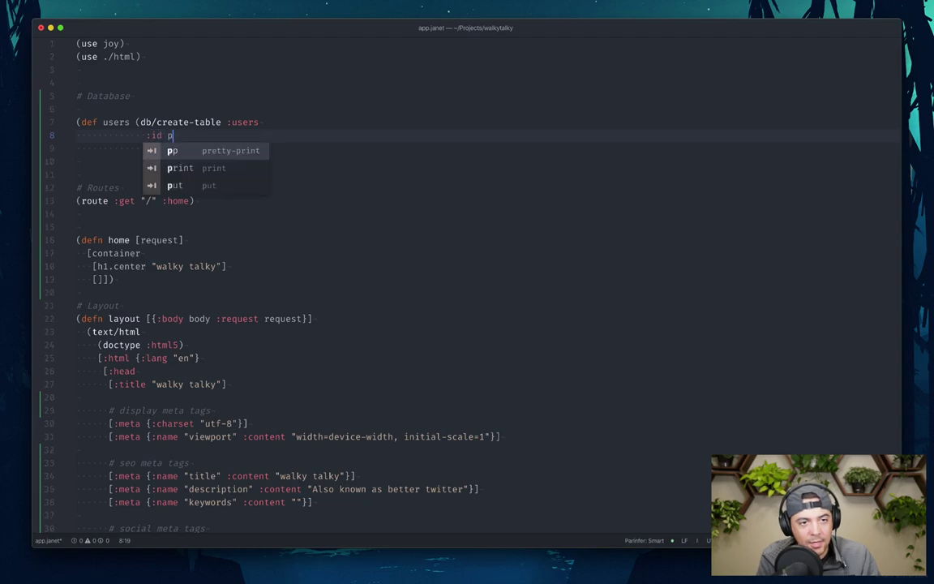
key(BackSpace)
text(:pk)
key(Escape)
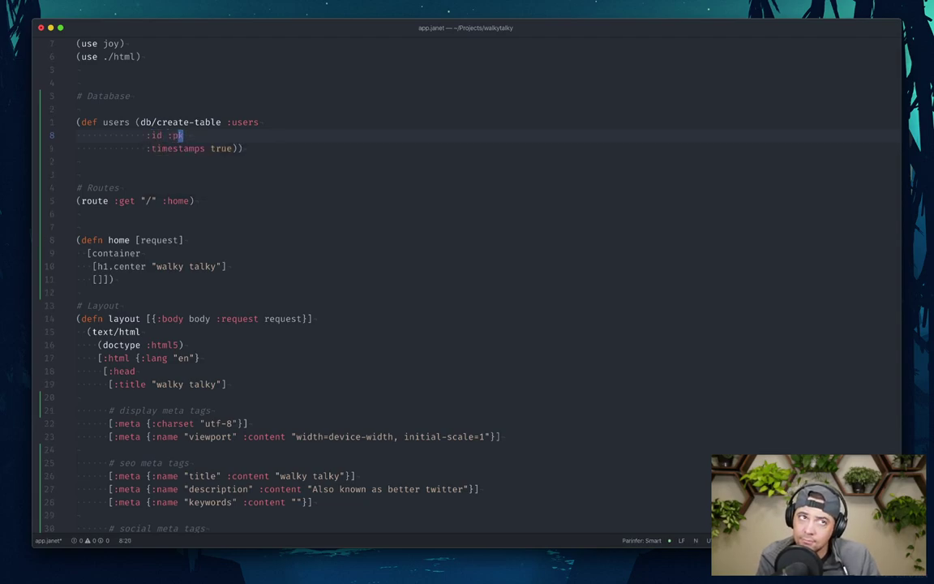
key(b)
key(b)
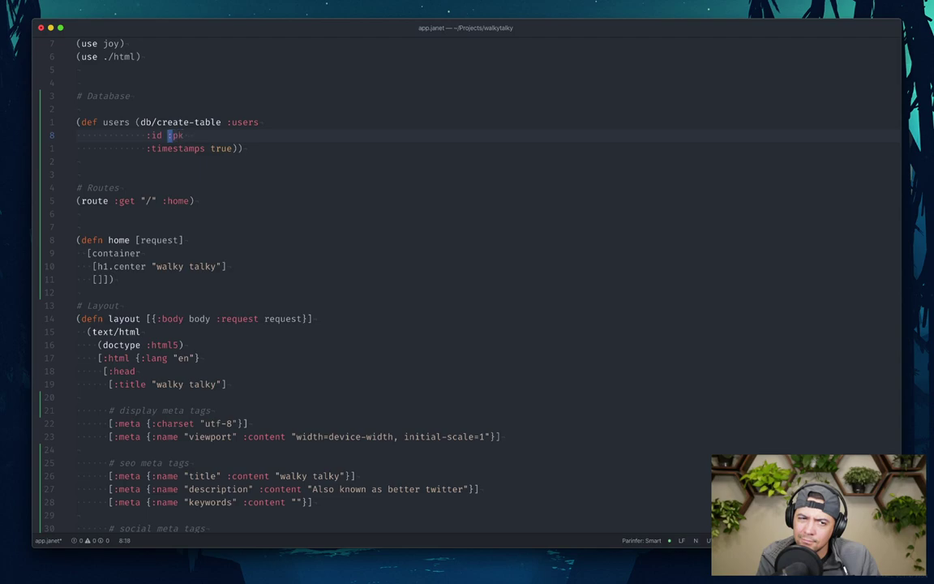
text(ciwpk)
key(Escape)
text(A )
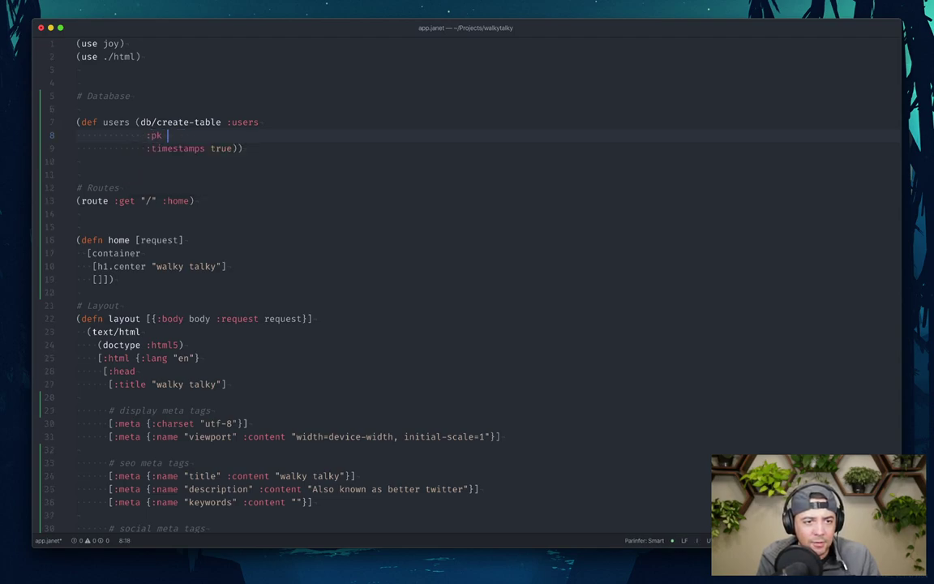
text(true)
- Add a :username "text not null" column with a :full-name line beneath it
key(Return)
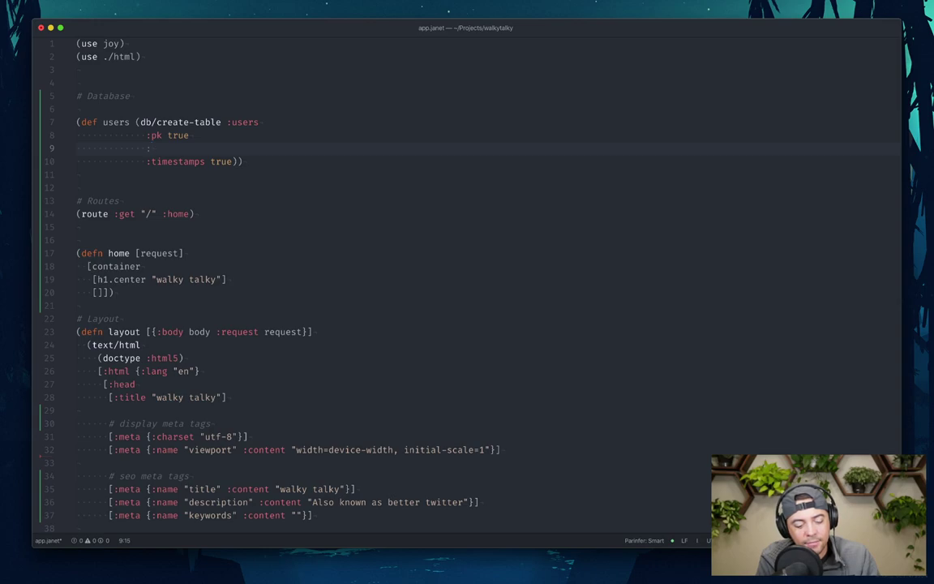
text(:name)
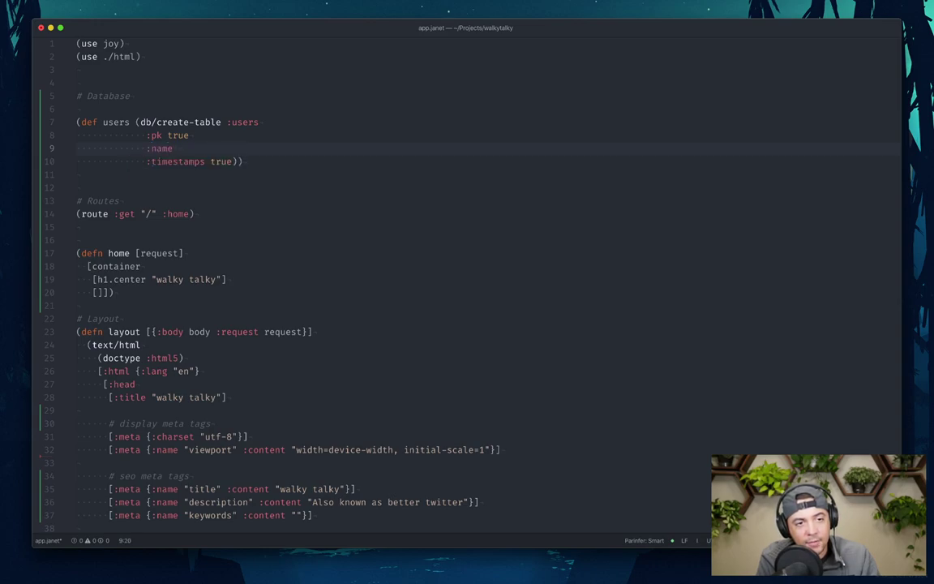
key(BackSpace)
key(BackSpace)
key(BackSpace)
key(BackSpace)
text(userna)
key(Return)
text(:ful)
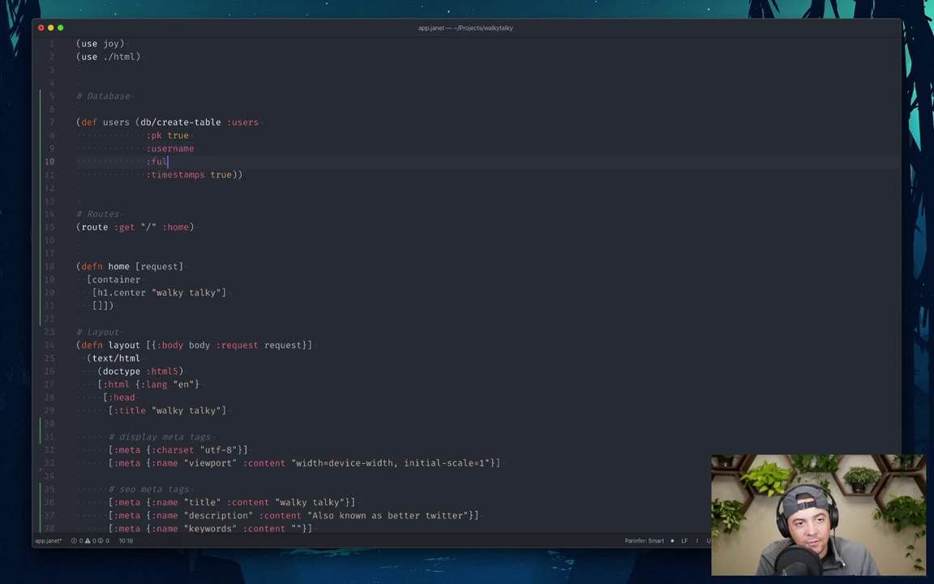
text(l-name)
key(Up)
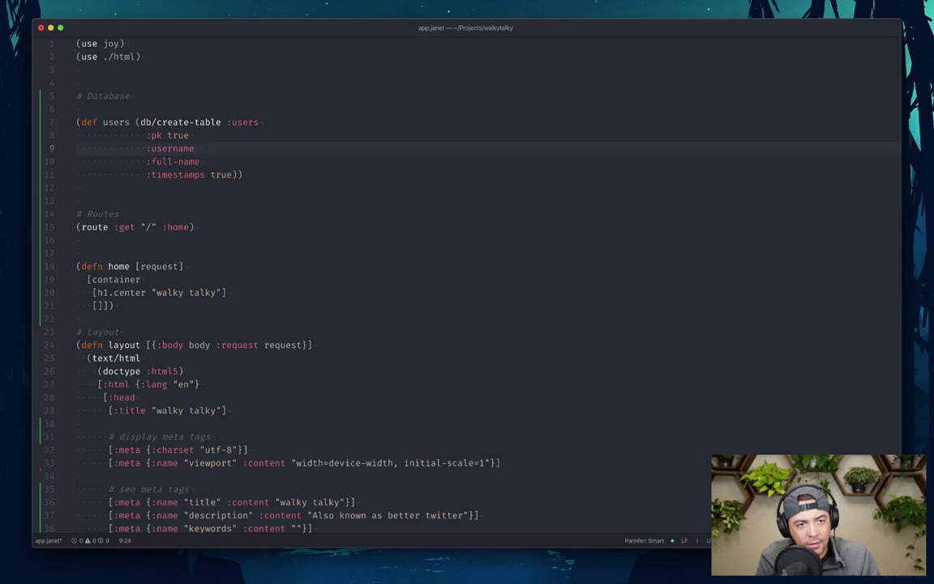
text("text not null)
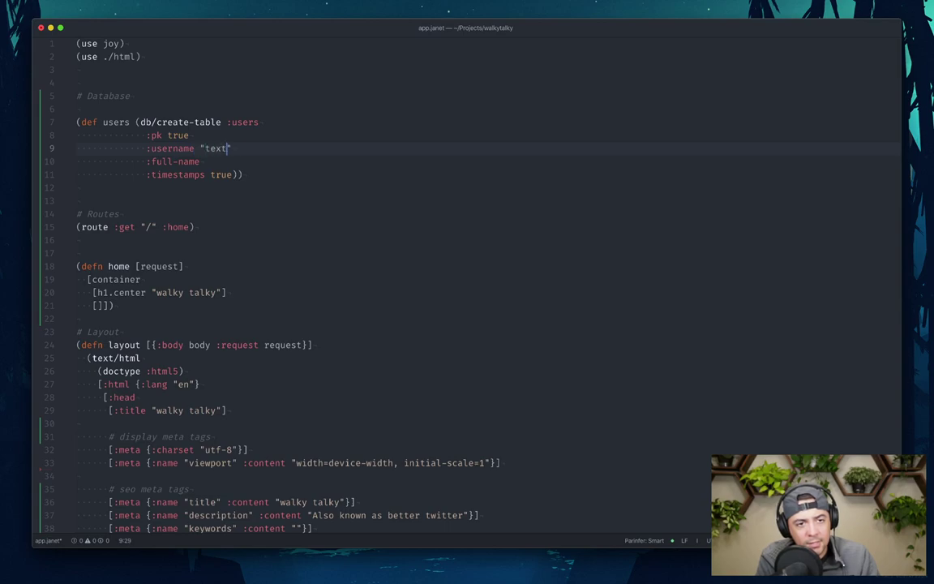
key(Escape)
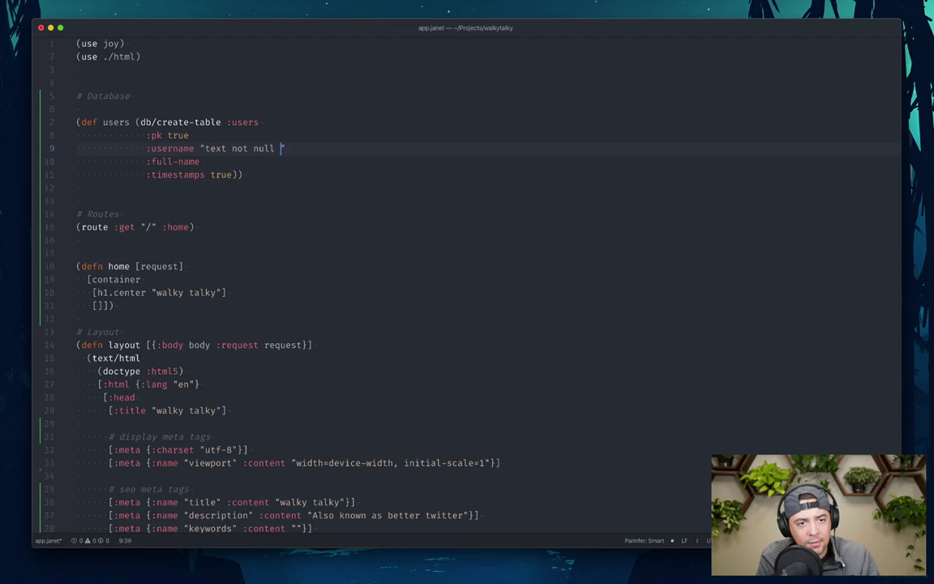
- Make username unique and add an :email "text unique not null" column below it
key(b)
key(b)
text(iunique)
key(Escape)
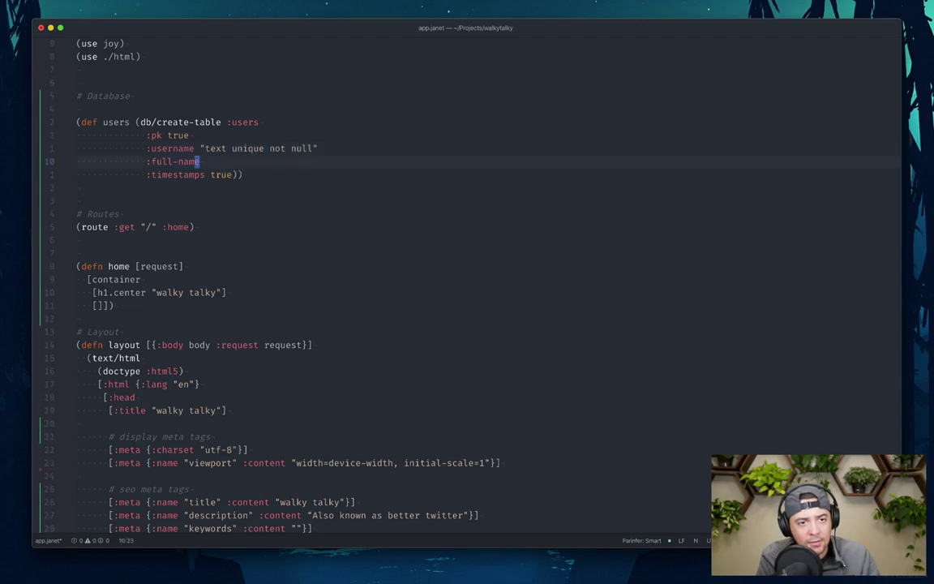
text(o:email)
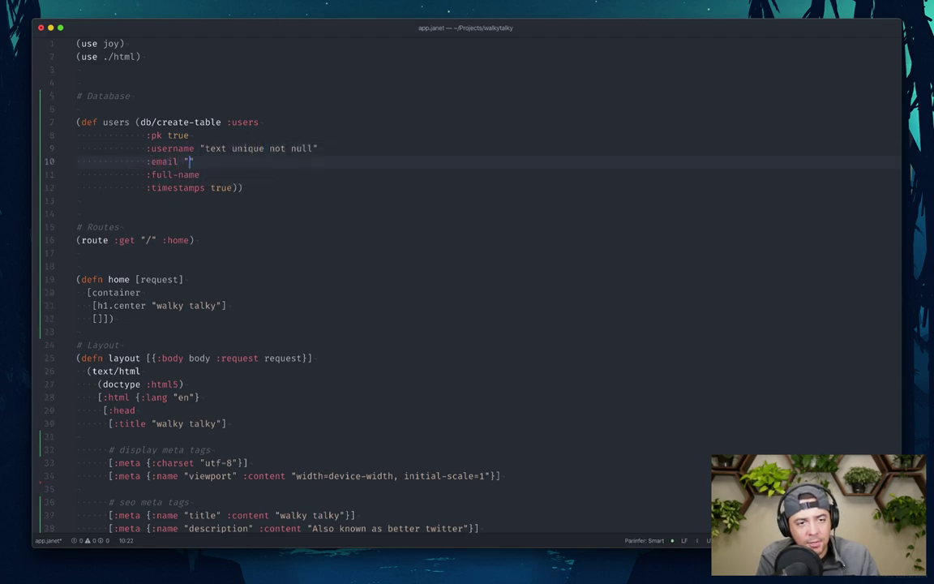
text( "text uniqu)
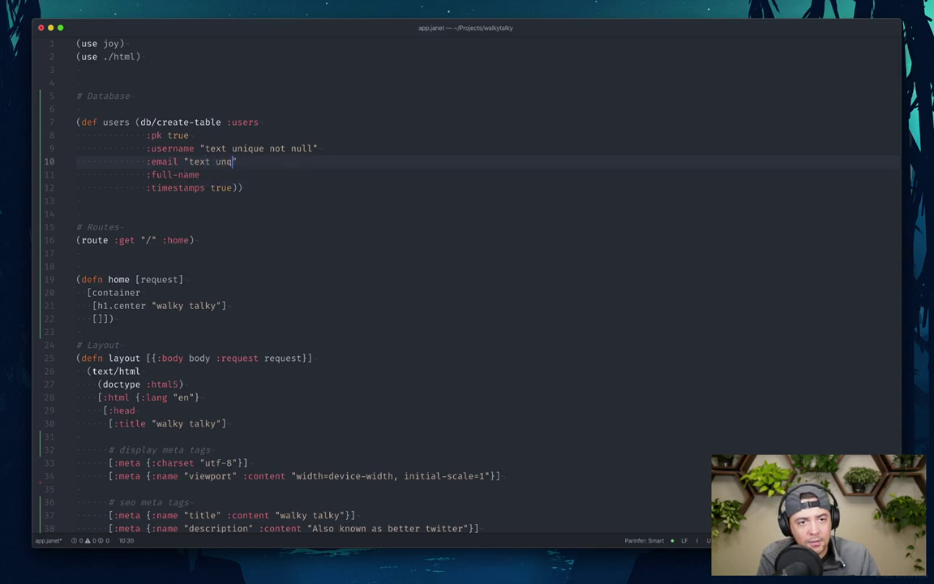
text(e not null)
- Give :full-name the type "text not null" and remove the stray empty line
key(Escape)
text(jA)
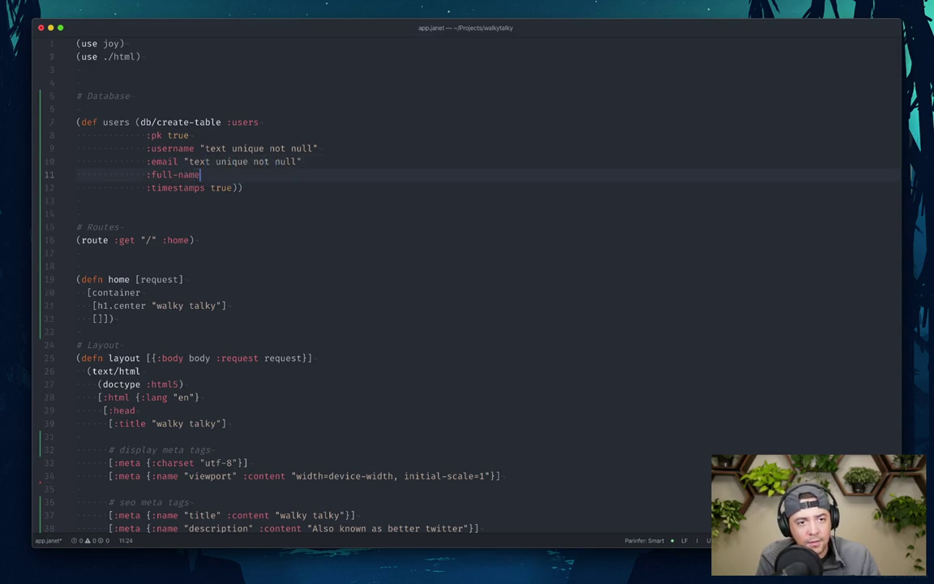
text( "text)
key(Escape)
key(o)
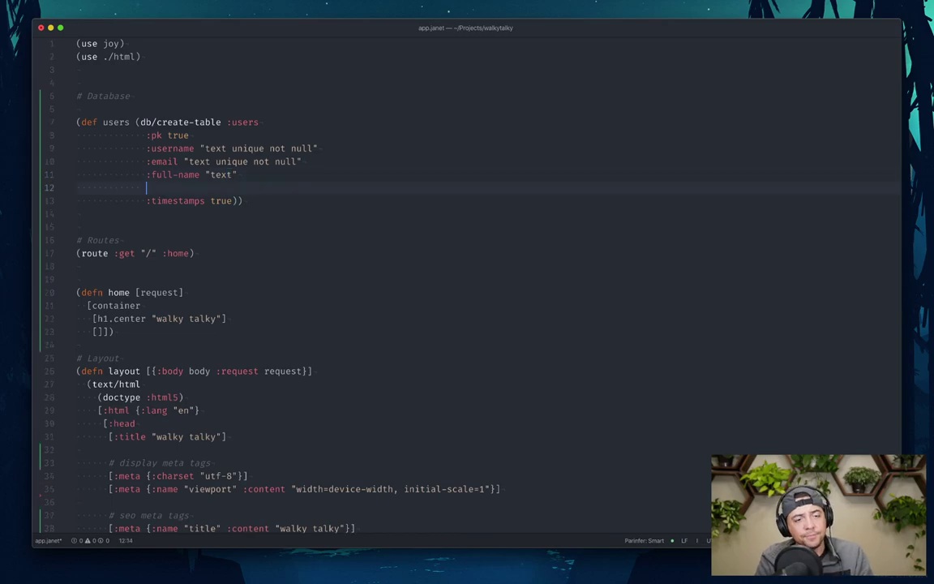
key(Escape)
text(kA not null)
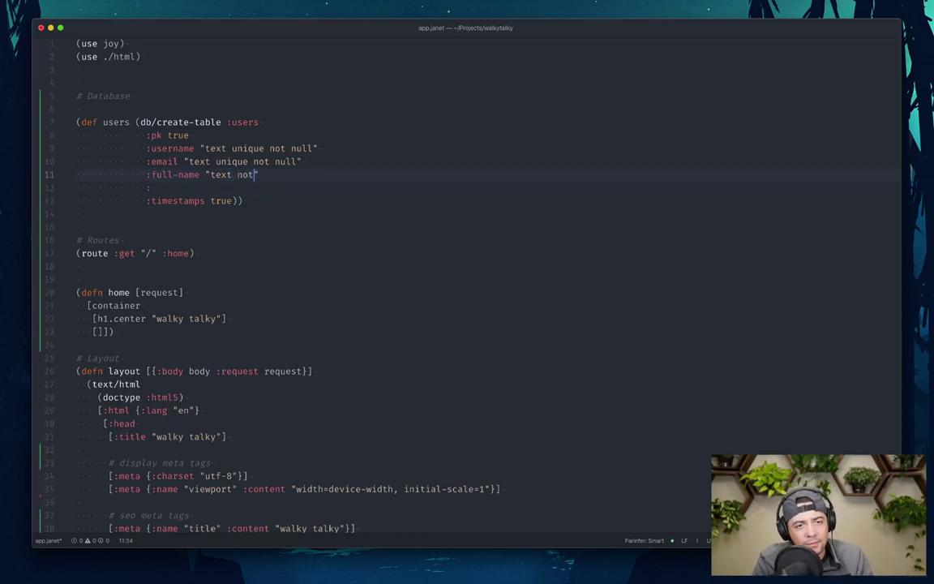
key(Escape)
key(j)
key(d)
key(d)
key(k)
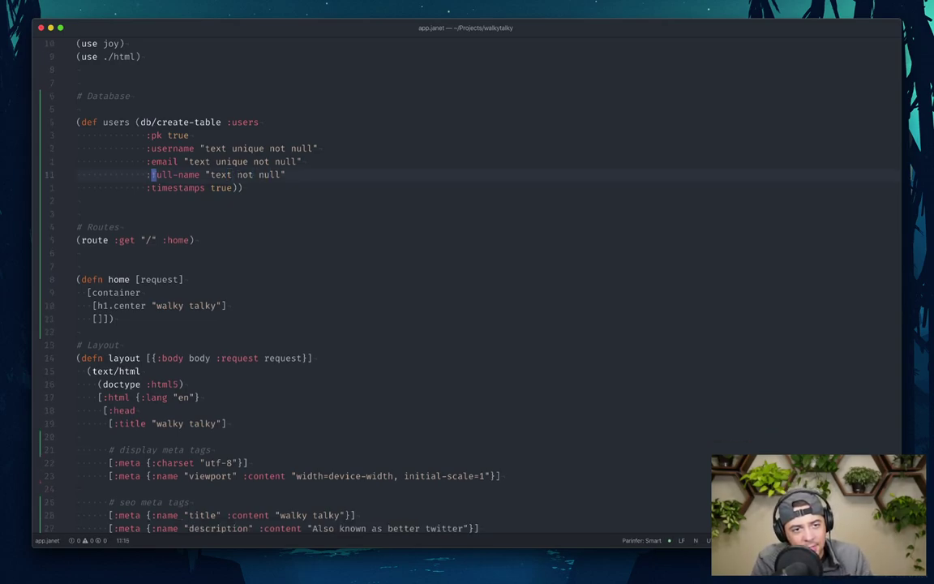
key(o)
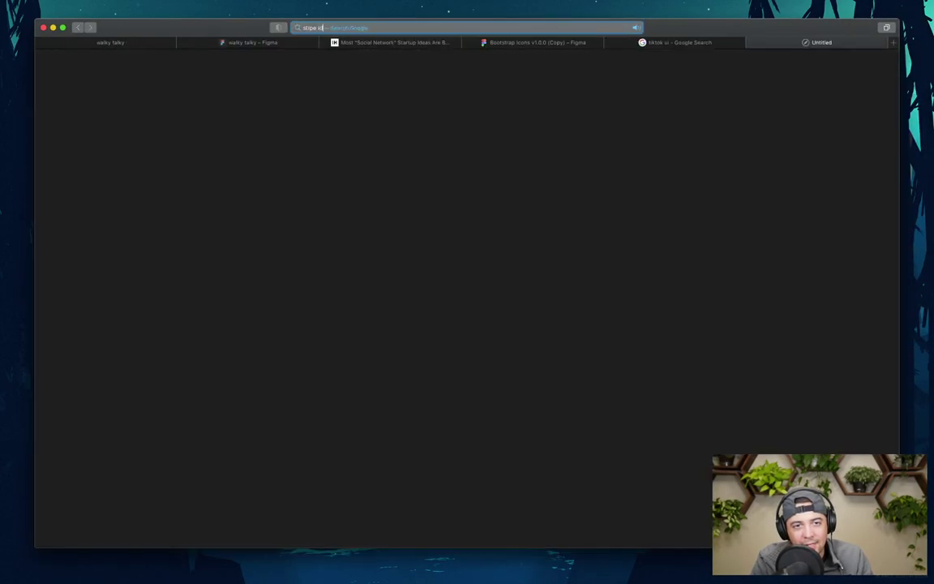
- Search for 'stripe identity api' and scroll through Stripe's Identity verification docs page
text(ty pai)
key(Return)
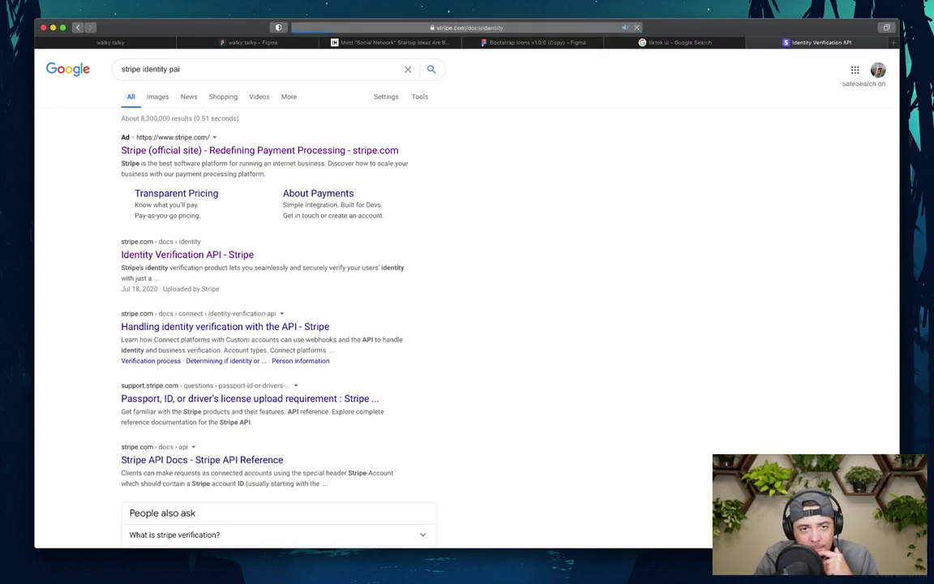
scroll(467, 324, down, 2)
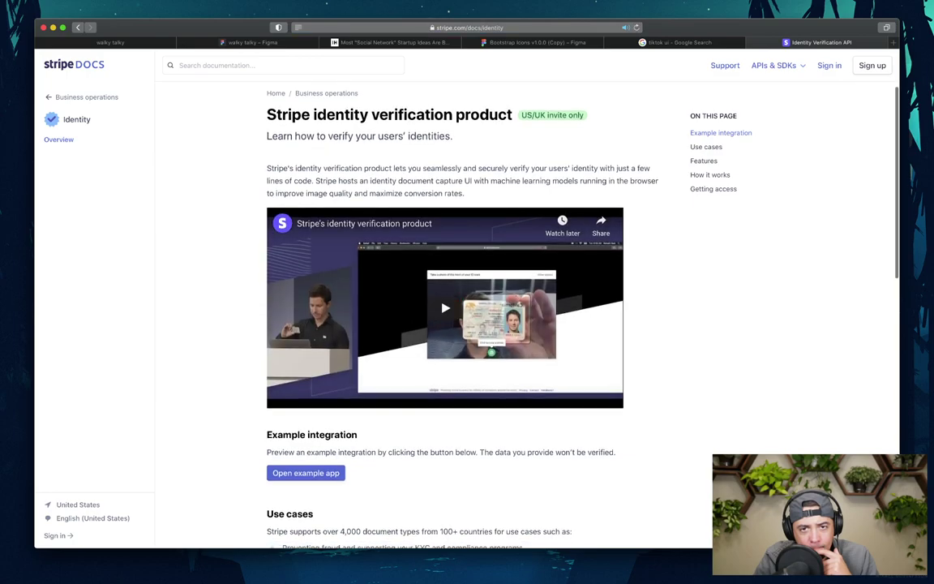
scroll(467, 325, down, 10)
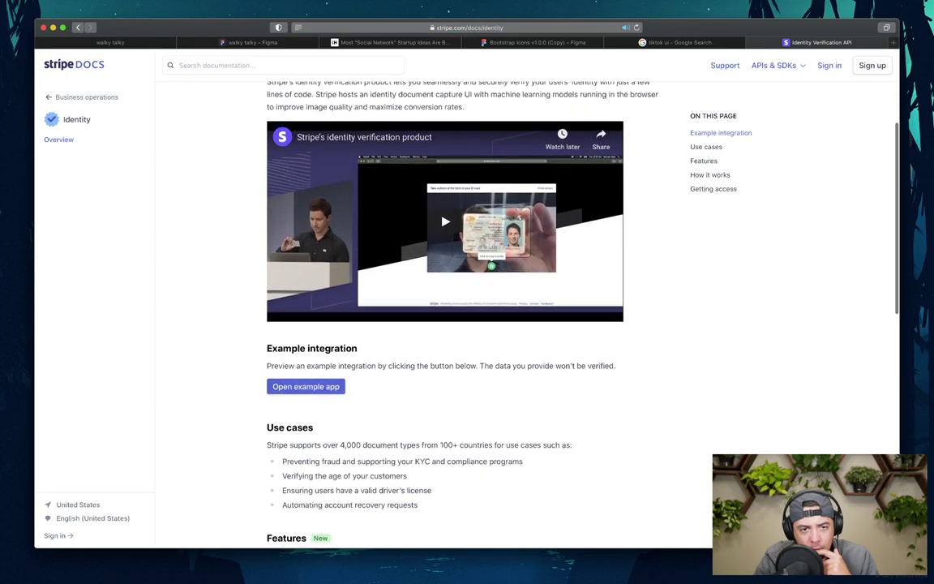
scroll(467, 325, down, 2)
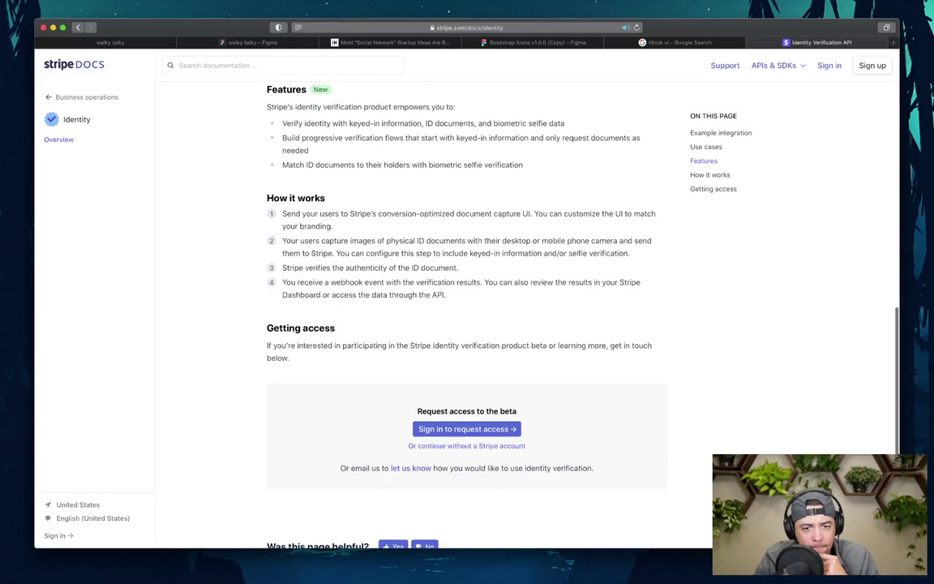
scroll(467, 325, up, 14)
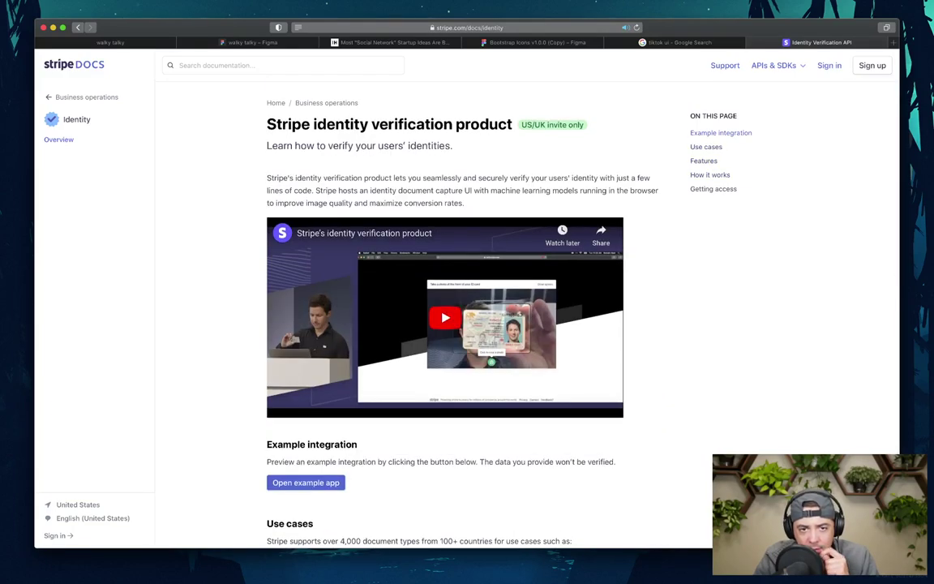
scroll(467, 324, down, 5)
scroll(467, 325, down, 6)
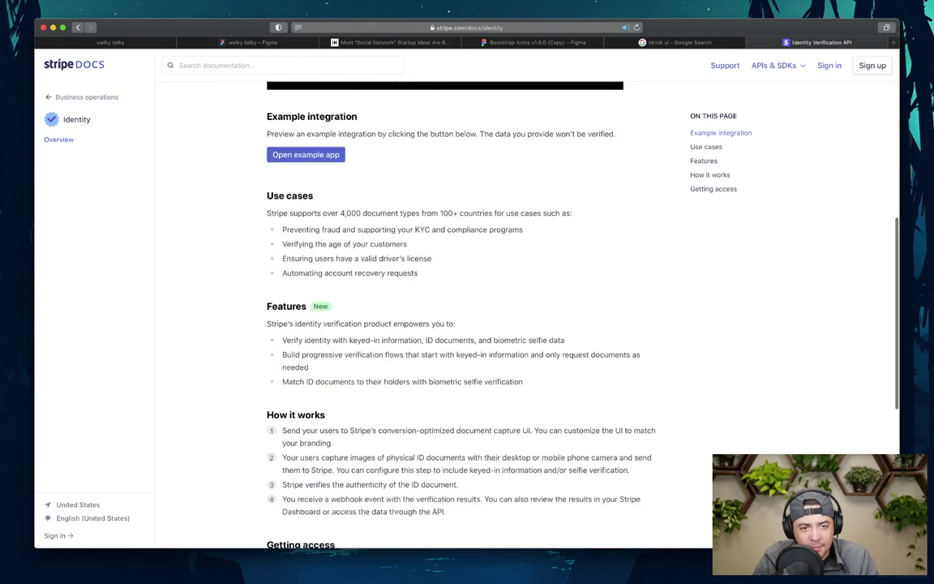
scroll(467, 325, down, 3)
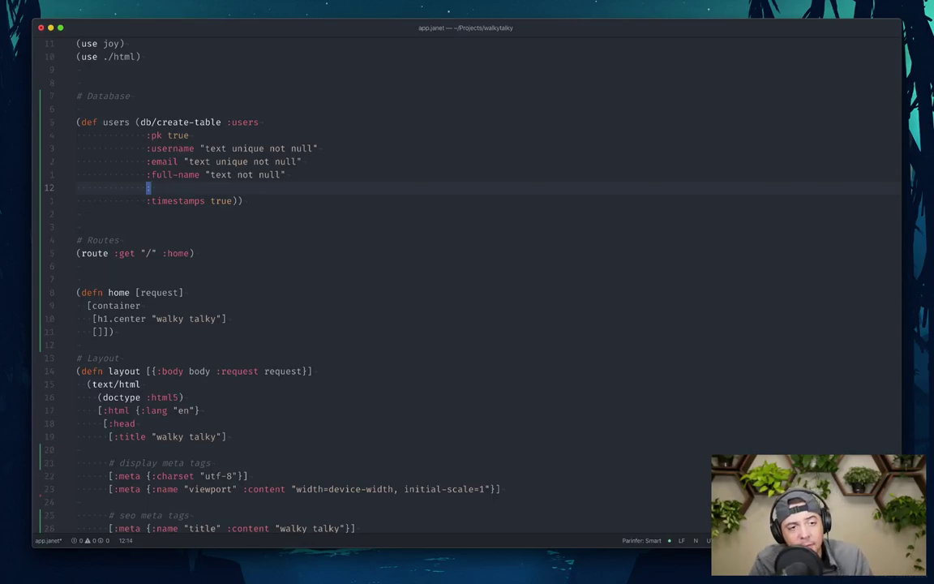
- Remove the unfinished empty line and add a :bot boolean not null default line under full-name
key(Escape)
key(d)
key(d)
key(k)
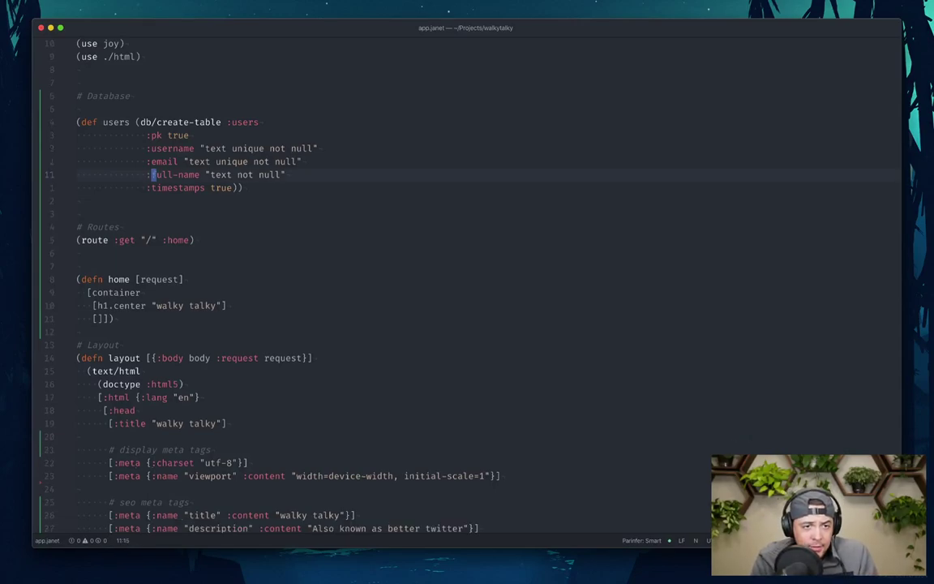
key(k)
key(k)
key(k)
key(j)
key(j)
key(j)
key(w)
key(w)
text(o:)
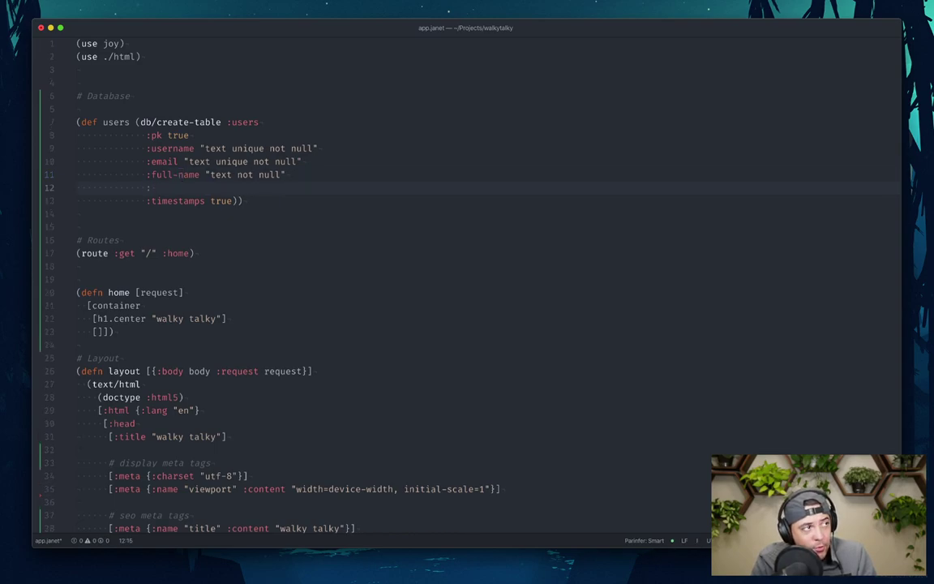
text(bot)
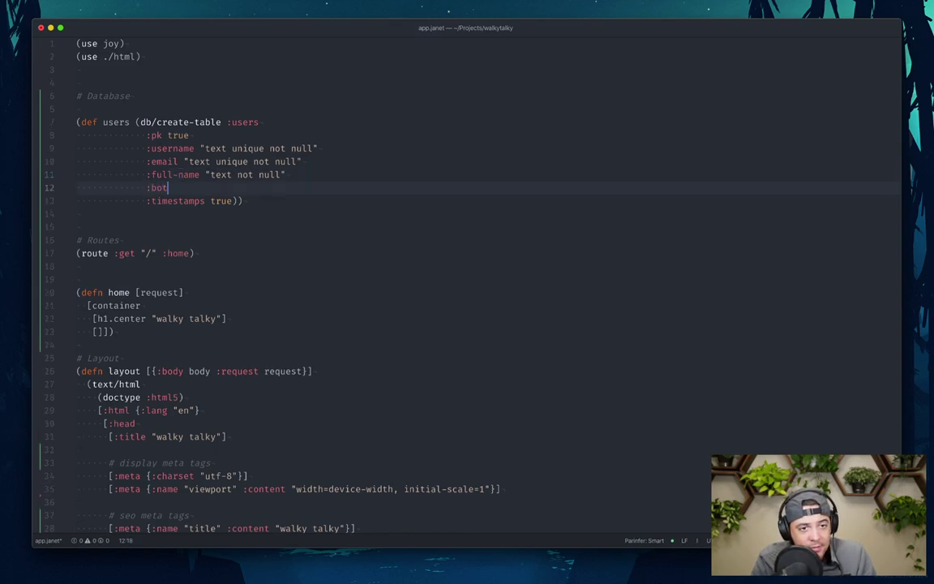
text( t)
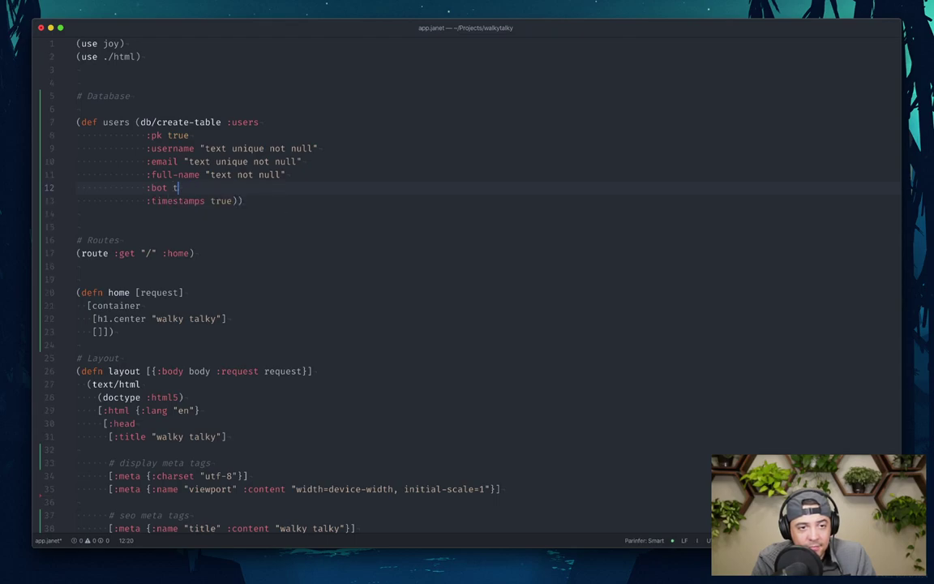
text(boolean )
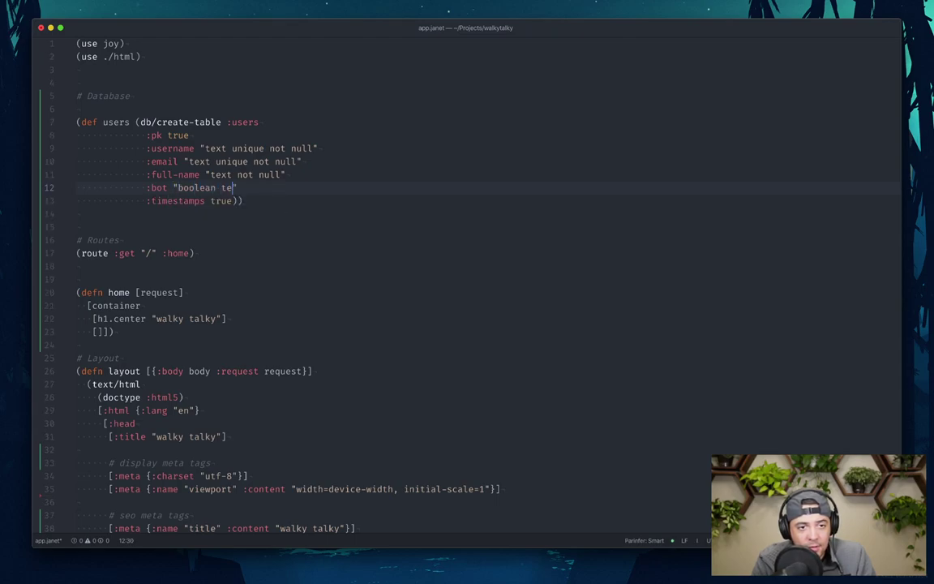
text(not null default )
text(true)
- Change the bot column's default to (1), giving "boolean not null default(1)"
key(BackSpace)
key(BackSpace)
key(BackSpace)
key(BackSpace)
text(0)
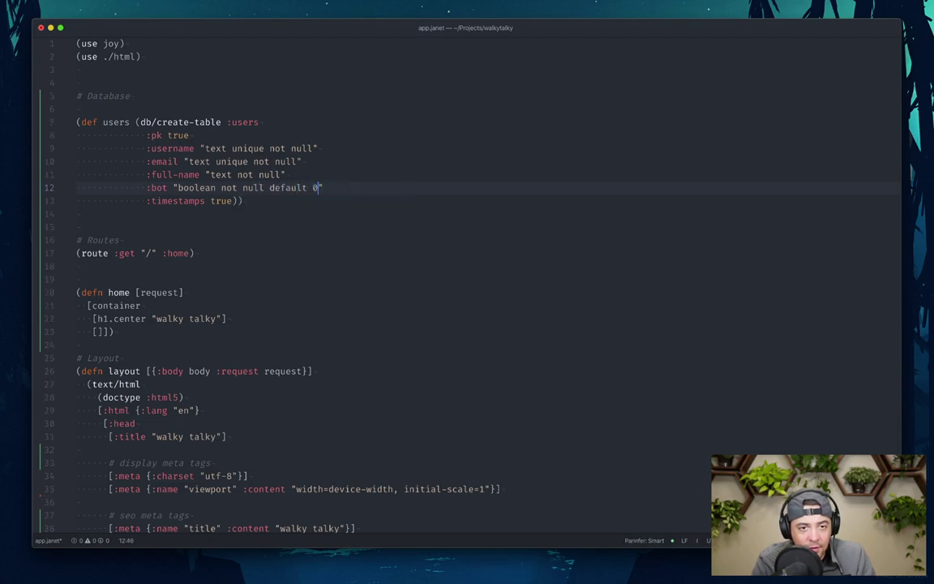
key(BackSpace)
text((1)
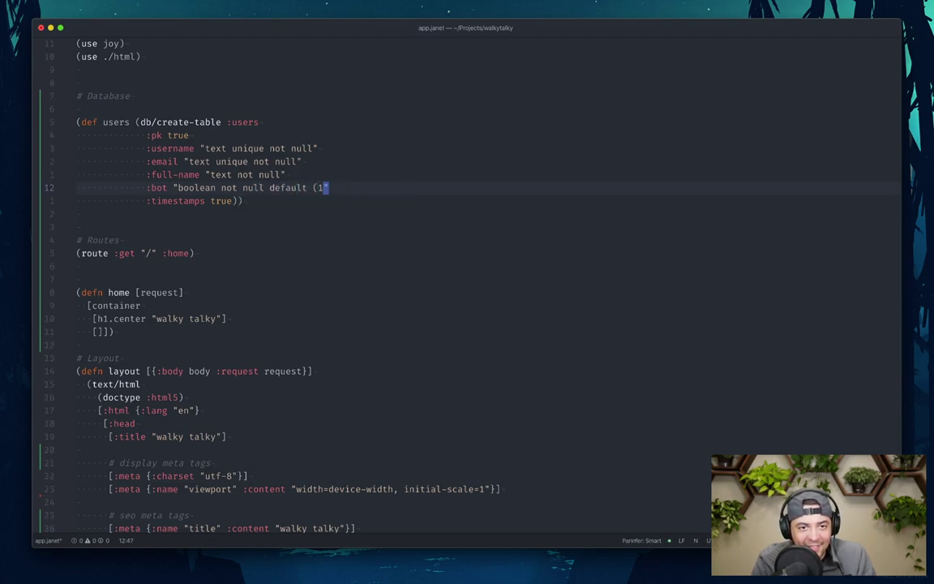
key(Escape)
key(h)
key(X)
key(l)
key(l)
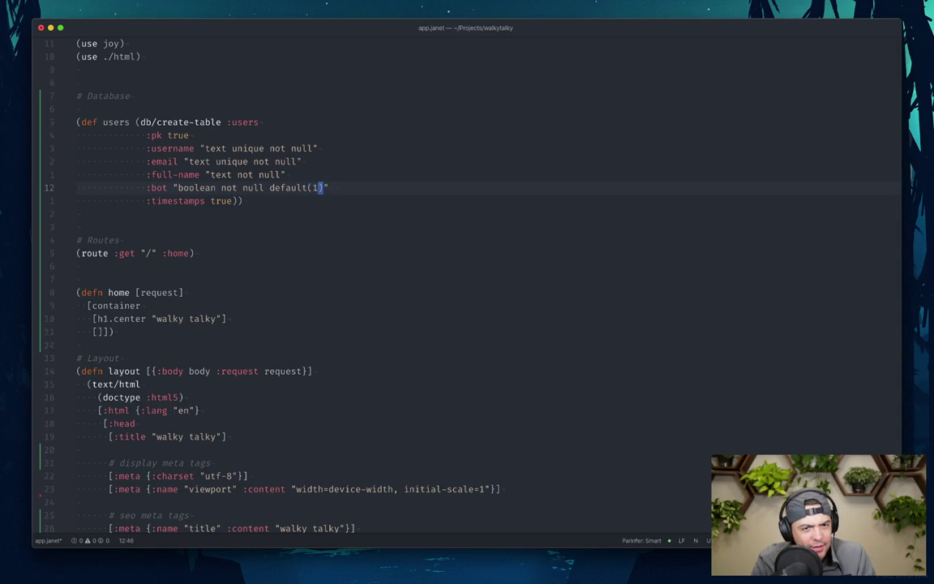
key(a)
key(Left)
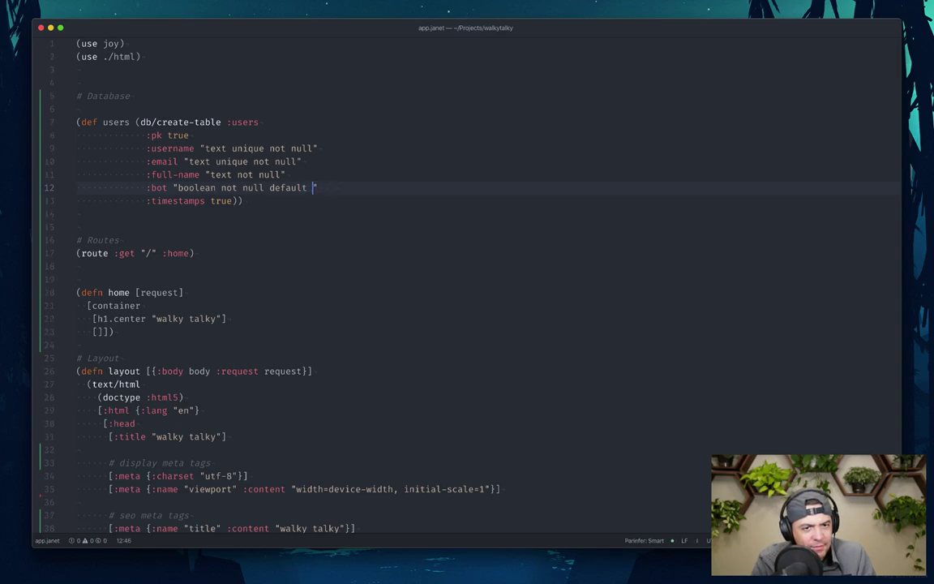
key(Escape)
key(b)
key(b)
key(b)
key(b)
key(b)
key(c)
key(c)
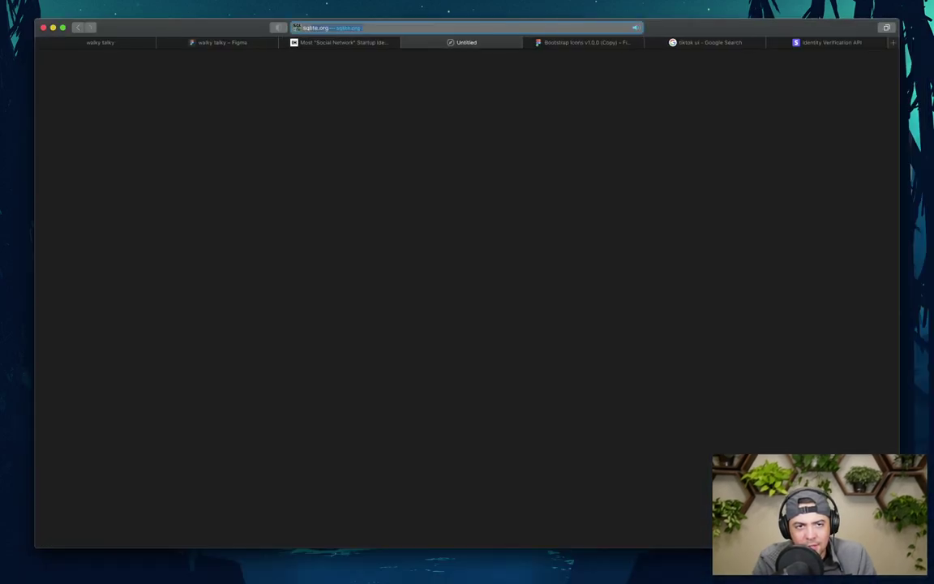
- Search for 'sqlite boolean' and open the Datatypes In SQLite Version 3 page
text(bool)
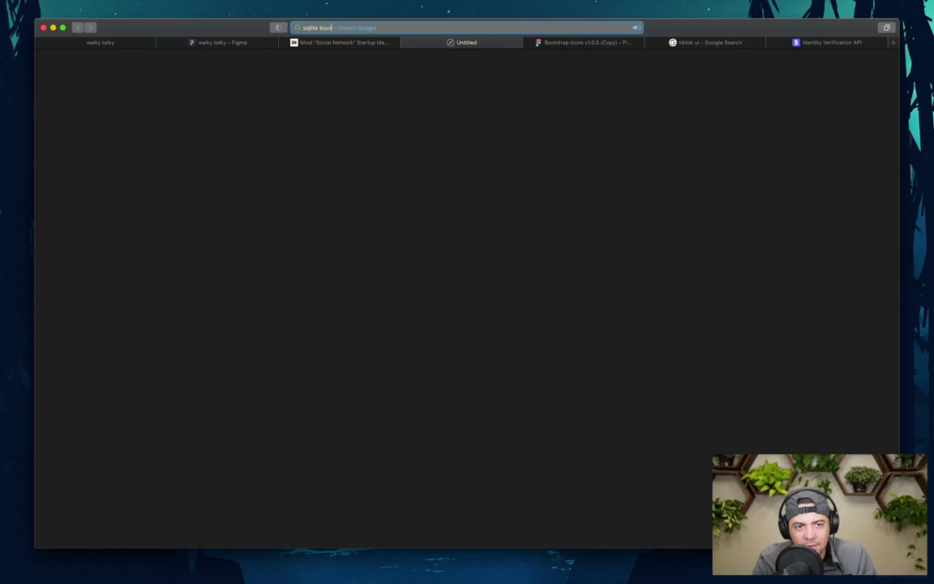
text(ean)
key(Return)
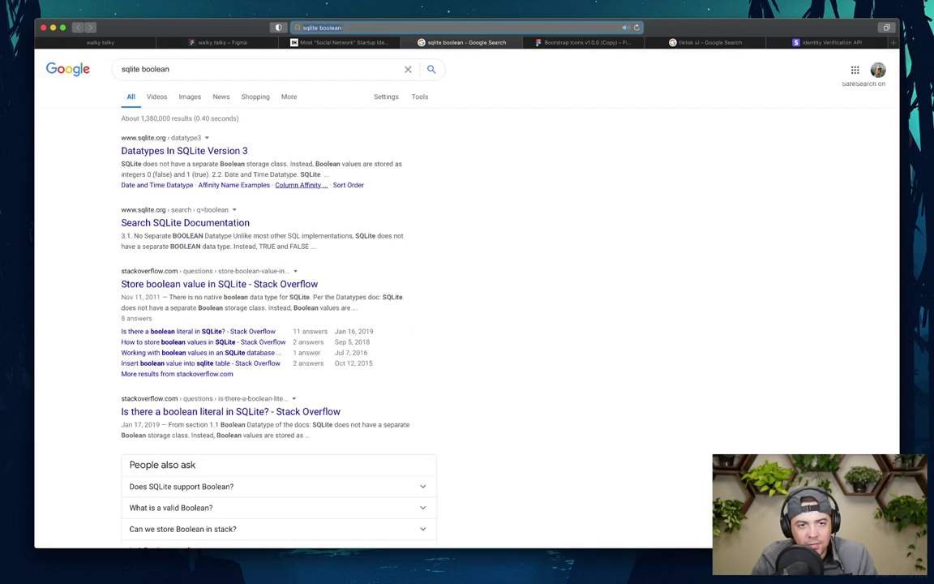
click(184, 151)
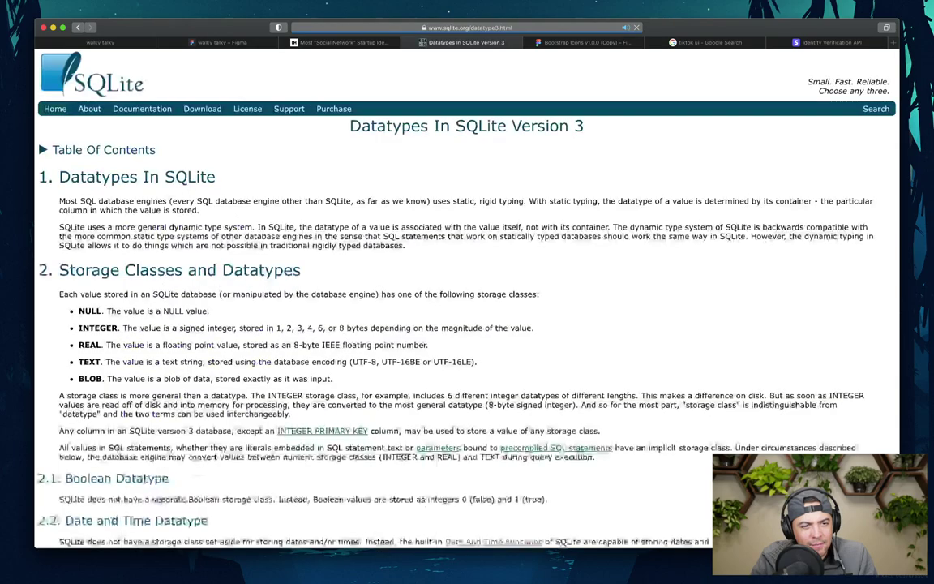
scroll(466, 292, down, 5)
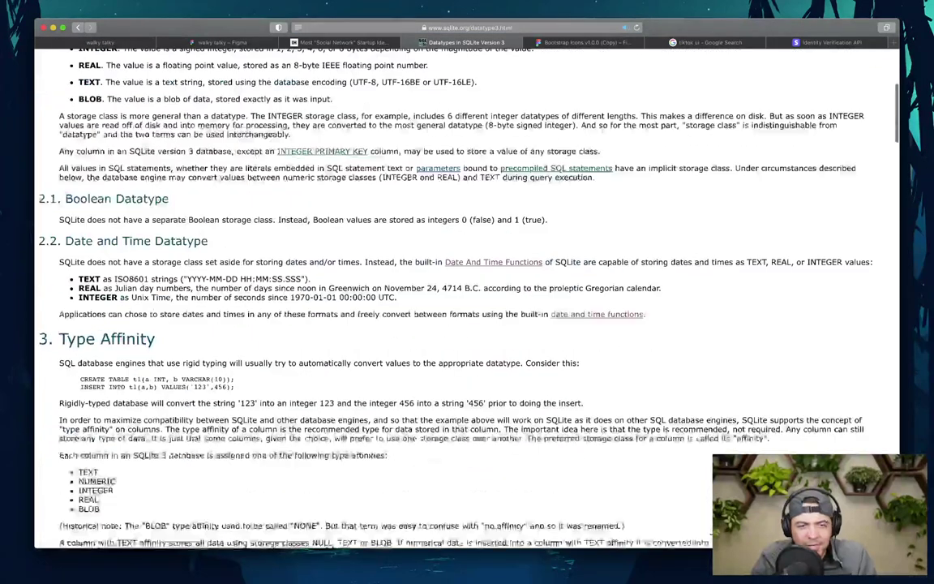
scroll(467, 292, down, 6)
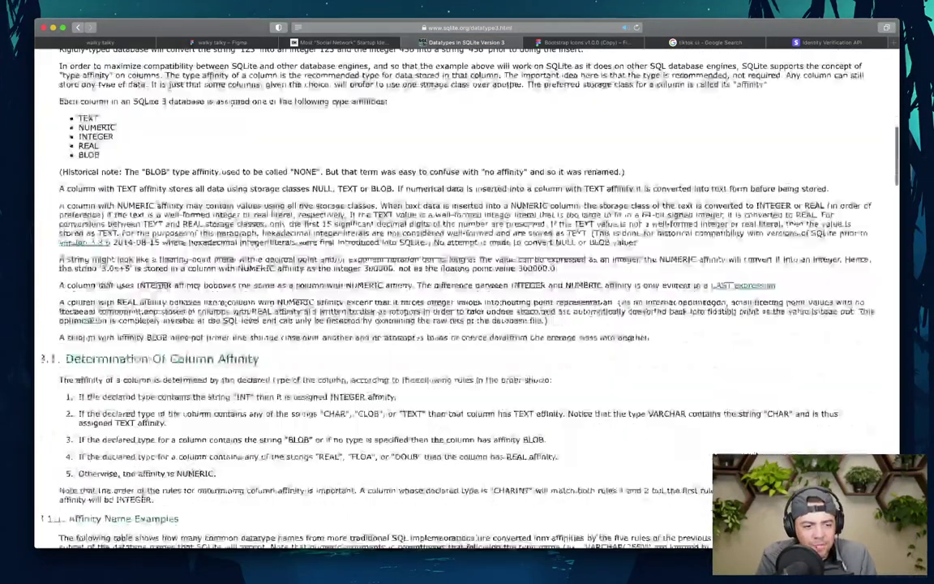
scroll(466, 292, down, 2)
- Find 'bool' on the page and read the Boolean datatype note before returning to the editor
key(super+f)
text(v)
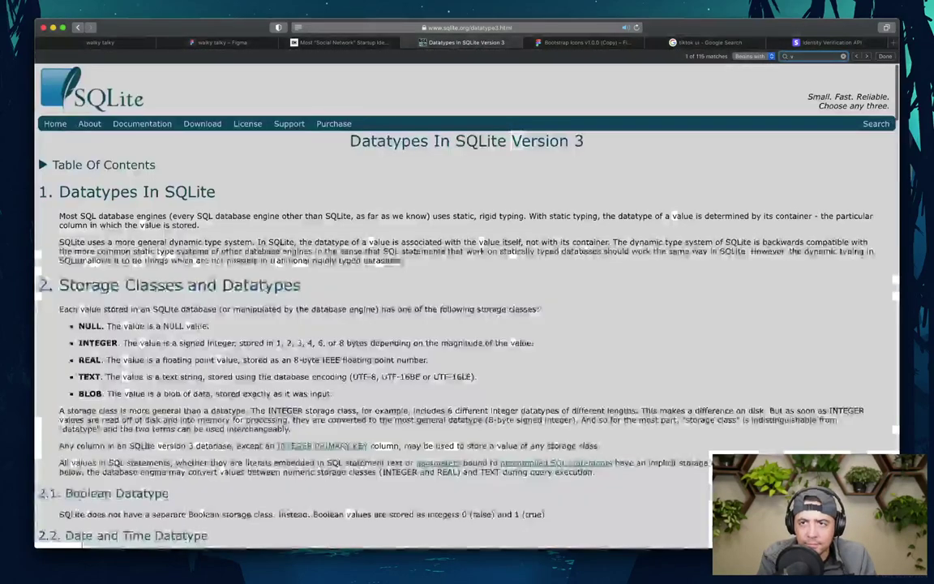
text(ool)
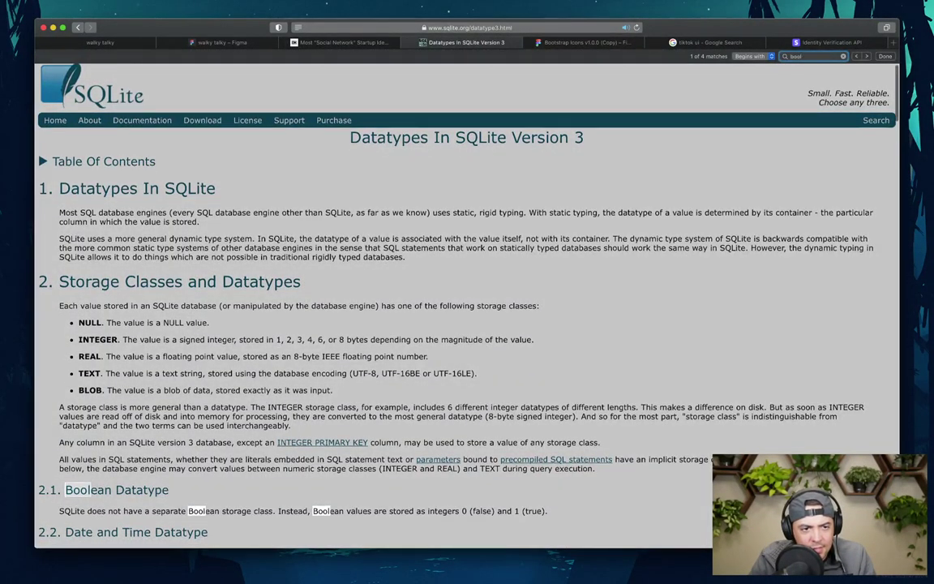
scroll(466, 292, down, 4)
drag(60, 300, 401, 300)
key(super+Tab)
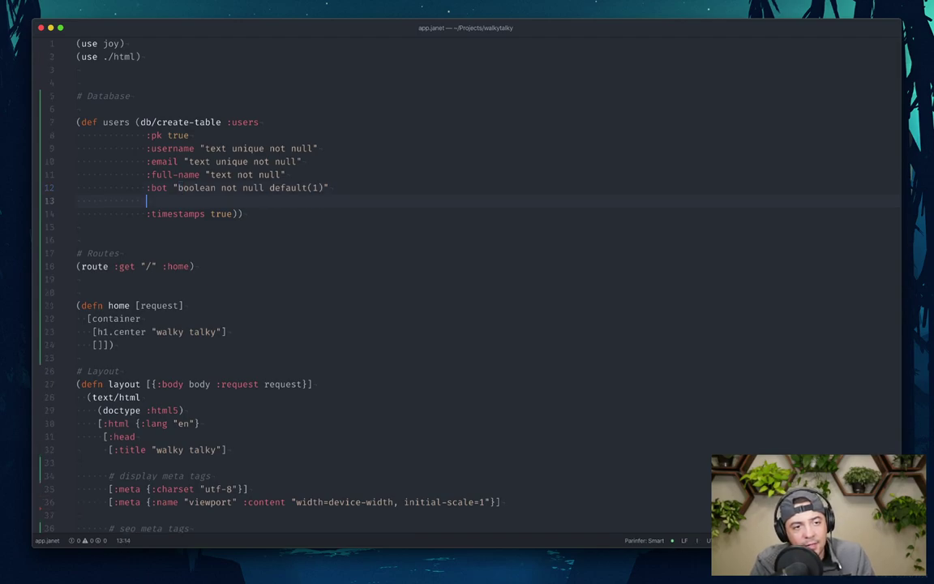
- Lowercase 'boolean' in the :bot column definition, leaving the column name unchanged
key(asciitilde)
key(w)
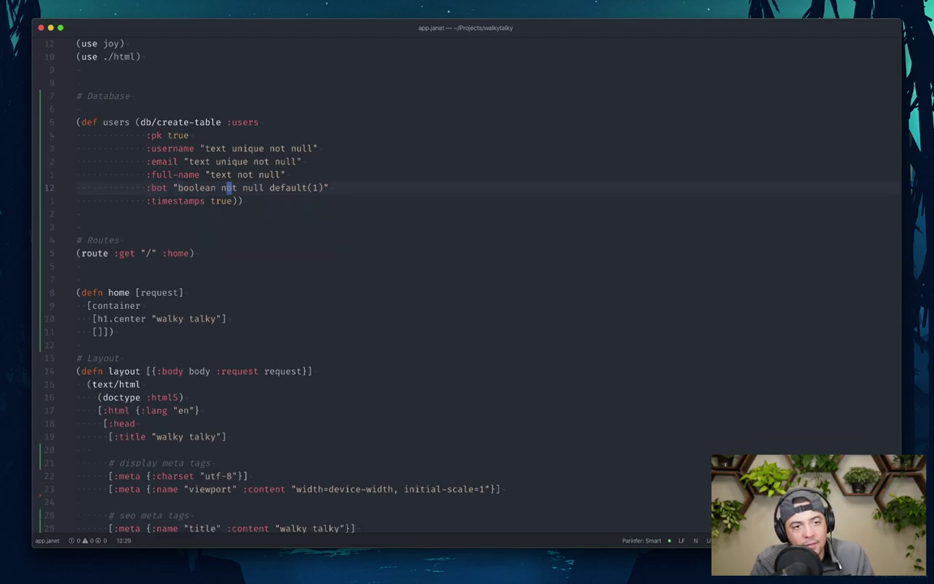
key(b)
key(b)
key(b)
text(cwbo)
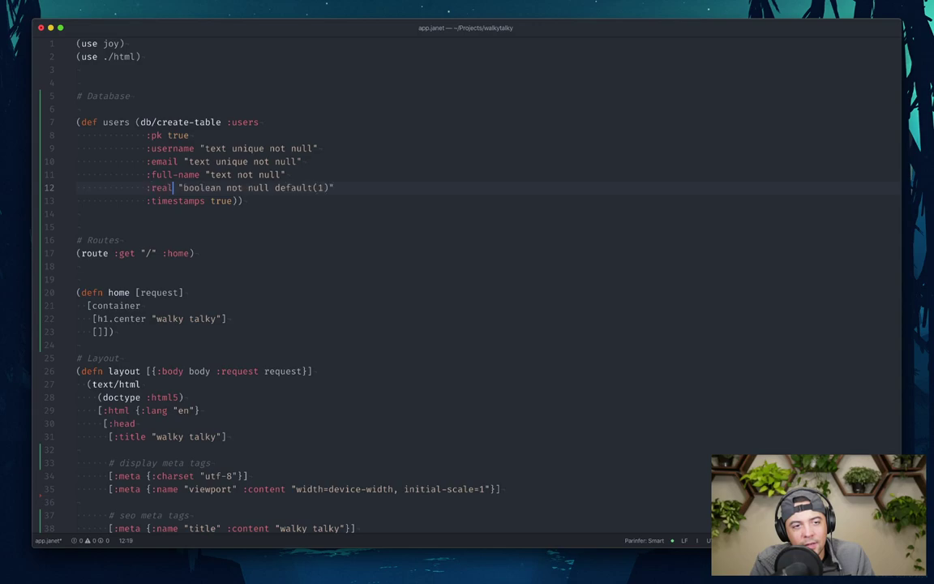
key(Escape)
key(u)
key(j)
key(o)
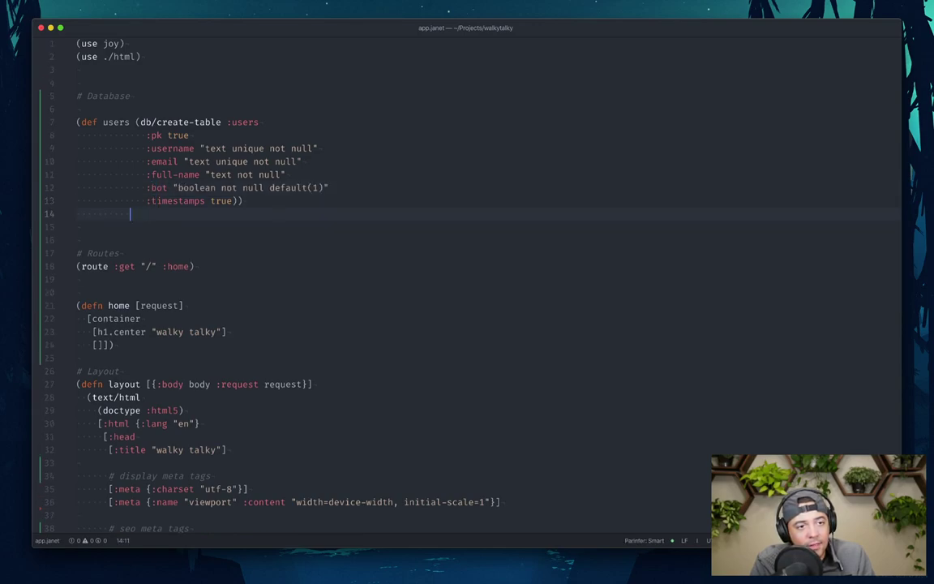
key(Escape)
key(u)
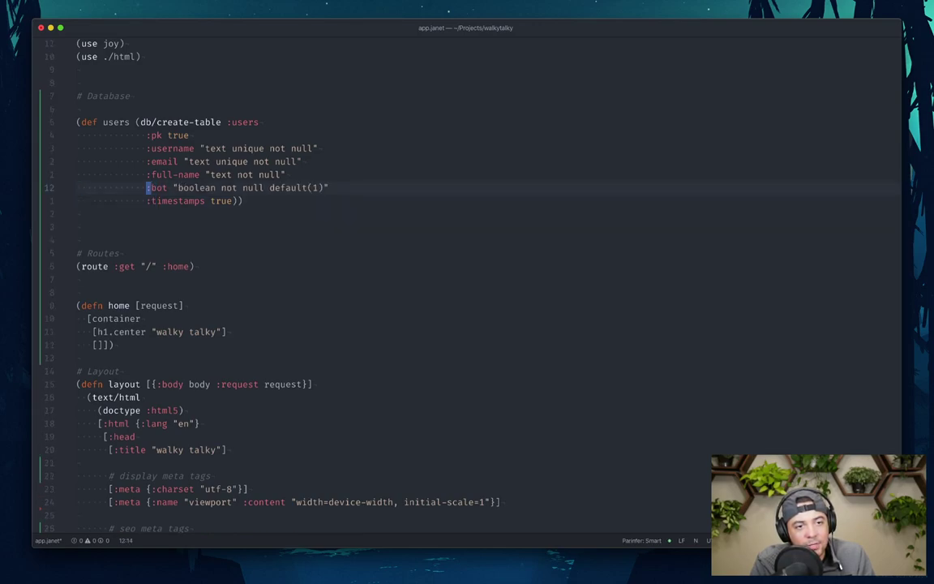
- Comment out the :bot line, add blank lines after the users table, and return to the walky talky Figma tab
key(g)
key(c)
key(c)
key(j)
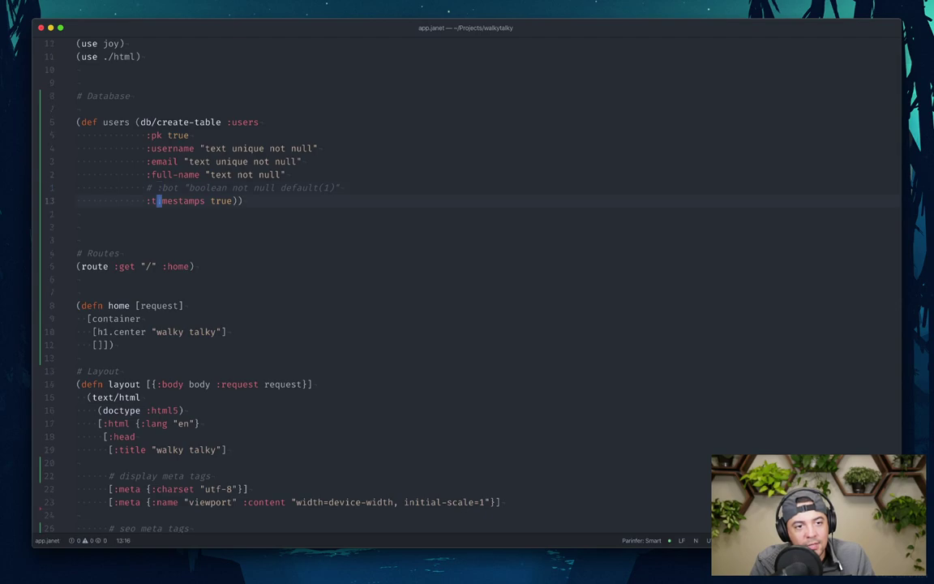
key(o)
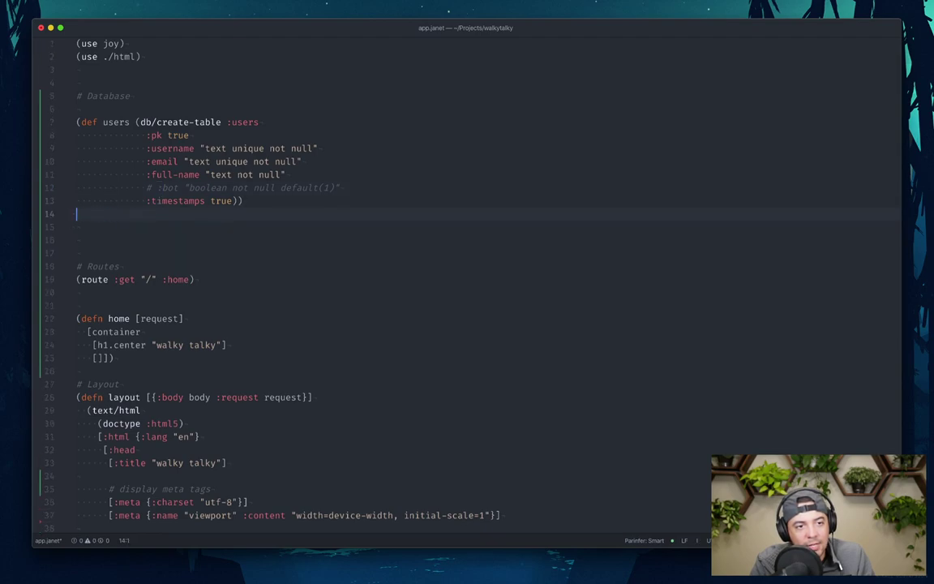
key(Return)
key(Return)
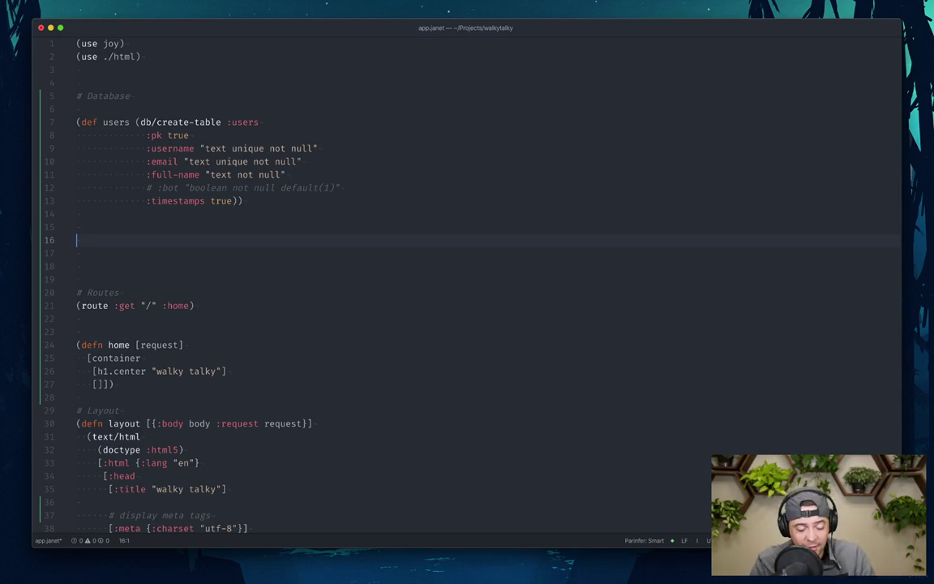
text((d)
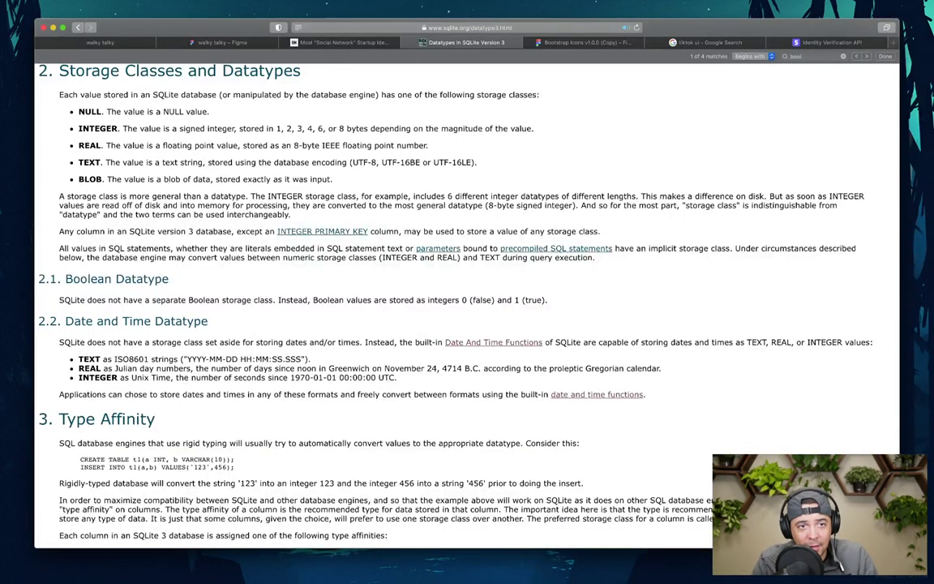
key(ctrl+shift+Tab)
key(ctrl+shift+Tab)
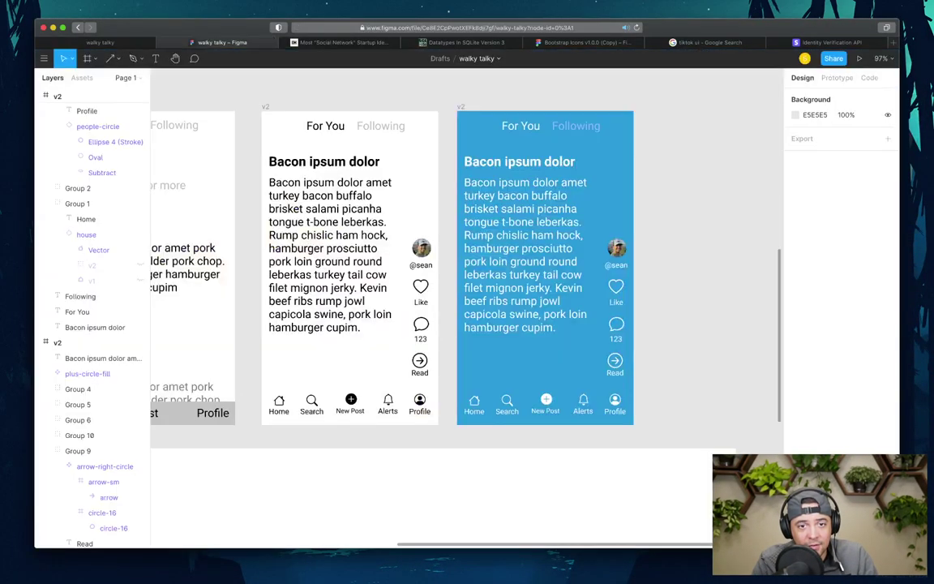
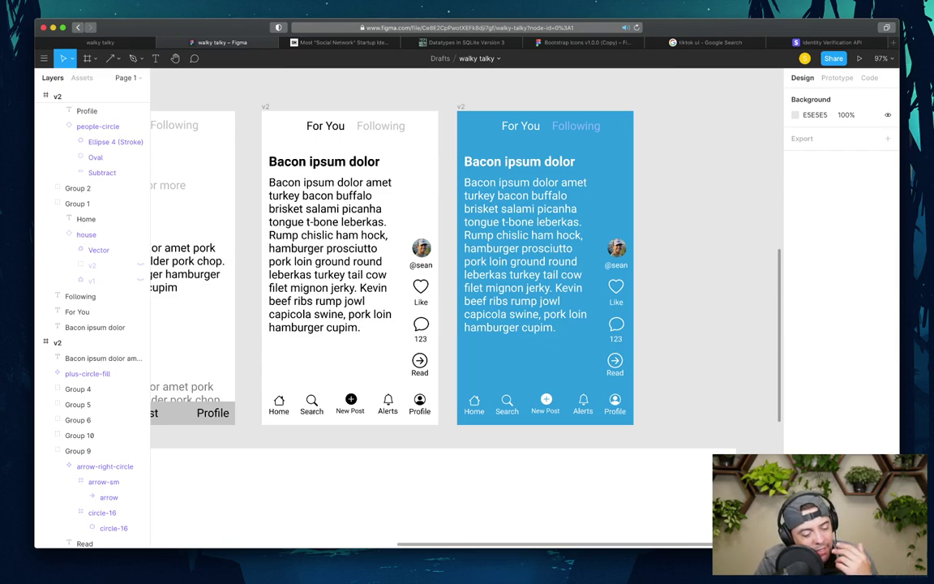
- Switch from the Figma walky talky mockup to app.janet in Atom
key(super+Tab)
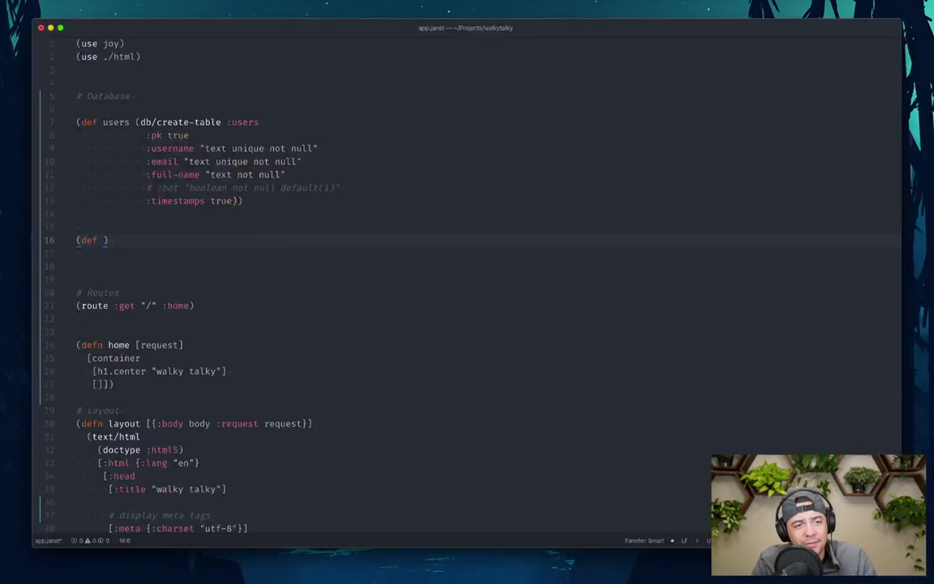
- Try renaming the users def to accounts, then revert it and delete the temporary (def users) line
key(Escape)
key(k)
key(k)
key(k)
key(k)
key(k)
key(k)
key(k)
key(k)
key(k)
key(w)
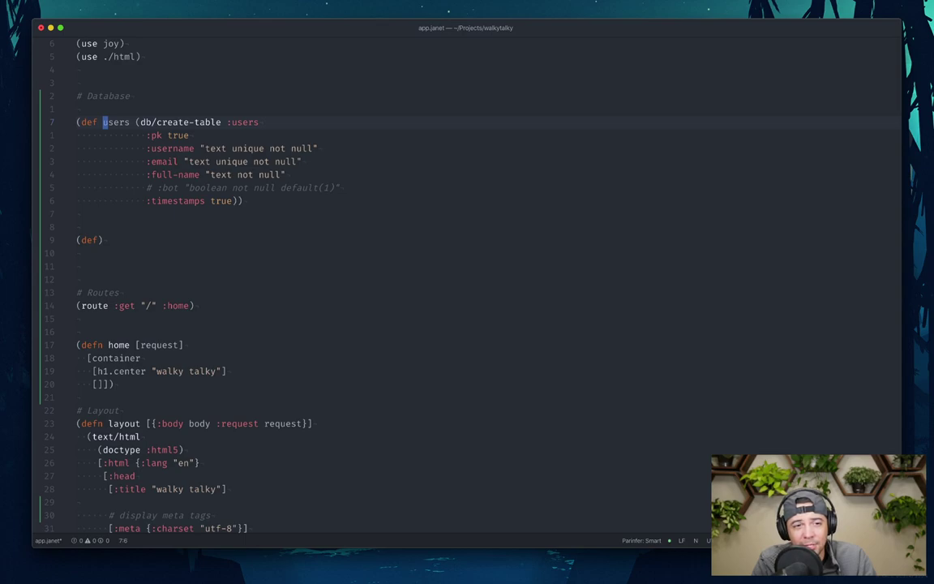
text(cwaccounts)
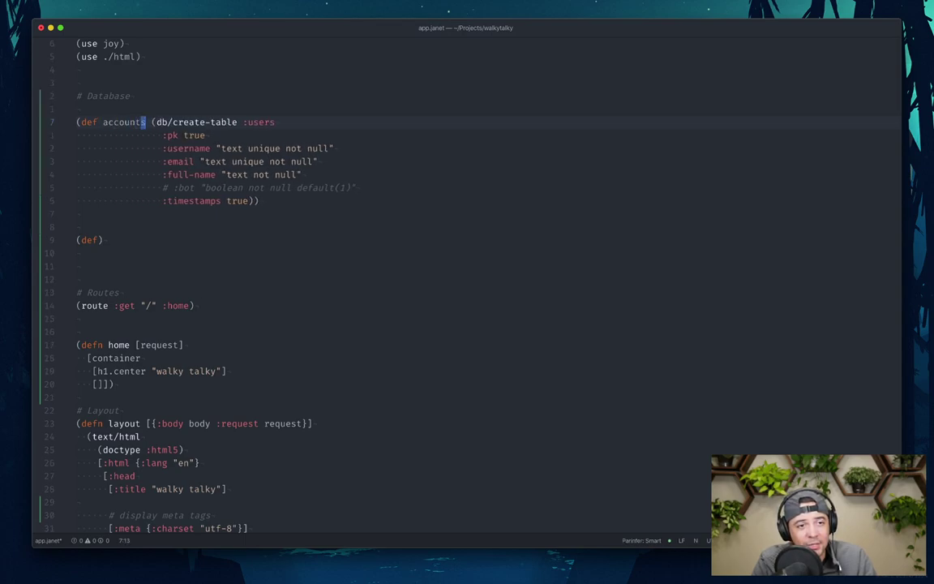
key(Escape)
key(k)
key(k)
text(o(def users)
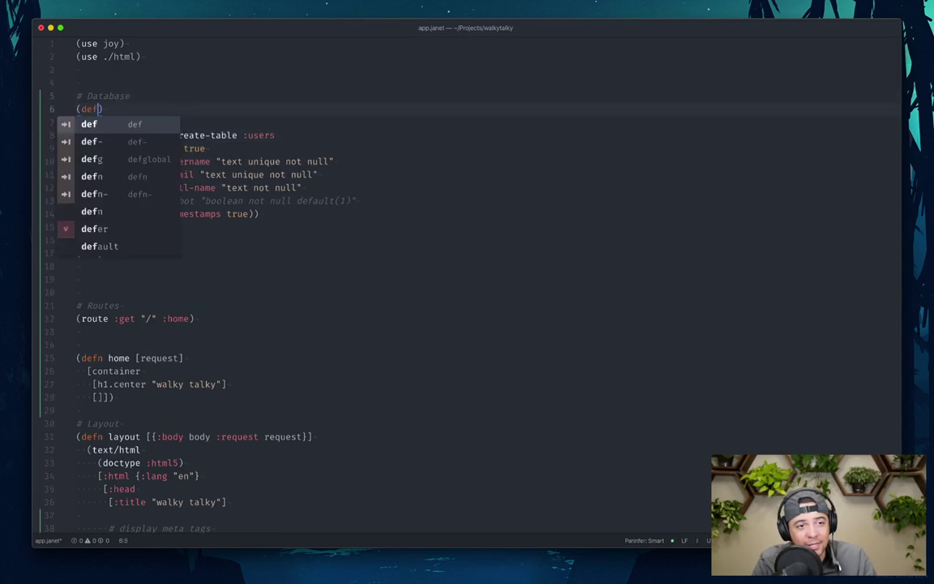
key(Escape)
key(j)
key(j)
text(bcwusers)
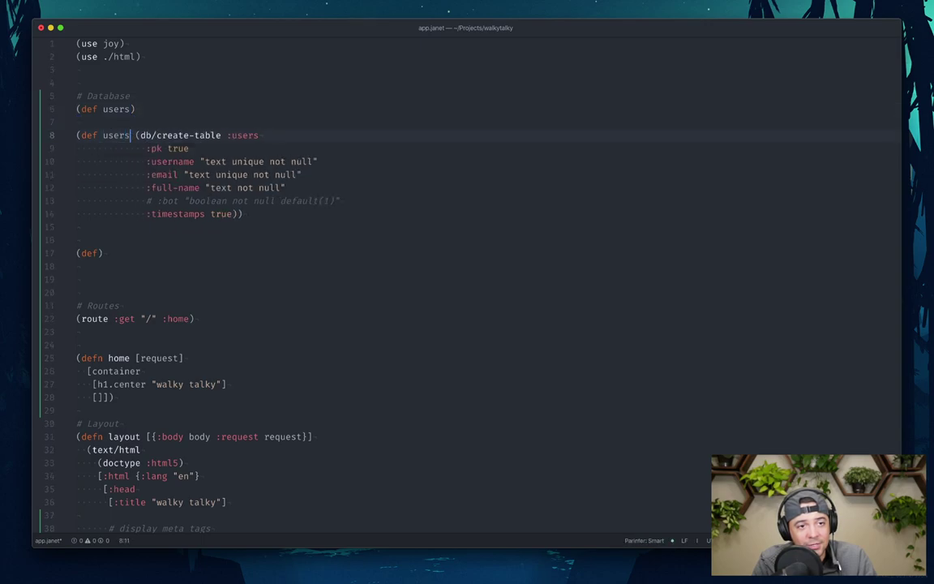
key(Escape)
key(k)
key(k)
key(d)
key(d)
key(d)
key(d)
key(j)
key(j)
key(j)
key(j)
key(j)
key(j)
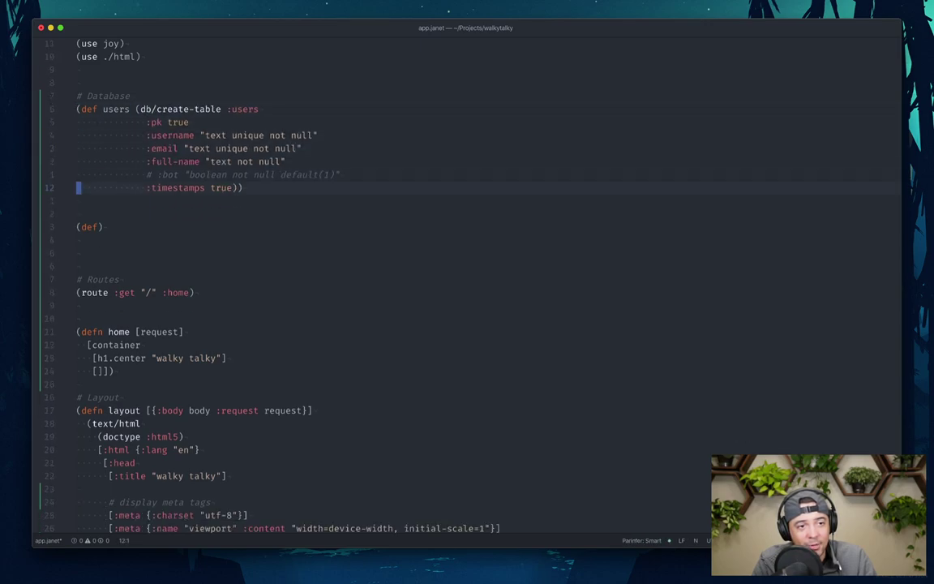
- Below the users table, type (def accounts (db/create-table), briefly trying 'table' instead
key(o)
key(Return)
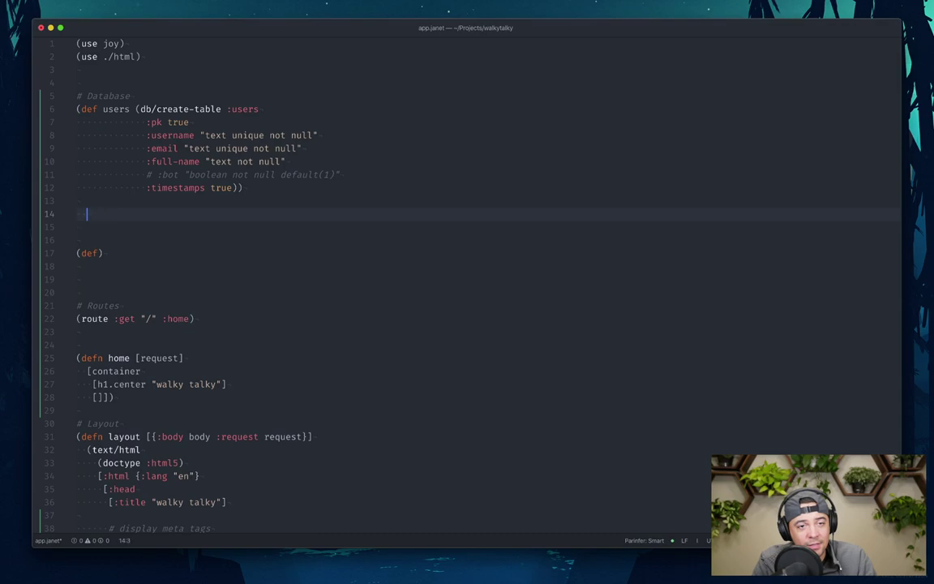
key(Return)
text((def accounts (db/c)
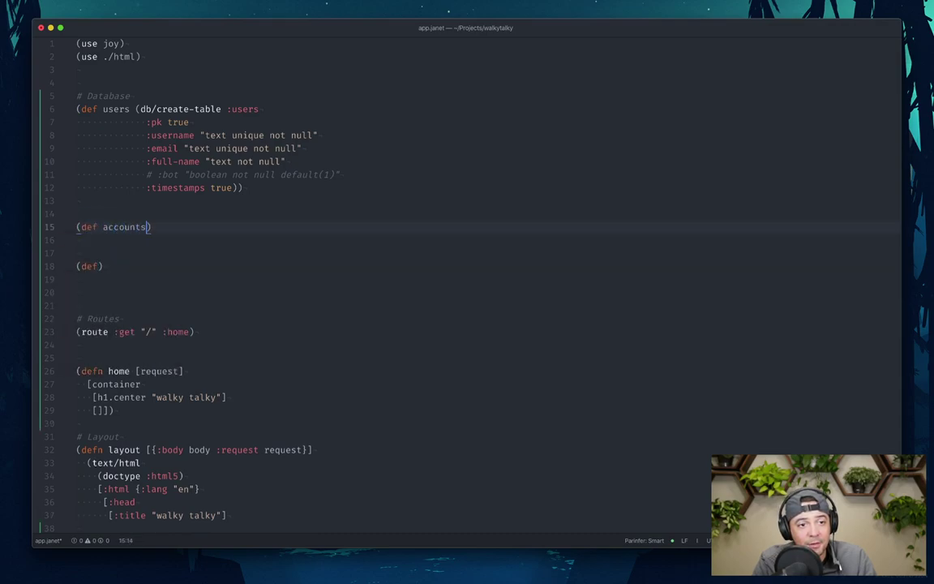
text(reate-table)
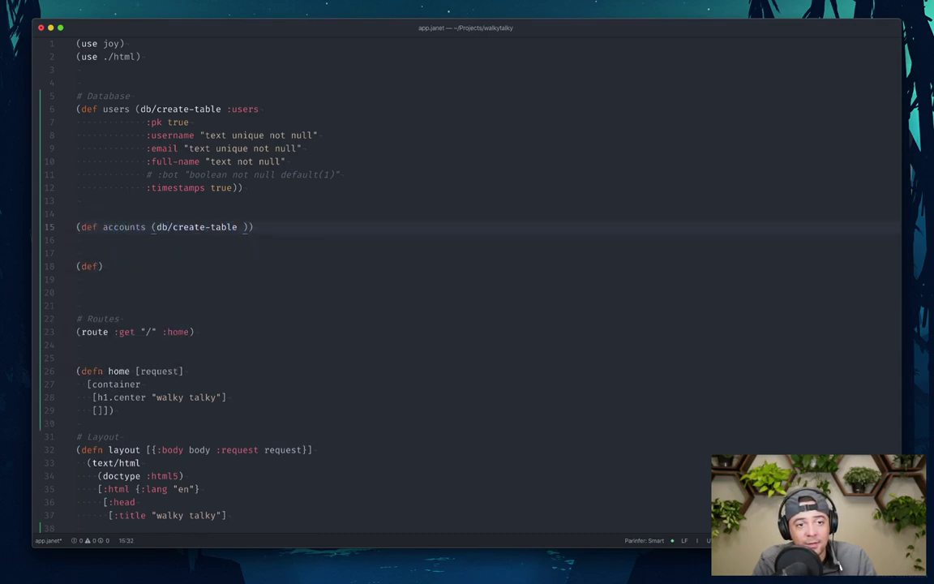
key(BackSpace)
key(BackSpace)
key(BackSpace)
key(BackSpace)
key(BackSpace)
key(BackSpace)
key(BackSpace)
key(BackSpace)
key(BackSpace)
key(BackSpace)
key(BackSpace)
key(BackSpace)
text(table)
key(Escape)
key(k)
key(k)
key(k)
key(k)
key(k)
key(k)
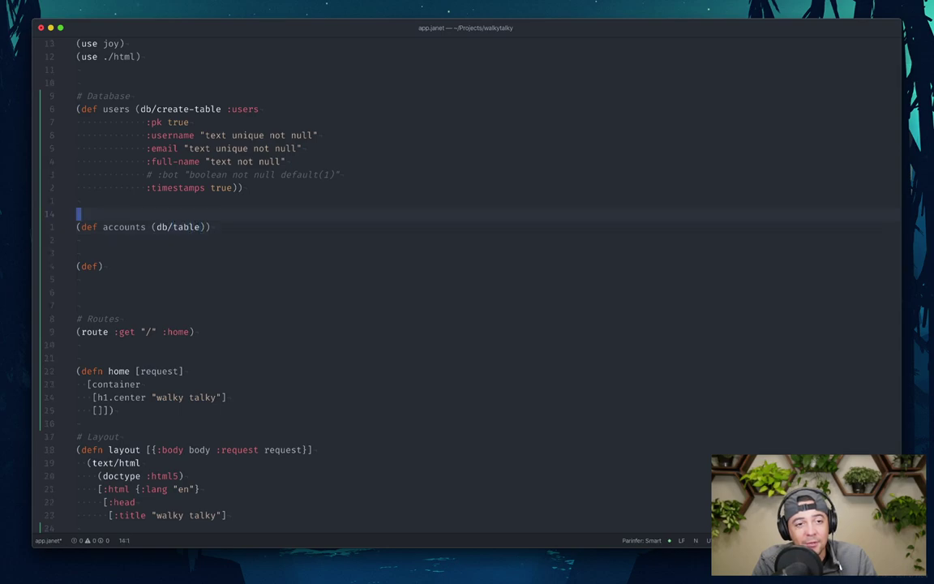
key(k)
key(k)
key(k)
- Undo and redo trial edits, then complete the accounts line as (db/create-table :accounts)
key(d)
key(b)
key(d)
key(b)
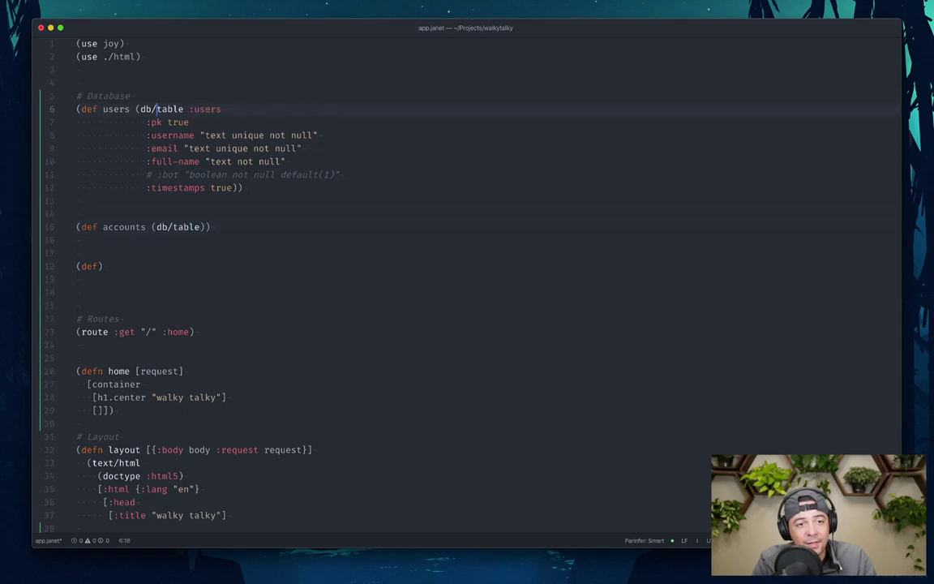
key(j)
key(j)
key(j)
key(u)
key(u)
key(u)
key(u)
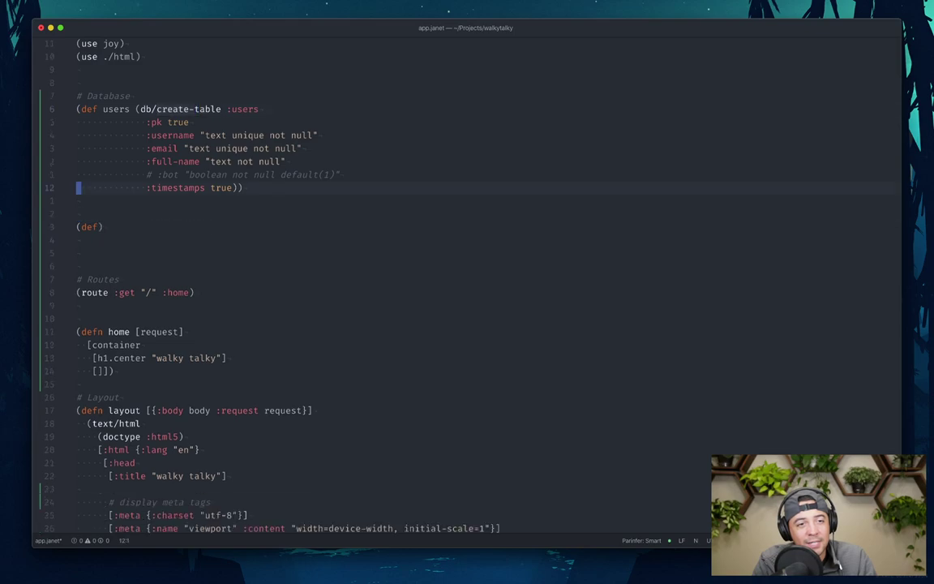
key(ctrl+r)
key(ctrl+r)
key(j)
key(j)
key(j)
key(w)
key(w)
key(w)
key(w)
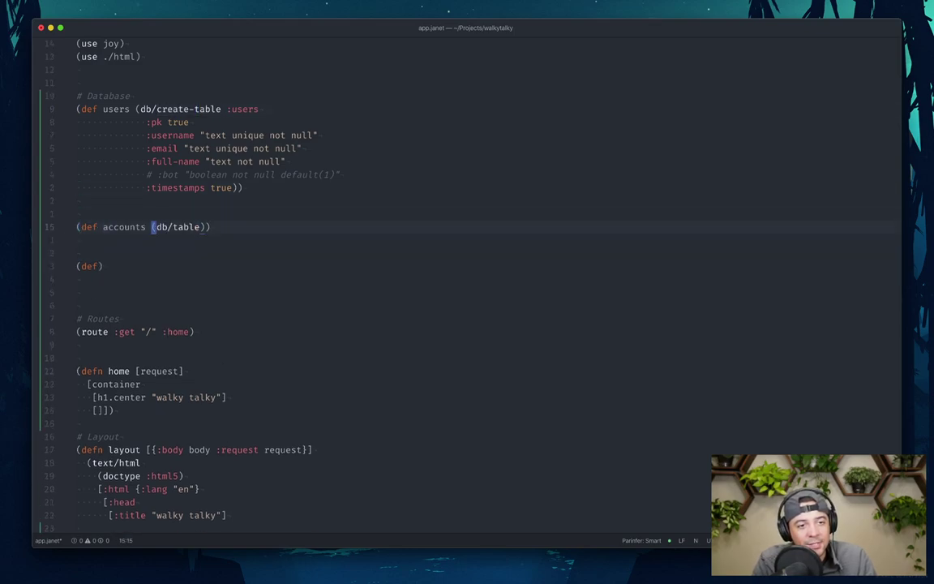
key(w)
key(w)
text(cwcreate-table)
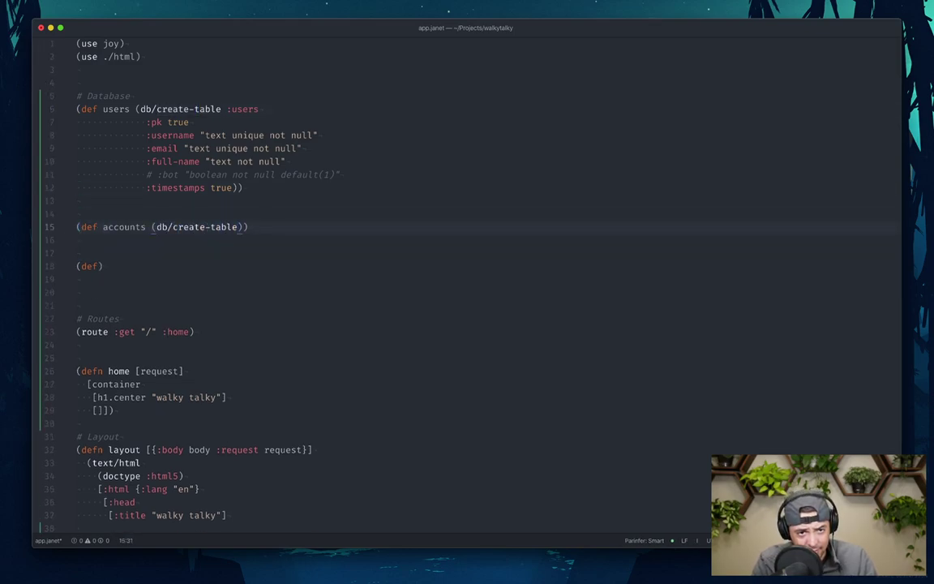
text( :accounts)
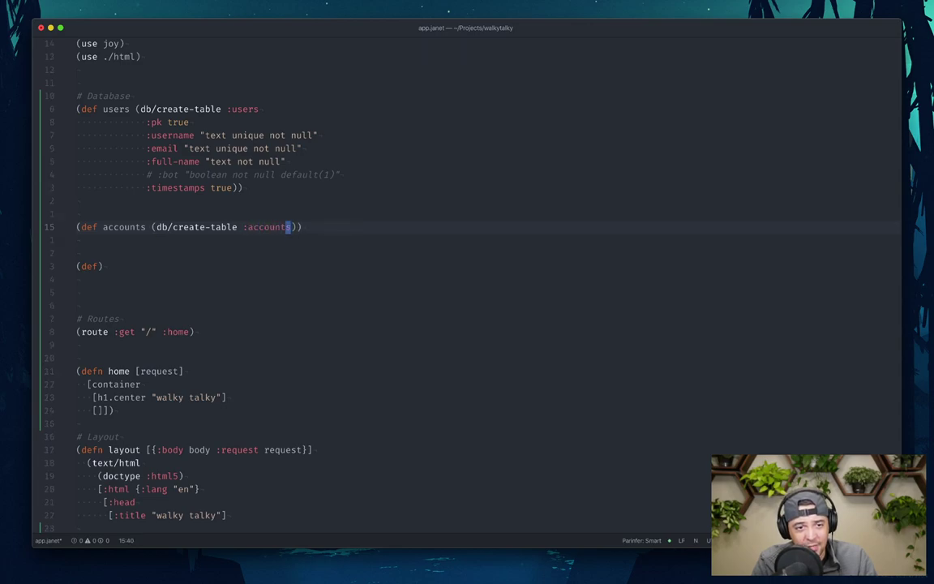
key(Escape)
- Add :pk true and :timestamps true to the accounts table
key(o)
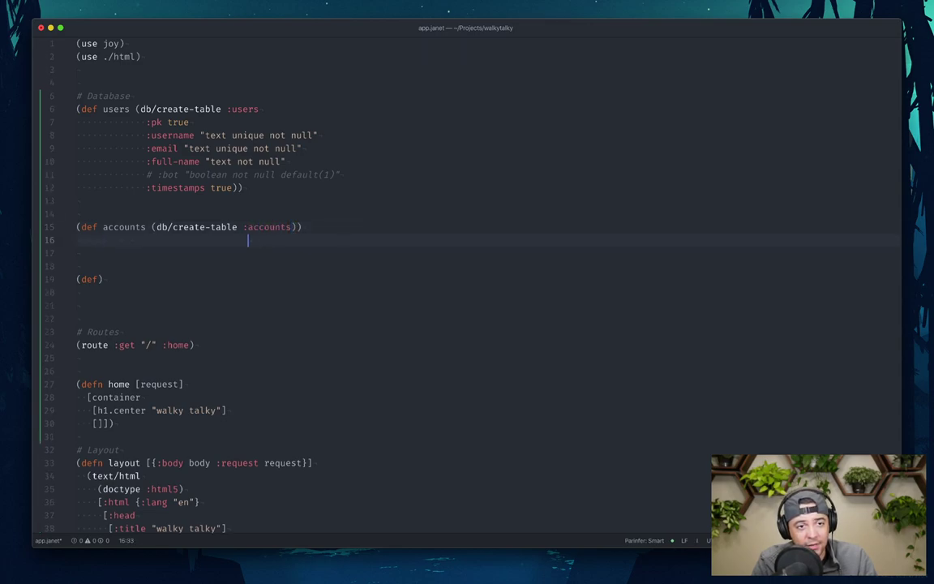
key(BackSpace)
key(BackSpace)
key(BackSpace)
key(BackSpace)
key(BackSpace)
key(BackSpace)
key(BackSpace)
key(BackSpace)
key(BackSpace)
key(BackSpace)
key(BackSpace)
key(BackSpace)
text(:p)
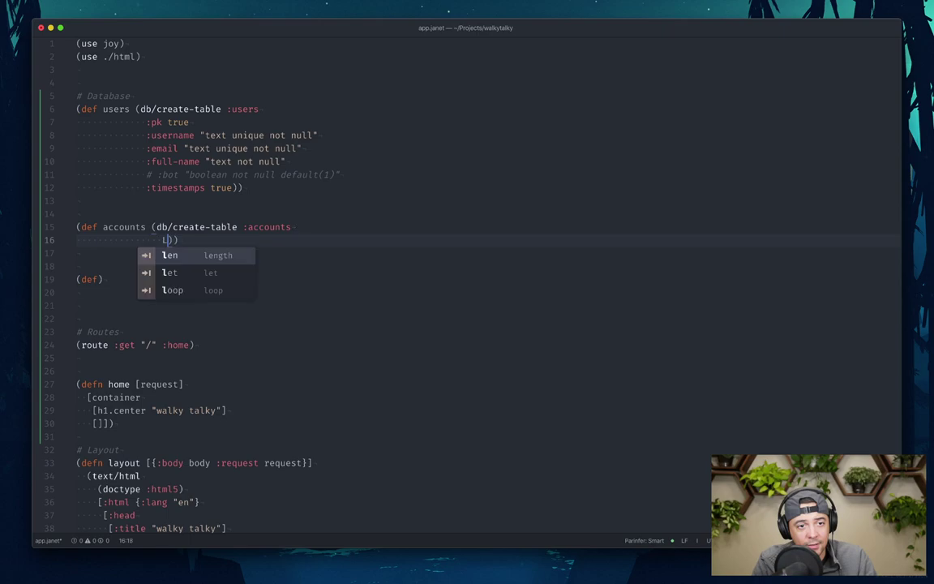
text(k true)
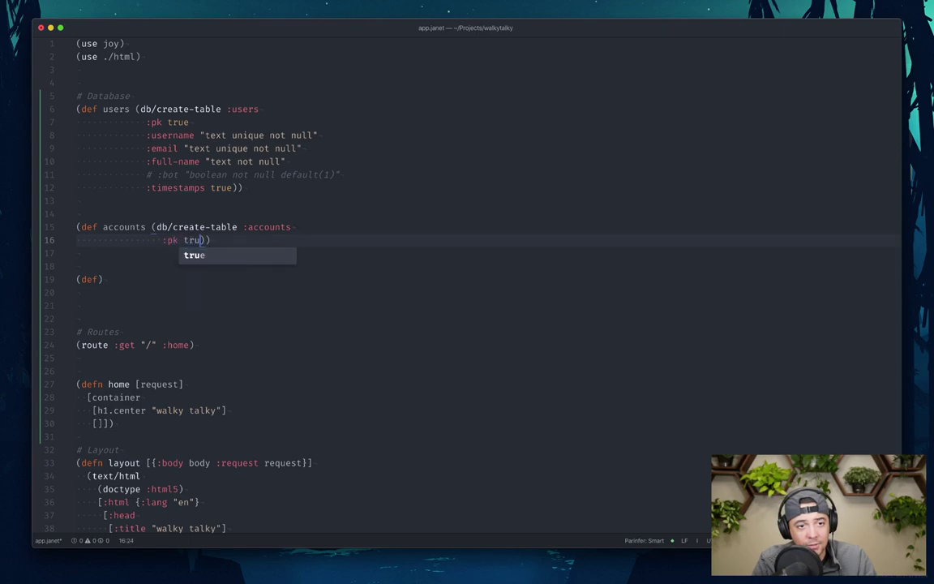
key(Return)
text(:timestamps)))
key(Tab)
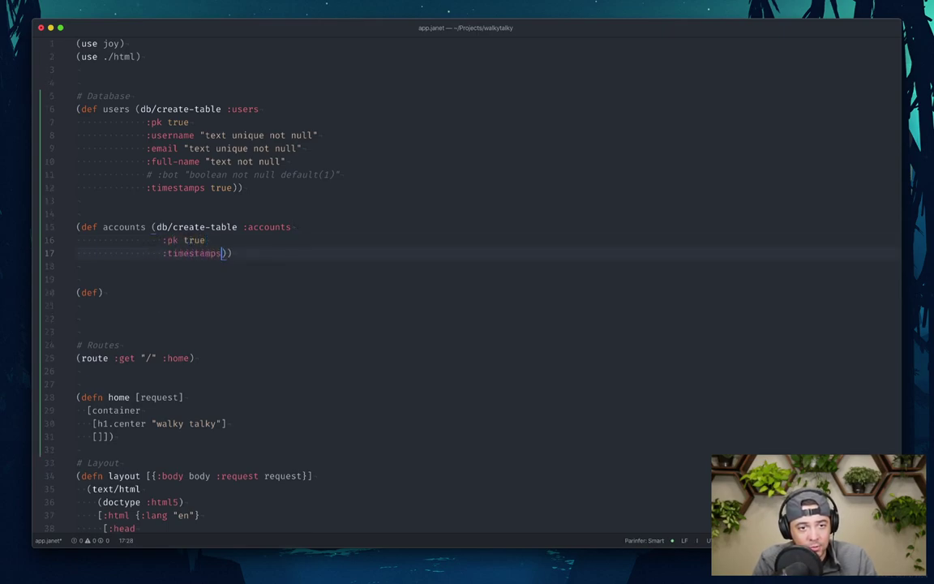
text(true)
- Add :username "text unique not null" to accounts and delete the username line from users
key(super+shift+Return)
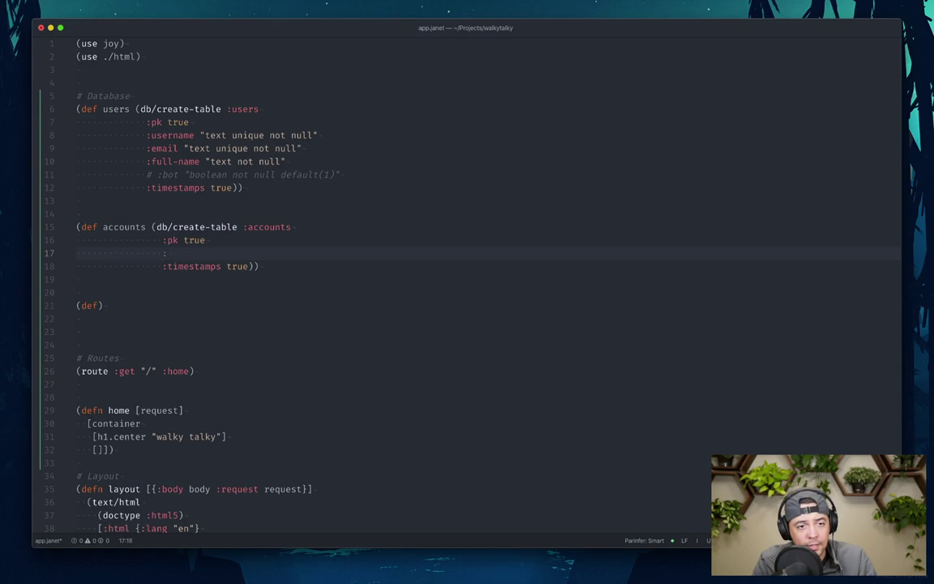
text(:user)
key(Tab)
text(")
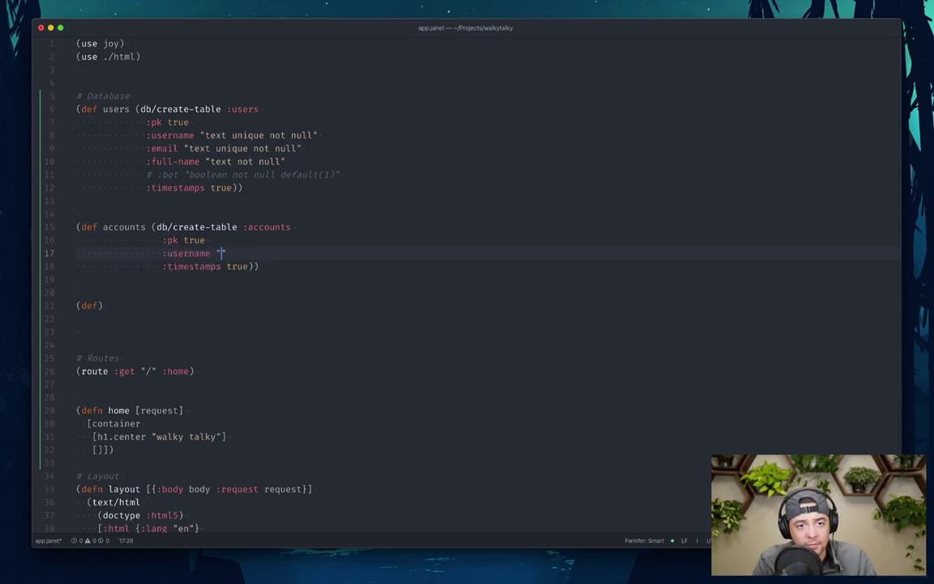
text(text unique nto)
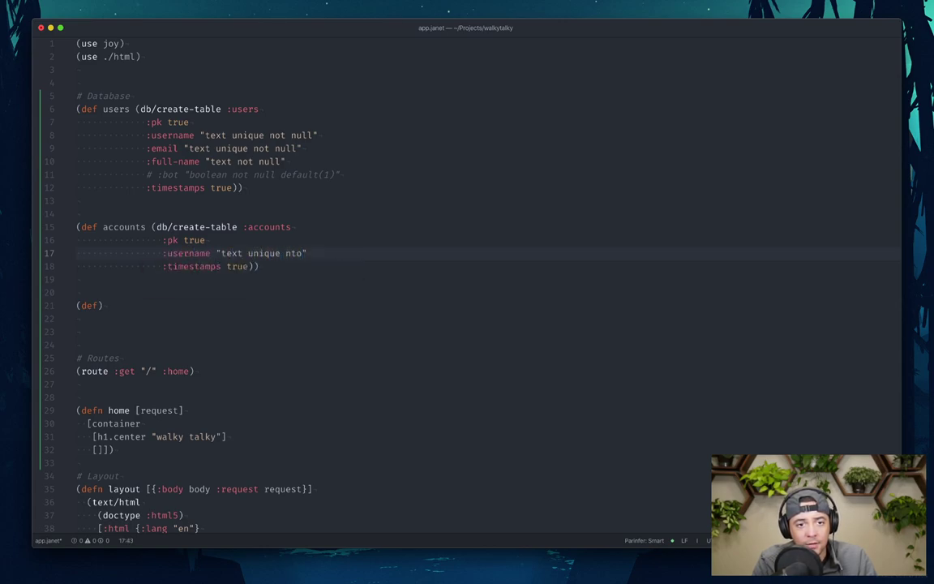
key(BackSpace)
key(BackSpace)
text(ot null)
key(Escape)
key(k)
key(k)
key(k)
key(k)
key(k)
key(k)
key(k)
key(k)
key(k)
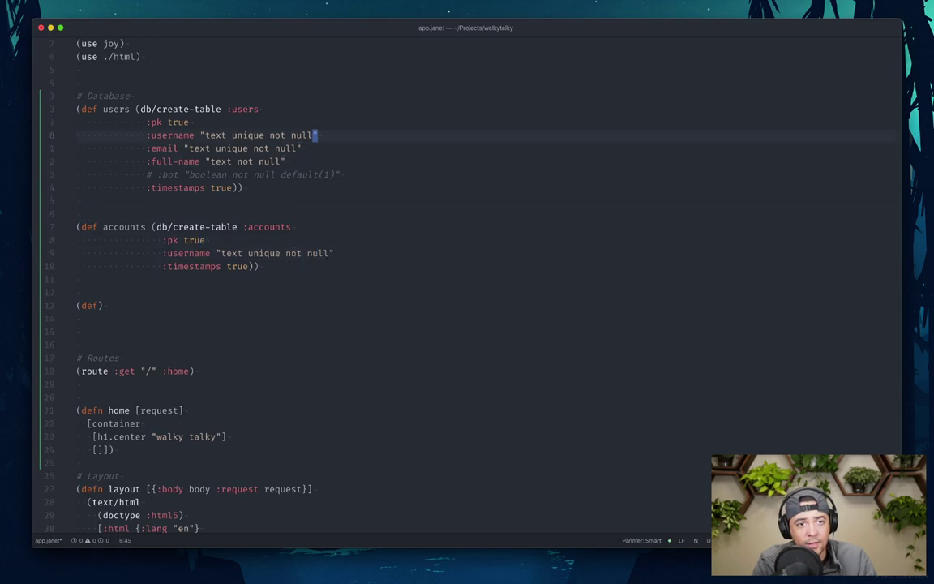
key(d)
key(d)
key(j)
key(j)
key(j)
key(j)
key(j)
key(j)
key(j)
key(j)
key(j)
- Start an :account field, trying account-id and reference before typing (db/re
text(O:acou)
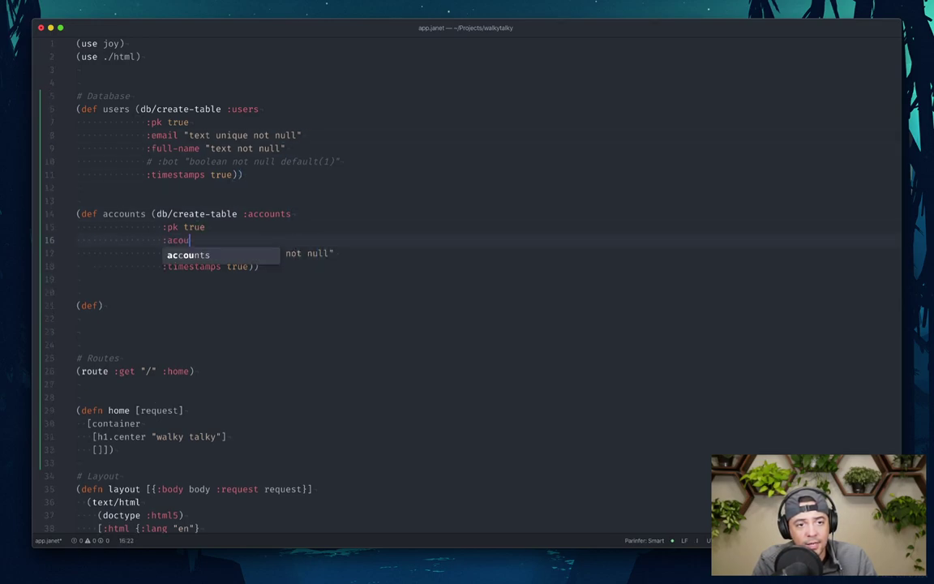
key(BackSpace)
key(BackSpace)
text(count-id)
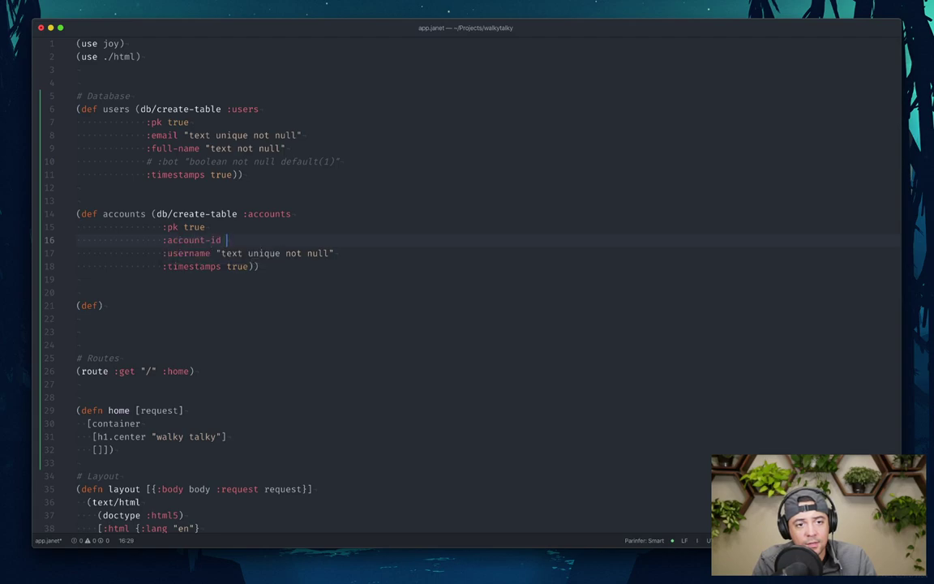
key(BackSpace)
key(BackSpace)
text(reference)
key(Escape)
text(bdawa ()
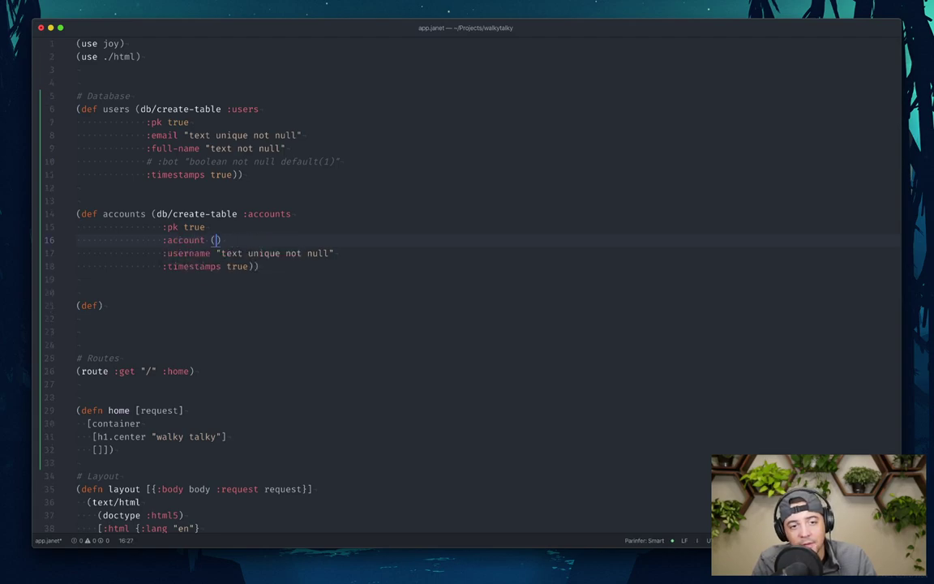
text(db/re)
- Replace the db/reference call with :reference and the string "account_id integer references"
key(Return)
key(Escape)
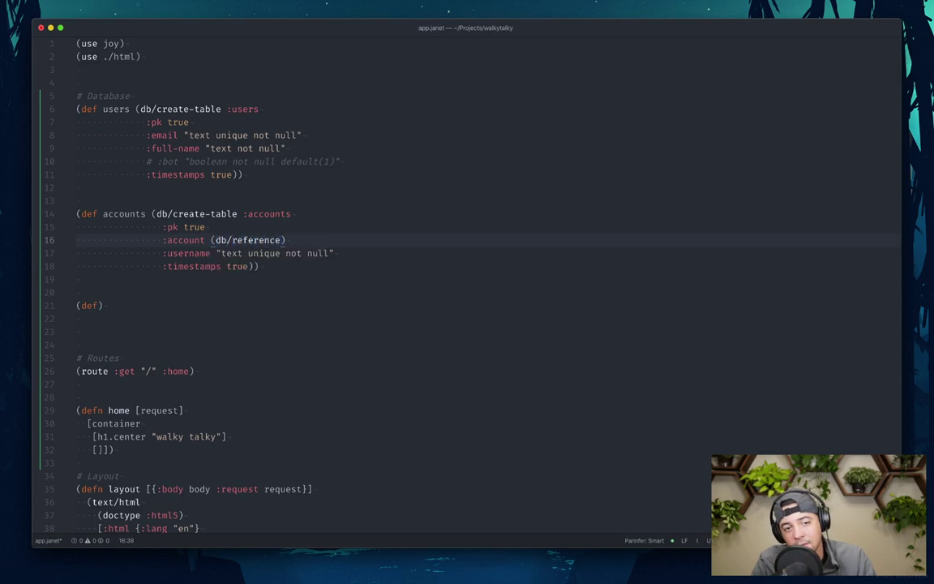
key(b)
key(b)
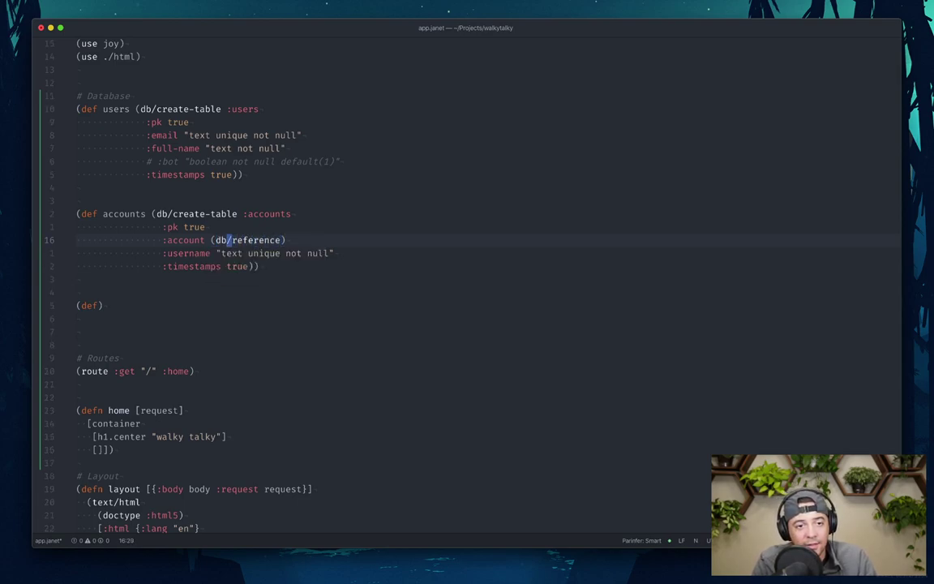
key(c)
key(i)
key(()
key(BackSpace)
key(BackSpace)
text(()
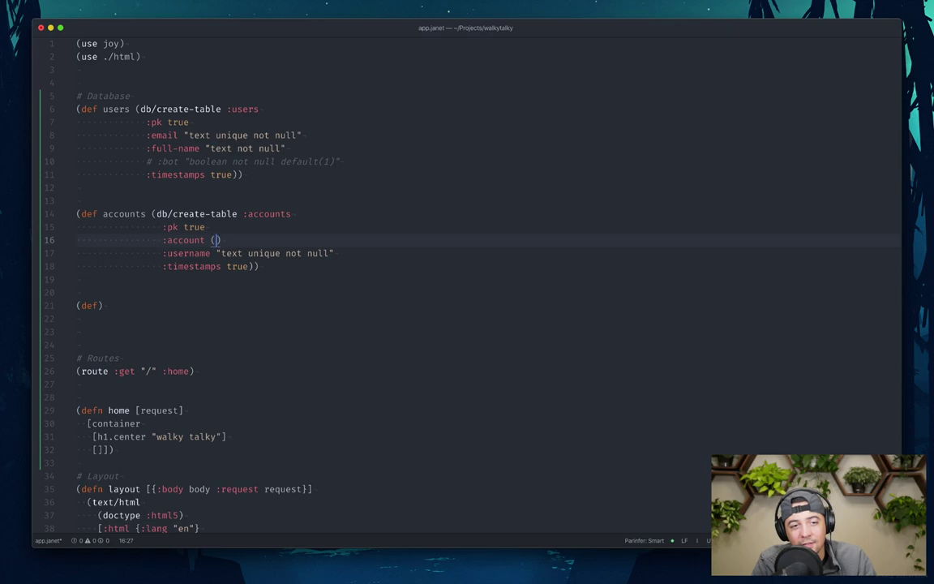
text((references)
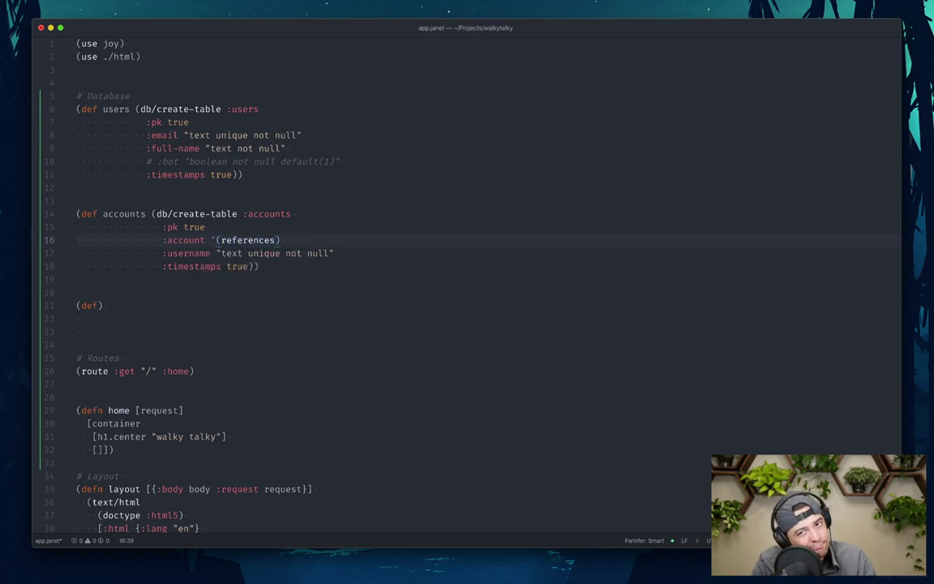
key(BackSpace)
key(BackSpace)
key(BackSpace)
key(BackSpace)
key(BackSpace)
key(BackSpace)
key(BackSpace)
key(BackSpace)
key(BackSpace)
key(BackSpace)
key(BackSpace)
key(BackSpace)
text(:account :)
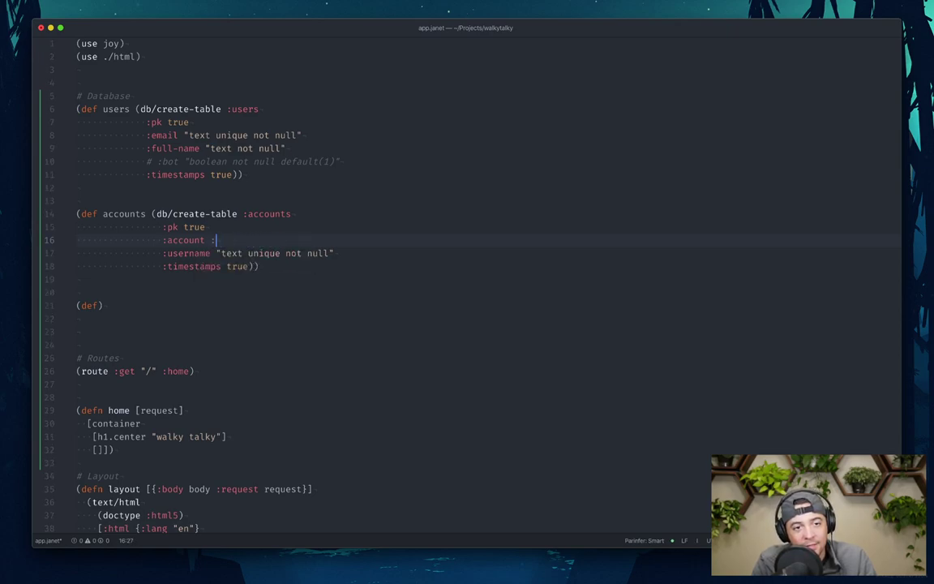
text(reference)
key(Escape)
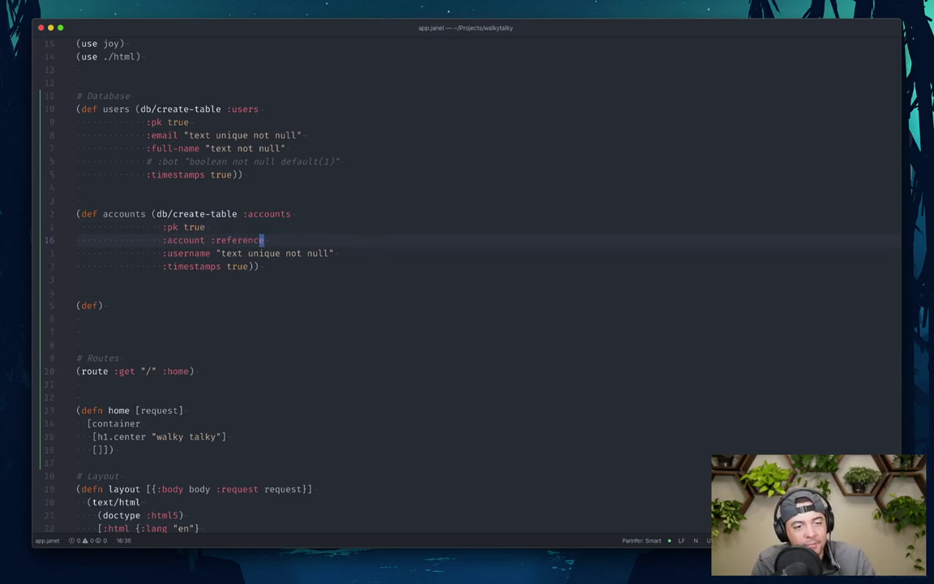
text(a "account)
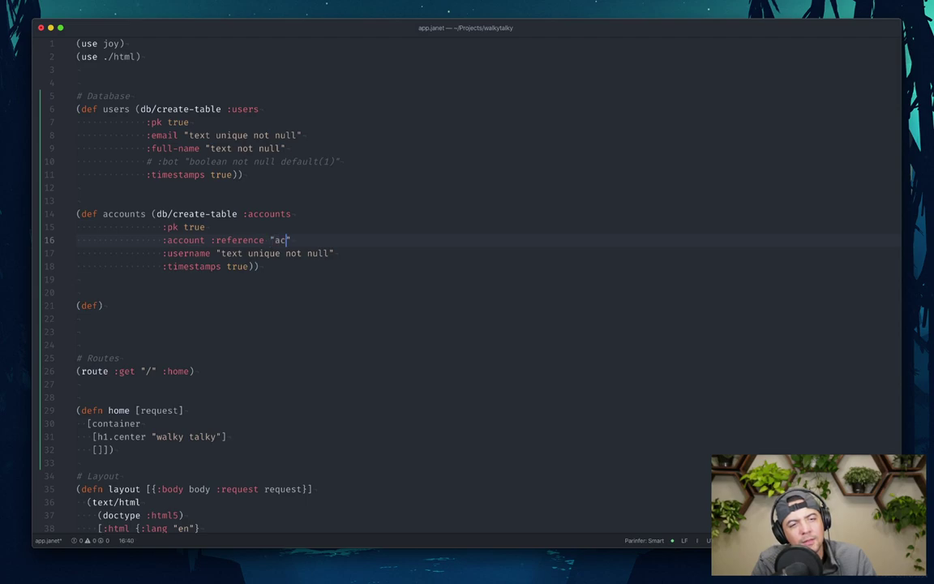
text(_id r)
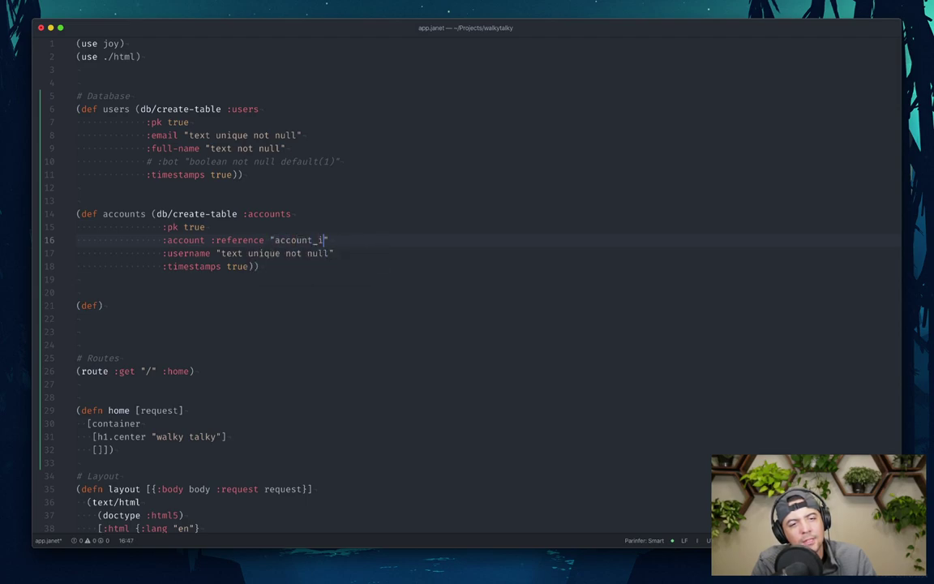
key(BackSpace)
text(integer references accounts)
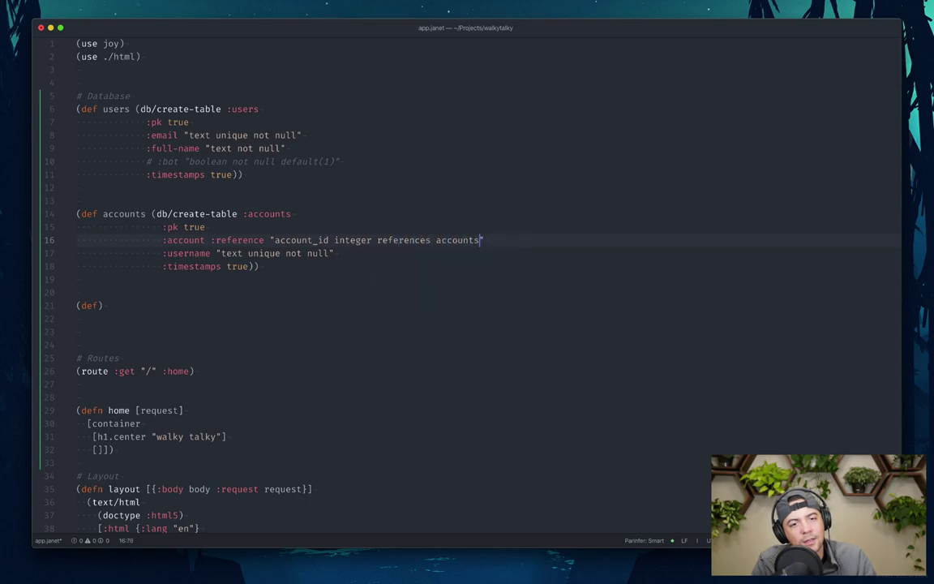
key(BackSpace)
key(BackSpace)
key(BackSpace)
key(BackSpace)
key(BackSpace)
key(BackSpace)
key(BackSpace)
key(BackSpace)
key(BackSpace)
key(Escape)
- Rename the field to :users and make the string "users_id integer references users(id)"
click(272, 240)
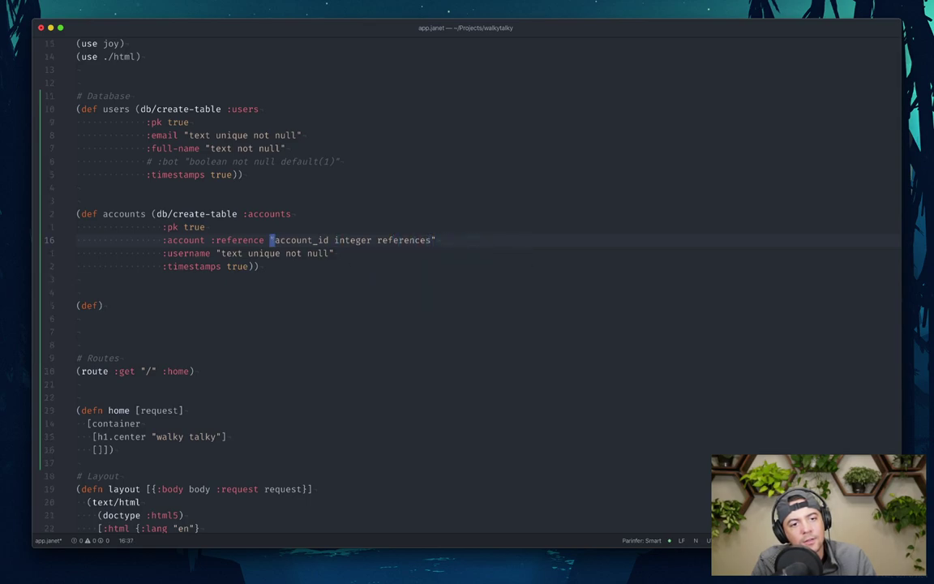
click(185, 240)
text(ciwuser)
key(Escape)
click(261, 240)
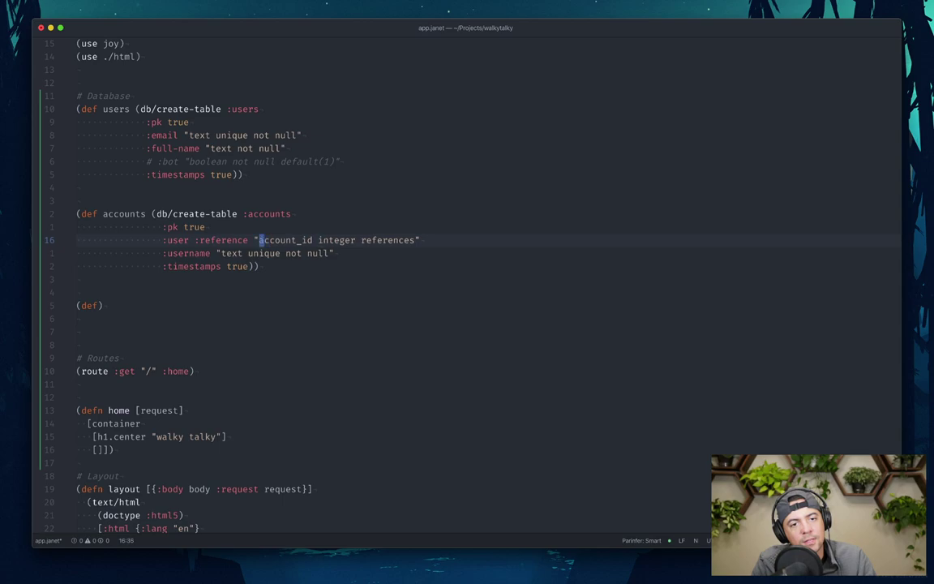
text(ciwuser_id)
key(Escape)
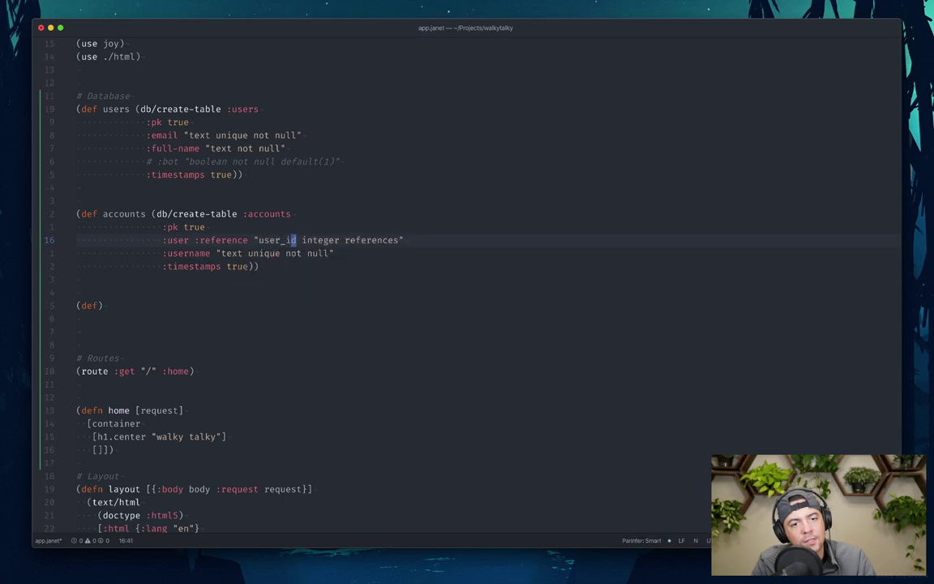
text($i users)
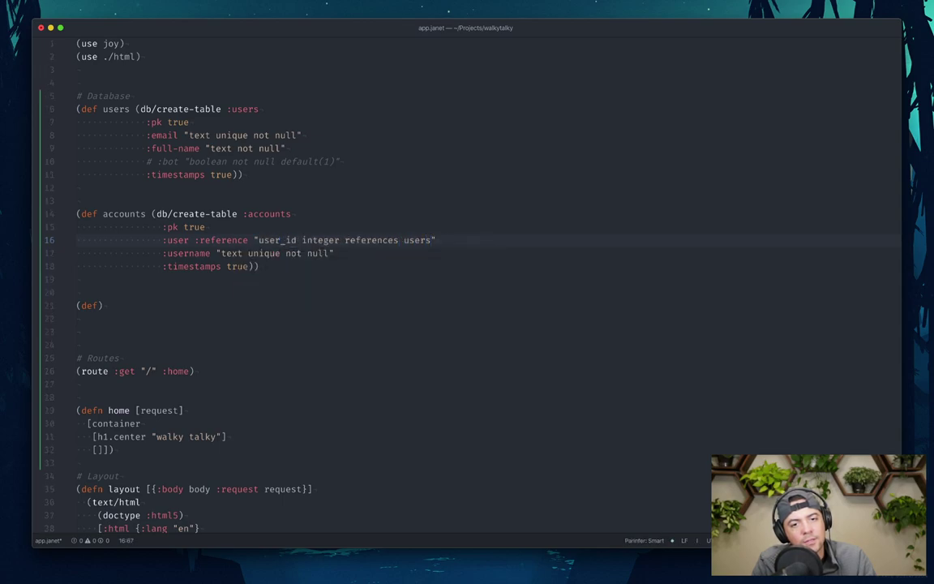
text((id))
key(Escape)
key(B)
key(b)
key(b)
key(b)
key(l)
key(l)
key(l)
text(as)
key(Escape)
key(b)
key(b)
key(b)
key(b)
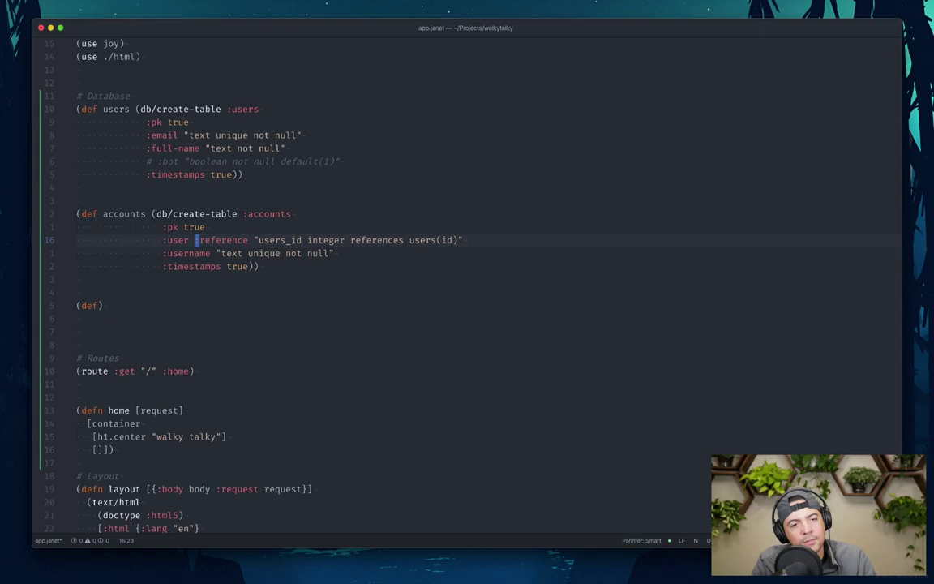
text(his)
key(Escape)
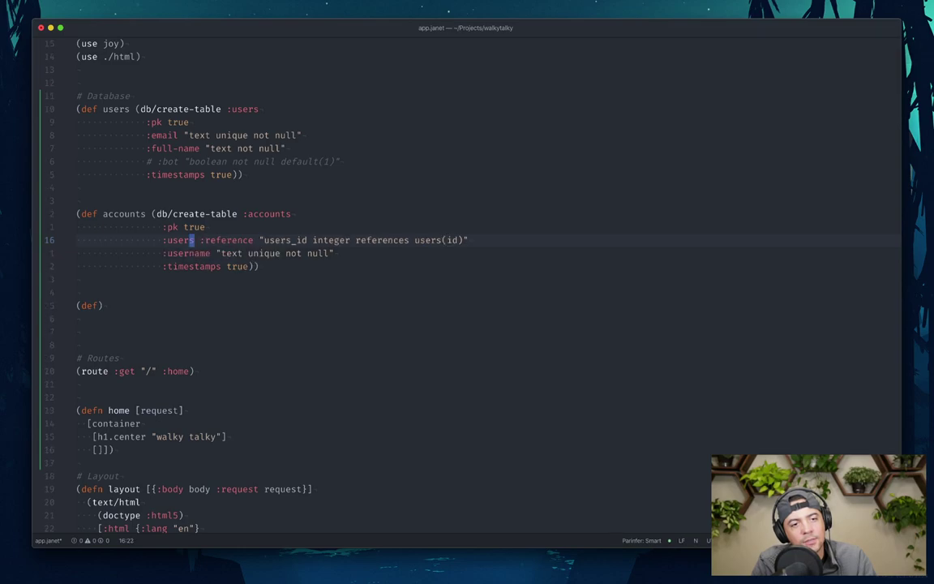
- Turn the users_id string into a # comment after :users :reference
key(w)
key(e)
key(l)
key(4)
text(dkua#)
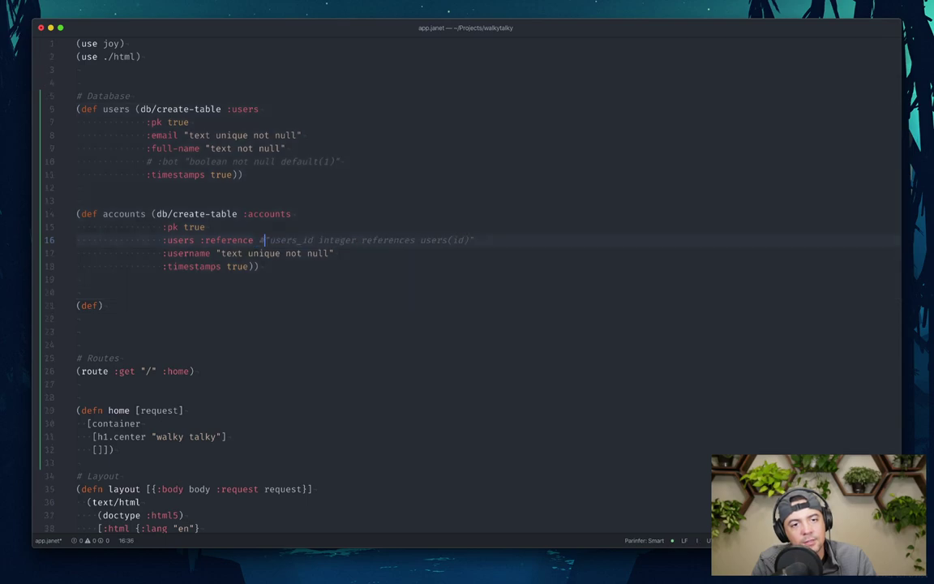
key(Escape)
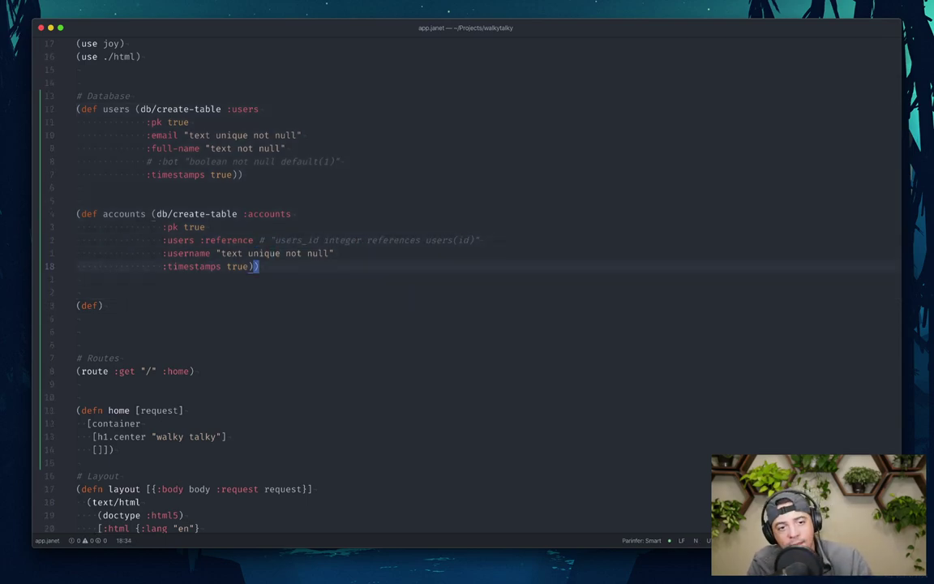
- Discard a stray new line, review the users and accounts tables, and enter the empty def on line 21
key(j)
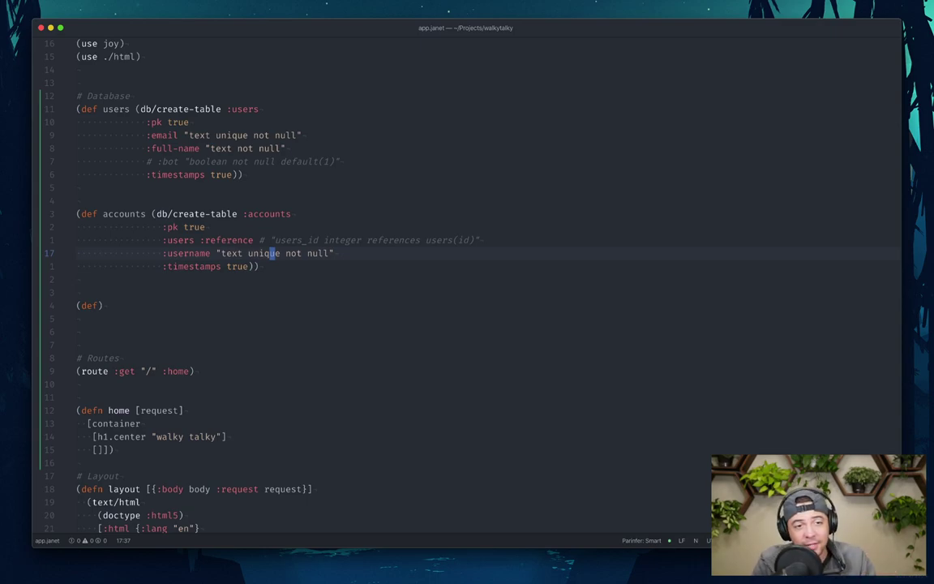
text(o)
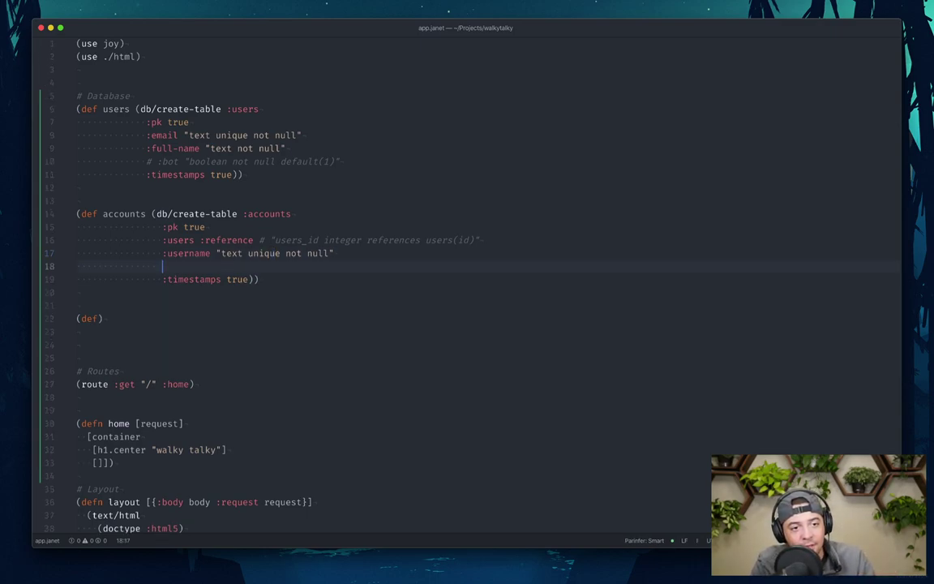
text(:)
key(Escape)
key(u)
key(k)
key(k)
key(k)
key(k)
key(k)
key(k)
key(k)
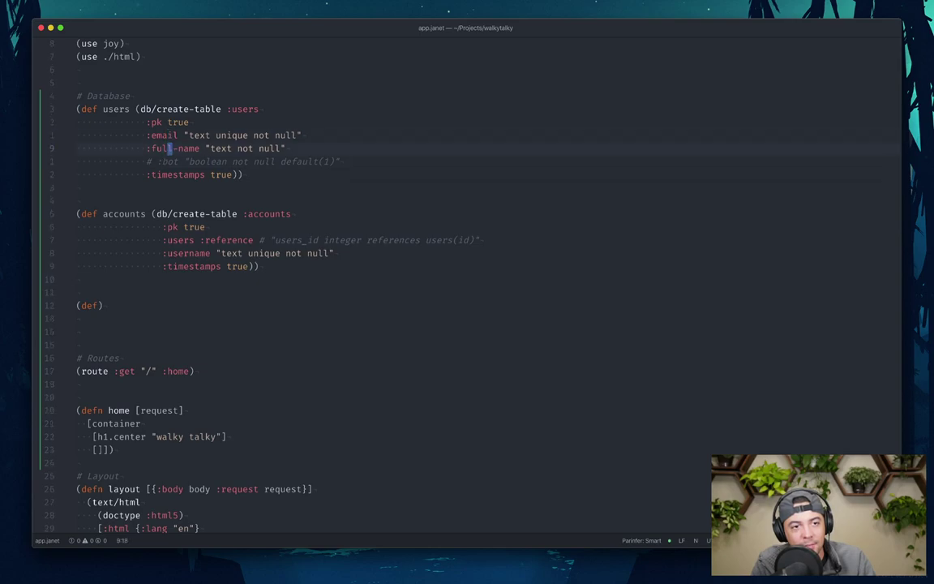
key(j)
key(j)
key(j)
key(j)
key(j)
key(j)
key(j)
key(w)
key(w)
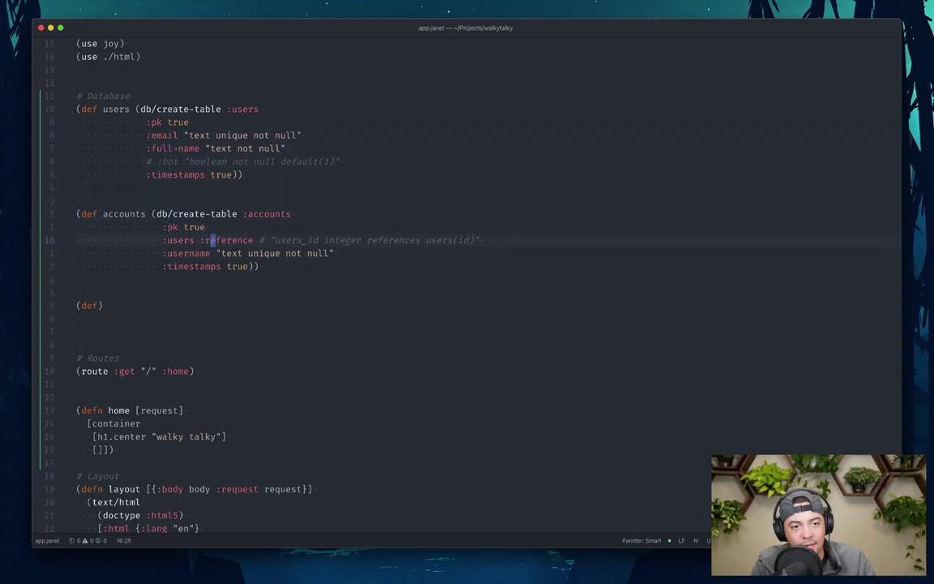
key(j)
key(j)
key(j)
key(i)
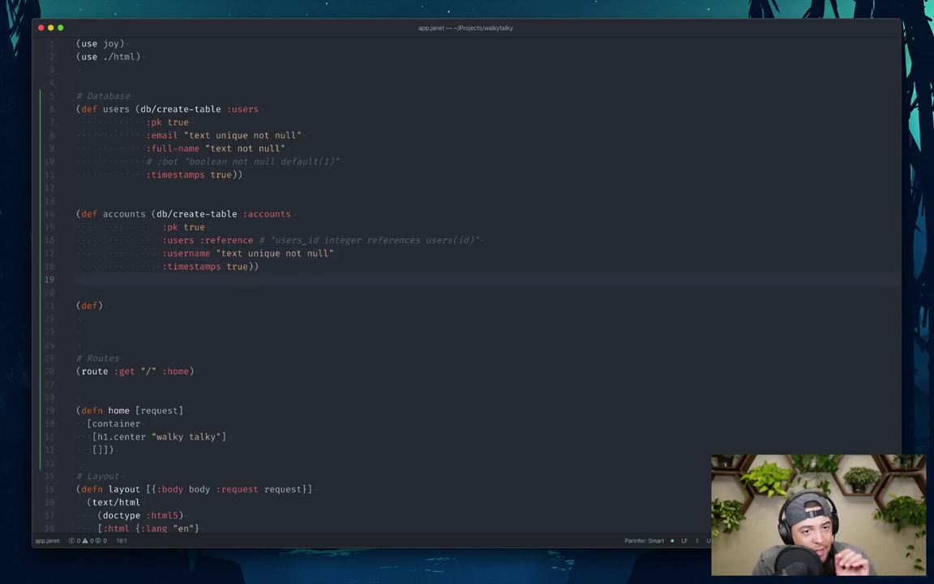
key(Escape)
key(k)
key(w)
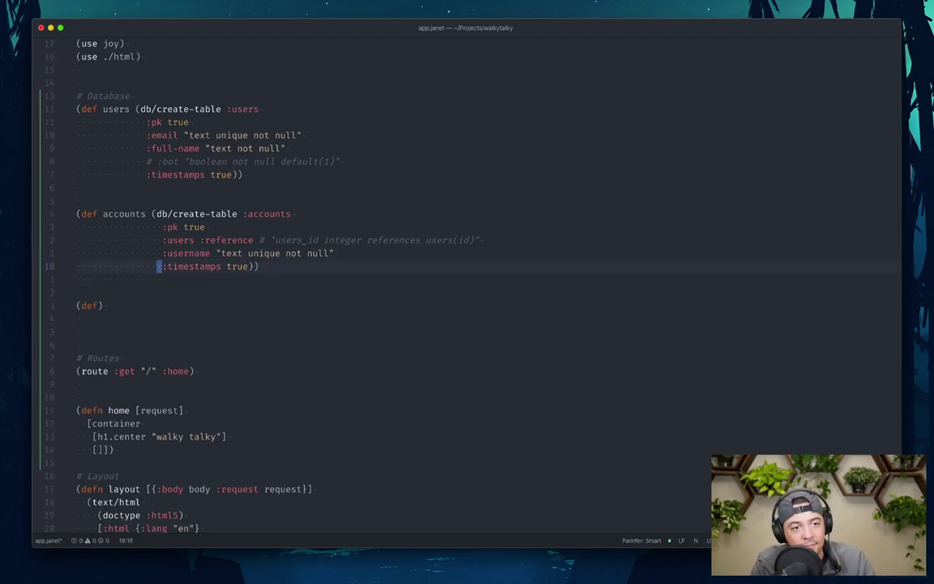
key(l)
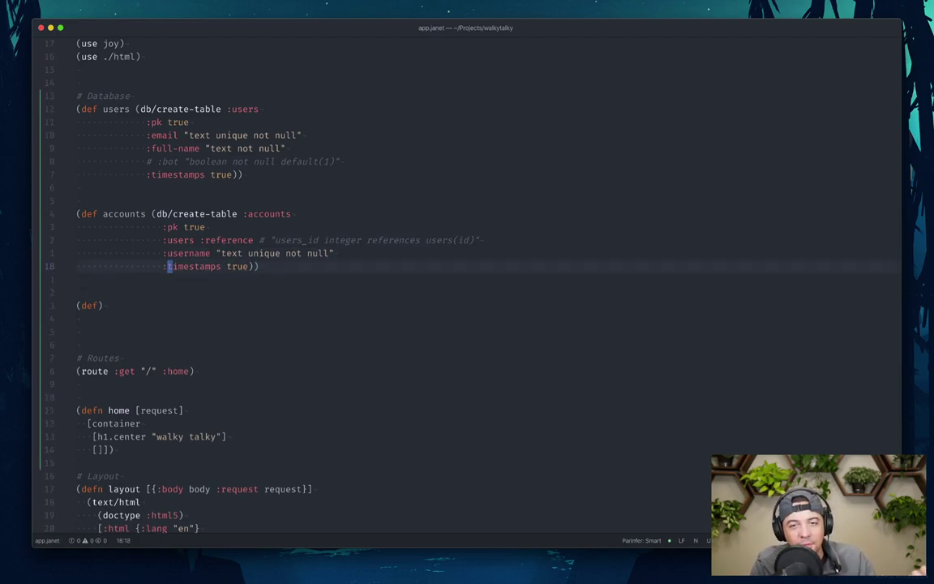
key(j)
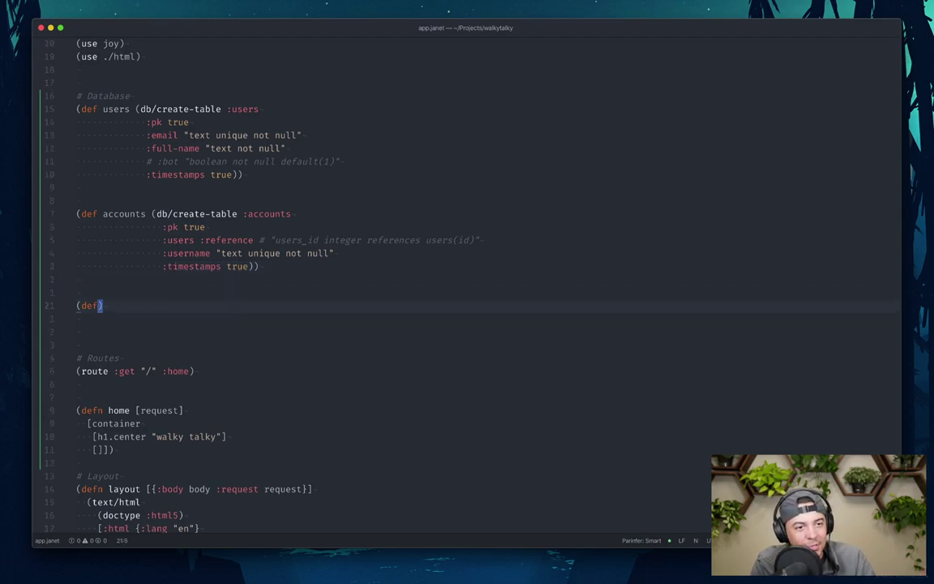
key(k)
key(k)
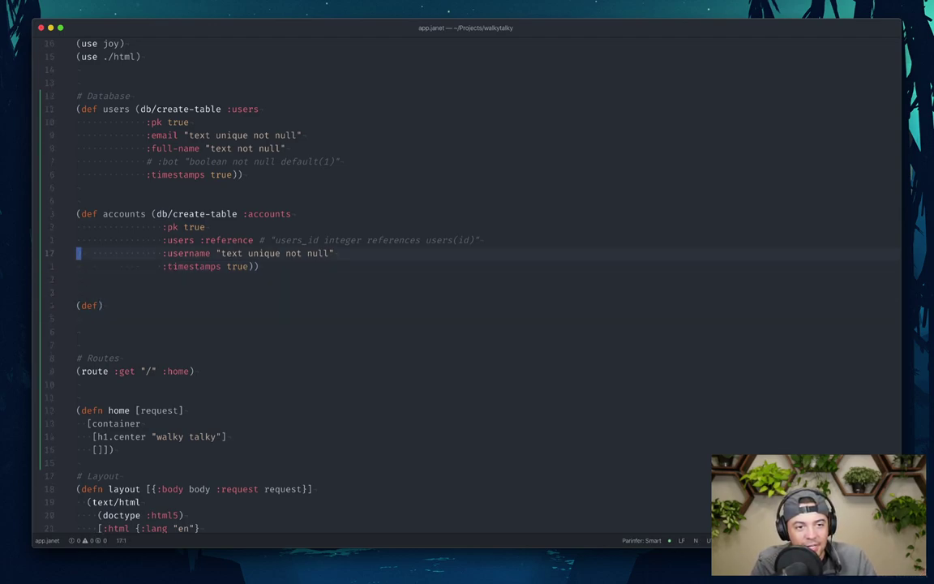
key(k)
key(^)
key(k)
key(k)
key(k)
key(k)
key(k)
key(k)
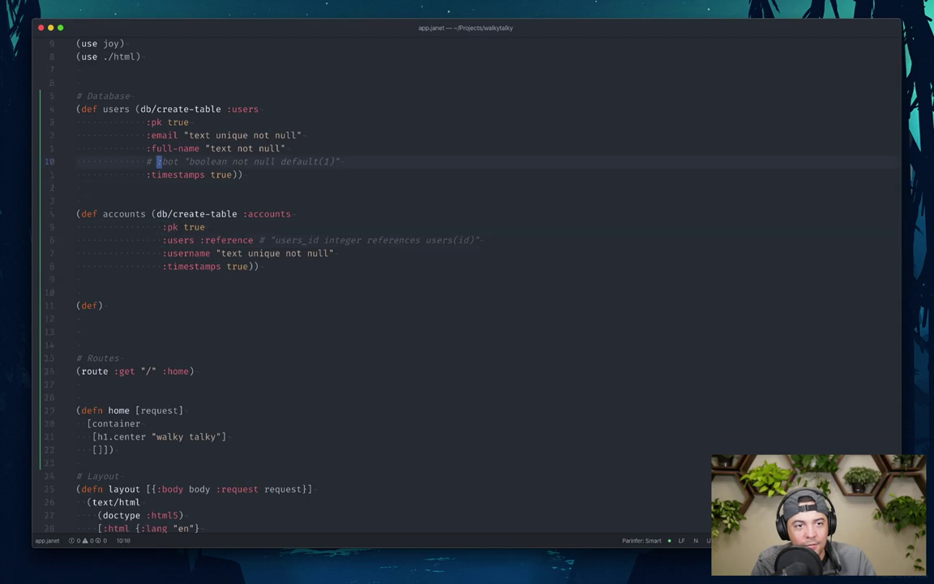
key(k)
key(k)
key(k)
key(j)
key(j)
key(j)
key(j)
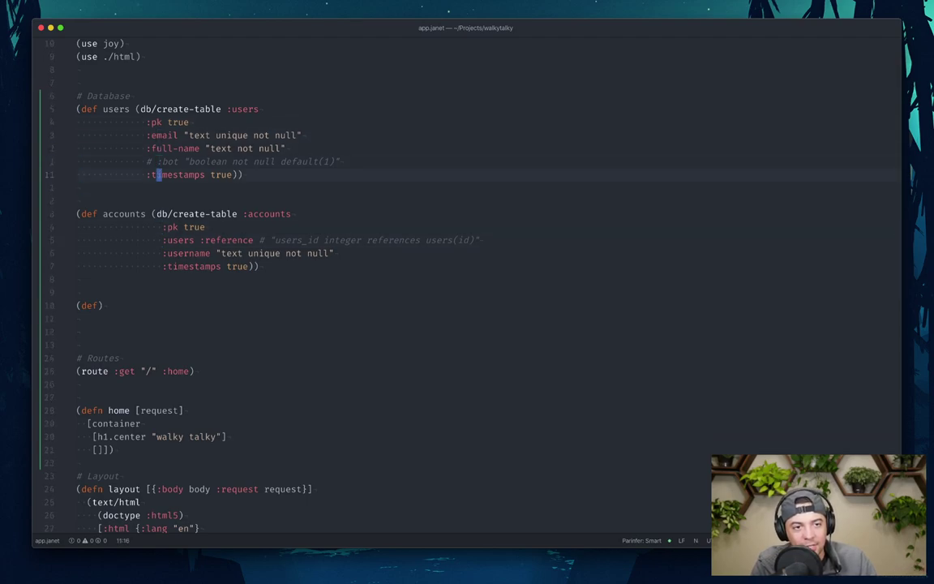
key(j)
key(j)
key(j)
key(j)
key(j)
key(j)
key(j)
key(j)
key(j)
key(j)
key(i)
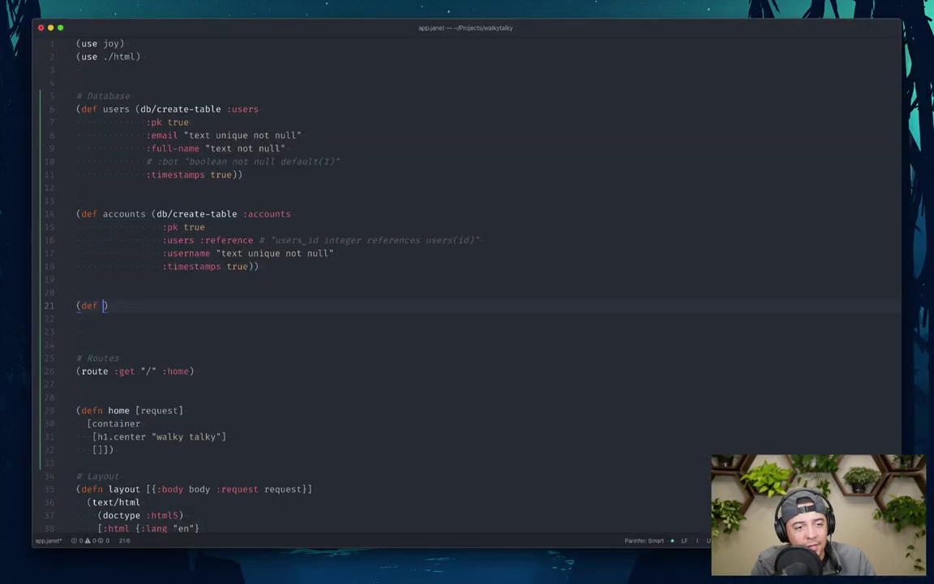
- Name the new def relationships instead of follows, then open a blank Safari tab
text(follows)
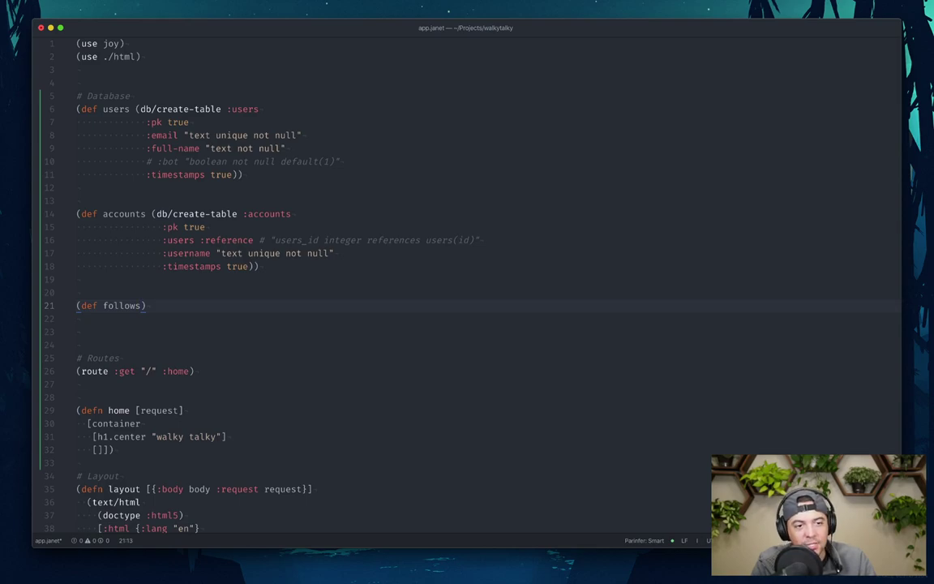
key(ctrl+w)
text(relationsihp)
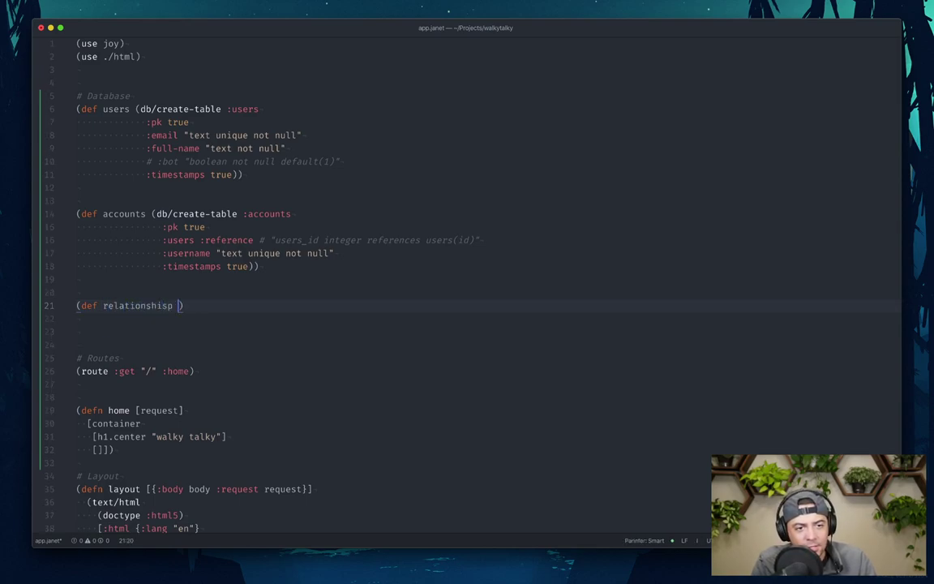
key(BackSpace)
key(BackSpace)
key(BackSpace)
text(ps)
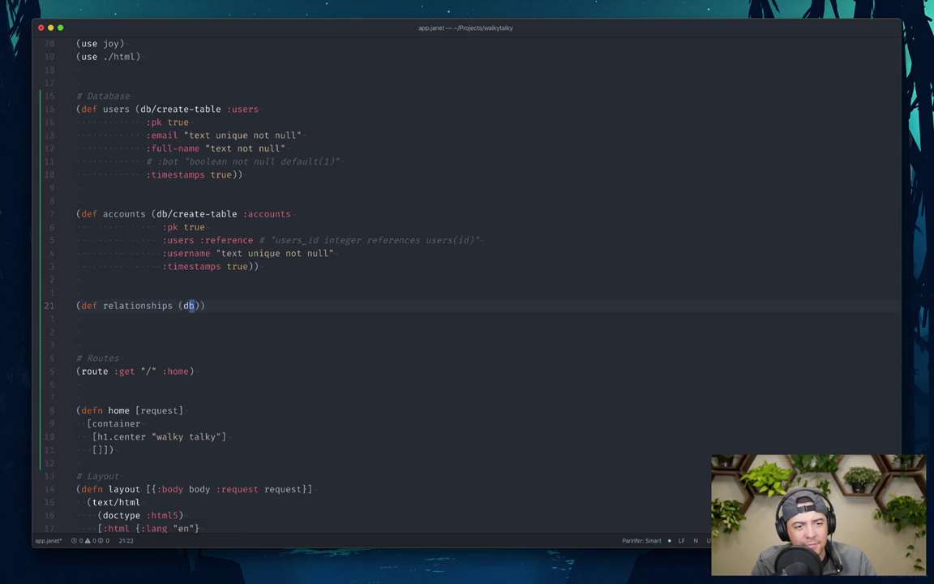
key(super+Tab)
key(super+t)
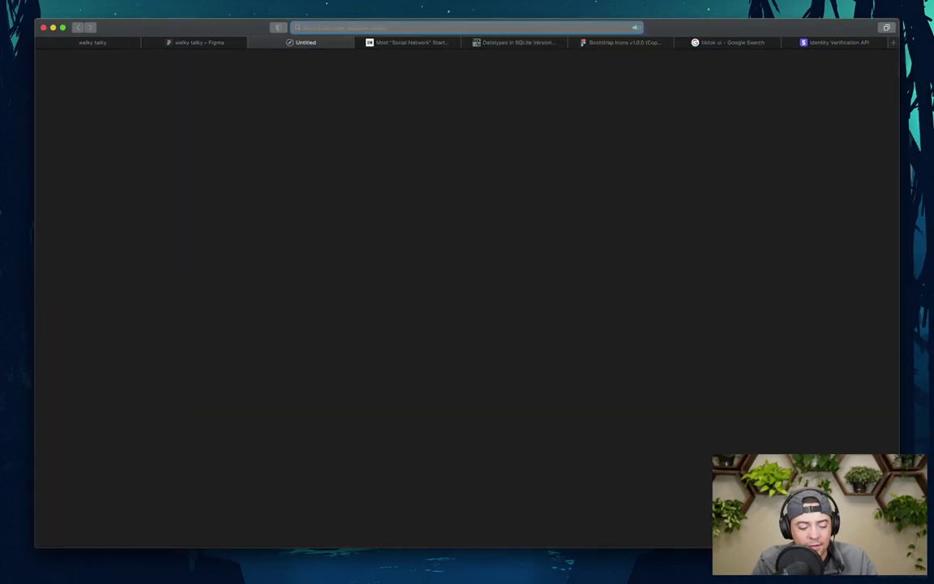
- Search Google for 'relationship synonym' and expand the similar-words list
text(relationship syn)
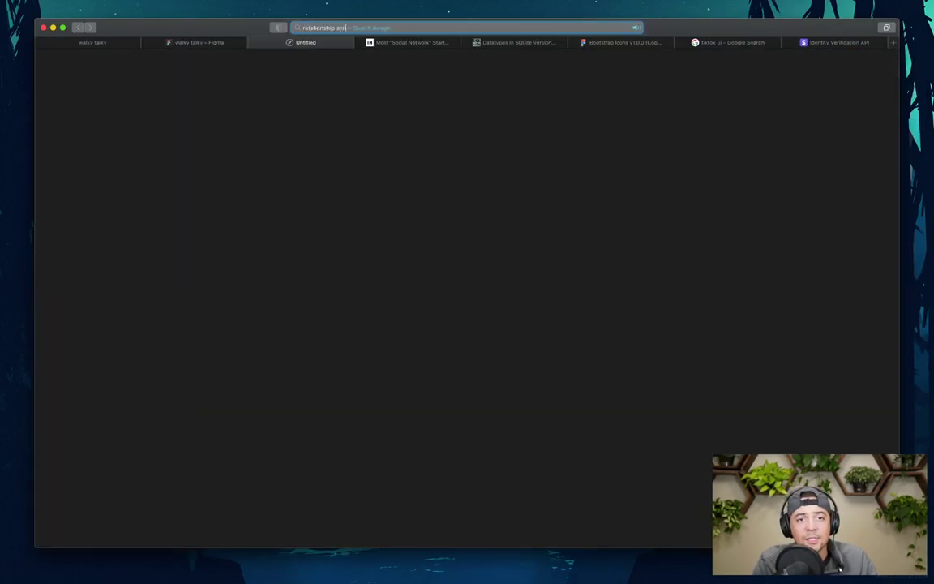
text(onym)
key(Return)
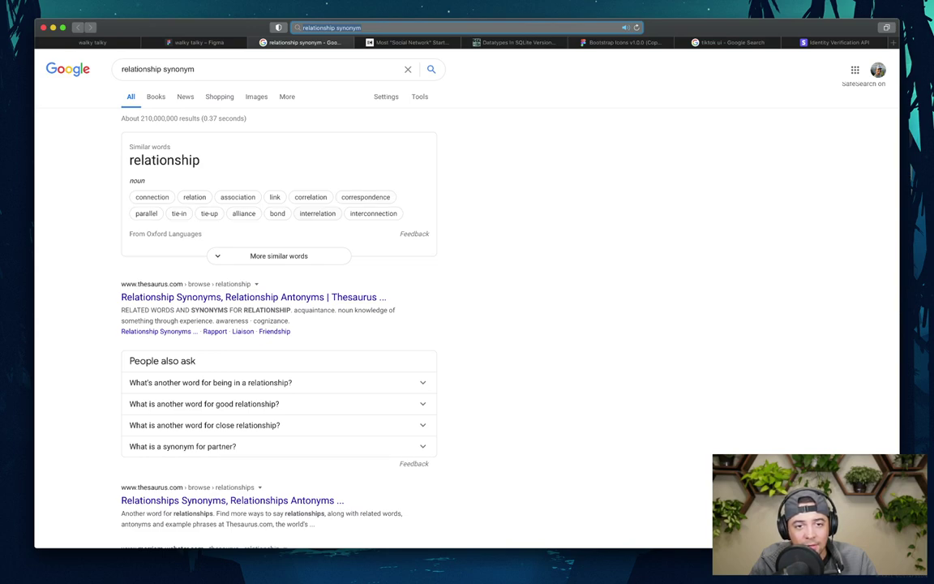
click(279, 256)
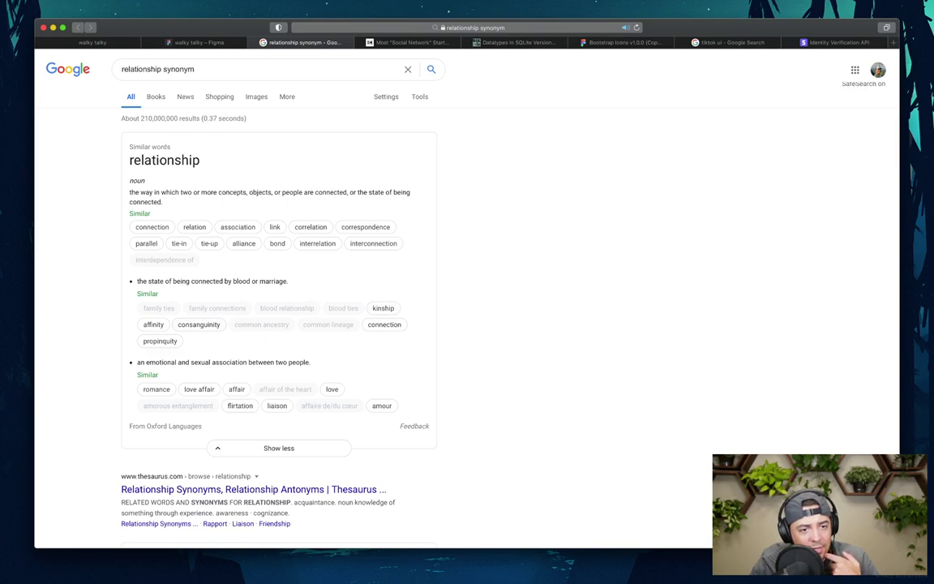
scroll(466, 300, down, 1)
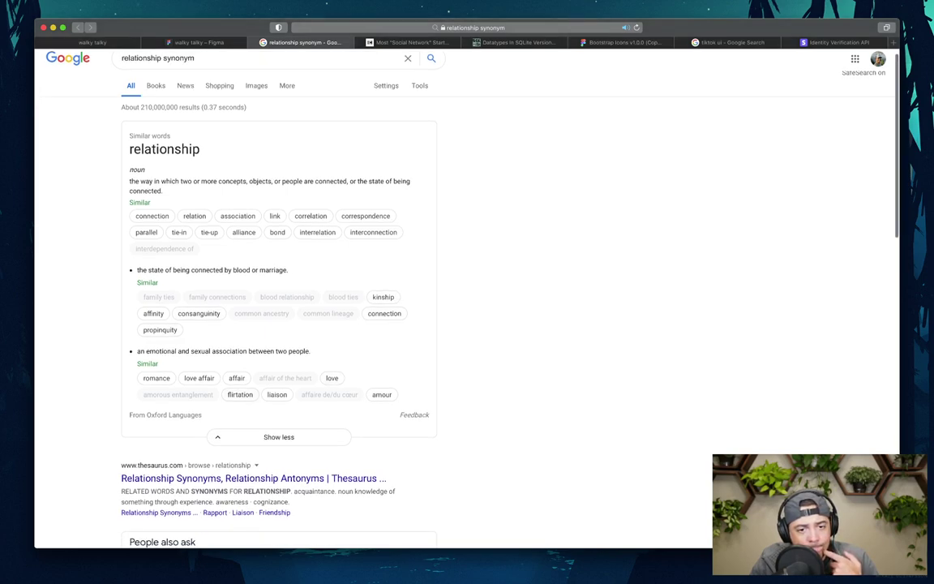
scroll(467, 300, up, 1)
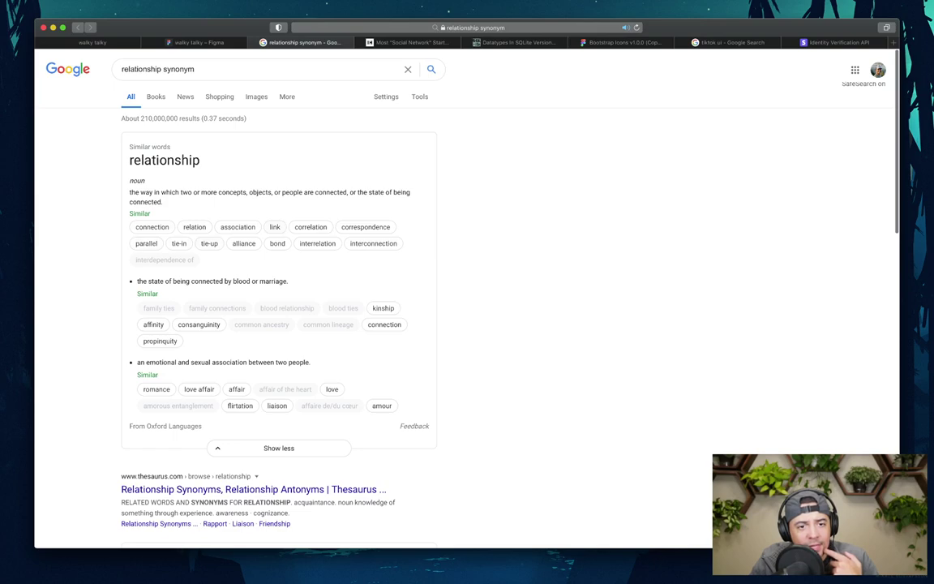
- Look up the definitions of 'link' and 'relationship'
click(275, 227)
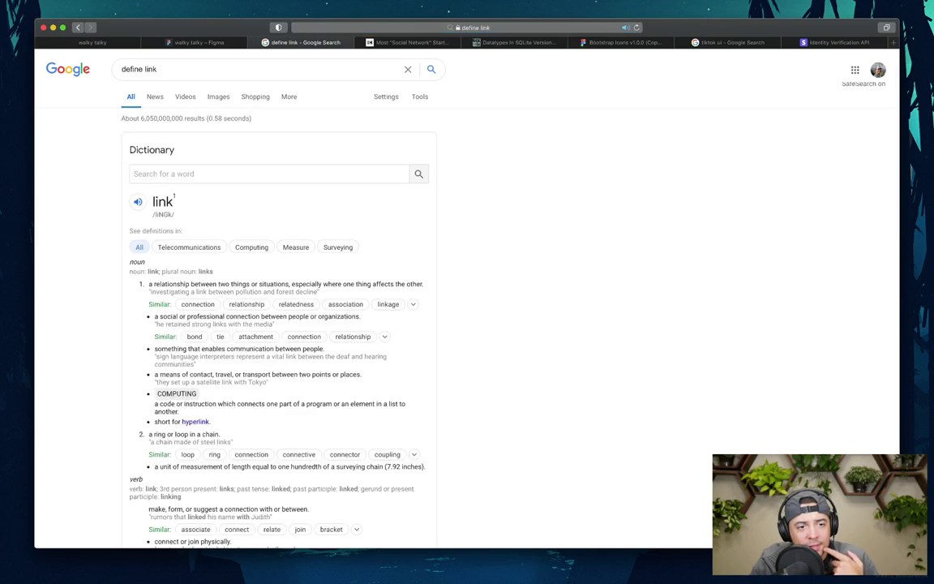
scroll(466, 325, down, 5)
click(247, 145)
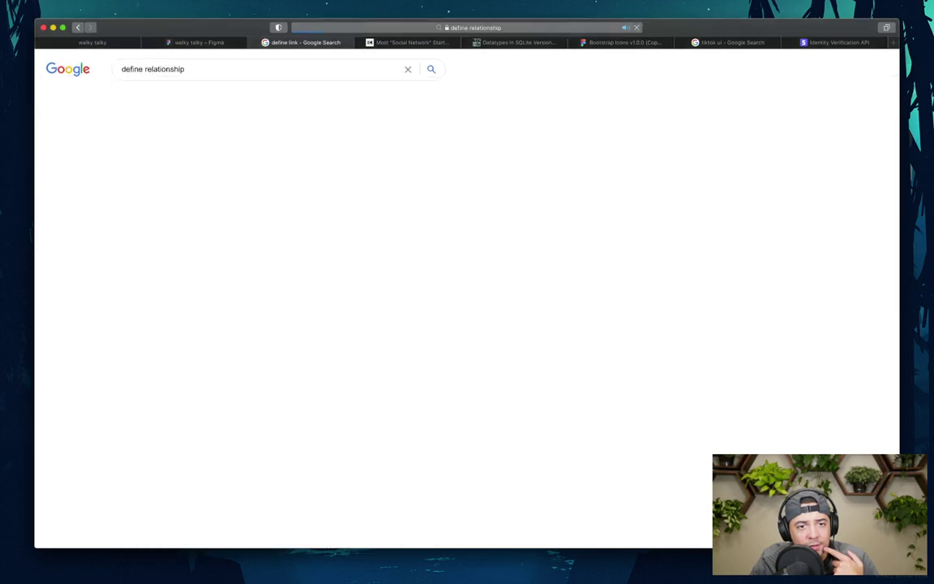
- Define relationships in app.janet as (db/create-table :relationships)
key(super+Tab)
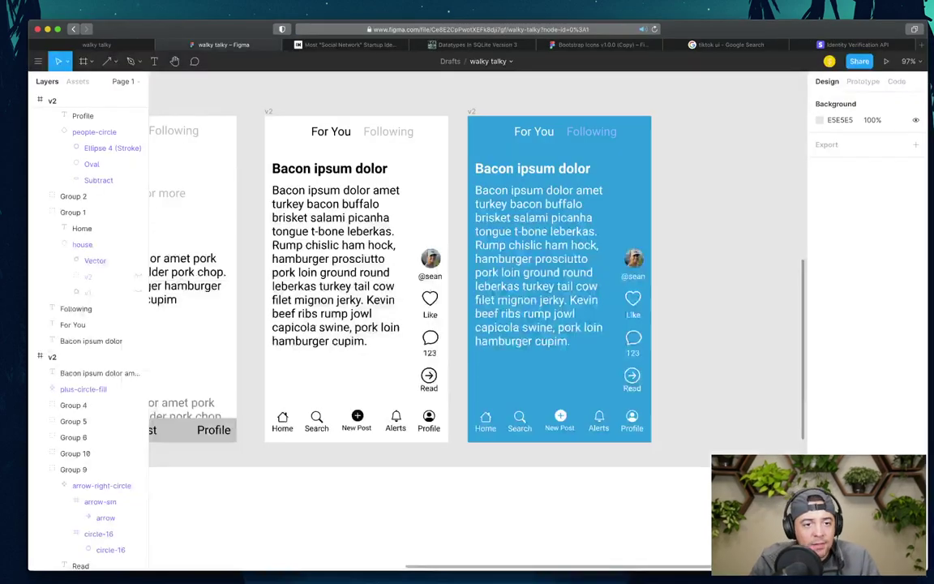
key(super+Tab)
text(ips (db)
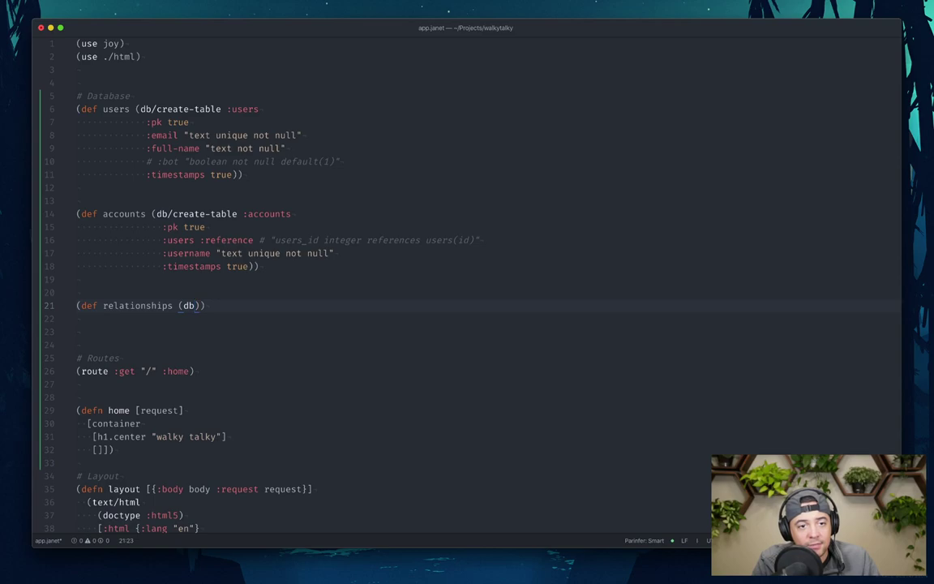
text(/create-table :)
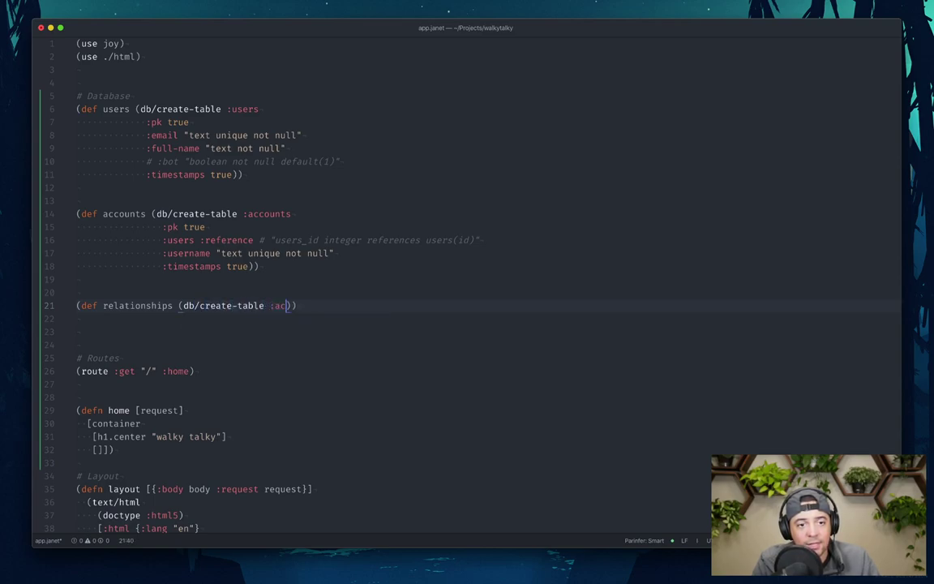
text(relationships)
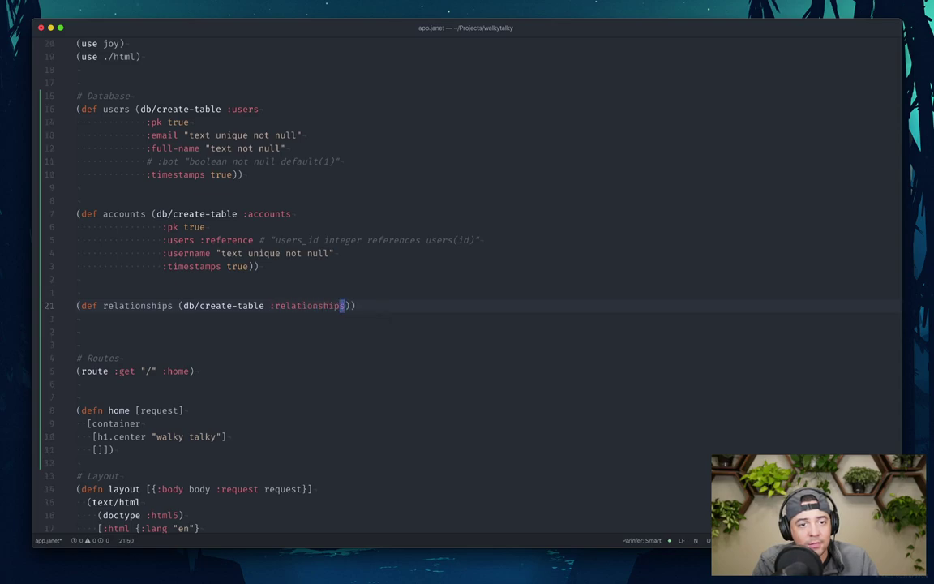
key(Return)
key(Tab)
- Give the relationships table :pk true and :timestamps true, with a blank line between them
text(:pk true :)
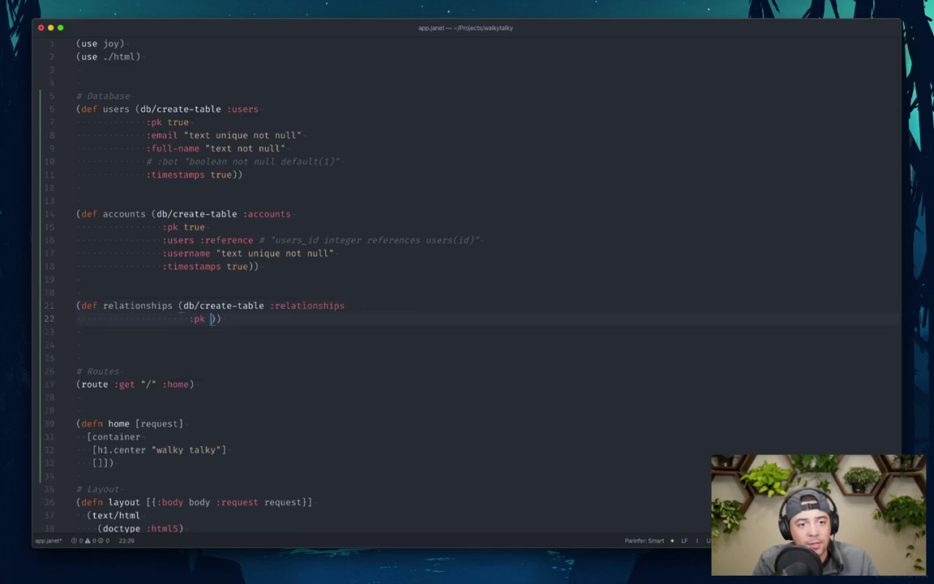
text(timestamp)
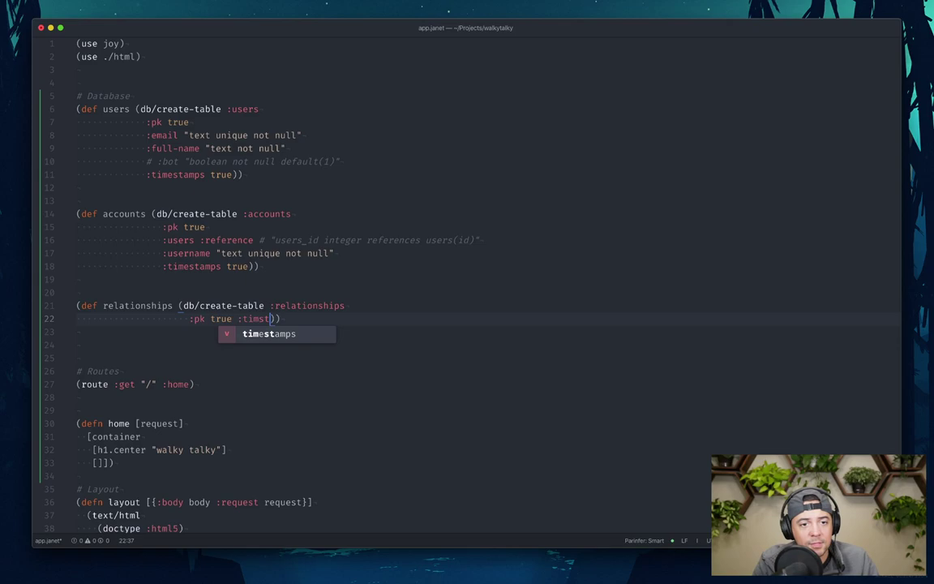
key(BackSpace)
text(s true)
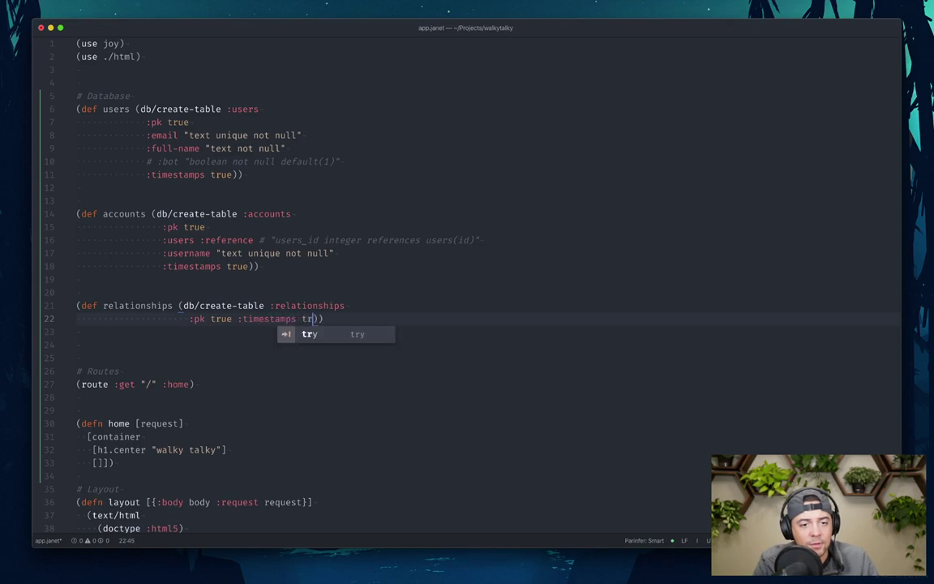
key(alt+Left)
key(alt+Left)
key(Return)
key(Return)
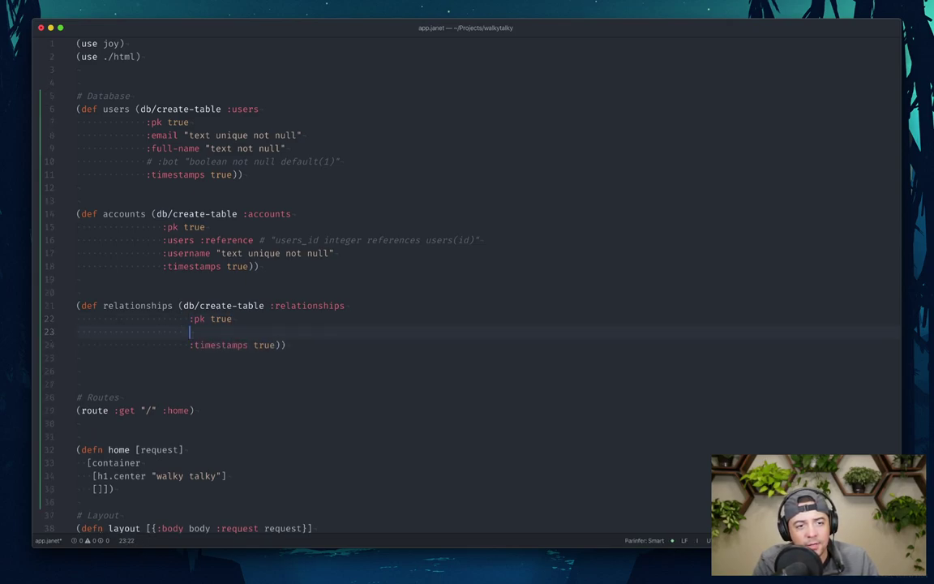
text(:)
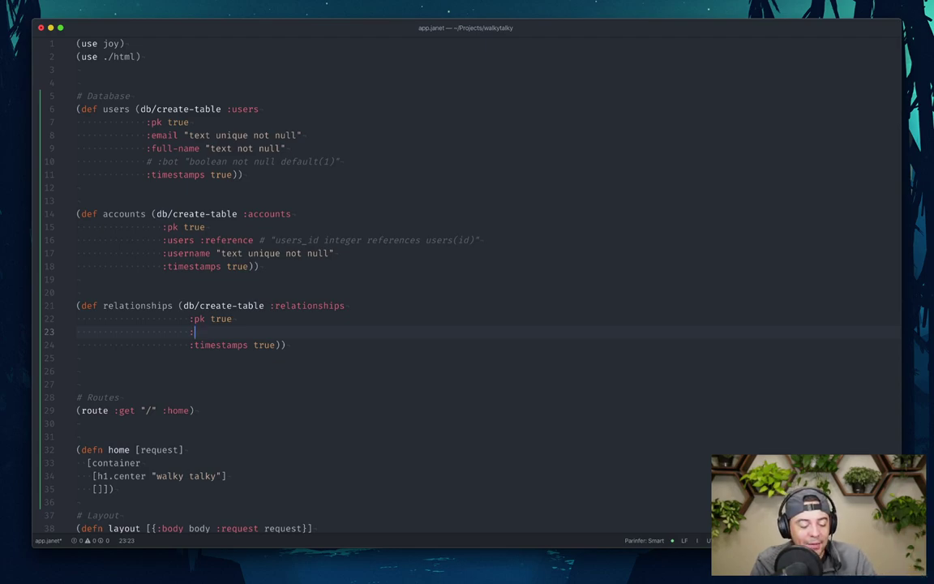
key(super+Tab)
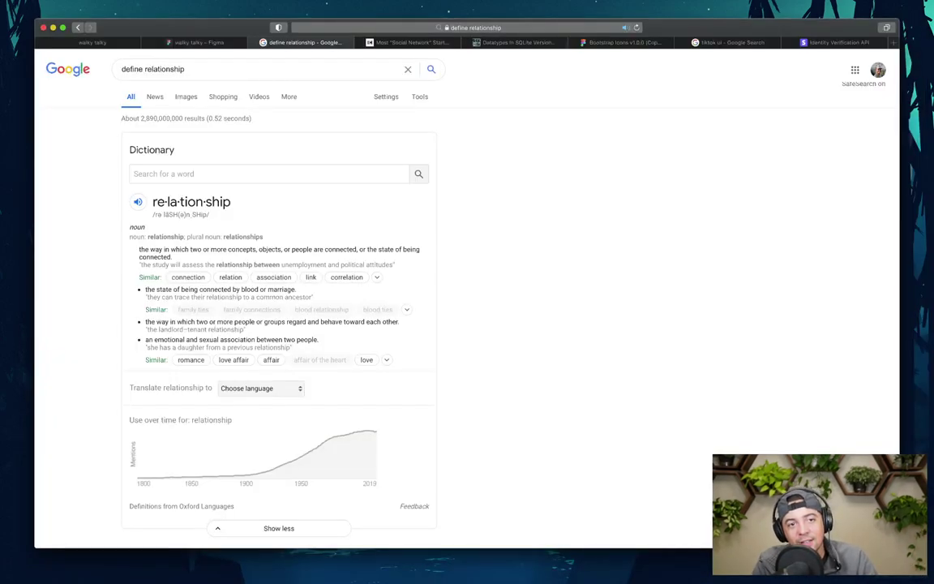
key(super+t)
text(sqlite.org)
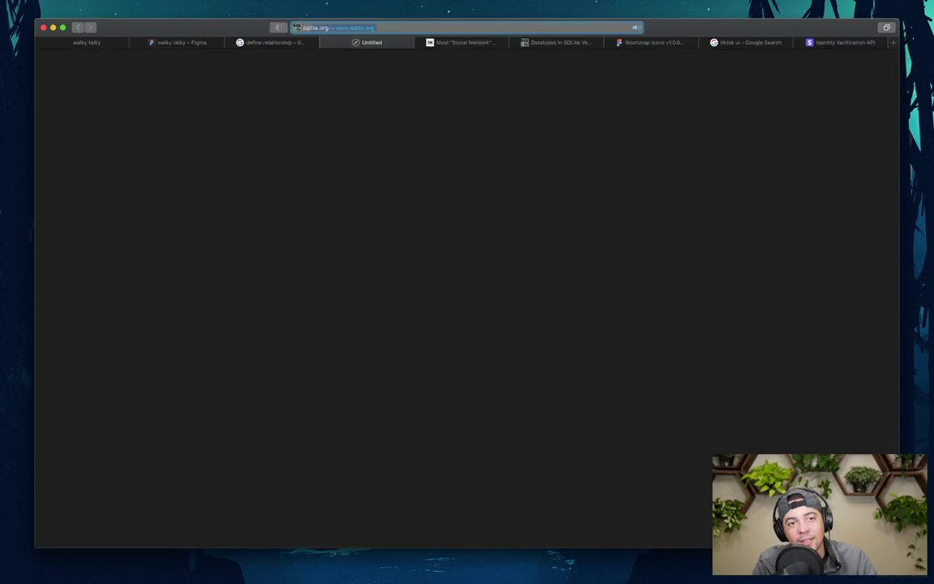
key(Return)
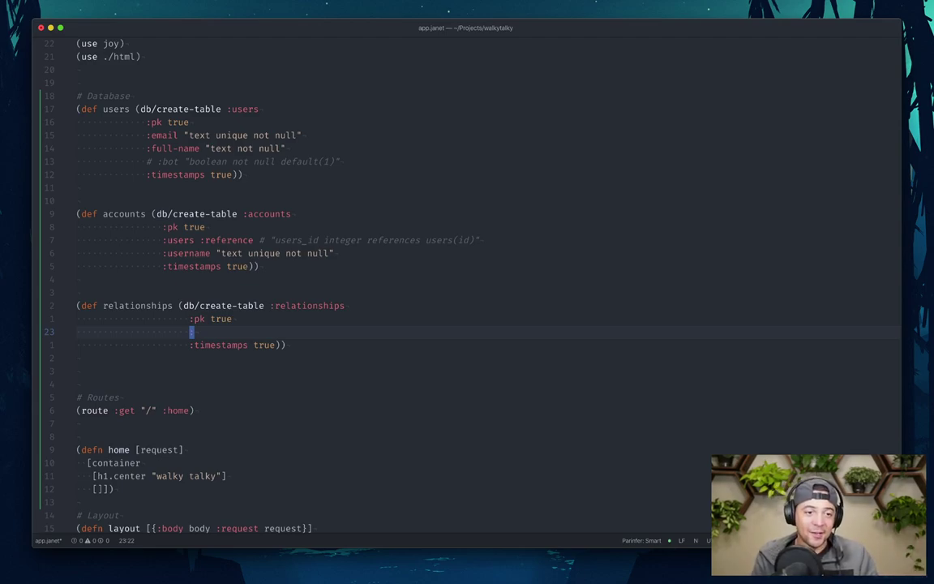
key(a)
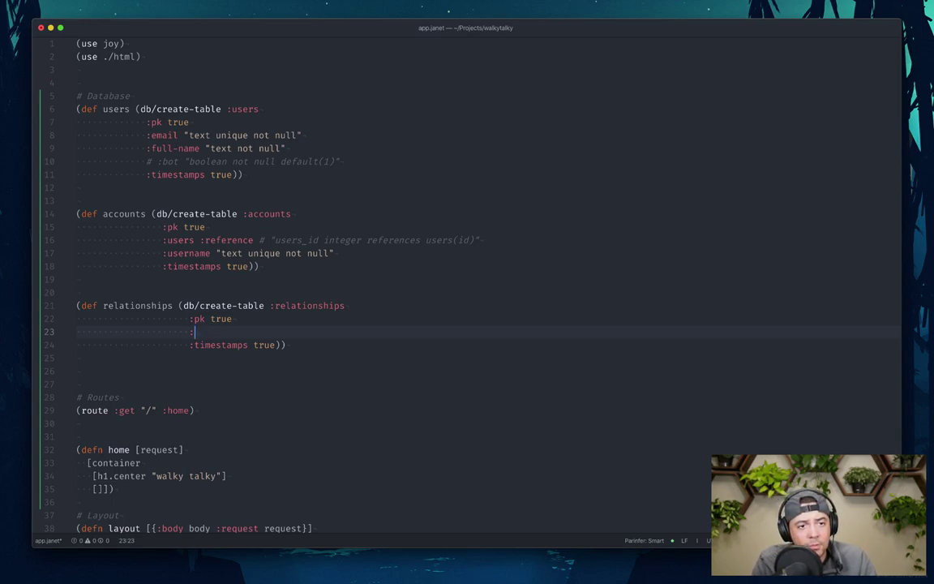
key(Up)
key(Up)
key(Up)
key(Up)
key(Up)
key(Up)
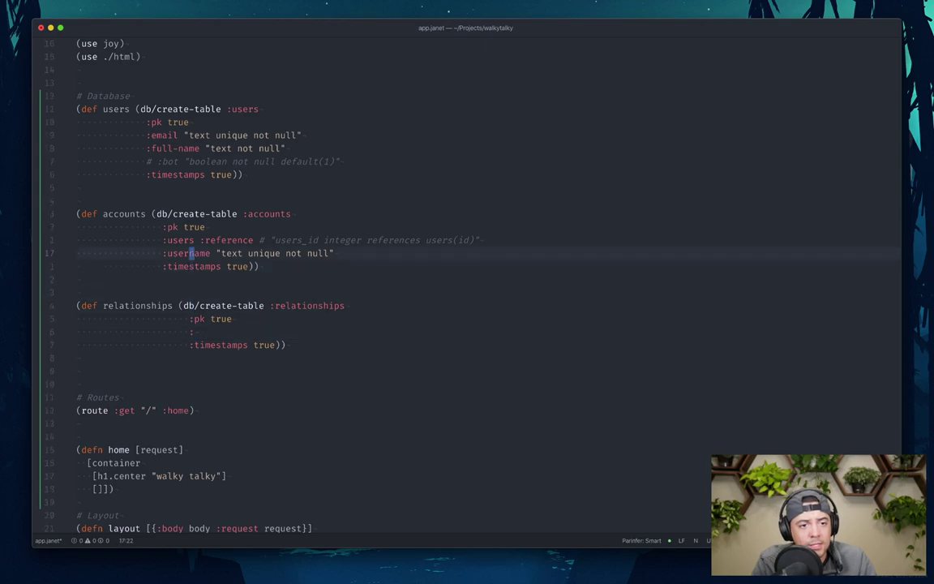
key(End)
key(Return)
text(:full-name)
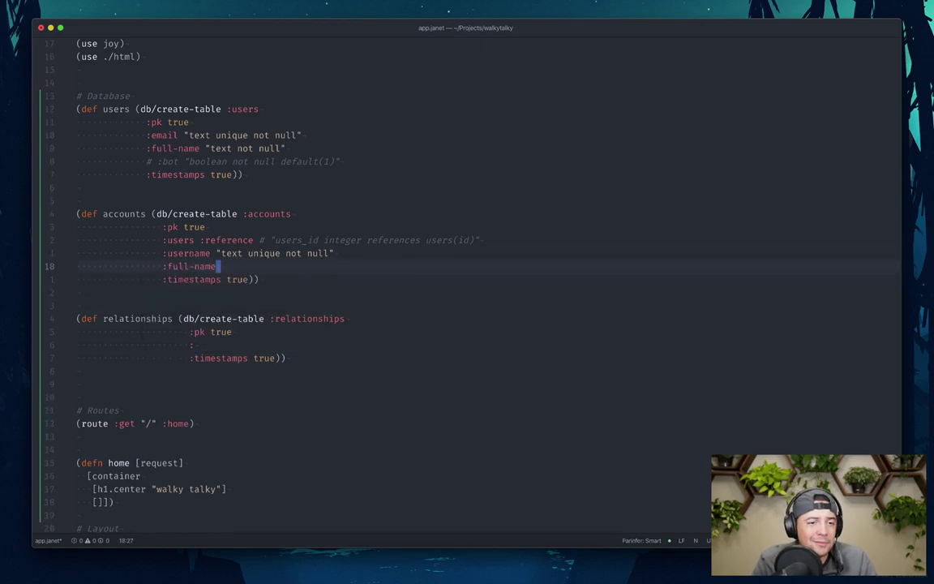
key(super+z)
key(j)
key(j)
key(j)
key(j)
key(j)
key(j)
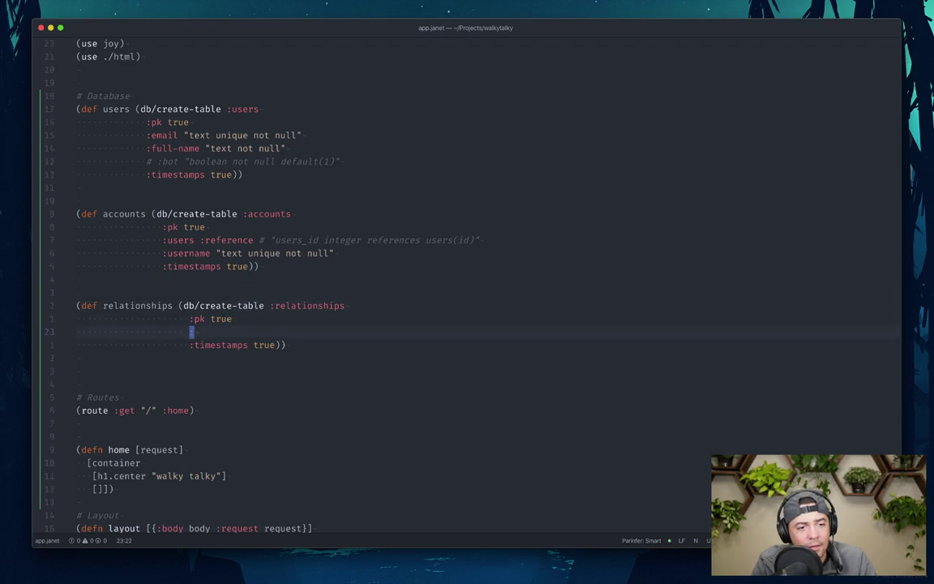
key(A)
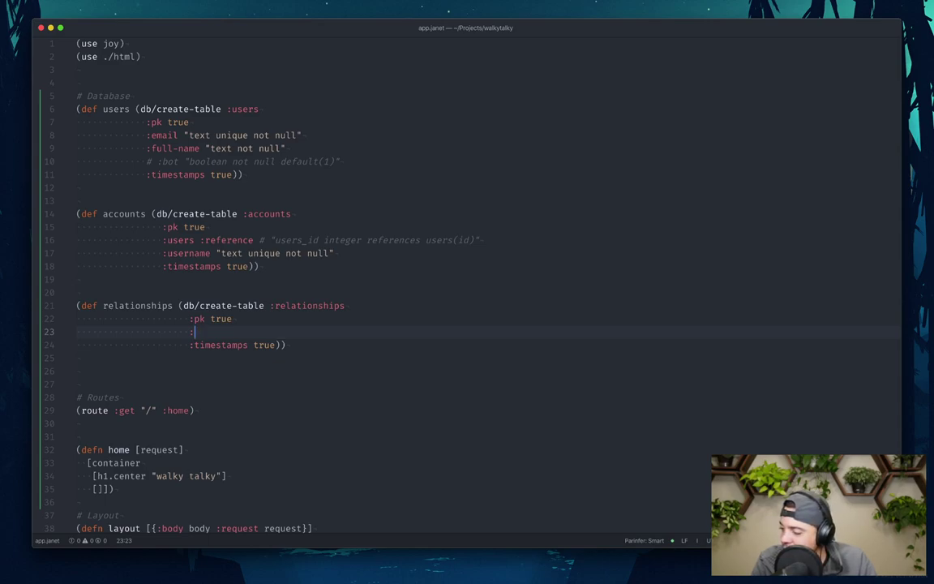
- Add :followed and :following keys, typing :followed as "integer references users(id)"
text(follo)
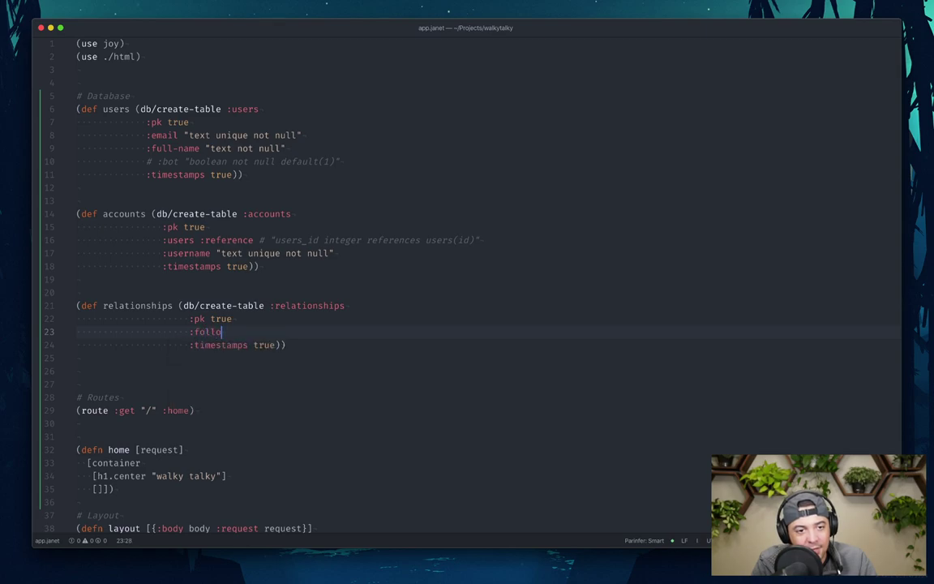
text(wed)
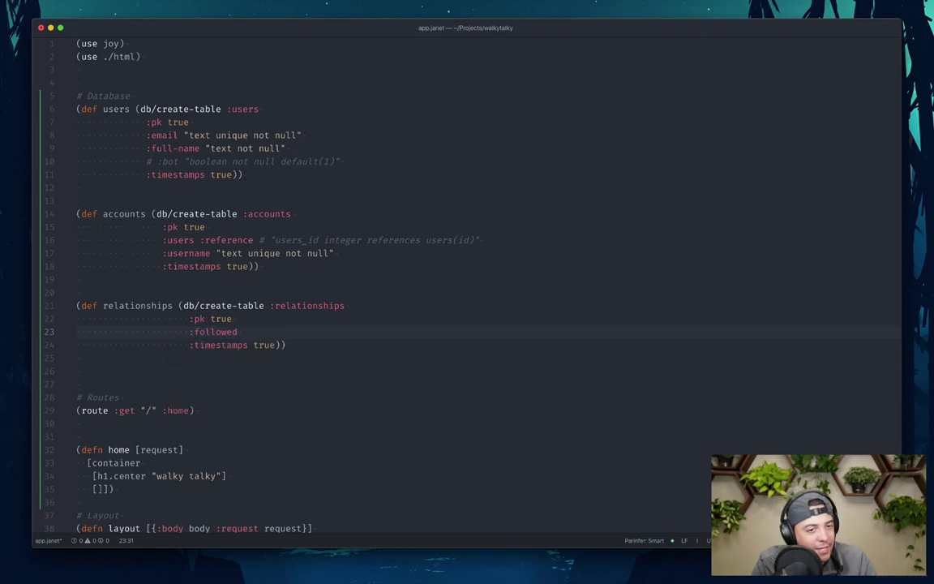
key(Return)
text(:following)
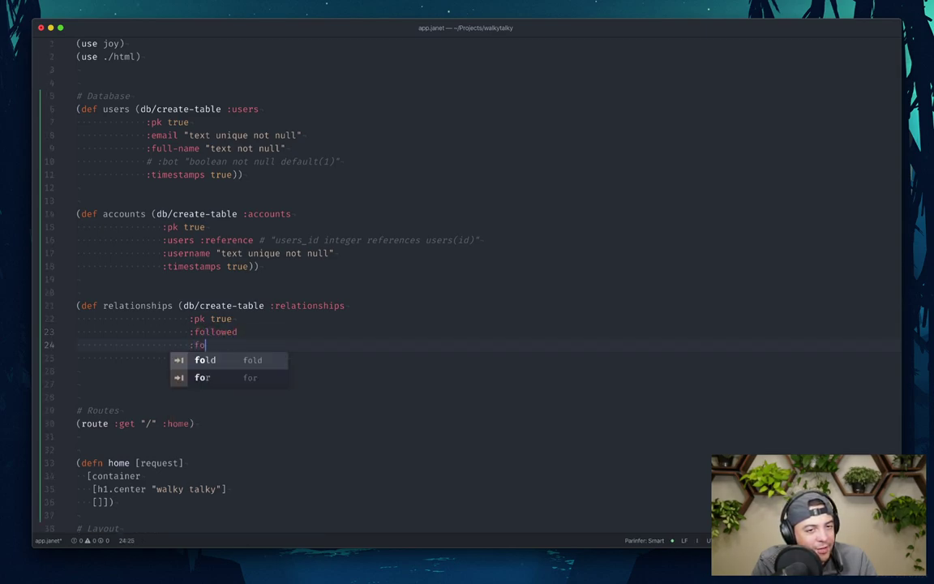
click(237, 332)
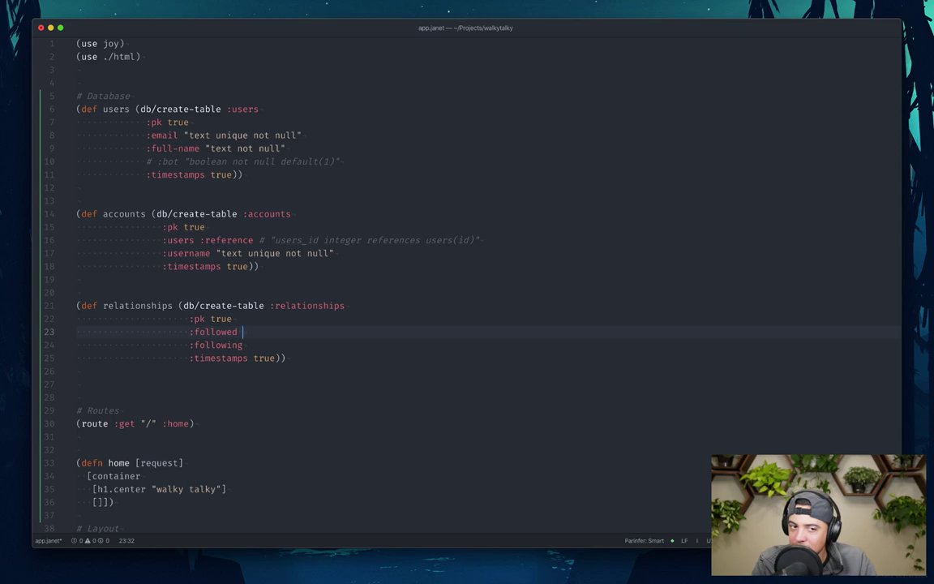
key(Escape)
text(a)
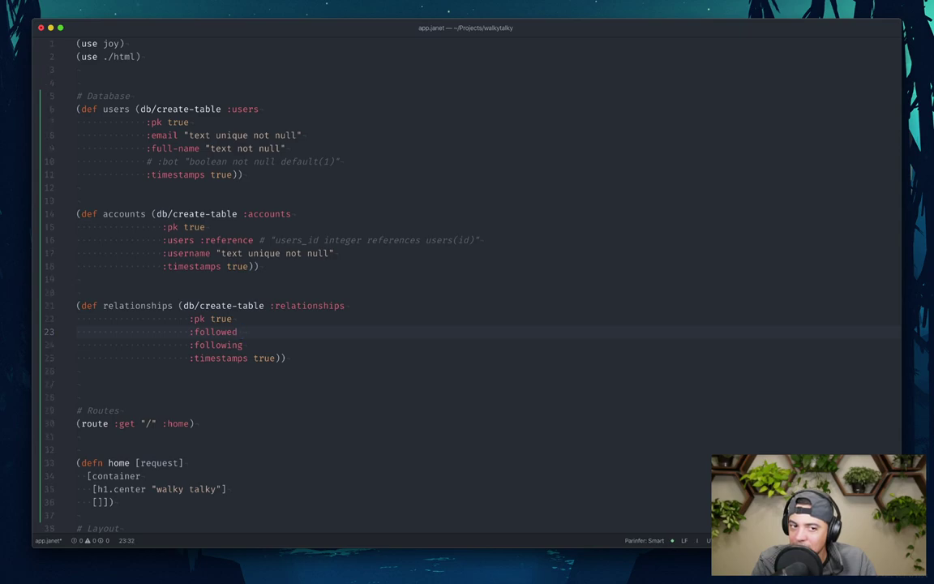
text(:references)
key(alt+BackSpace)
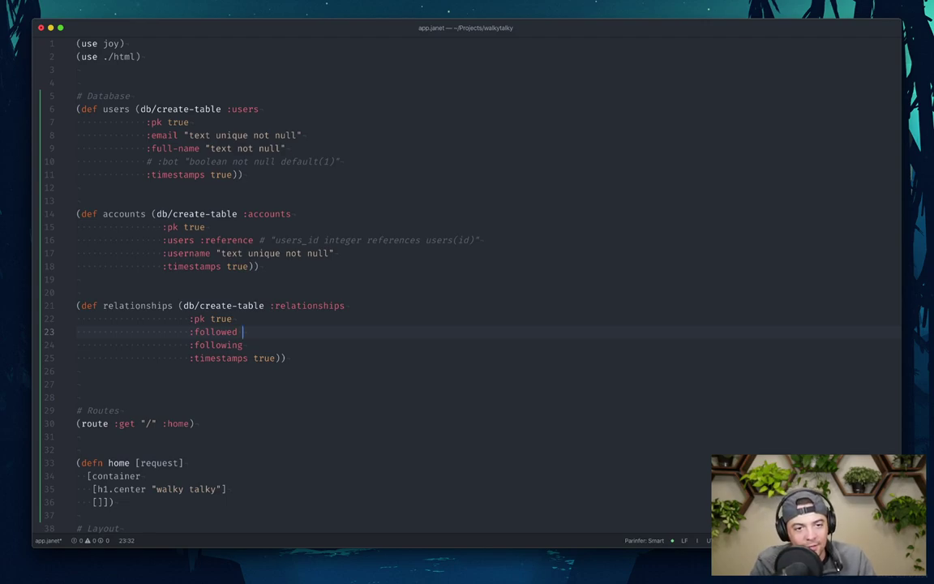
text(")
text(references u)
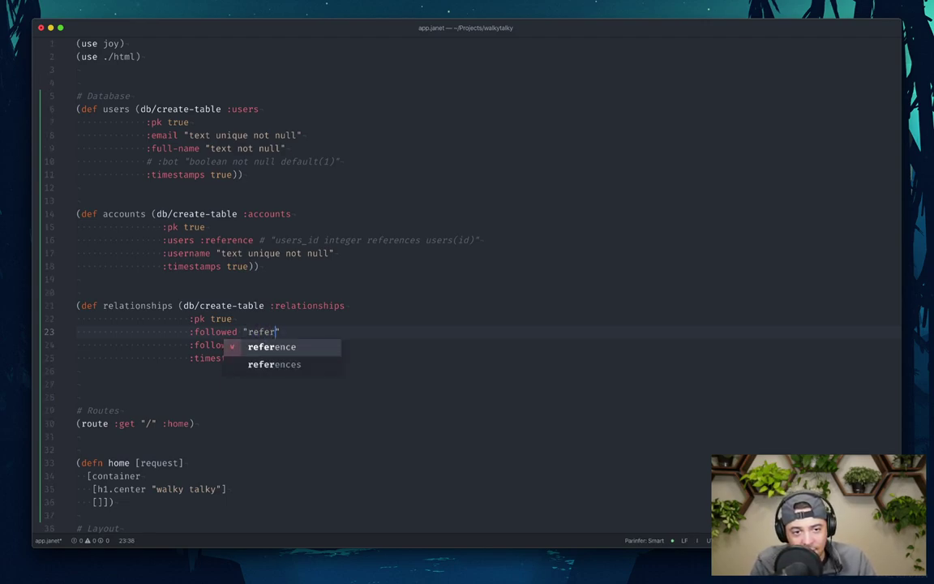
text(sers(id))
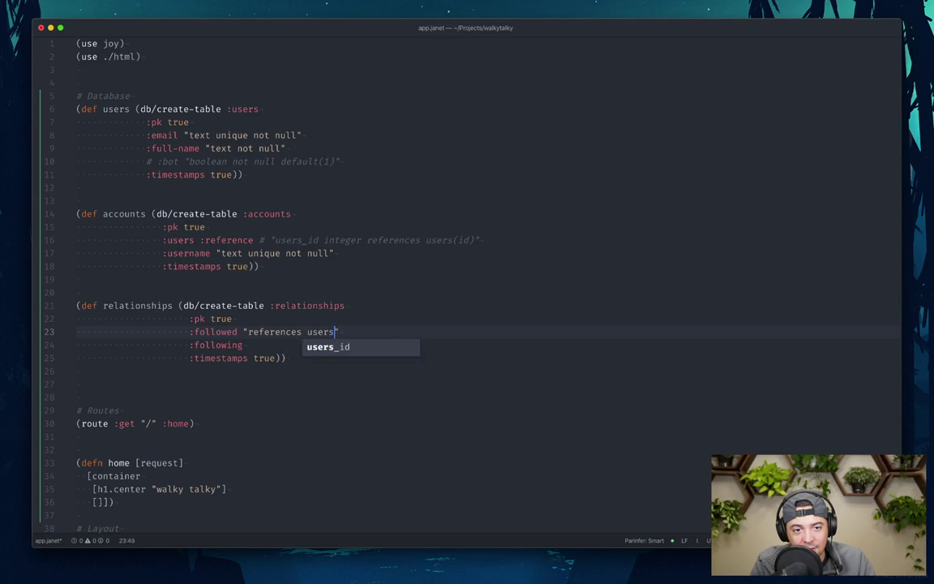
key(Escape)
key(b)
key(b)
key(b)
key(b)
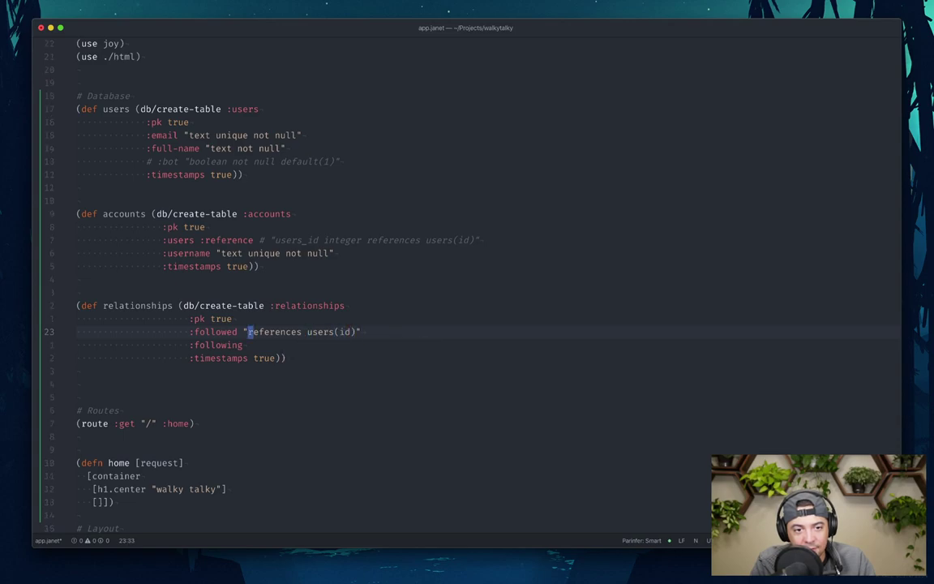
key(i)
click(247, 332)
text(integer)
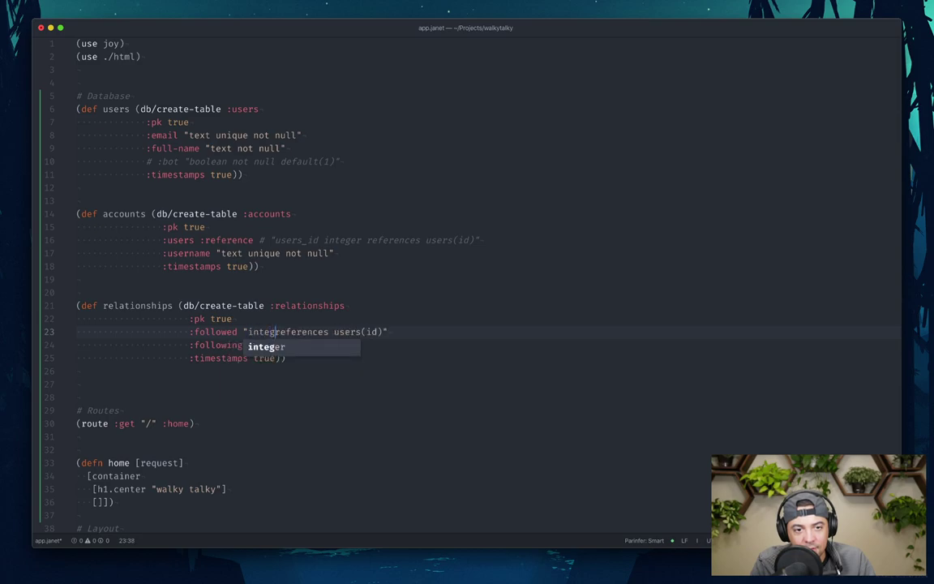
- Start the :following value as "integer references", checking the accounts table's users reference
click(243, 344)
text("integer rere)
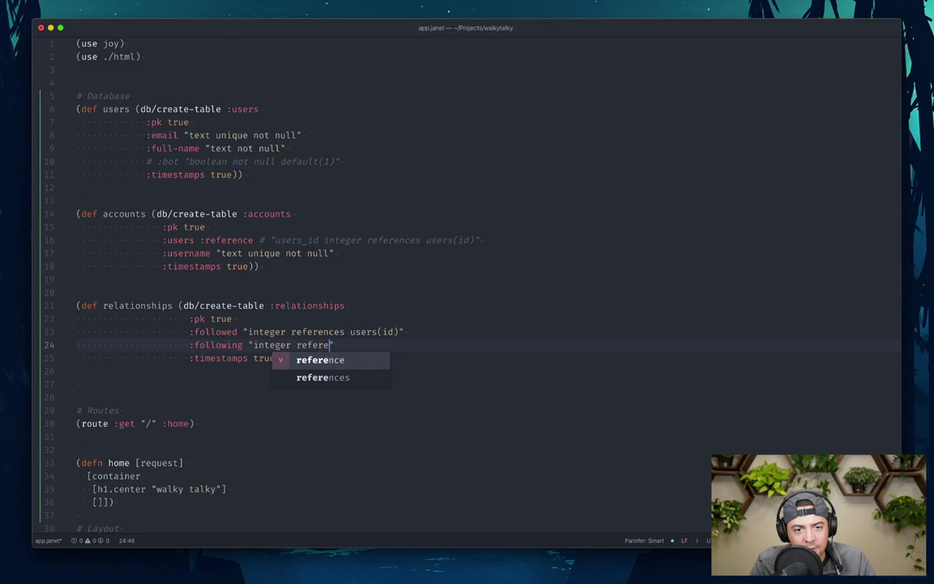
key(Down)
key(Return)
key(Escape)
key(k)
key(k)
key(k)
key(k)
key(k)
key(k)
key(k)
key(k)
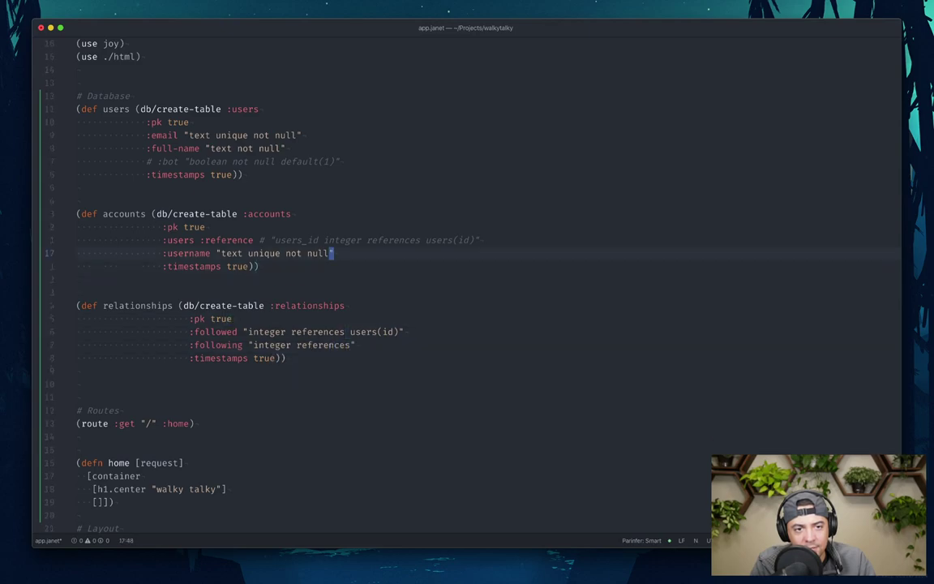
key(b)
key(b)
key(b)
key(b)
key(b)
key(b)
key(b)
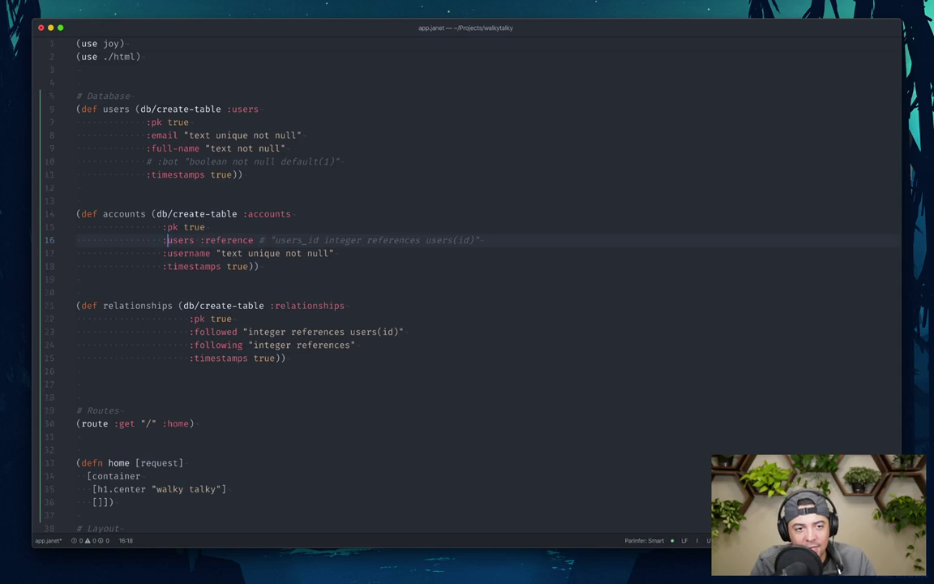
key(v)
key(e)
key(l)
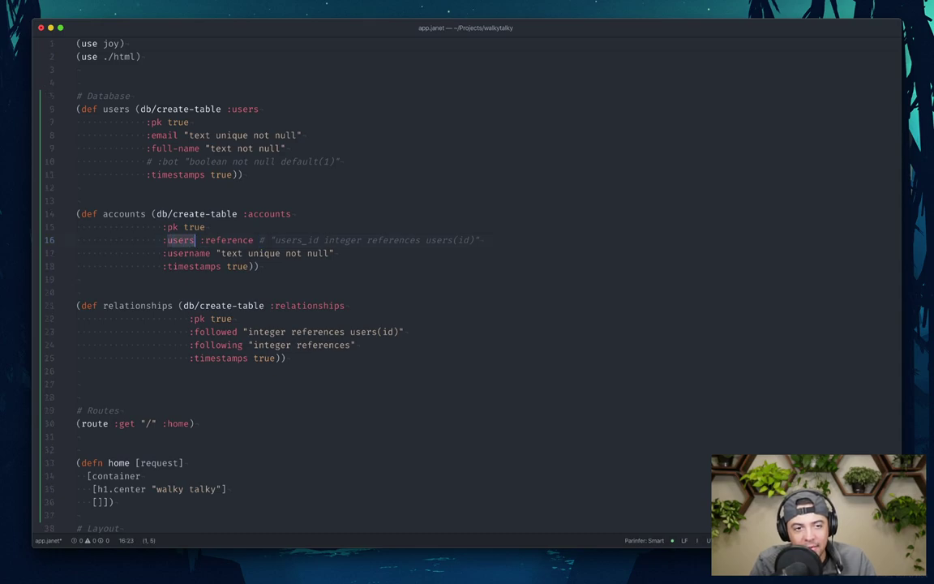
key(h)
key(h)
key(h)
key(Escape)
key(})
- Complete :following as "integer references users(id)"
click(255, 358)
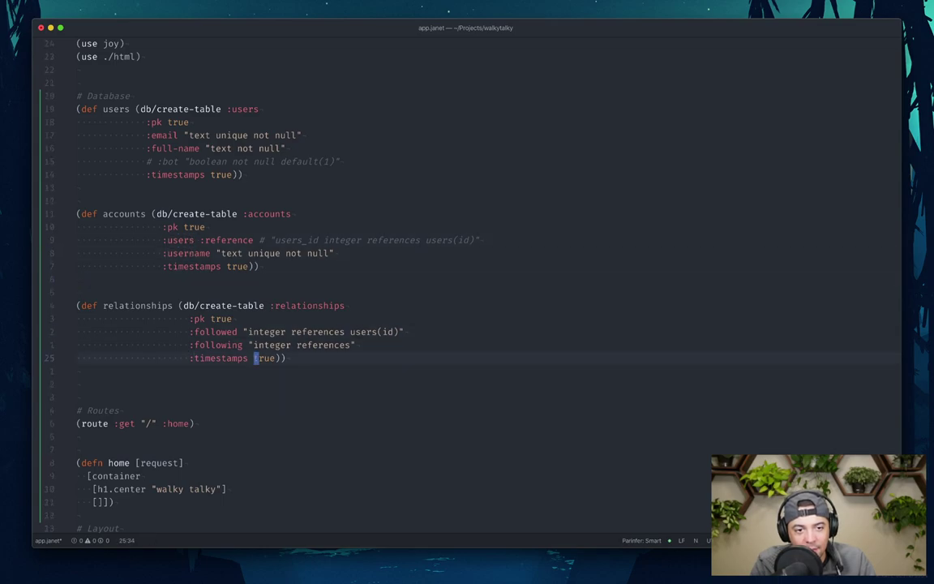
key(k)
key(k)
key(shift+b)
key(b)
key(b)
key(shift+w)
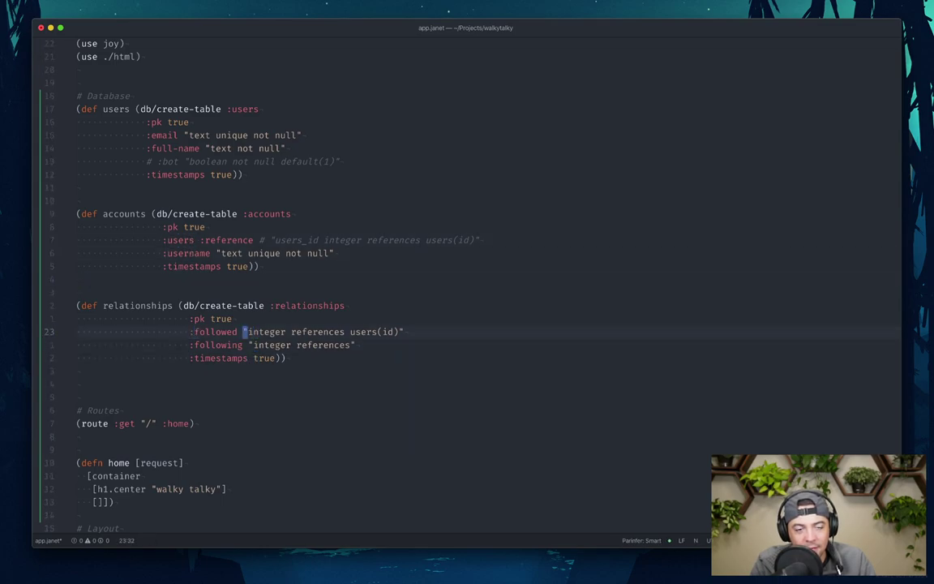
key(k)
key(k)
key(b)
key(shift+b)
key(l)
key(l)
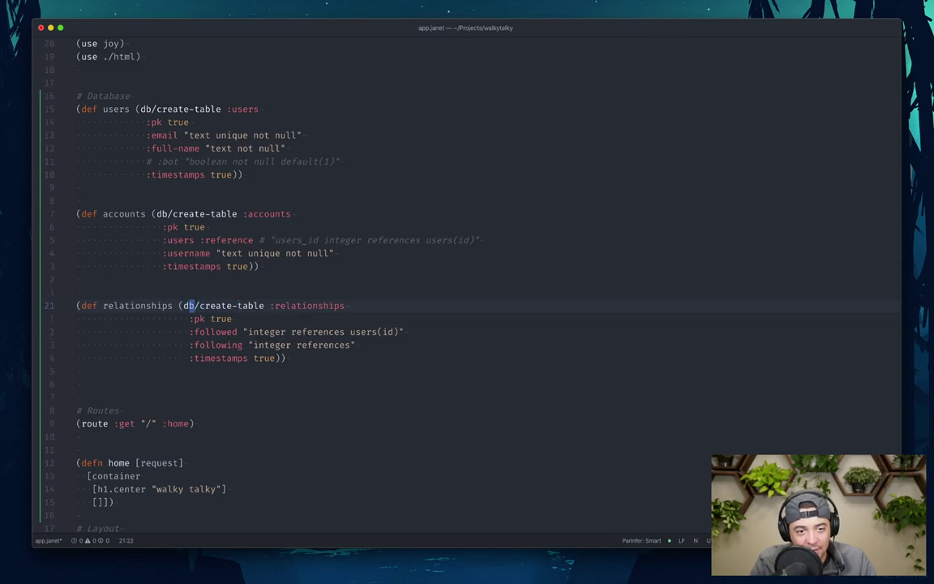
key(l)
key(l)
key(v)
key(l)
key(l)
key(l)
key(l)
key(l)
key(l)
key(l)
key(l)
key(l)
key(l)
key(l)
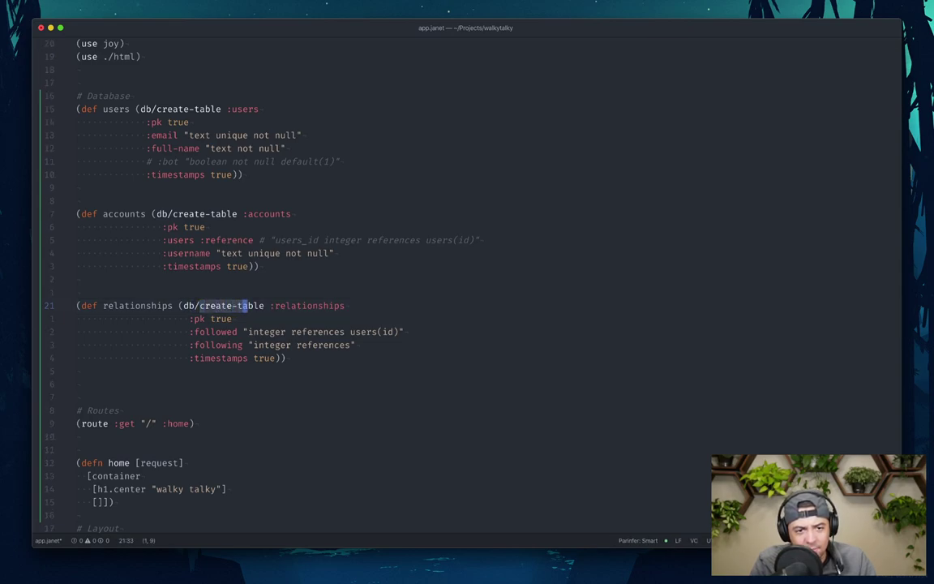
key(Escape)
key(j)
key(j)
key(j)
key(j)
text(kw)
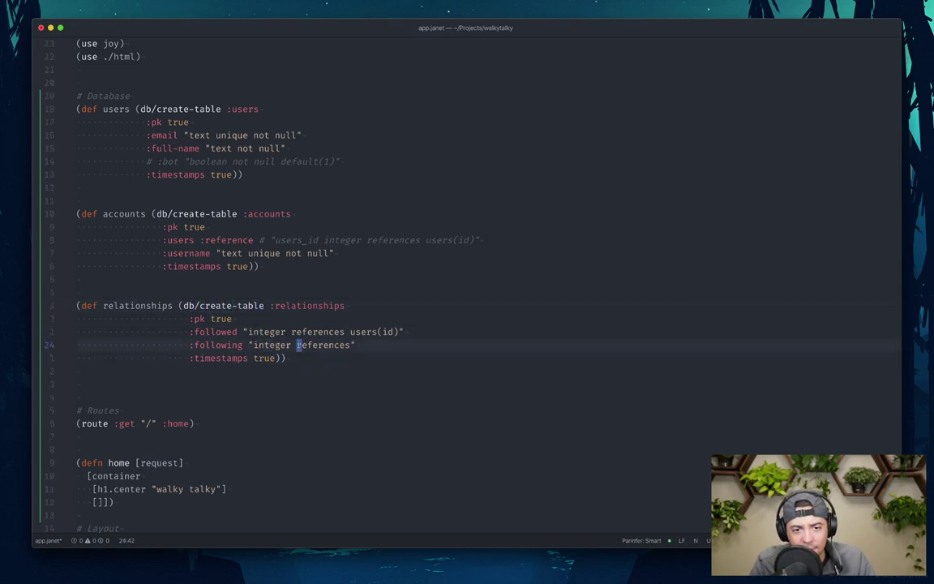
text(ea )
text(users(id))
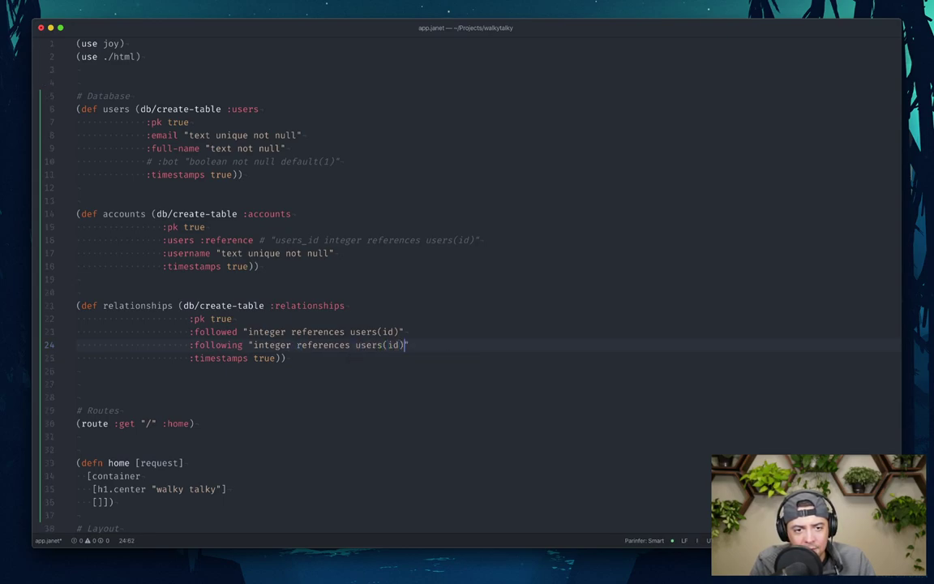
key(Escape)
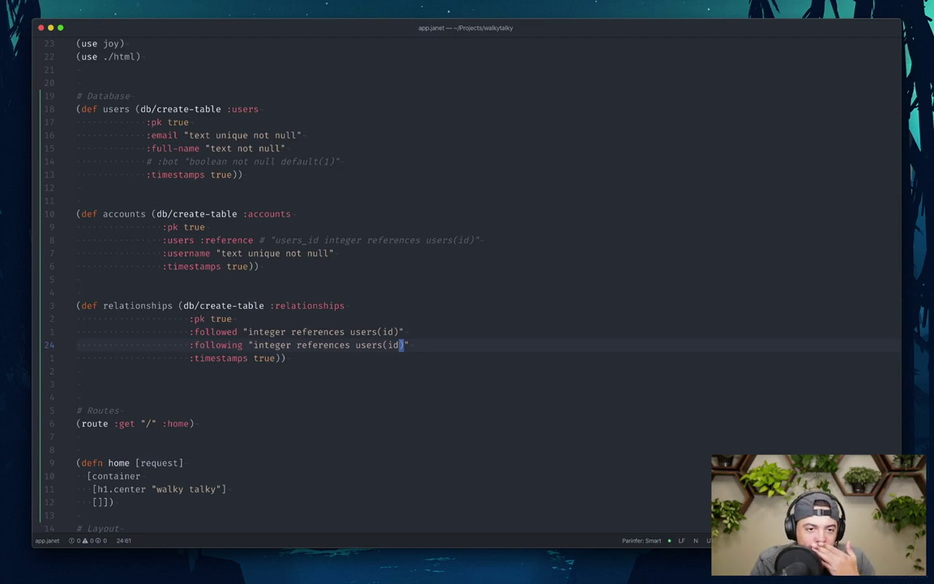
click(343, 306)
- Rename the table to :follows and the :following column to :follower
key(numbersign)
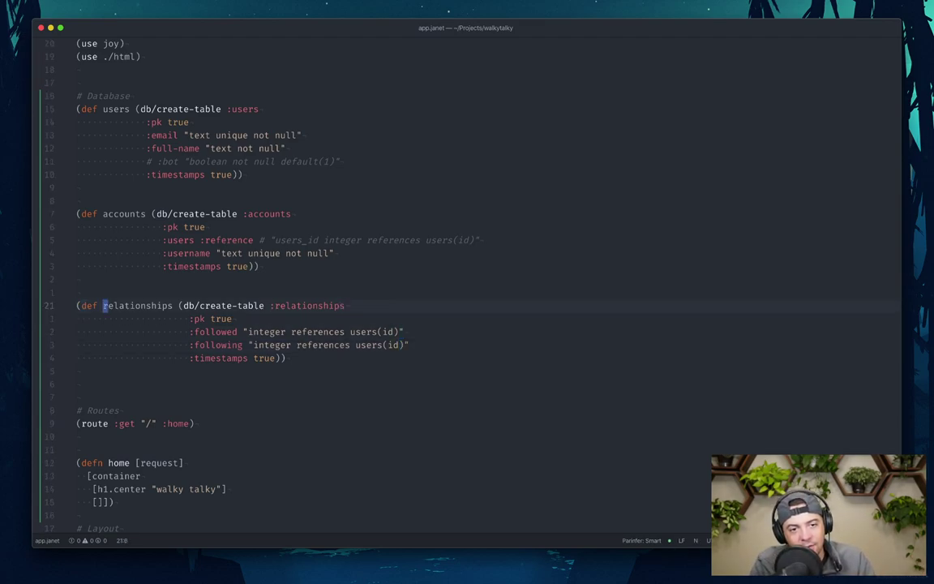
text(gbgbcfollows)
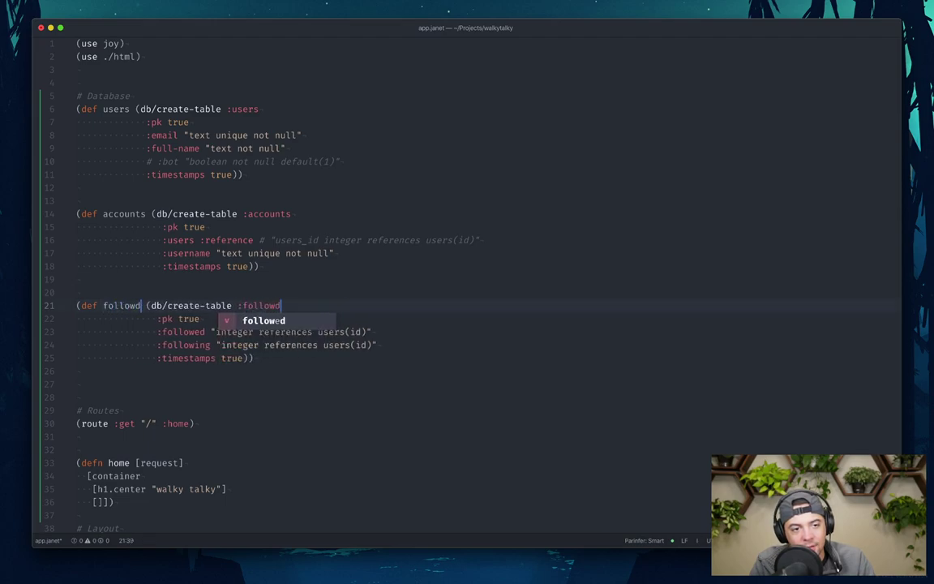
key(Escape)
key(j)
key(j)
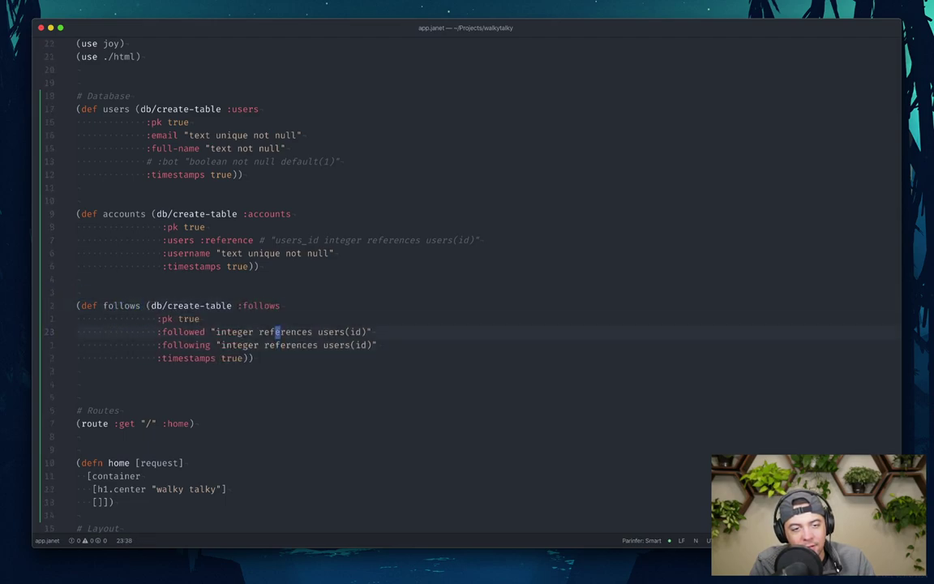
key(b)
key(b)
key(b)
key(b)
key(j)
key(e)
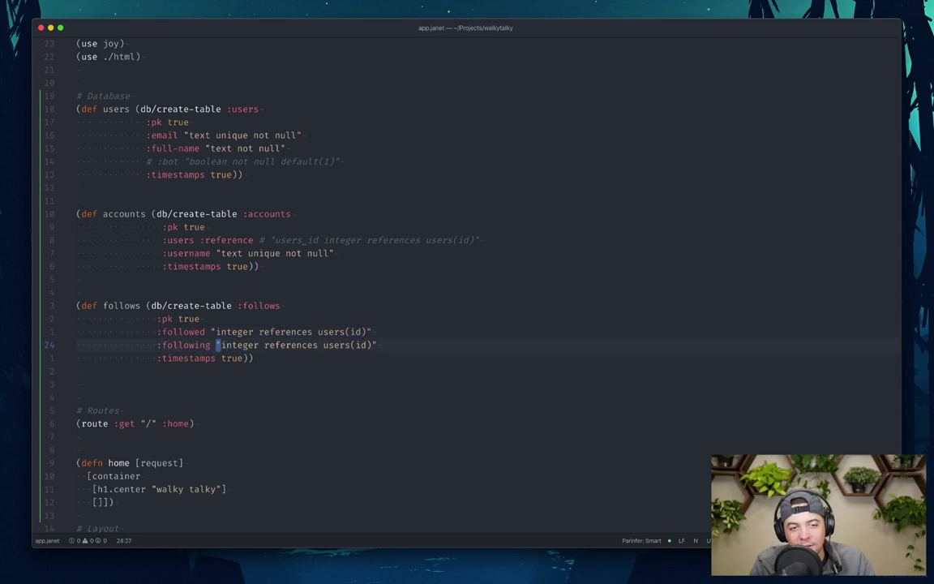
key(a)
key(BackSpace)
key(BackSpace)
key(BackSpace)
text(er)
key(k)
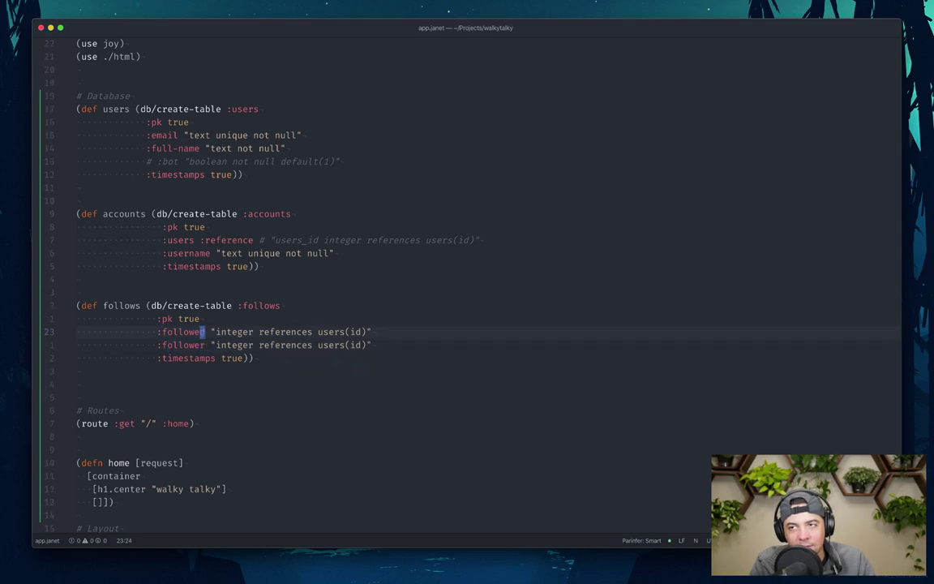
- Review the followed and follower users(id) references in the follows table
key(w)
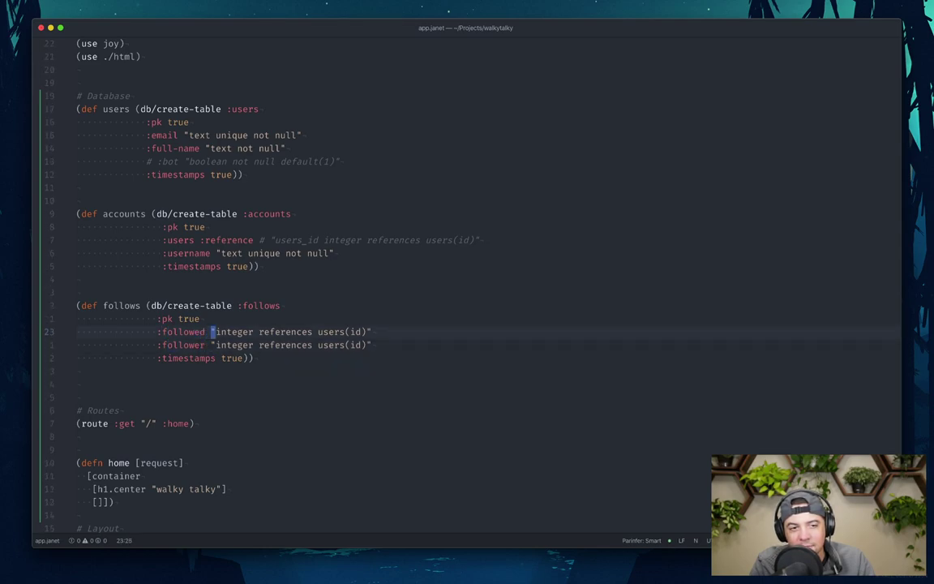
key(k)
key(k)
key(k)
key(j)
key(j)
key(j)
key(l)
key(l)
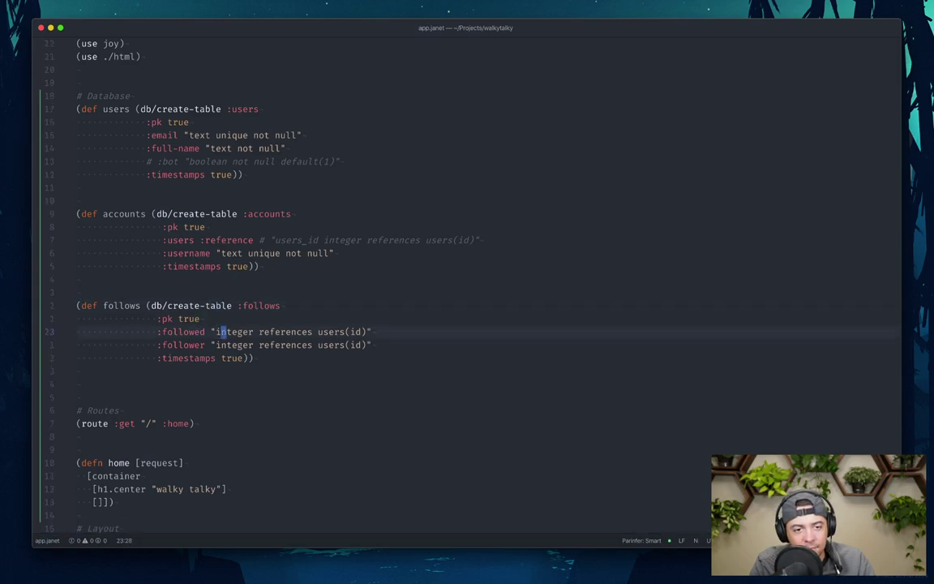
key(j)
key(w)
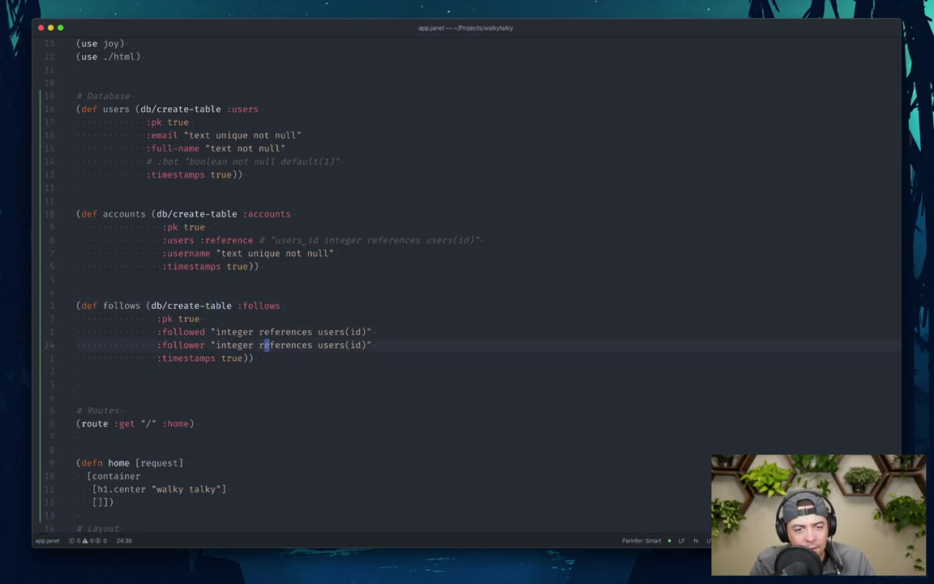
key(w)
key(k)
key(l)
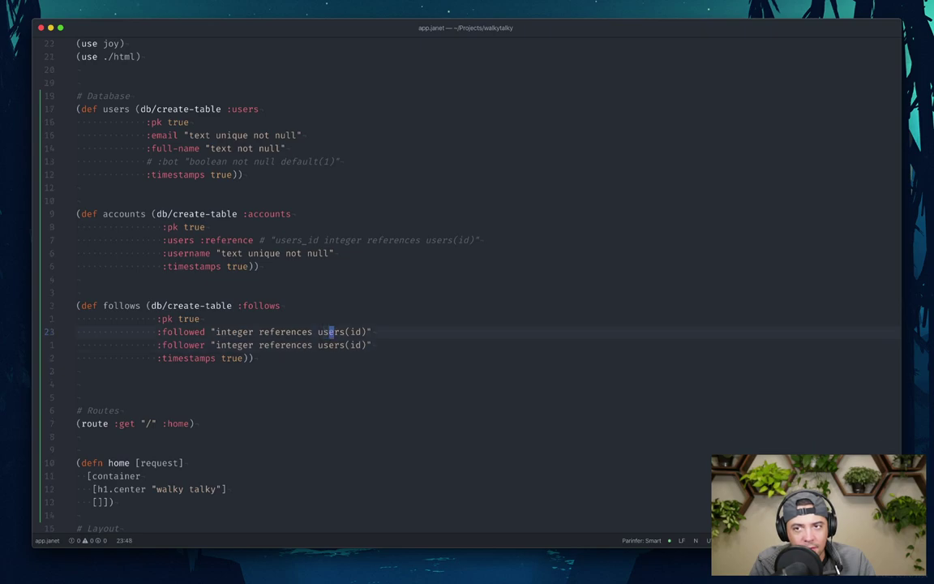
key(j)
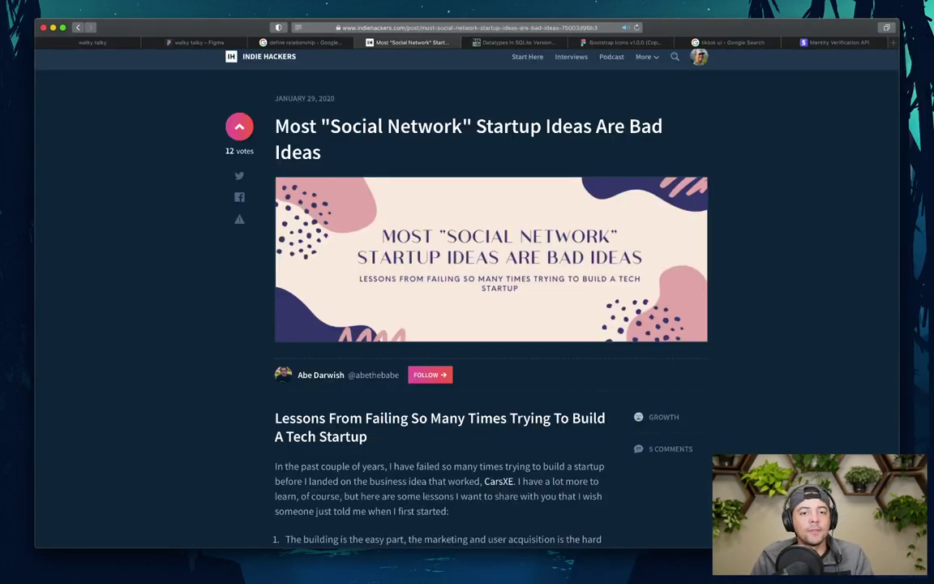
key(super+2)
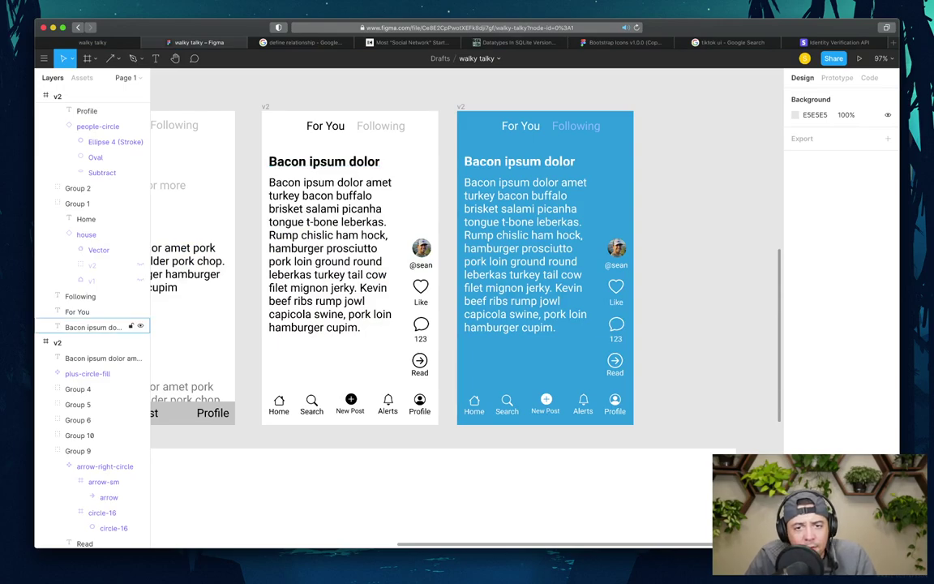
click(93, 327)
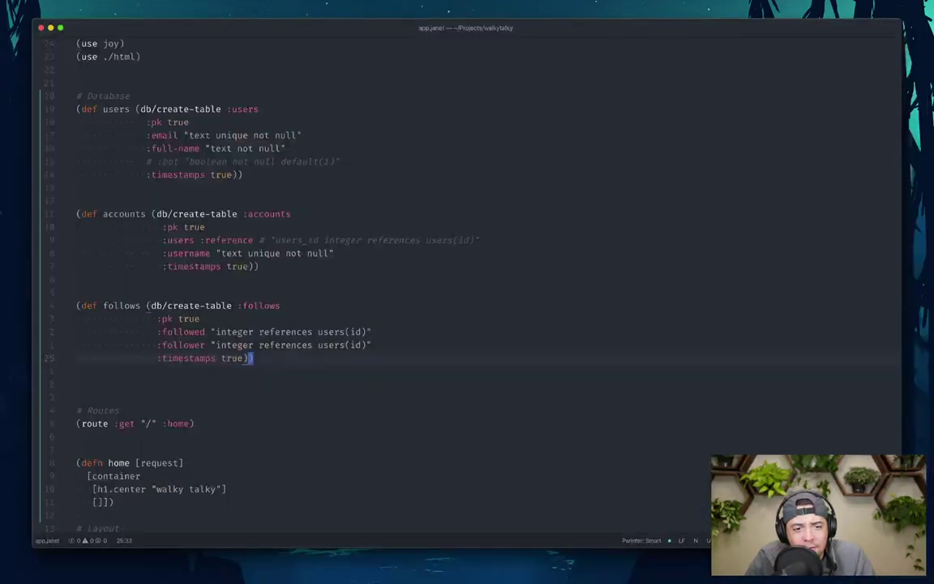
click(313, 332)
key(Down)
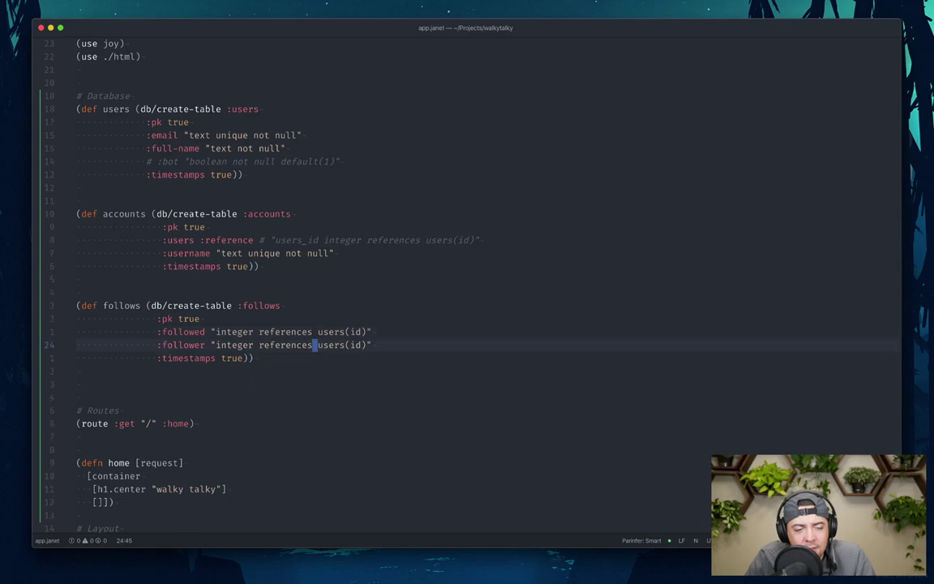
key(Down)
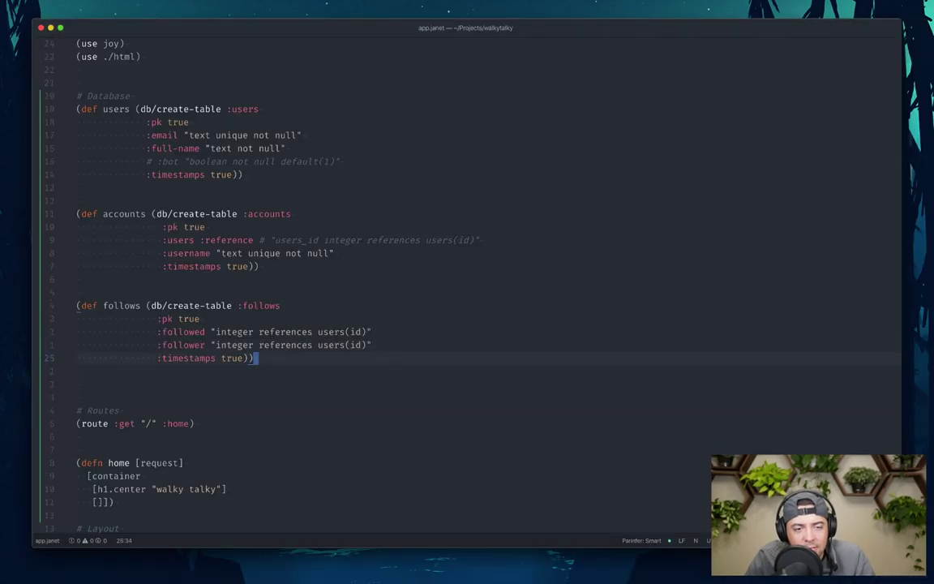
click(283, 332)
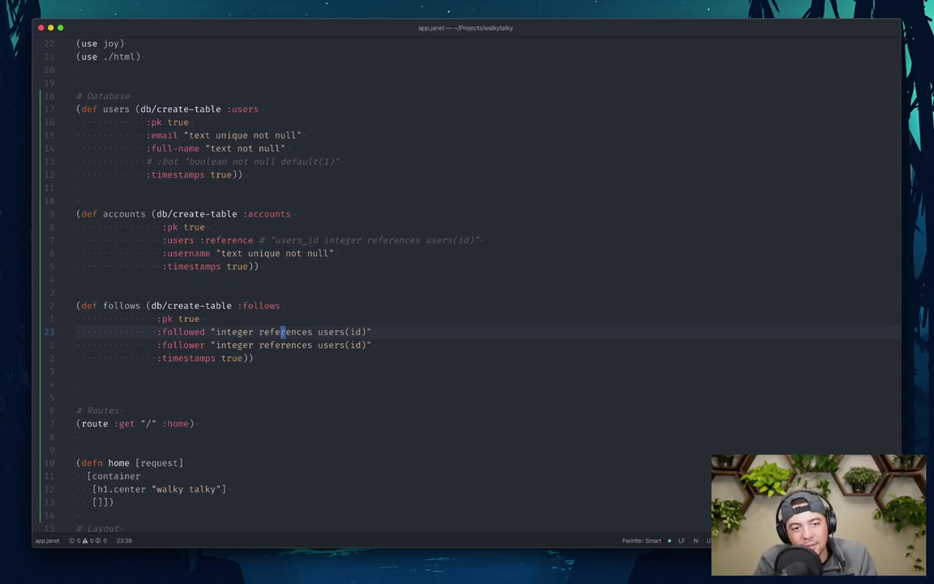
key(j)
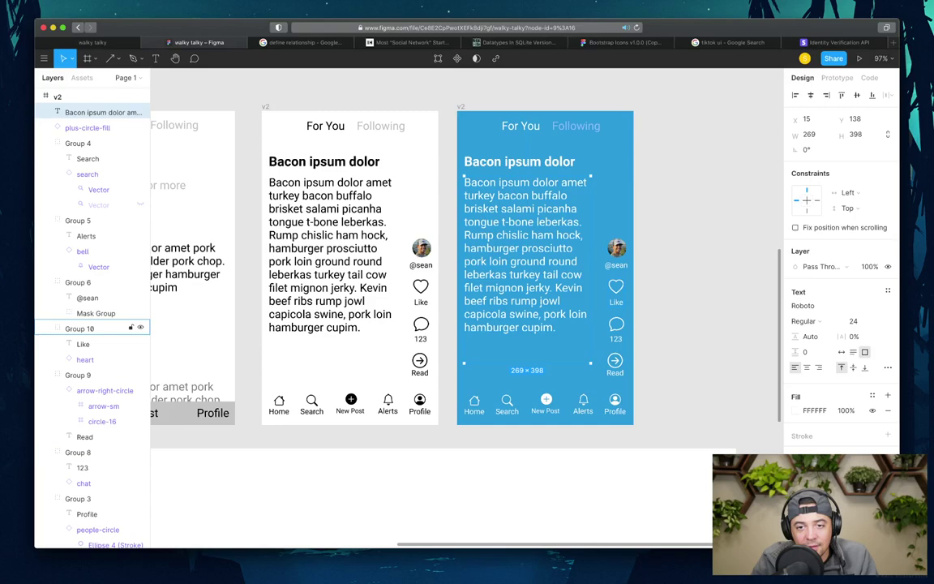
- Select the Group 6 layer holding the post author's avatar and handle
click(97, 282)
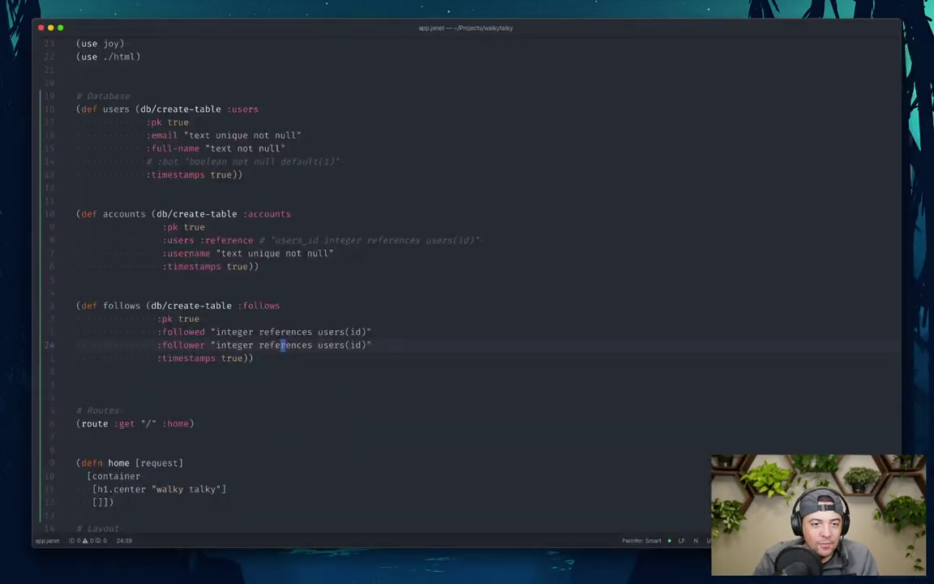
- Replace :follower with :users :reference and move that line above :followed
click(158, 345)
text(cW:users :refe)
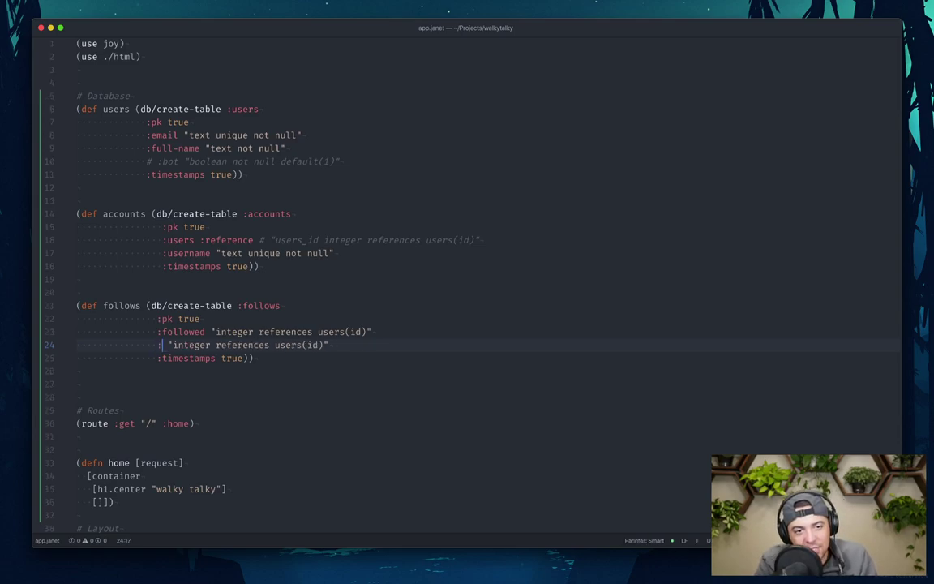
text(rence)
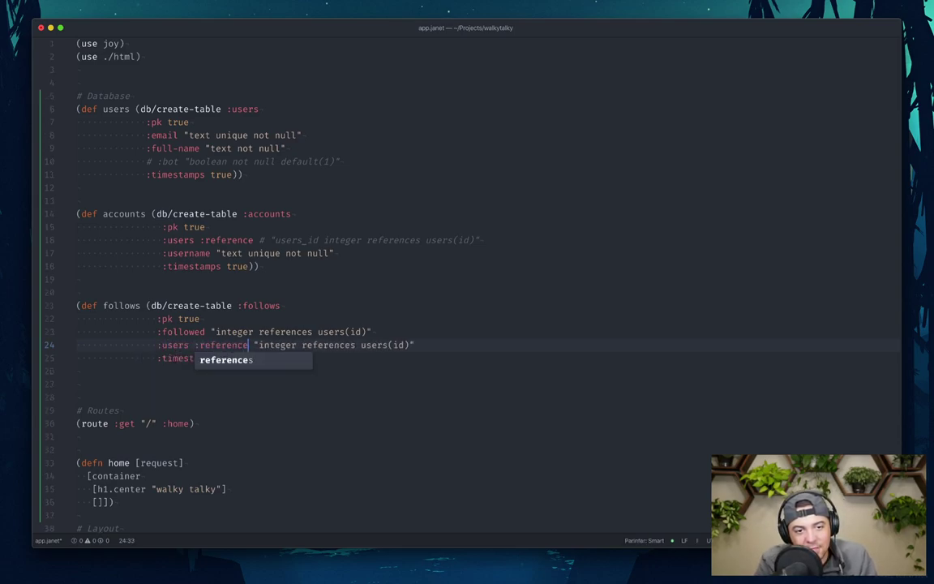
key(Escape)
key(D)
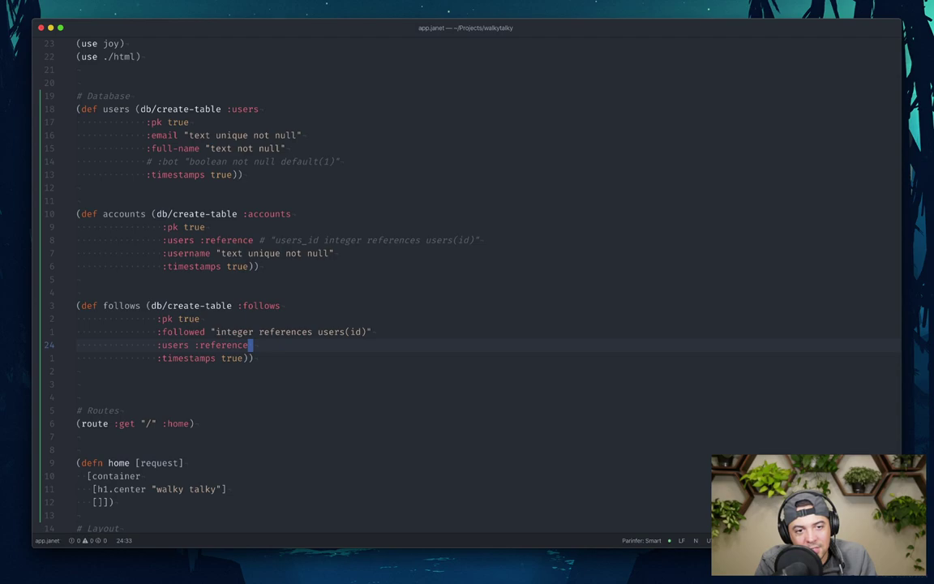
key(d)
key(d)
key(k)
key(P)
- Retype the next column name as :followed, briefly trying a followed_id suffix
key(j)
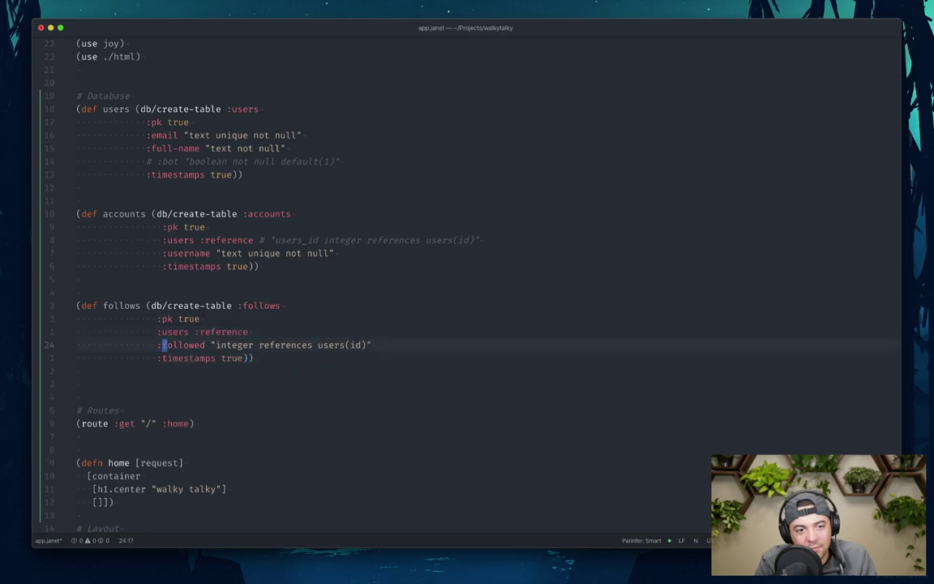
key(c)
key(w)
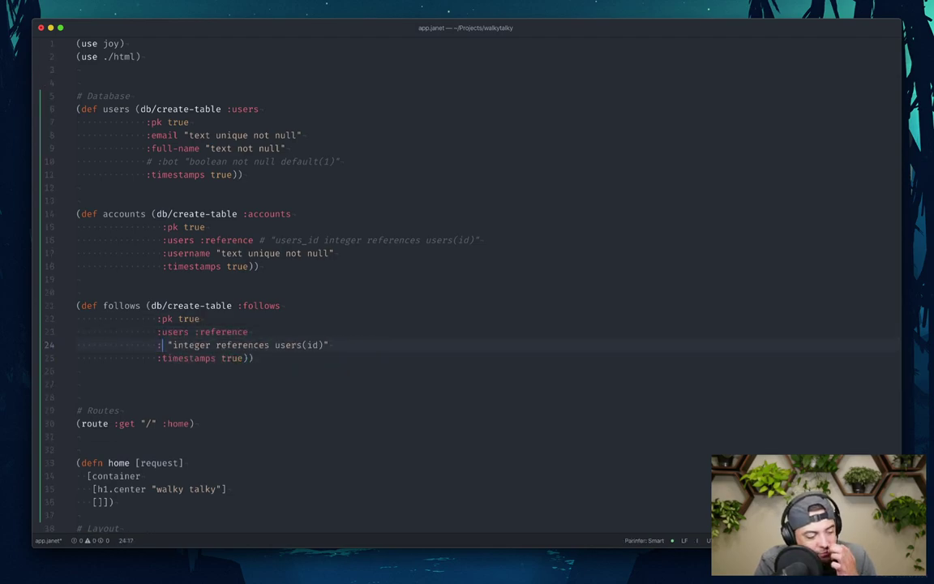
text(followed)
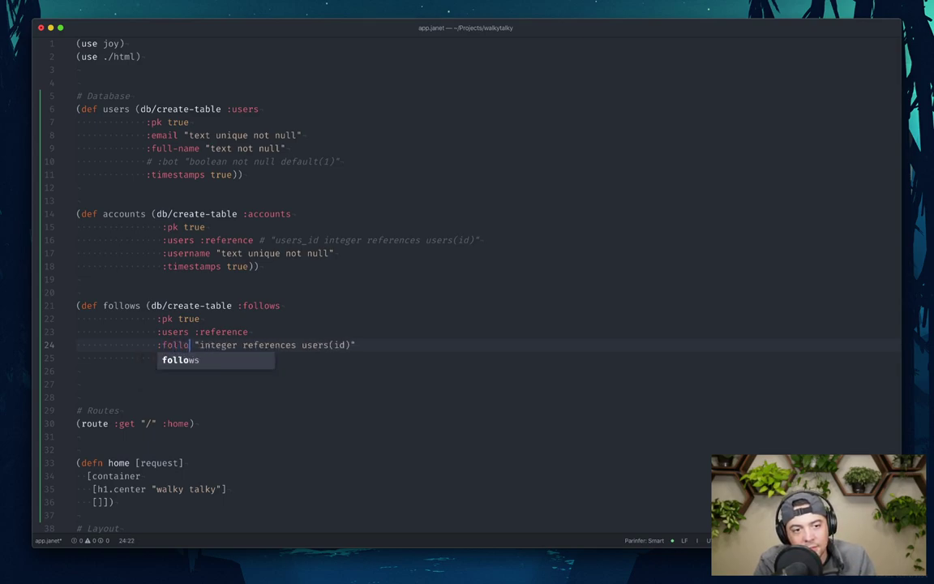
key(Escape)
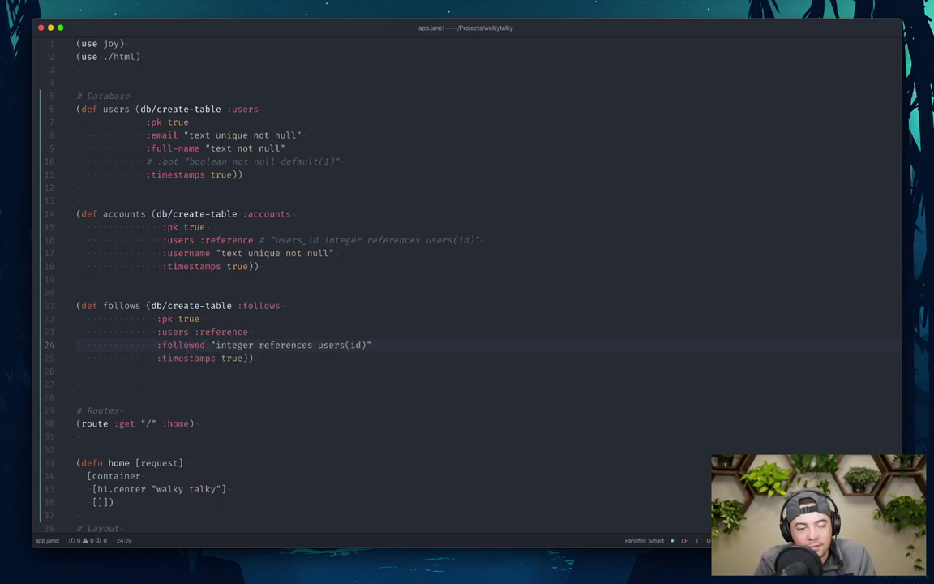
key(a)
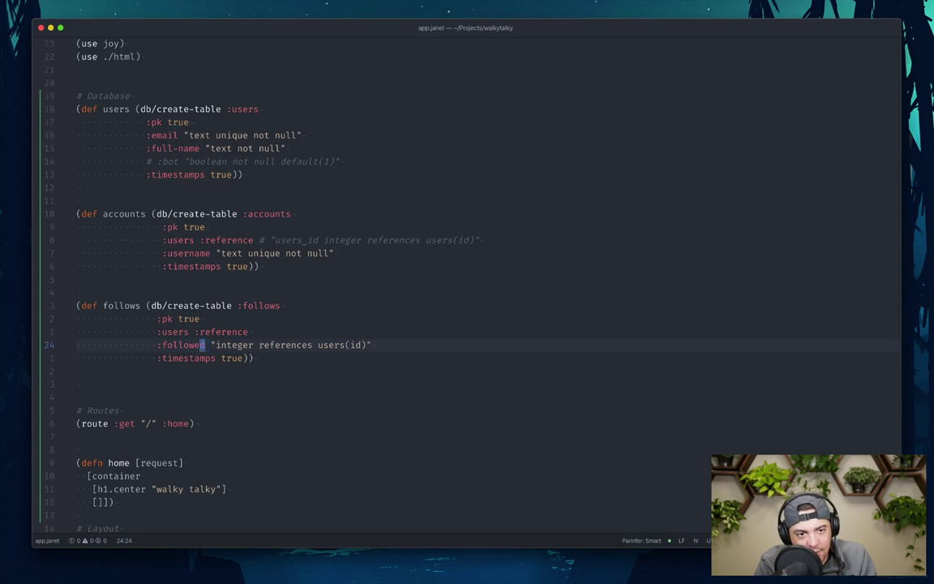
key(BackSpace)
key(BackSpace)
key(BackSpace)
key(BackSpace)
key(BackSpace)
key(BackSpace)
key(BackSpace)
key(BackSpace)
key(BackSpace)
text(:follo)
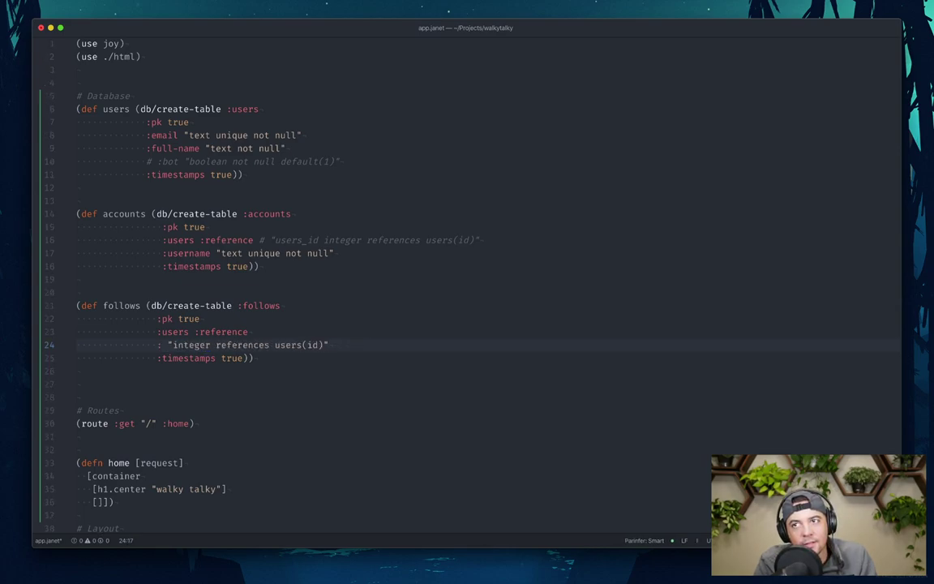
text(wed)
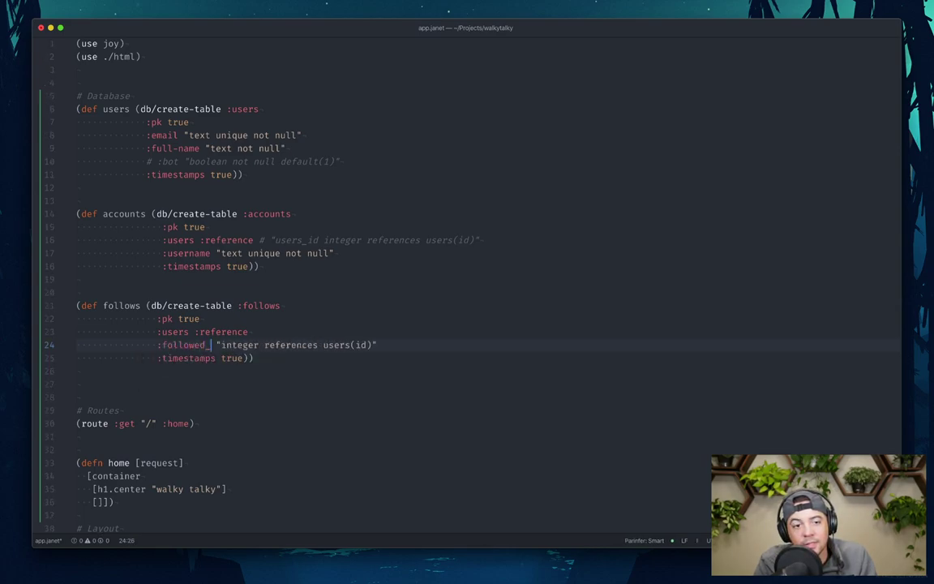
key(Escape)
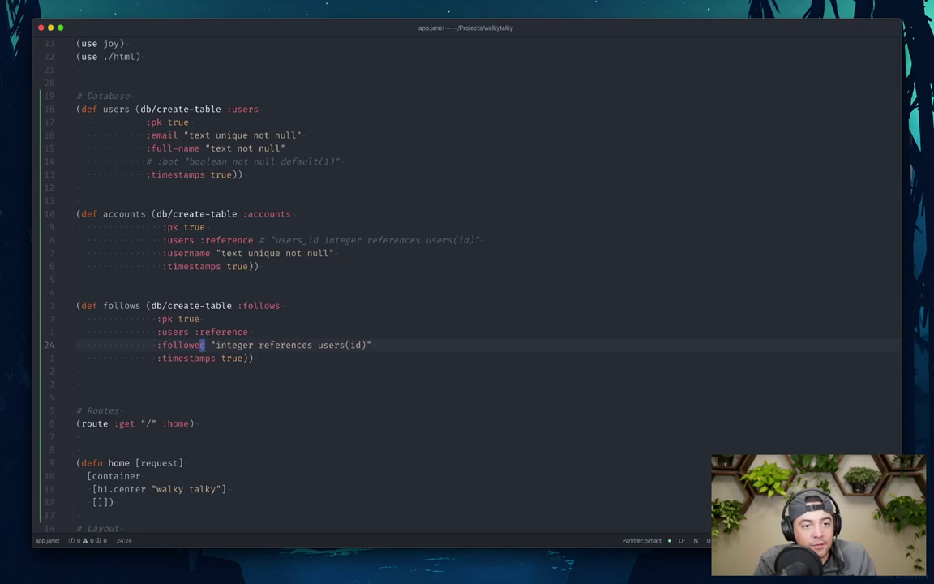
text(a_id)
key(Escape)
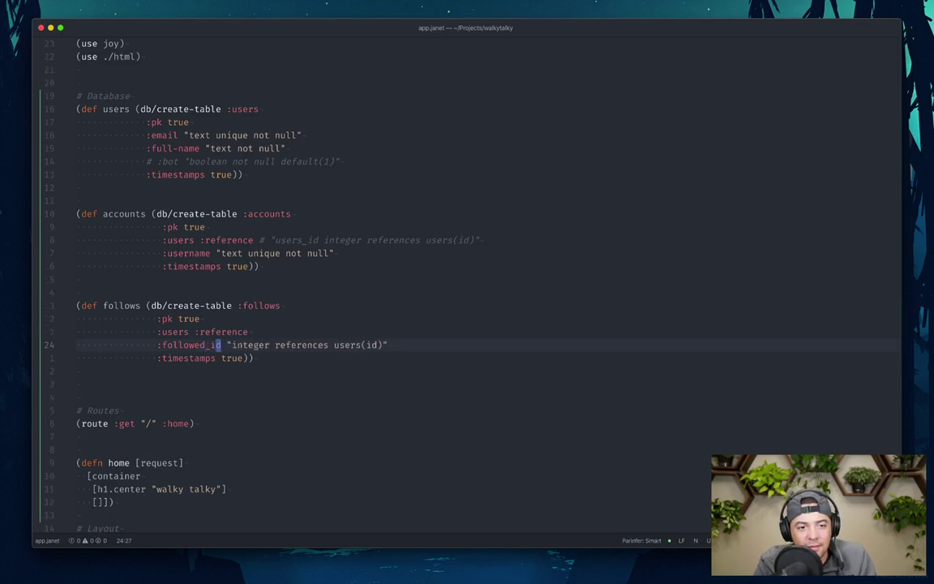
- Settle the column name on plain followed, dropping the _id suffix
key(a)
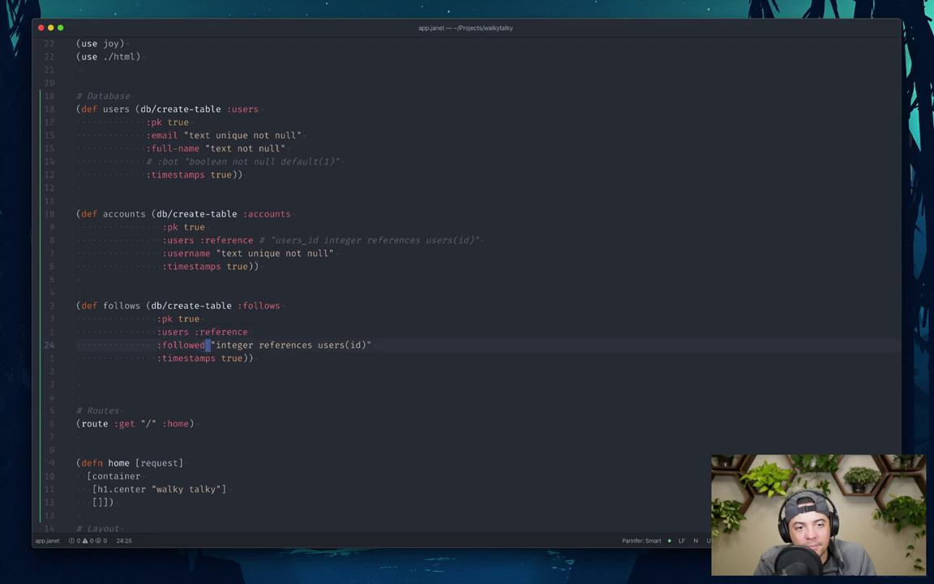
key(BackSpace)
key(BackSpace)
text(id)
key(Escape)
key(w)
key(w)
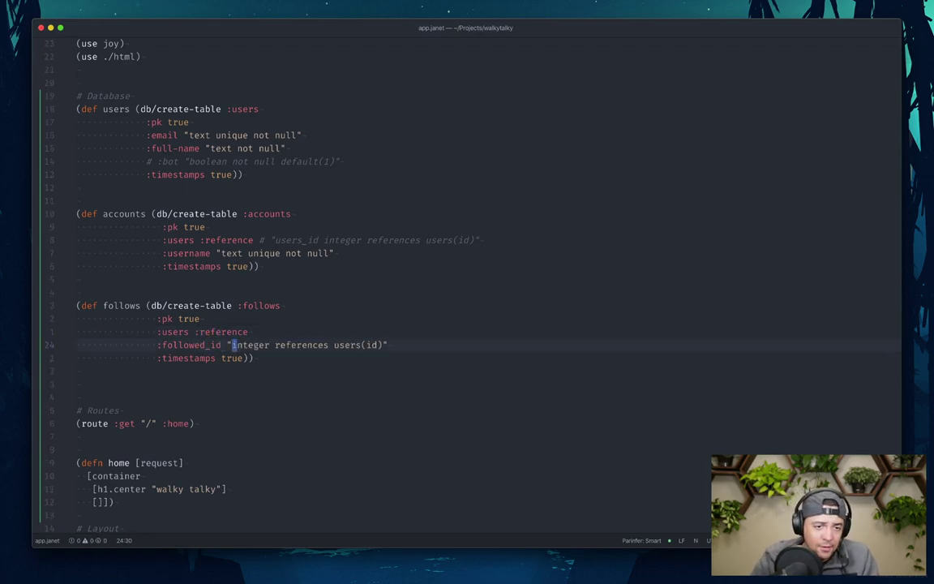
text(b)
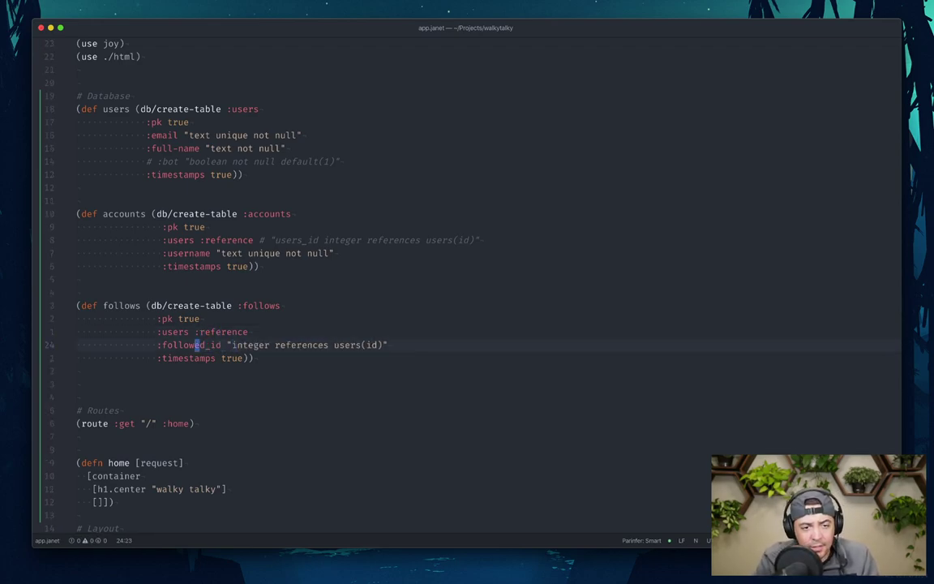
text(cwfollow)
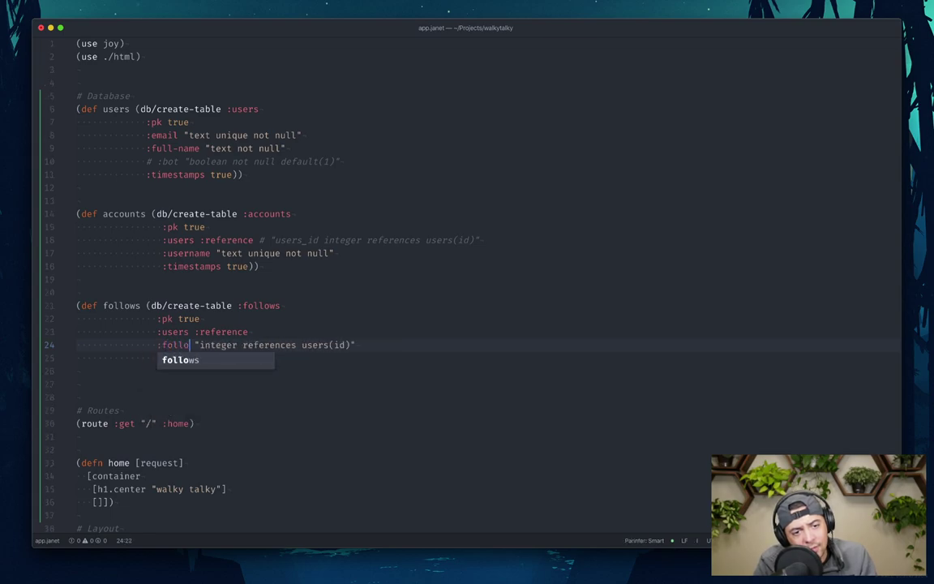
text(ed)
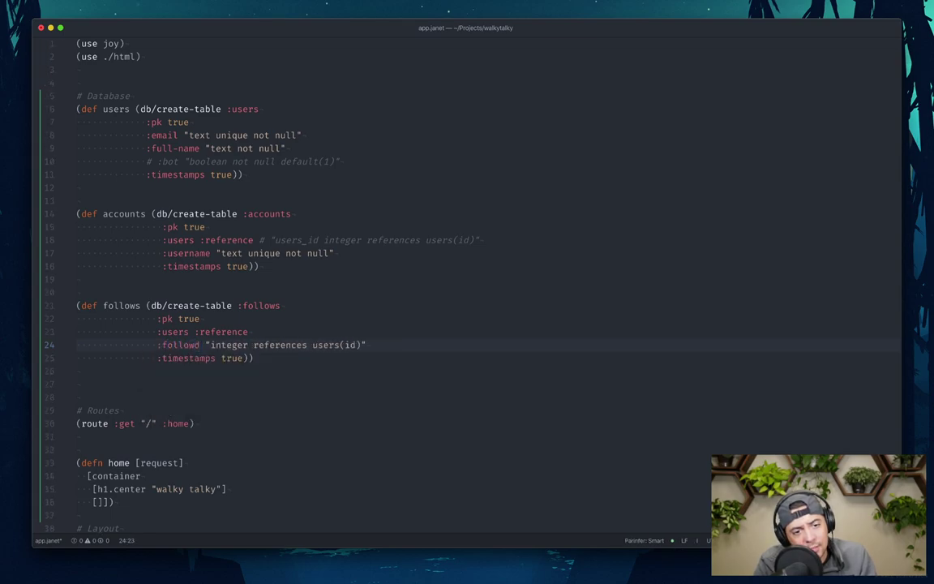
key(Escape)
key(b)
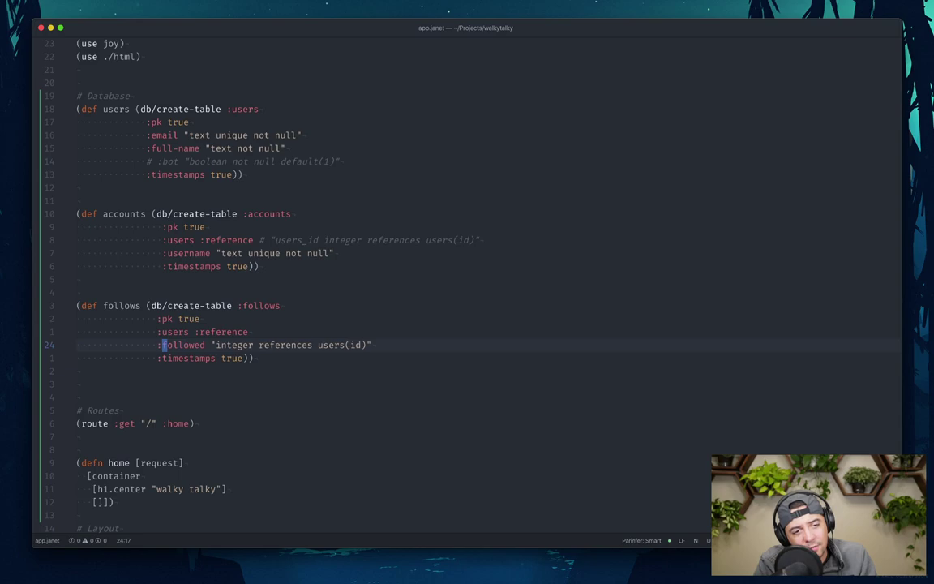
key(super+Tab)
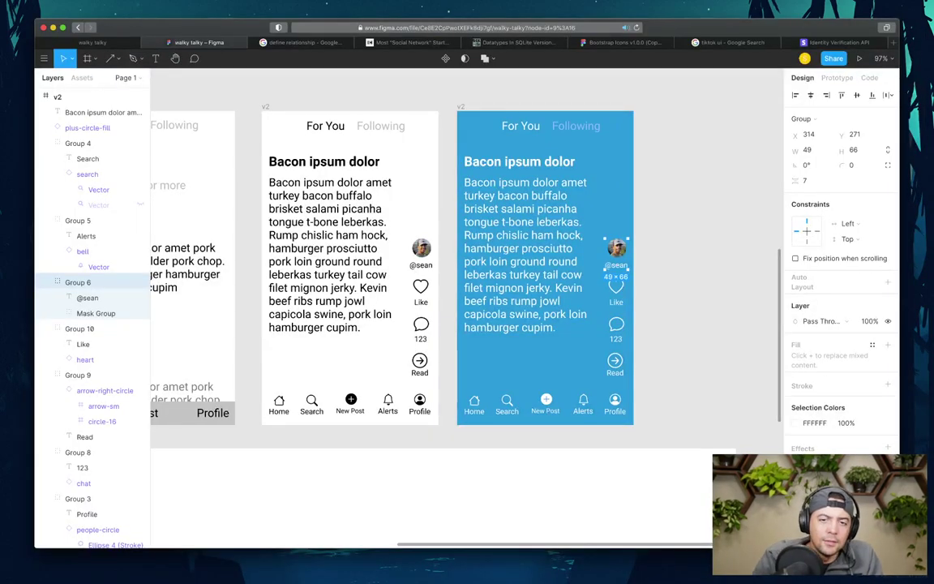
- Deselect Group 6 in the walky talky mockup
key(Escape)
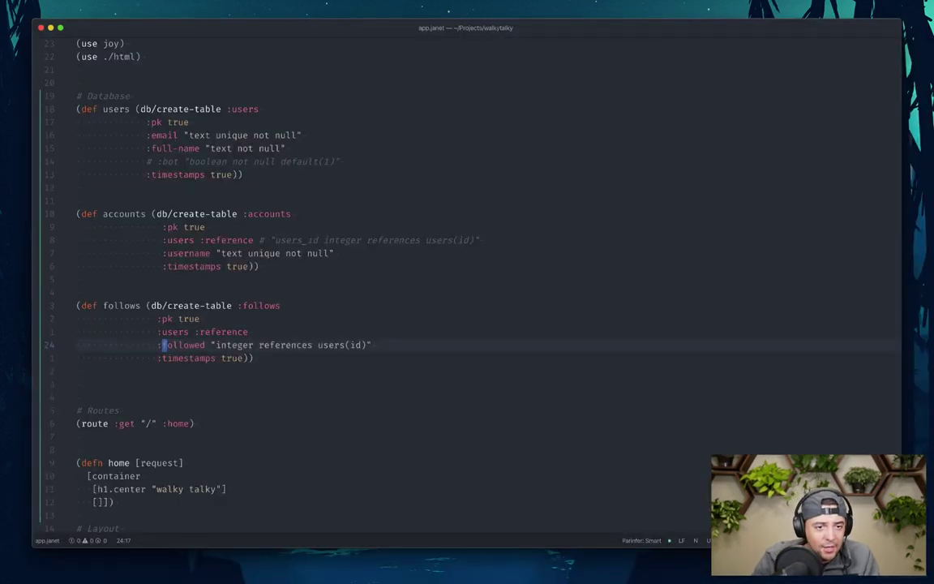
- Add (def alerts (db/create-table :alerts)) with :pk true below the follows table
key(j)
key(j)
key(j)
key(j)
text(o)
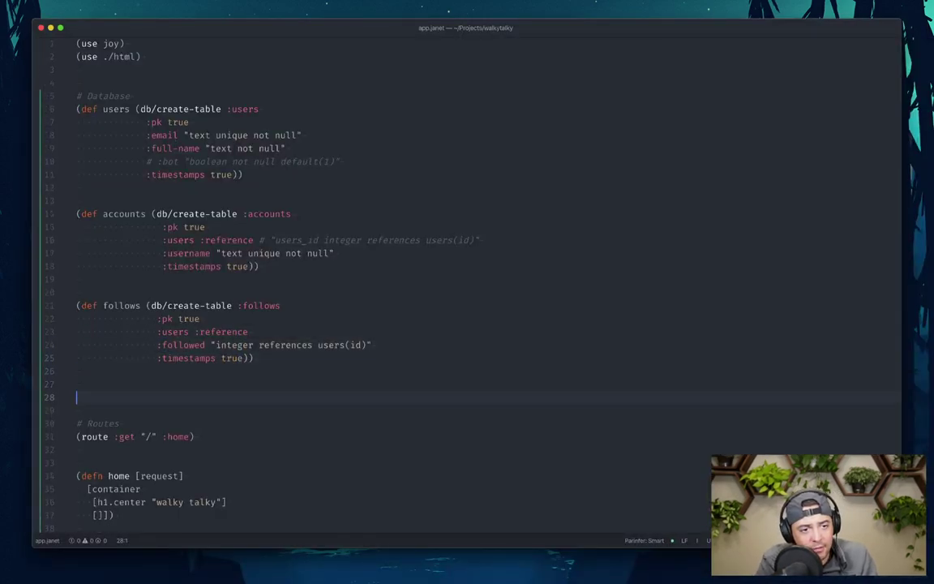
text((def)
key(Return)
key(BackSpace)
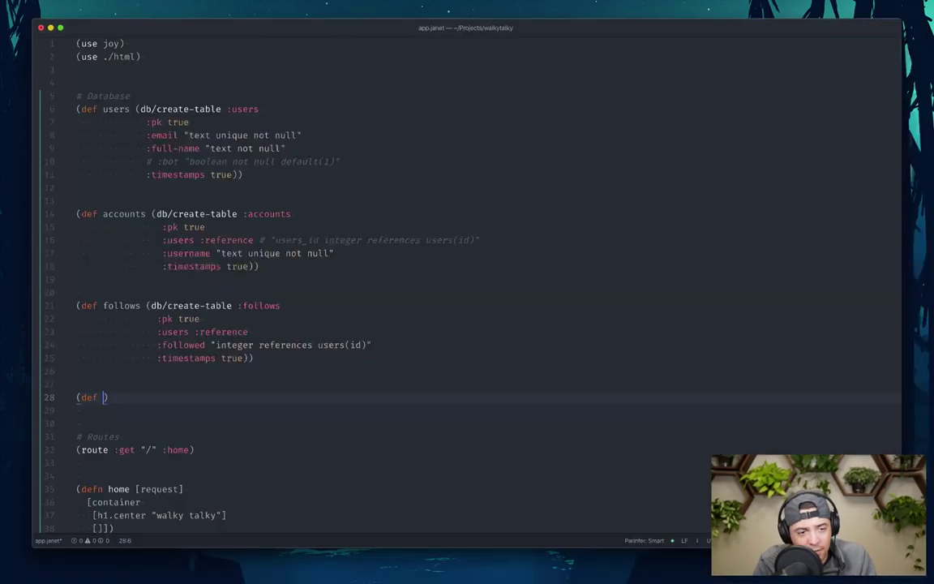
text(alerts)
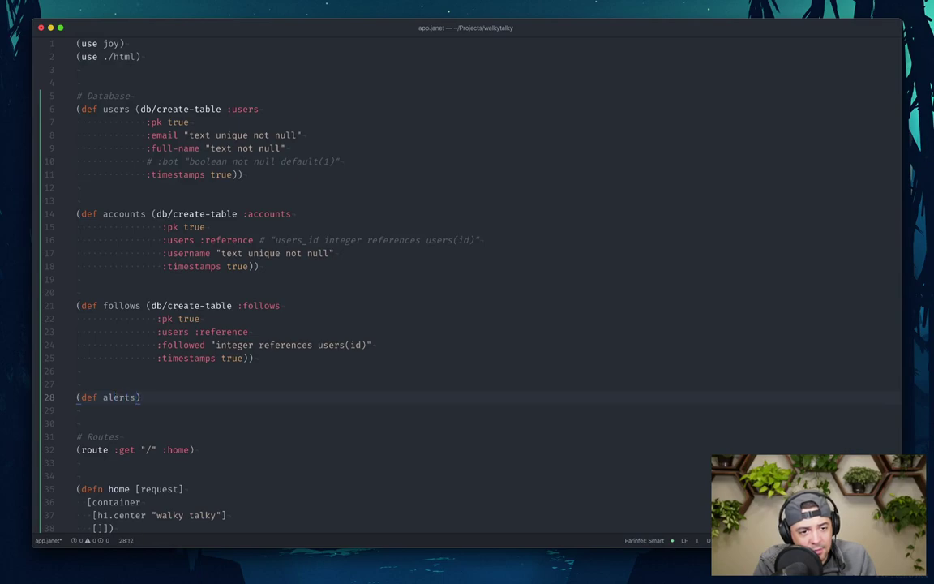
text( (db/create-table )
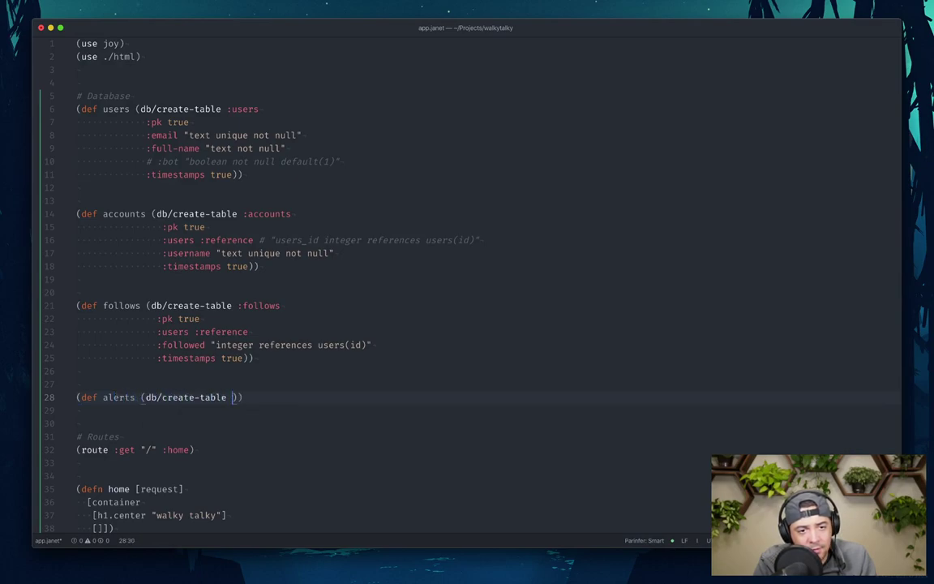
text(:)
text(alerts)
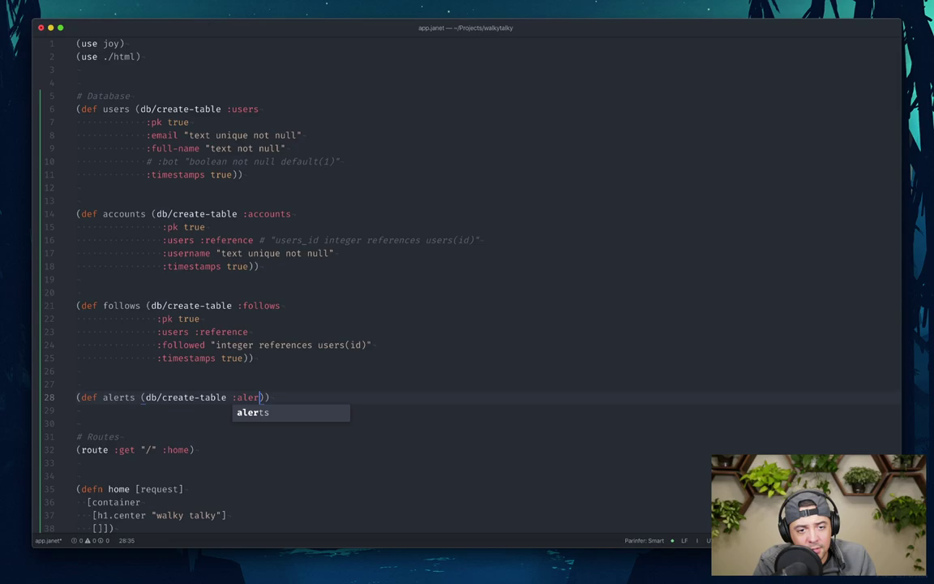
key(Return)
text(:pk tru)
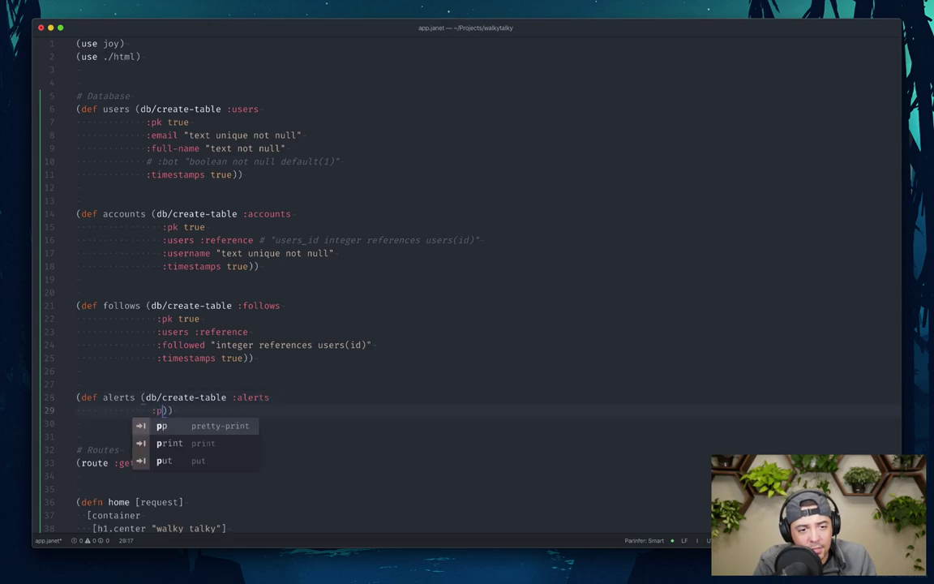
text(e)
key(Return)
key(Up)
key(Up)
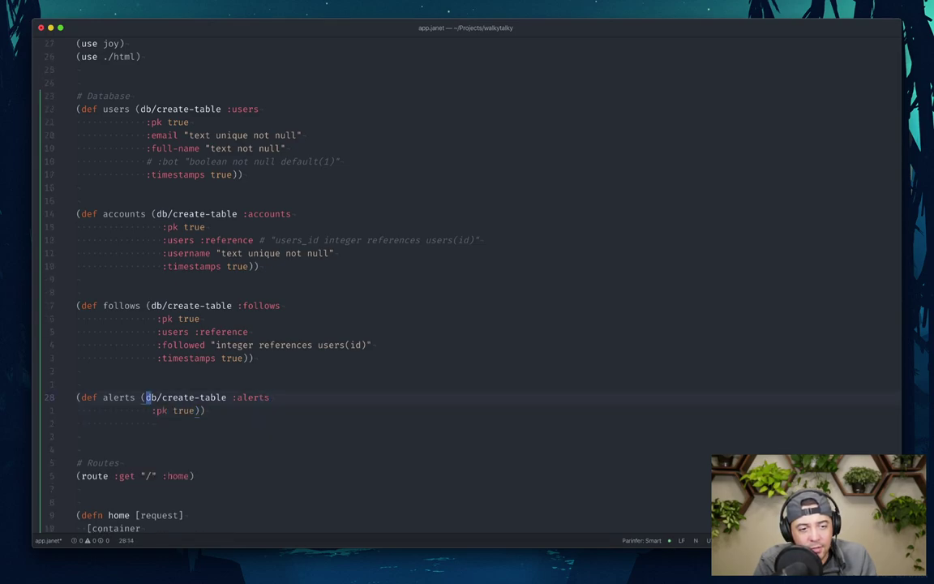
- Rename both occurrences of alerts to notifications
key(super+Right)
key(alt+shift+Left)
text(notifications)
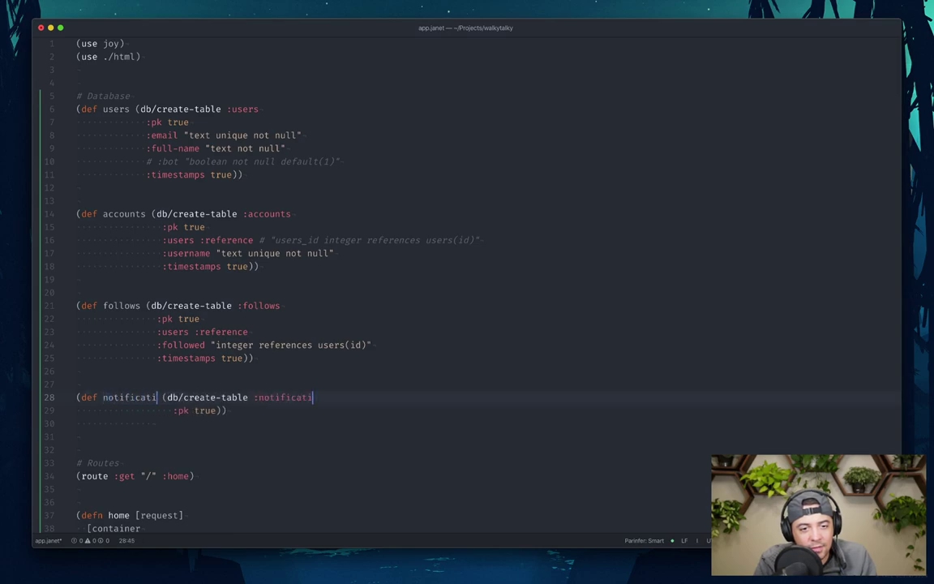
key(Escape)
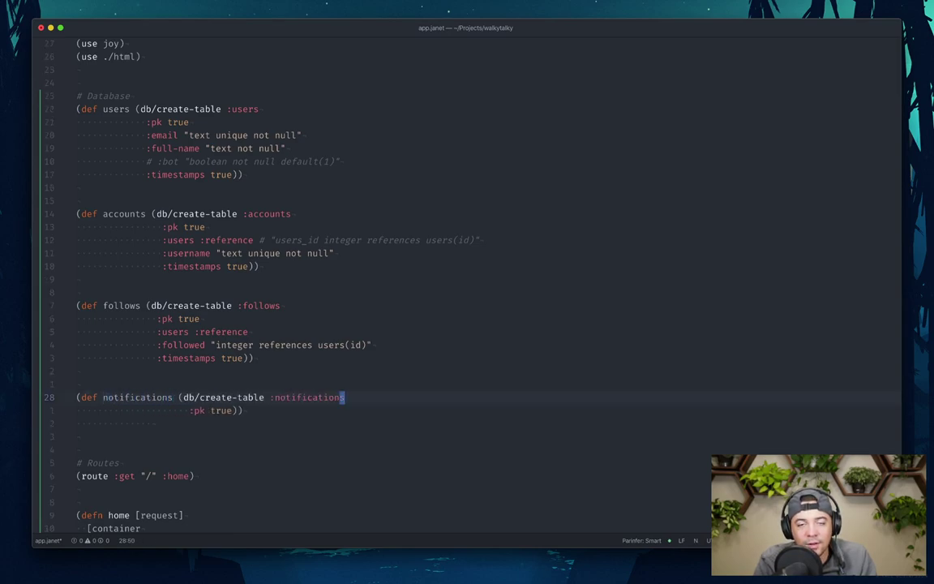
key(super+Tab)
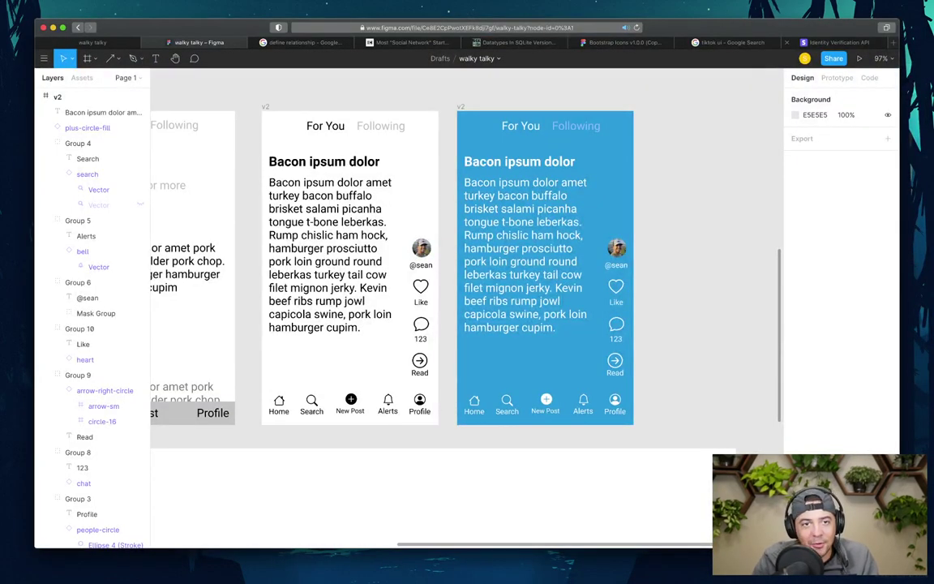
- Replace the Google query with 'notifications synonym' and run the search
key(ctrl+Tab)
double_click(165, 69)
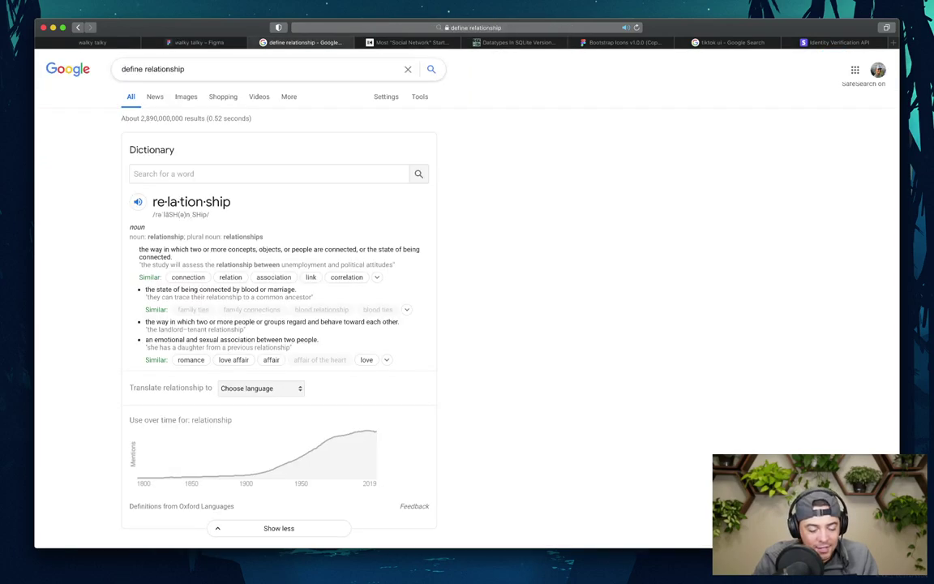
click(186, 69)
key(super+a)
text(notificati)
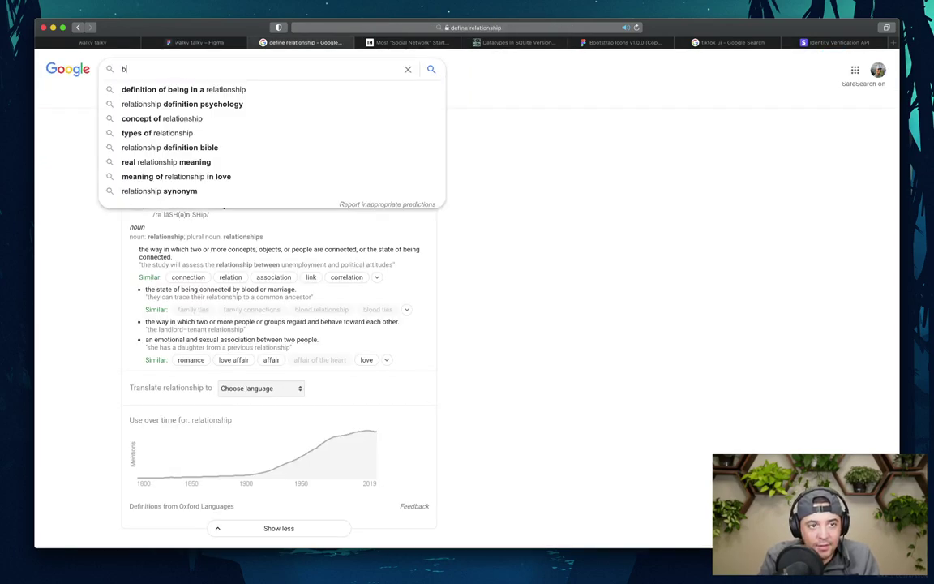
text(on)
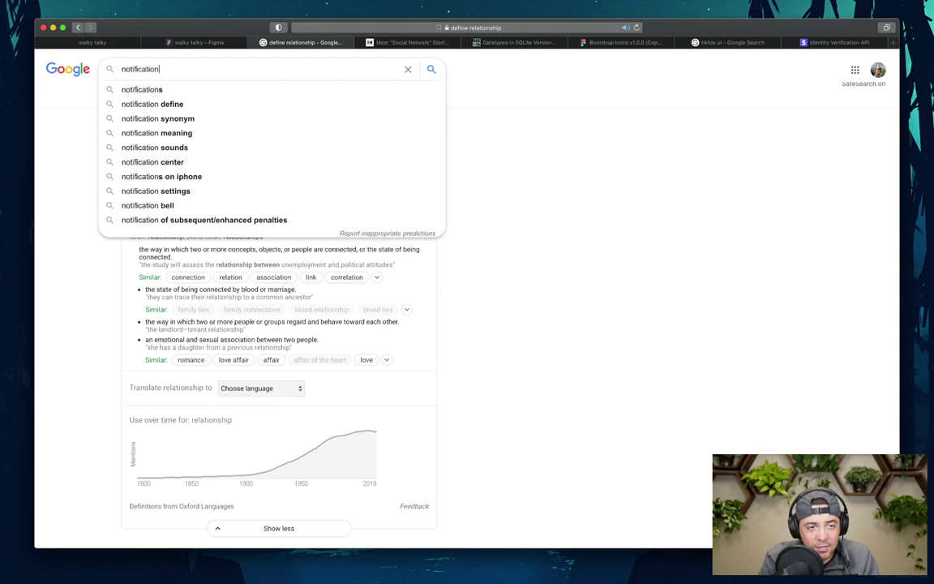
text(s synonym)
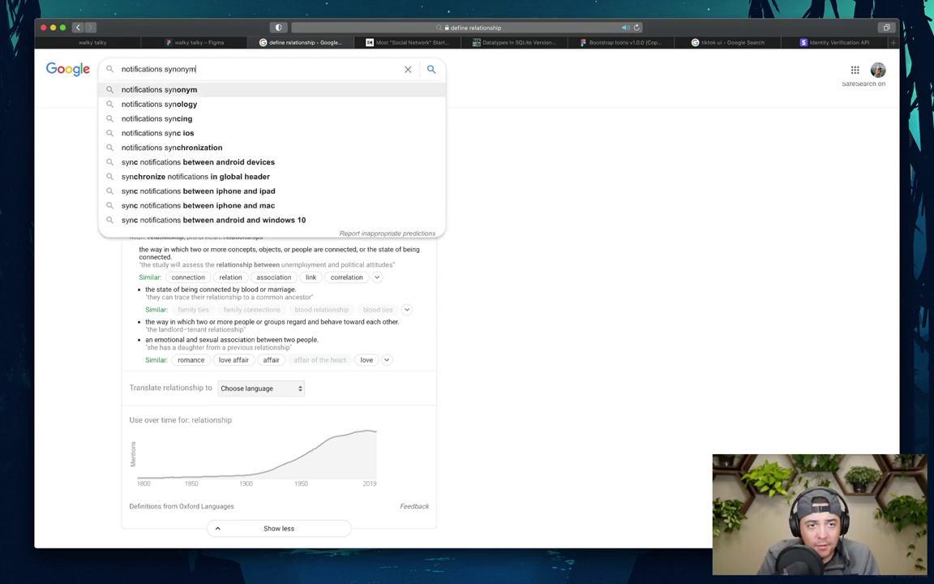
key(Return)
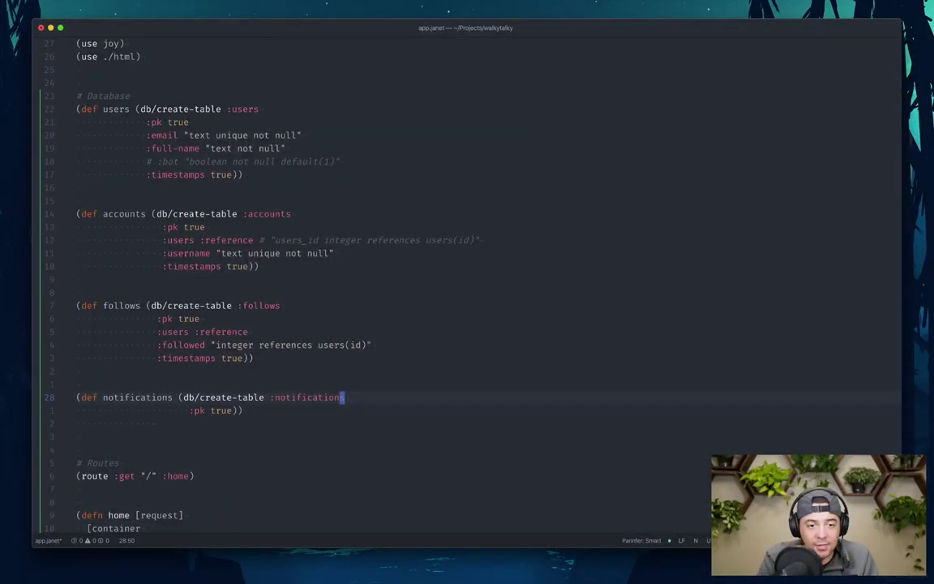
- Rename both 'notifications' occurrences in the table definition back to alerts
key(k)
key(0)
key(w)
key(w)
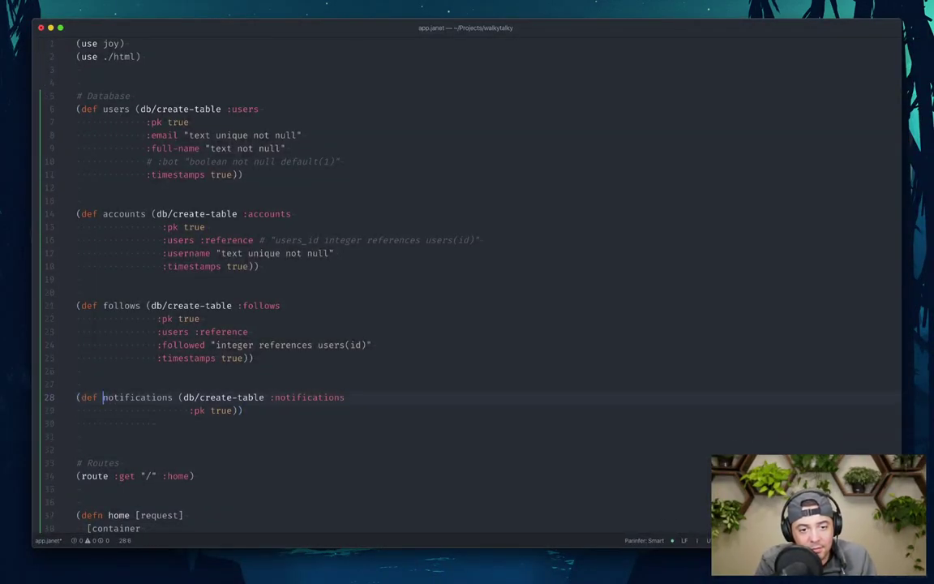
key(super+d)
key(super+d)
text(calerts)
key(Escape)
- Add :timestamps true, with :title and :body "text not null" columns above it
text(j)
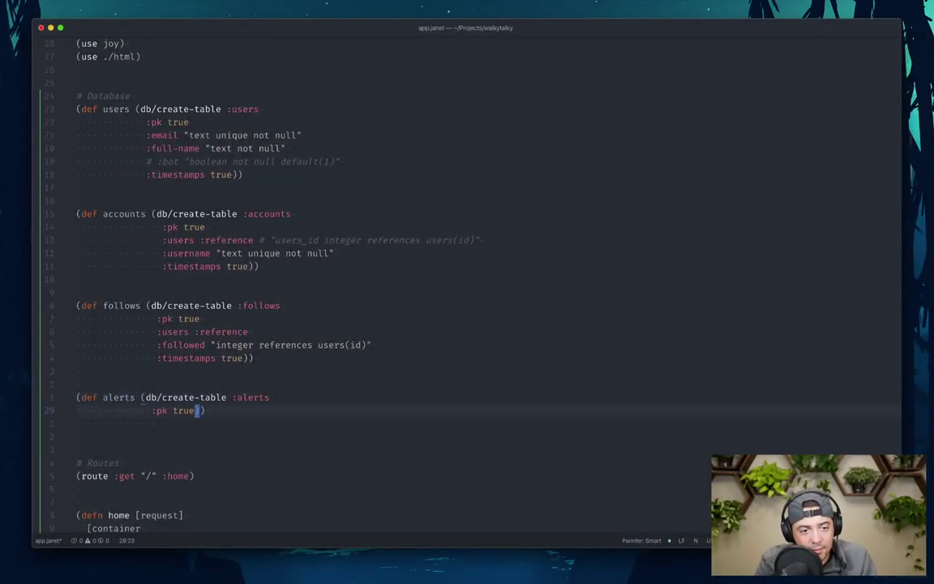
text(o:timestamps true)
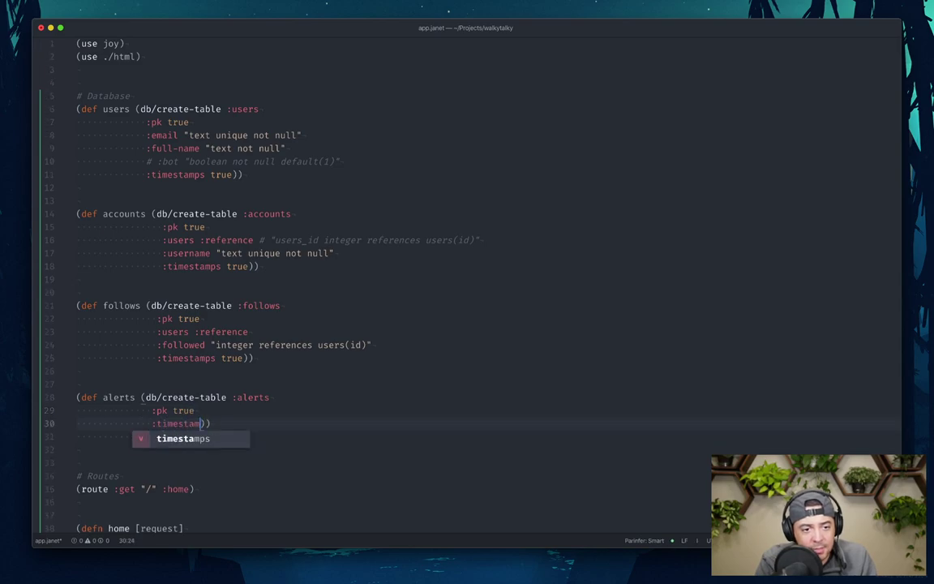
key(Escape)
key(shift+o)
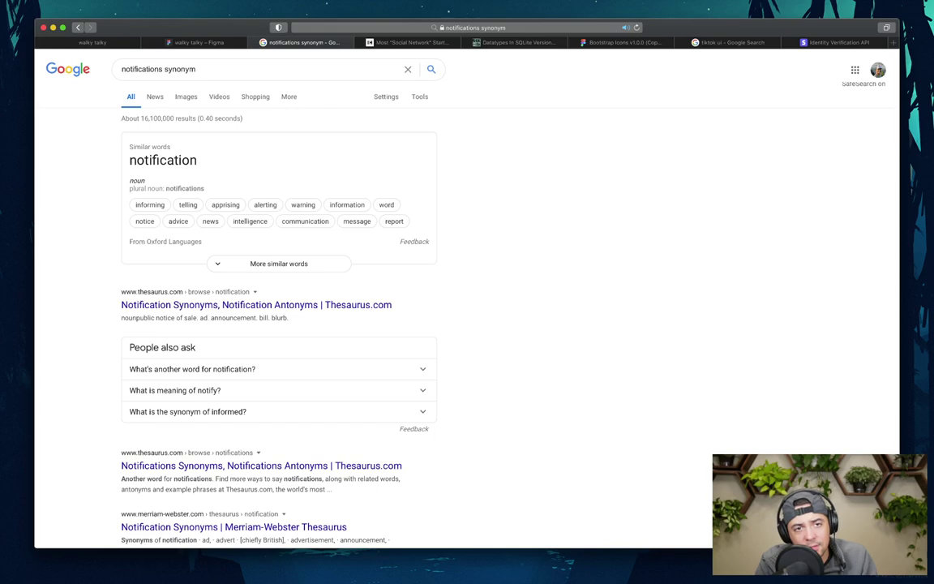
key(ctrl+shift+Tab)
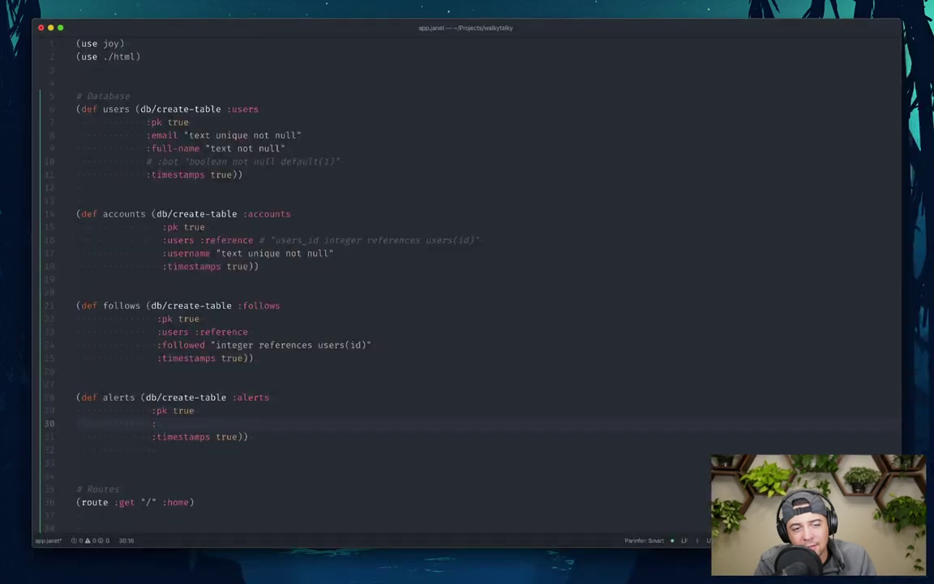
text(title ")
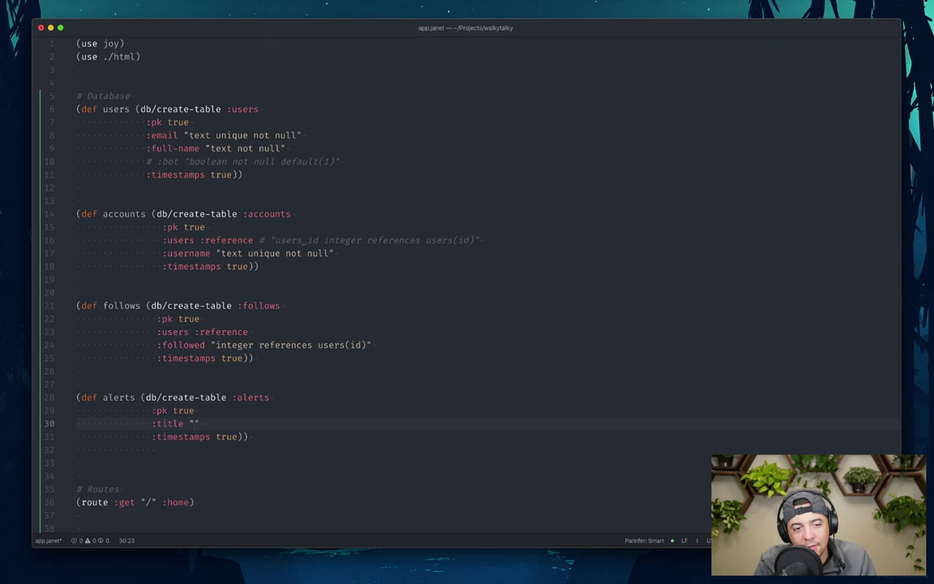
text(text not nul)
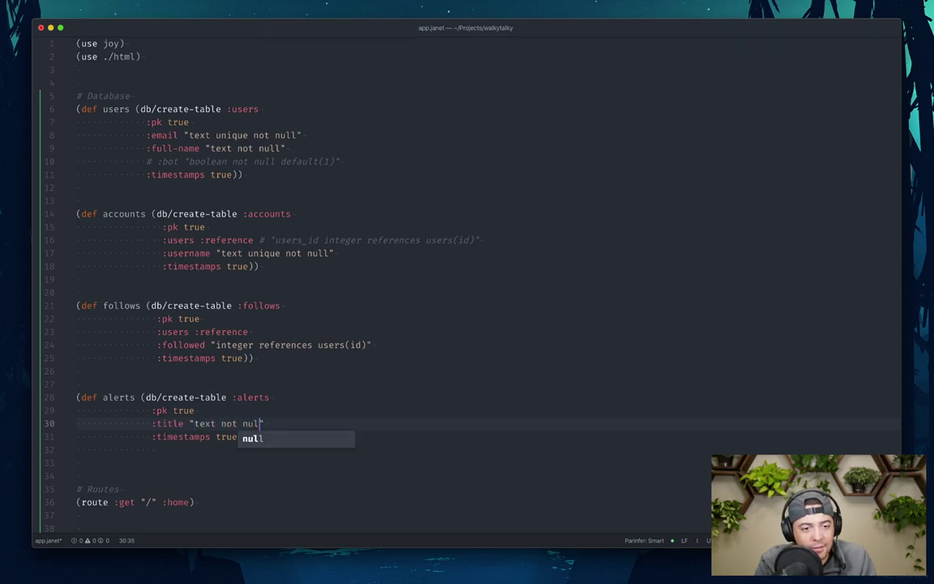
text(l")
key(Return)
text(:body ")
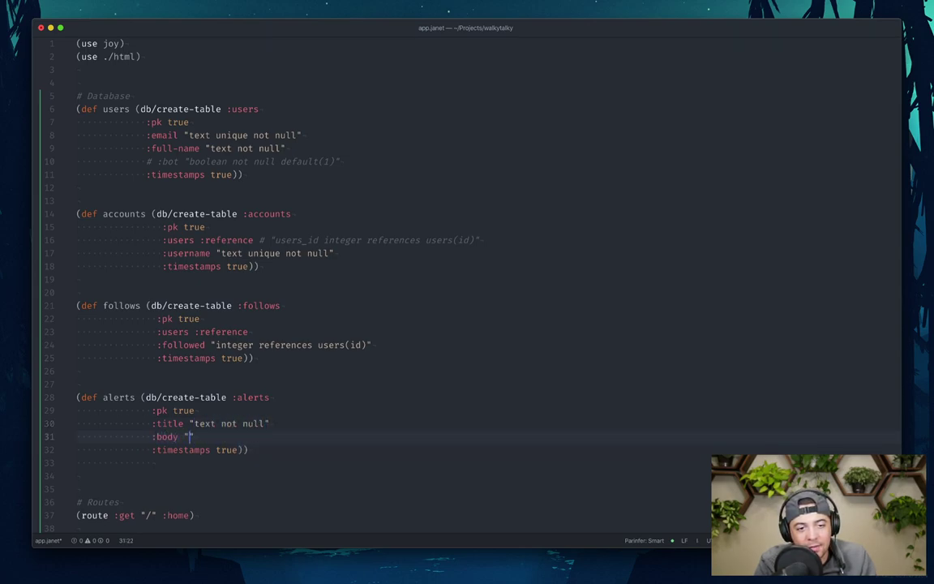
text(text not null")
key(Escape)
- Open a fresh unindented line after the alerts table
key(asciicircum)
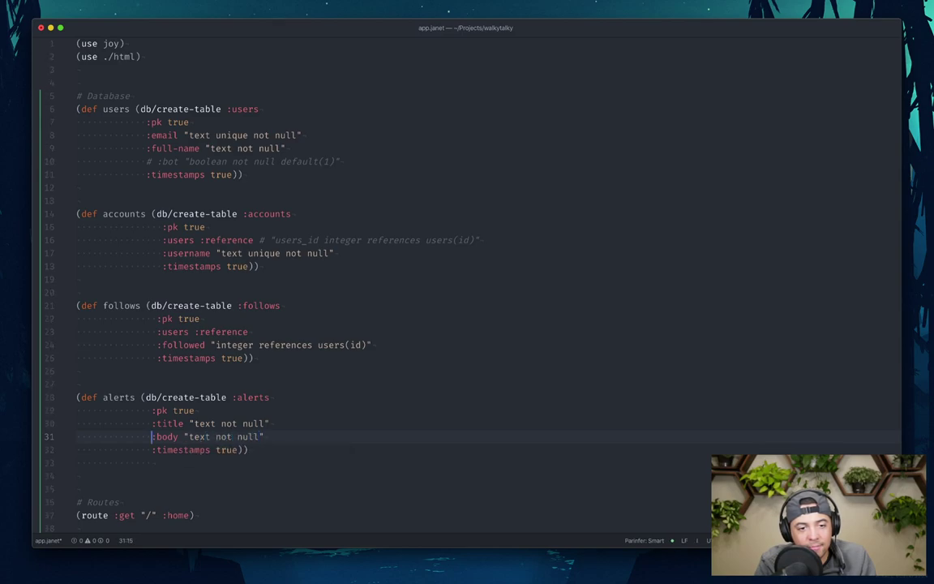
key(j)
key(o)
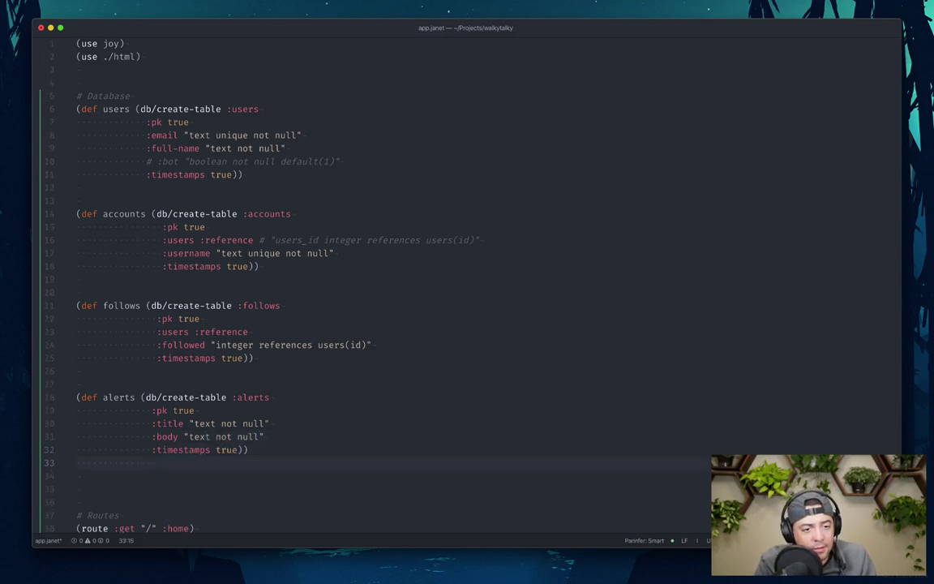
key(BackSpace)
key(BackSpace)
key(BackSpace)
key(BackSpace)
key(BackSpace)
key(BackSpace)
- Stub out a (def likes (db/ definition, then return above it
key(Return)
key(Return)
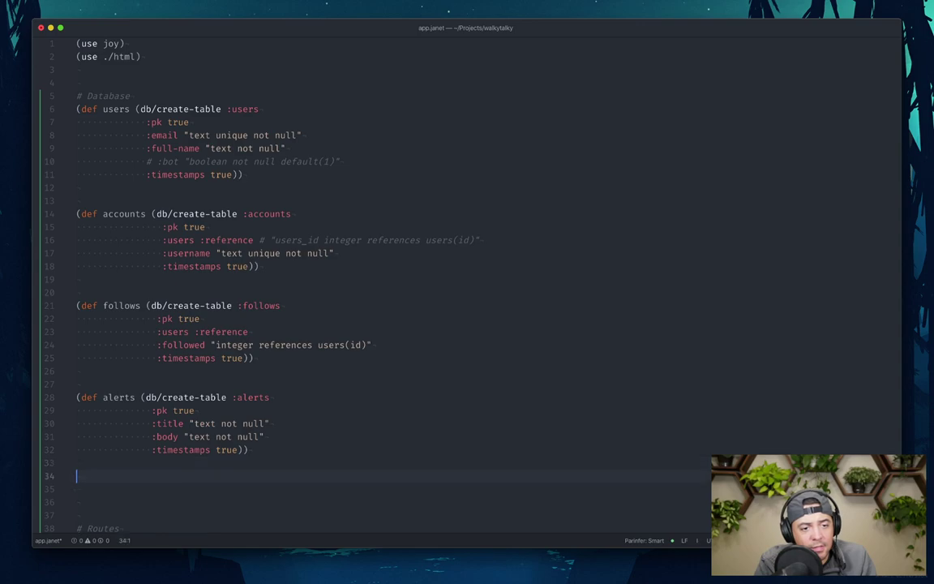
text((d)
key(Tab)
text(likes (db/)
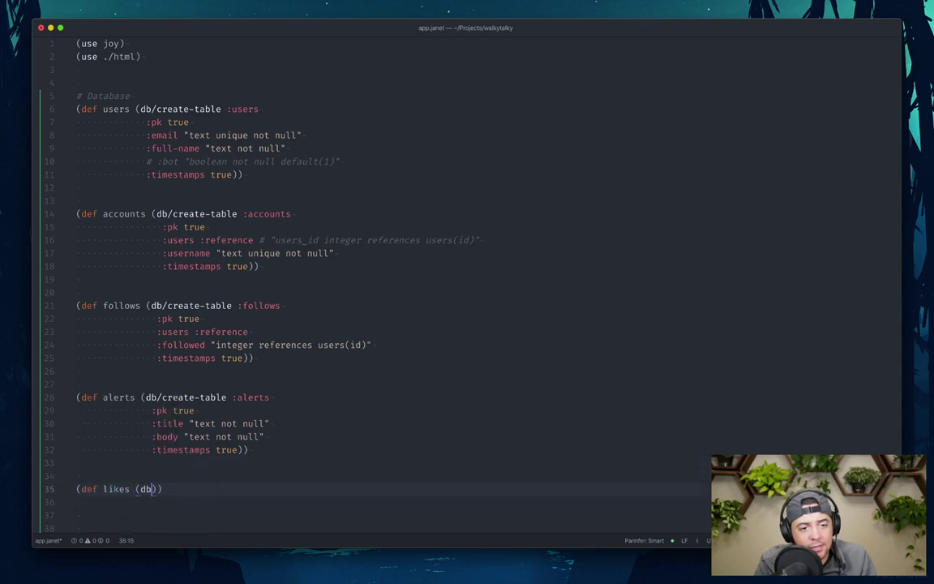
key(Escape)
key(k)
key(k)
key(k)
key(k)
key(k)
key(k)
key(k)
key(k)
key(k)
key(k)
key(o)
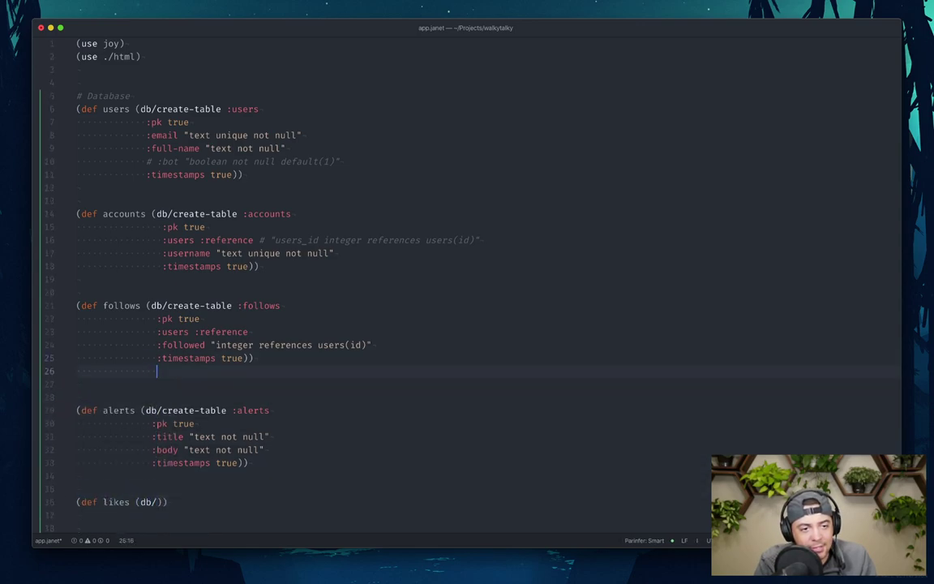
- Begin (def posts (db/create-table :posts with a first column line
key(Return)
key(Return)
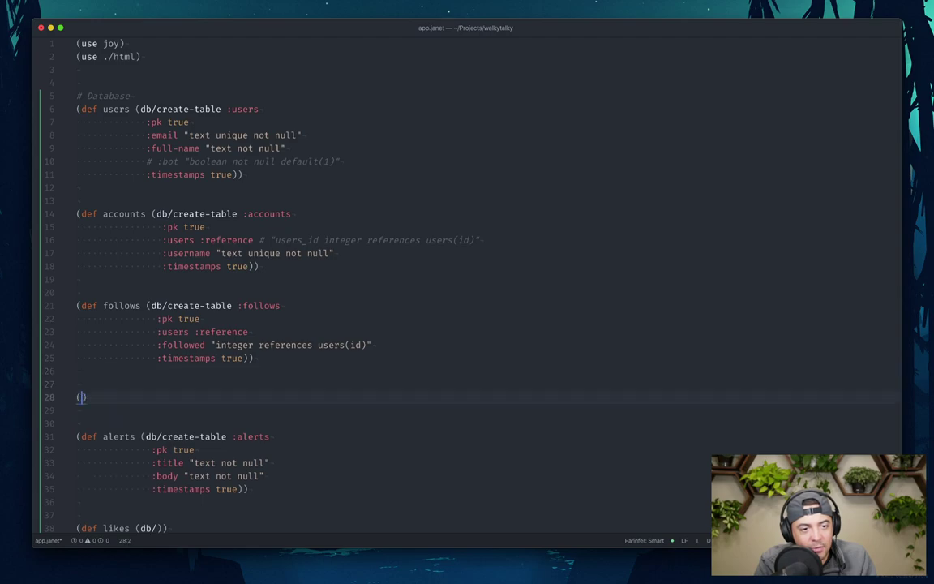
text((def posts (db/create-)
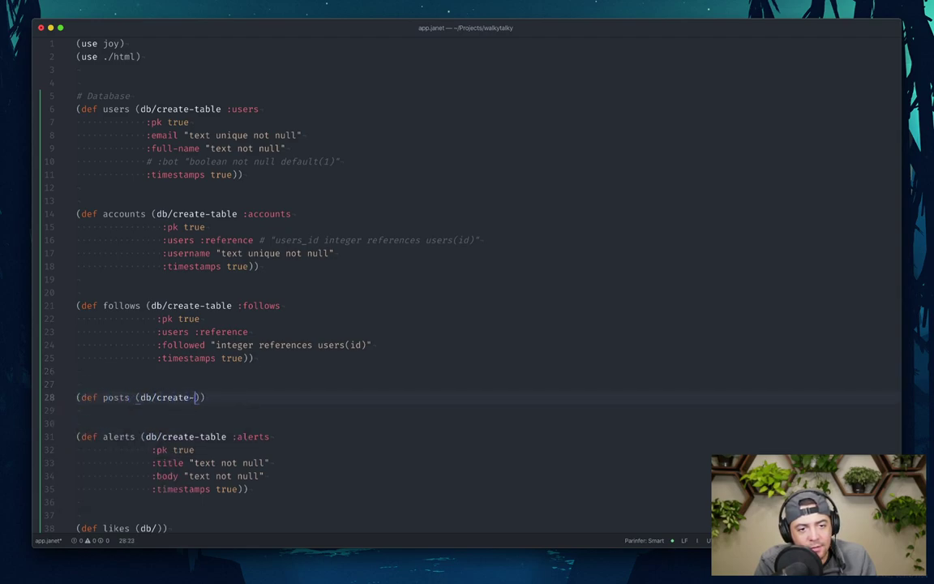
key(Tab)
key(BackSpace)
key(BackSpace)
key(BackSpace)
key(BackSpace)
text(able :posts)
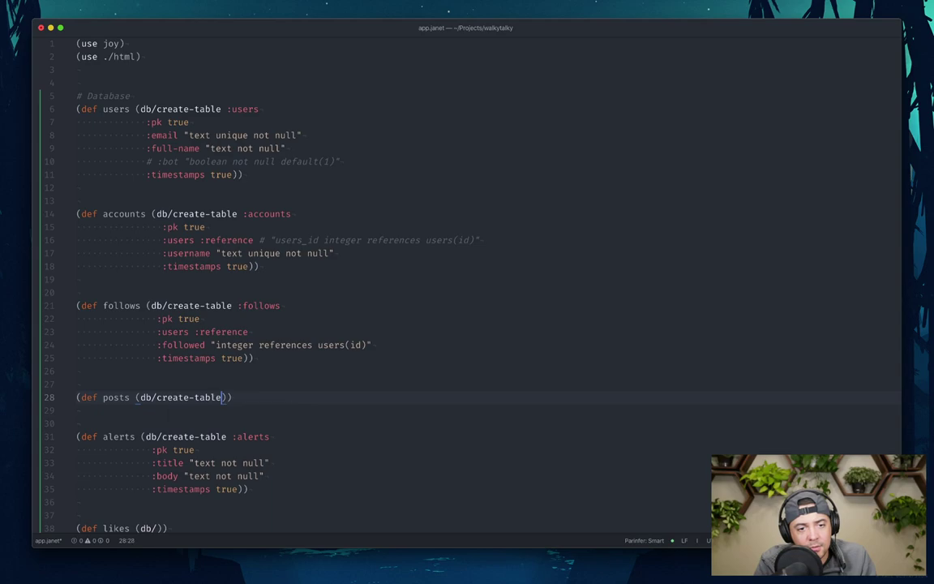
key(Return)
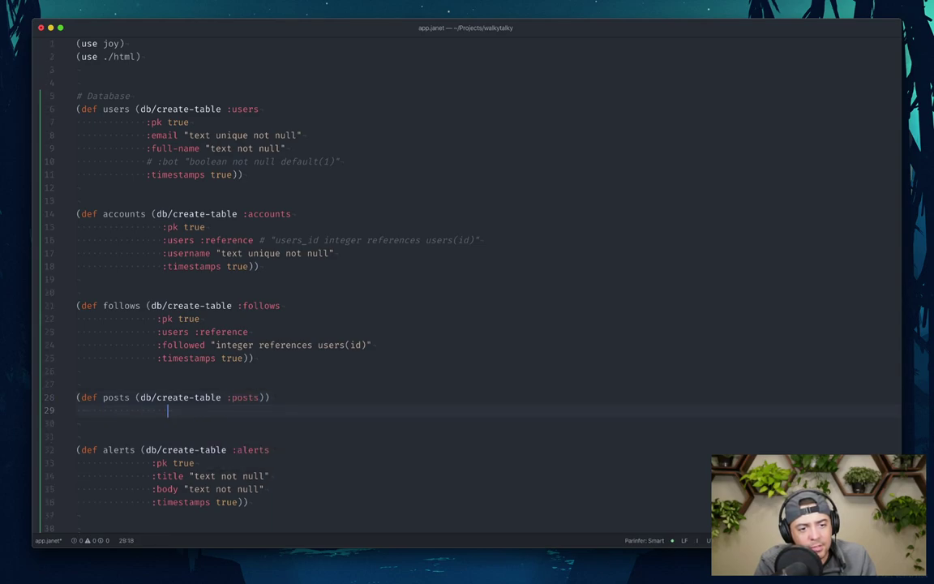
- Add :pk true and :users :reference columns to the posts table
text(:pk true)
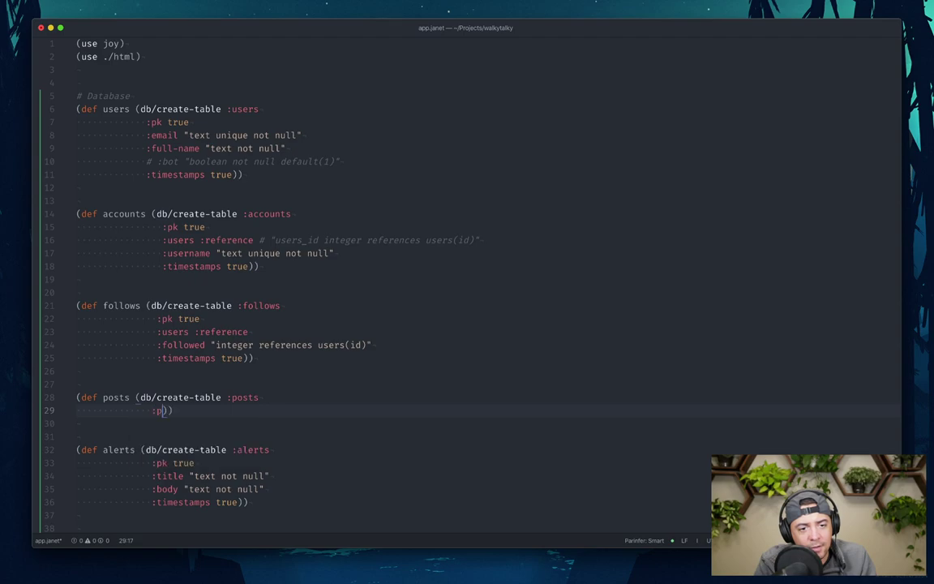
key(Return)
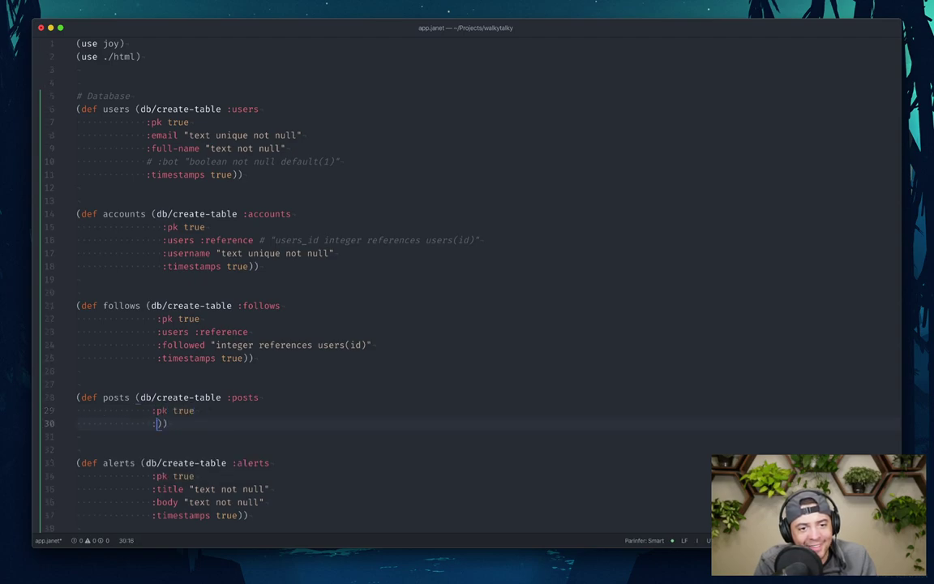
text(:users )
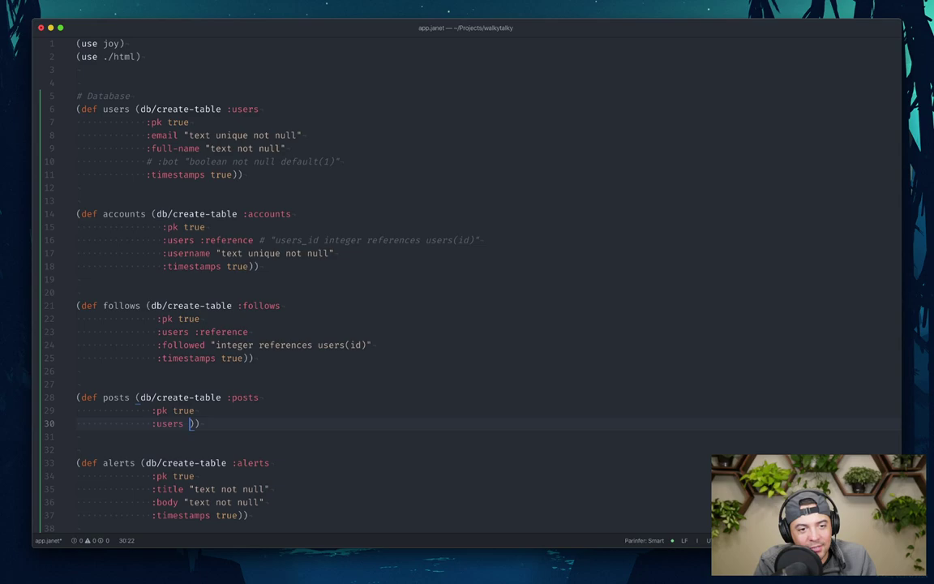
text(:ref)
key(Return)
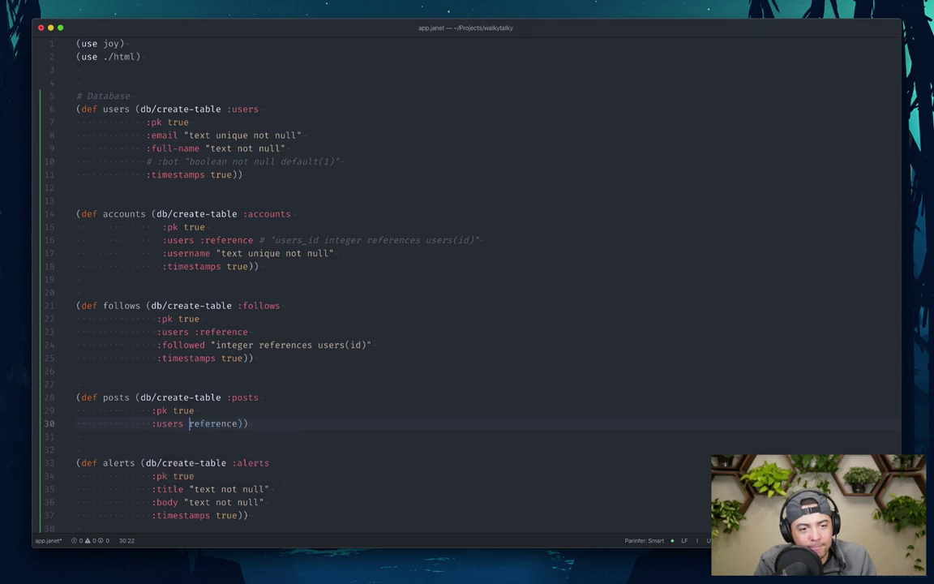
key(Return)
key(Escape)
key(k)
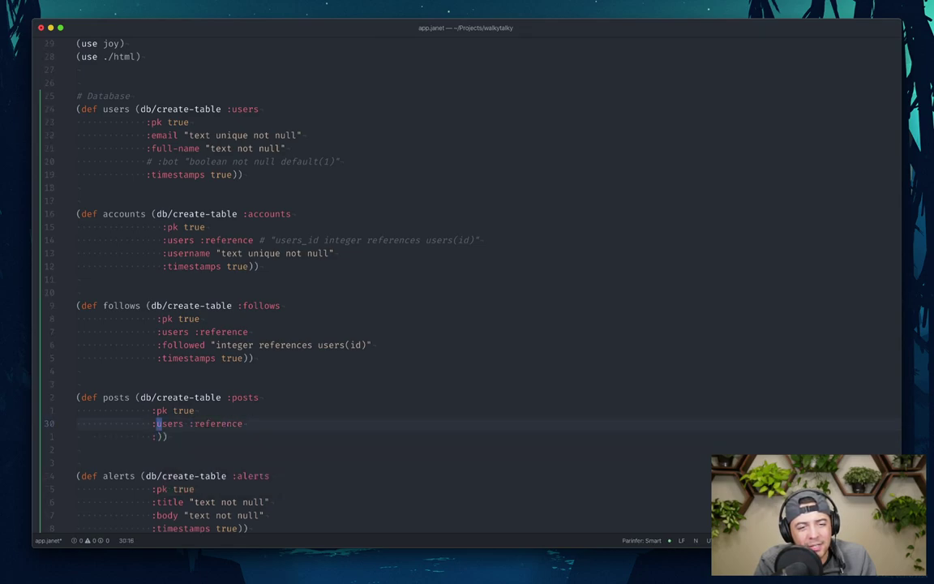
key(l)
key(l)
key(l)
key(l)
key(l)
key(l)
key(l)
key(l)
key(l)
text(cwreference)
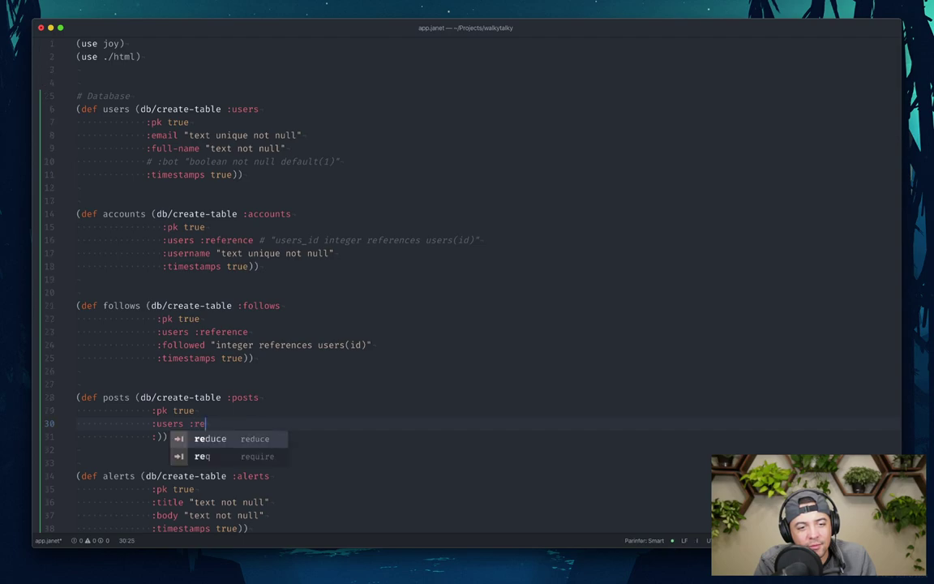
key(Escape)
key(j)
key(u)
key(u)
key(u)
- Add :timestamps true to the posts table, fixing the typos
key(i)
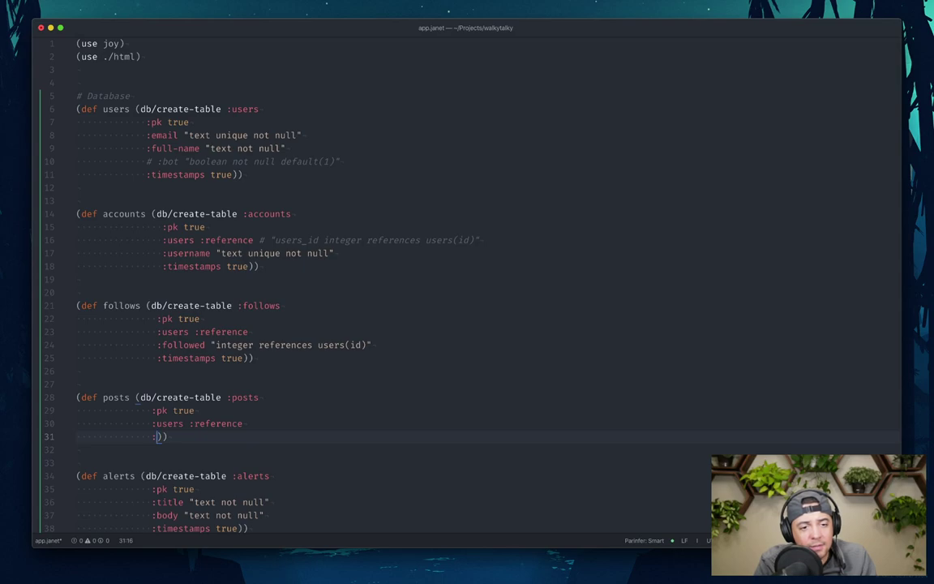
text(timetampt)
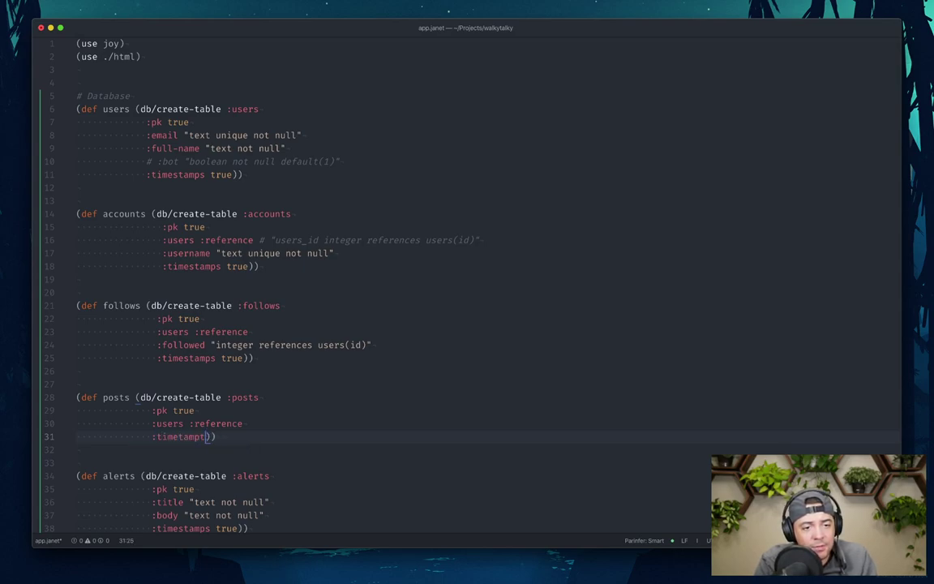
key(BackSpace)
key(BackSpace)
key(BackSpace)
key(BackSpace)
key(BackSpace)
text(stamos)
key(BackSpace)
key(BackSpace)
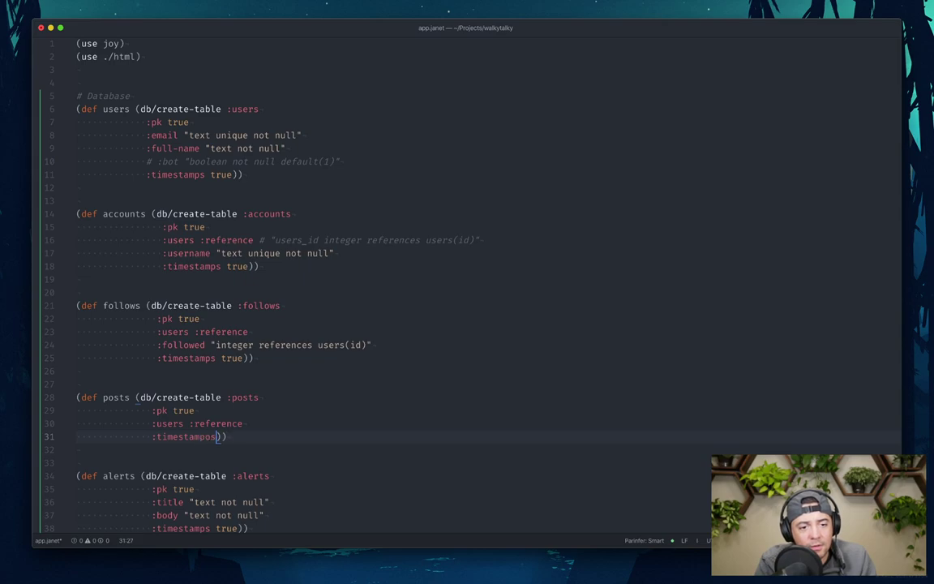
text(ps true)
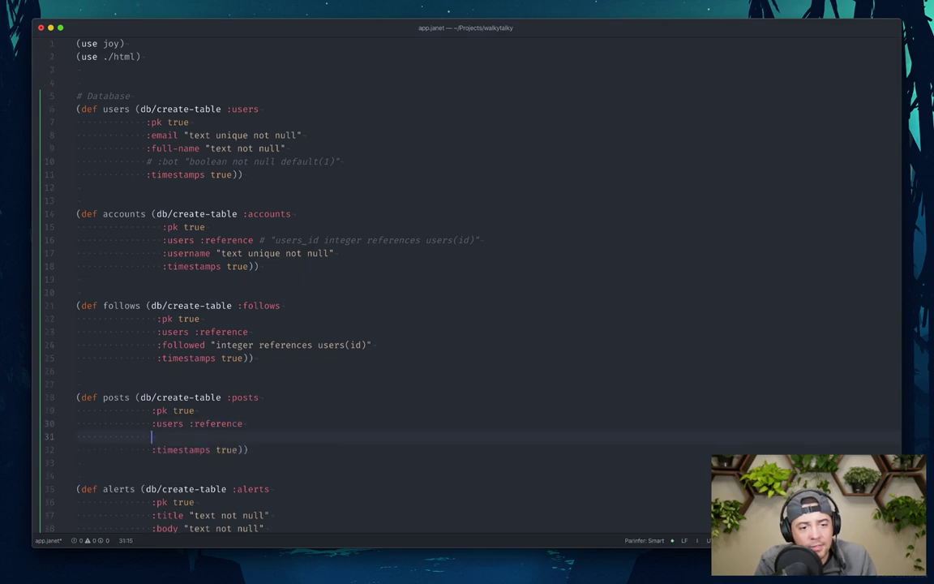
key(super+Tab)
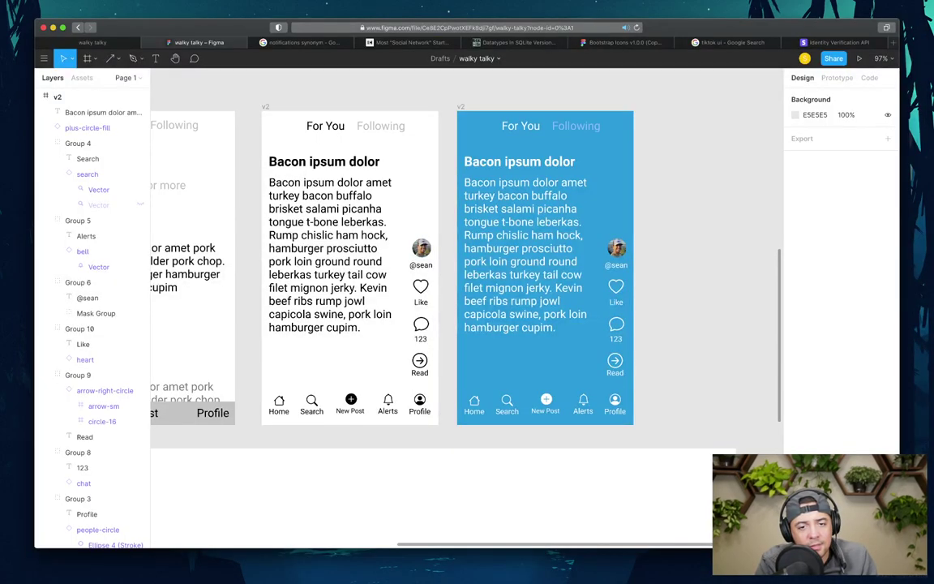
key(super+Tab)
- Insert :title "text not null" and :body "text" columns above the timestamps
key(super+shift+Return)
text(:ti)
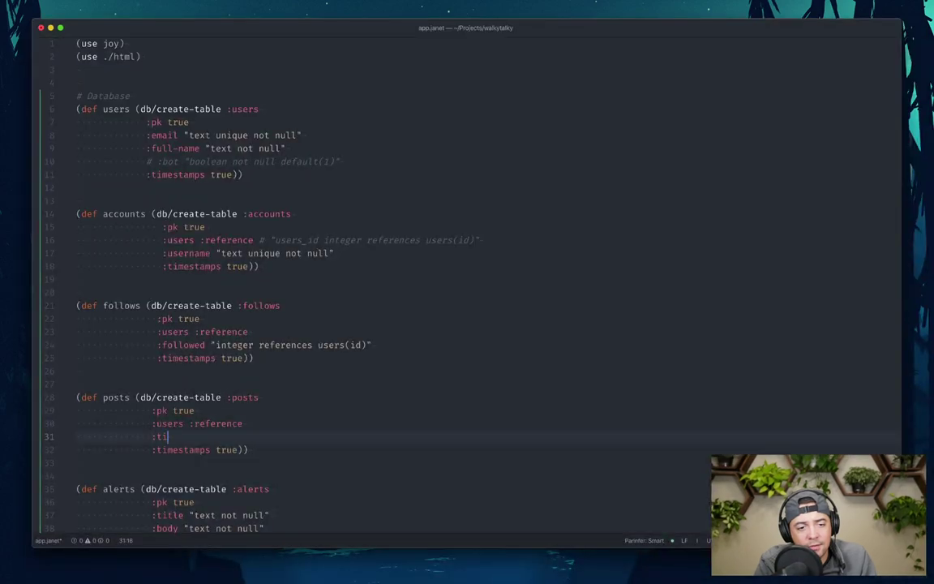
text(tle "text not null)
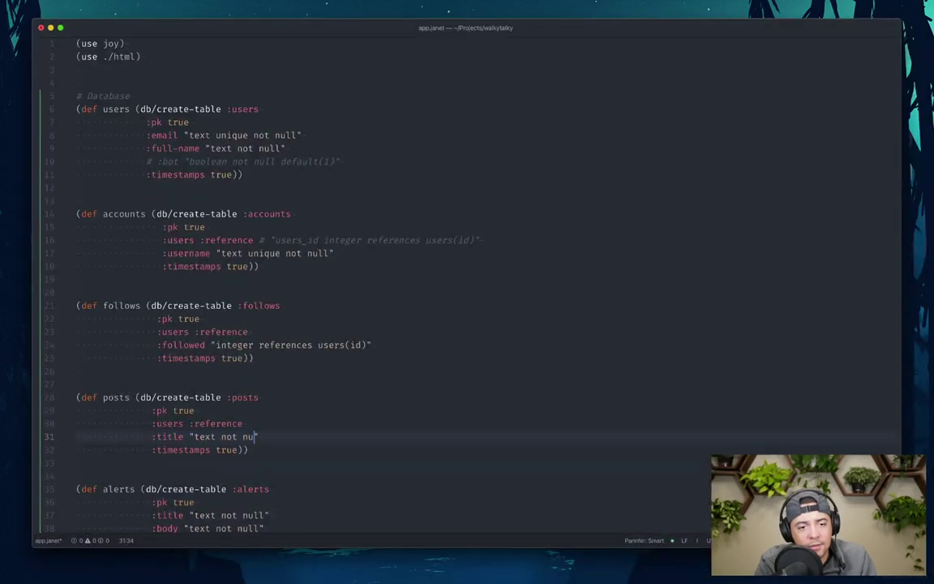
key(Escape)
text(o:body "text not)
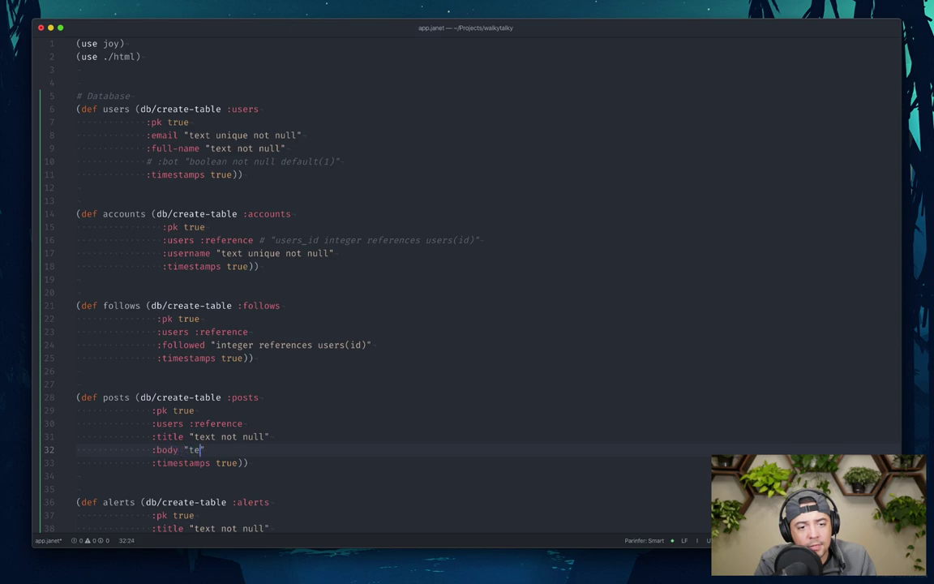
text( null)
key(Escape)
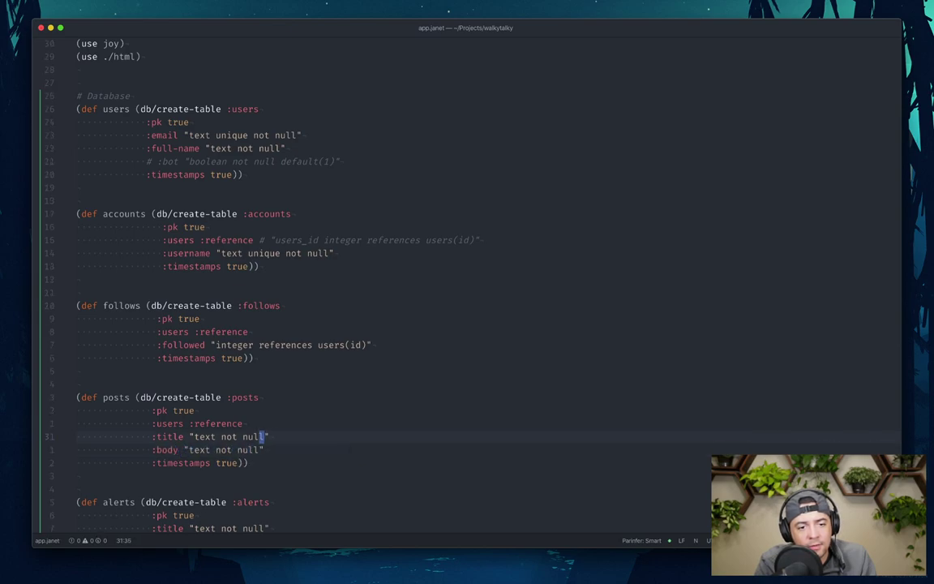
key(BackSpace)
key(BackSpace)
key(BackSpace)
key(BackSpace)
key(BackSpace)
key(BackSpace)
key(BackSpace)
key(BackSpace)
key(BackSpace)
key(Escape)
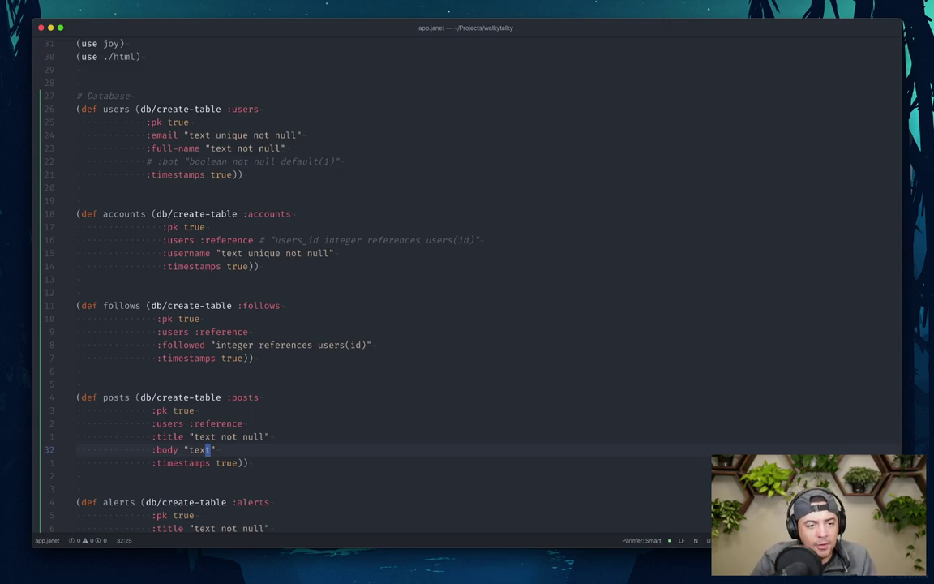
scroll(466, 284, down, 5)
key(k)
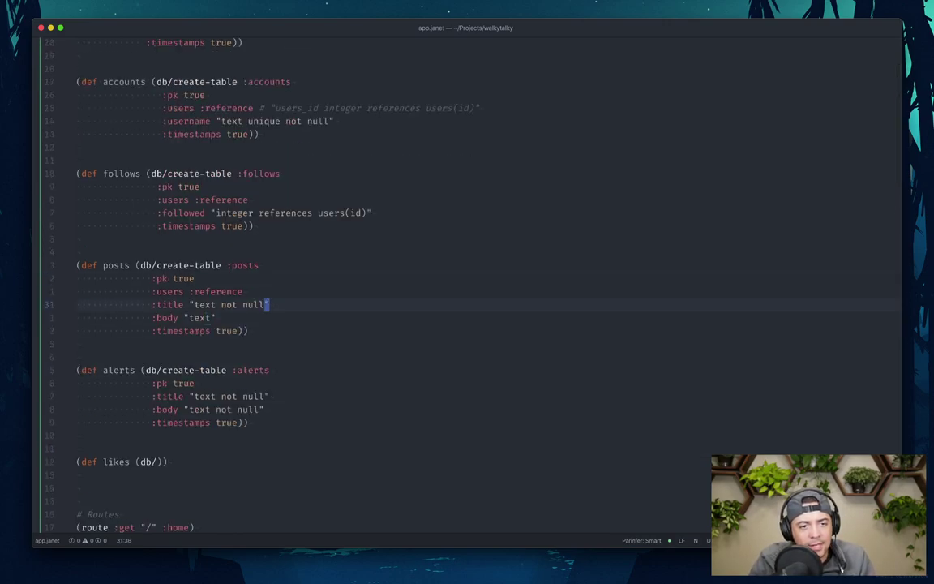
key(j)
key(k)
scroll(467, 284, down, 2)
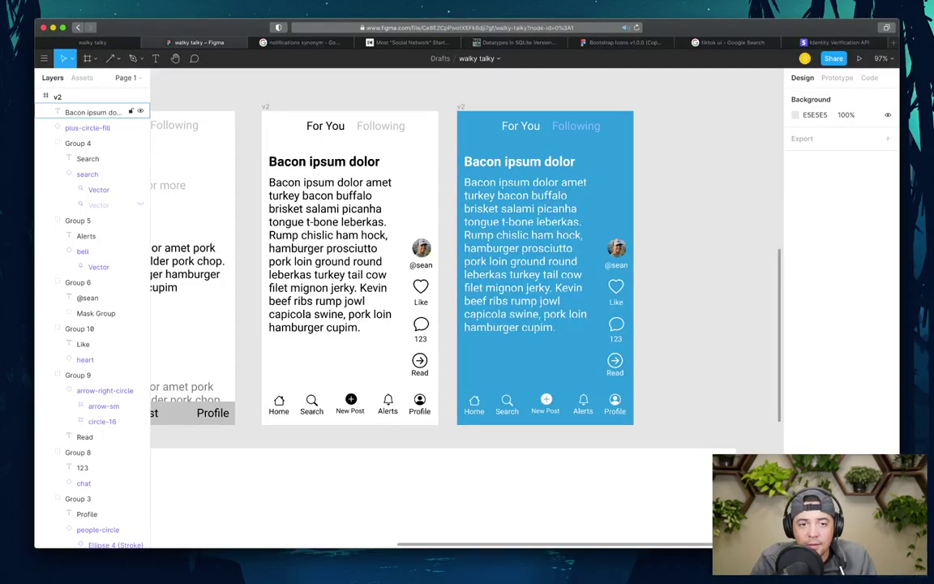
- Inspect the walky talky post's body text in edit mode, then reselect the layer
click(332, 255)
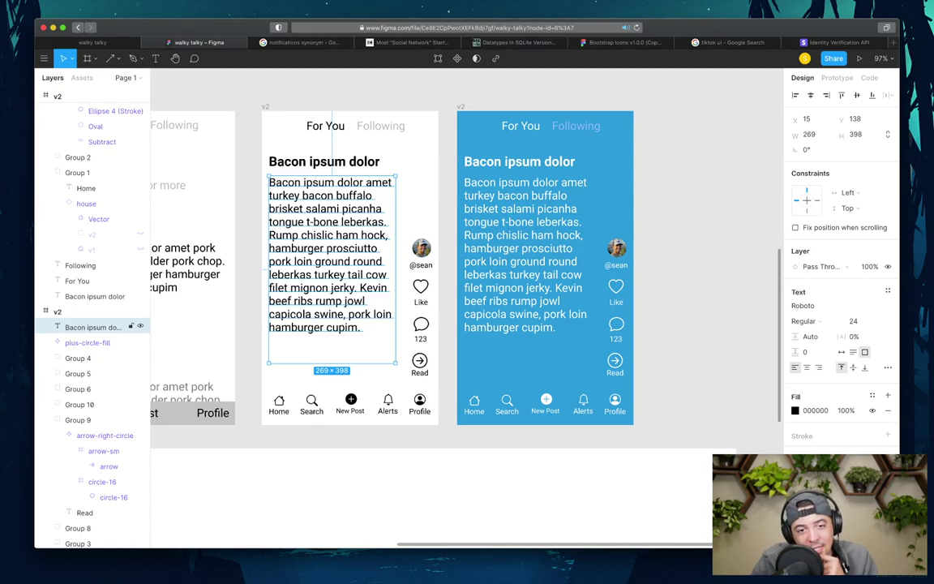
key(Return)
click(361, 327)
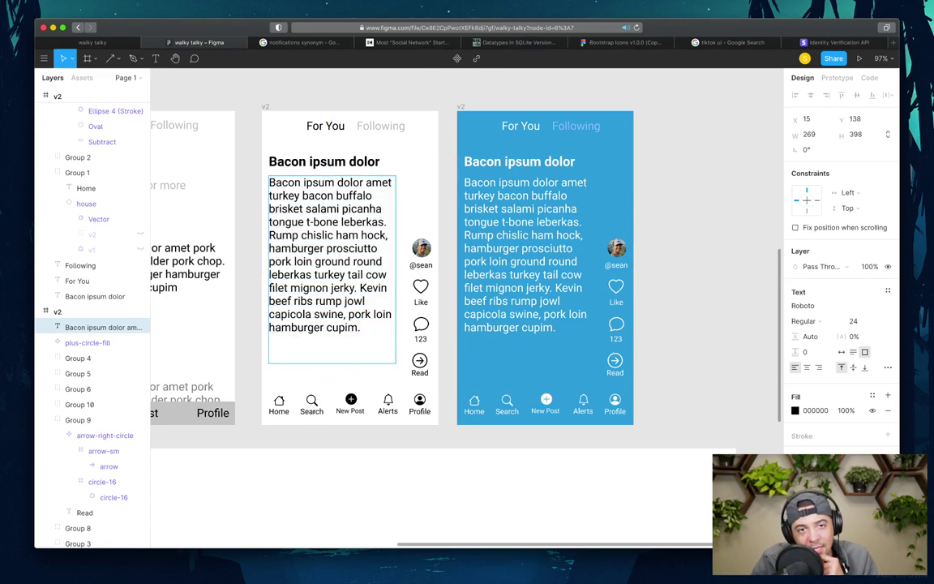
key(Escape)
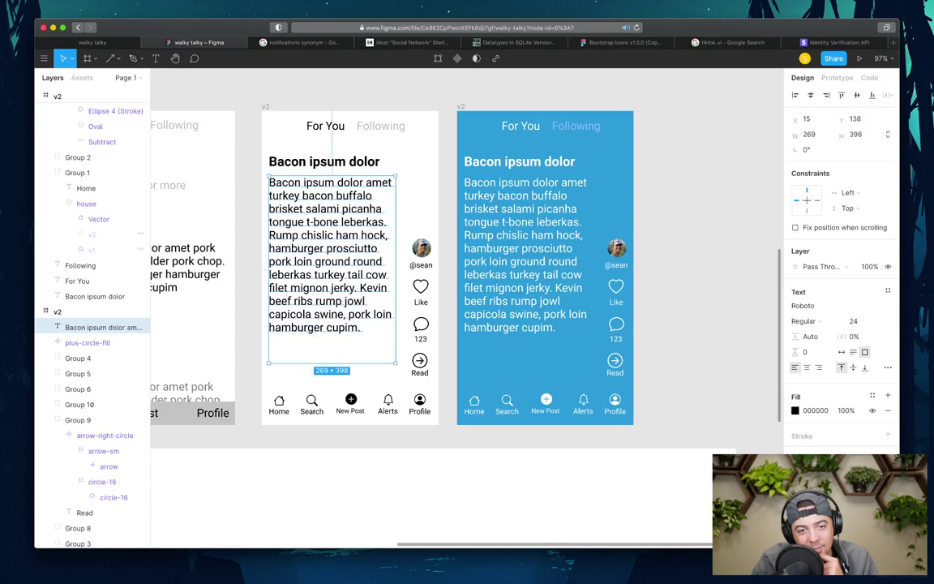
key(Escape)
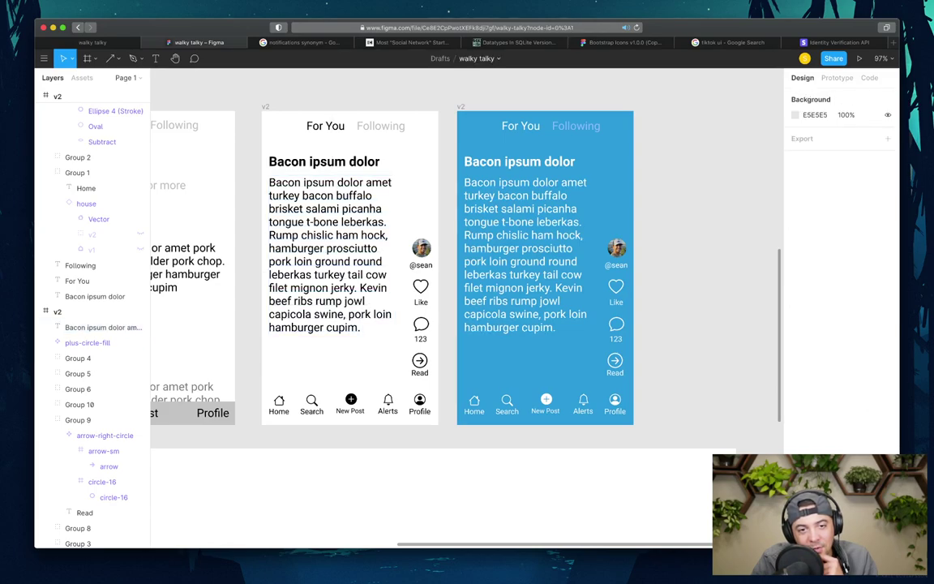
click(332, 268)
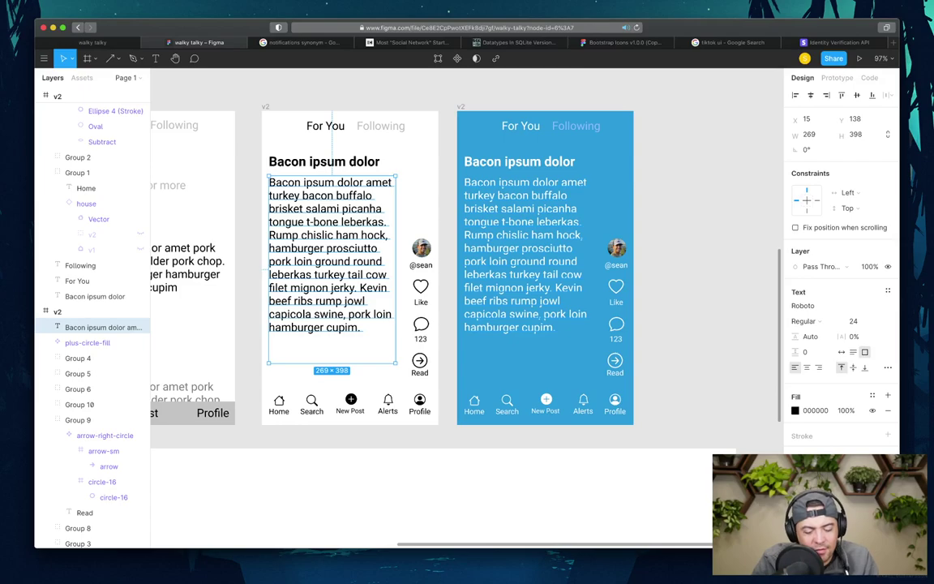
- Load twitter.com in a new browser tab
key(super+t)
text(twitter.com)
key(Return)
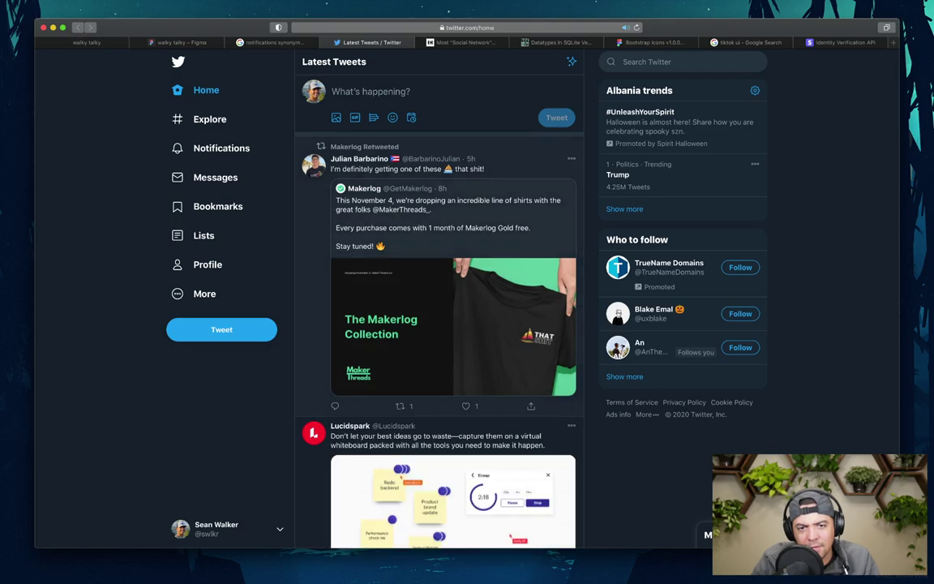
- Scroll down through the Twitter home timeline for reference
scroll(439, 309, down, 8)
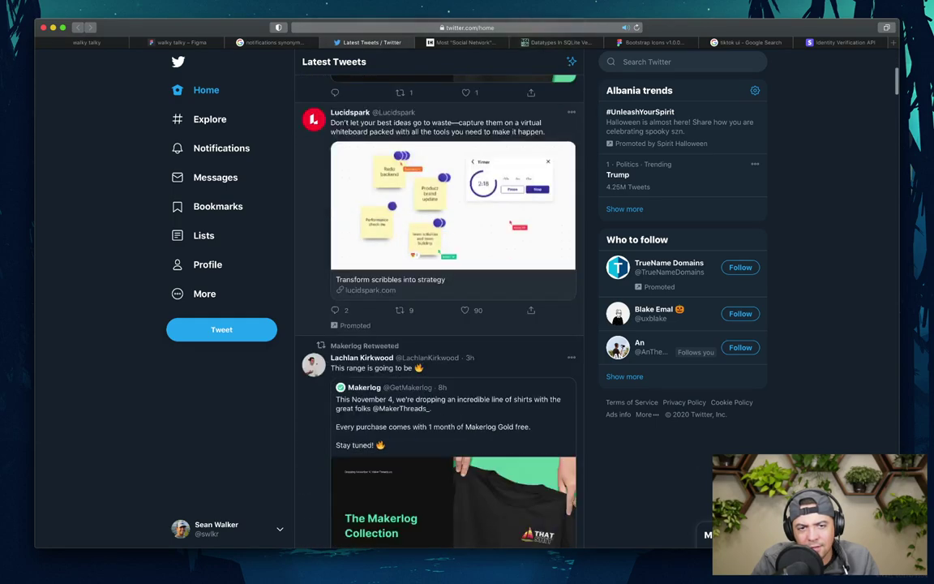
scroll(439, 308, down, 8)
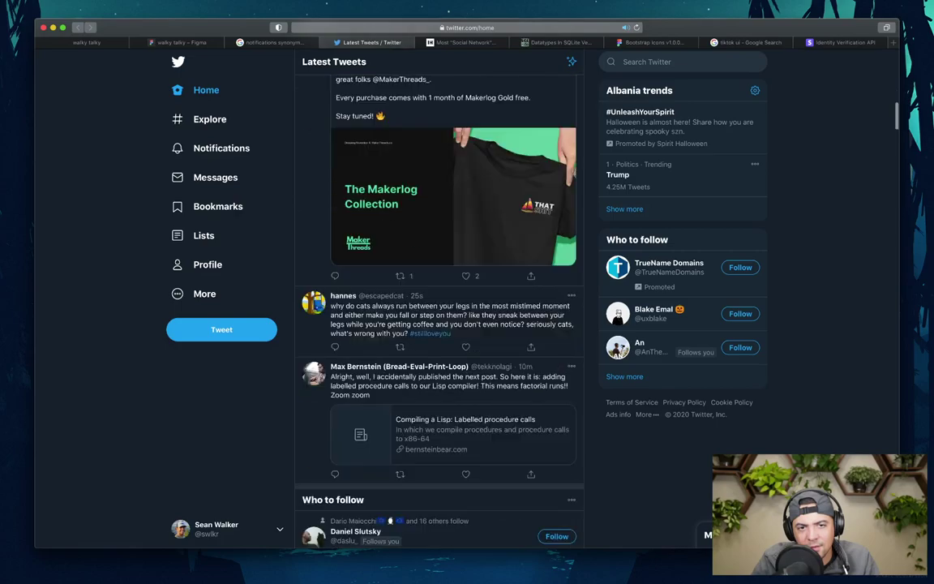
scroll(439, 308, down, 4)
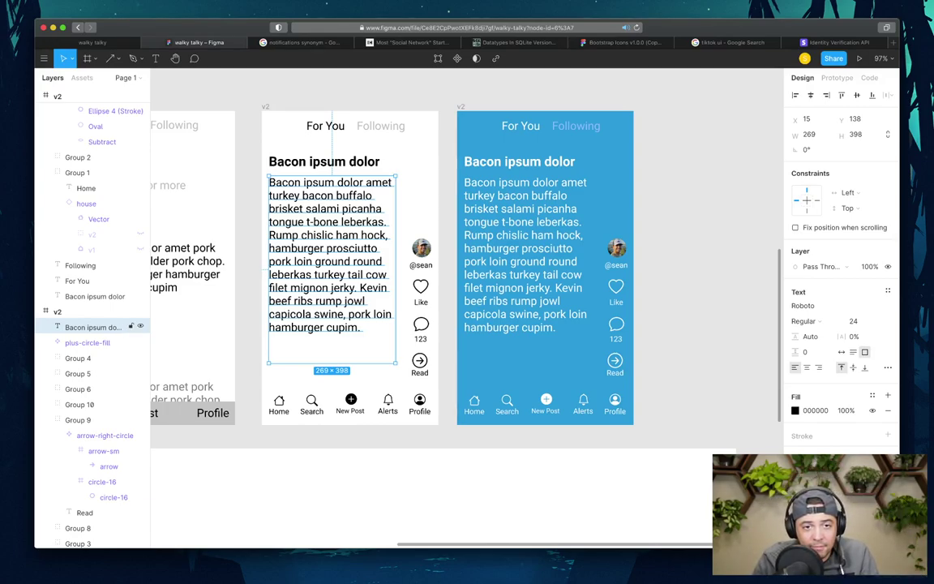
- Close the notifications synonym search tab and select the blue post's body text
key(Escape)
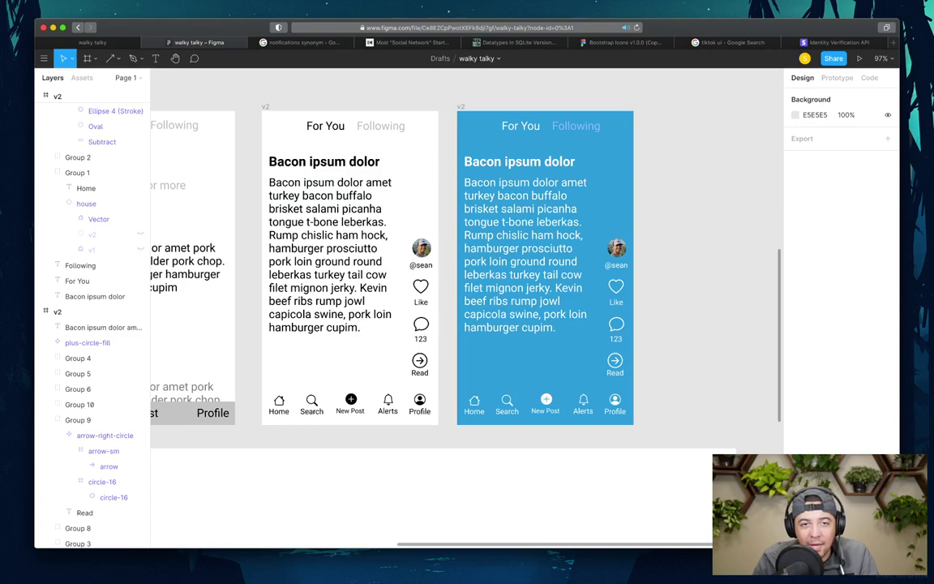
key(ctrl+Tab)
key(super+w)
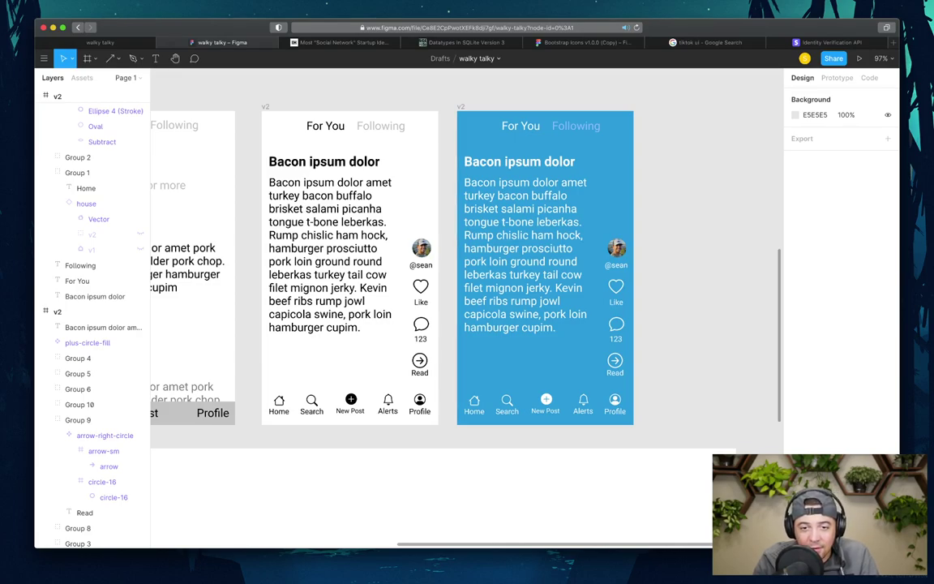
click(525, 254)
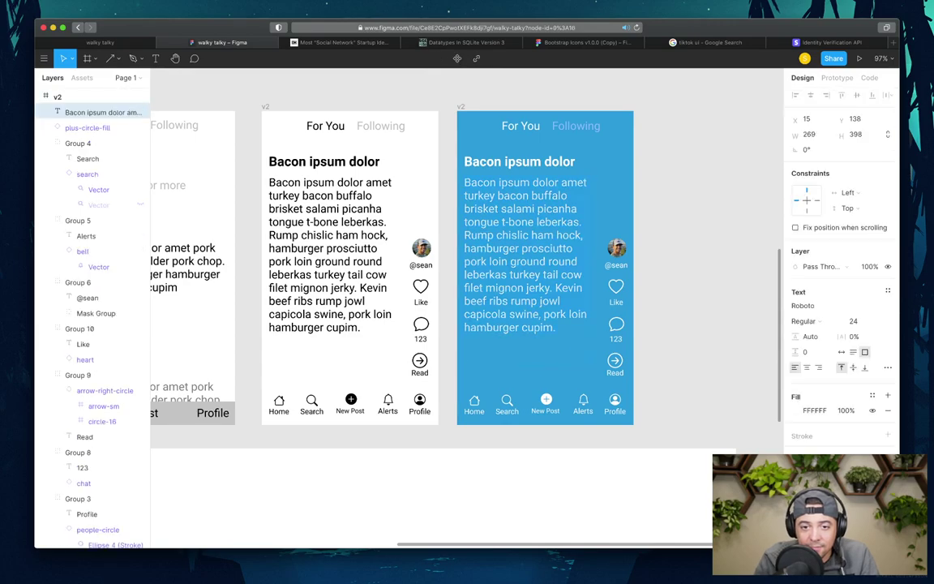
double_click(554, 327)
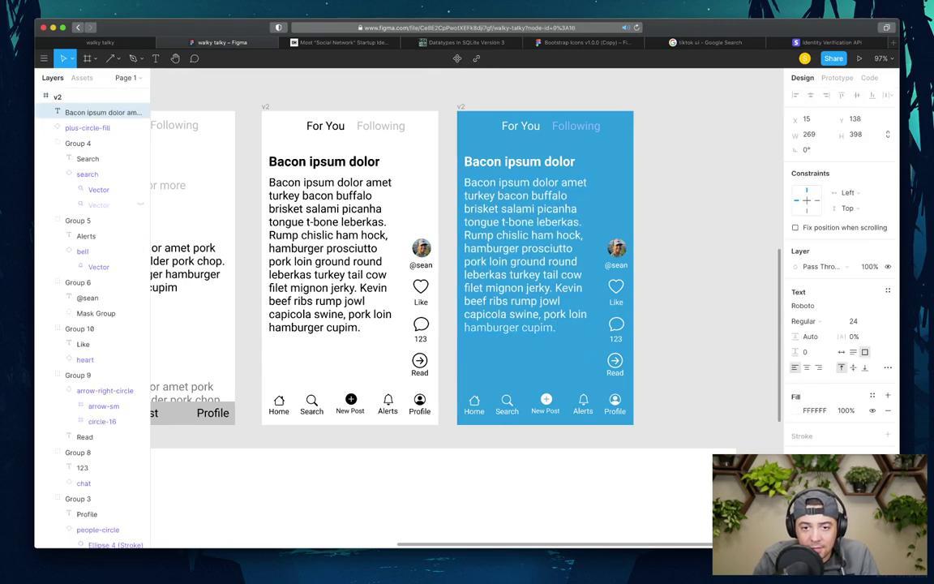
key(Escape)
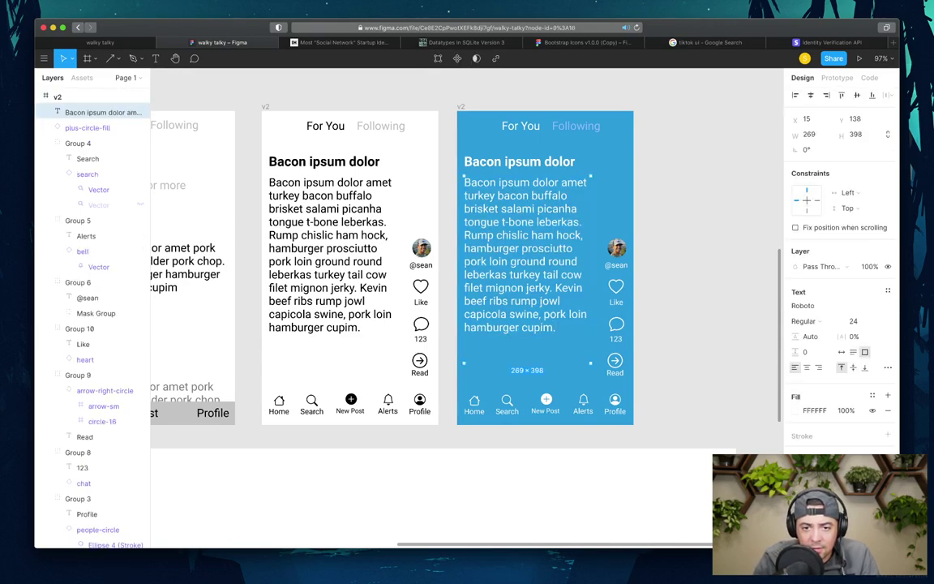
- Create a "#hamburger #pork" text layer and place it at the post's lower left
key(t)
click(501, 374)
text(hamburger cupim.)
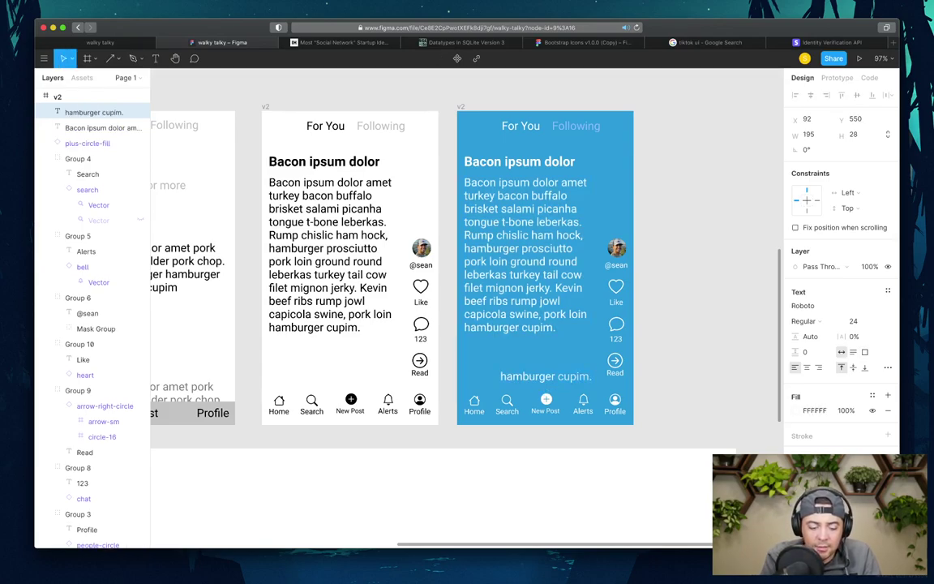
click(501, 376)
text(#)
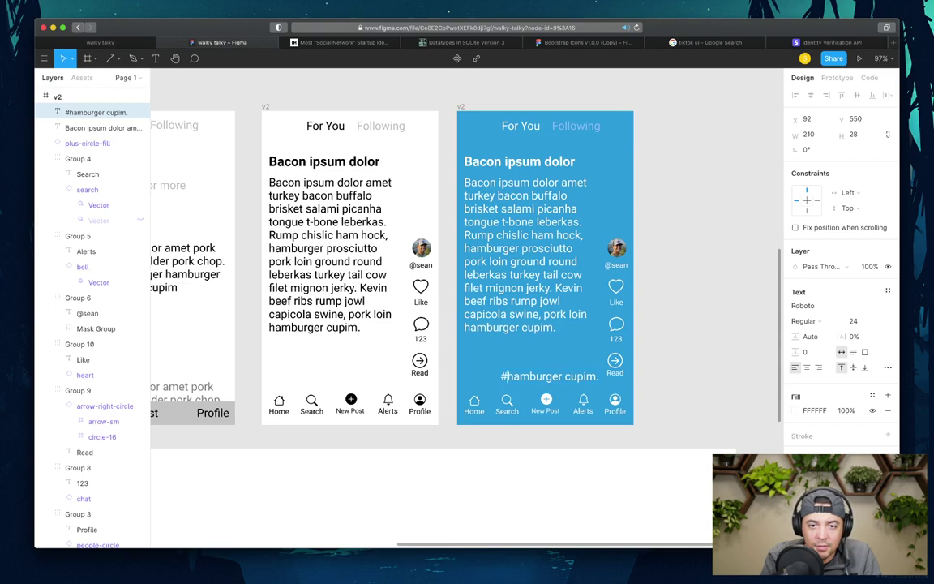
text(#)
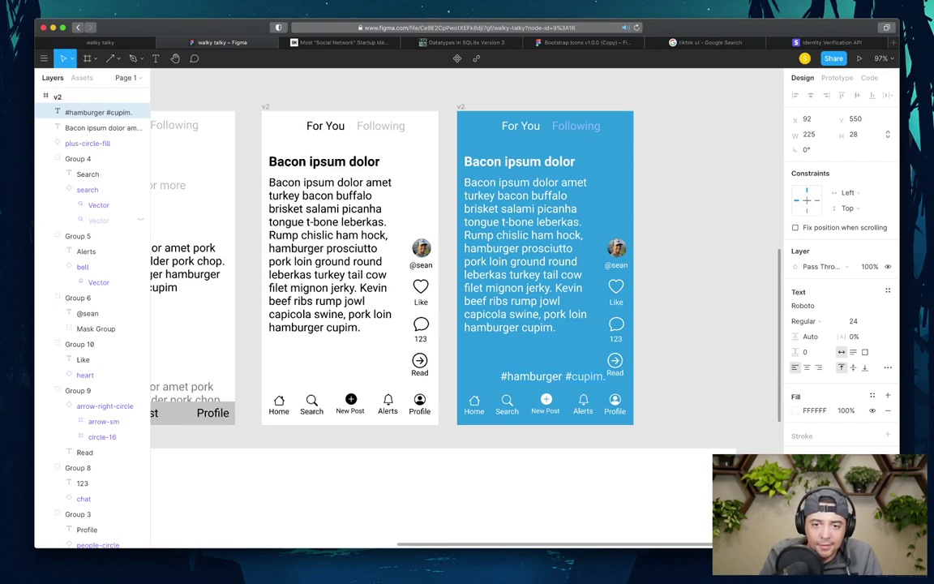
key(Delete)
key(Delete)
key(Delete)
key(Delete)
key(Delete)
key(Delete)
text(pork.)
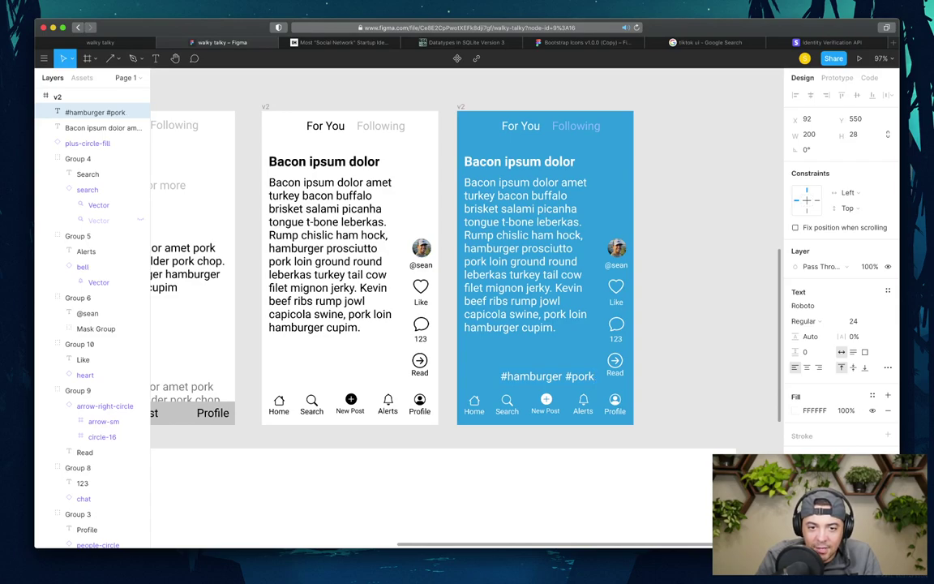
key(BackSpace)
key(Escape)
drag(545, 397, 509, 405)
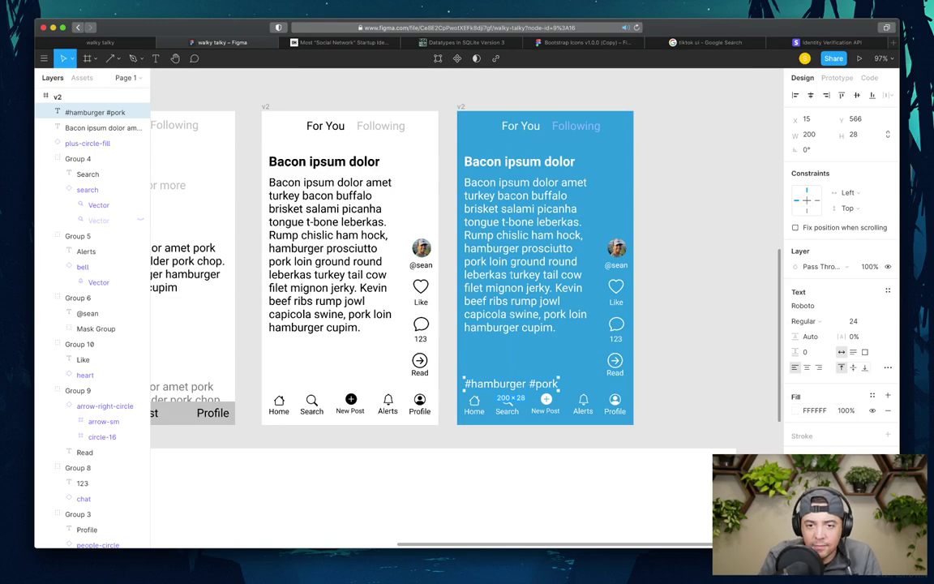
- Try font sizes 16 for the hashtag line and 16, then 18, for the body text
click(854, 321)
text(16)
key(Return)
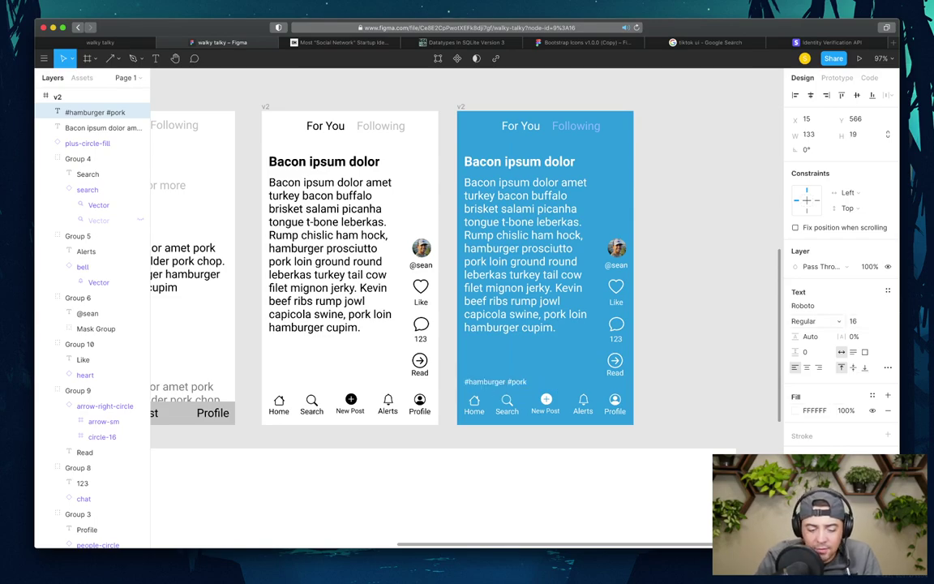
click(103, 127)
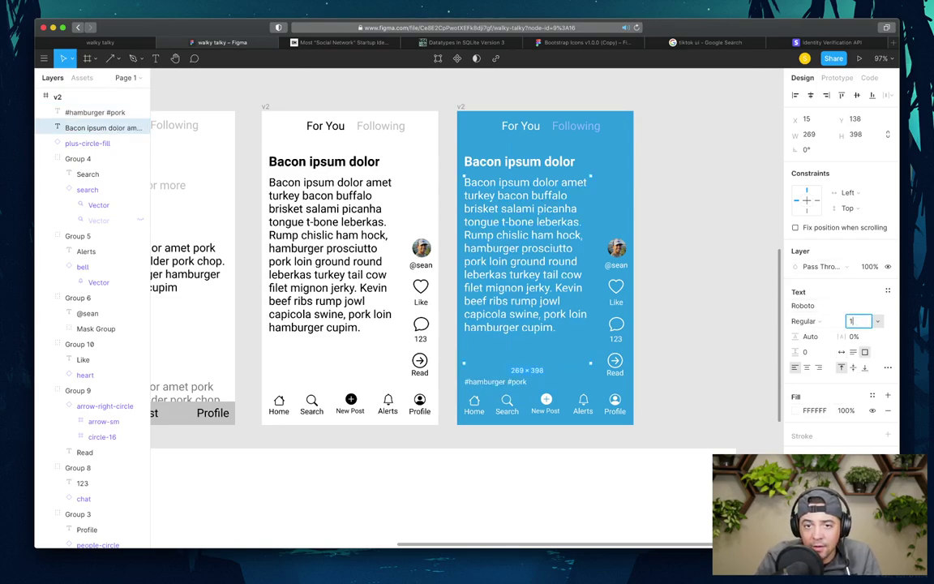
text(16)
key(Return)
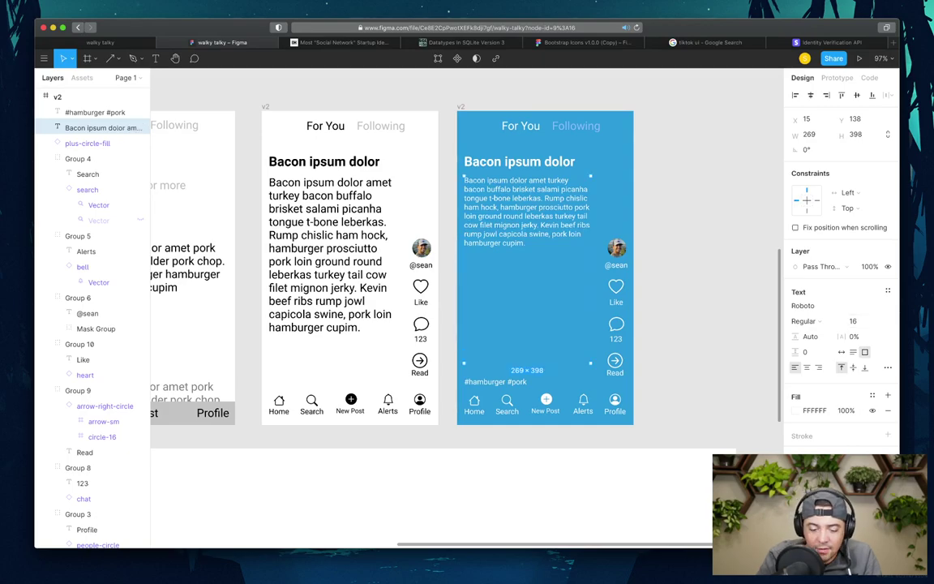
click(854, 321)
text(18)
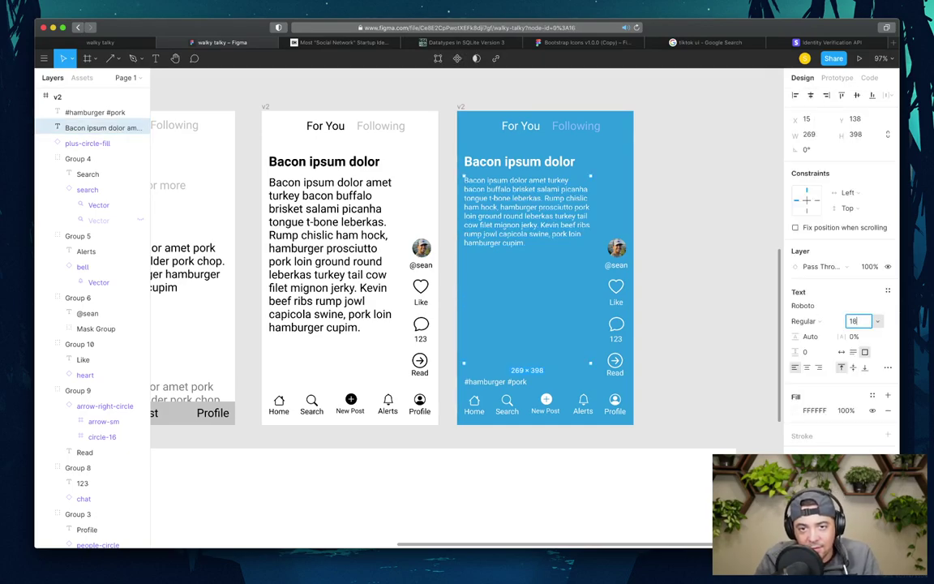
key(Return)
key(Escape)
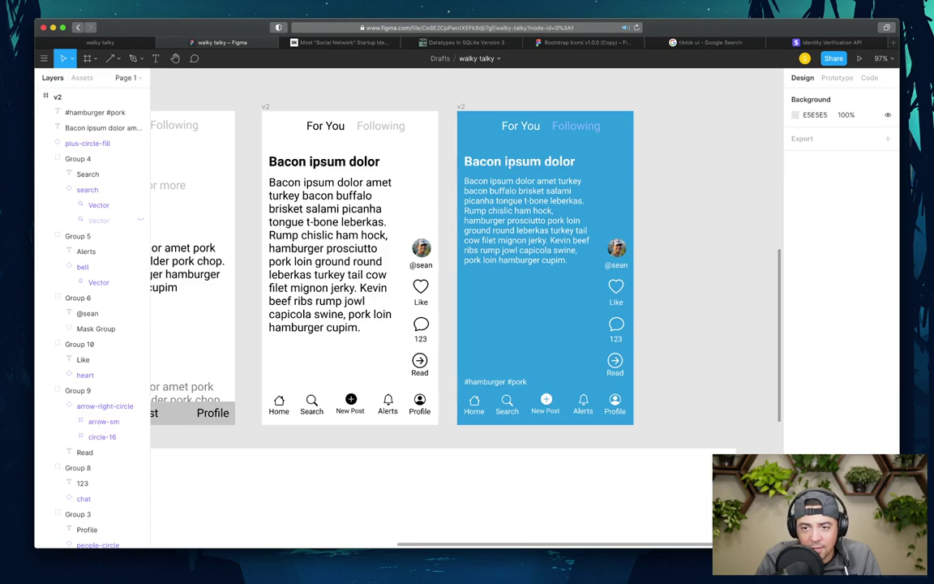
- Set the blue post's body text to font size 20
click(519, 162)
click(523, 219)
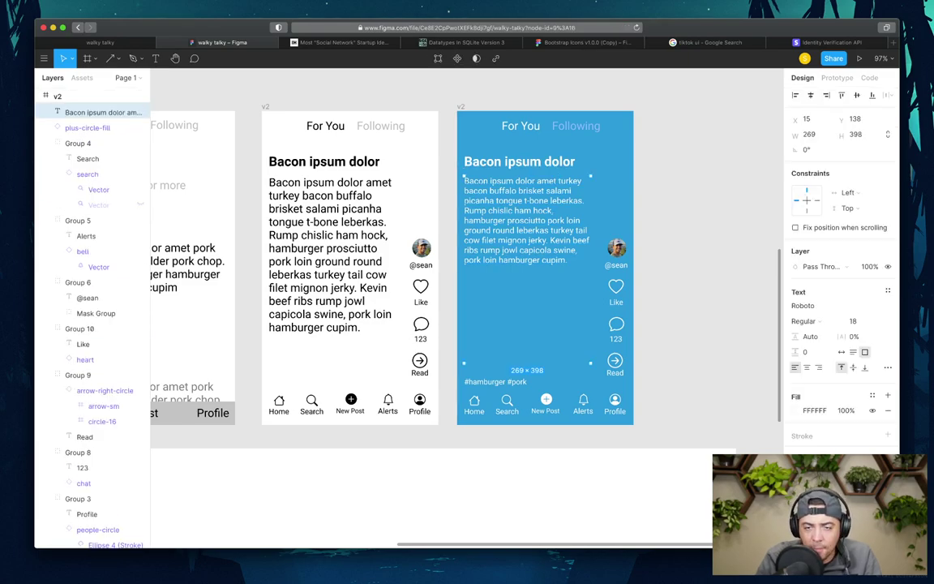
key(Escape)
click(523, 219)
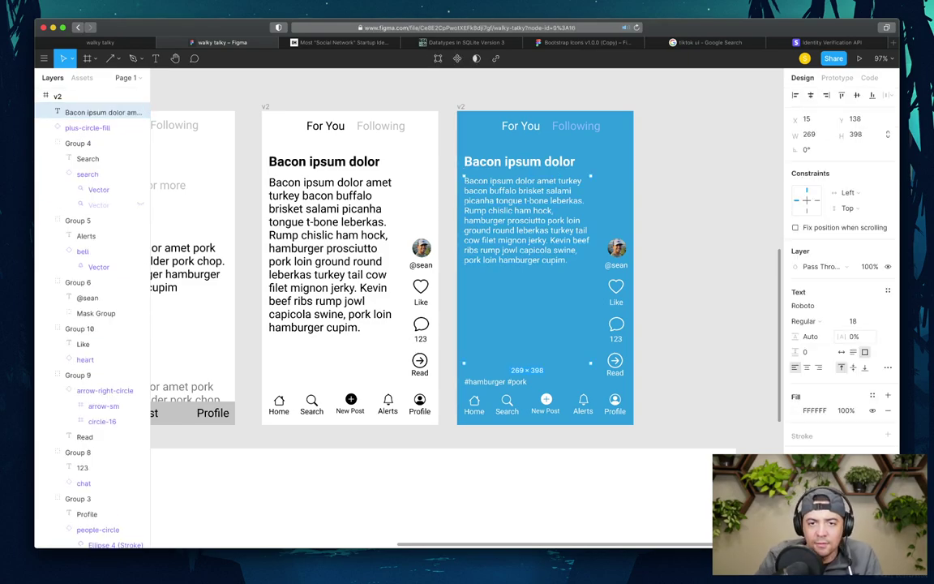
click(858, 321)
text(20)
key(Return)
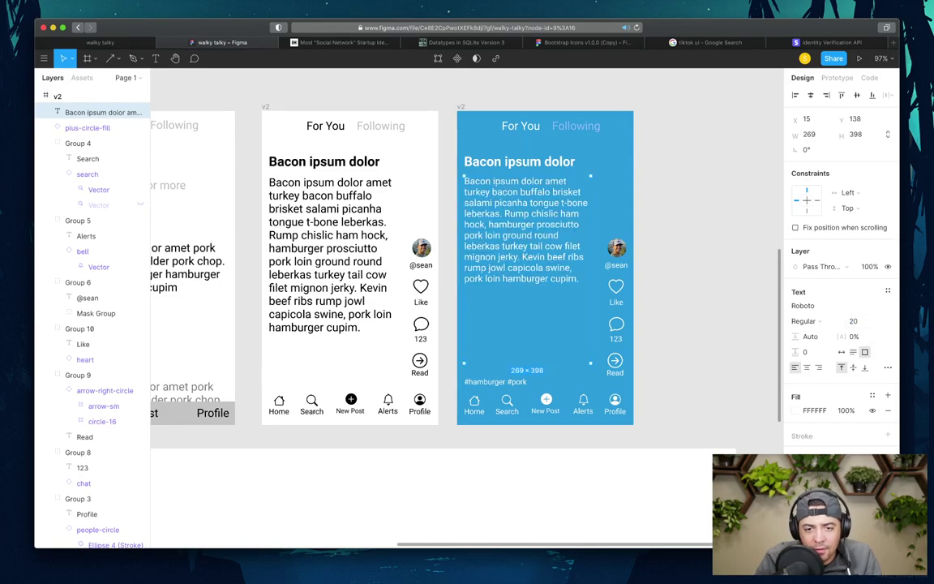
key(Escape)
- Set the #hamburger #pork line to size 20 and nudge it above the navigation bar
click(495, 381)
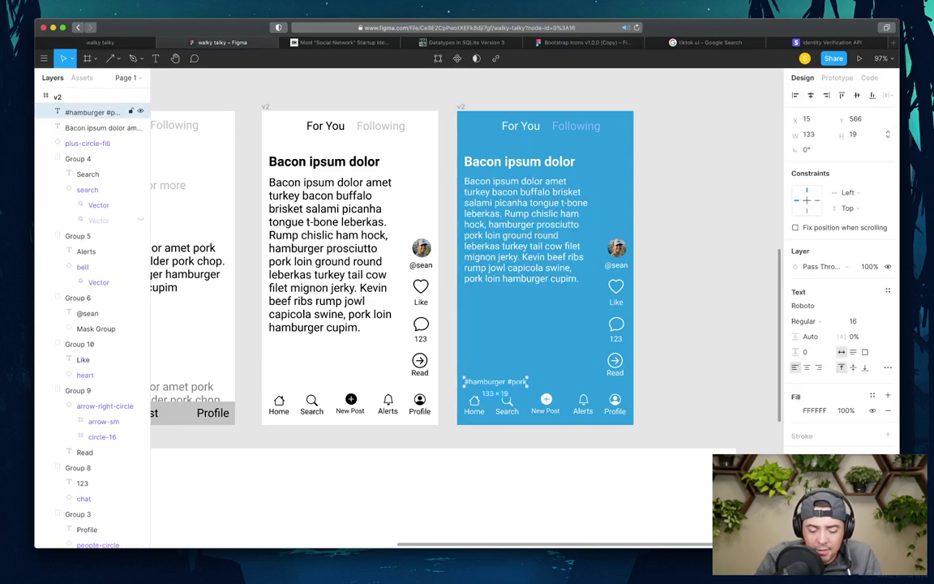
click(858, 321)
text(20)
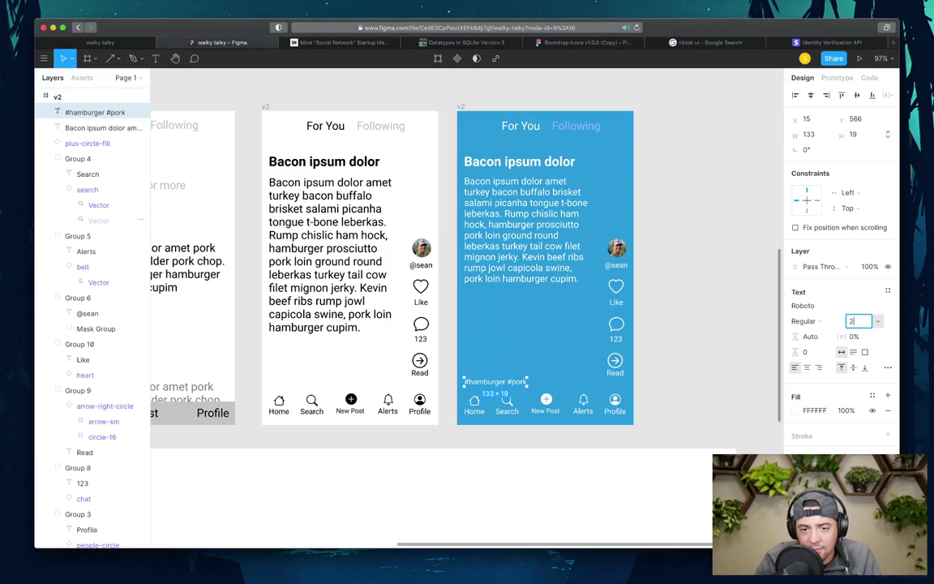
key(Return)
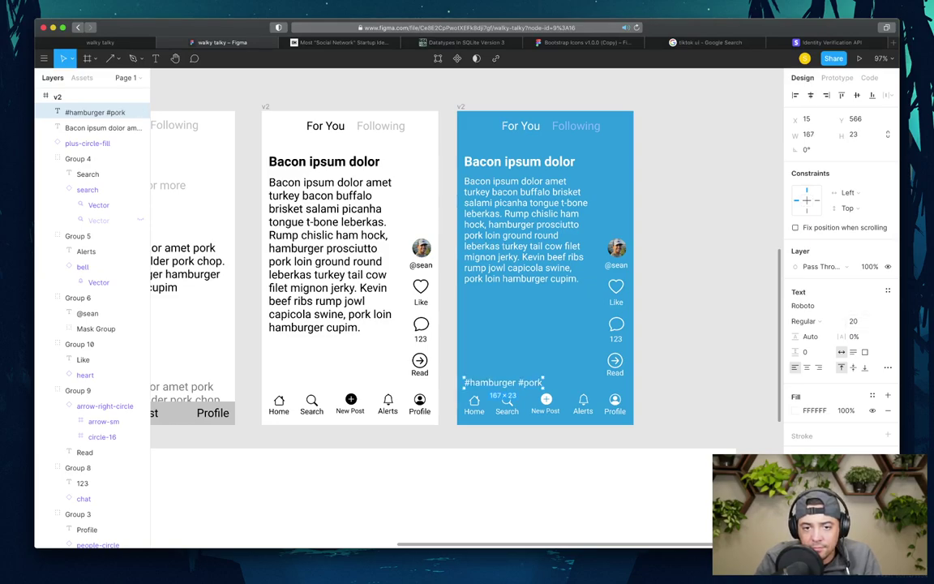
mouse_move(503, 382)
mouse_down()
mouse_move(507, 363)
mouse_move(504, 379)
mouse_up()
- Type an empty "(def " on new lines below the posts table, then return to Figma
key(Escape)
key(super+Tab)
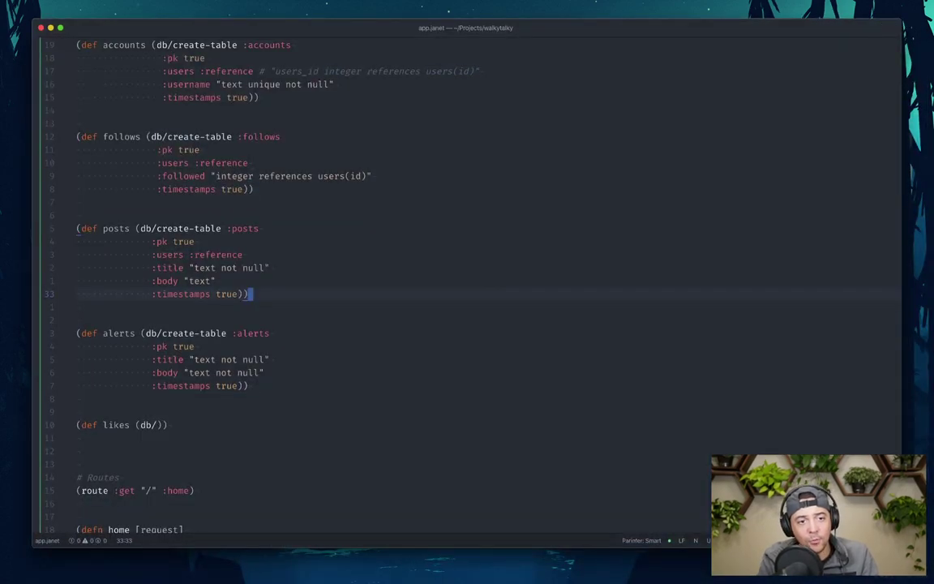
key(o)
key(BackSpace)
key(BackSpace)
key(BackSpace)
key(BackSpace)
key(BackSpace)
key(BackSpace)
key(BackSpace)
key(BackSpace)
key(BackSpace)
key(BackSpace)
key(BackSpace)
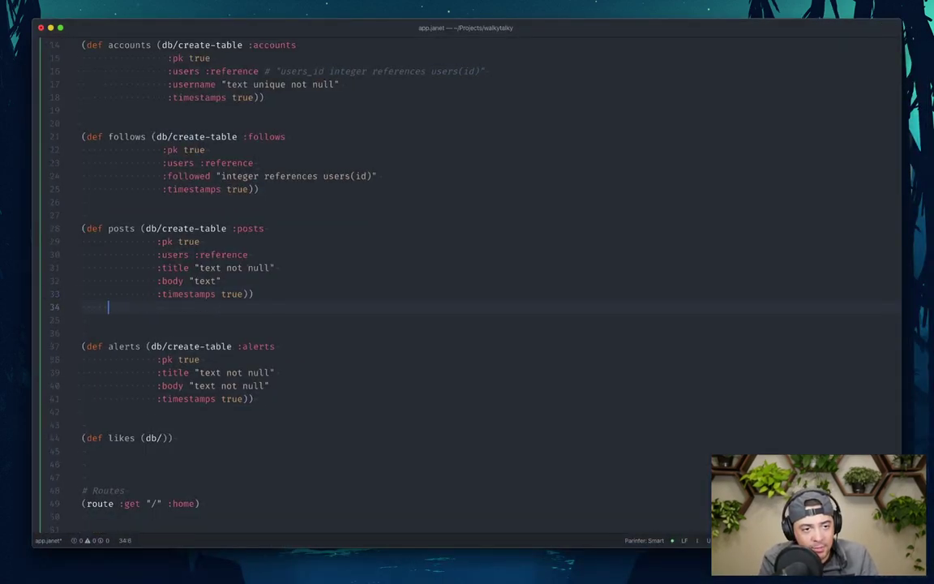
key(Return)
key(Return)
text((def)
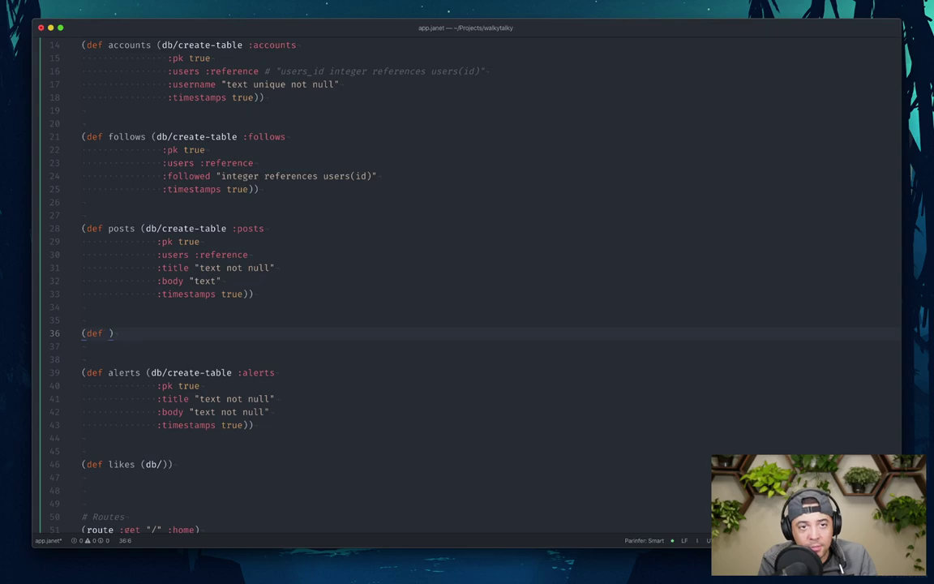
key(super+Tab)
key(ctrl+Tab)
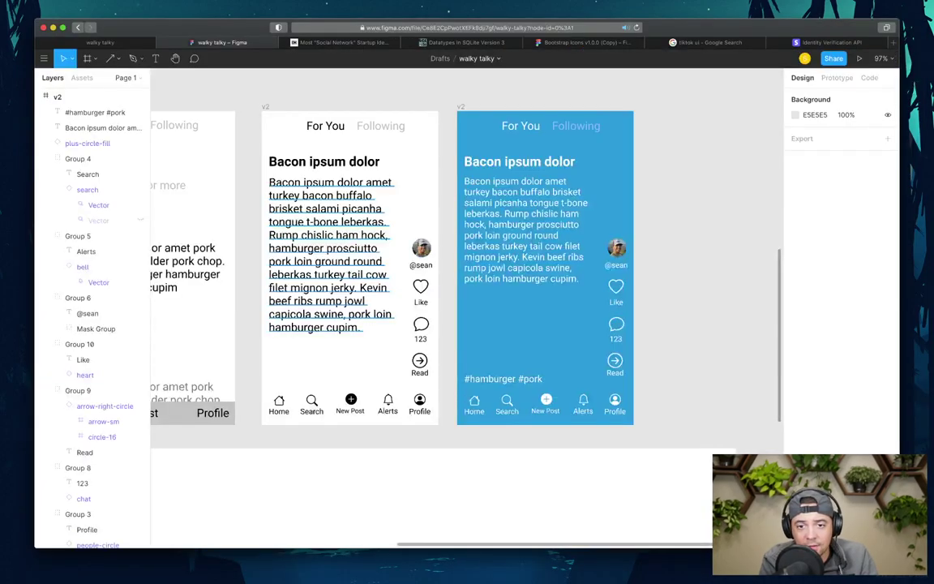